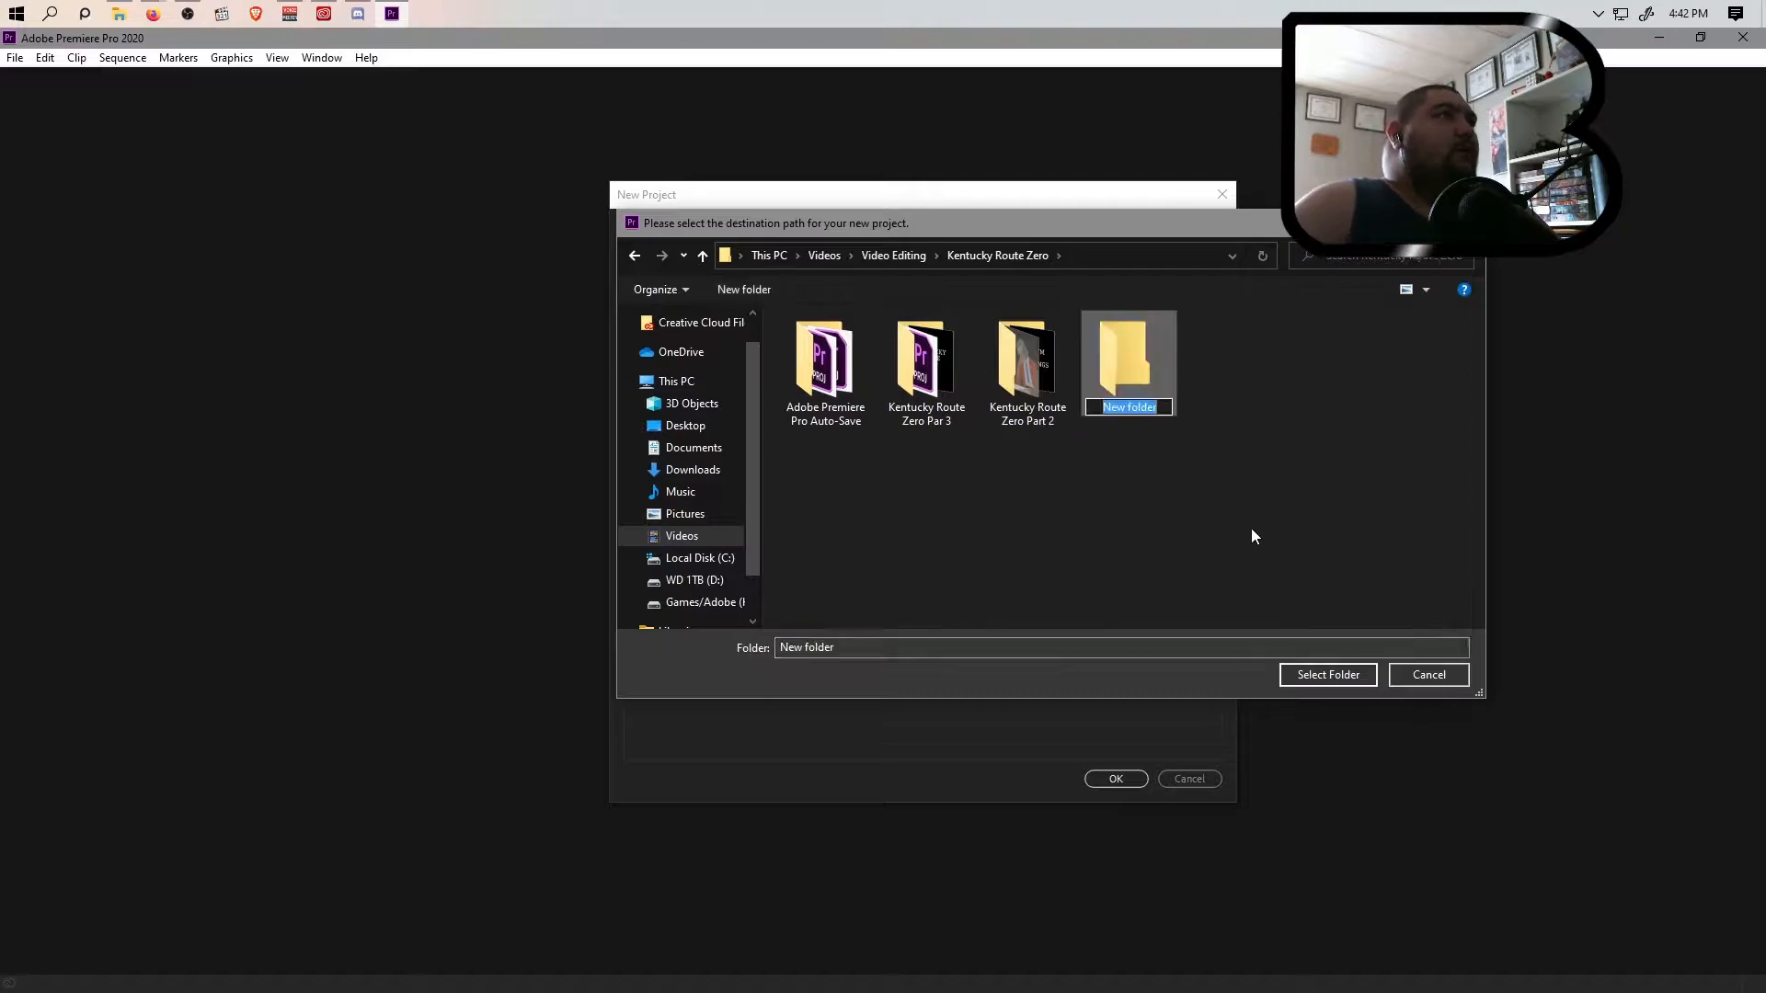
Name the new folder "Kentucky Route Zero 4"
{"action": "type", "text": "Kentucky"}
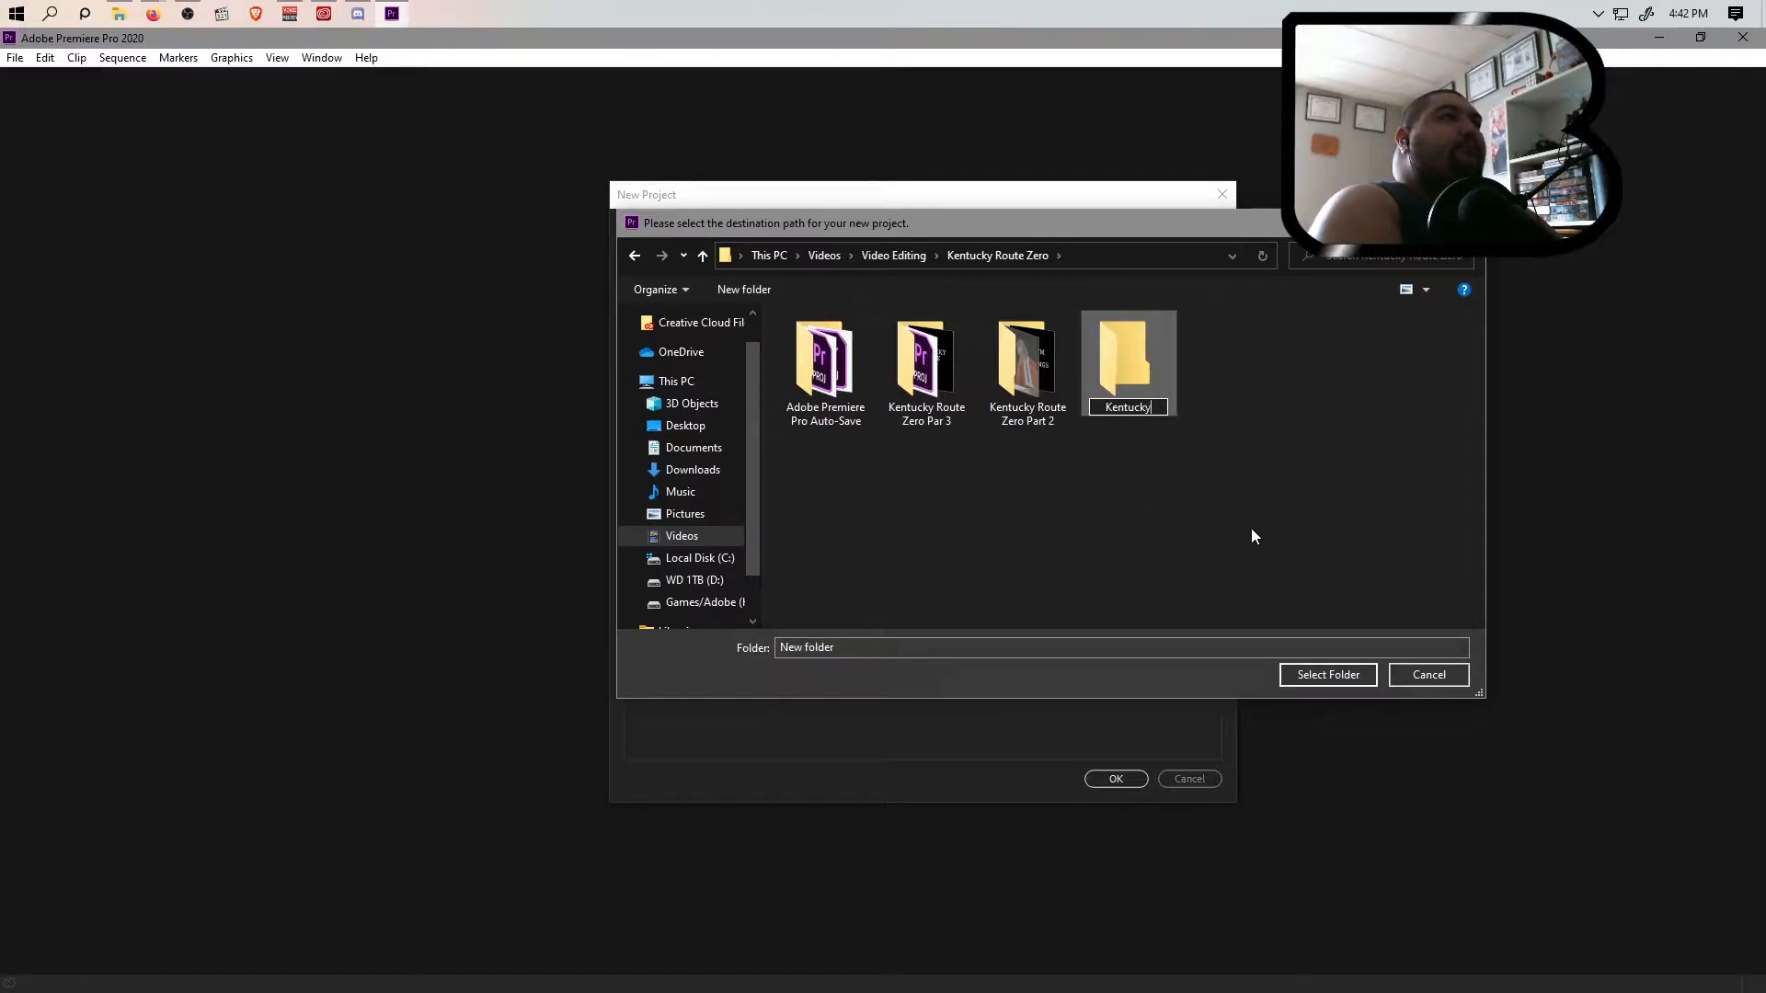
{"action": "type", "text": " Rou"}
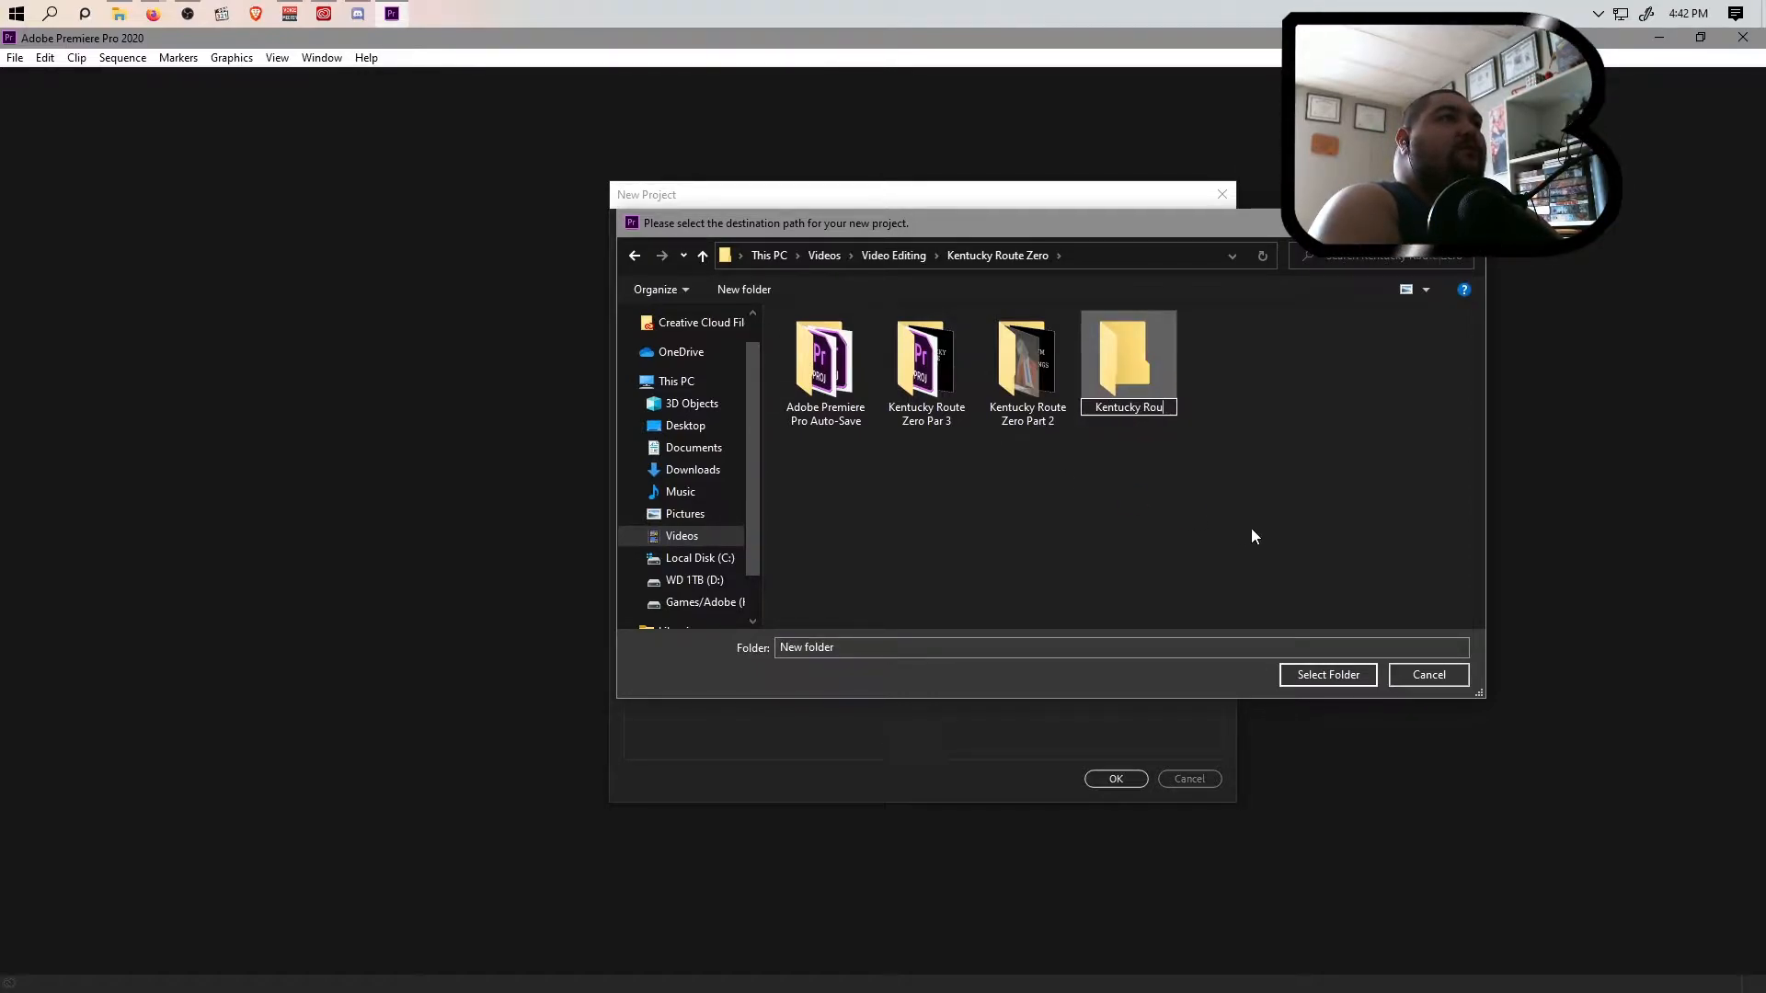
{"action": "type", "text": "te Zero 4"}
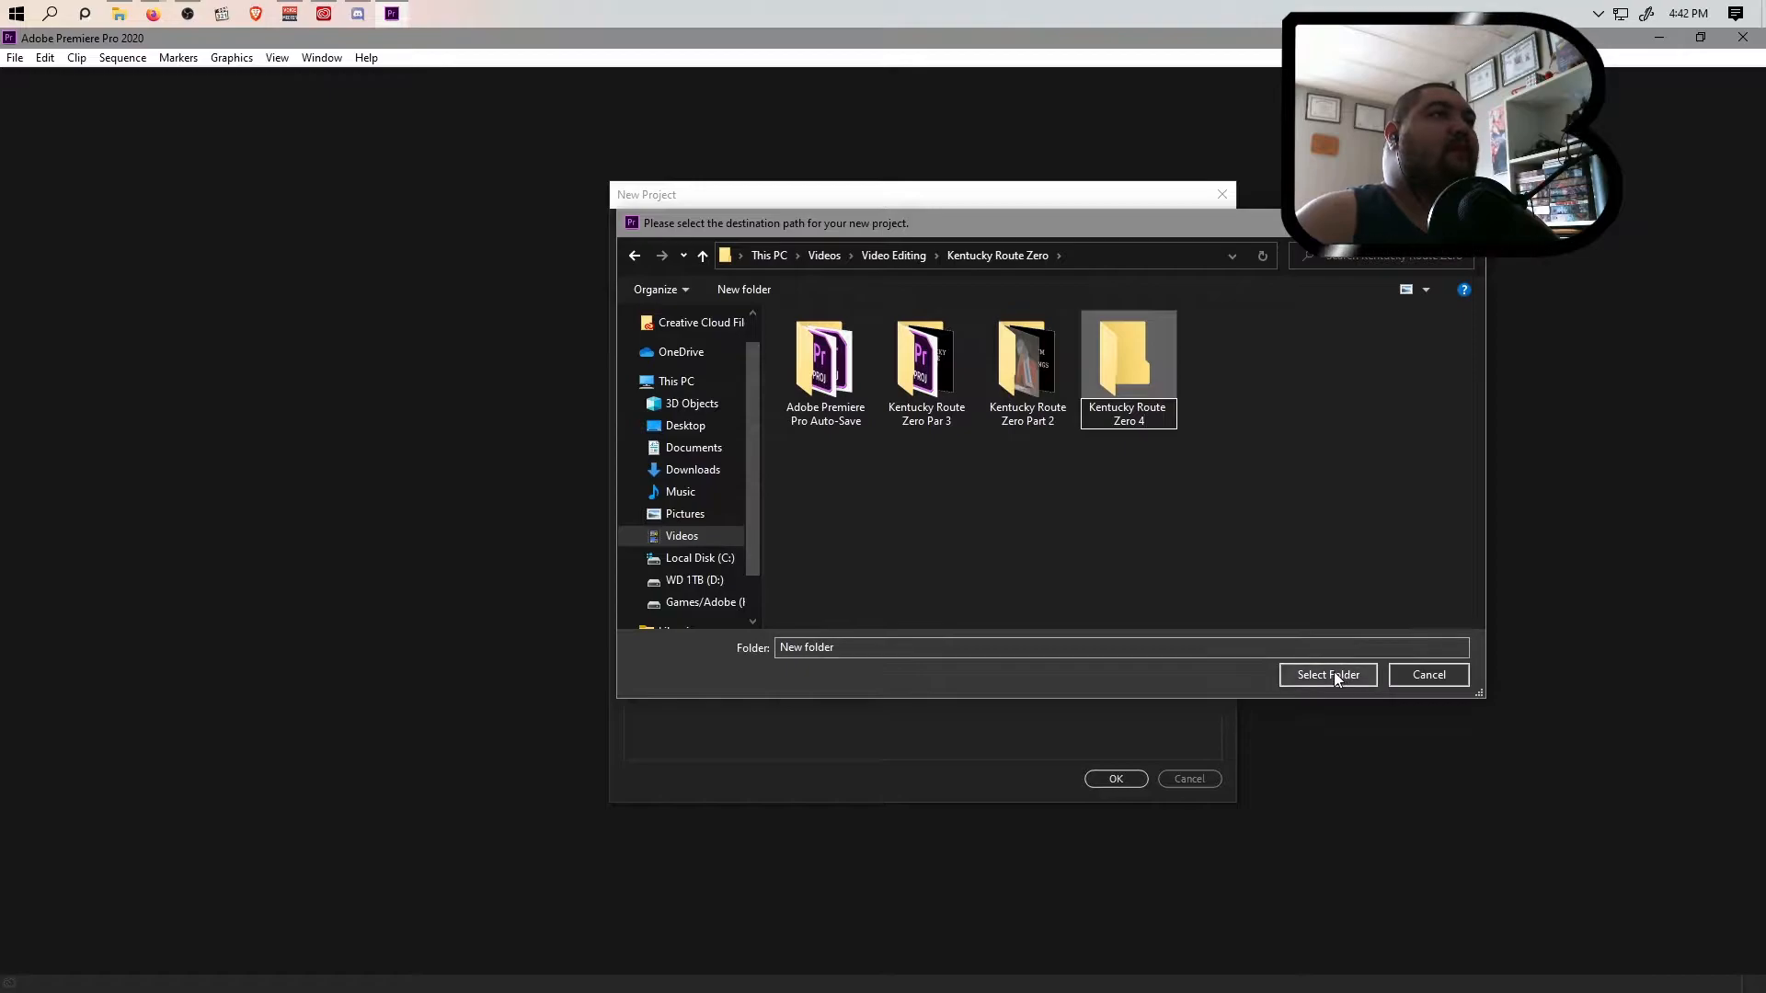
{"action": "key", "text": "Return"}
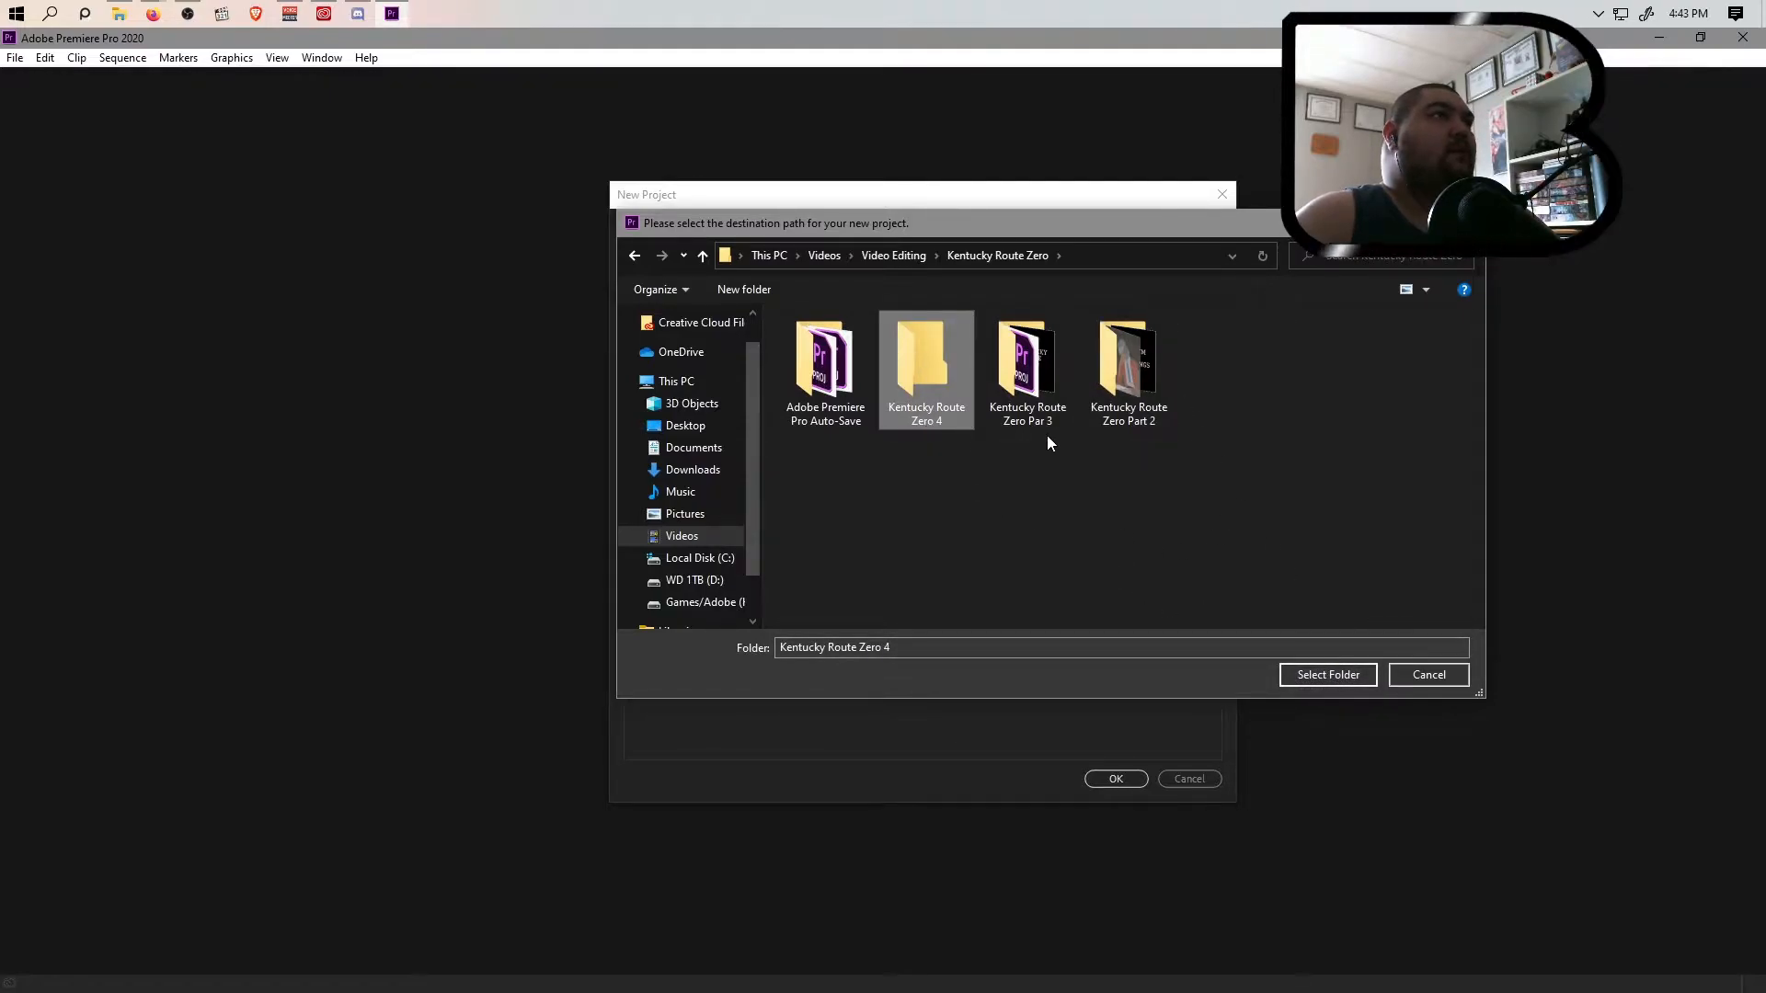
Correct the name of the "Kentucky Route Zero Par 3" folder to "Kentucky Route Zero Part 3"
{"action": "left_click", "coordinate": [1020, 405]}
{"action": "right_click", "coordinate": [1030, 410]}
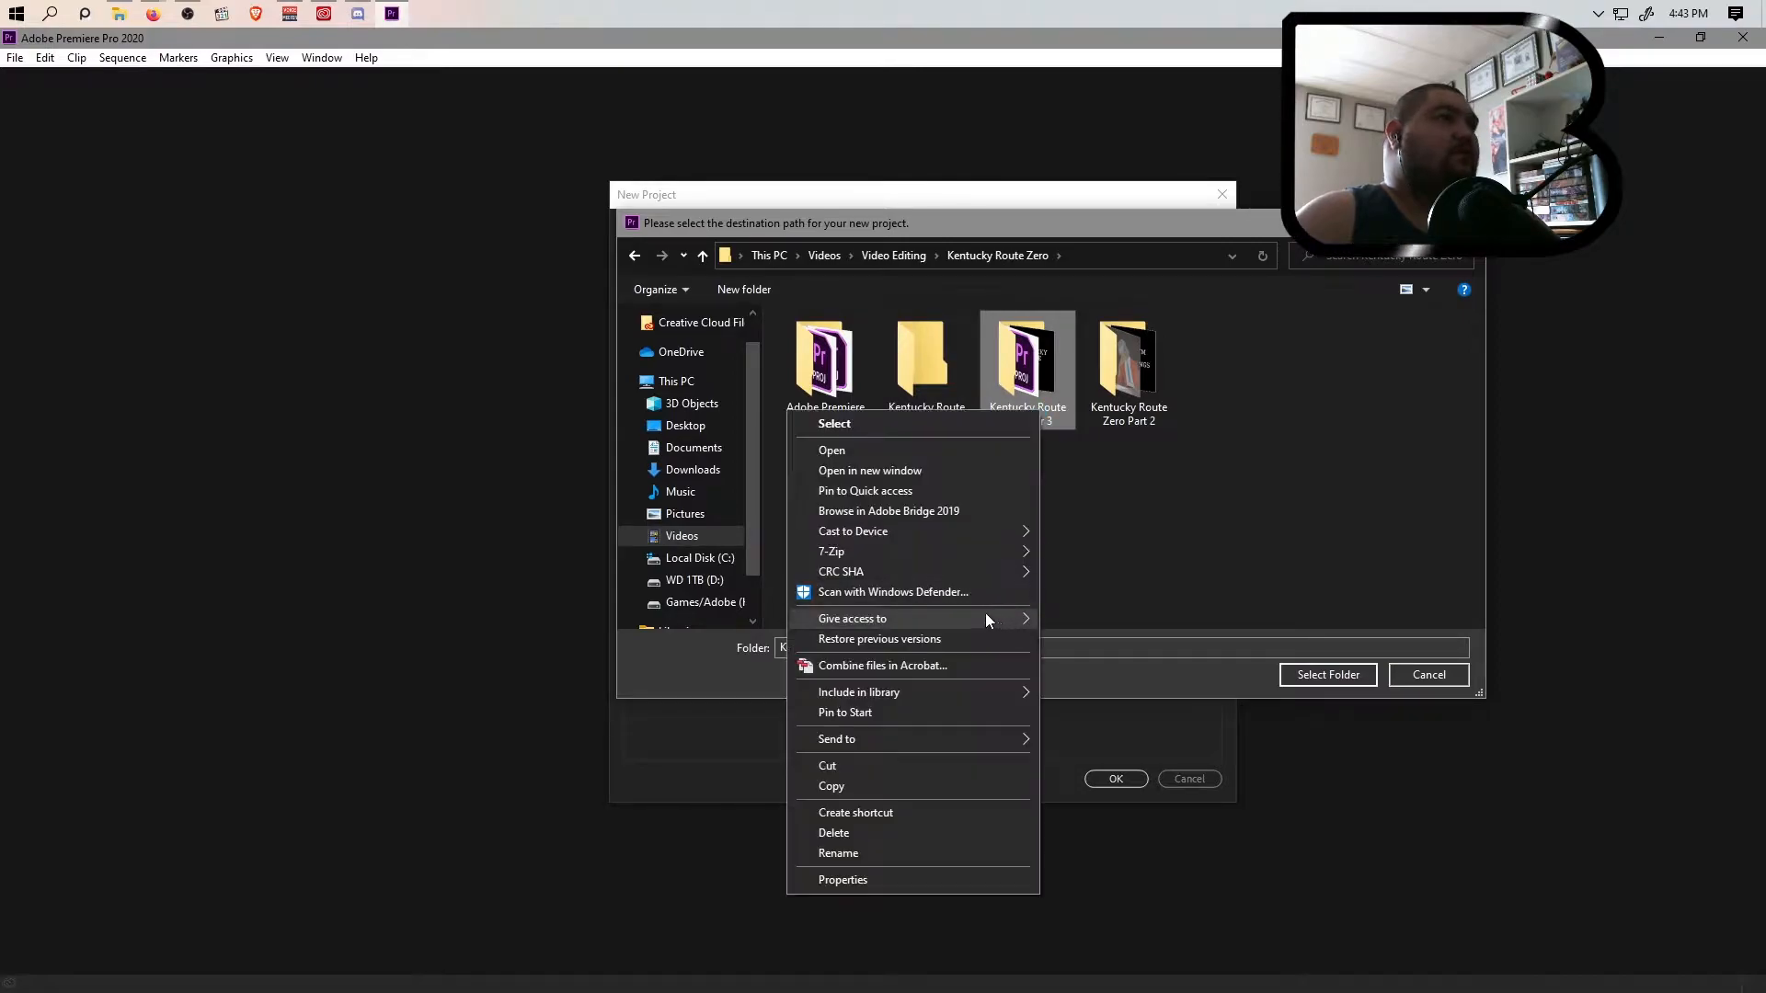
{"action": "left_click", "coordinate": [907, 850]}
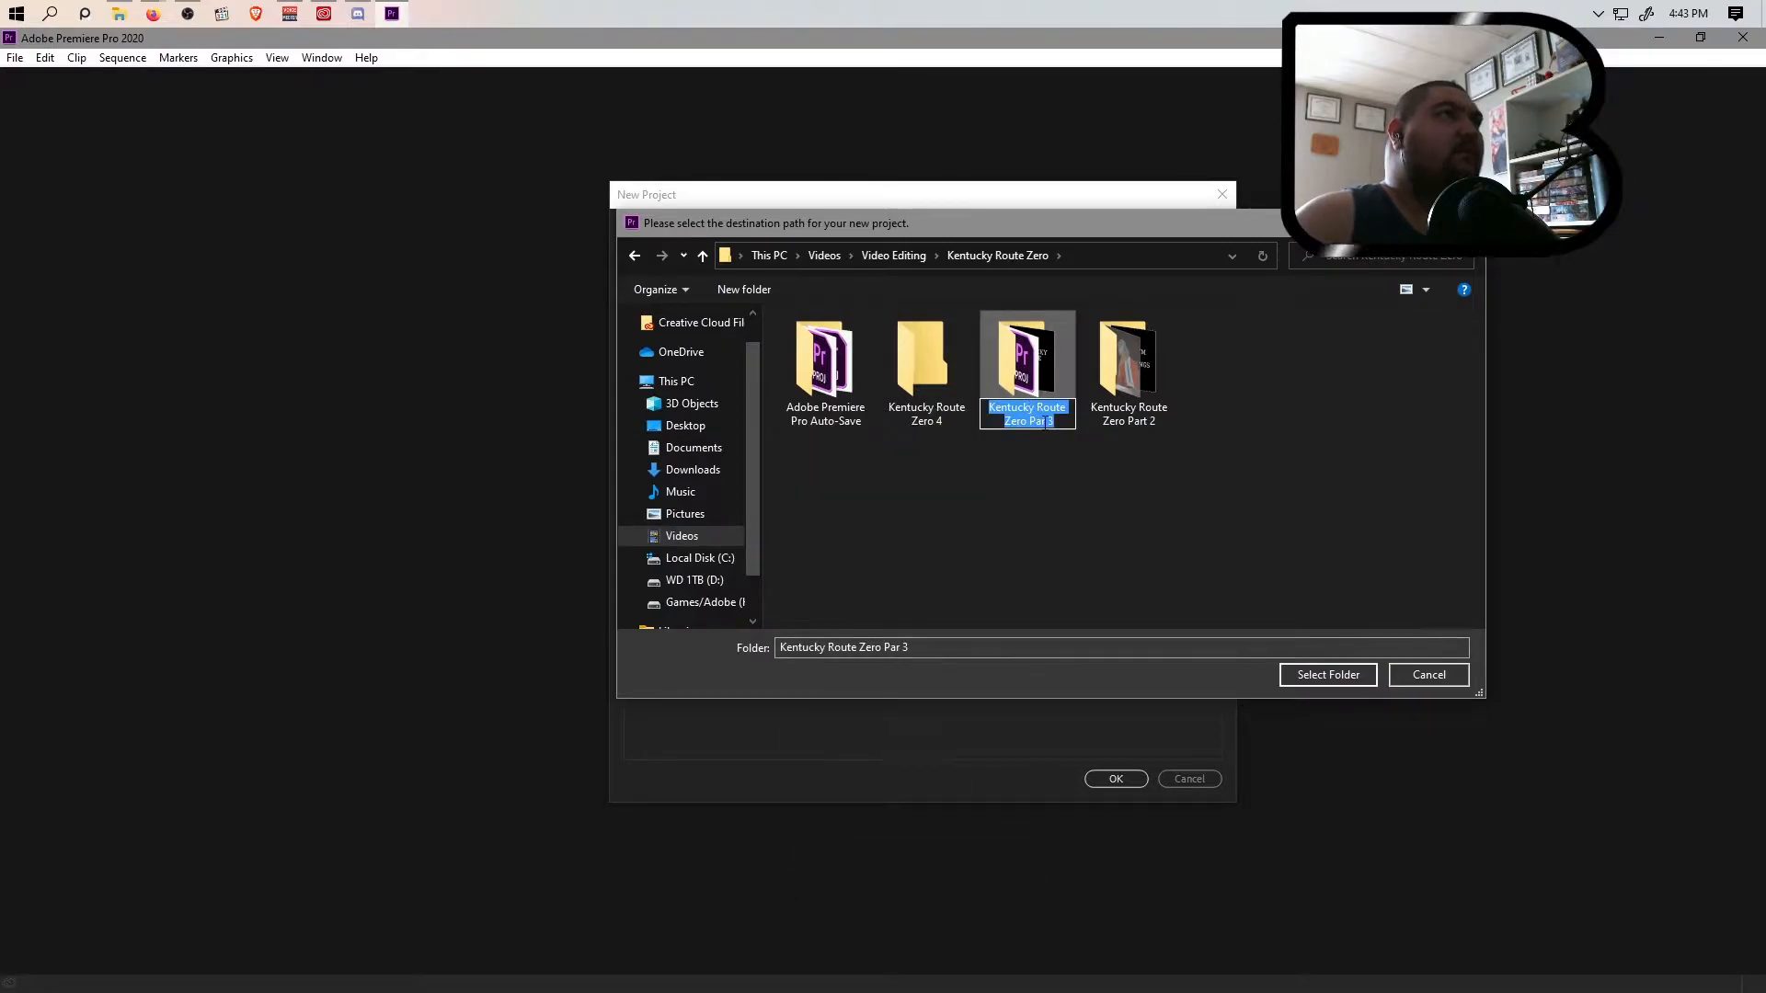
{"action": "left_click", "coordinate": [1044, 422]}
{"action": "type", "text": "t"}
{"action": "left_click", "coordinate": [1050, 522]}
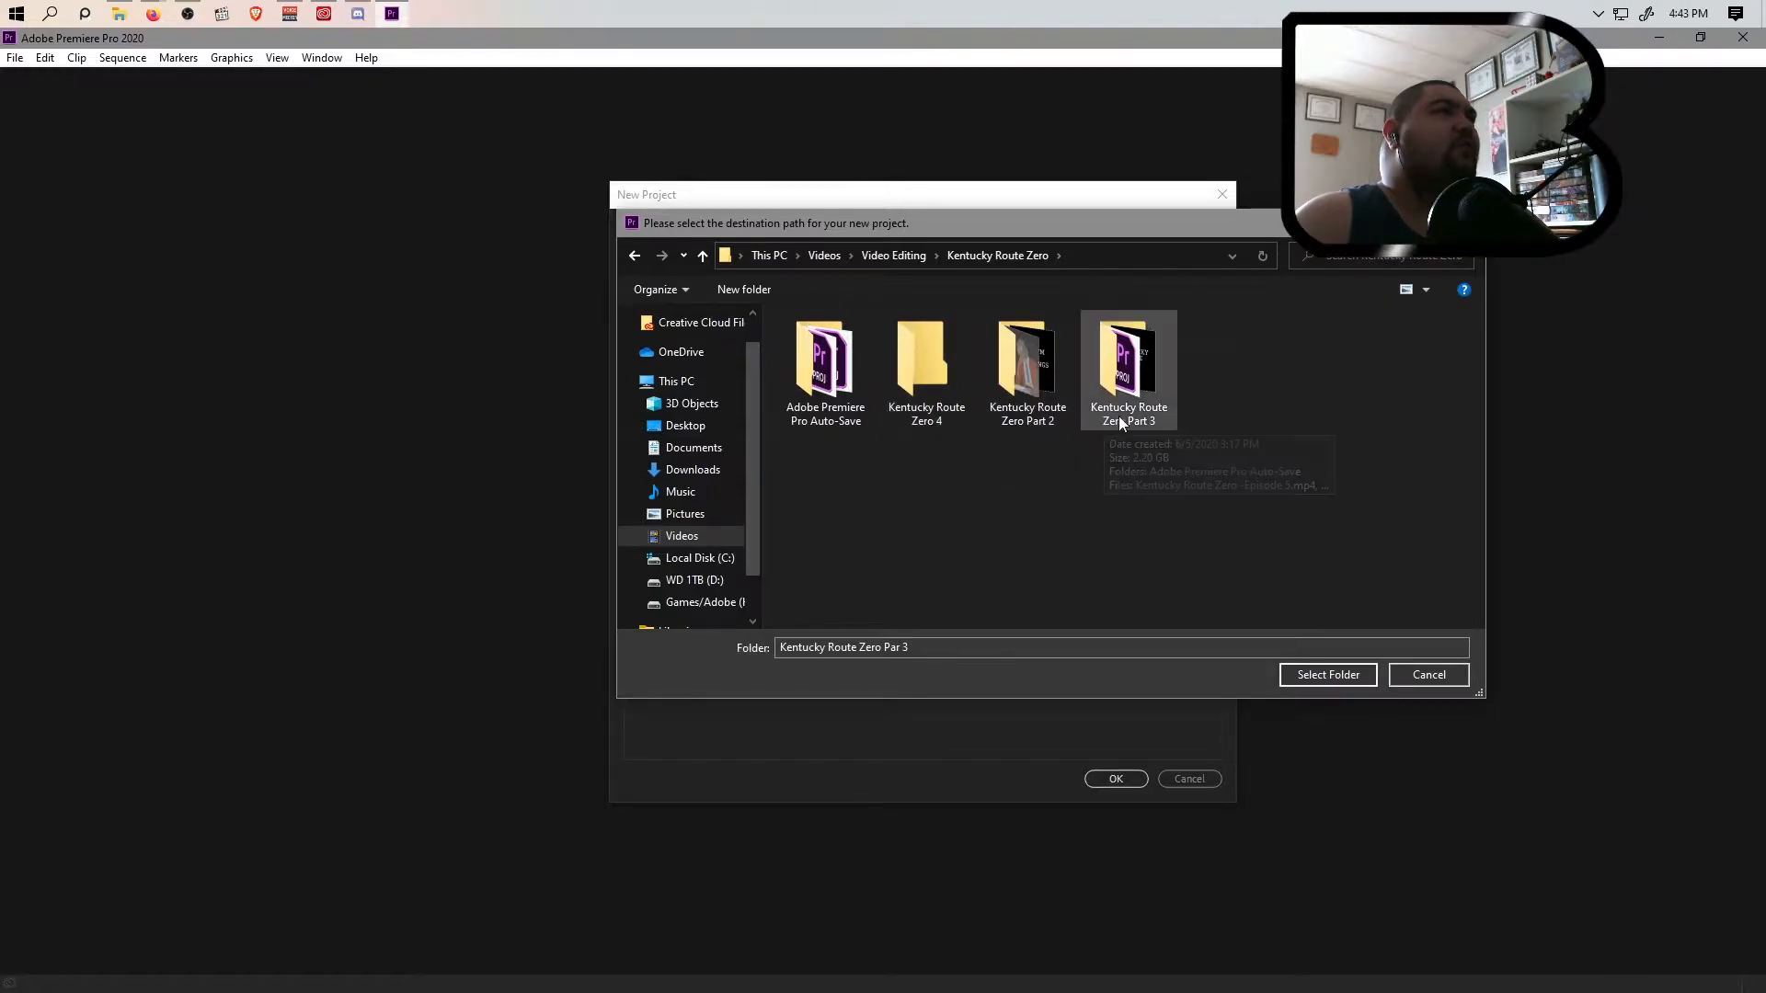
{"action": "right_click", "coordinate": [1067, 518]}
{"action": "left_click", "coordinate": [973, 594]}
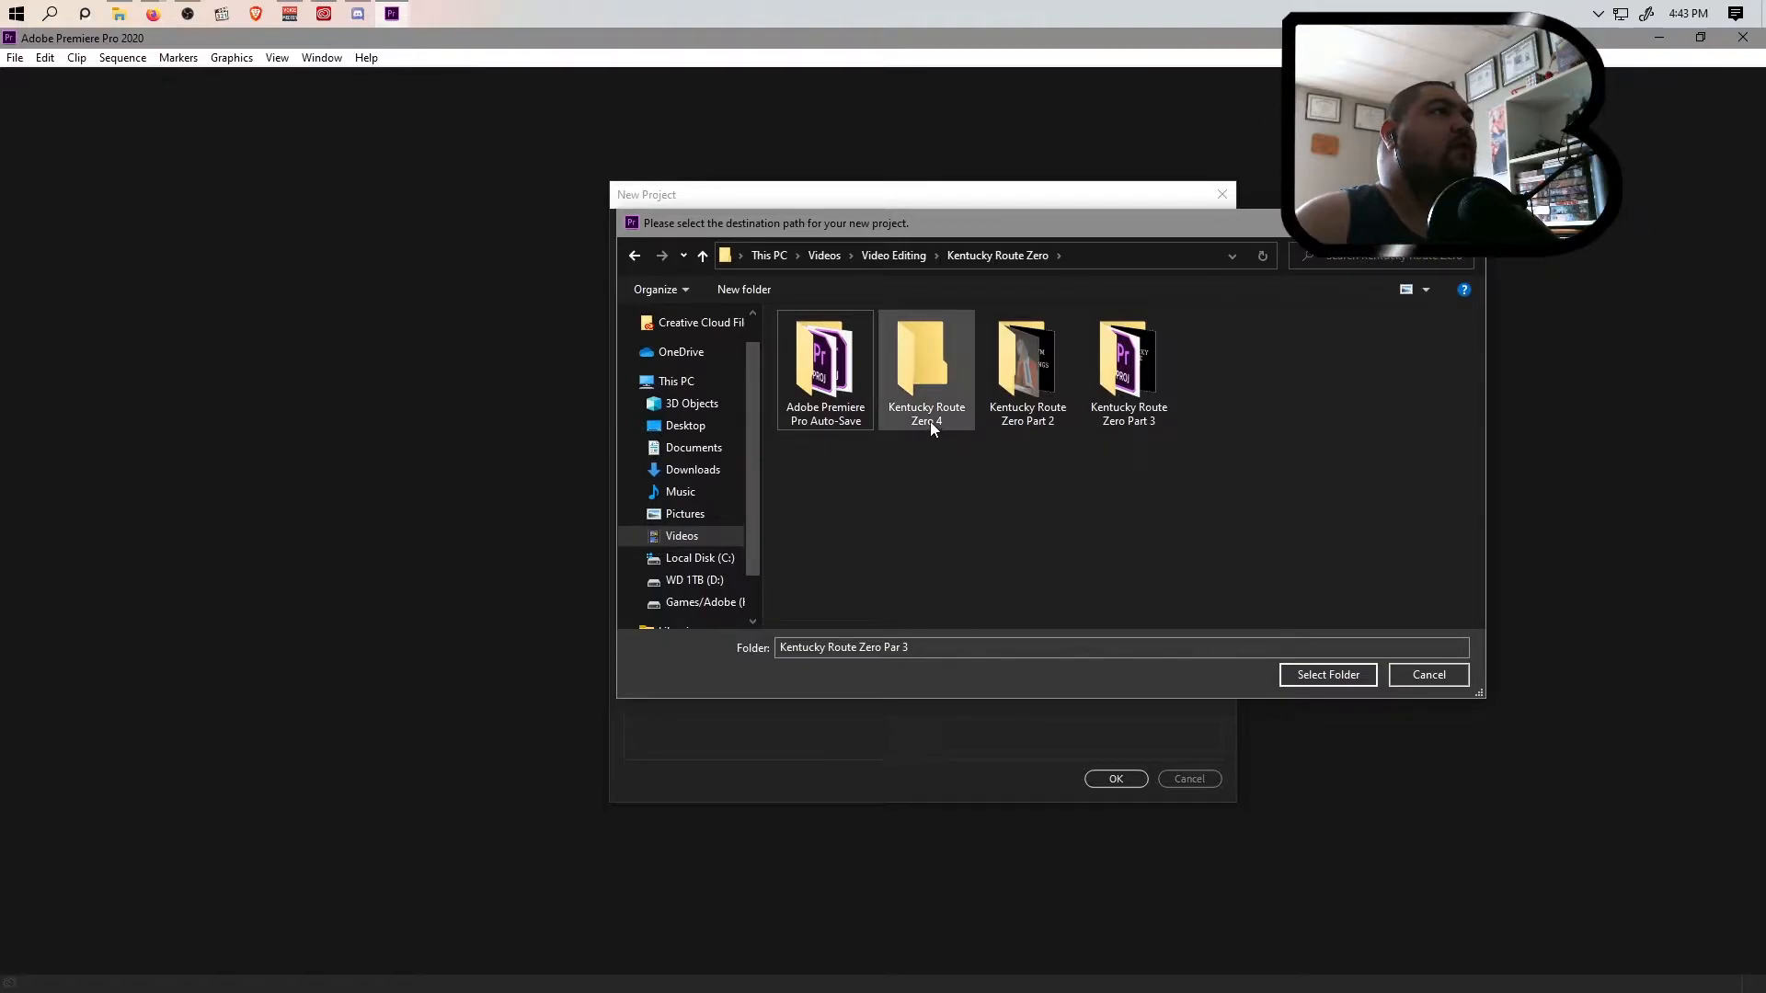
Rename the "Kentucky Route Zero 4" folder to "Kentucky Route Zero Part 4" and choose it as the new project's location
{"action": "right_click", "coordinate": [928, 422]}
{"action": "left_click", "coordinate": [859, 864]}
{"action": "left_click", "coordinate": [937, 421]}
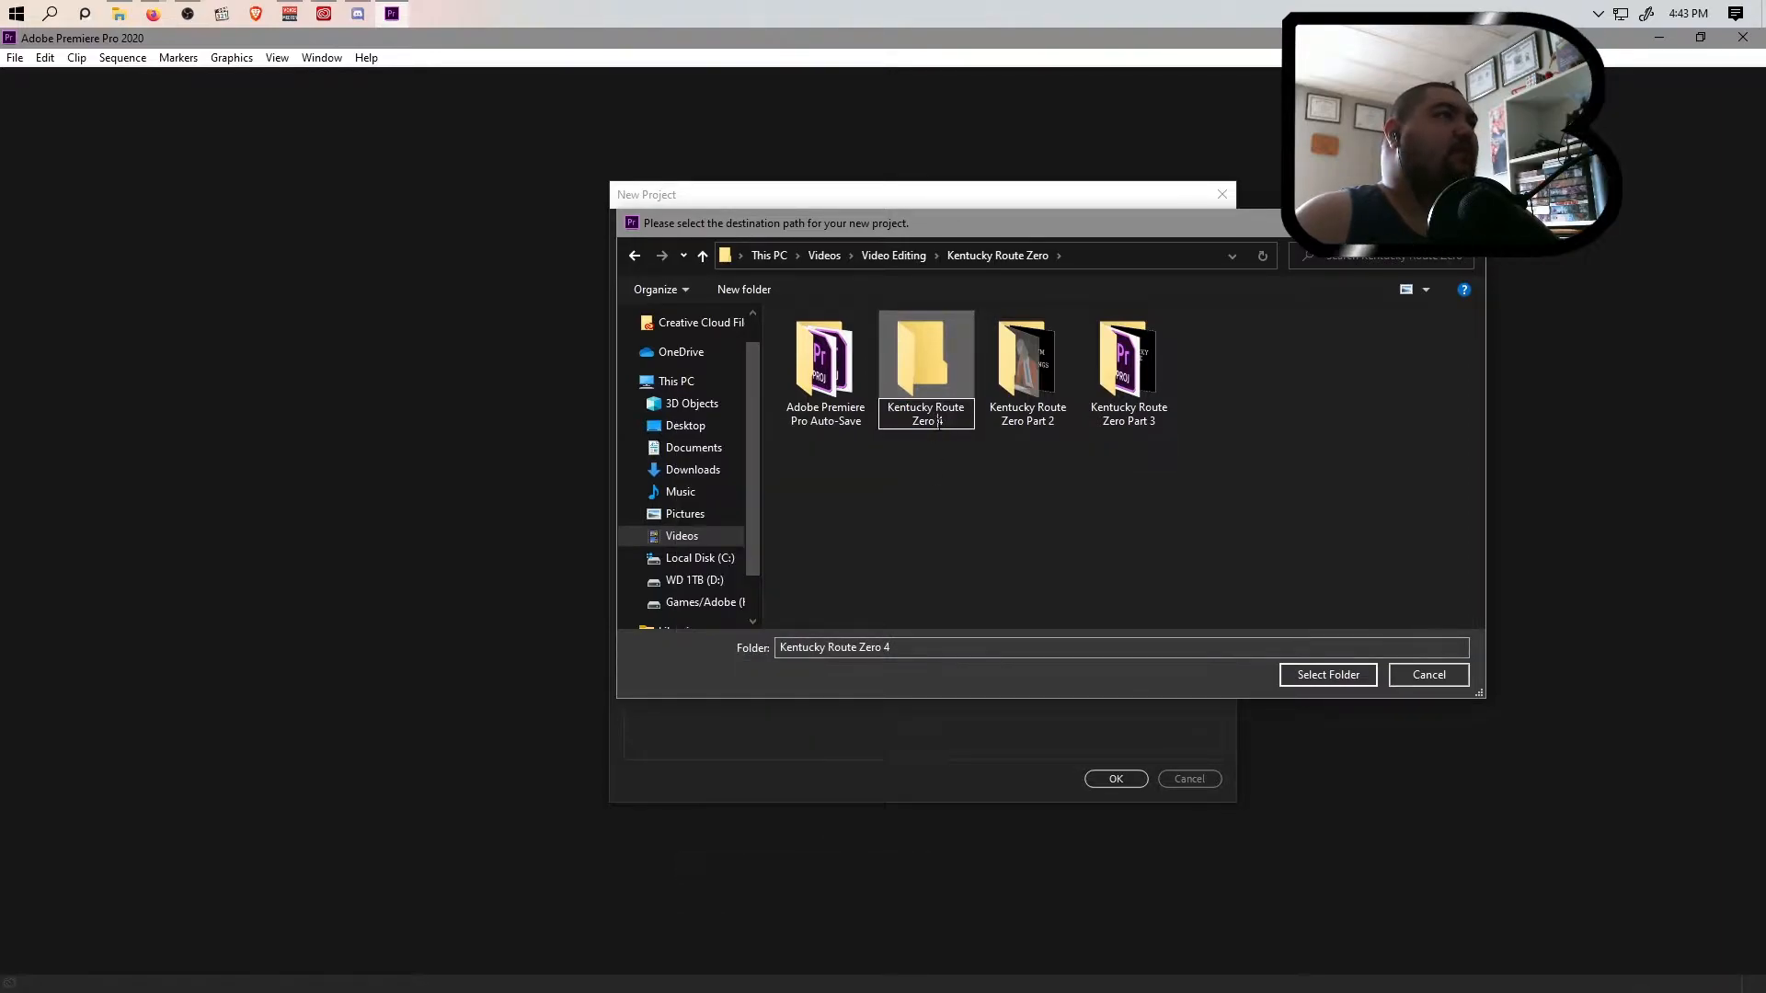
{"action": "type", "text": "Part"}
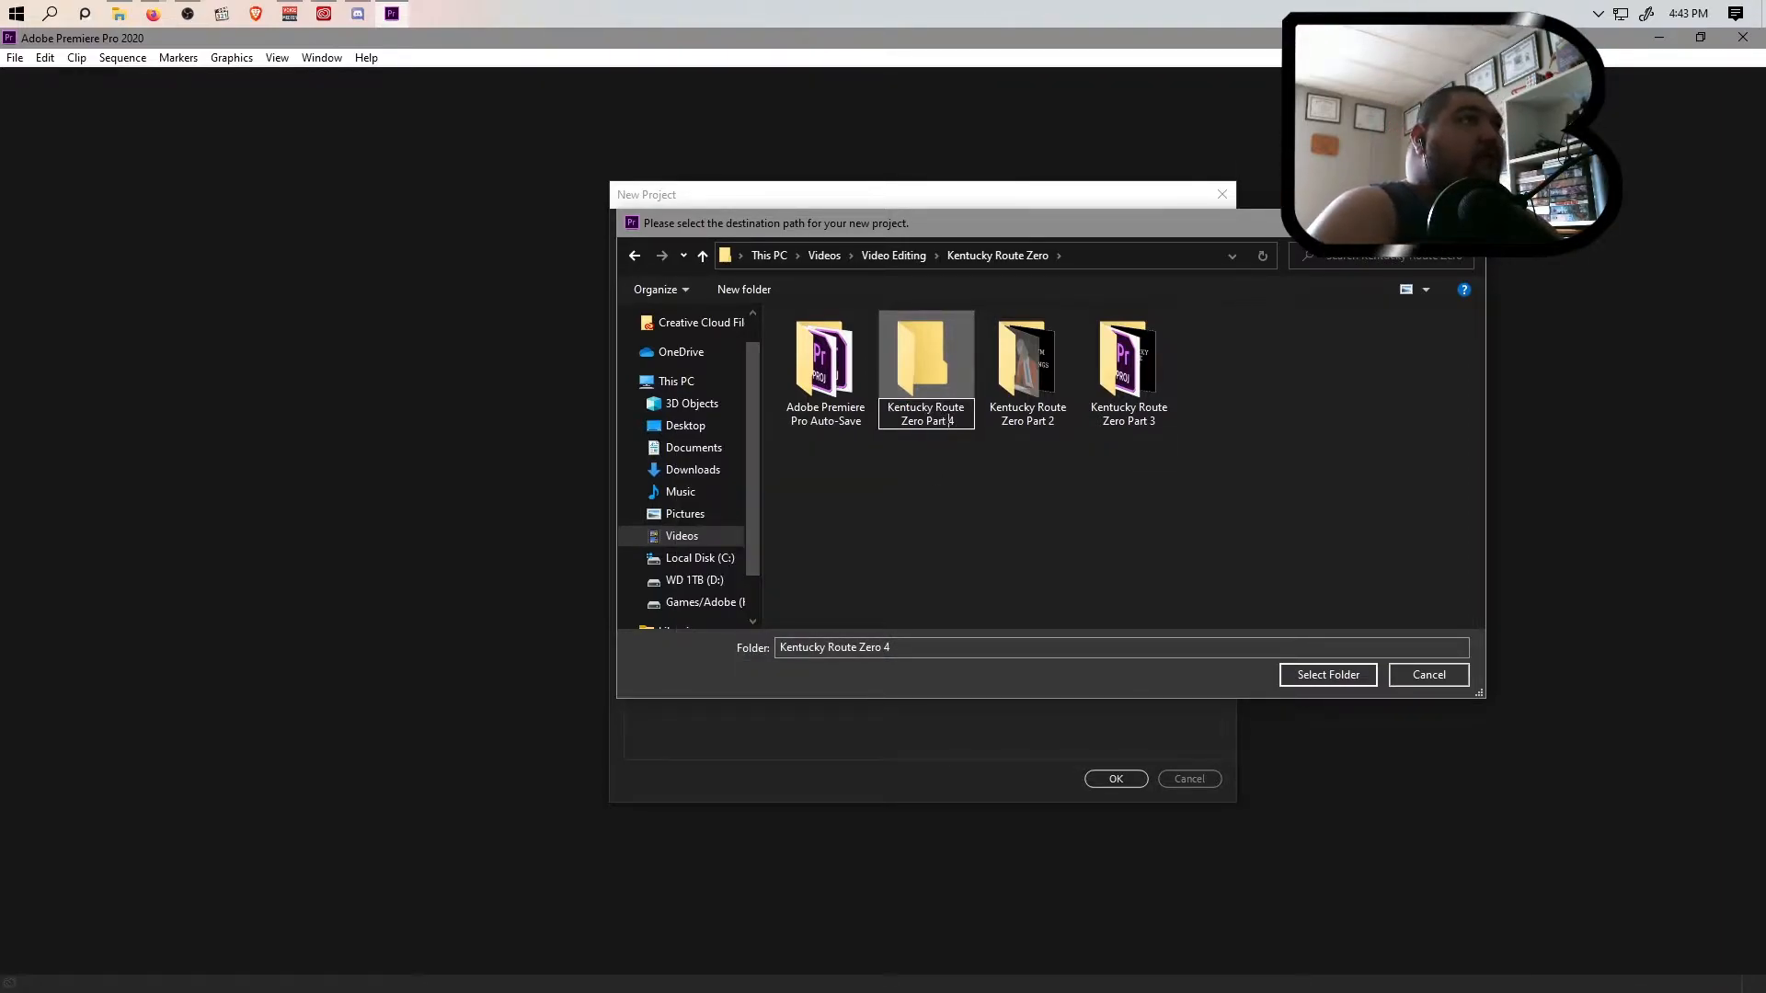
{"action": "key", "text": "Return"}
{"action": "left_click", "coordinate": [1140, 368]}
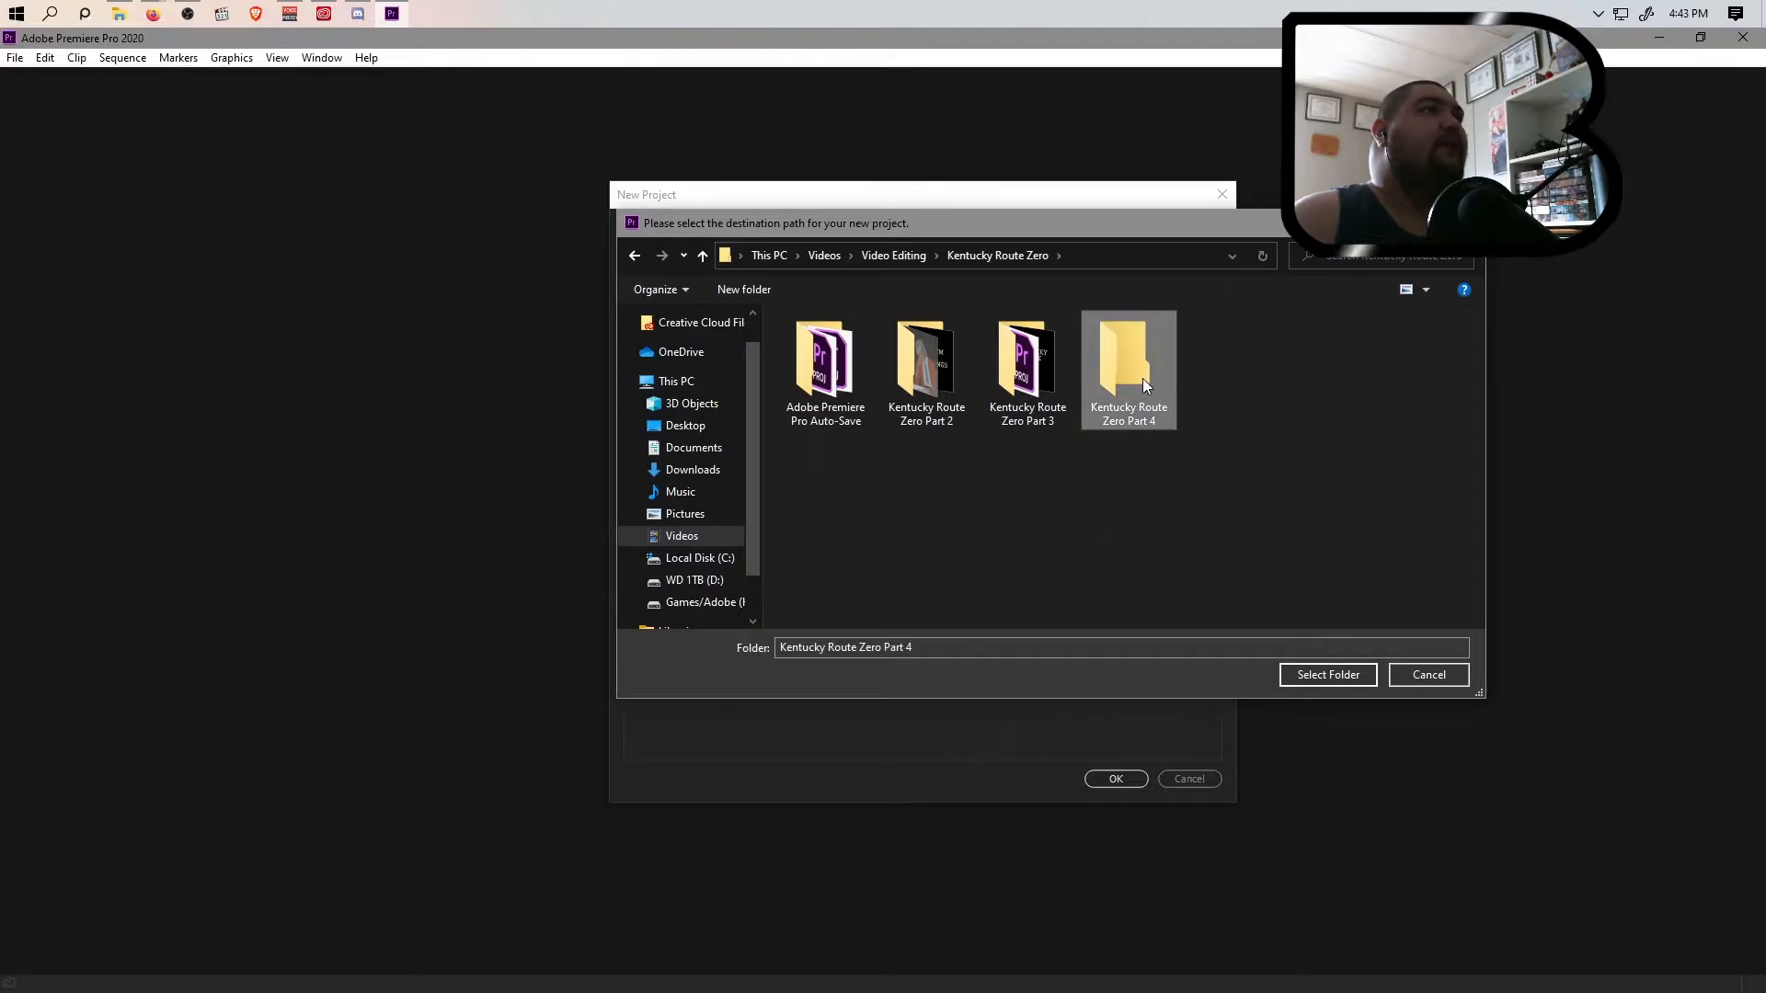
{"action": "left_click", "coordinate": [1317, 671]}
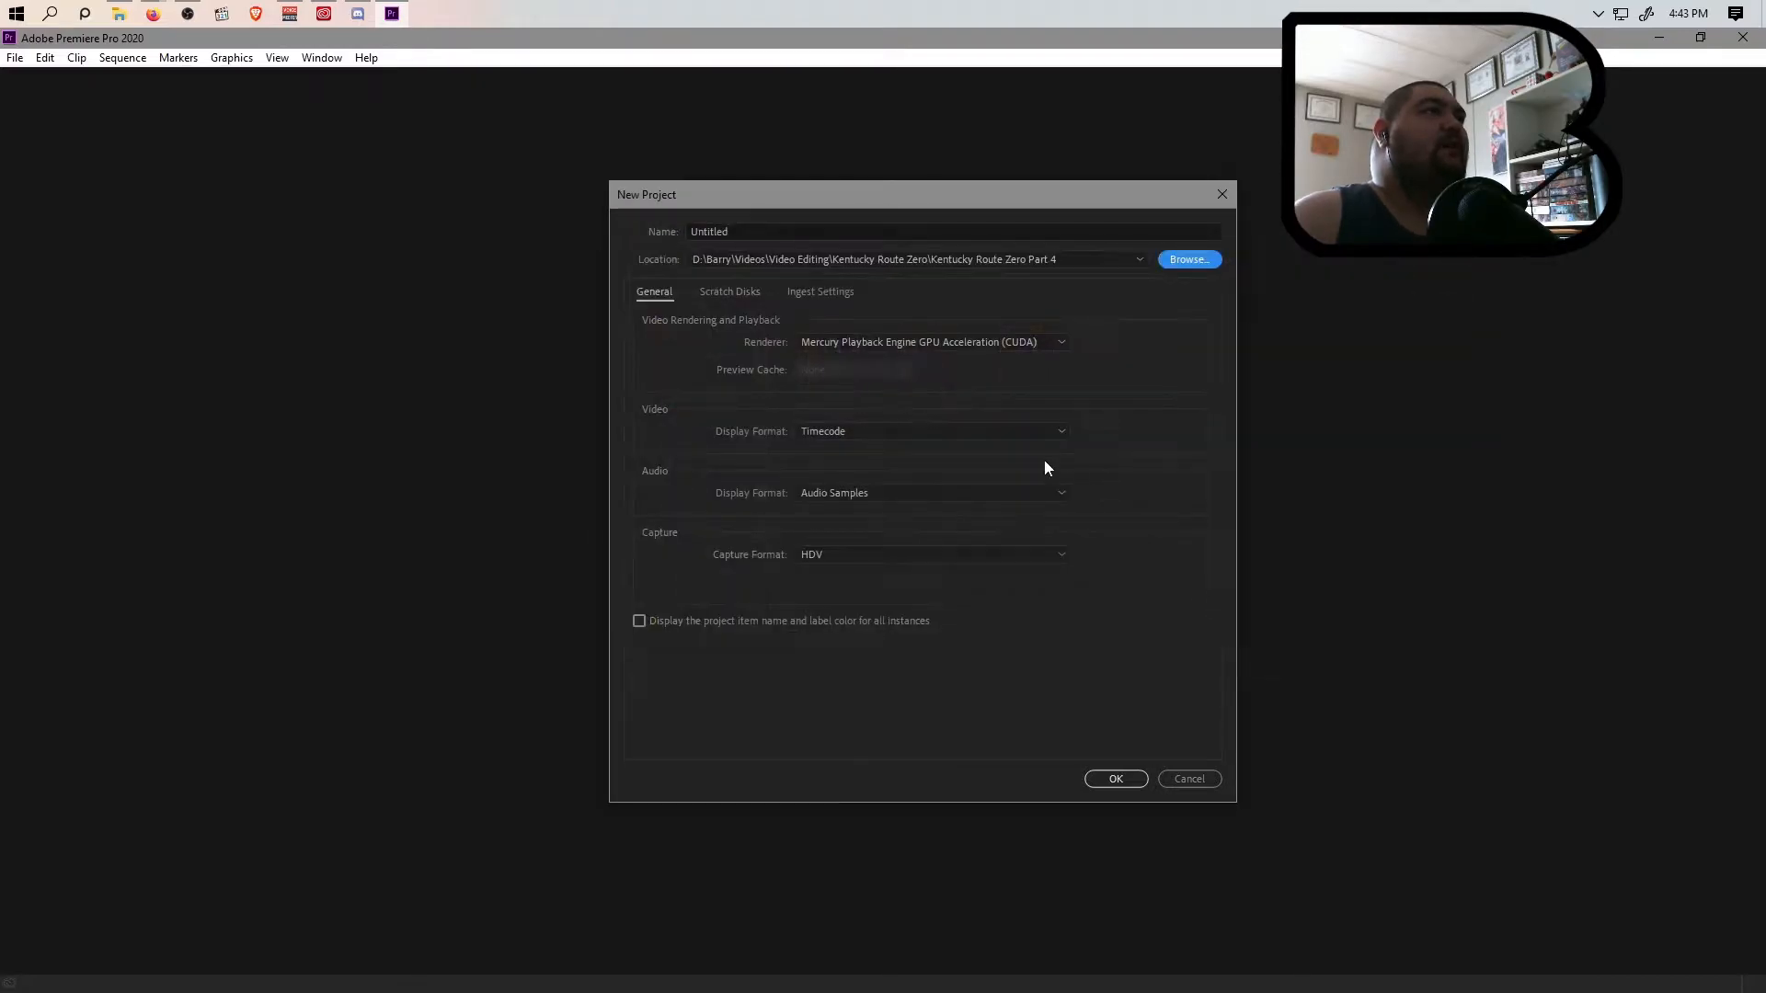
Name the project "Kentucky Route Zero -Part 5" and create it with the default settings
{"action": "left_click", "coordinate": [864, 233]}
{"action": "type", "text": "Kentucky Route Ze"}
{"action": "key", "text": "BackSpace"}
{"action": "key", "text": "BackSpace"}
{"action": "key", "text": "BackSpace"}
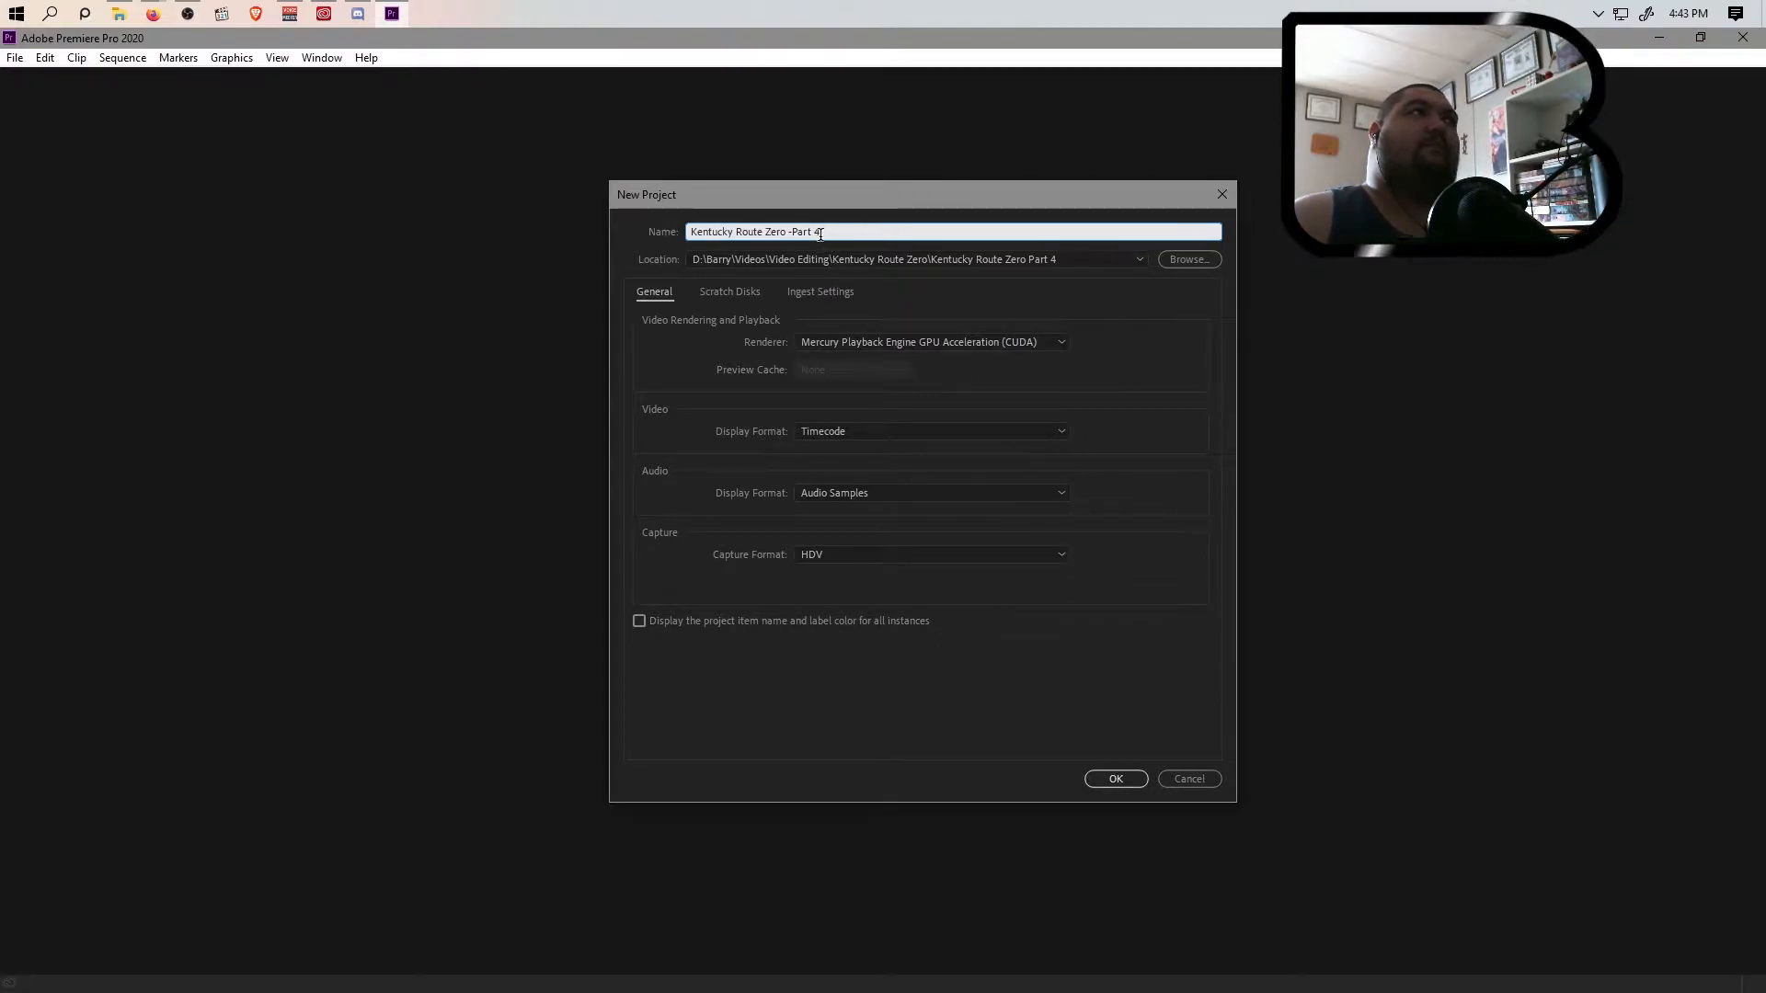
{"action": "type", "text": "5"}
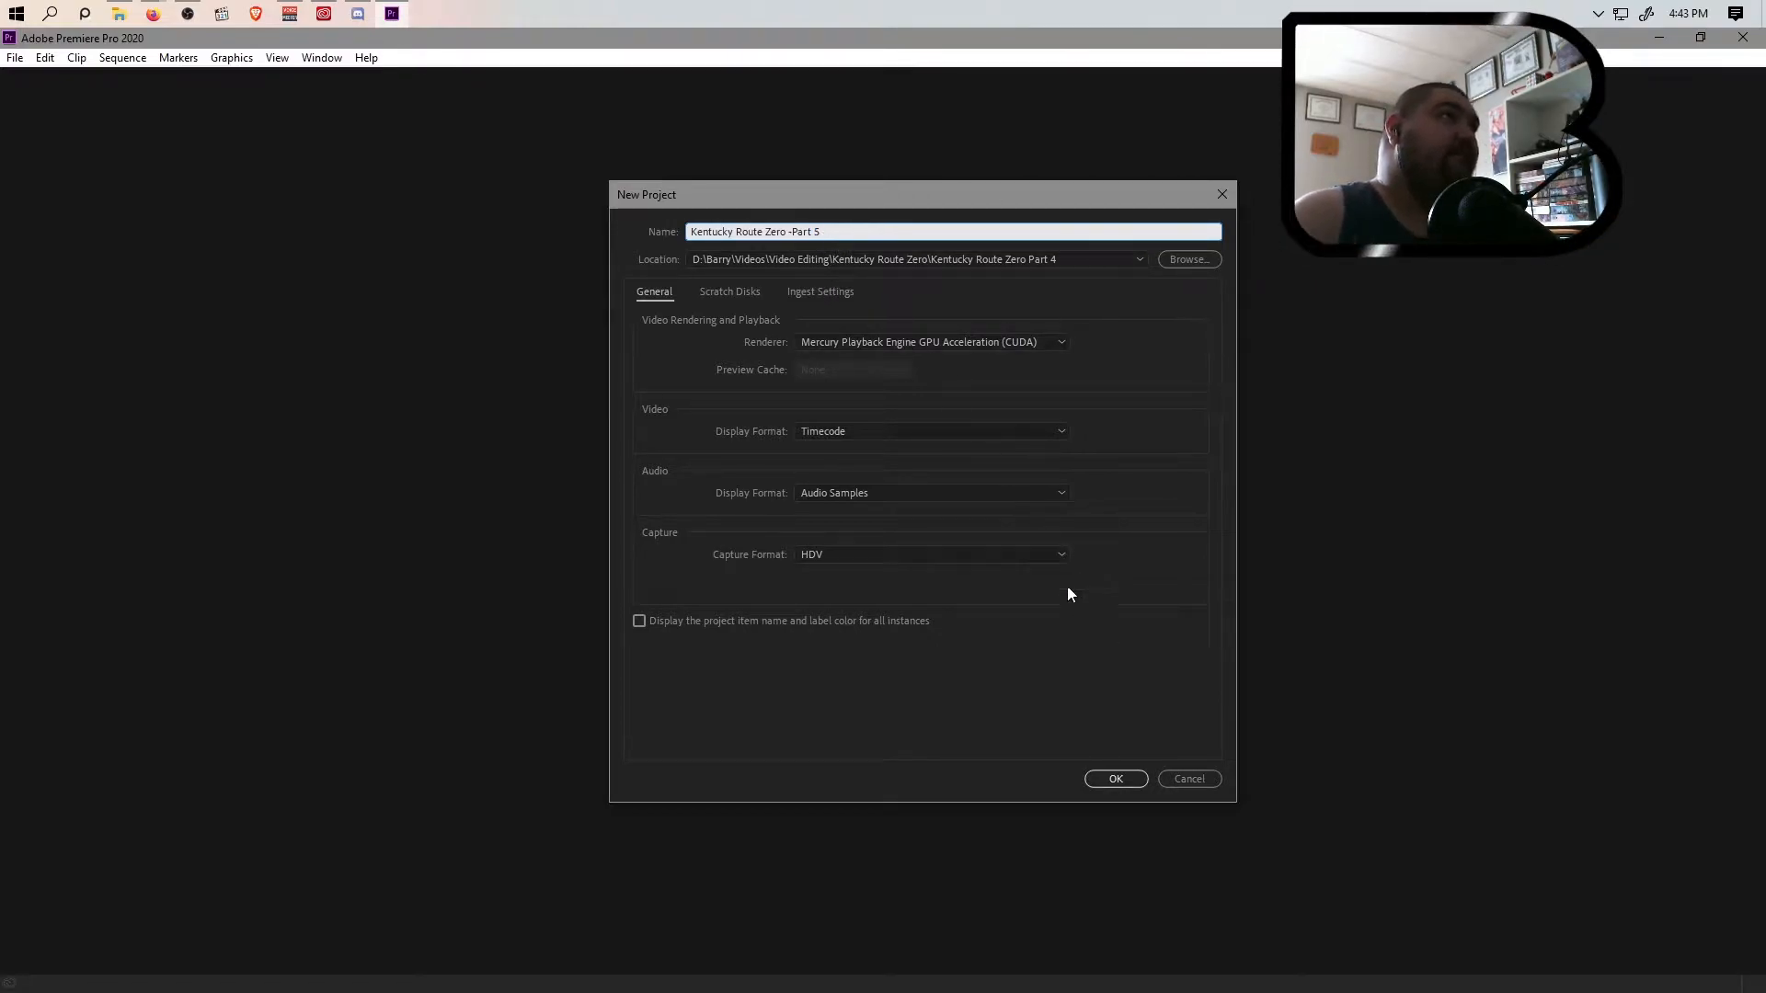
{"action": "left_click", "coordinate": [1113, 781]}
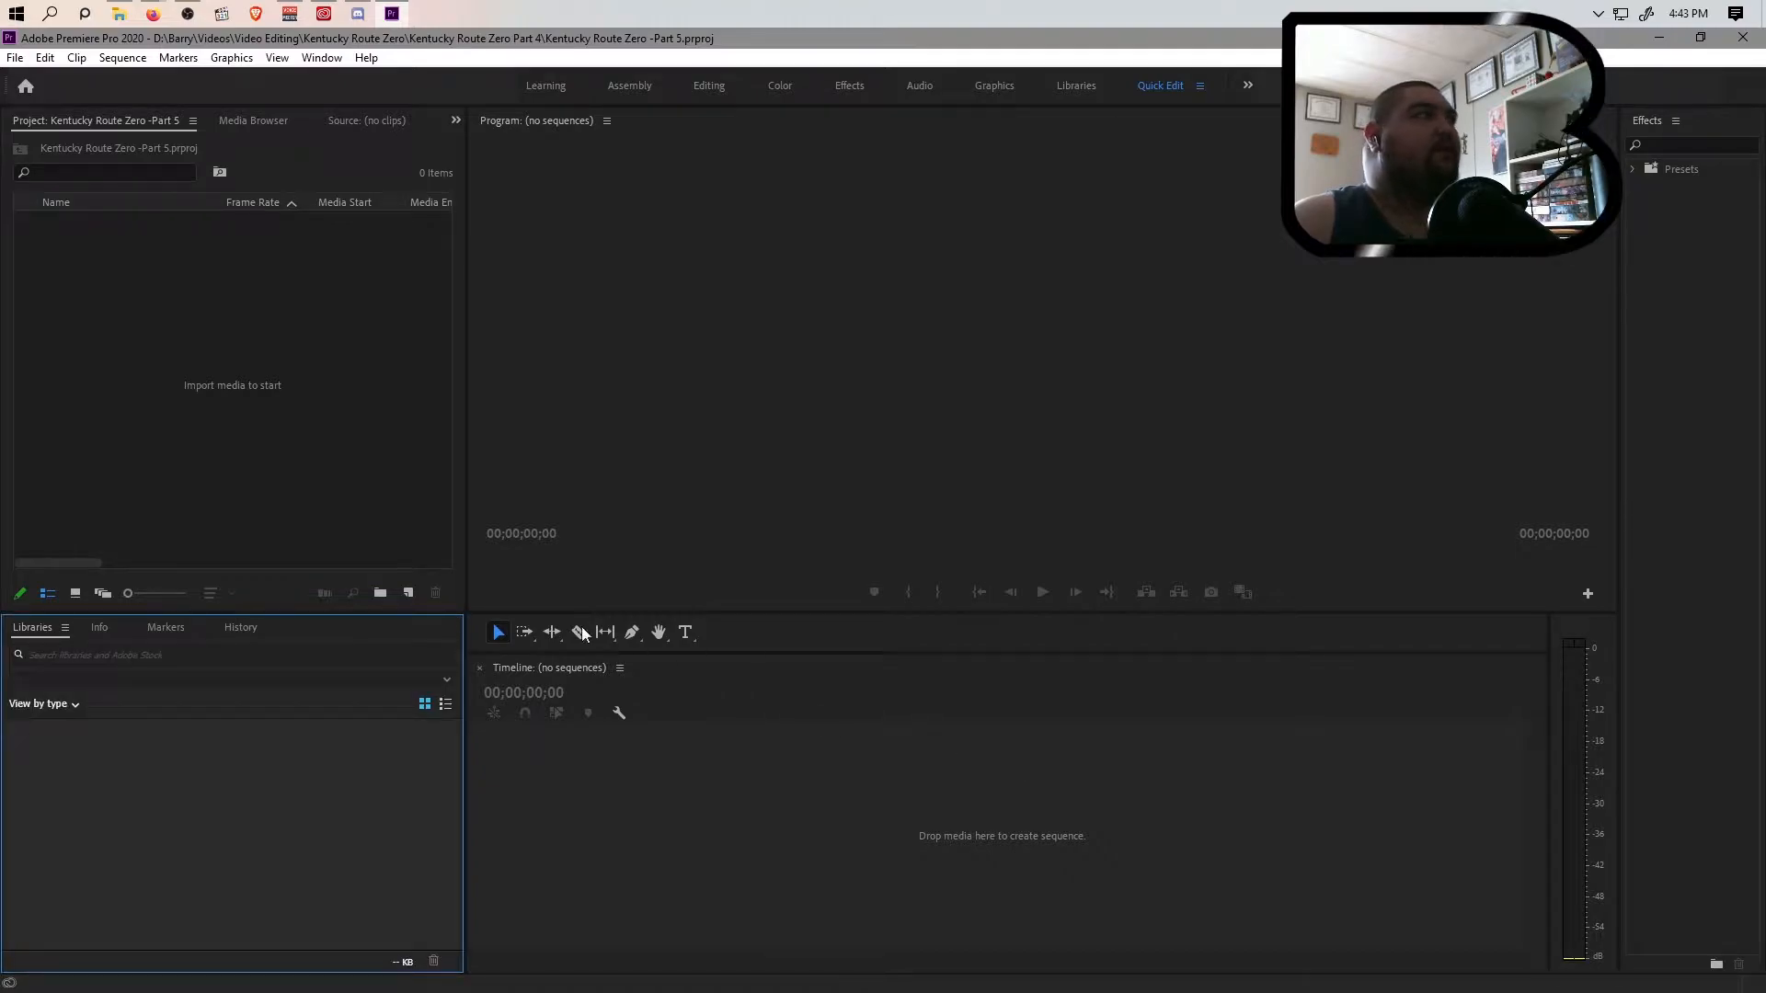
Dock the Project panel in the Libraries group and import Kentucky Route Zero Part 5.mp4 from the Videos folder into the project
{"action": "left_click_drag", "start_coordinate": [92, 120], "coordinate": [54, 640]}
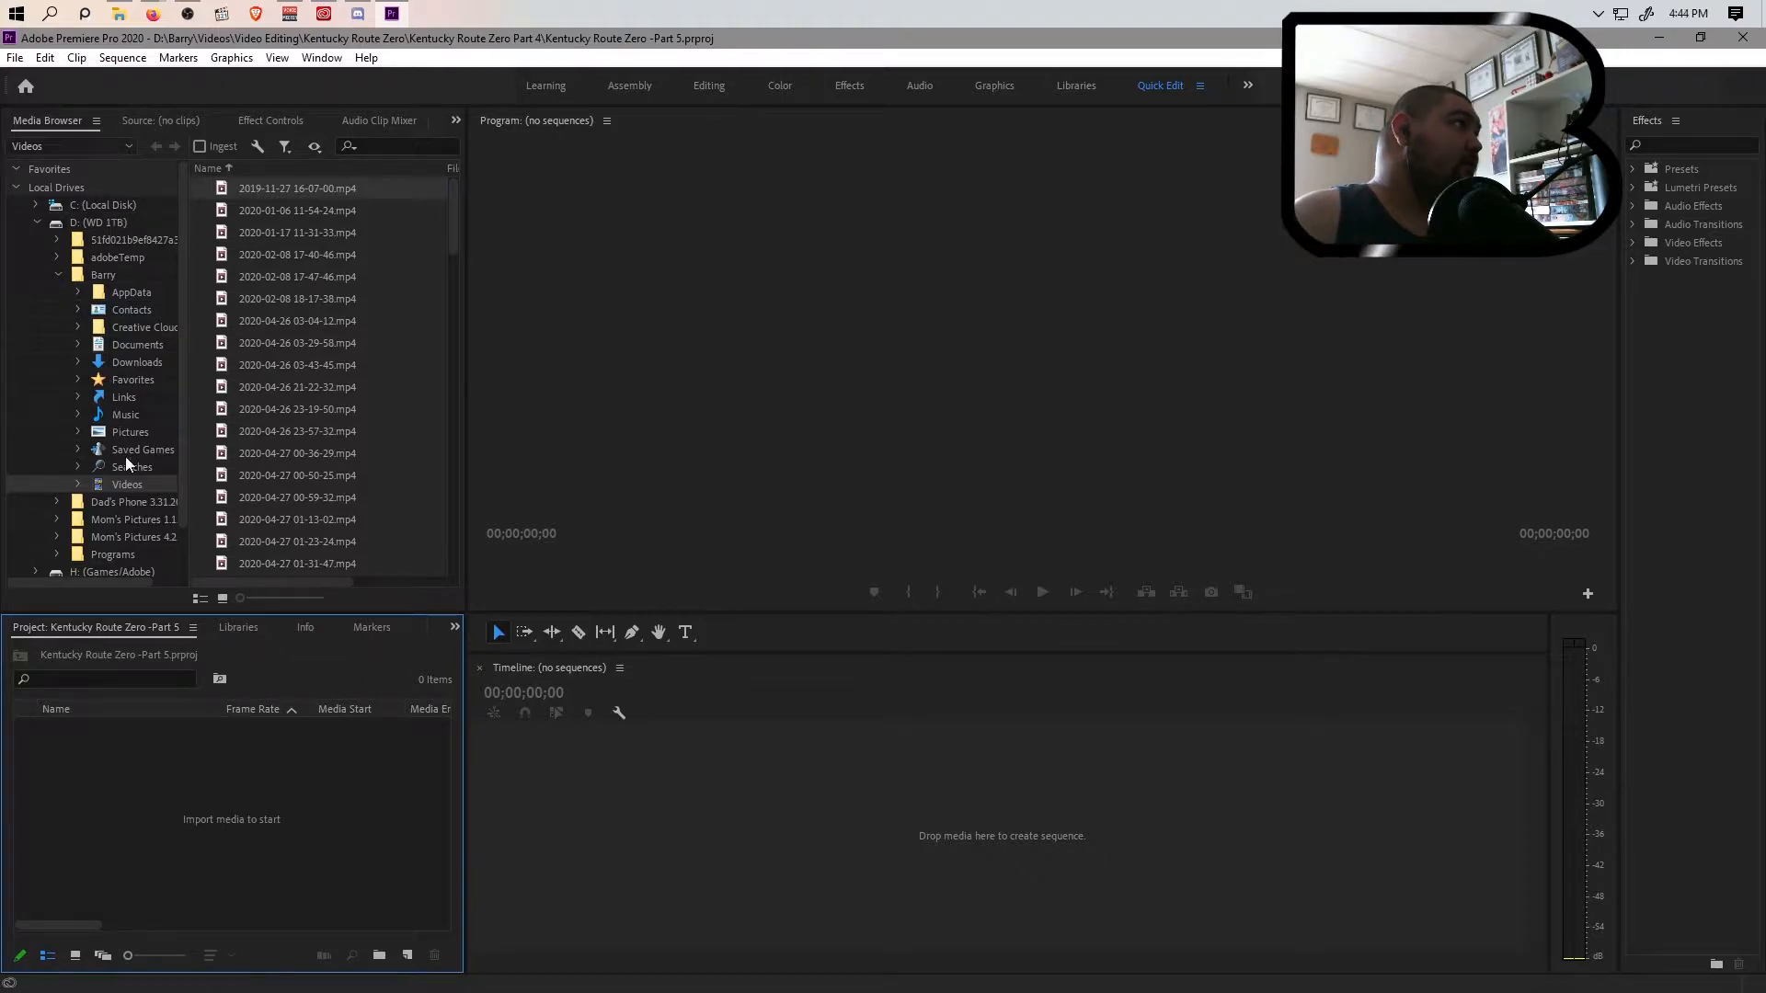
{"action": "scroll", "coordinate": [346, 388], "scroll_direction": "down", "scroll_amount": 10}
{"action": "scroll", "coordinate": [341, 406], "scroll_direction": "down", "scroll_amount": 1}
{"action": "left_click", "coordinate": [364, 417]}
{"action": "left_click_drag", "start_coordinate": [318, 411], "coordinate": [245, 780]}
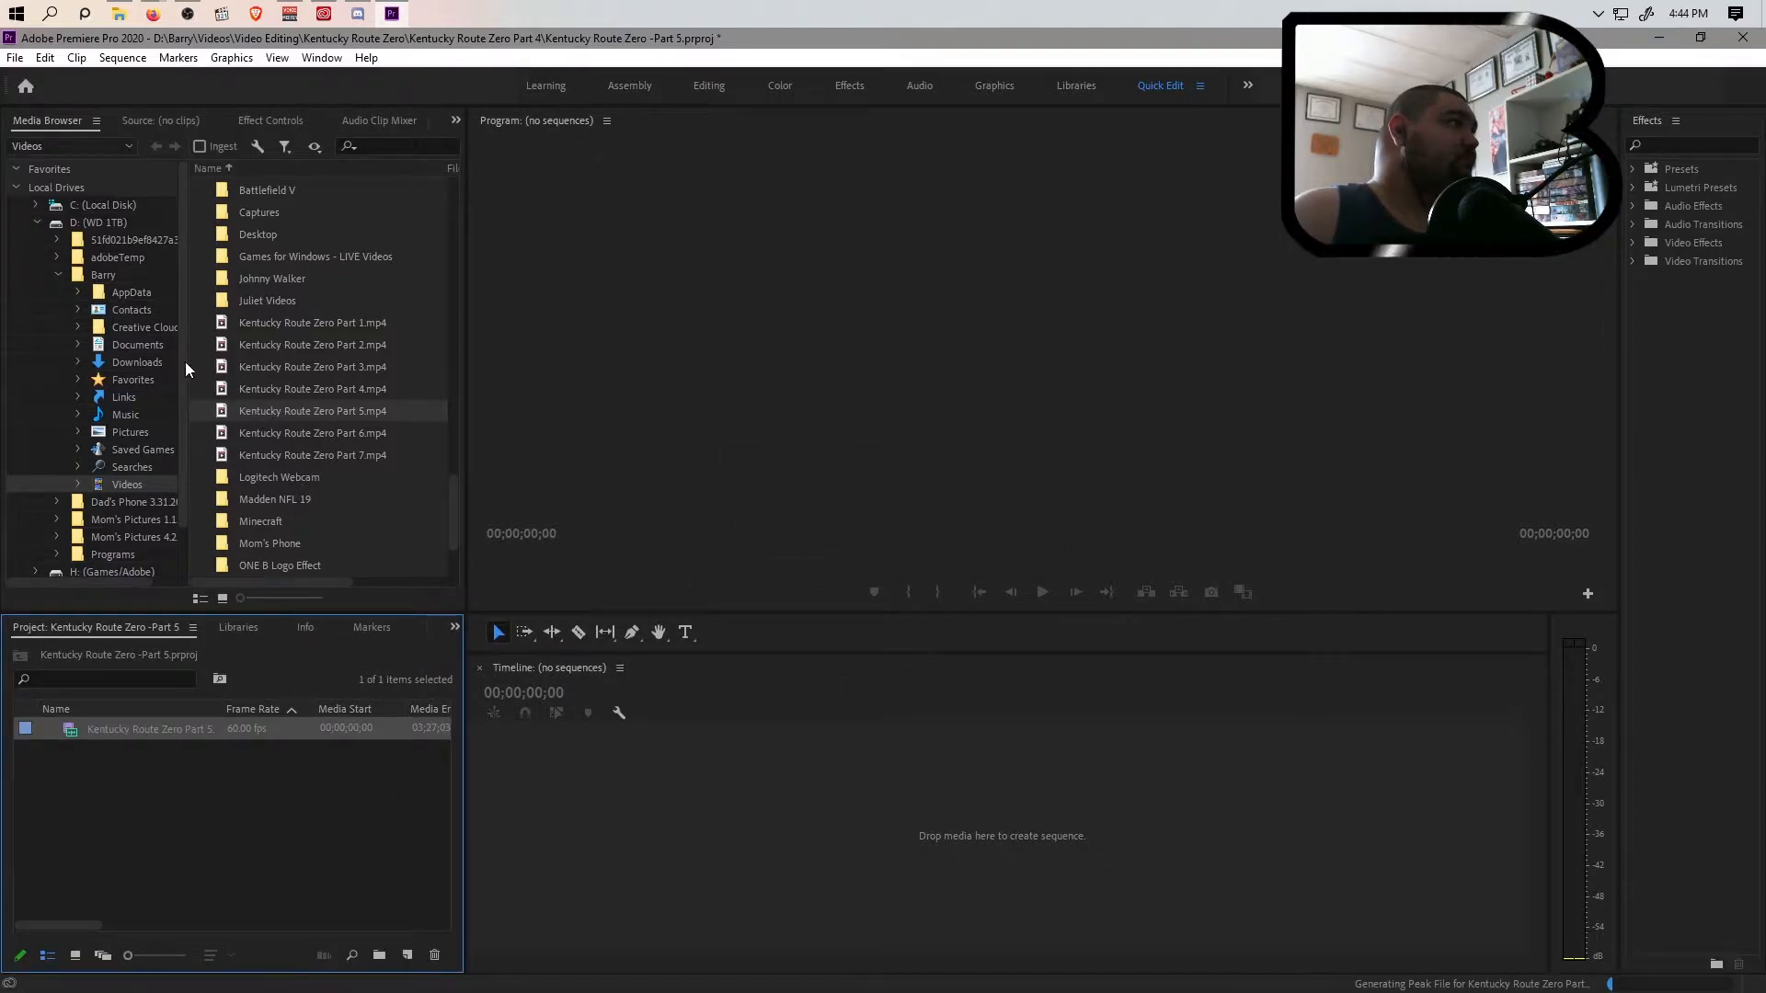
Import YouTube_Endscreen_v1.mp4 into the project from the YouTube folder inside Video Editing and The One B
{"action": "scroll", "coordinate": [323, 408], "scroll_direction": "down", "scroll_amount": 2}
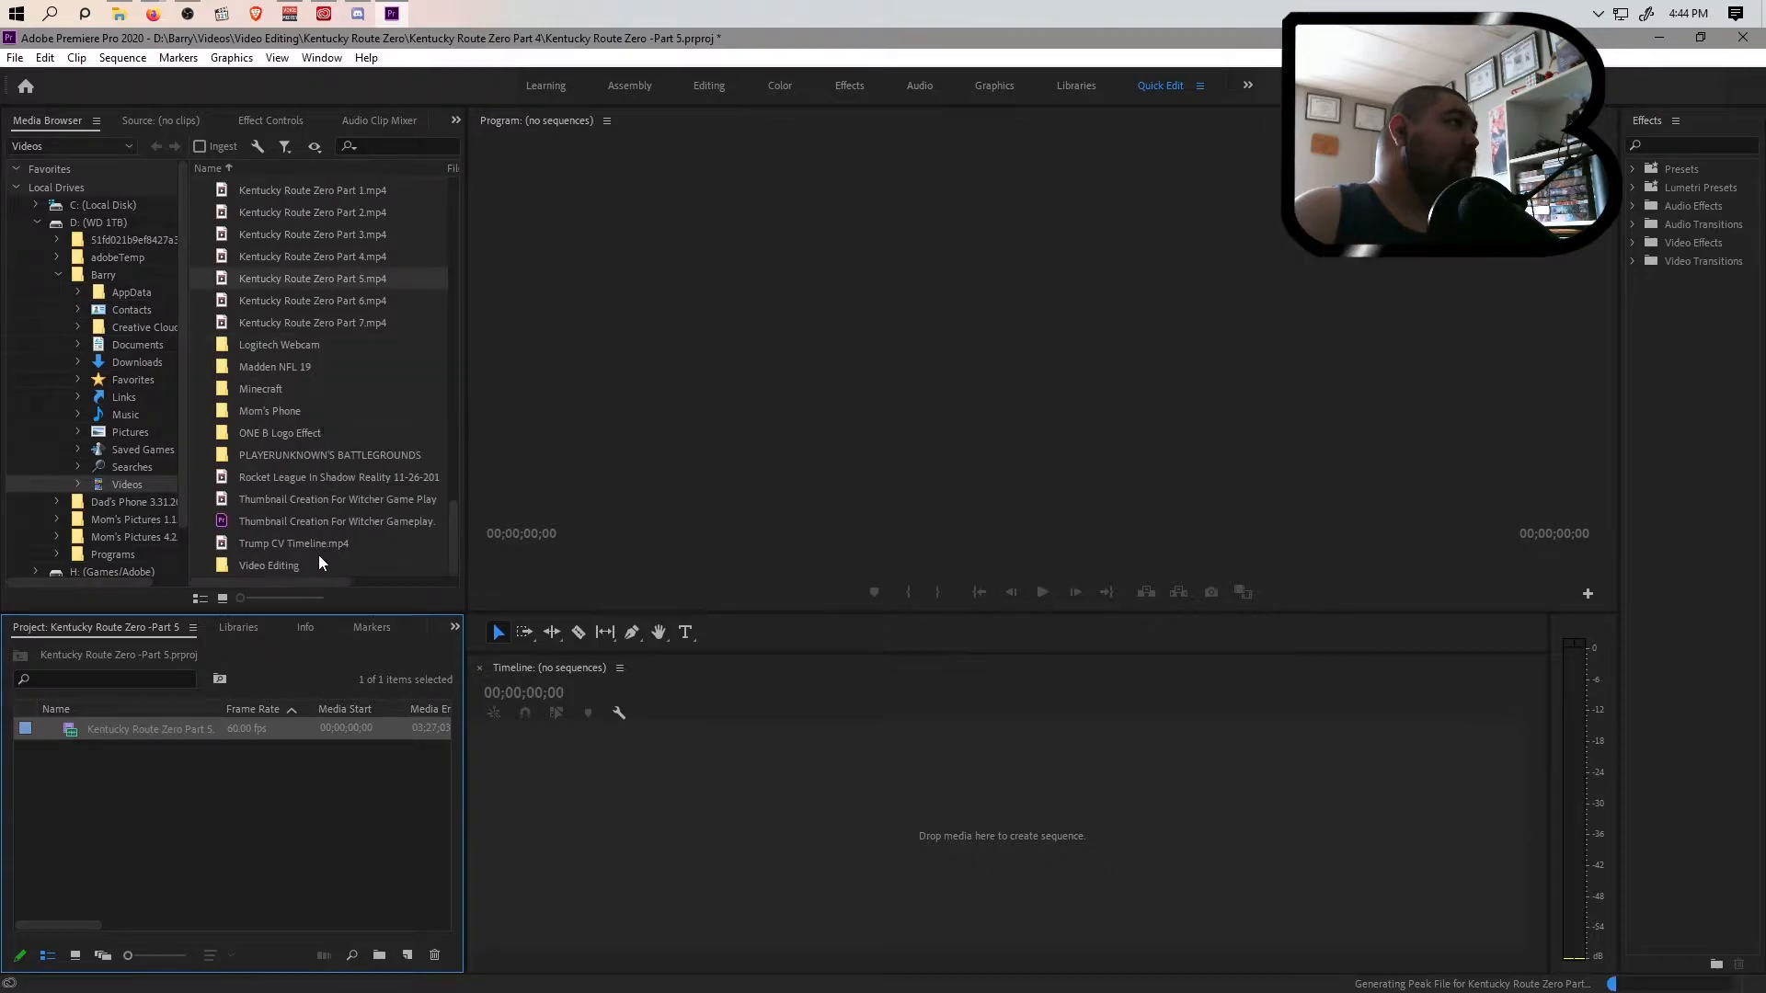
{"action": "left_click", "coordinate": [301, 567]}
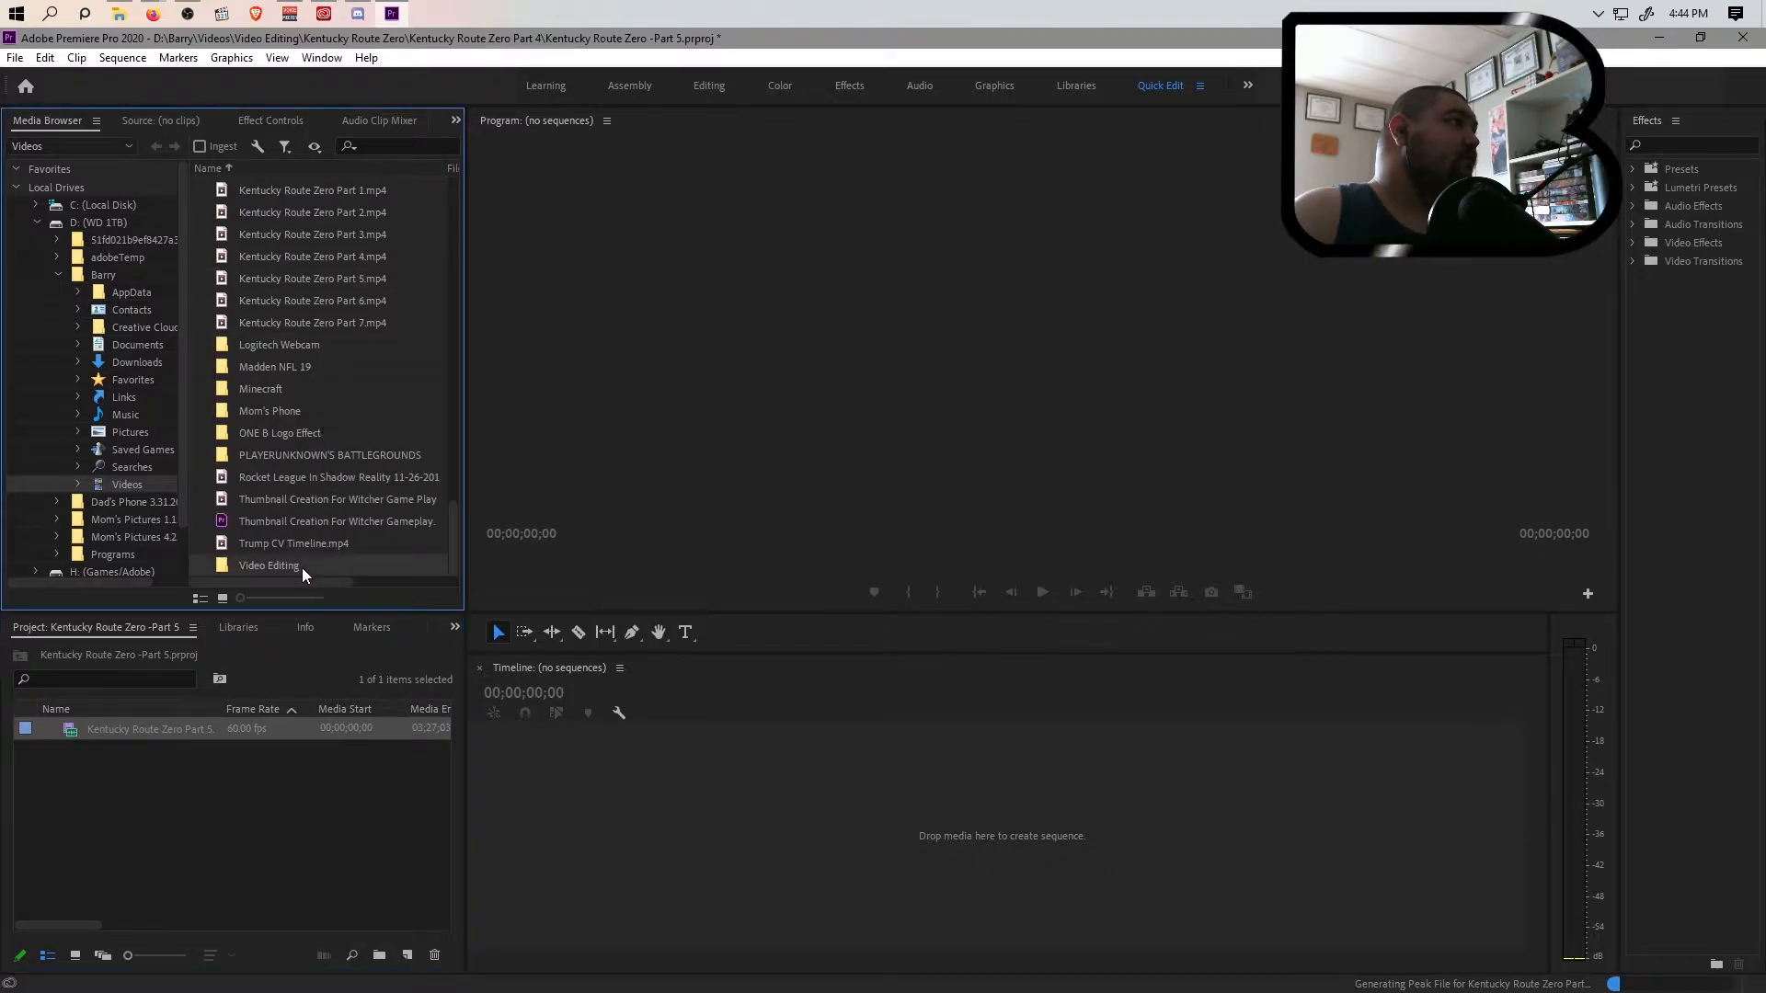
{"action": "double_click", "coordinate": [302, 567]}
{"action": "double_click", "coordinate": [280, 363]}
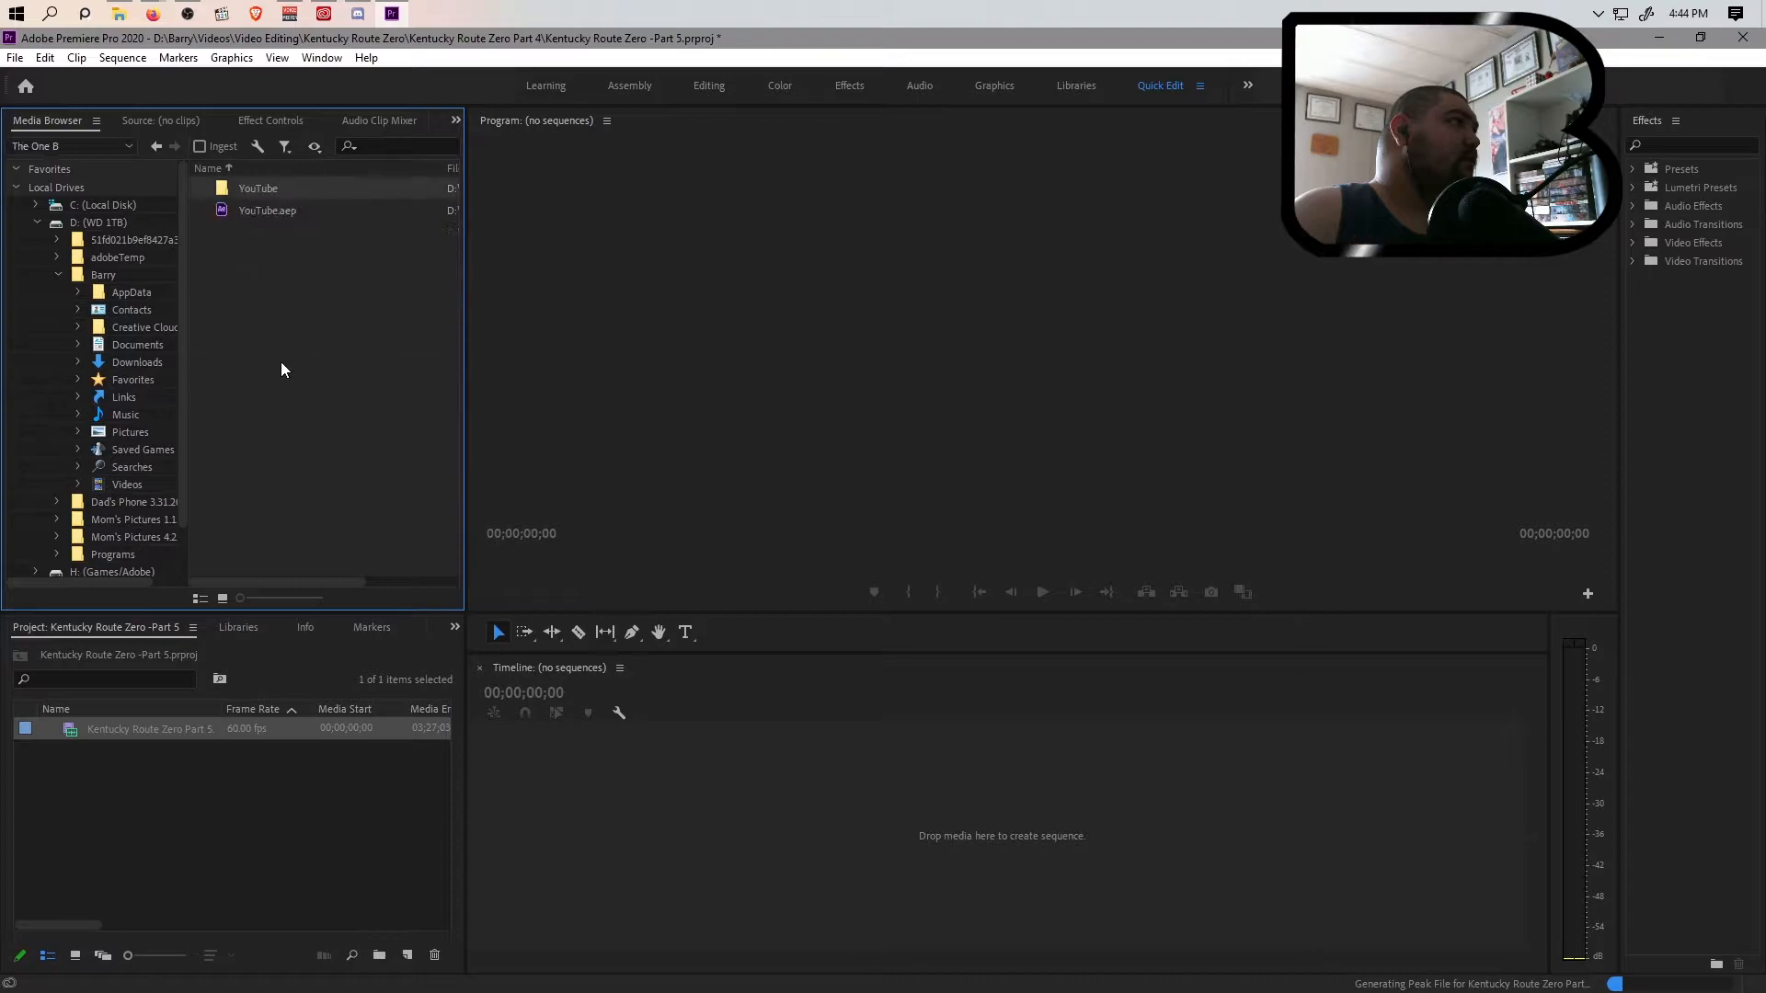
{"action": "double_click", "coordinate": [267, 189]}
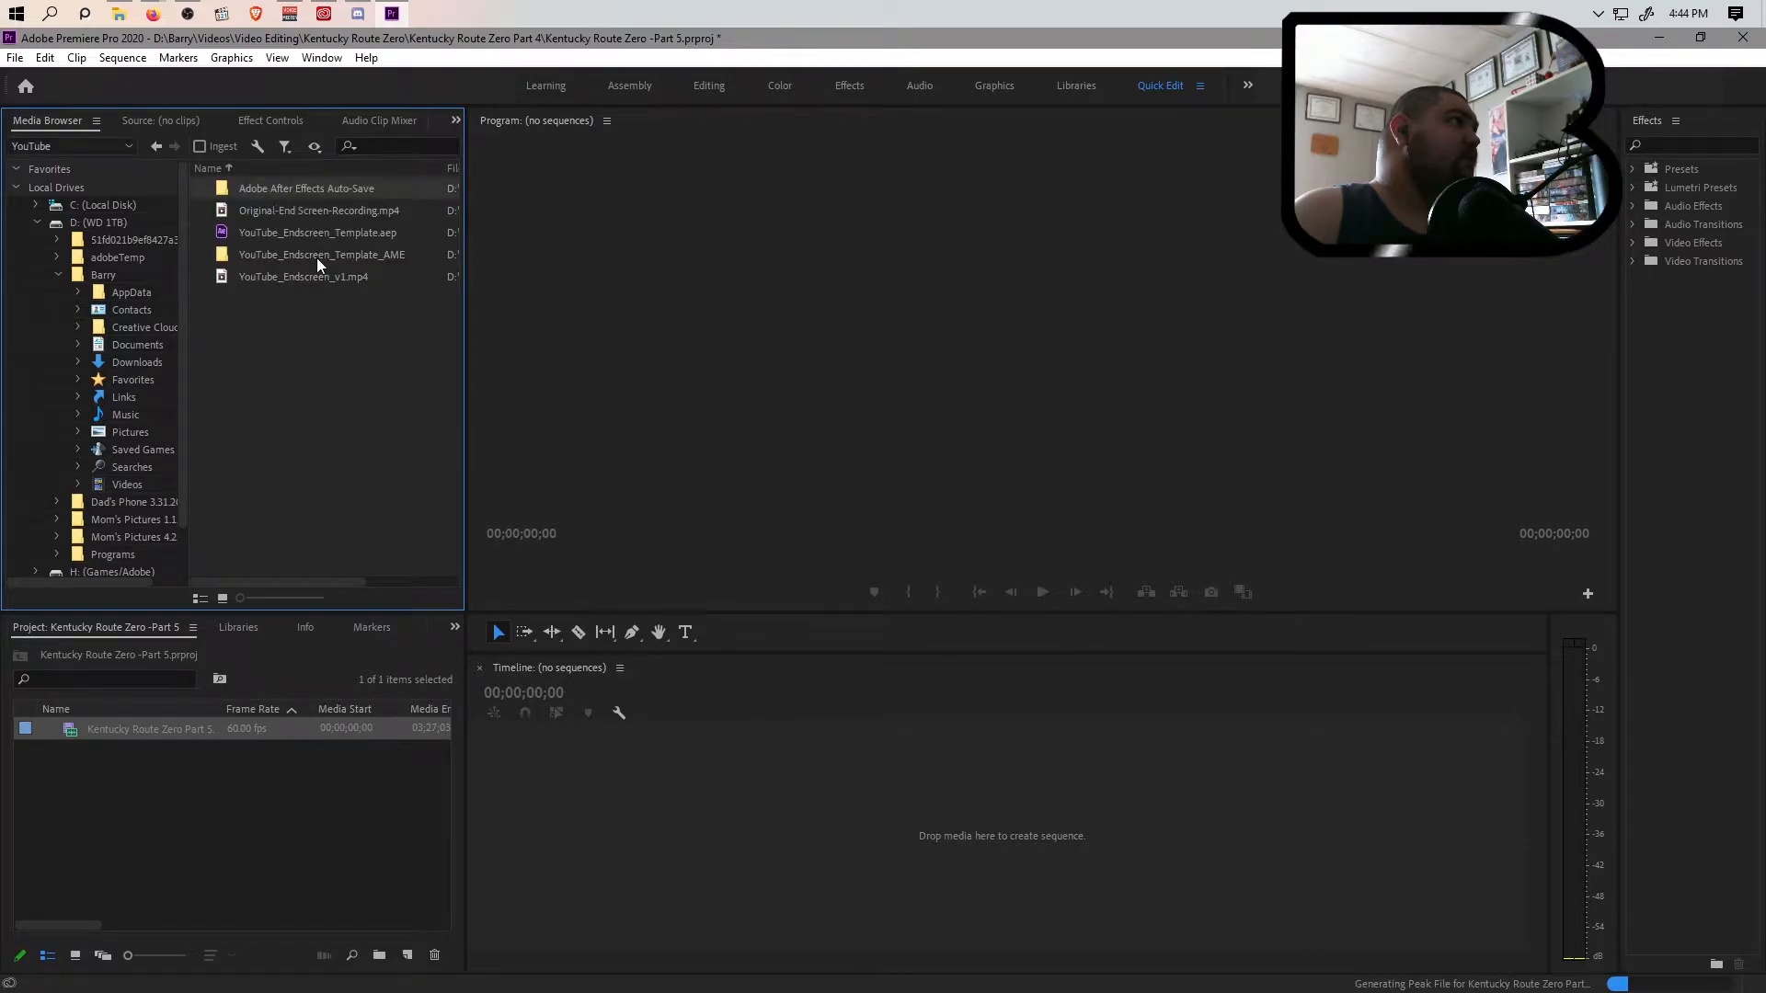
{"action": "left_click_drag", "start_coordinate": [260, 810], "coordinate": [258, 806]}
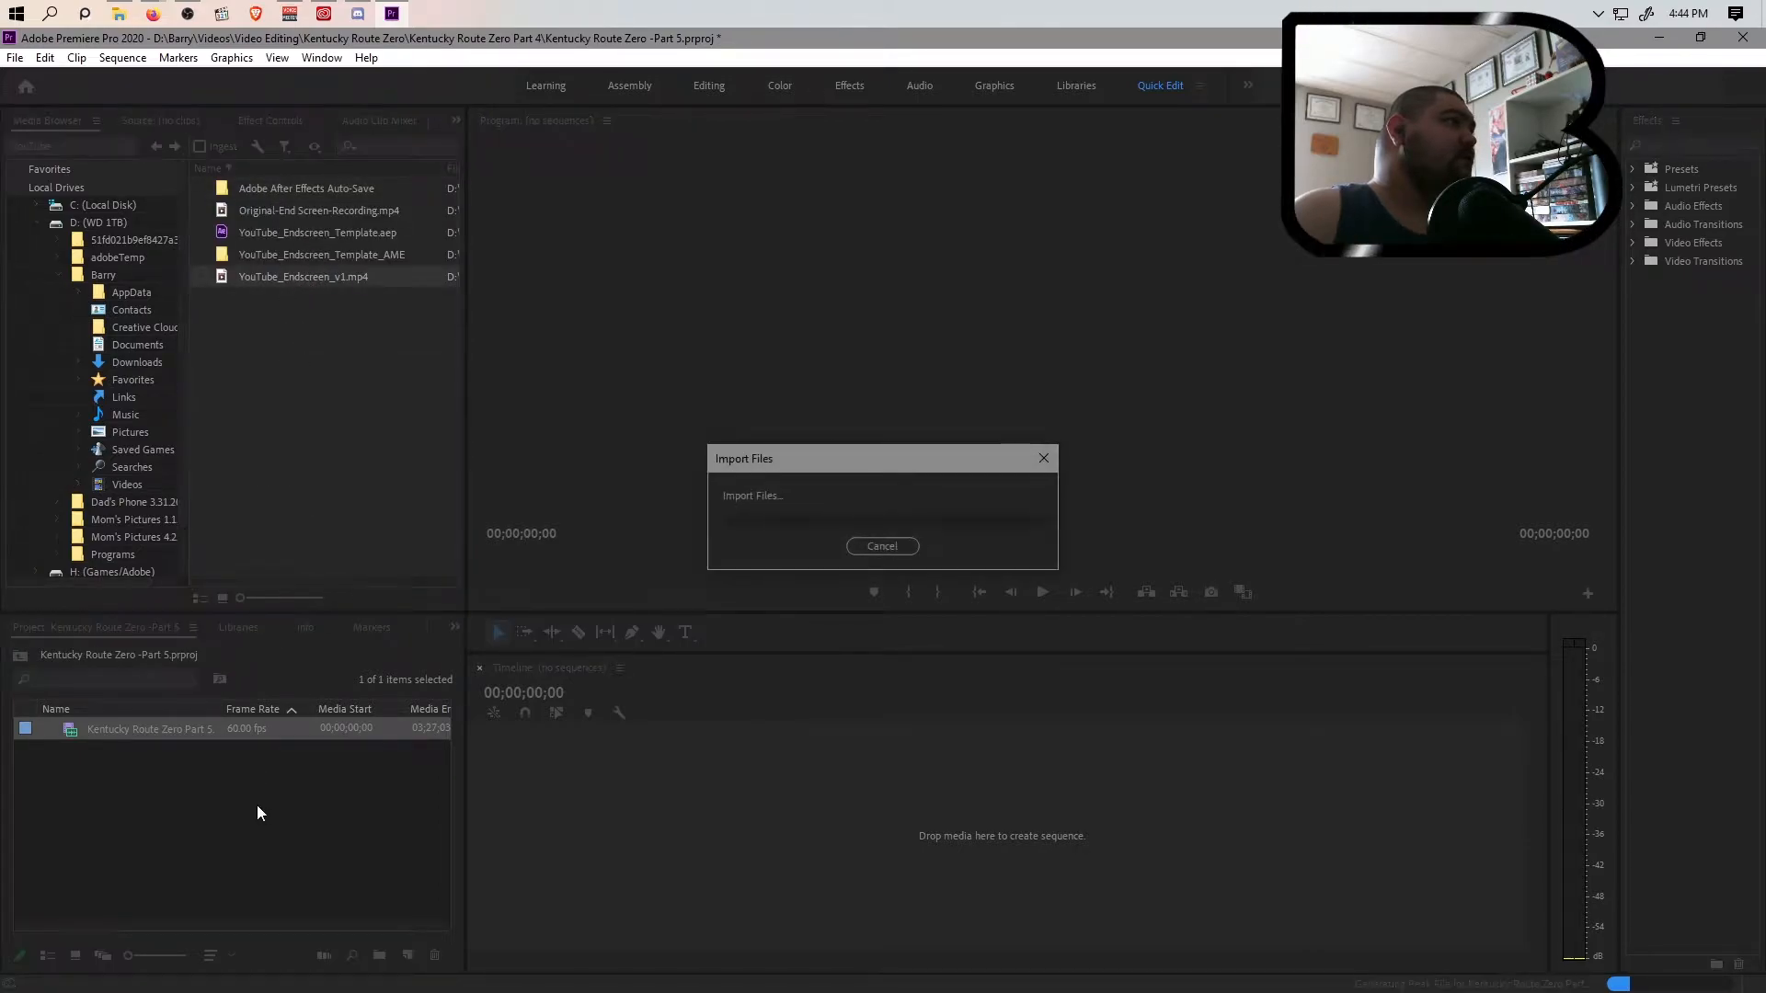
Create a sequence from the Kentucky Route Zero Part 5 clip and delete all its empty video and audio tracks
{"action": "left_click", "coordinate": [208, 732]}
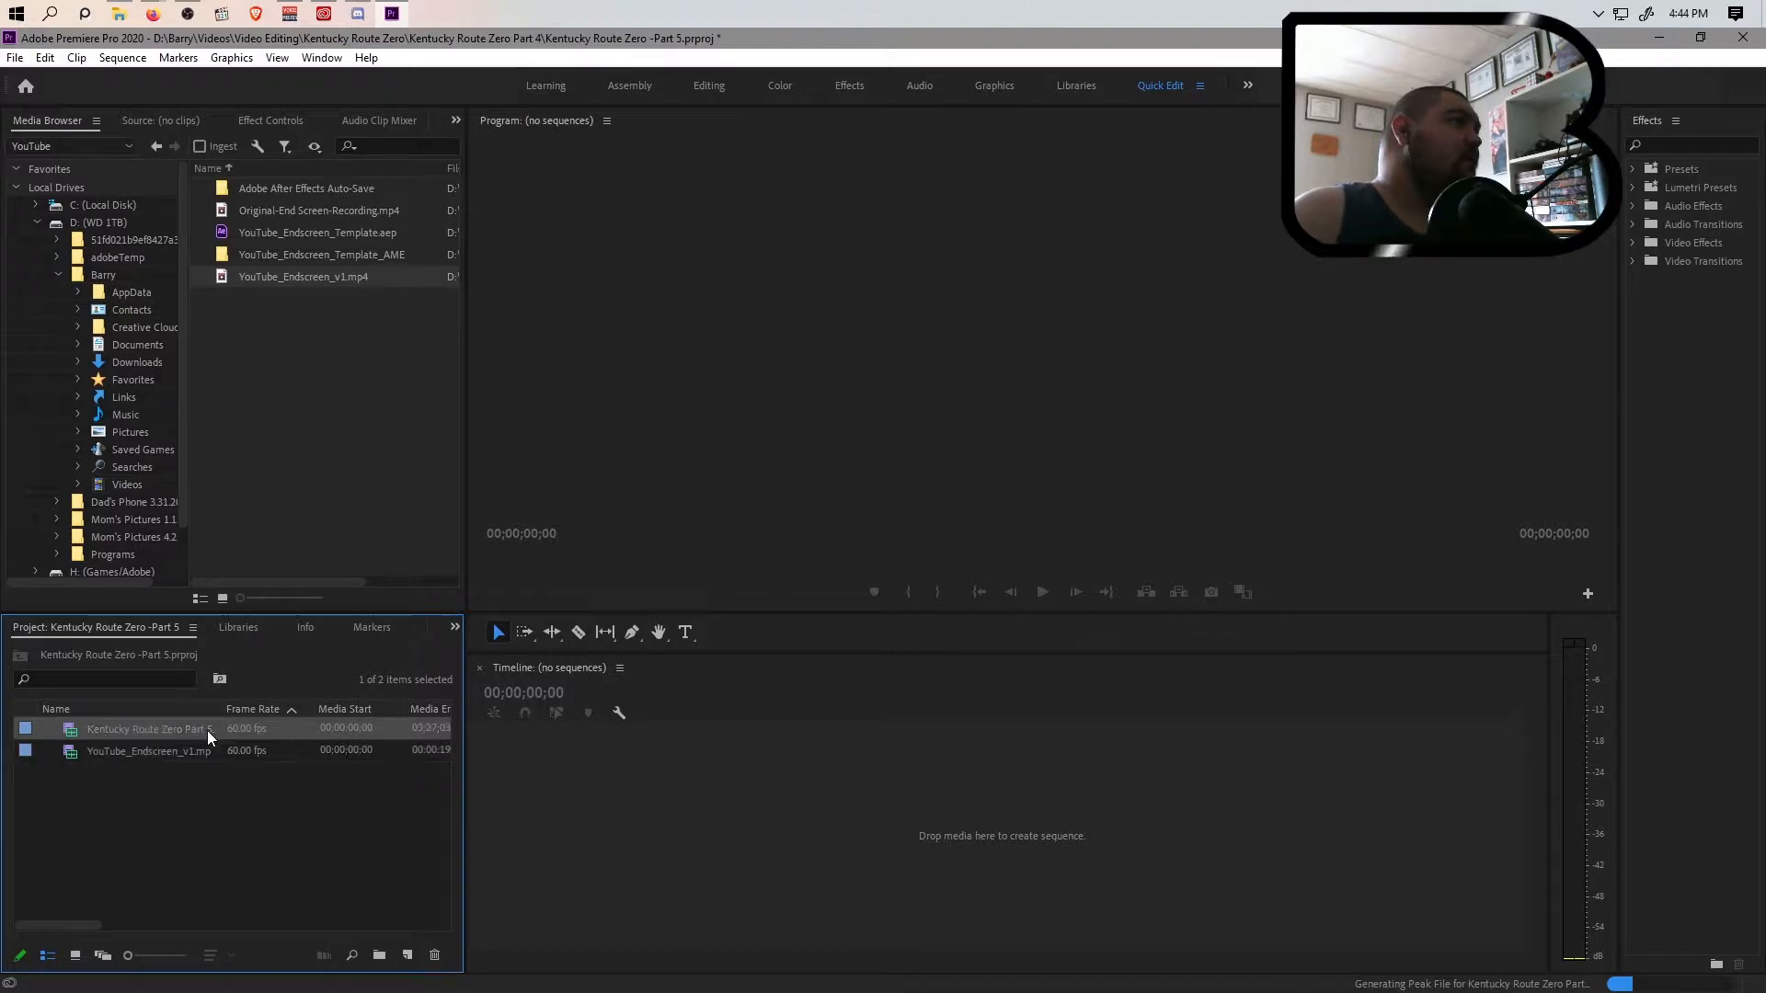
{"action": "left_click_drag", "start_coordinate": [150, 732], "coordinate": [612, 776]}
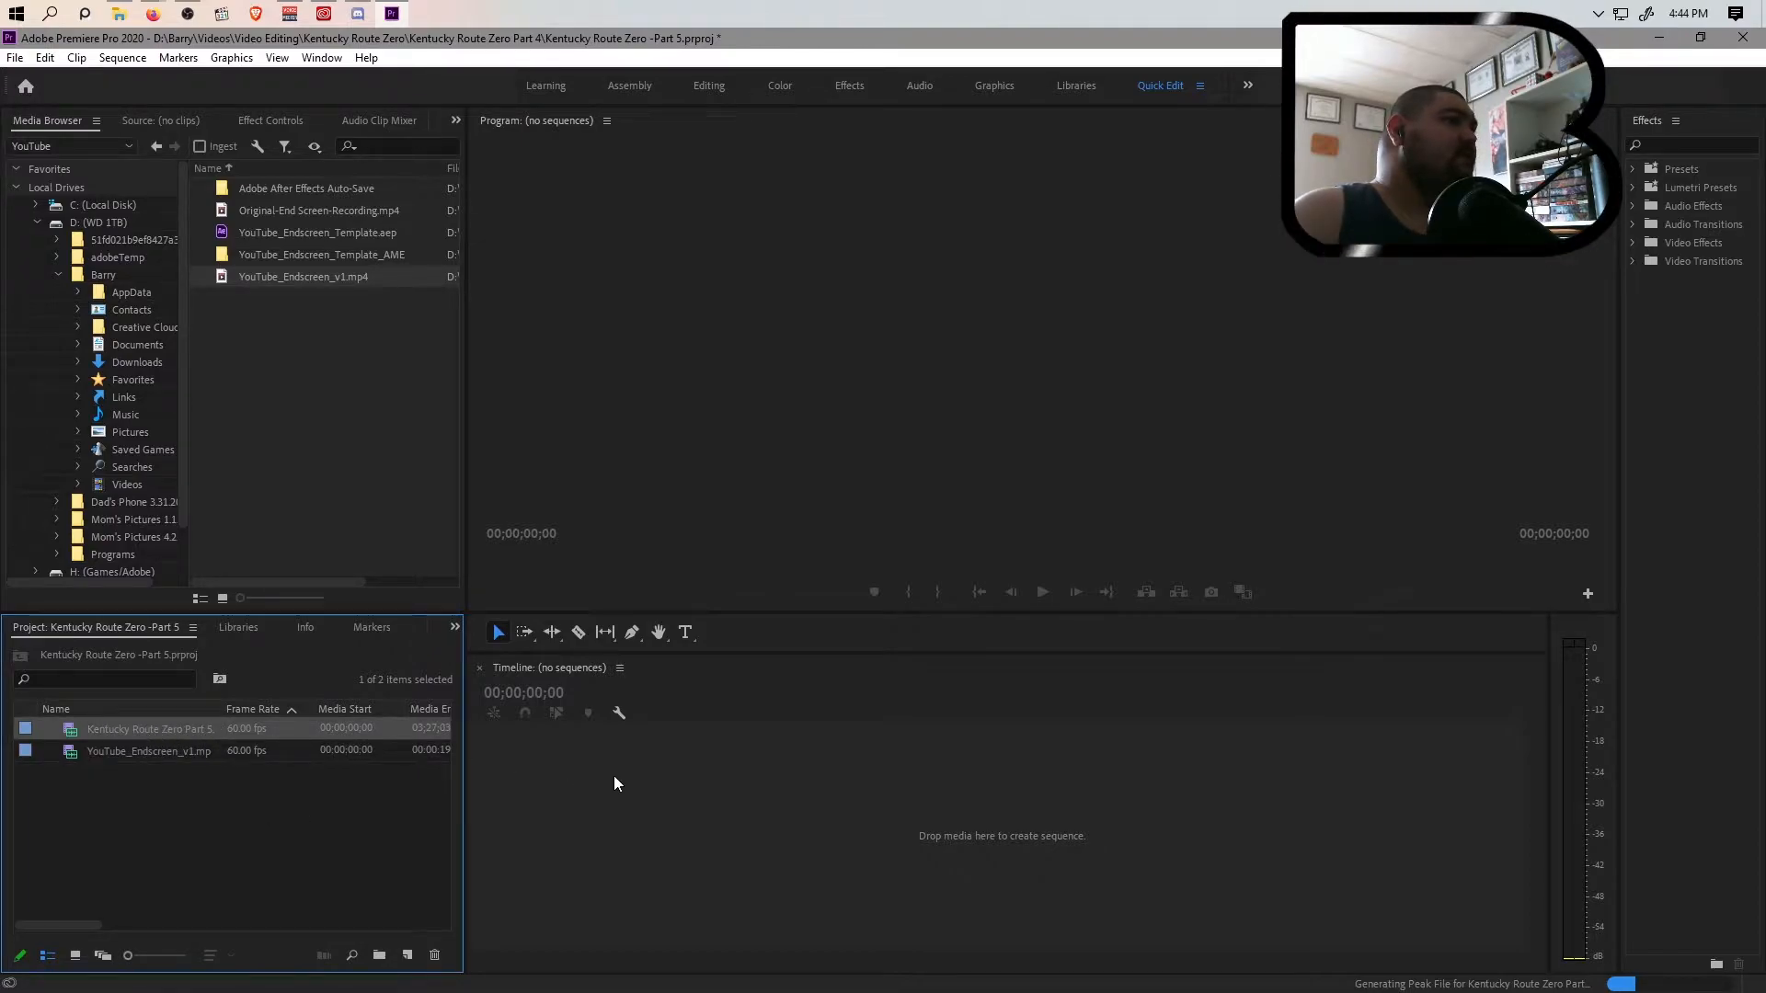
{"action": "right_click", "coordinate": [651, 795]}
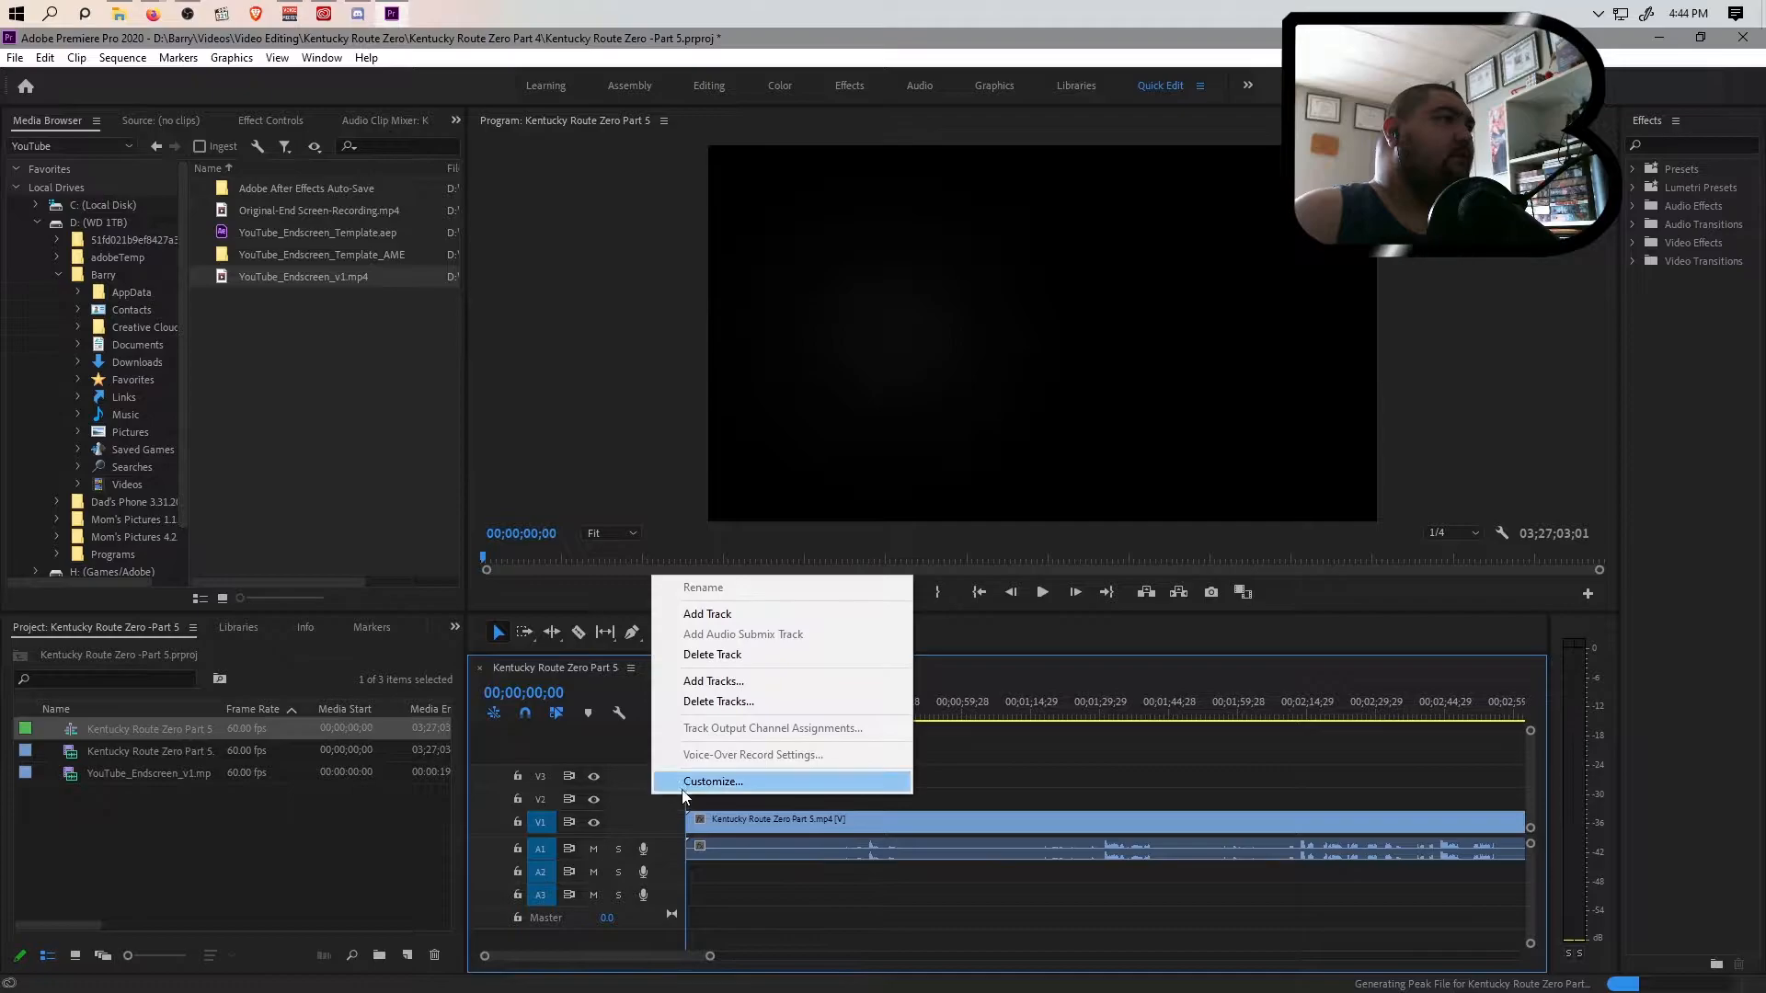
{"action": "left_click", "coordinate": [715, 701]}
{"action": "left_click", "coordinate": [764, 511]}
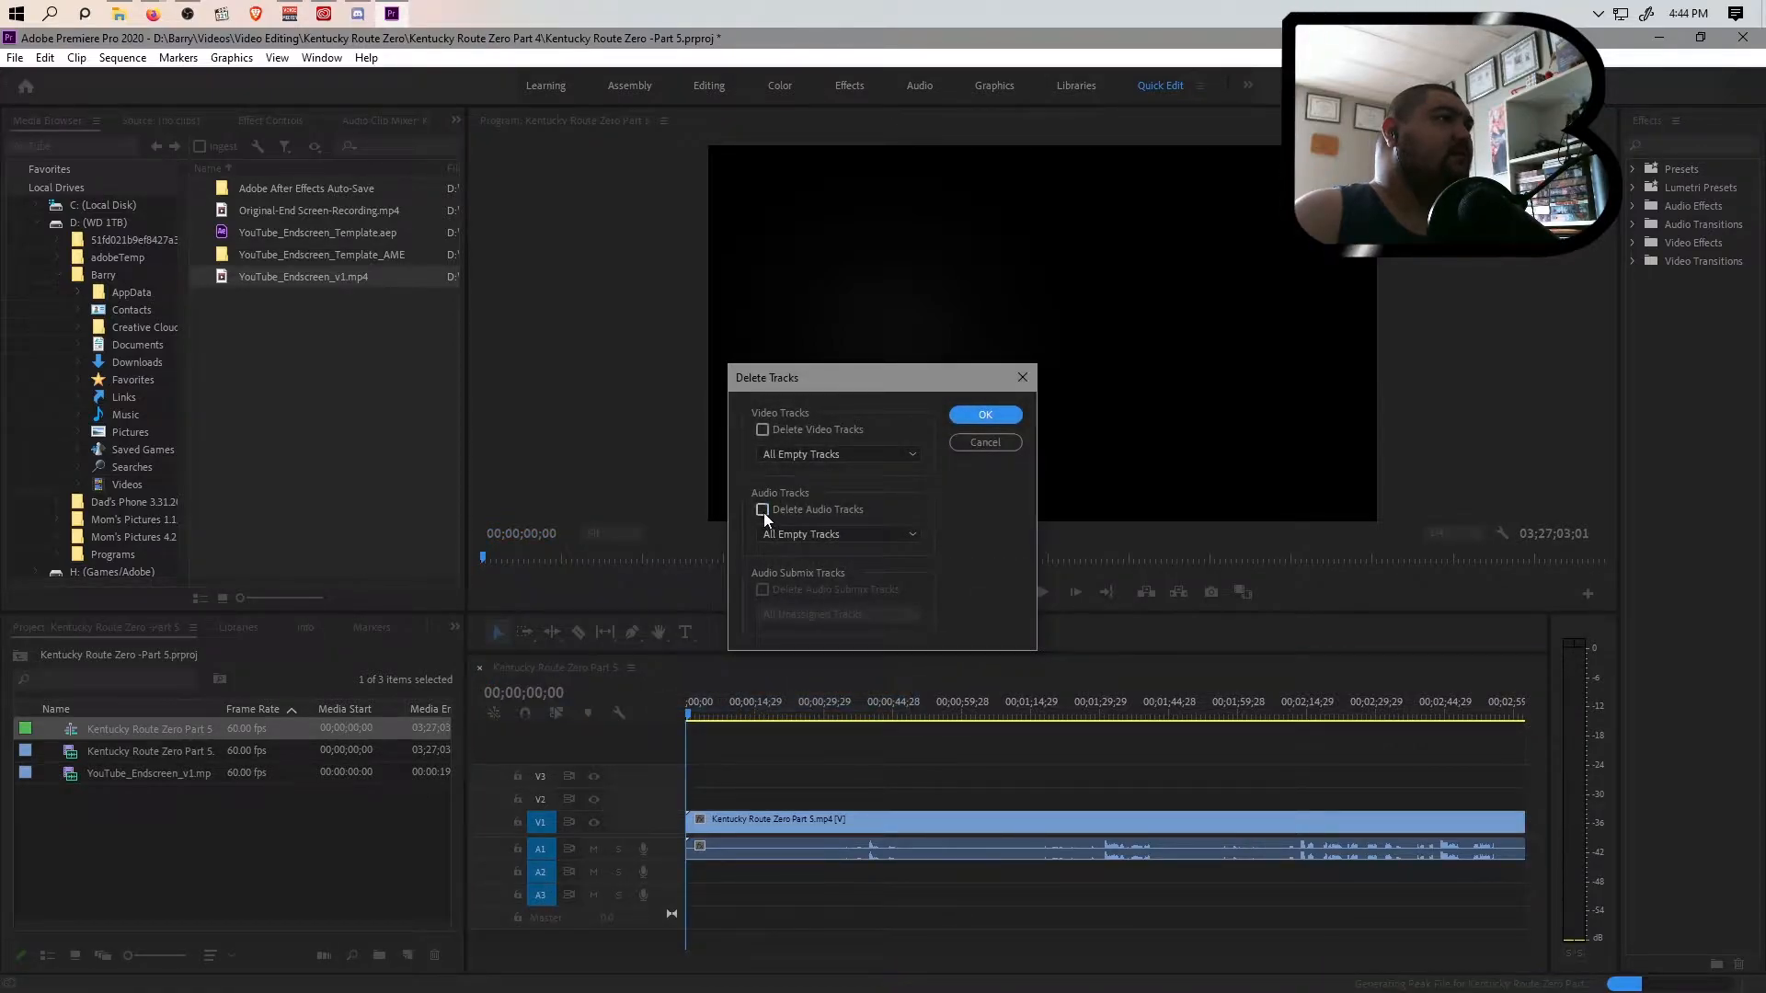
{"action": "left_click", "coordinate": [765, 433]}
{"action": "left_click", "coordinate": [962, 418]}
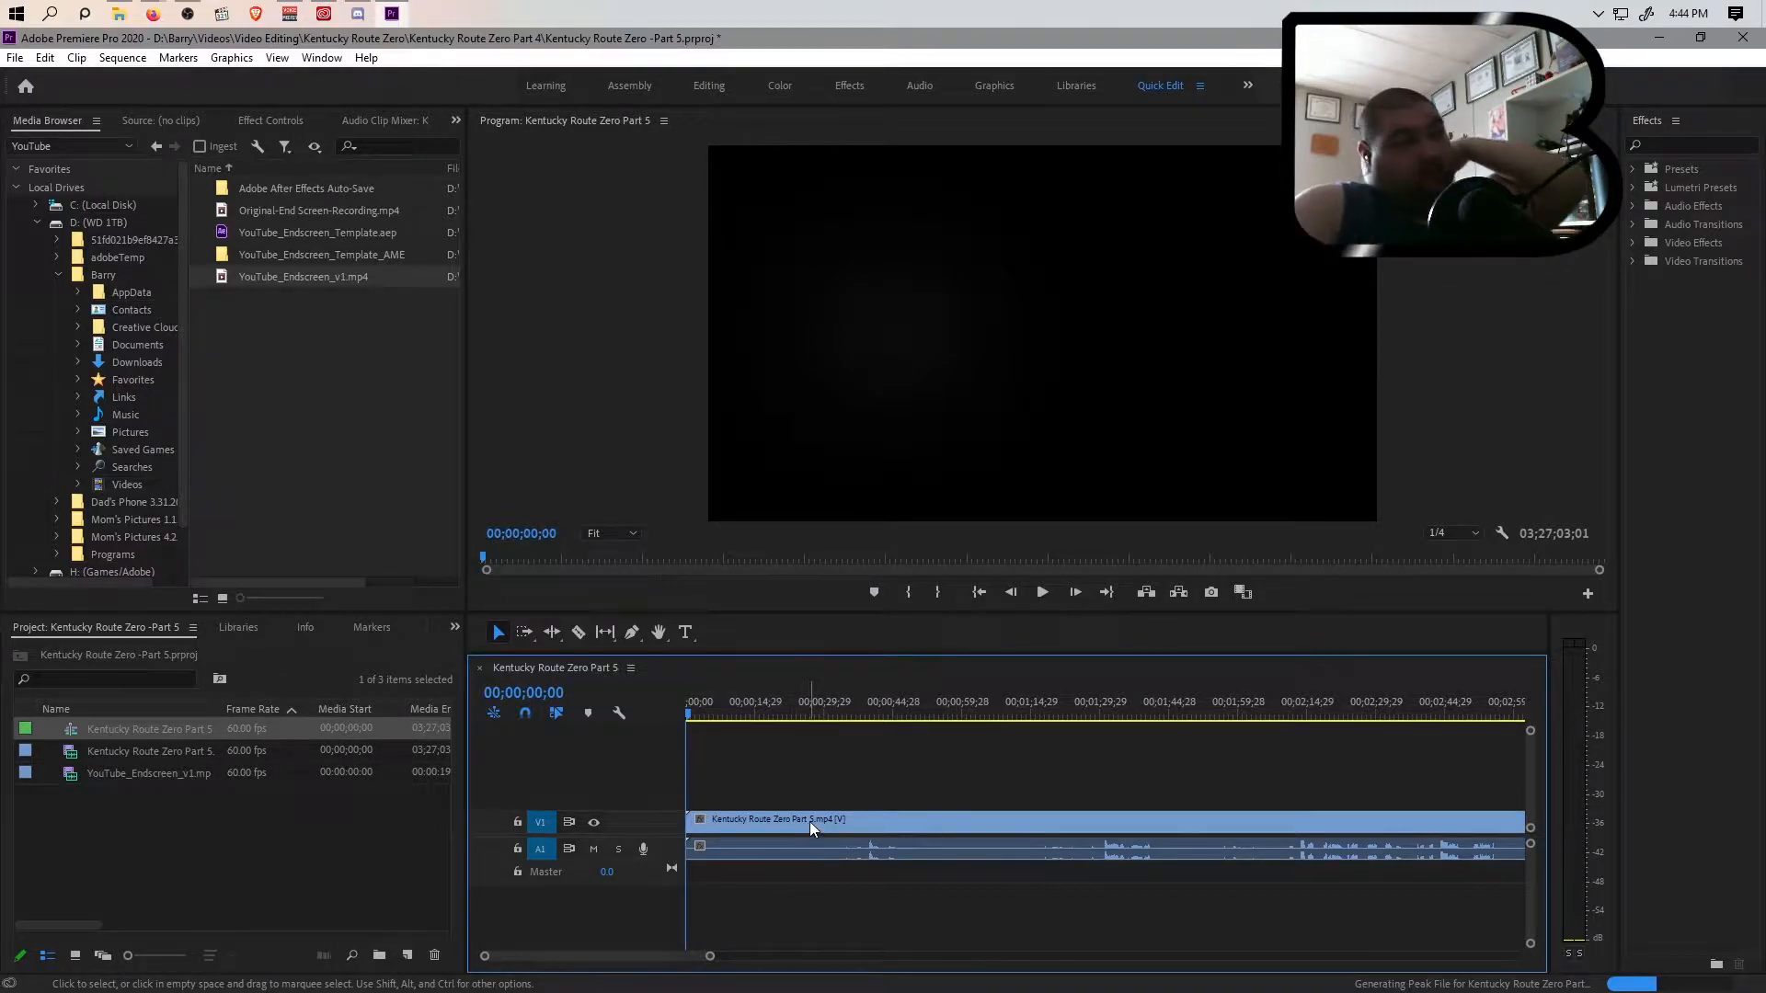
Split the clip at 00;01;35;23, just before the game title appears, ripple delete the opening section and return the playhead to the start
{"action": "left_click", "coordinate": [713, 715]}
{"action": "left_click_drag", "start_coordinate": [717, 714], "coordinate": [672, 723]}
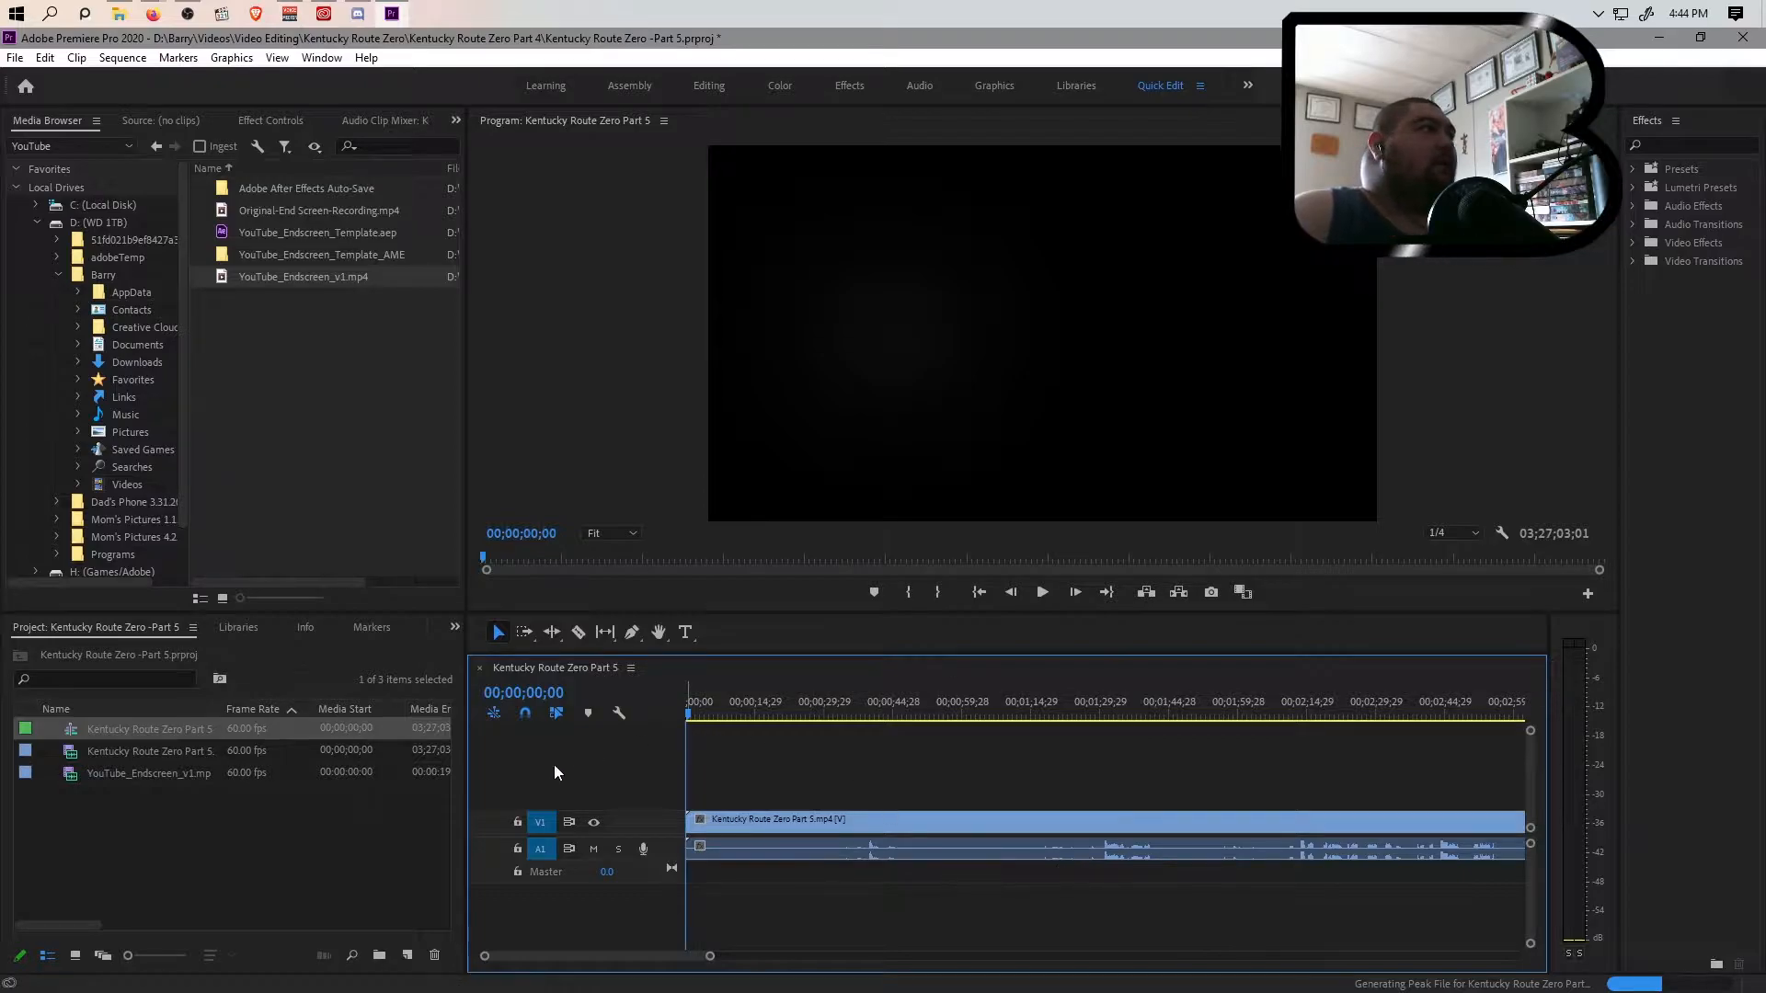
{"action": "left_click_drag", "start_coordinate": [690, 715], "coordinate": [1098, 749]}
{"action": "key", "text": "space"}
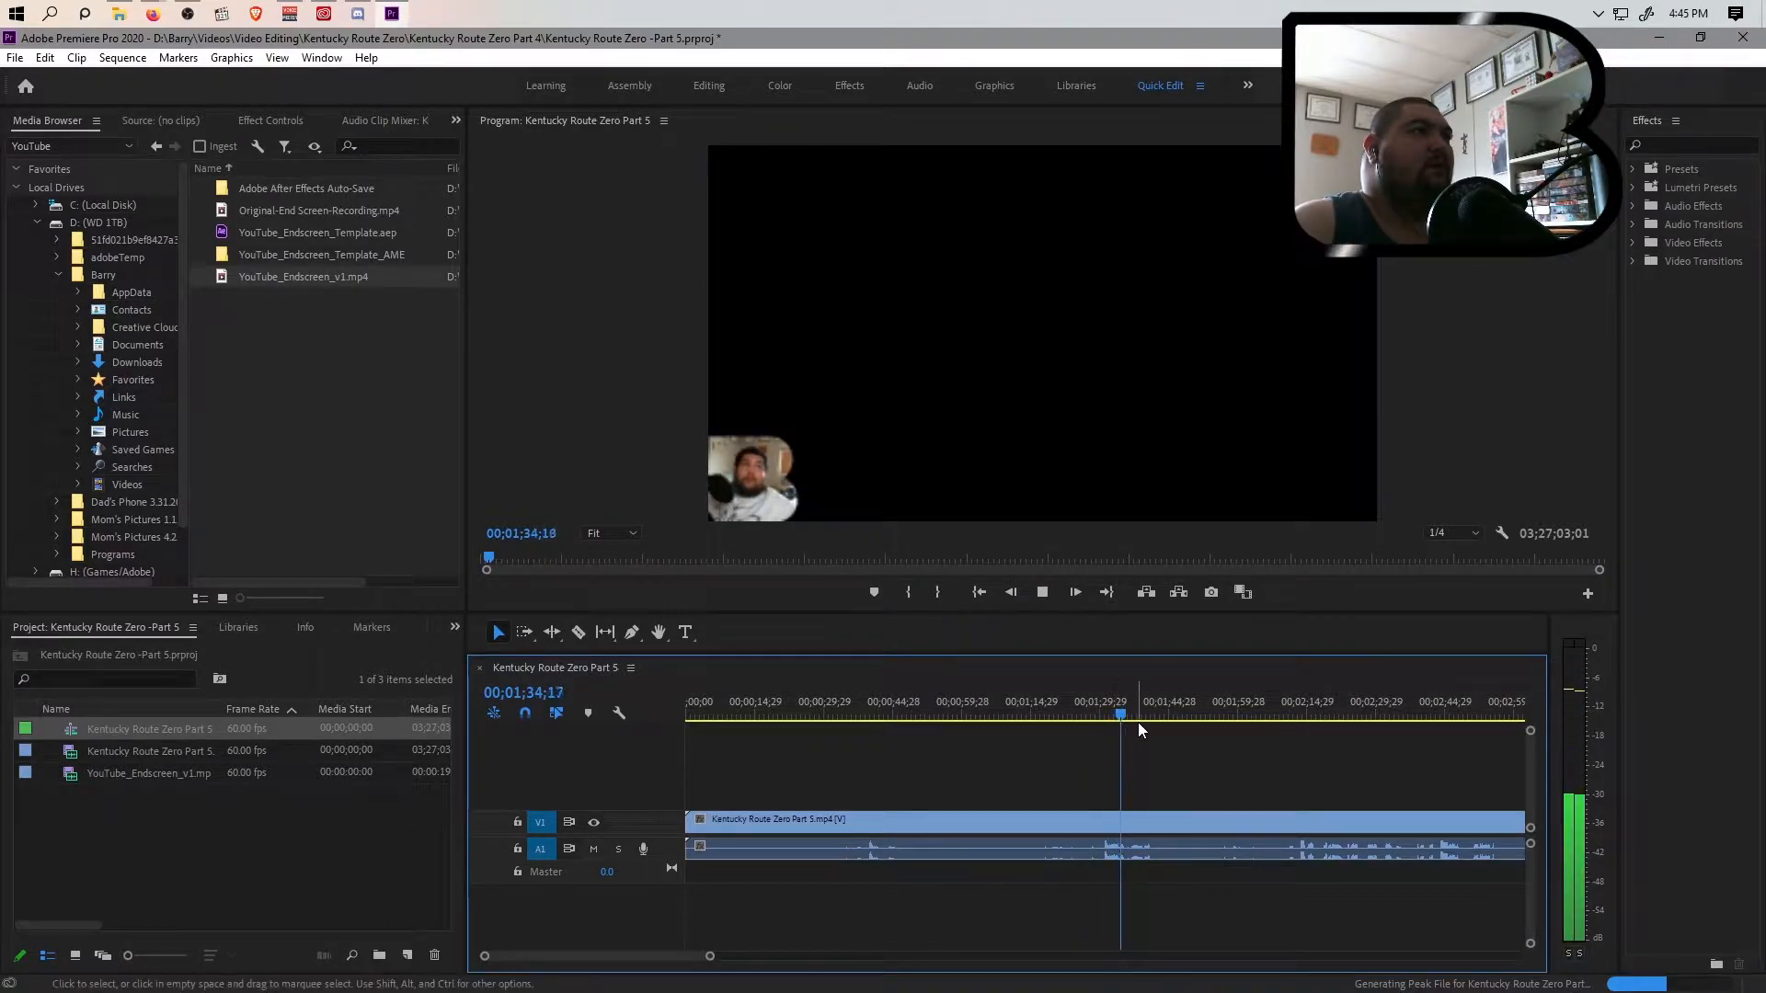
{"action": "key", "text": "space"}
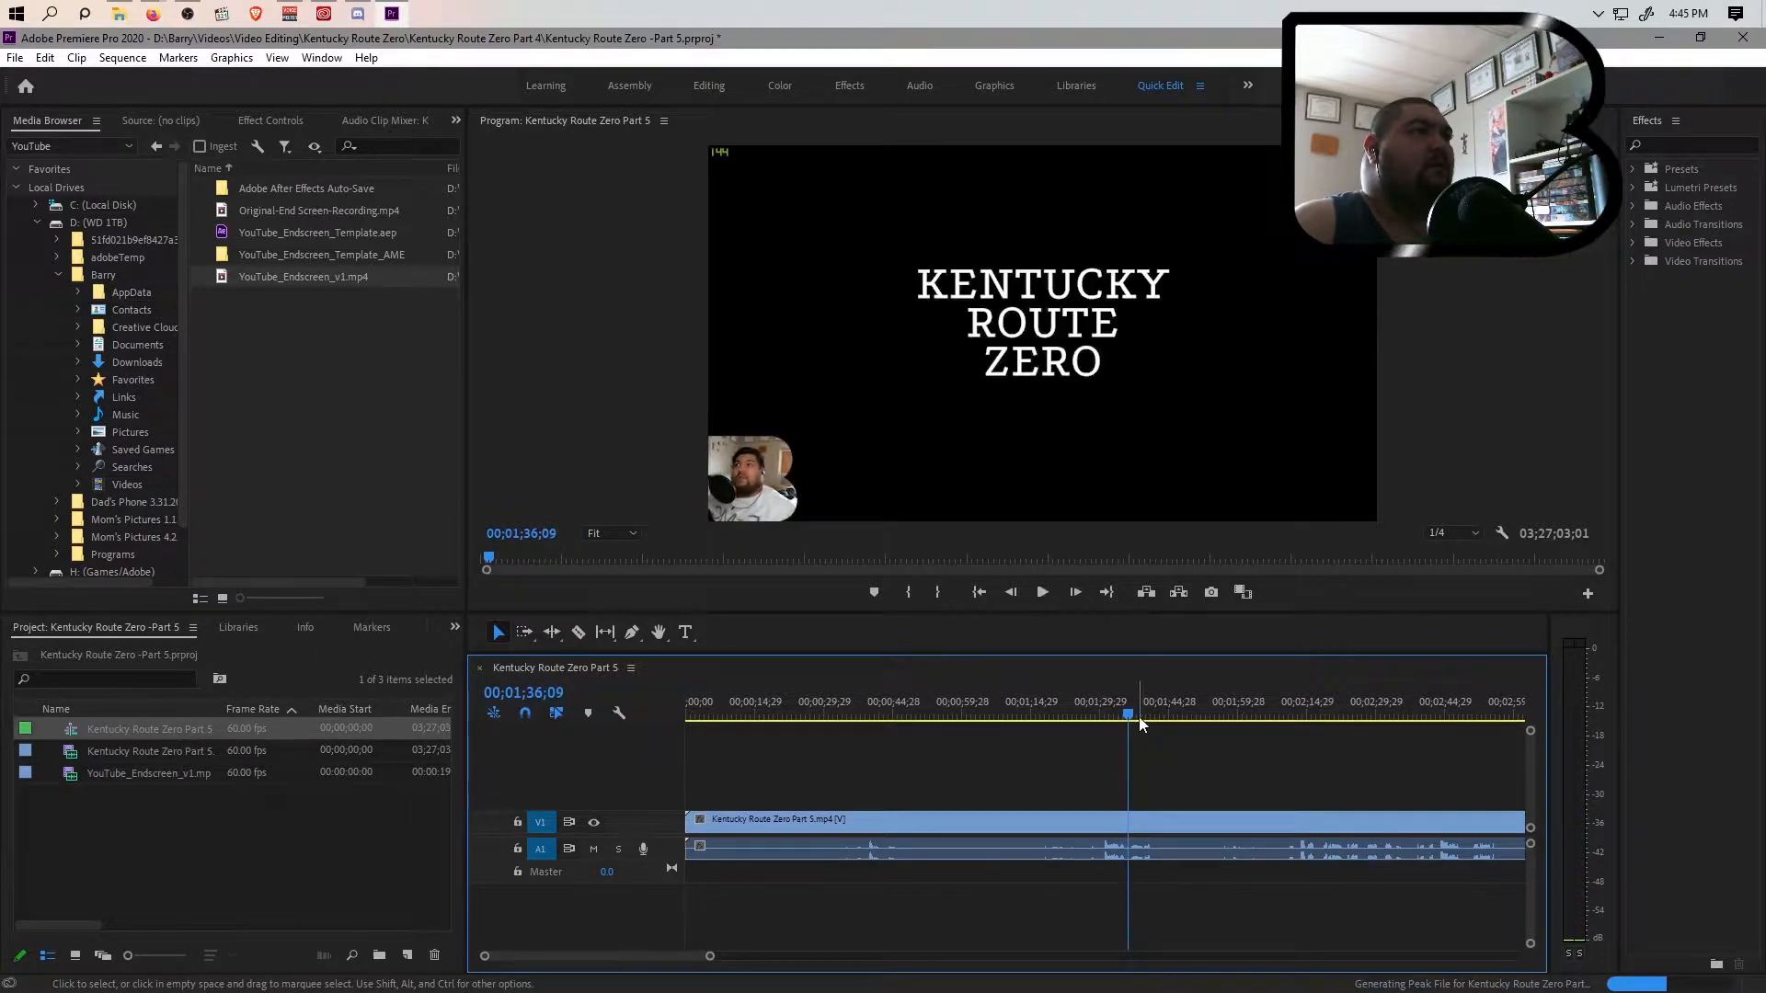
{"action": "left_click_drag", "start_coordinate": [1129, 715], "coordinate": [1129, 715]}
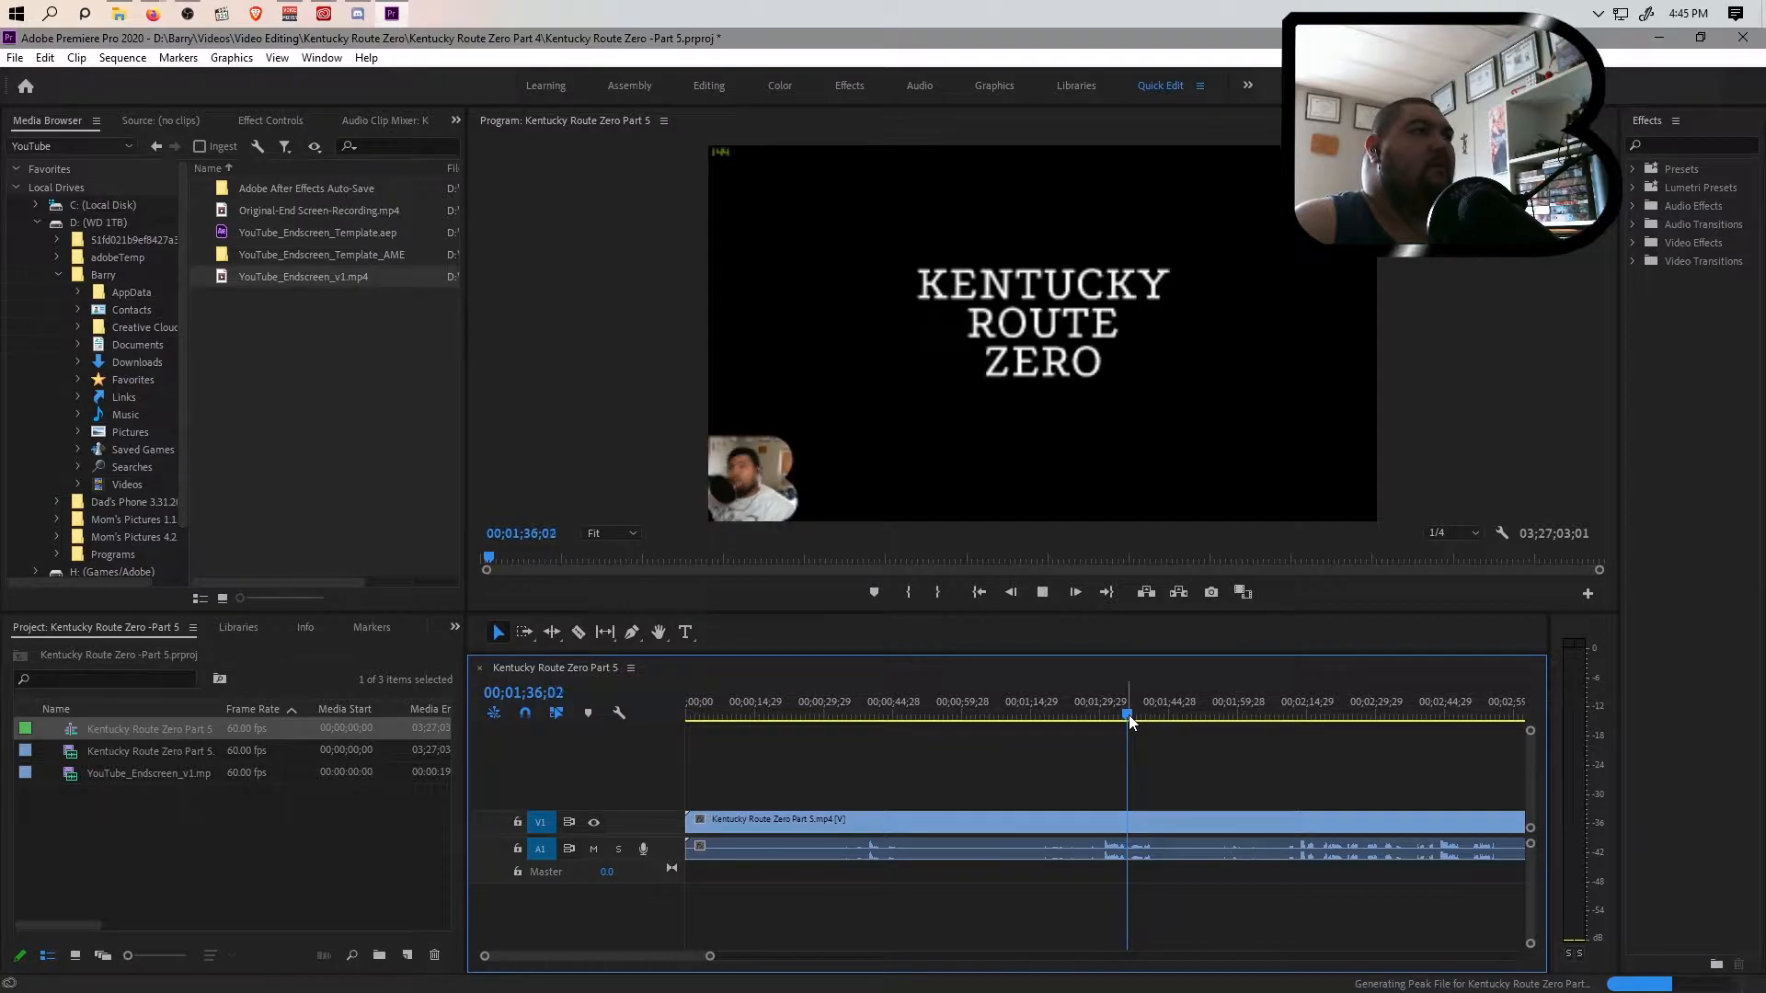
{"action": "key", "text": "space"}
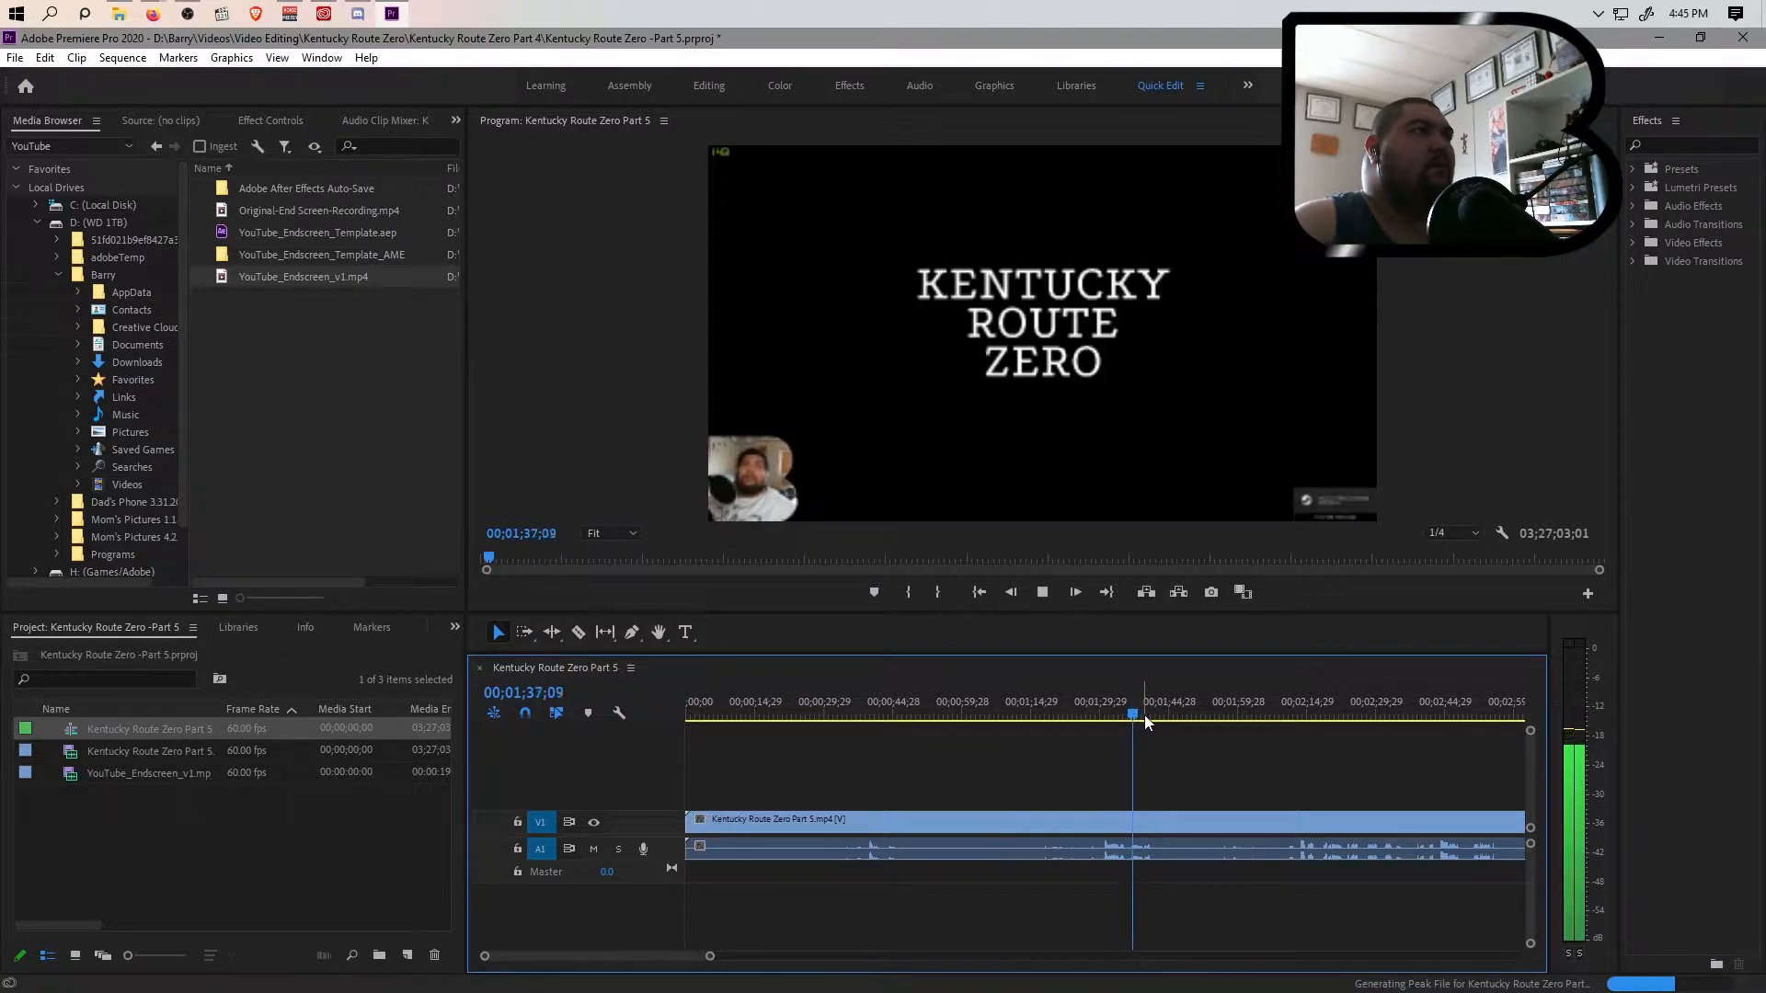
{"action": "left_click_drag", "start_coordinate": [1147, 717], "coordinate": [1125, 719]}
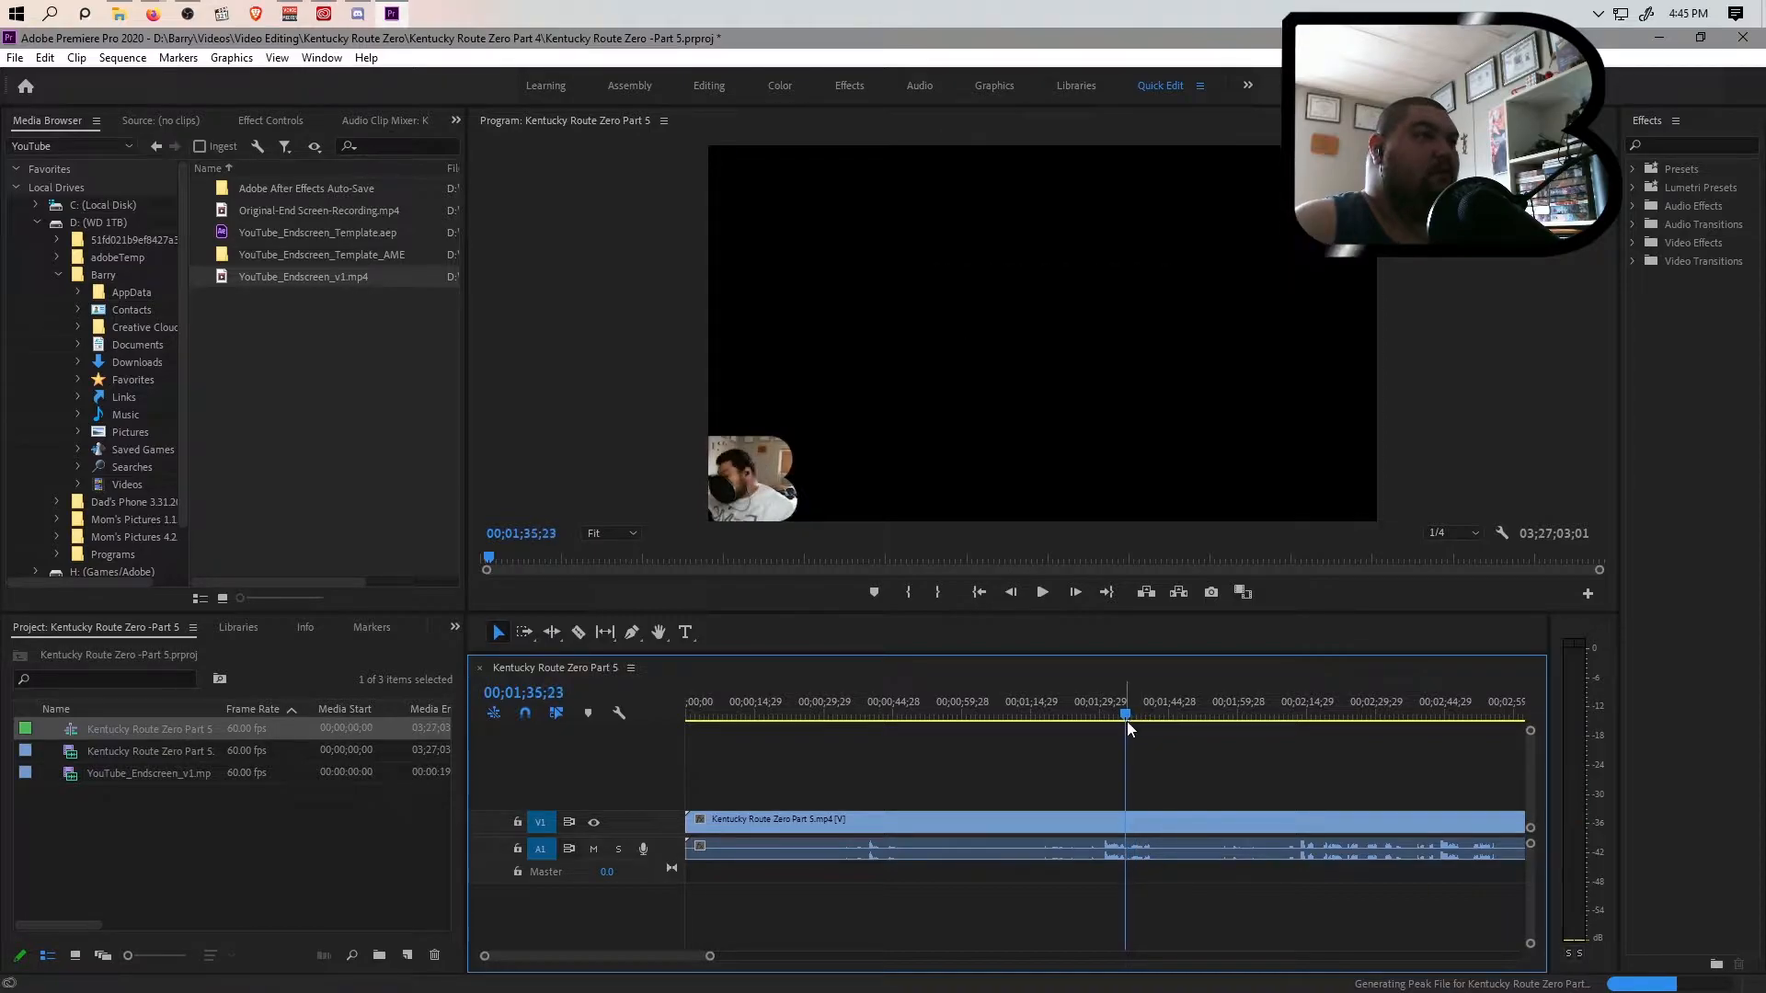
{"action": "key", "text": "ctrl+k"}
{"action": "left_click", "coordinate": [1062, 819]}
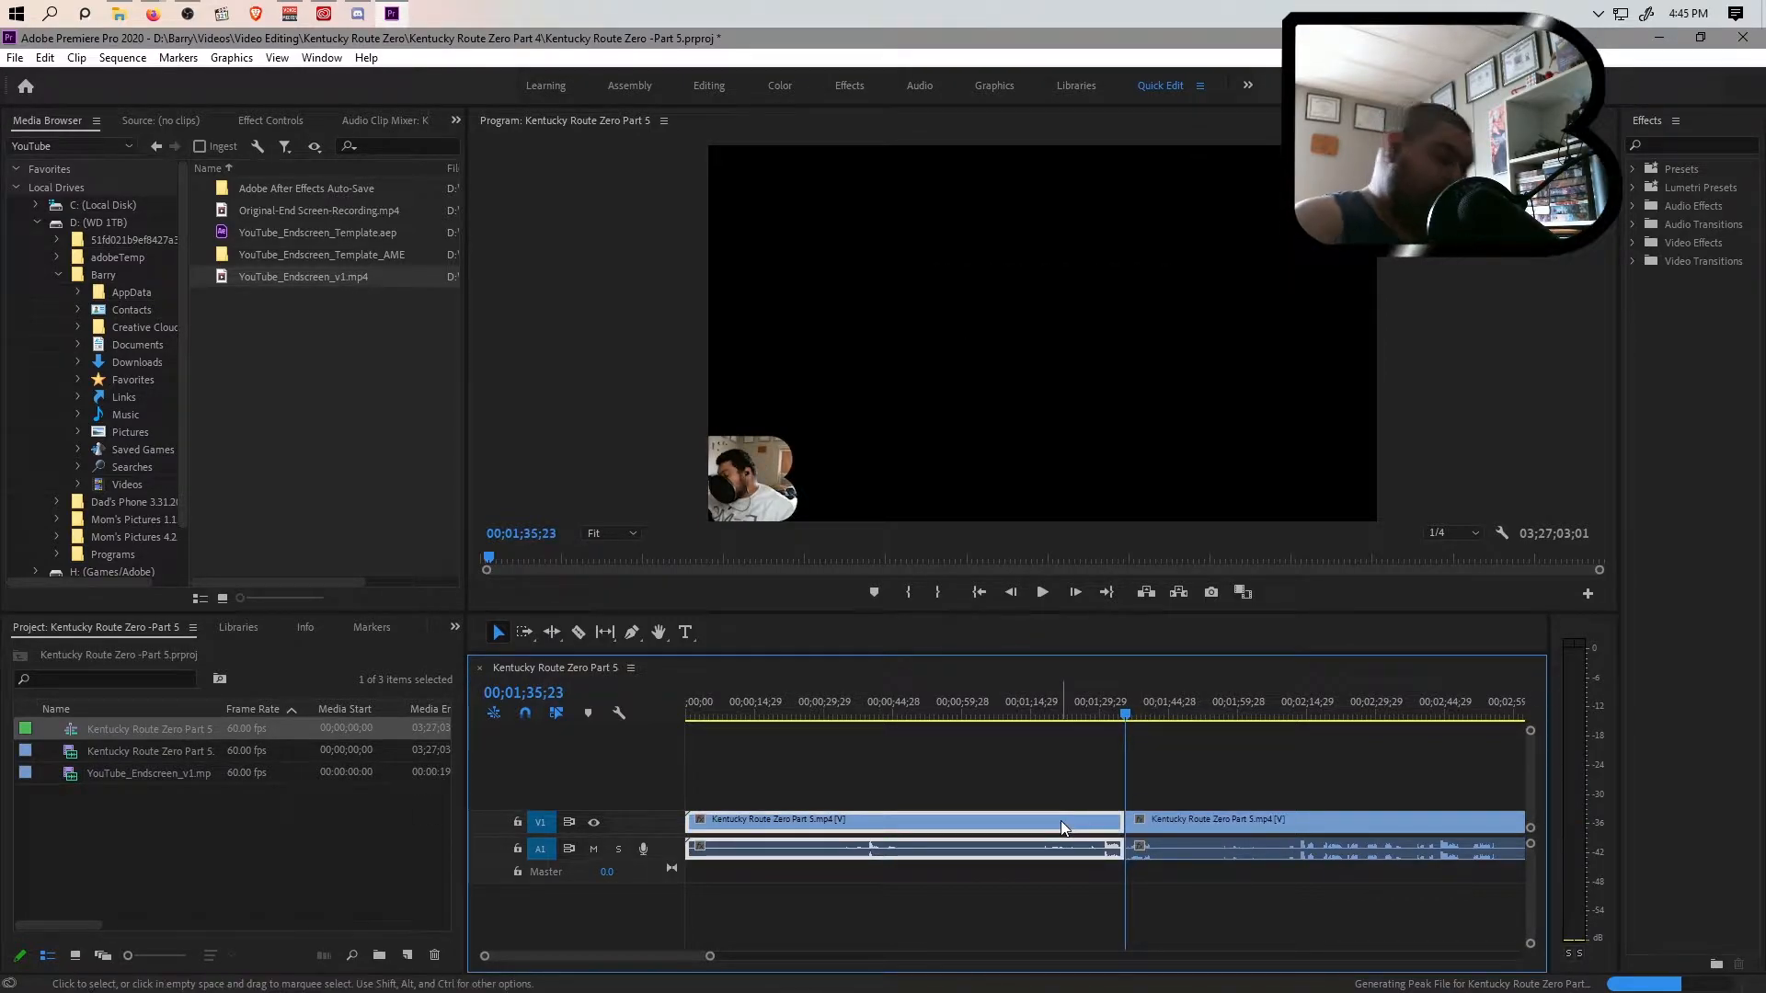
{"action": "key", "text": "shift+Delete"}
{"action": "key", "text": "Home"}
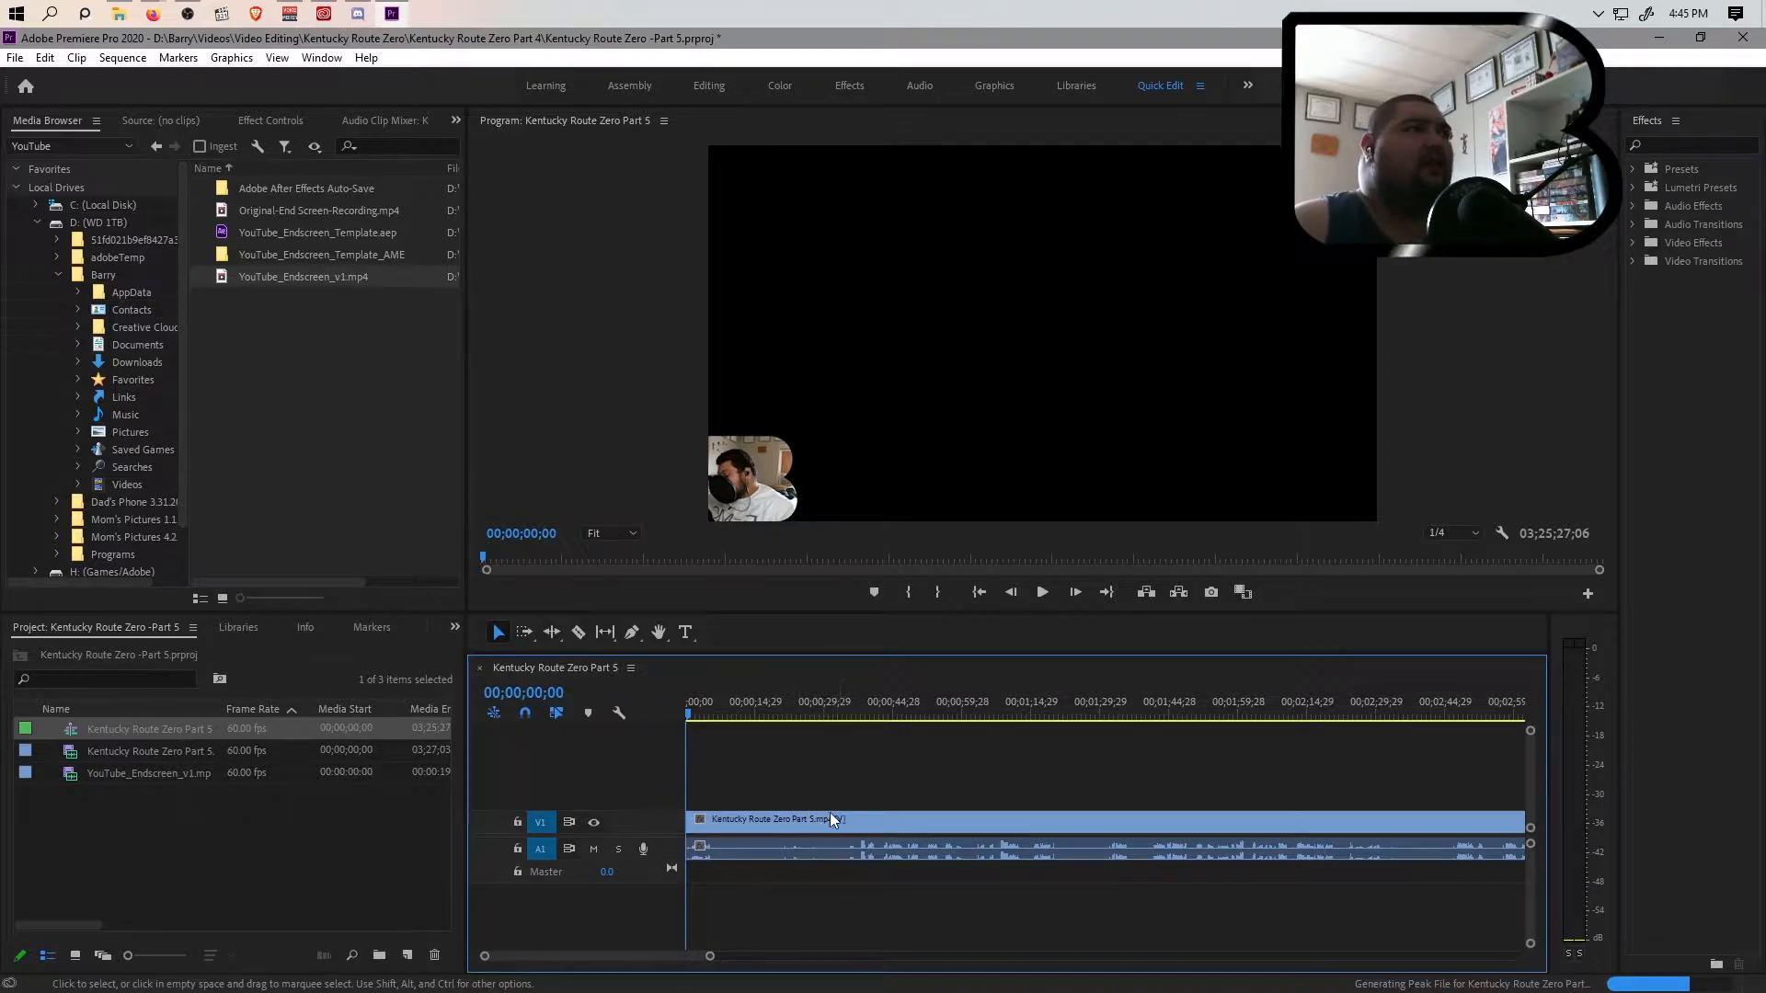
{"action": "right_click", "coordinate": [802, 818]}
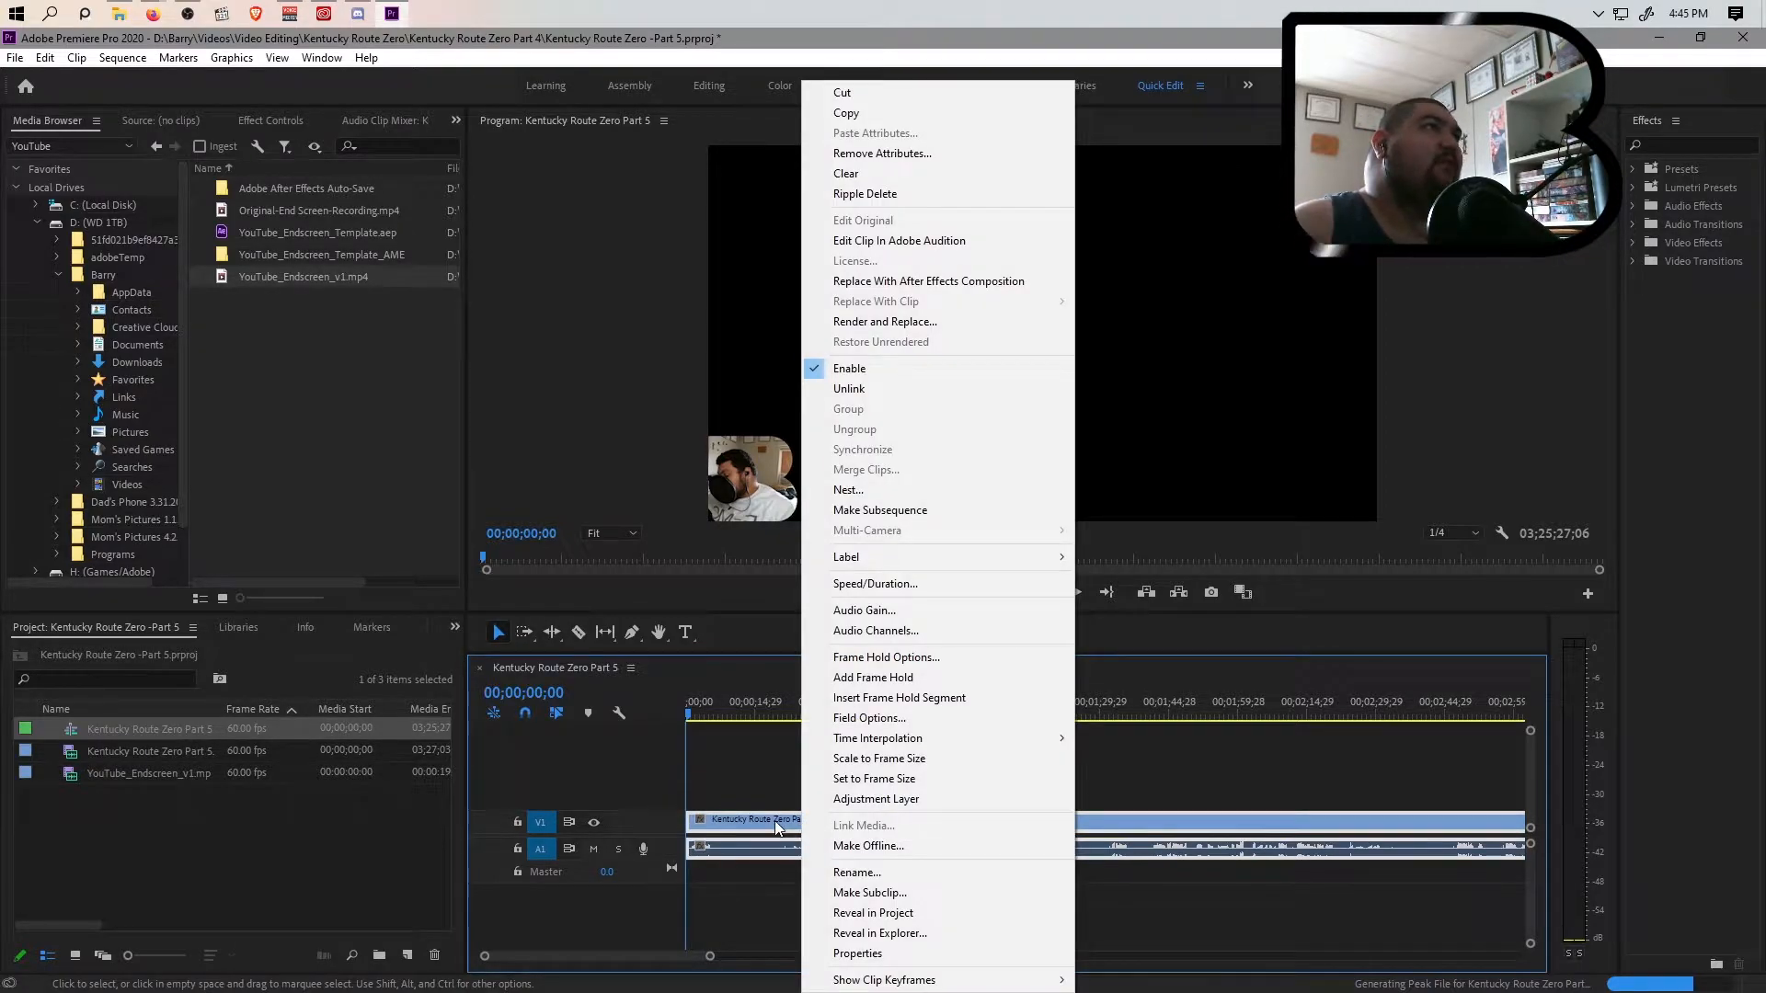
{"action": "left_click", "coordinate": [1216, 632]}
{"action": "left_click", "coordinate": [733, 815]}
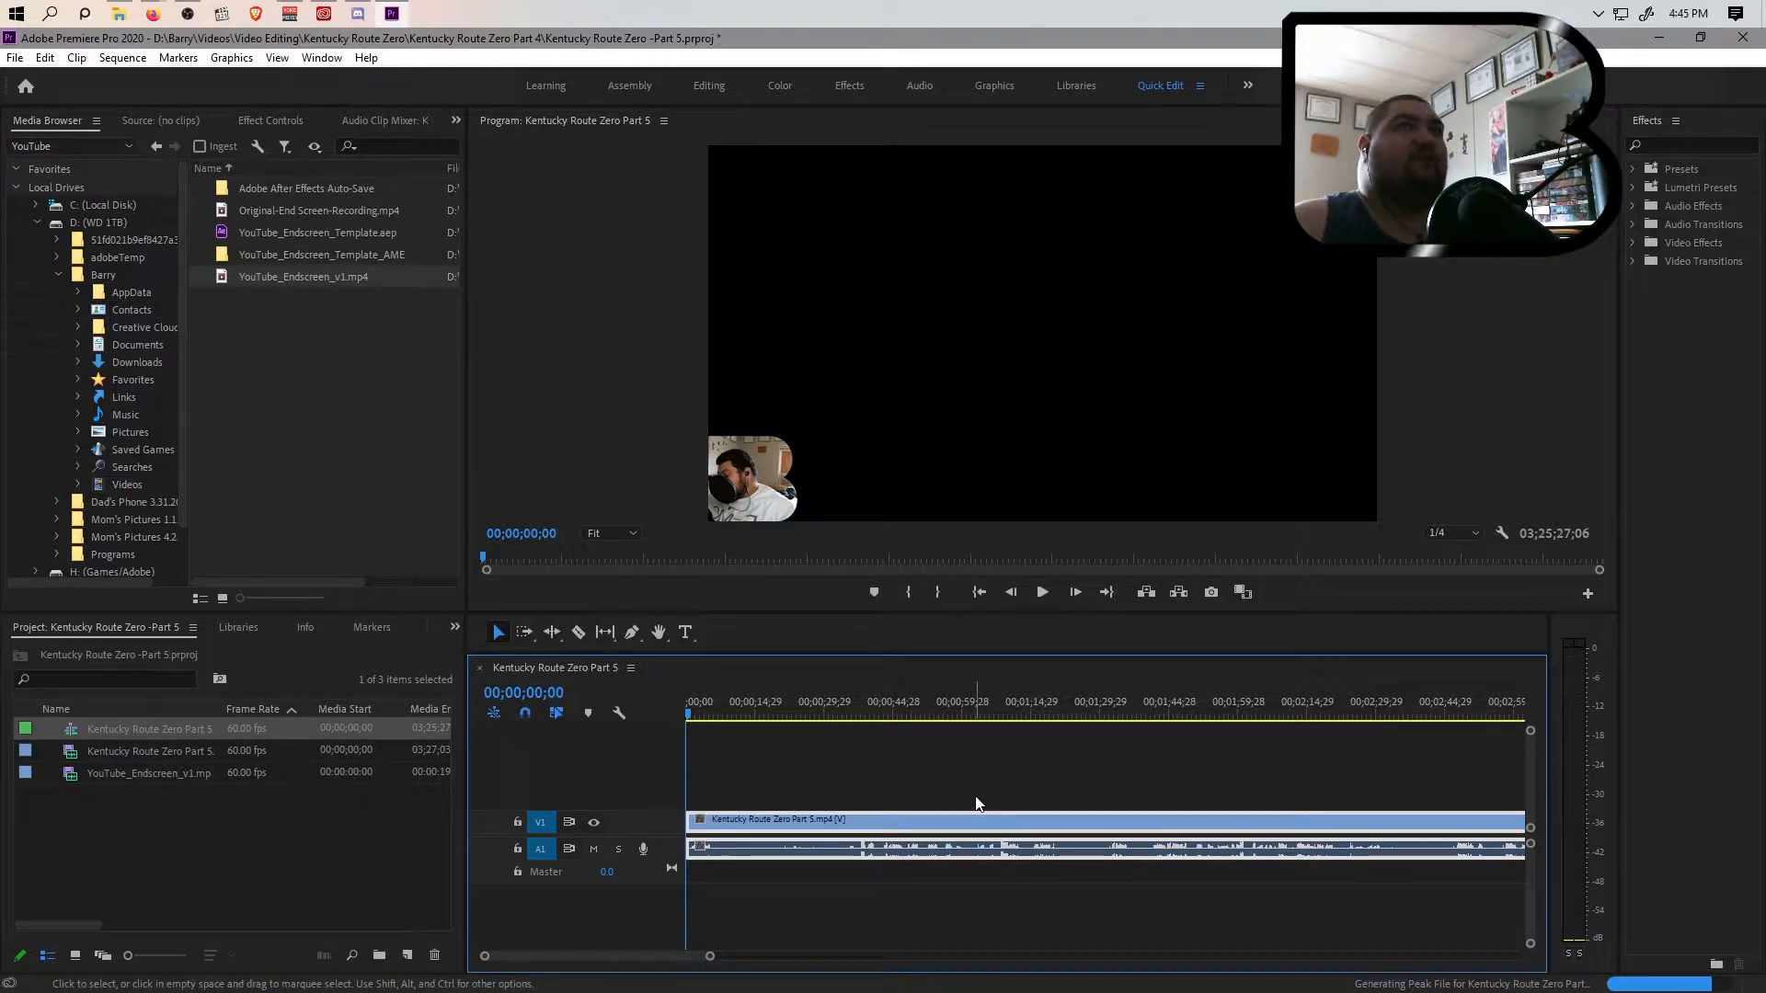
Scrub and play the footage up to about the 13-minute mark to find where the gameplay cuts to the Steam library
{"action": "left_click_drag", "start_coordinate": [717, 709], "coordinate": [1404, 715]}
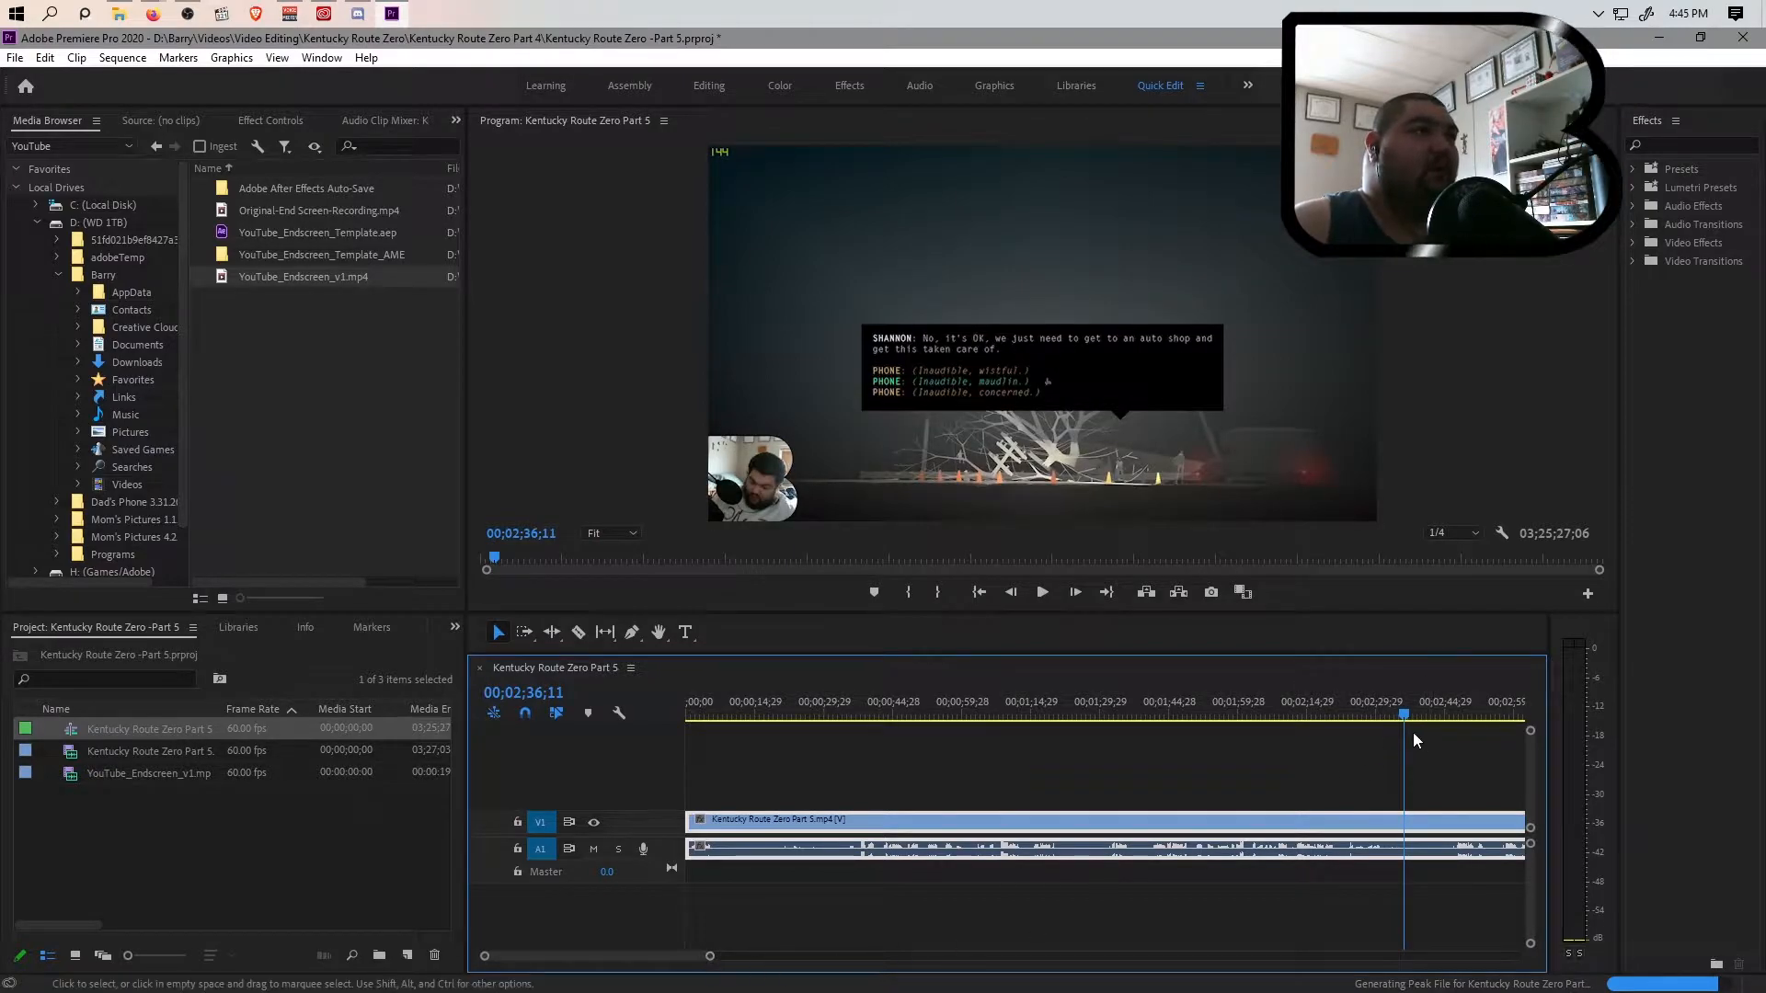
{"action": "left_click_drag", "start_coordinate": [1403, 714], "coordinate": [934, 737]}
{"action": "left_click_drag", "start_coordinate": [709, 956], "coordinate": [1252, 952]}
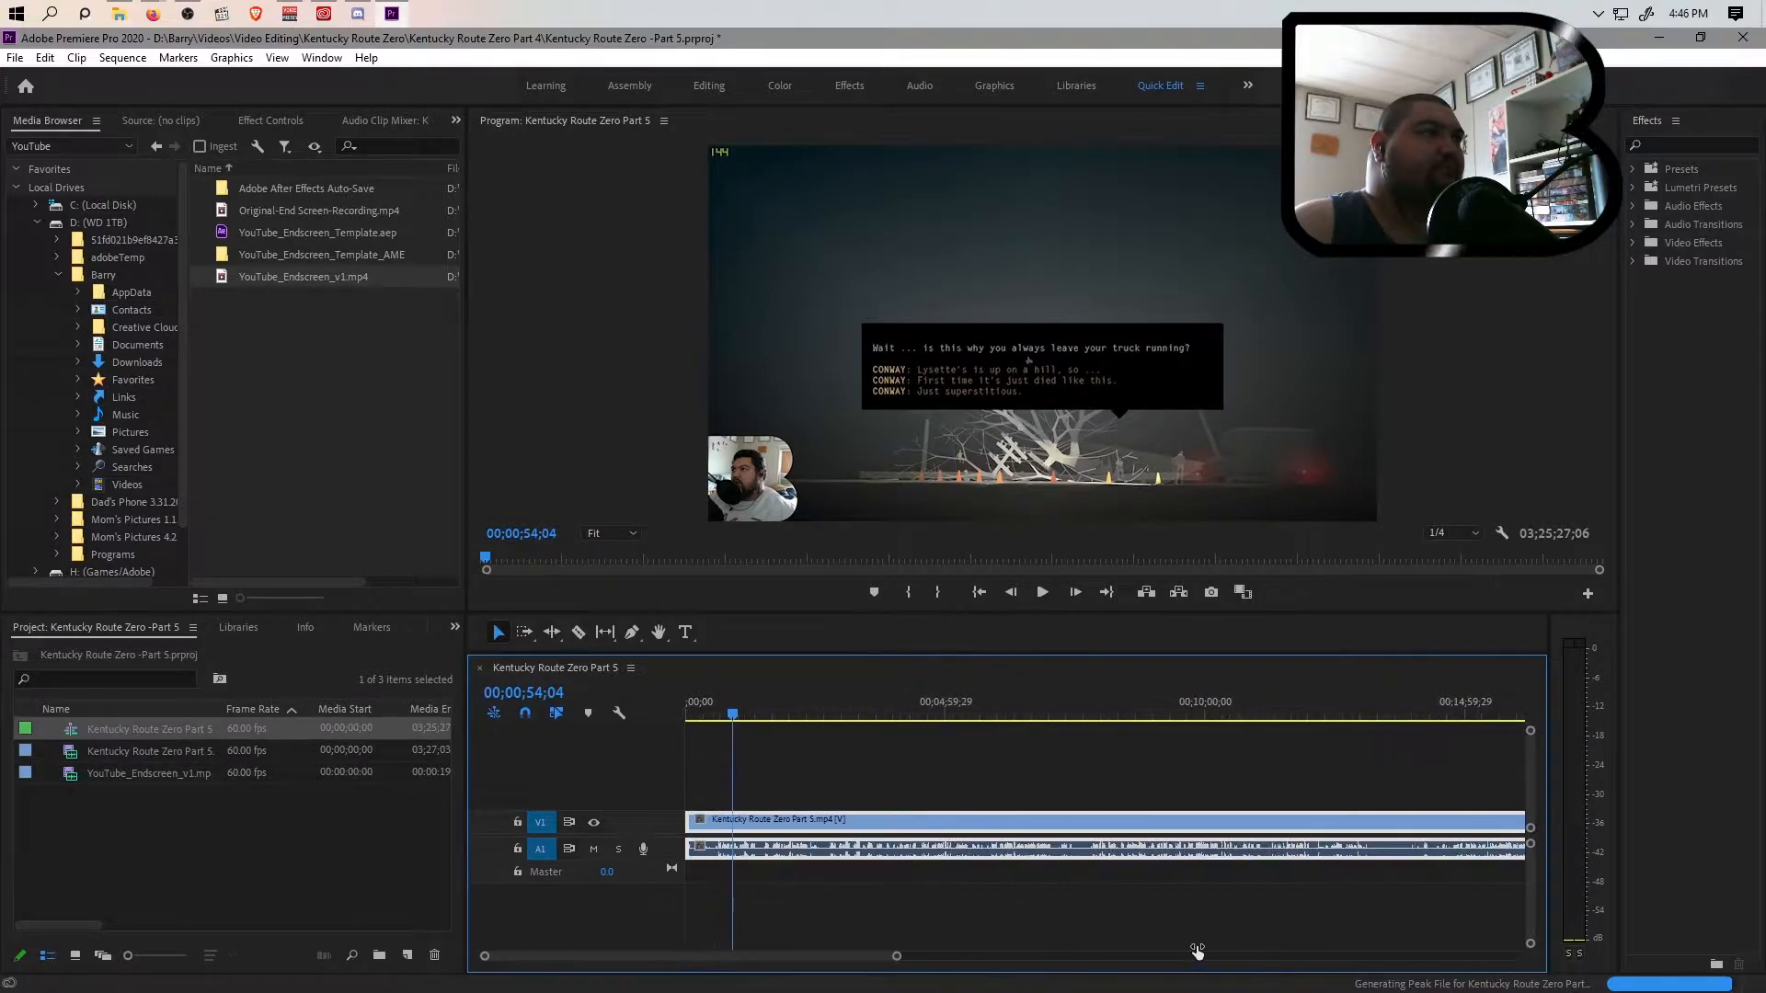
{"action": "left_click", "coordinate": [1350, 715]}
{"action": "mouse_move", "coordinate": [1350, 715]}
{"action": "left_mouse_down"}
{"action": "mouse_move", "coordinate": [1326, 716]}
{"action": "mouse_move", "coordinate": [1354, 716]}
{"action": "left_mouse_up"}
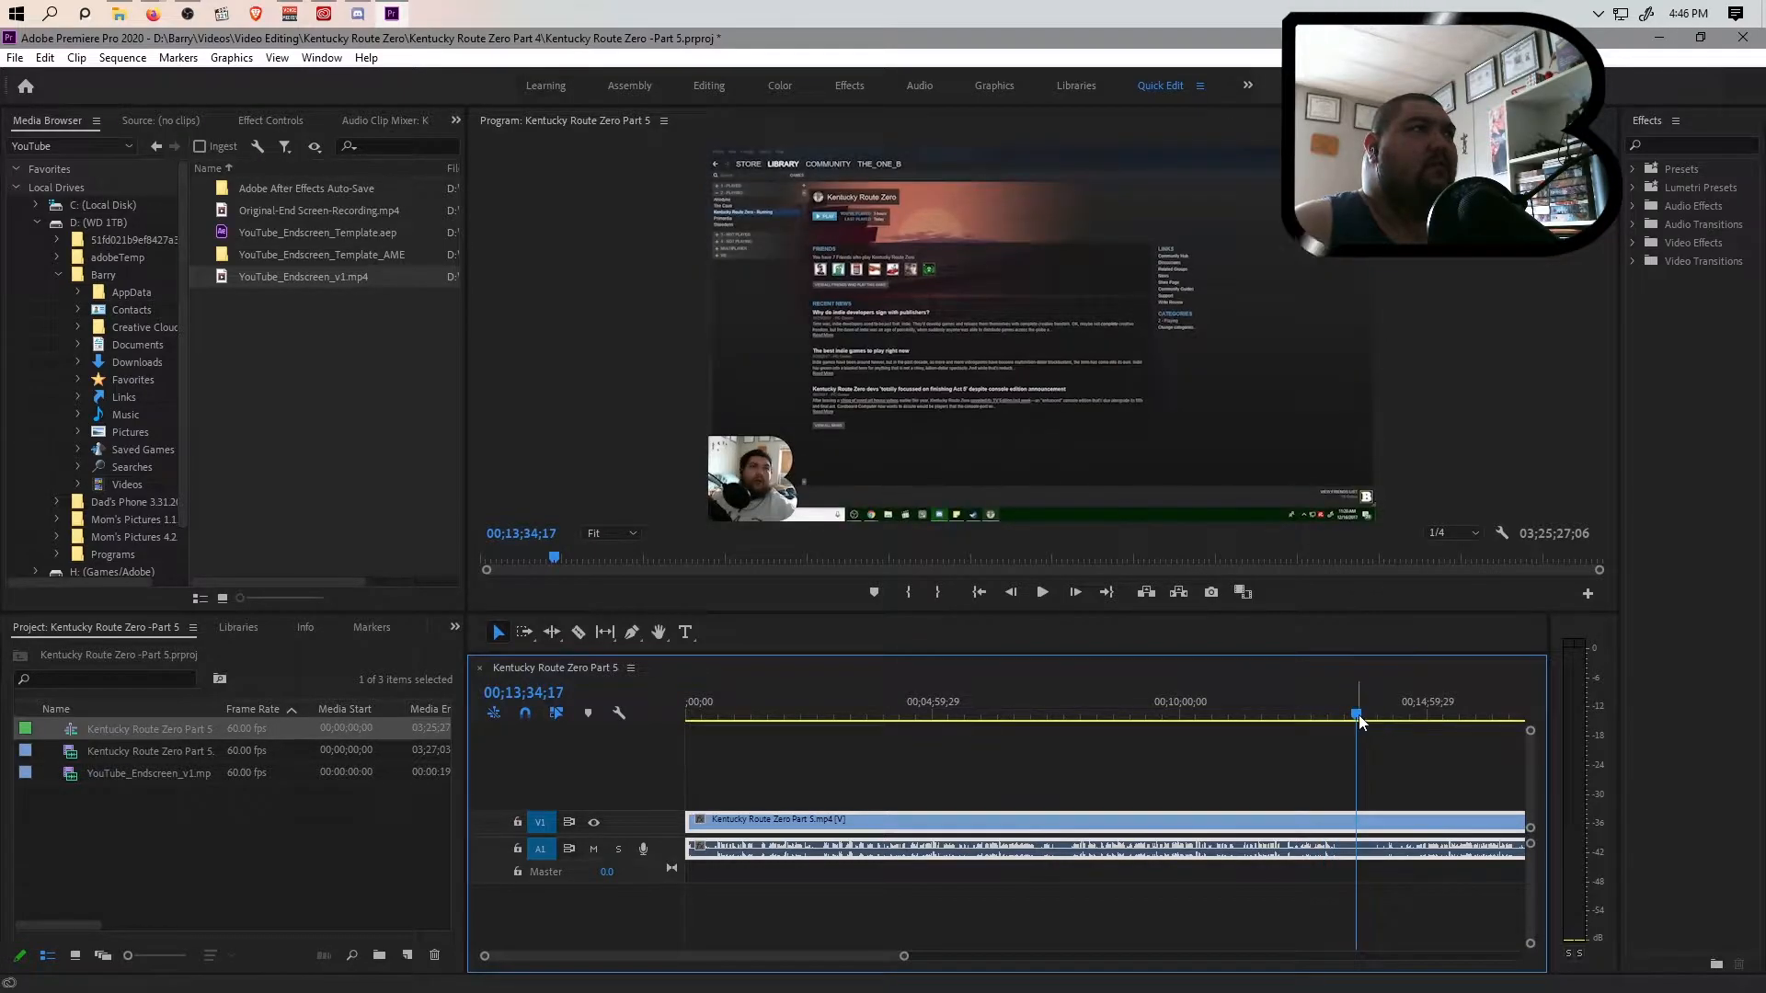
{"action": "left_click_drag", "start_coordinate": [1359, 716], "coordinate": [1326, 719]}
{"action": "key", "text": "space"}
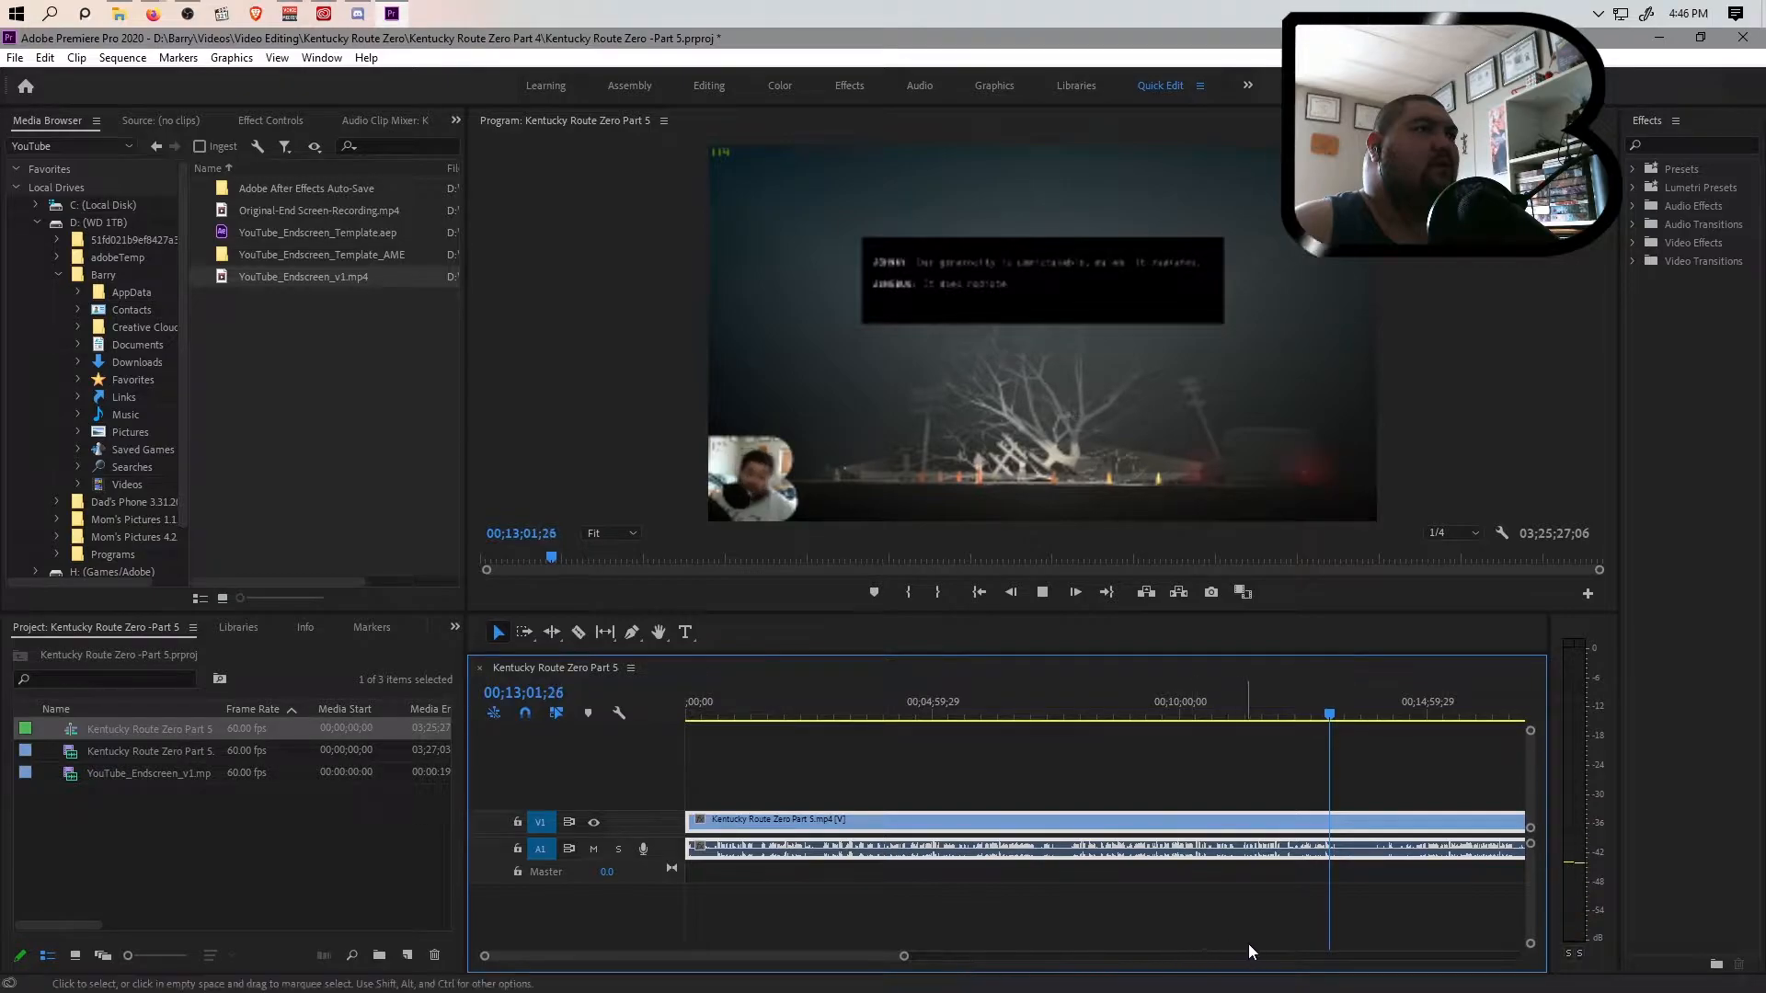
{"action": "left_click_drag", "start_coordinate": [869, 957], "coordinate": [887, 955]}
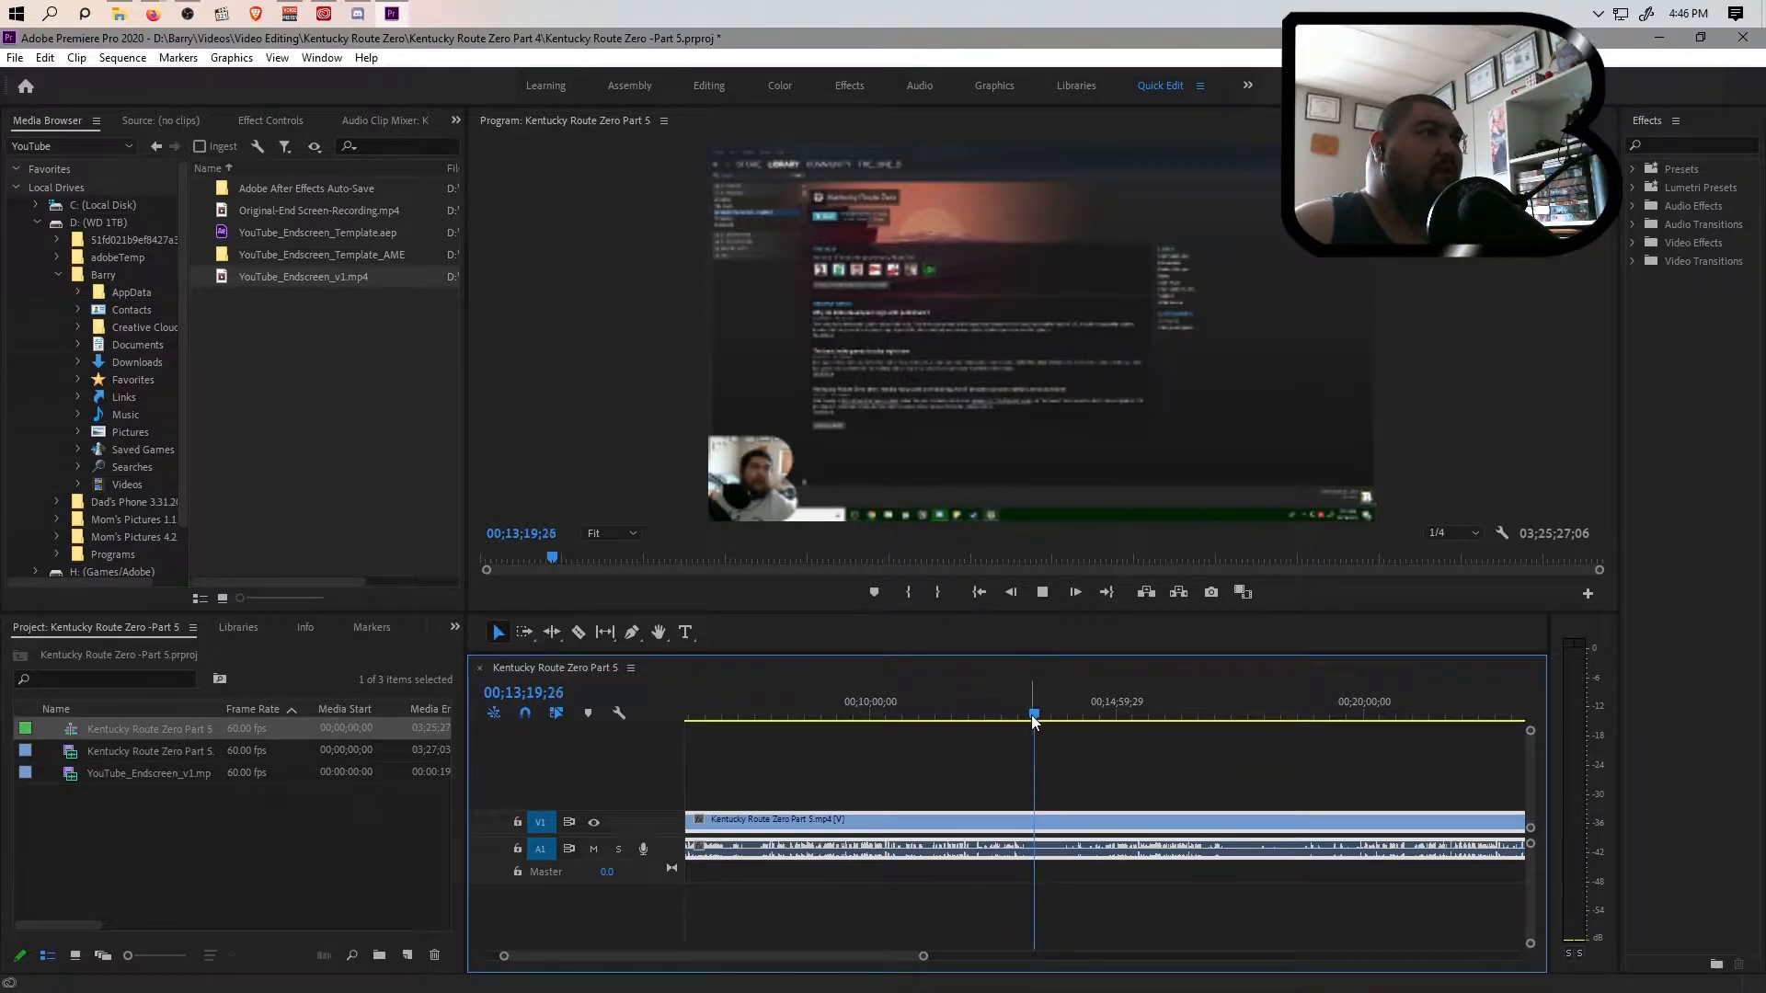
{"action": "left_click_drag", "start_coordinate": [1048, 720], "coordinate": [1012, 724]}
{"action": "key", "text": "space"}
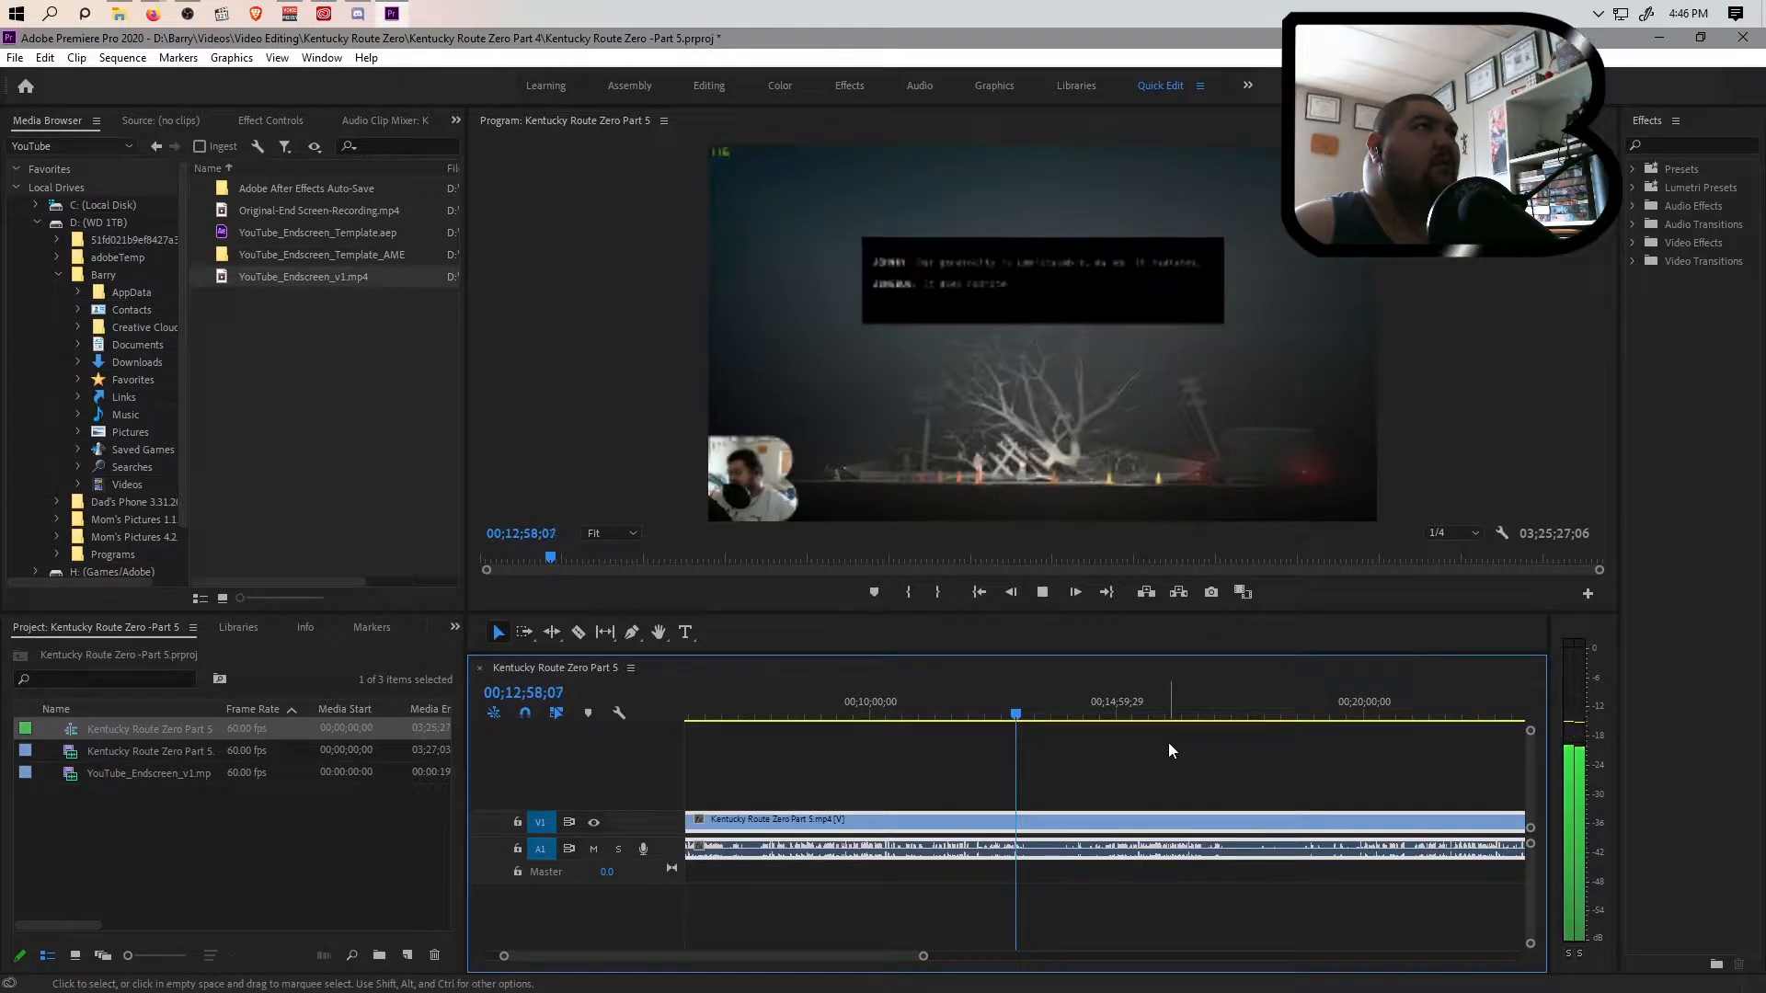
{"action": "key", "text": "space"}
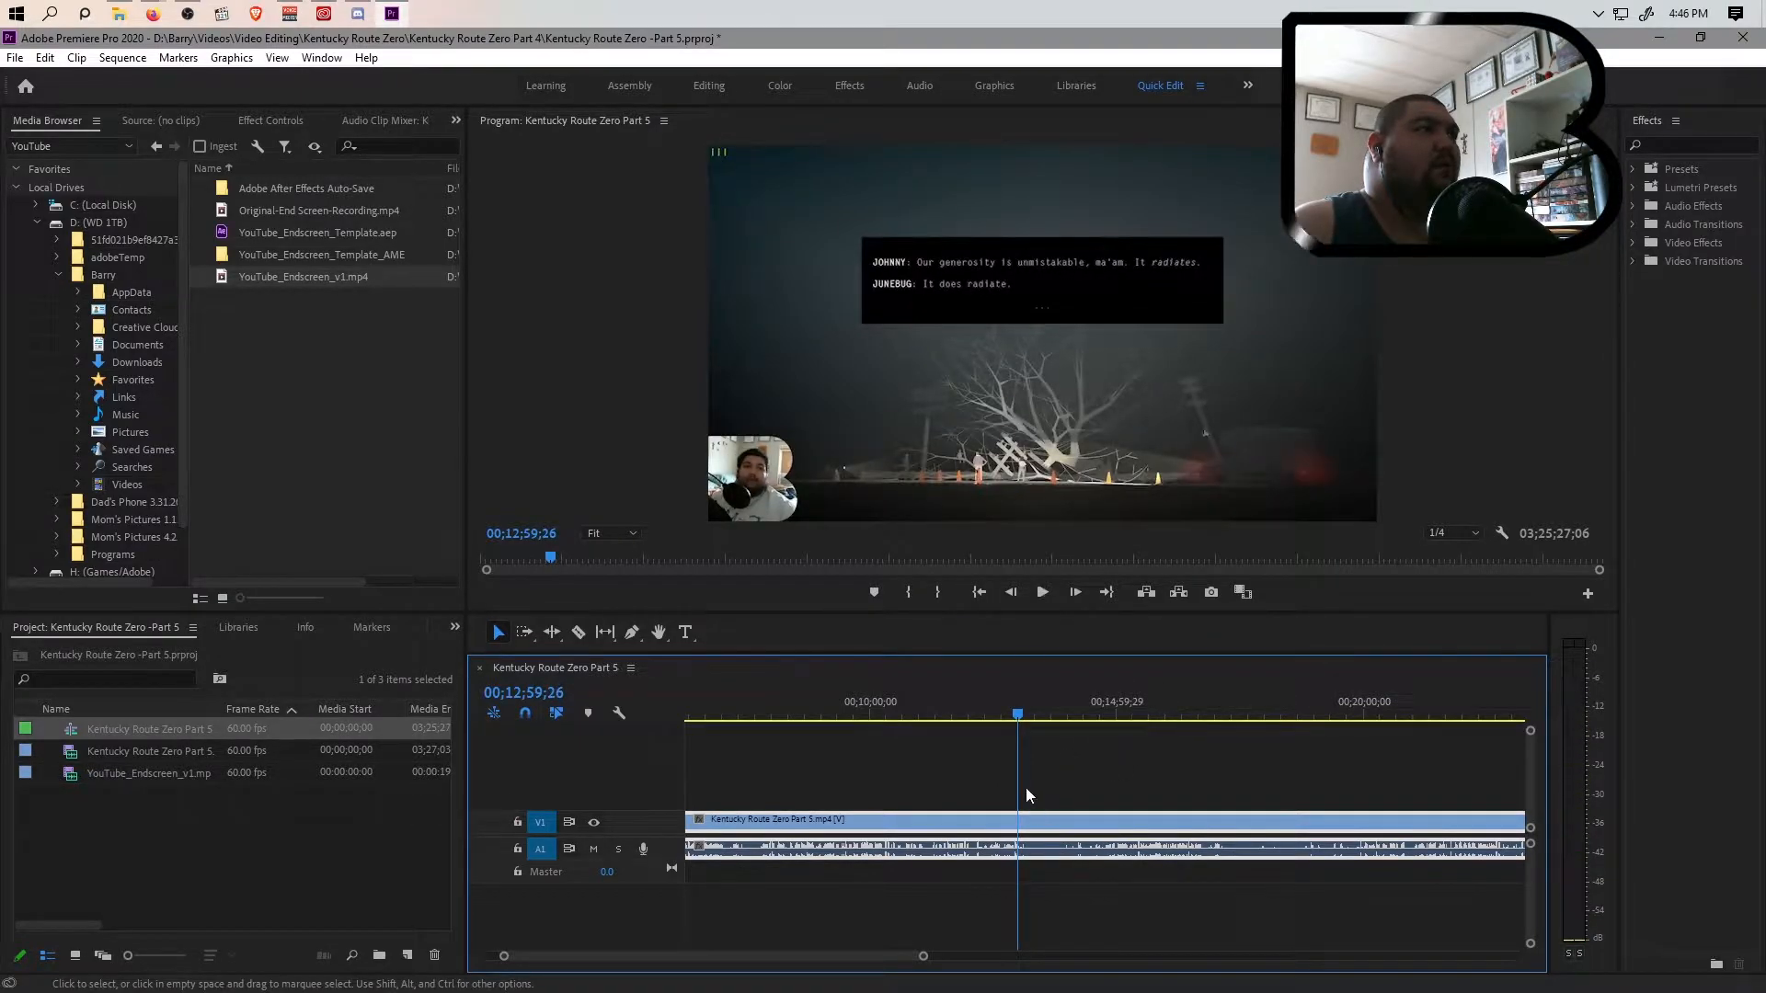
Expand the A1 audio track and split the clip at 00;12;58;27, just before the gameplay cuts to the Steam library
{"action": "left_click_drag", "start_coordinate": [1529, 846], "coordinate": [1529, 867]}
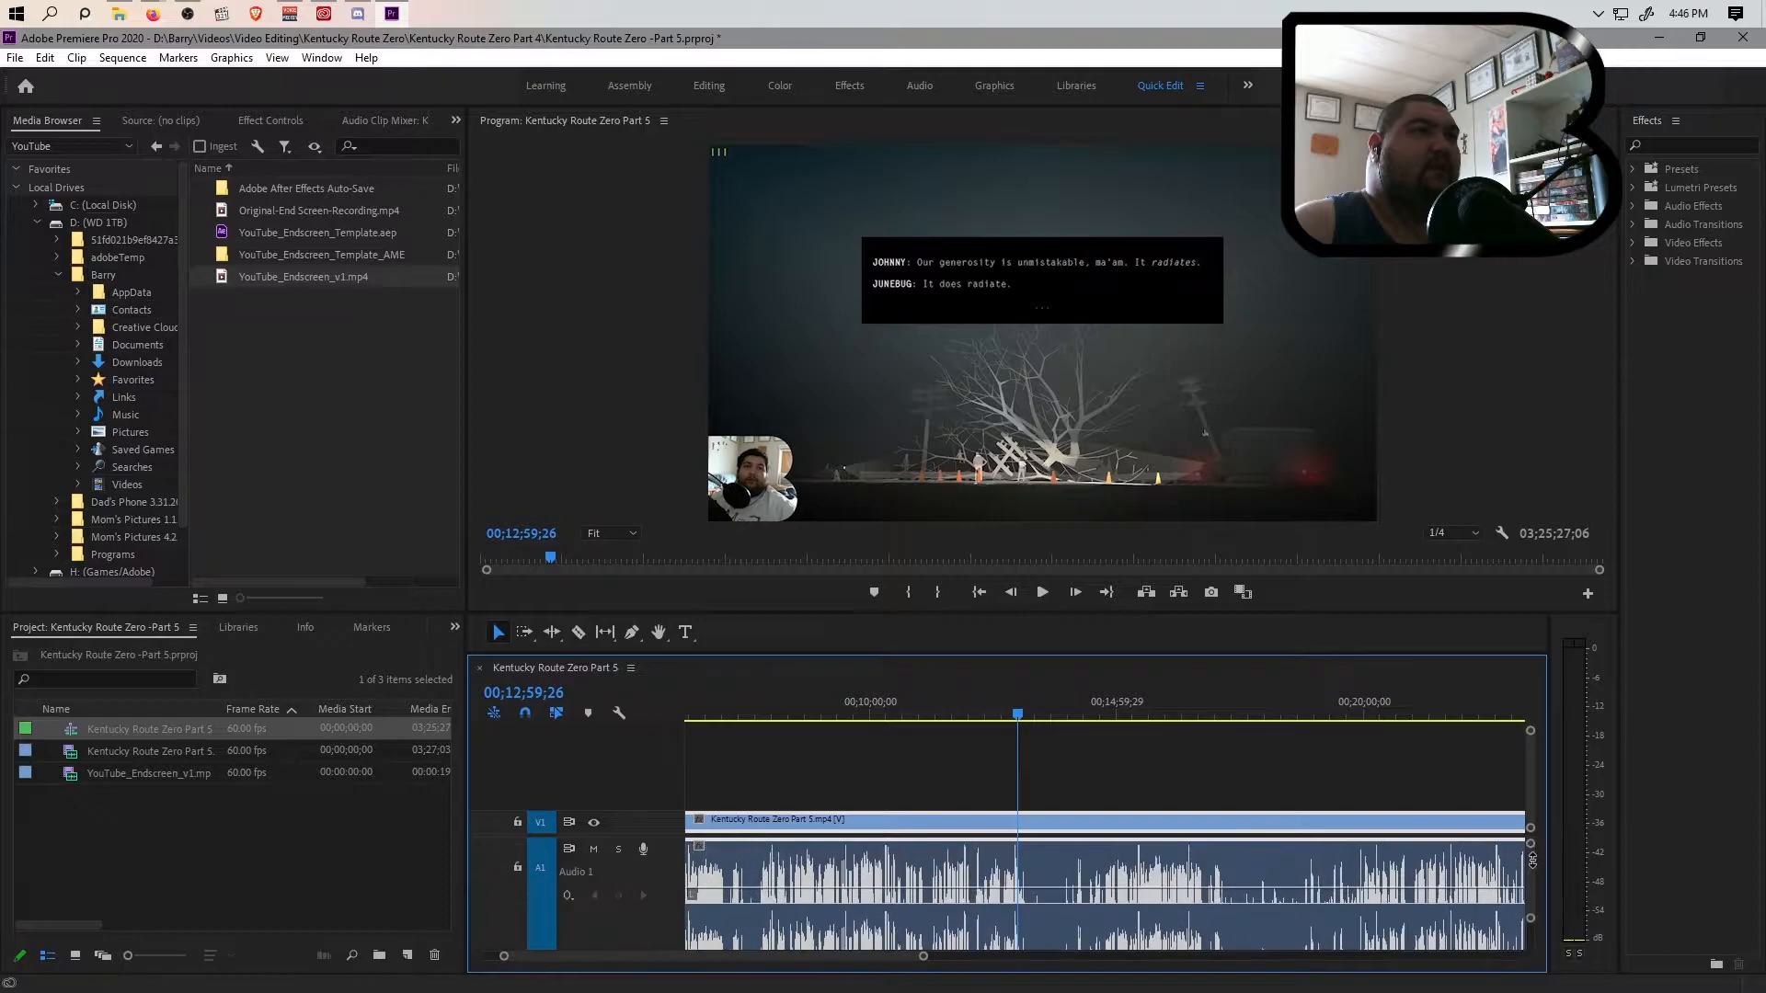
{"action": "left_click_drag", "start_coordinate": [1018, 721], "coordinate": [1009, 716]}
{"action": "key", "text": "space"}
{"action": "left_click_drag", "start_coordinate": [924, 961], "coordinate": [887, 958]}
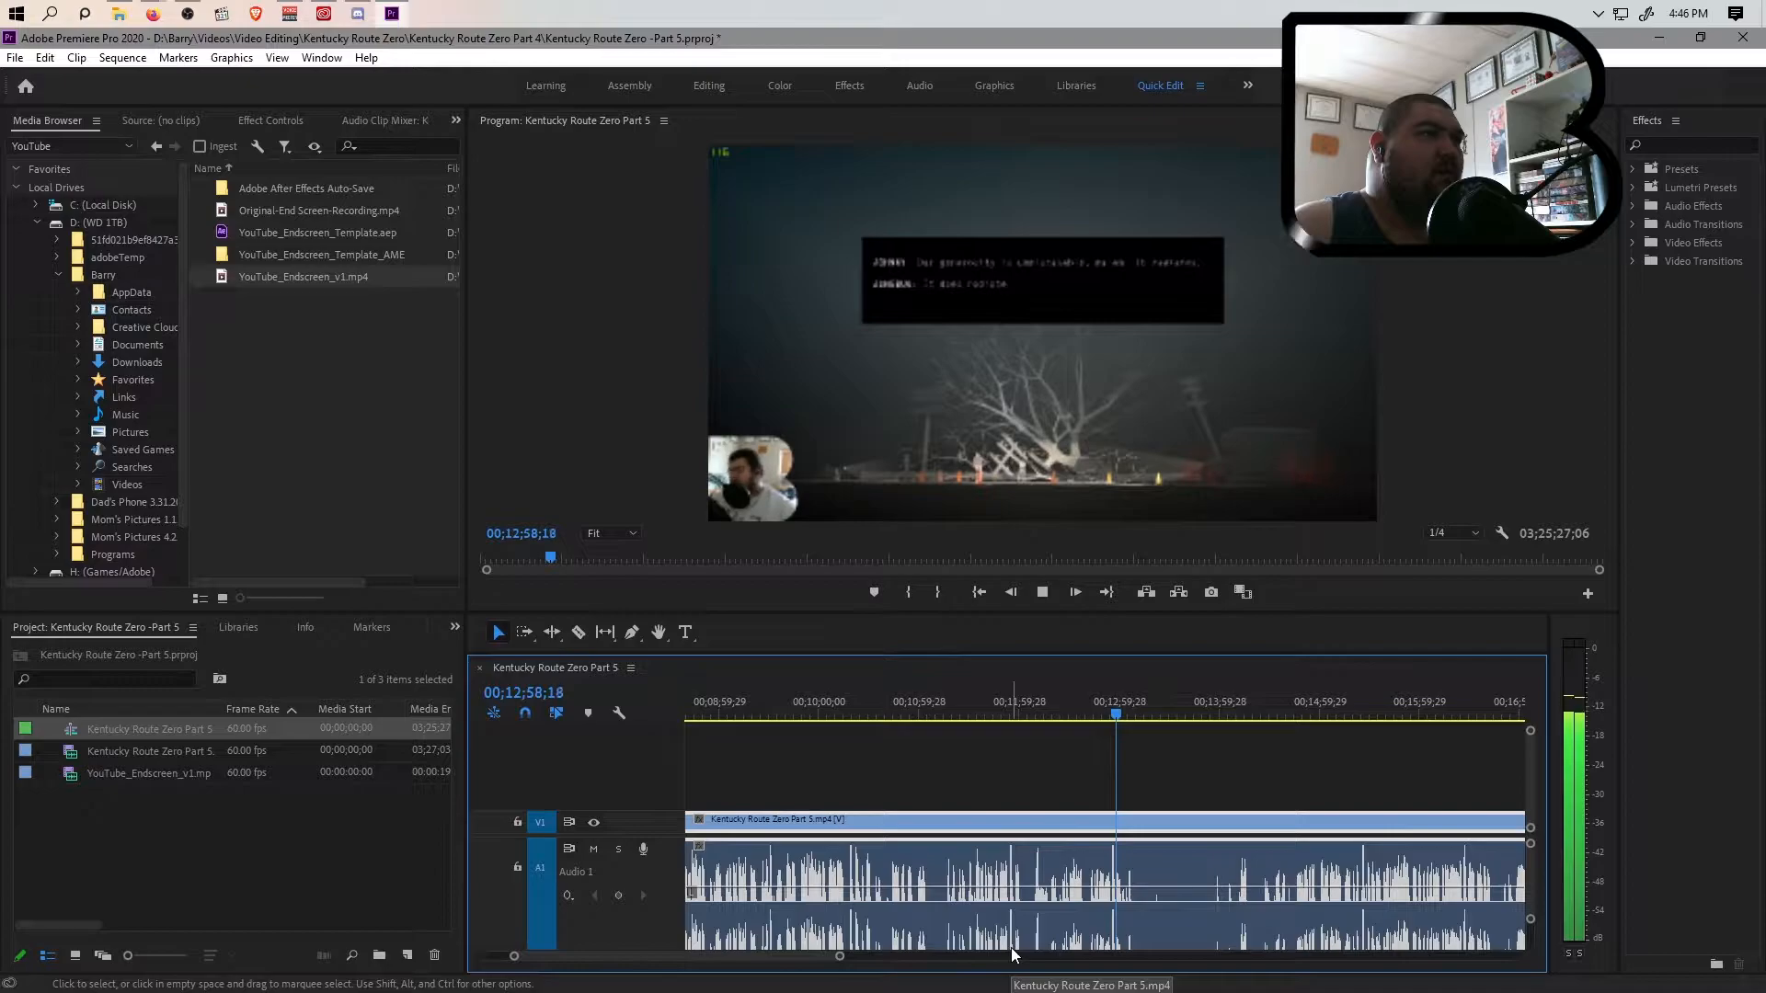
{"action": "key", "text": "space"}
{"action": "left_click_drag", "start_coordinate": [843, 956], "coordinate": [792, 958]}
{"action": "key", "text": "space"}
{"action": "key", "text": "space"}
{"action": "left_click", "coordinate": [1105, 714]}
{"action": "left_click_drag", "start_coordinate": [751, 959], "coordinate": [651, 956]}
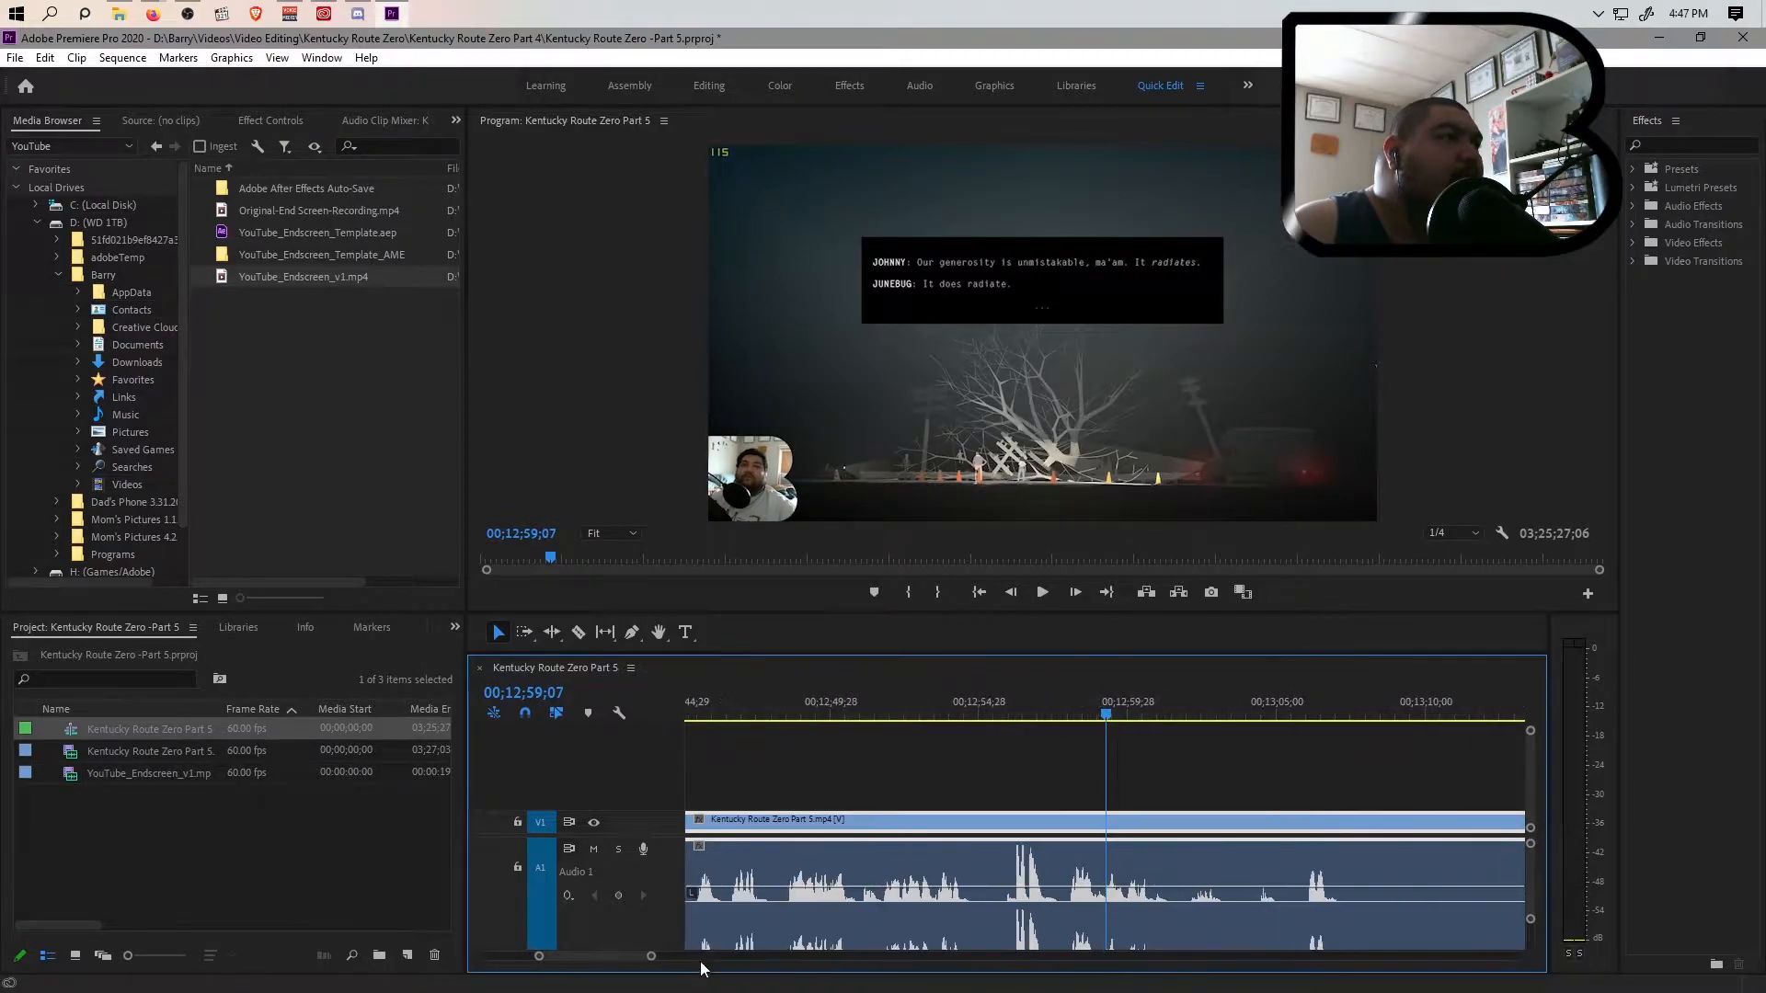
{"action": "left_click", "coordinate": [1070, 716]}
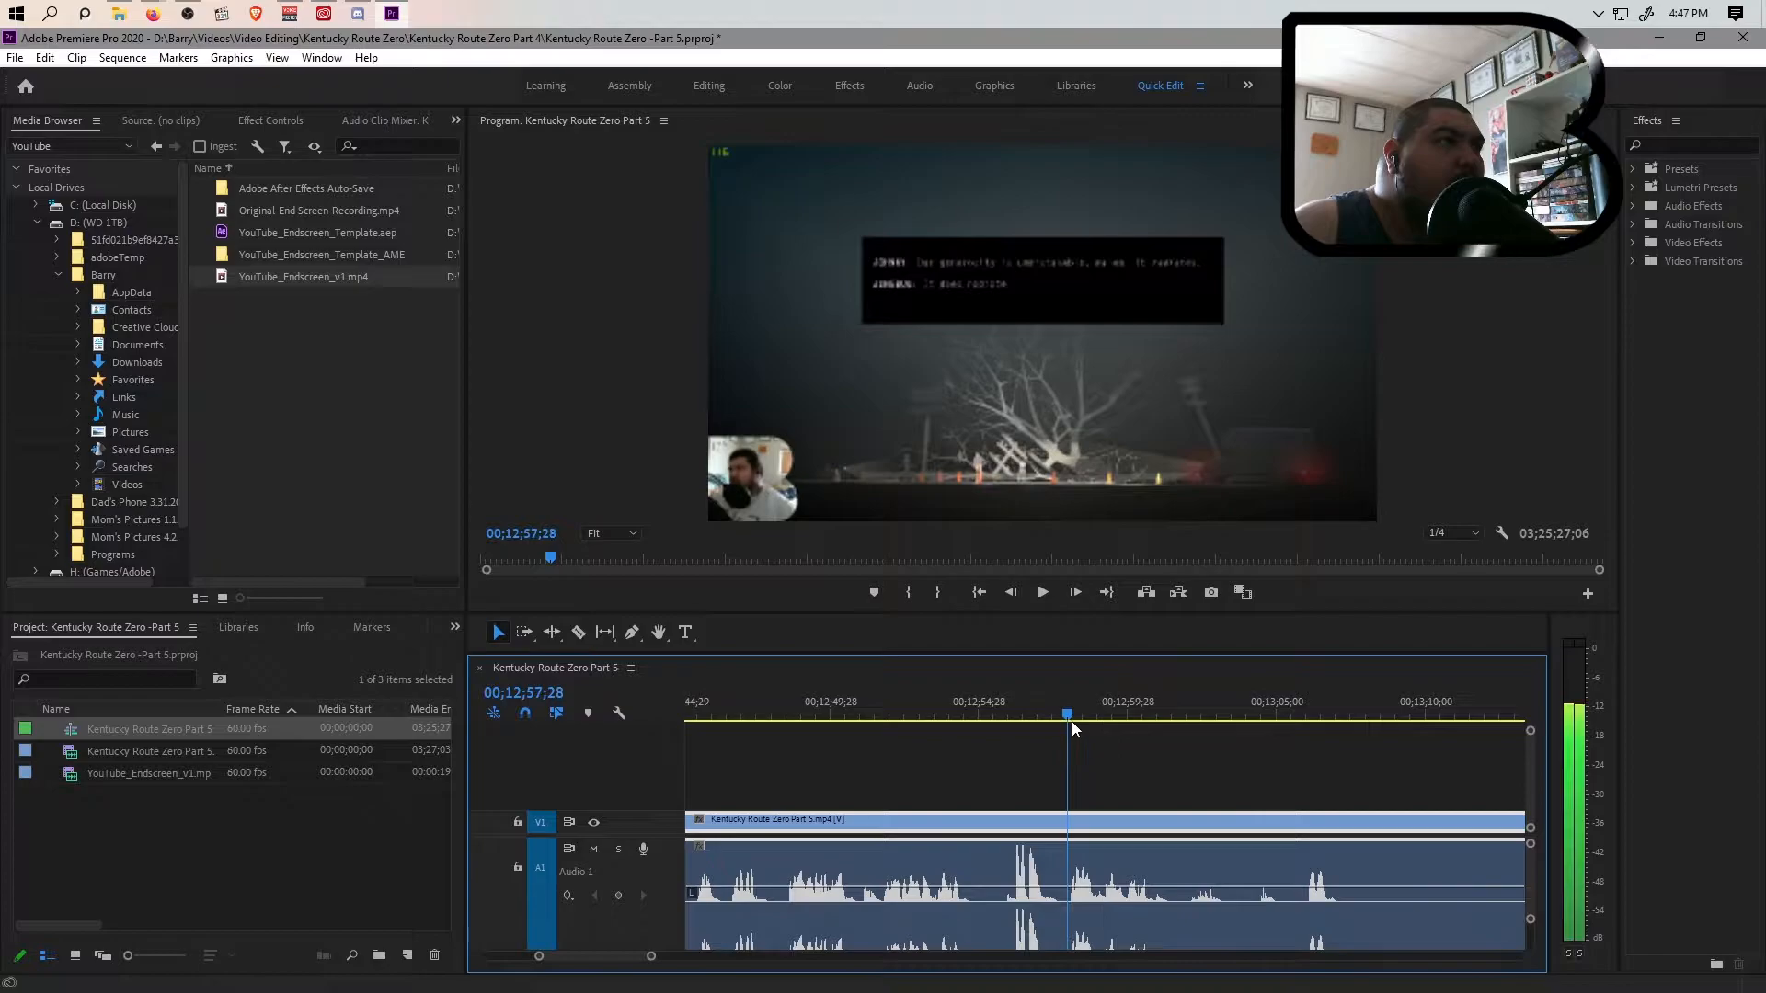
{"action": "key", "text": "space"}
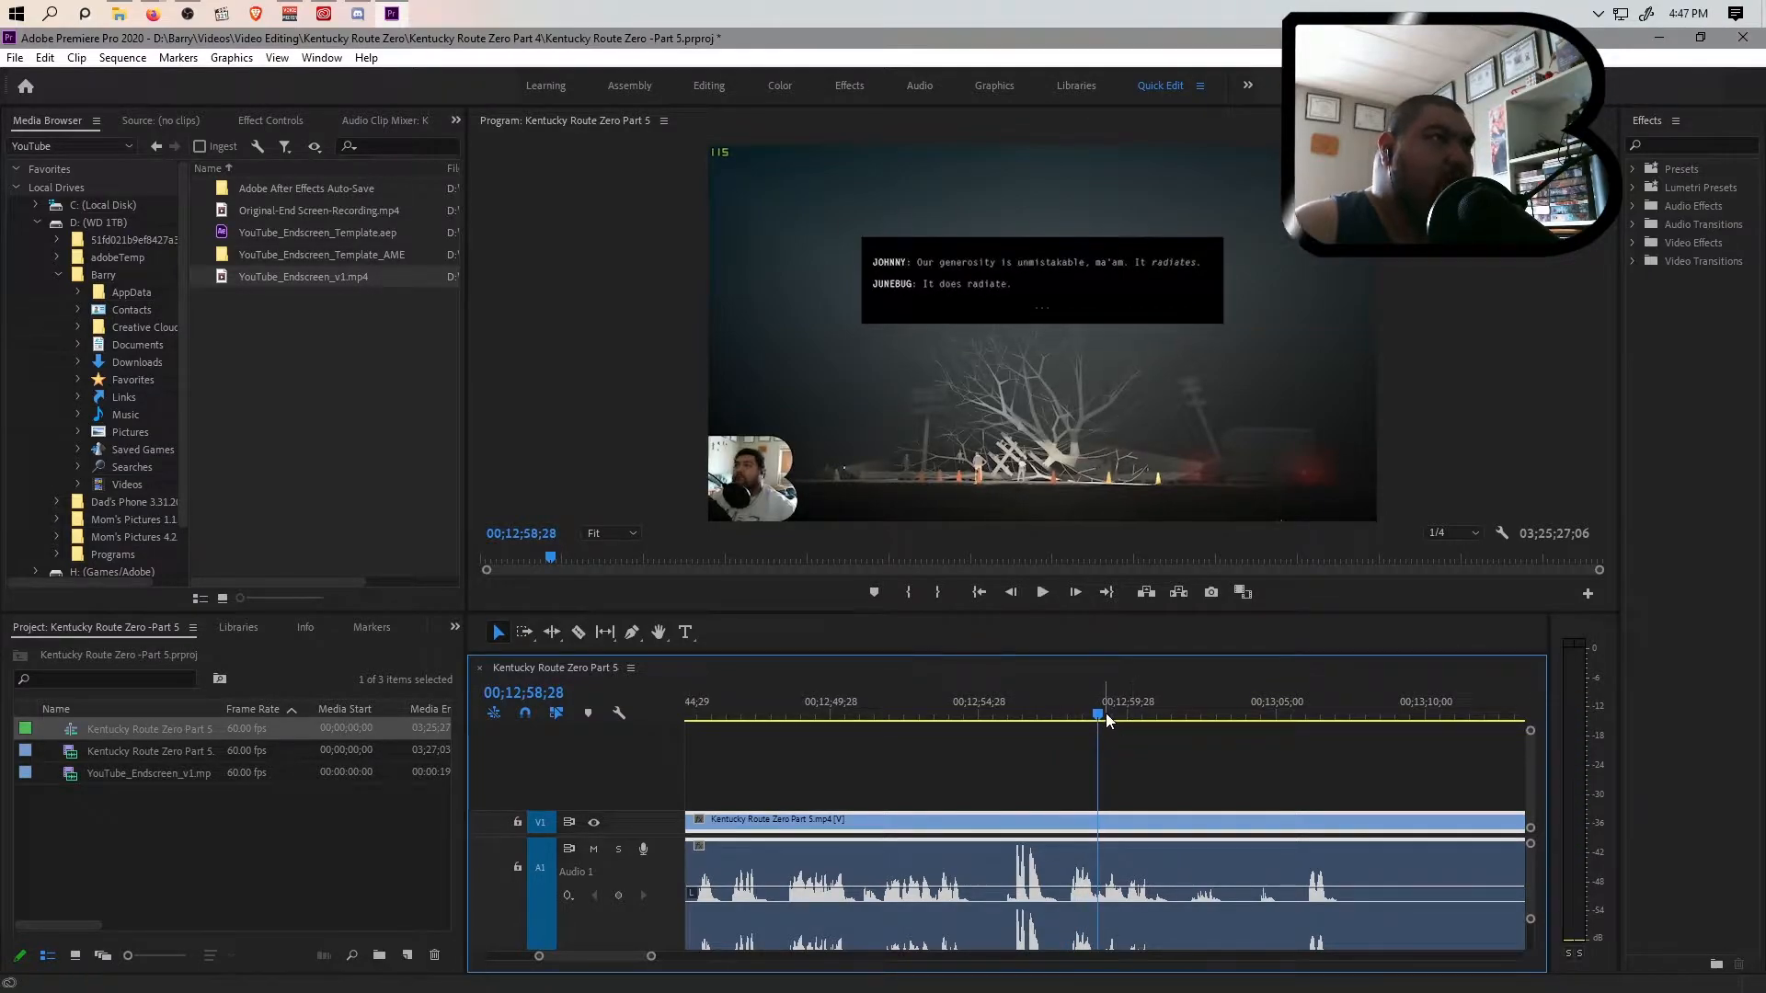
{"action": "key", "text": "ctrl+k"}
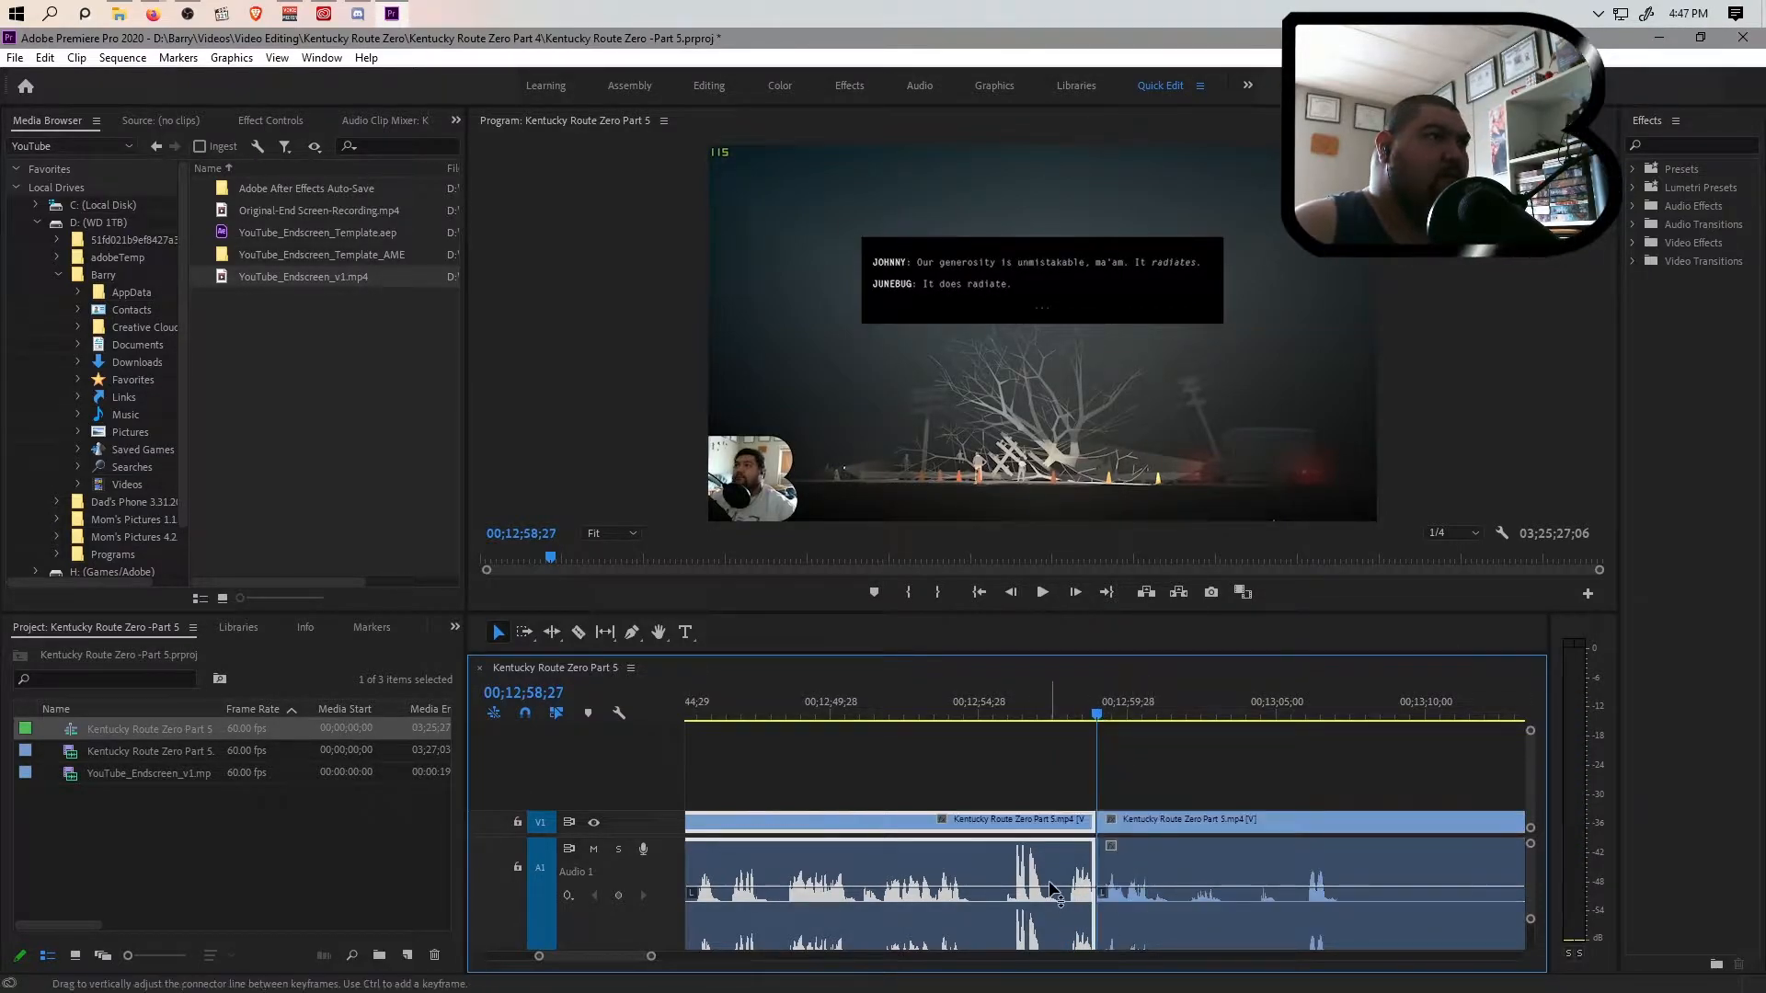
Split the clip at 00;14;21;06, where the gameplay resumes, ripple delete the section between the two cuts and play the join
{"action": "left_click_drag", "start_coordinate": [651, 956], "coordinate": [842, 959]}
{"action": "key", "text": "space"}
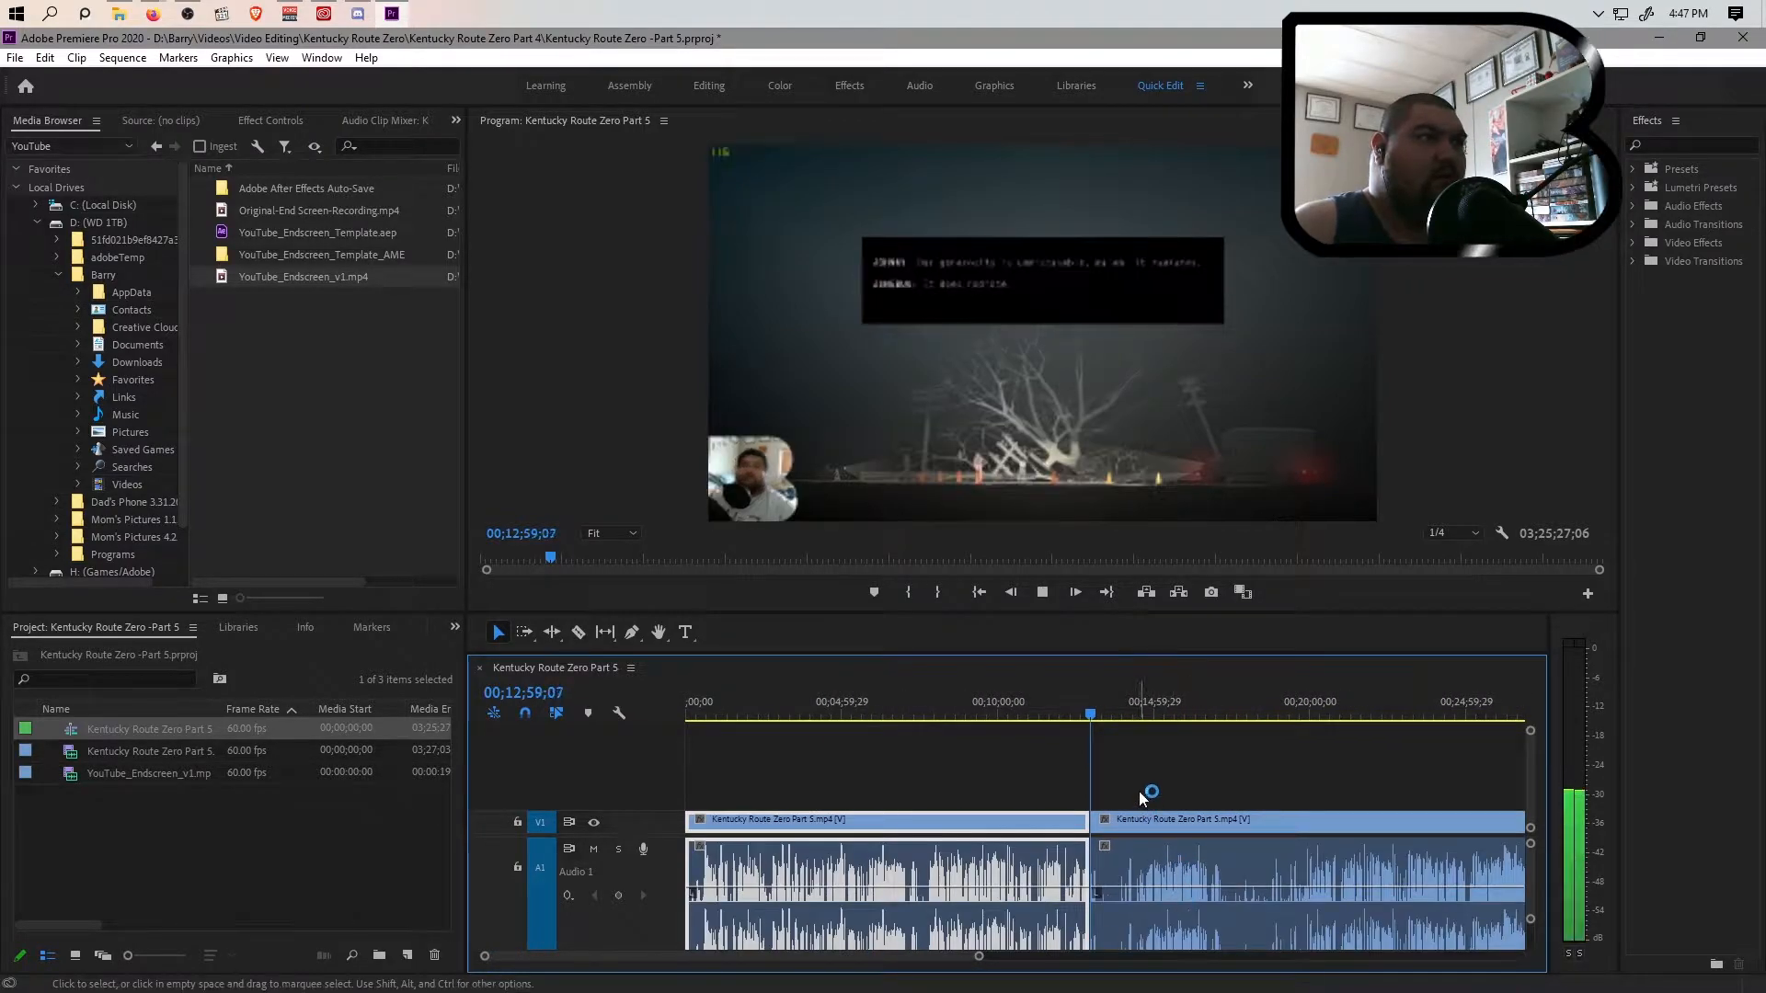
{"action": "left_click_drag", "start_coordinate": [1129, 716], "coordinate": [1131, 715]}
{"action": "key", "text": "space"}
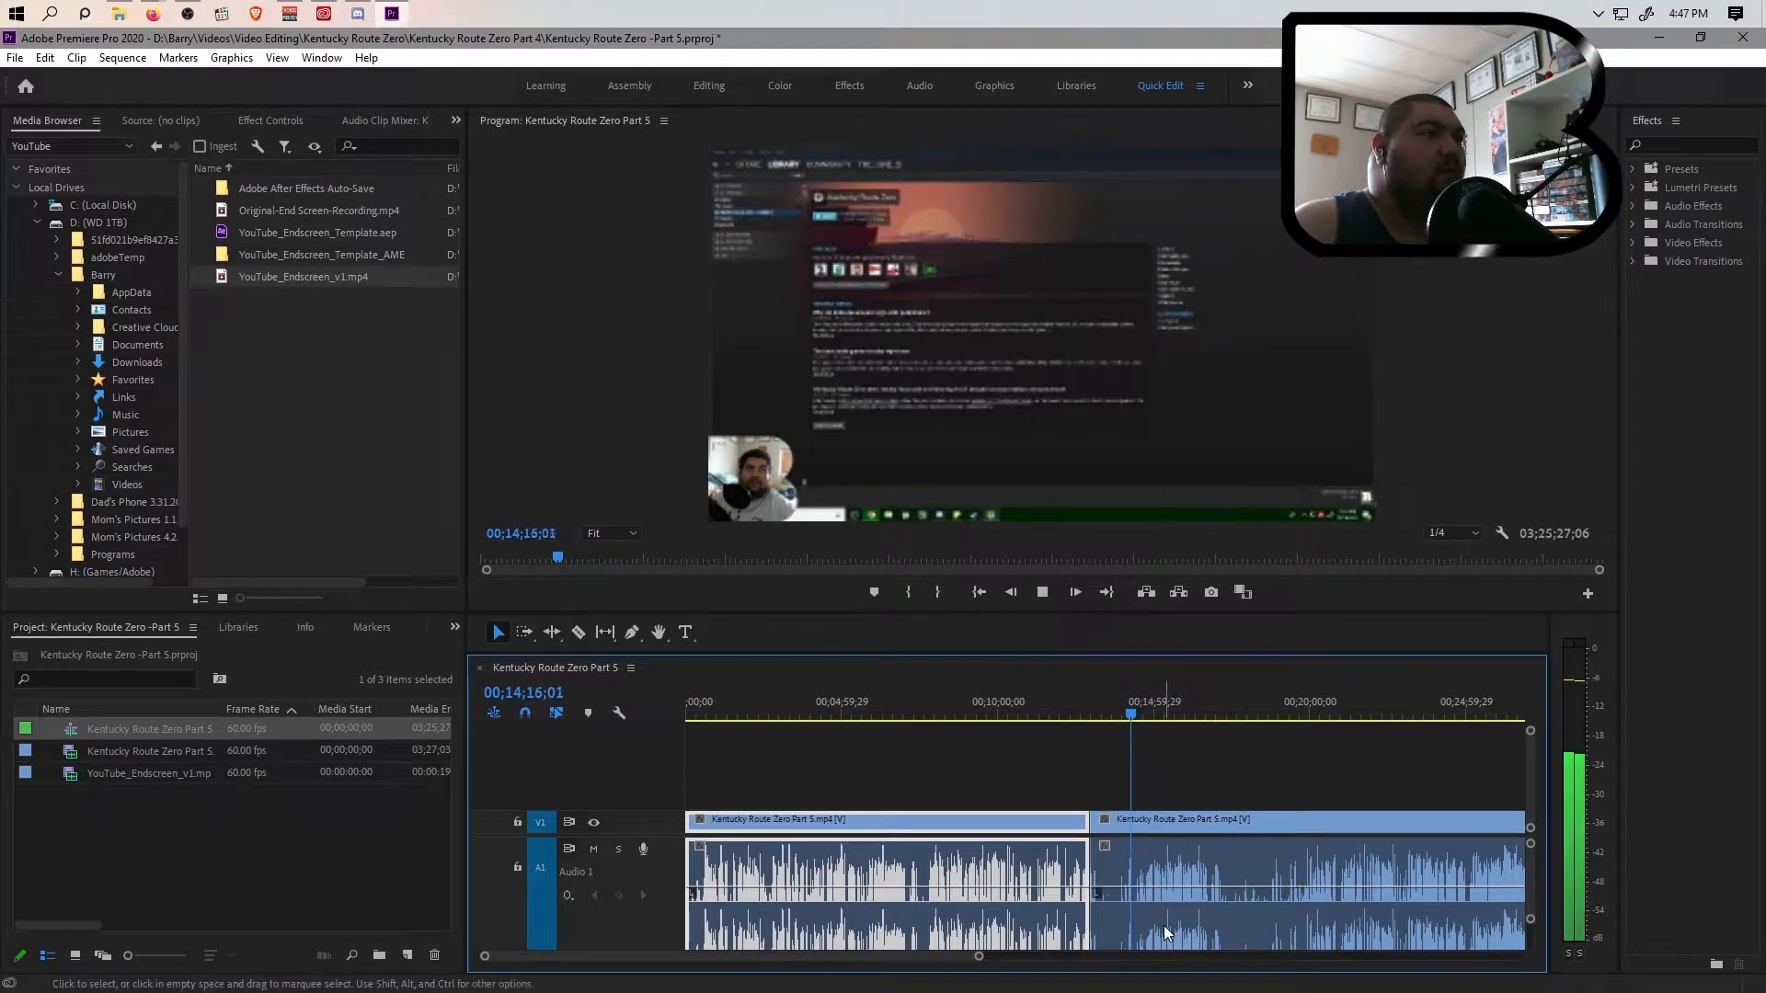
{"action": "left_click_drag", "start_coordinate": [1134, 715], "coordinate": [1129, 720]}
{"action": "key", "text": "space"}
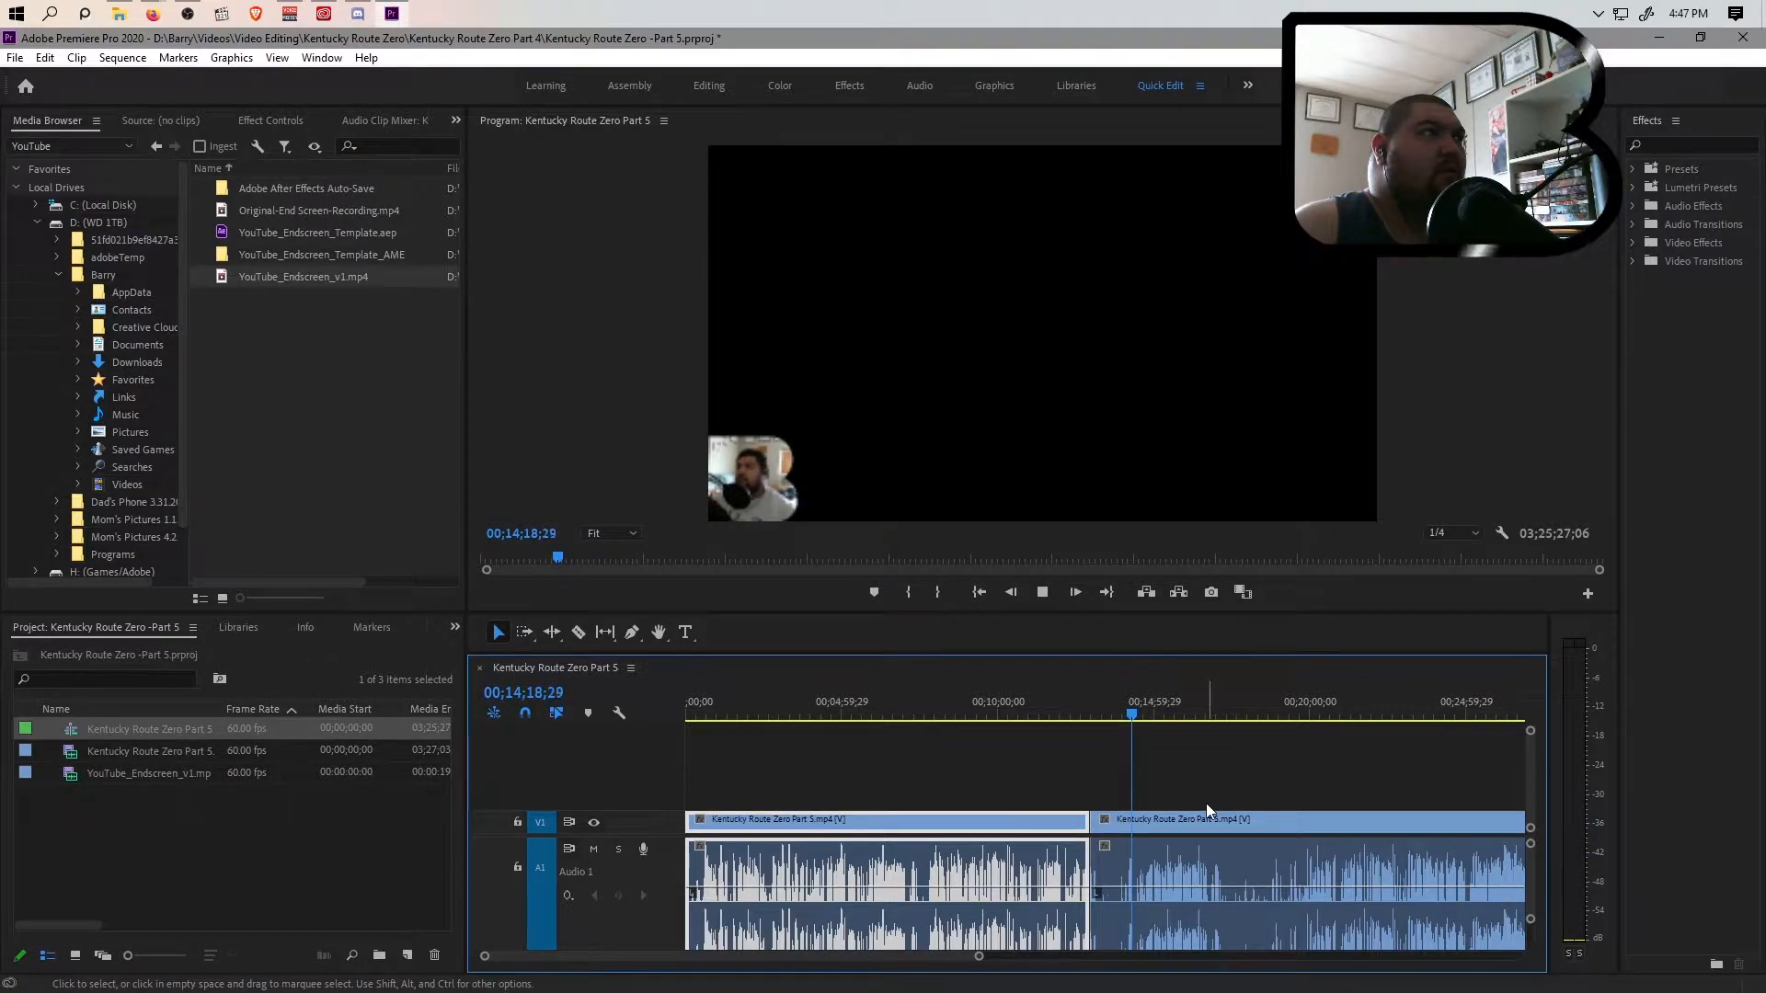
{"action": "key", "text": "space"}
{"action": "key", "text": "ctrl+k"}
{"action": "left_click", "coordinate": [1116, 897]}
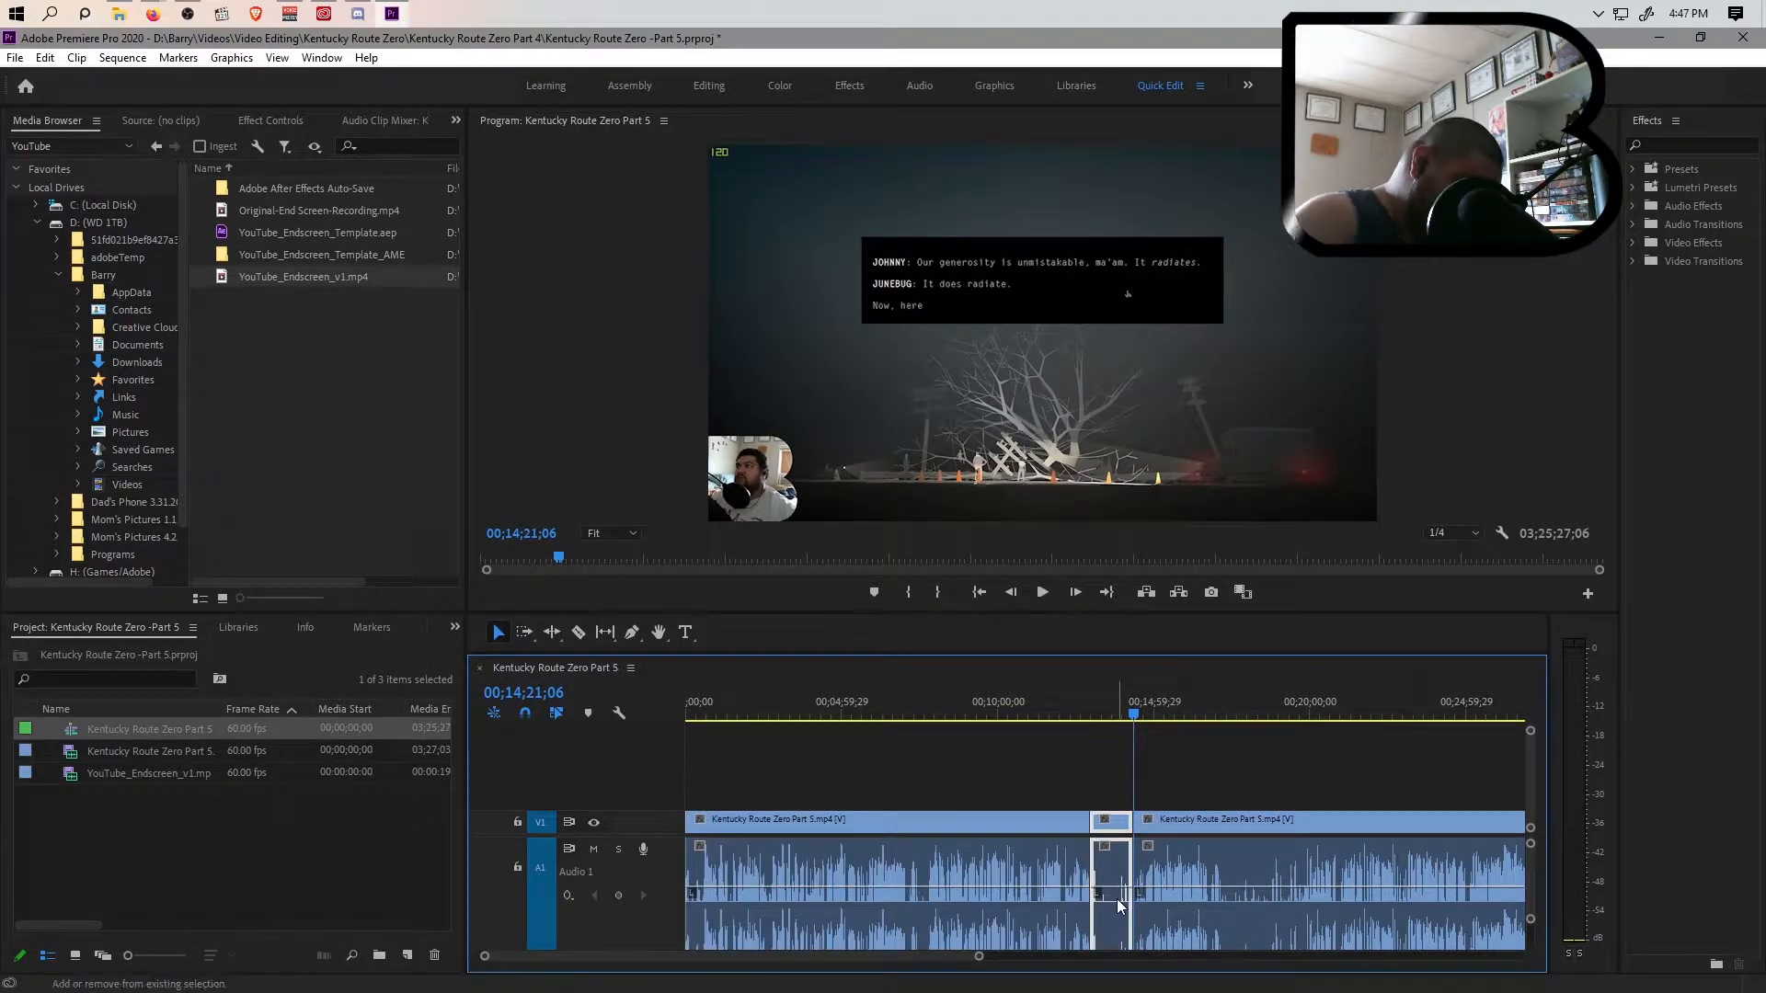
{"action": "key", "text": "shift+Delete"}
{"action": "key", "text": "space"}
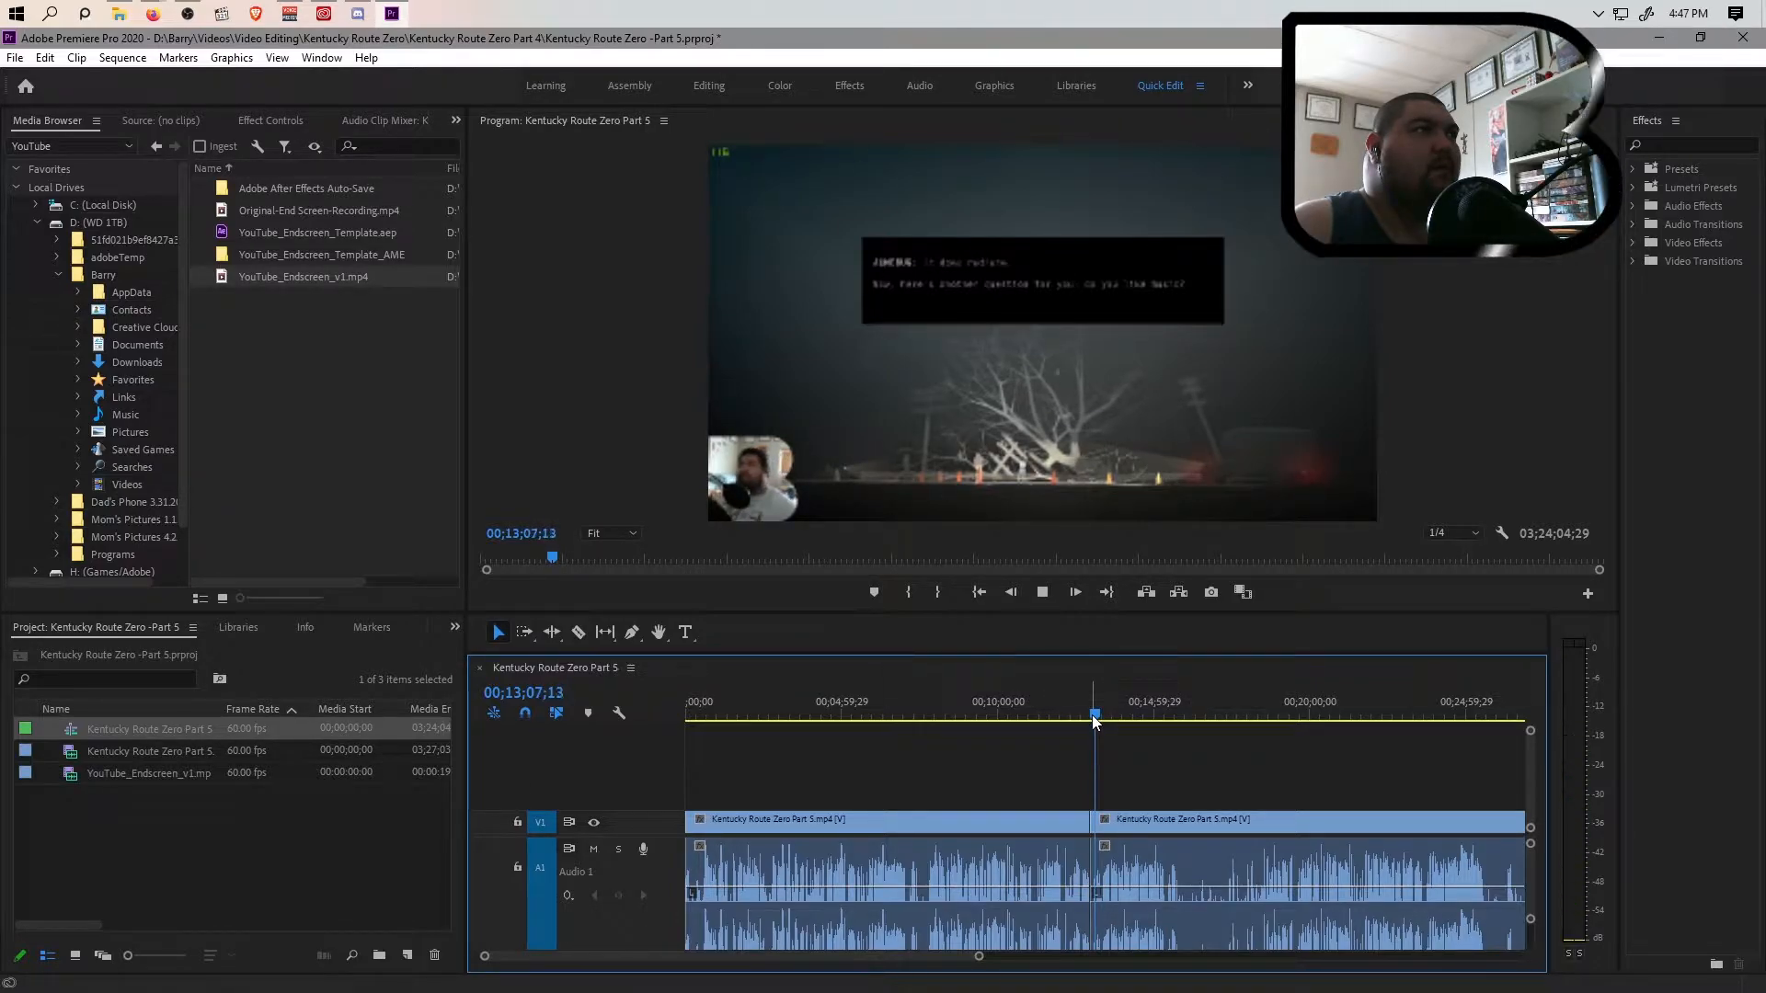
Scan the remaining footage up to about 01;02;00 for the next interruption of the gameplay
{"action": "left_click_drag", "start_coordinate": [1094, 715], "coordinate": [1497, 734]}
{"action": "left_click_drag", "start_coordinate": [979, 959], "coordinate": [1112, 957]}
{"action": "left_click_drag", "start_coordinate": [1101, 720], "coordinate": [1381, 732]}
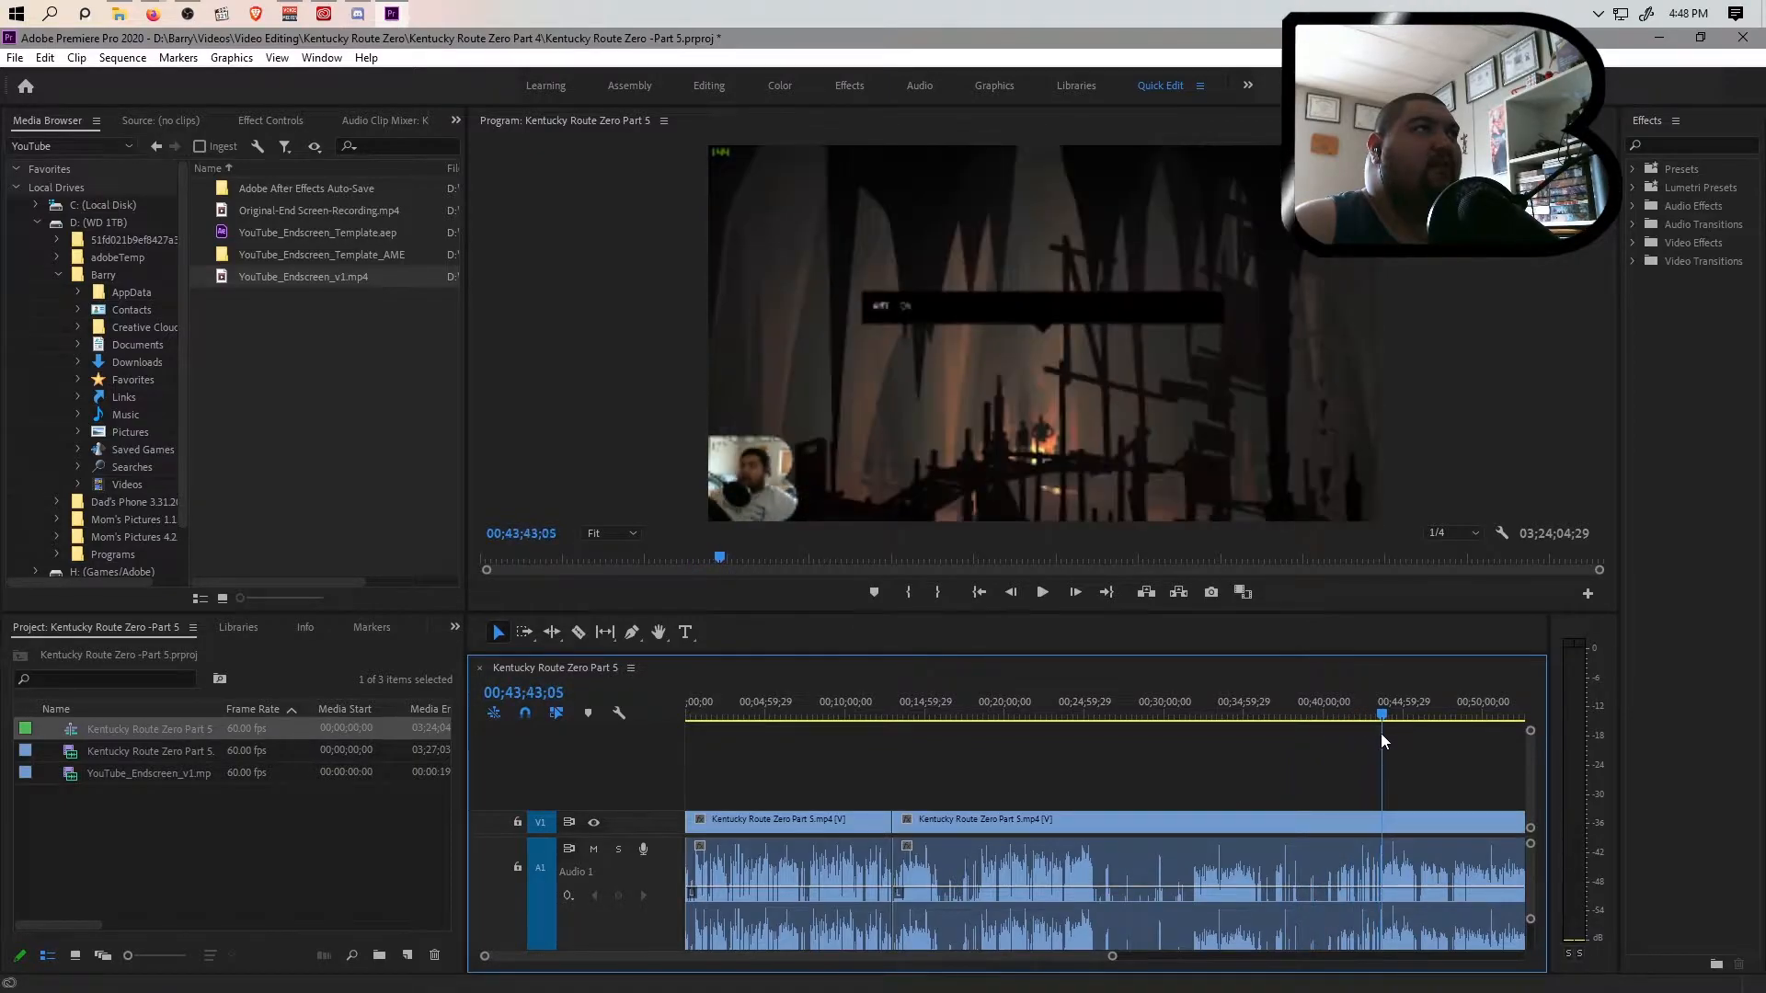
{"action": "left_click_drag", "start_coordinate": [1112, 958], "coordinate": [1246, 958]}
{"action": "left_click_drag", "start_coordinate": [1089, 717], "coordinate": [1261, 725]}
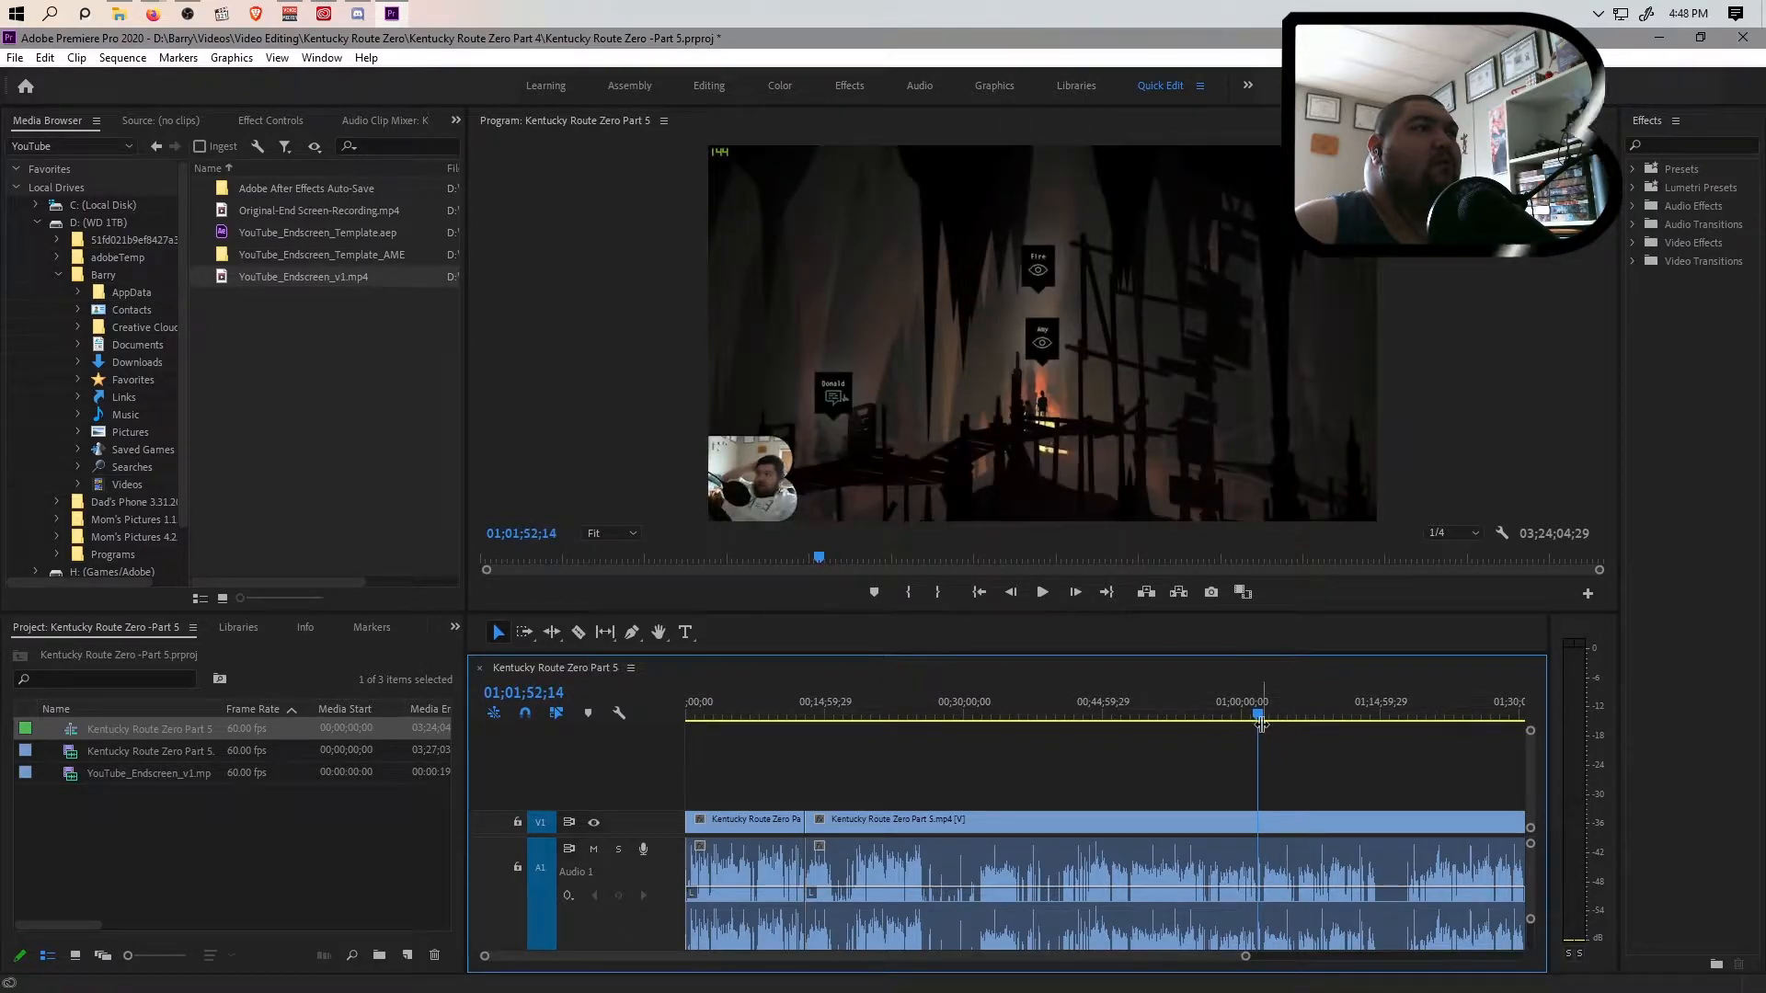
{"action": "key", "text": "space"}
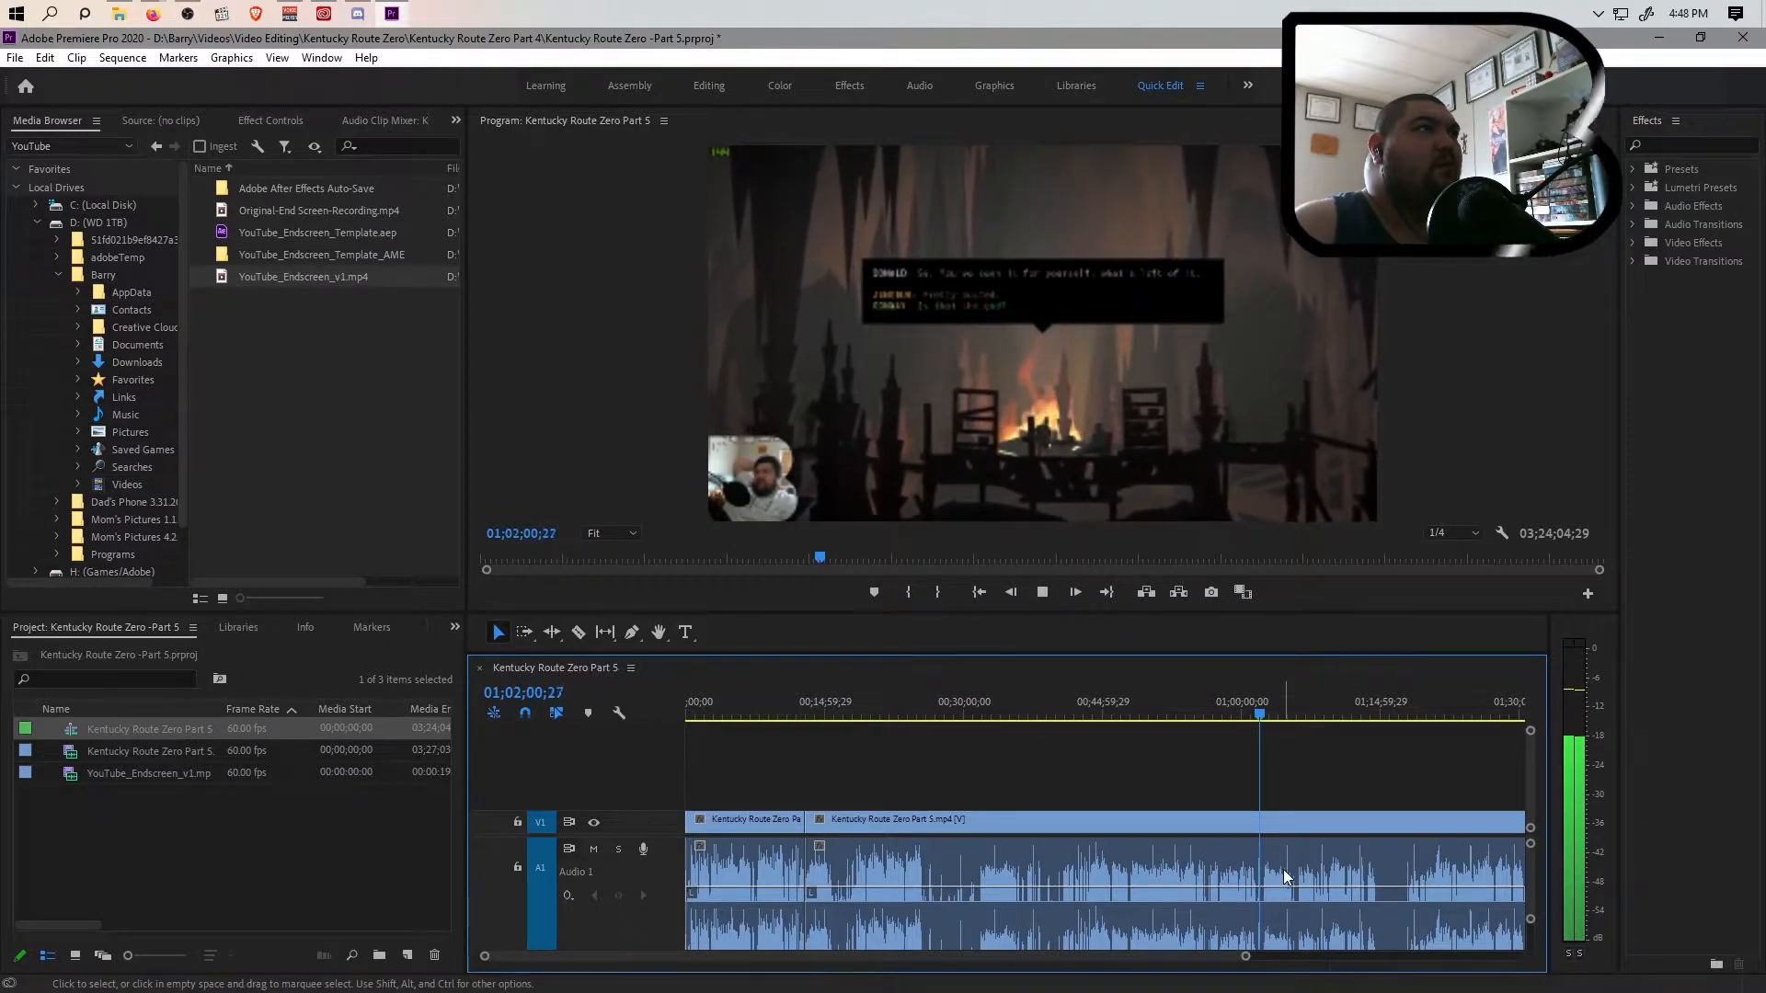
{"action": "key", "text": "space"}
{"action": "left_click_drag", "start_coordinate": [1261, 712], "coordinate": [1258, 712]}
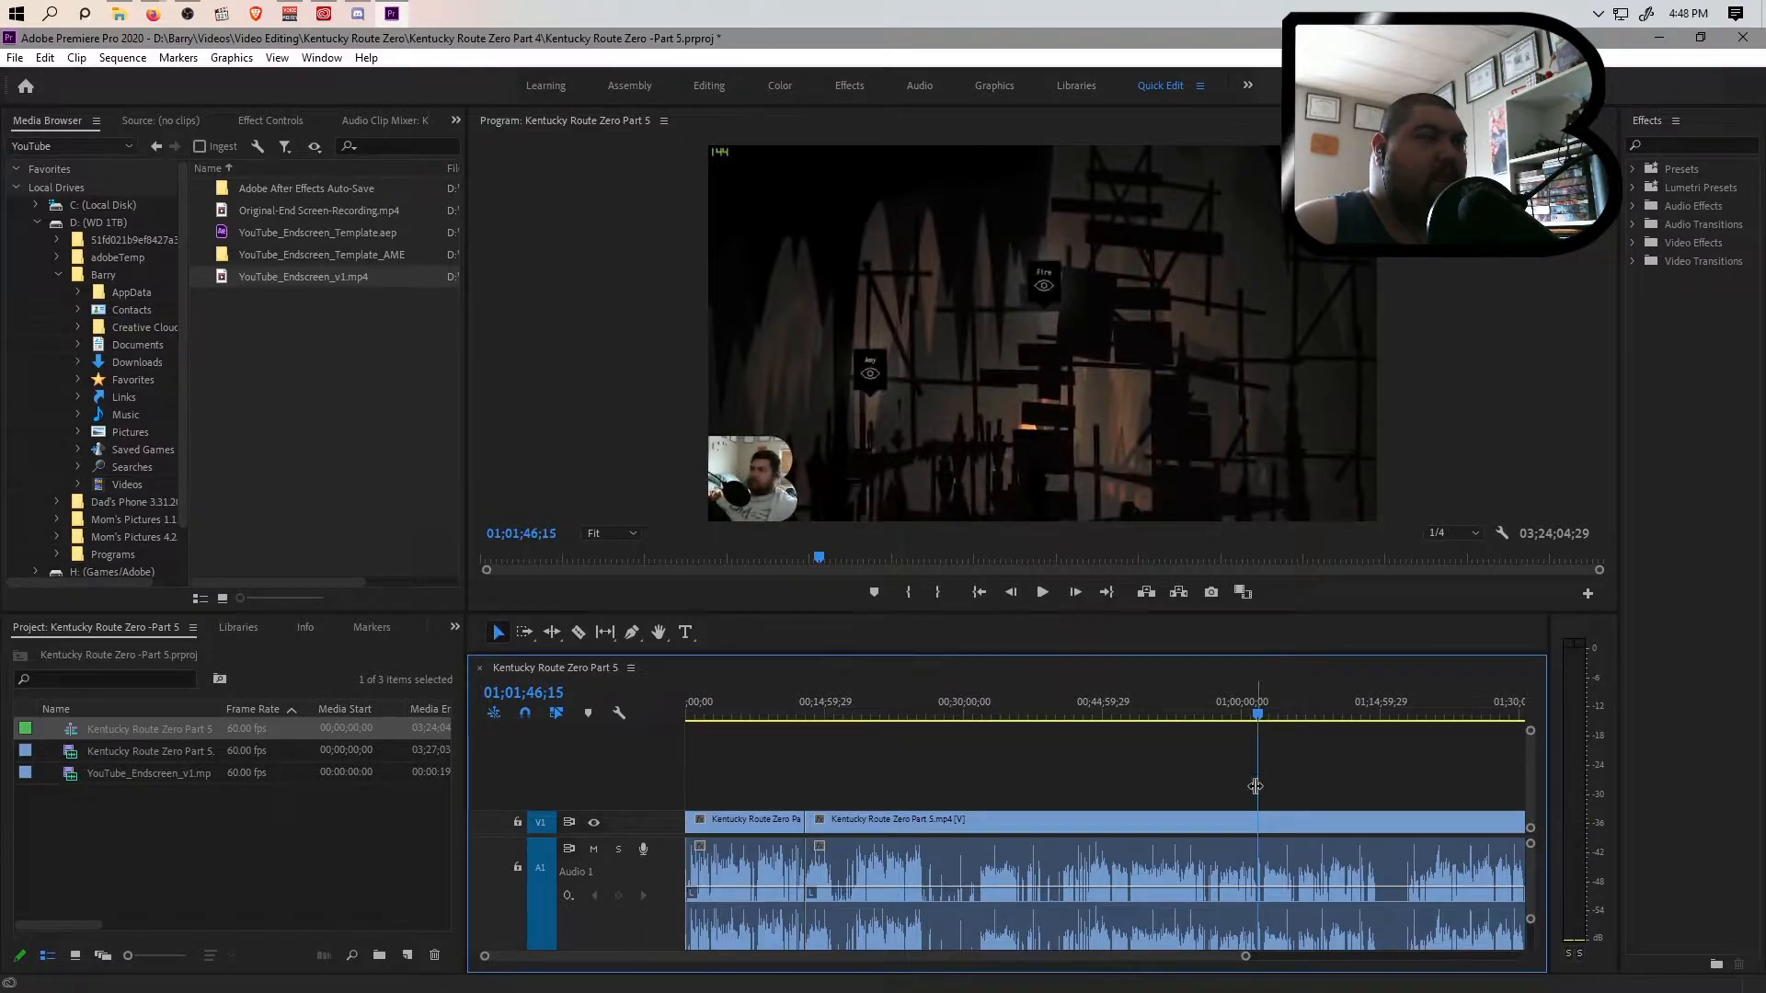
Split the clip at about 01;02;02, just before the second interruption of the gameplay
{"action": "left_click_drag", "start_coordinate": [1244, 956], "coordinate": [1054, 956]}
{"action": "key", "text": "space"}
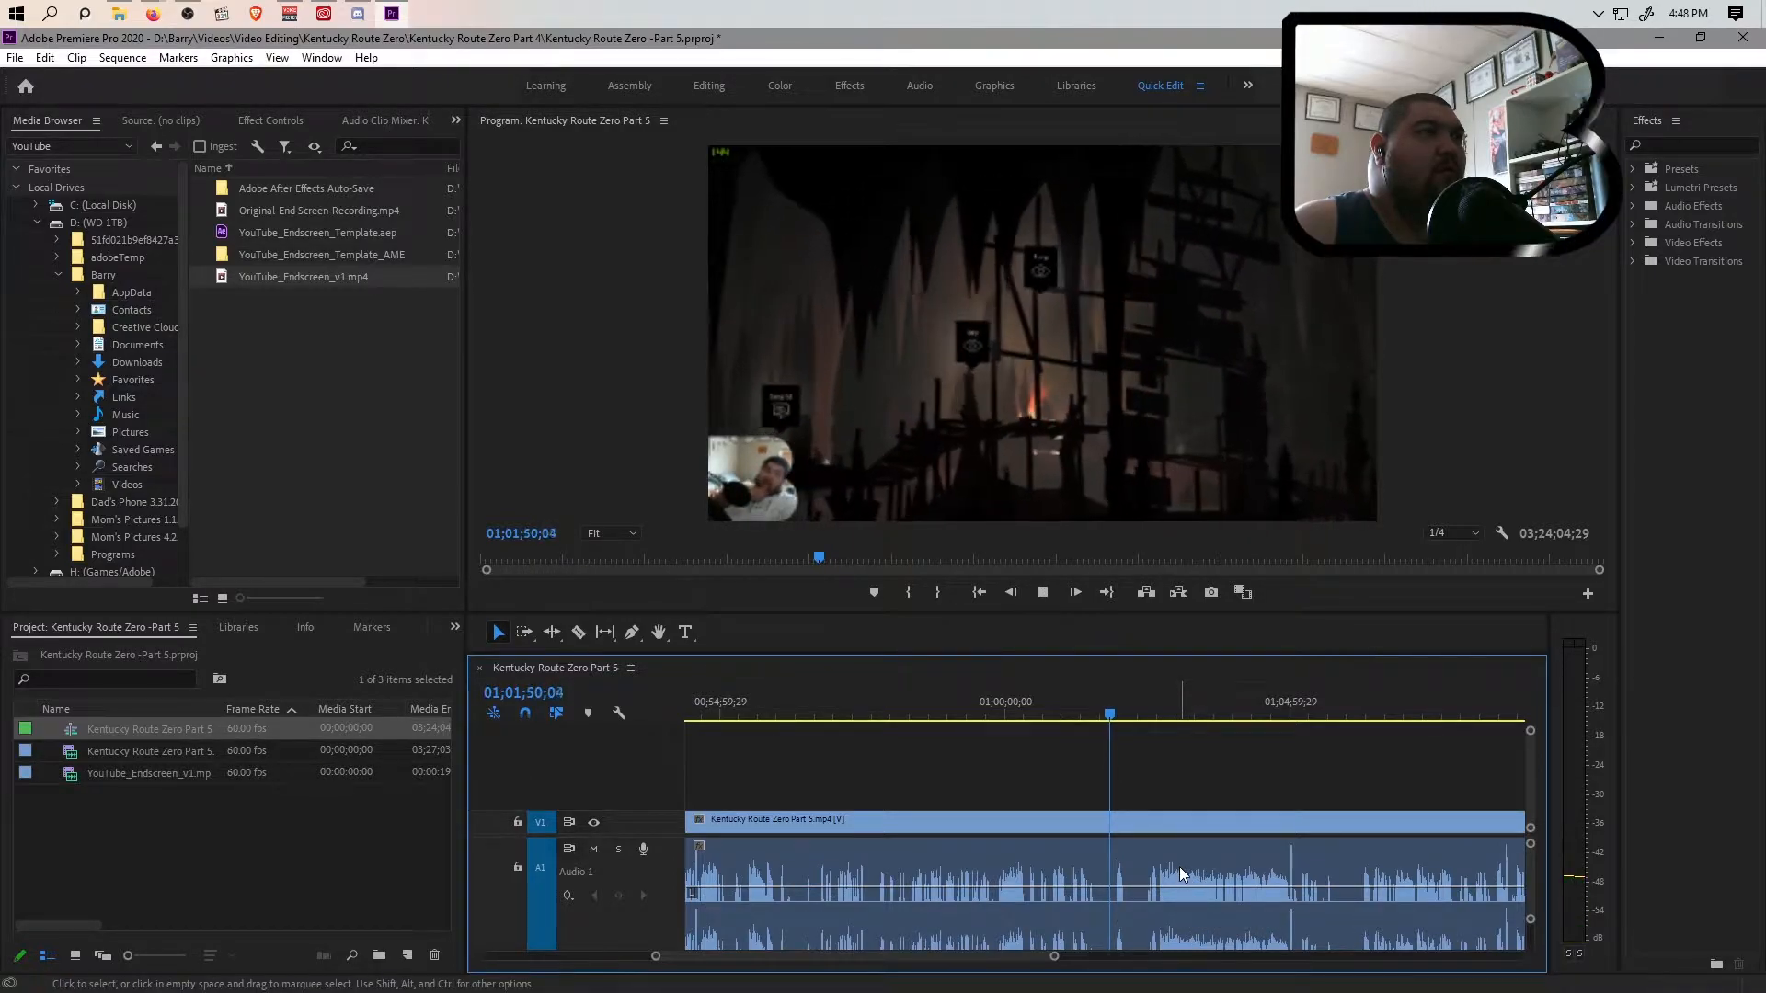
{"action": "left_click", "coordinate": [1118, 718]}
{"action": "key", "text": "space"}
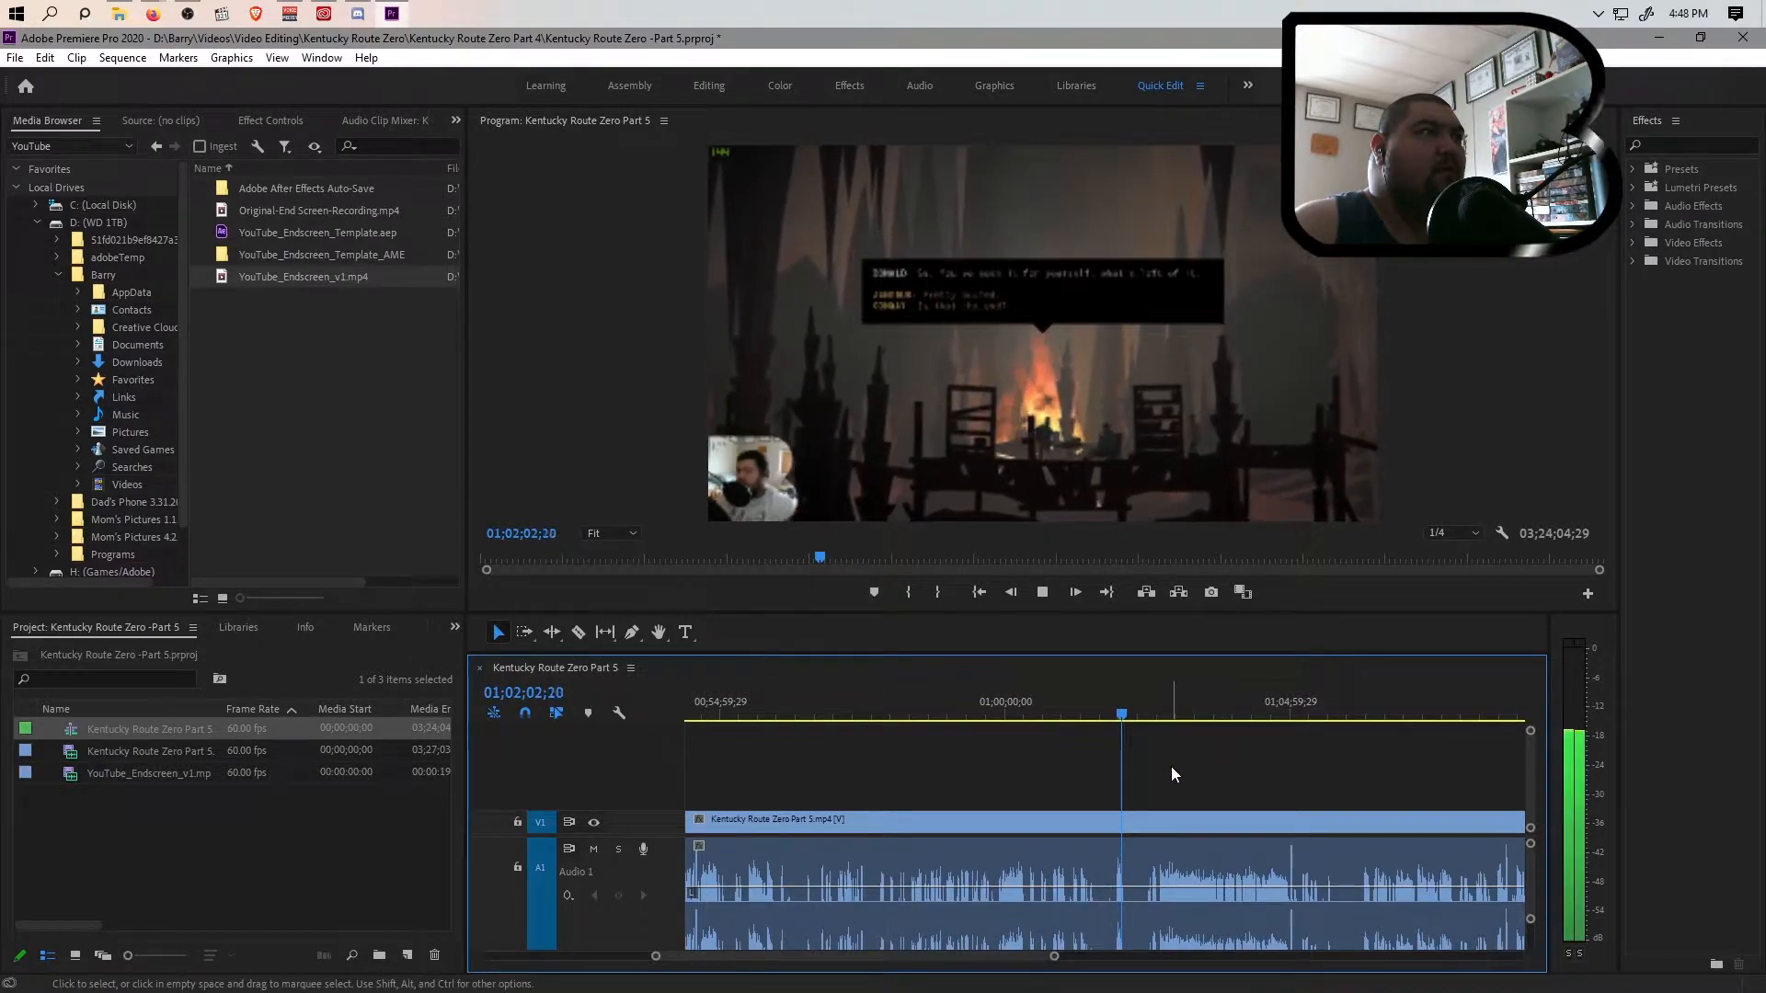
{"action": "key", "text": "space"}
{"action": "left_click_drag", "start_coordinate": [1054, 957], "coordinate": [1003, 961]}
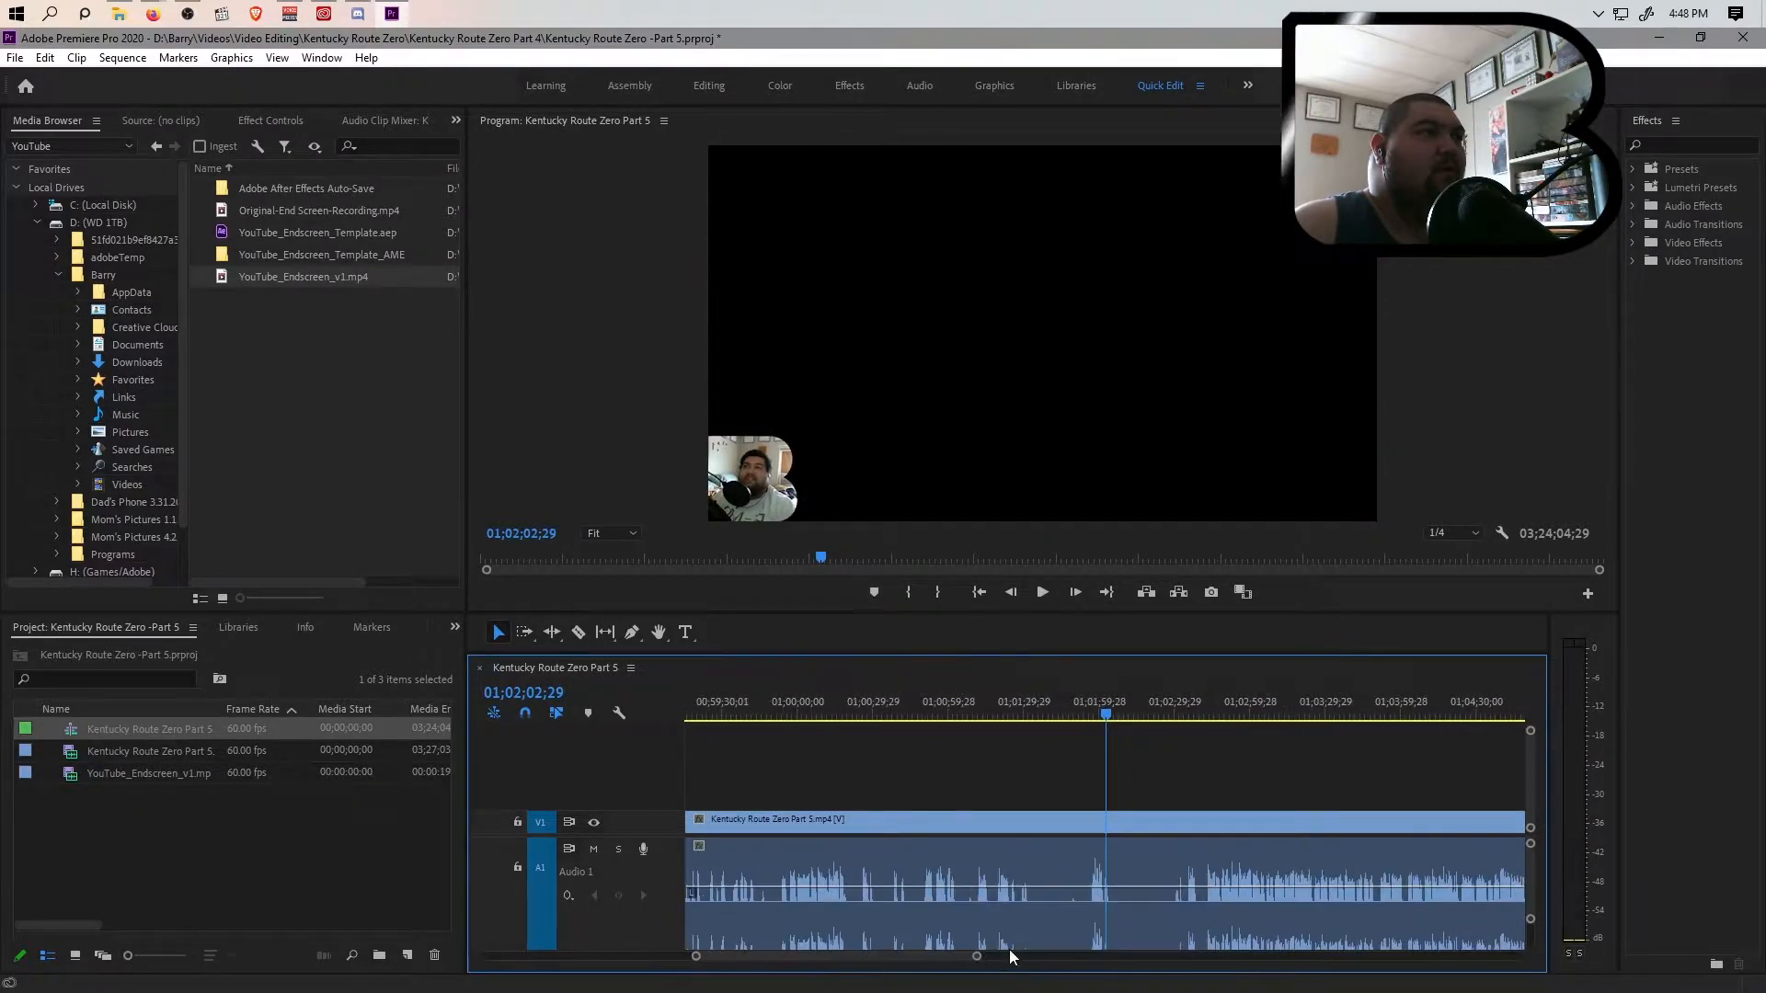
{"action": "left_click", "coordinate": [1104, 716]}
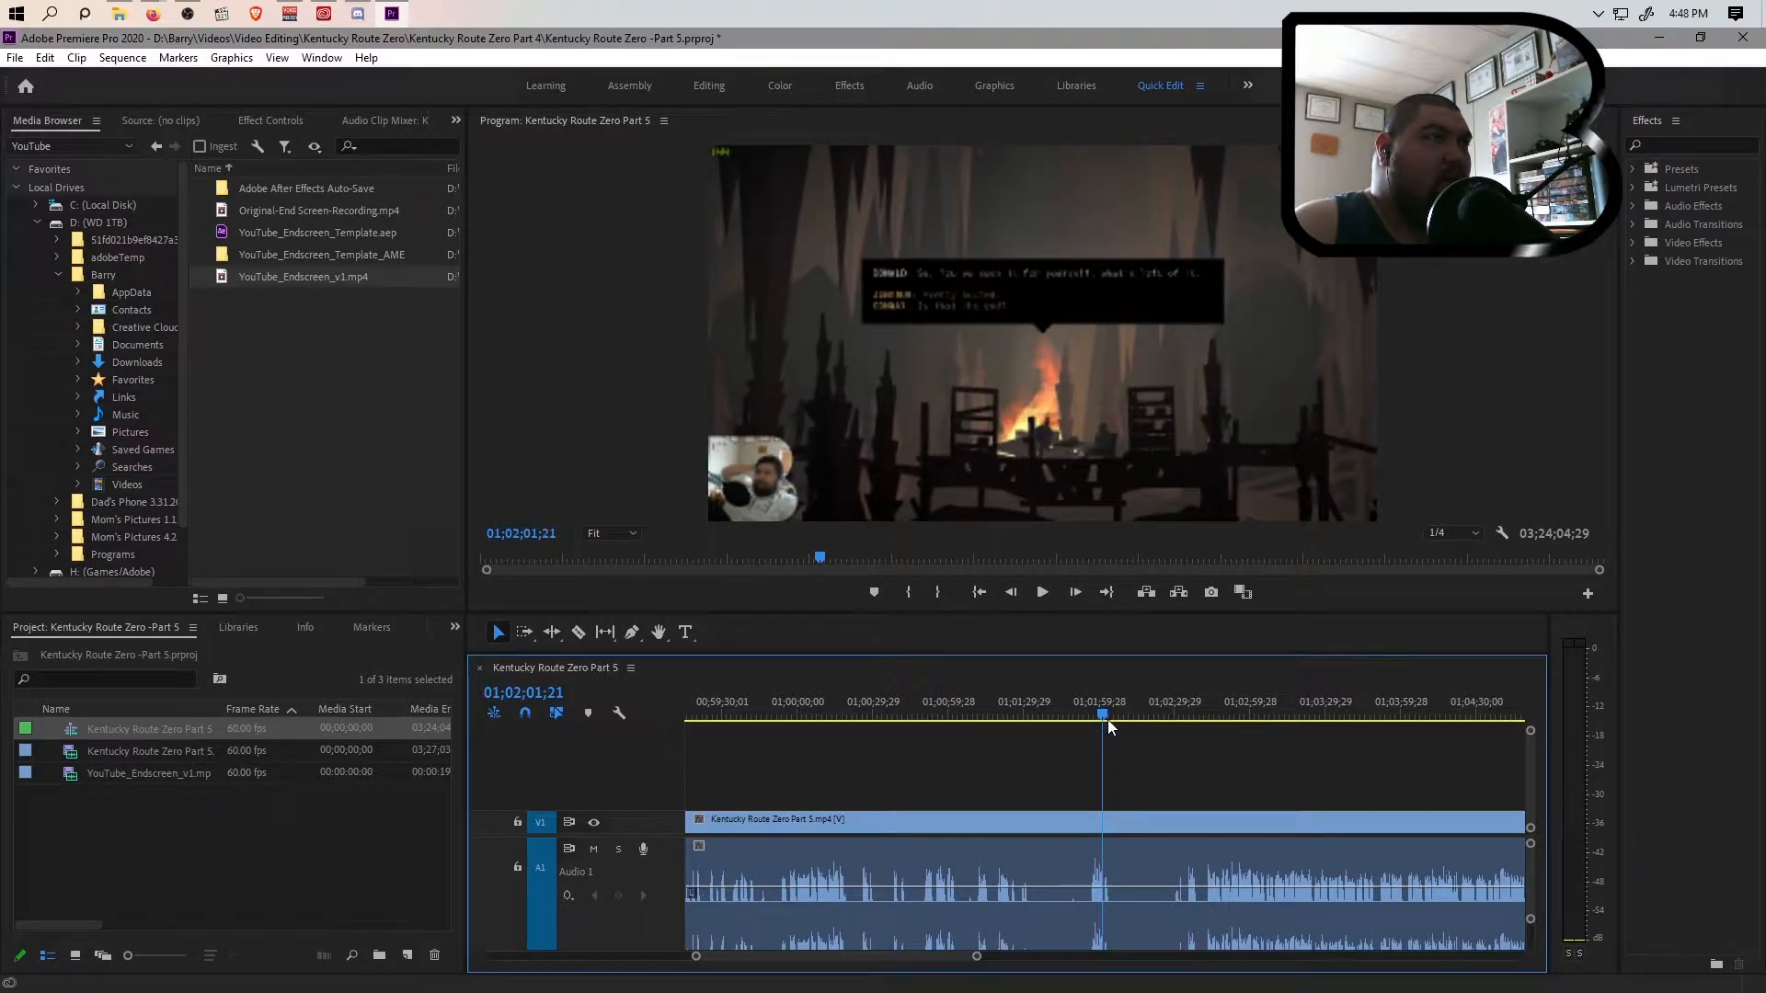
{"action": "left_click_drag", "start_coordinate": [976, 958], "coordinate": [921, 957]}
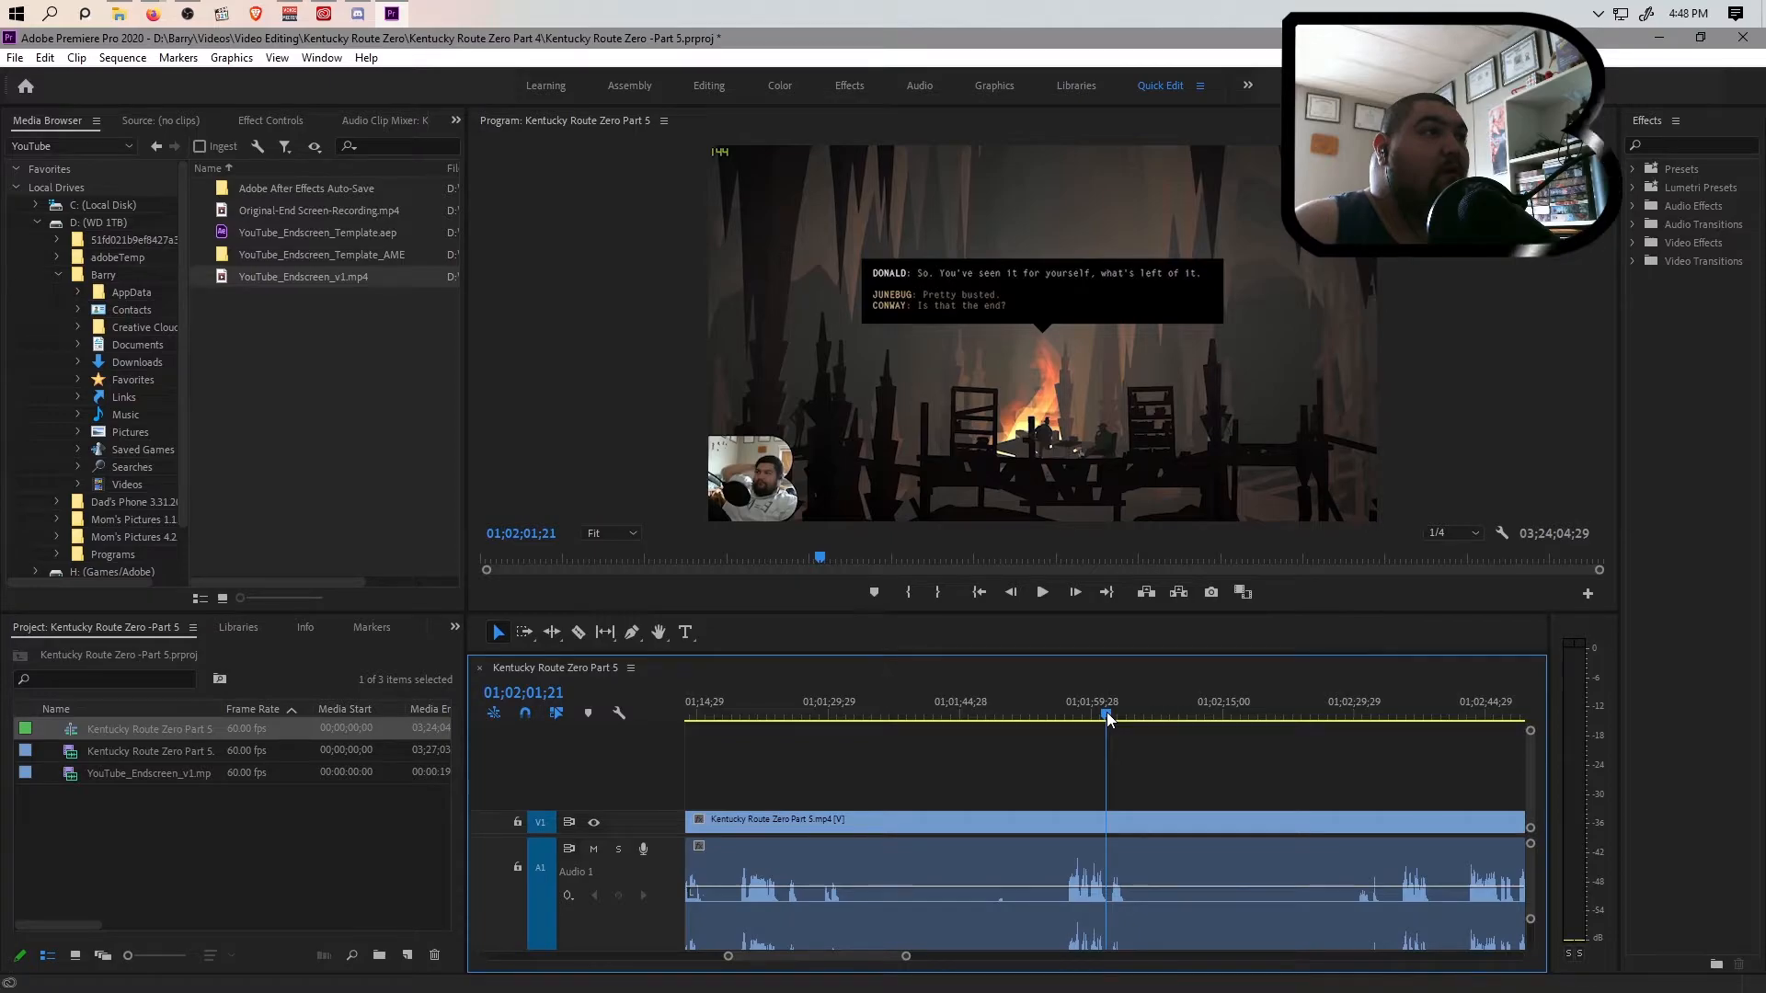
{"action": "key", "text": "space"}
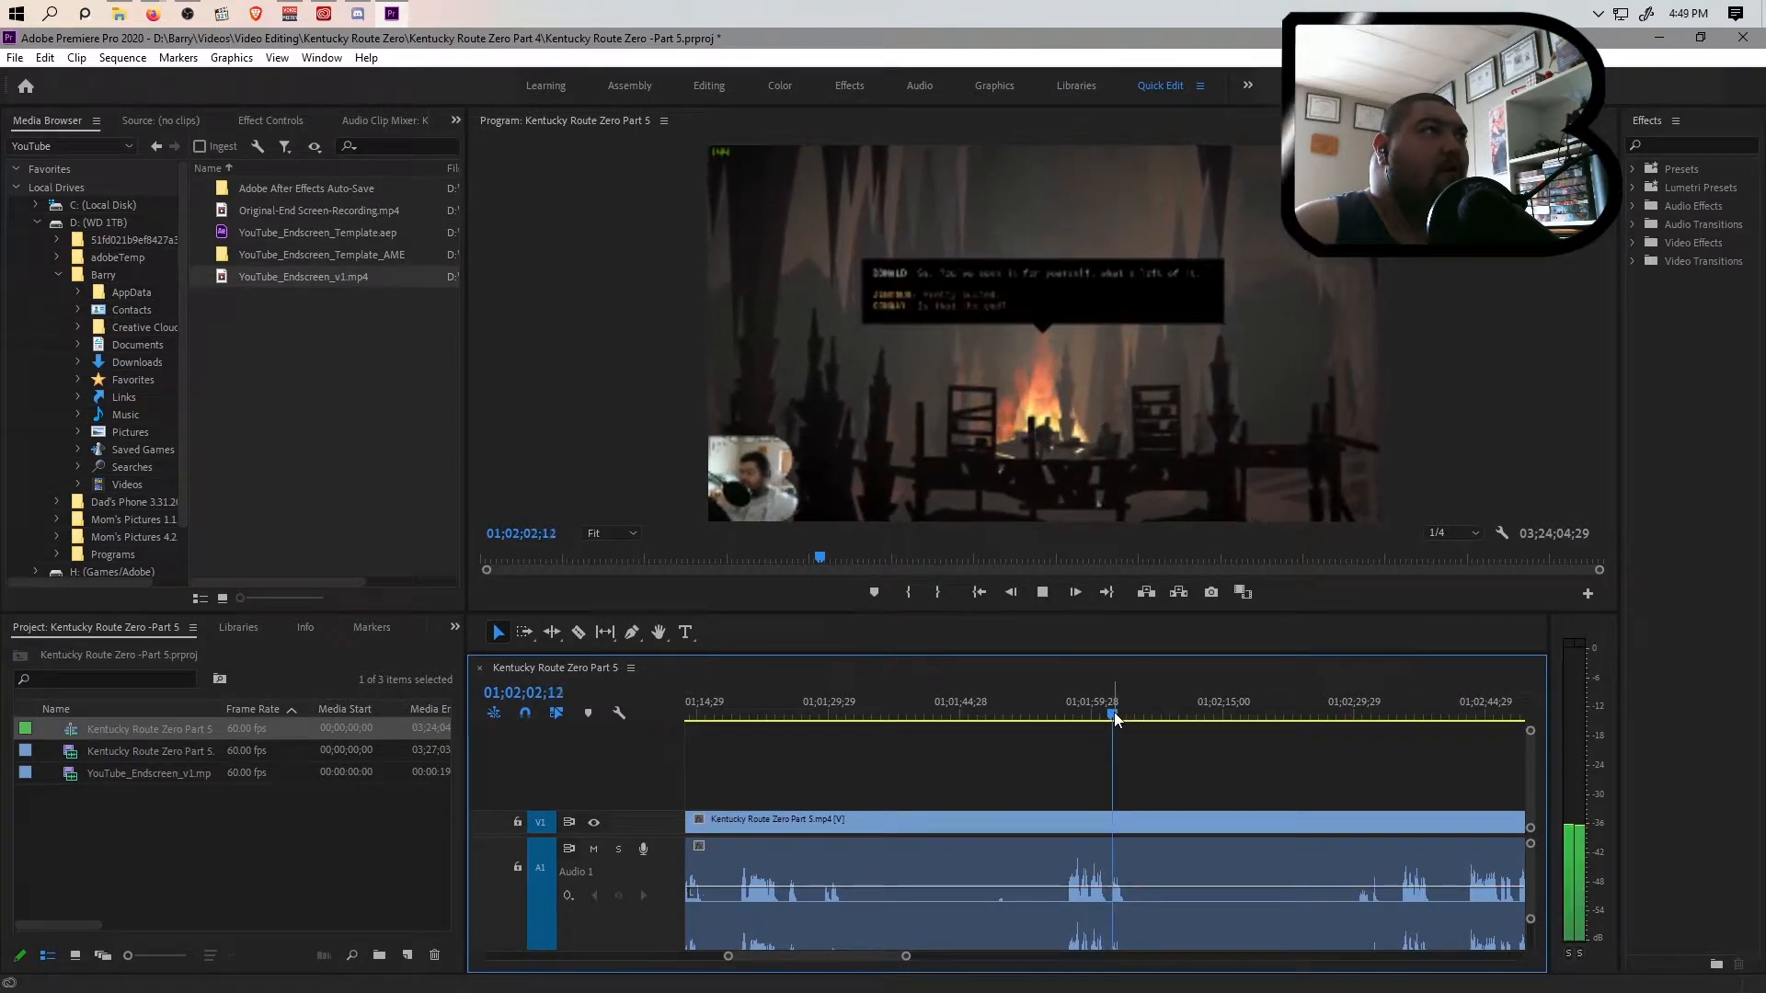
{"action": "left_click", "coordinate": [1107, 716]}
{"action": "key", "text": "ctrl+k"}
Split the clip at 01;02;34;21, just before the gameplay resumes, and ripple delete the section between the two cuts
{"action": "left_click_drag", "start_coordinate": [1343, 719], "coordinate": [1385, 714]}
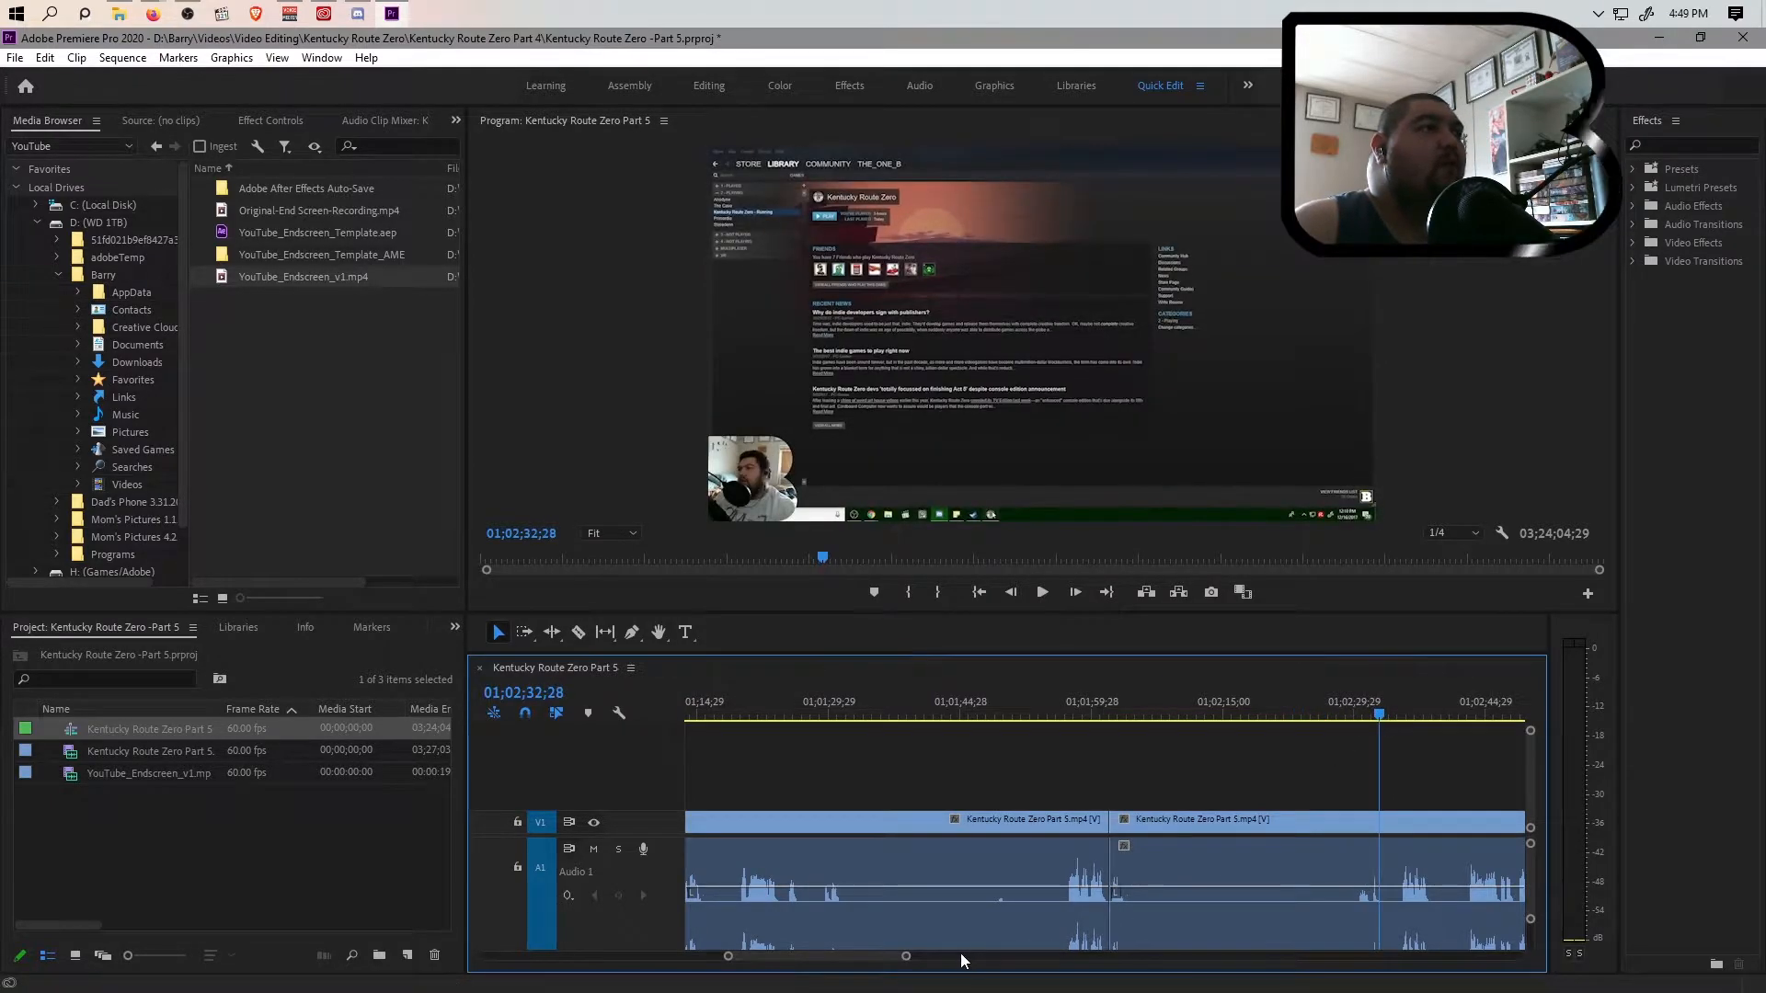
{"action": "left_click_drag", "start_coordinate": [907, 957], "coordinate": [1134, 956]}
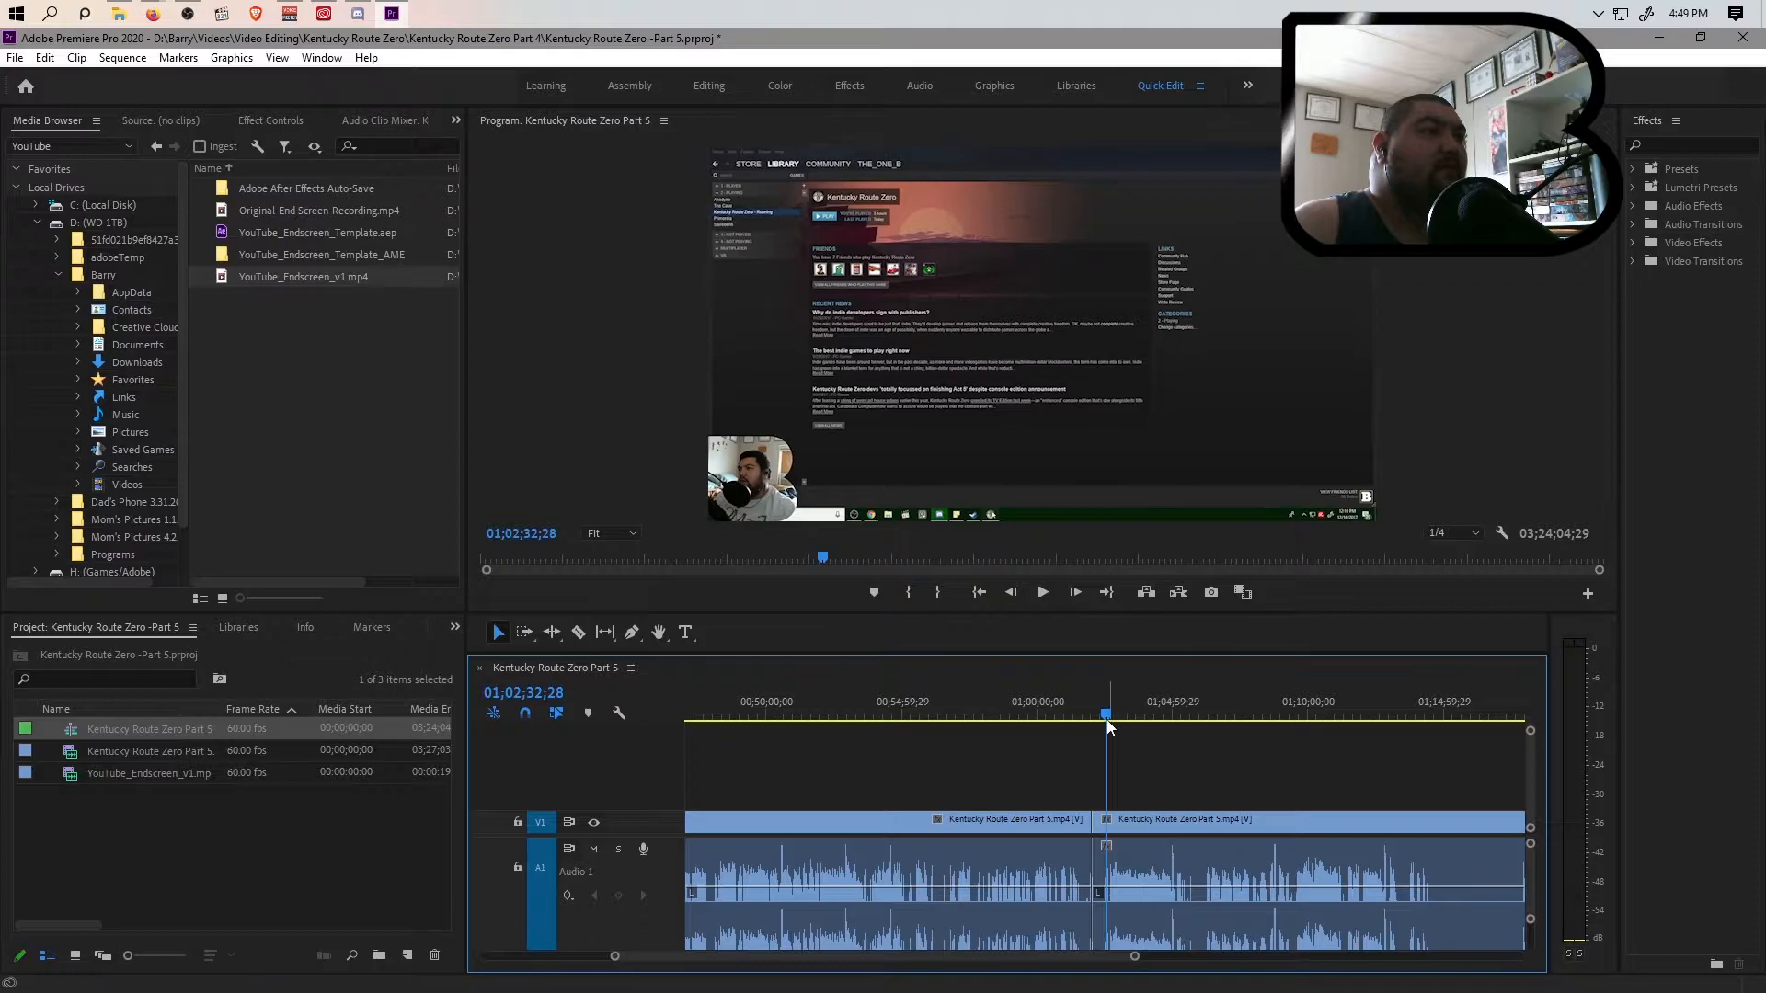
{"action": "mouse_move", "coordinate": [1112, 719]}
{"action": "left_mouse_down"}
{"action": "mouse_move", "coordinate": [1138, 719]}
{"action": "mouse_move", "coordinate": [1107, 713]}
{"action": "left_mouse_up"}
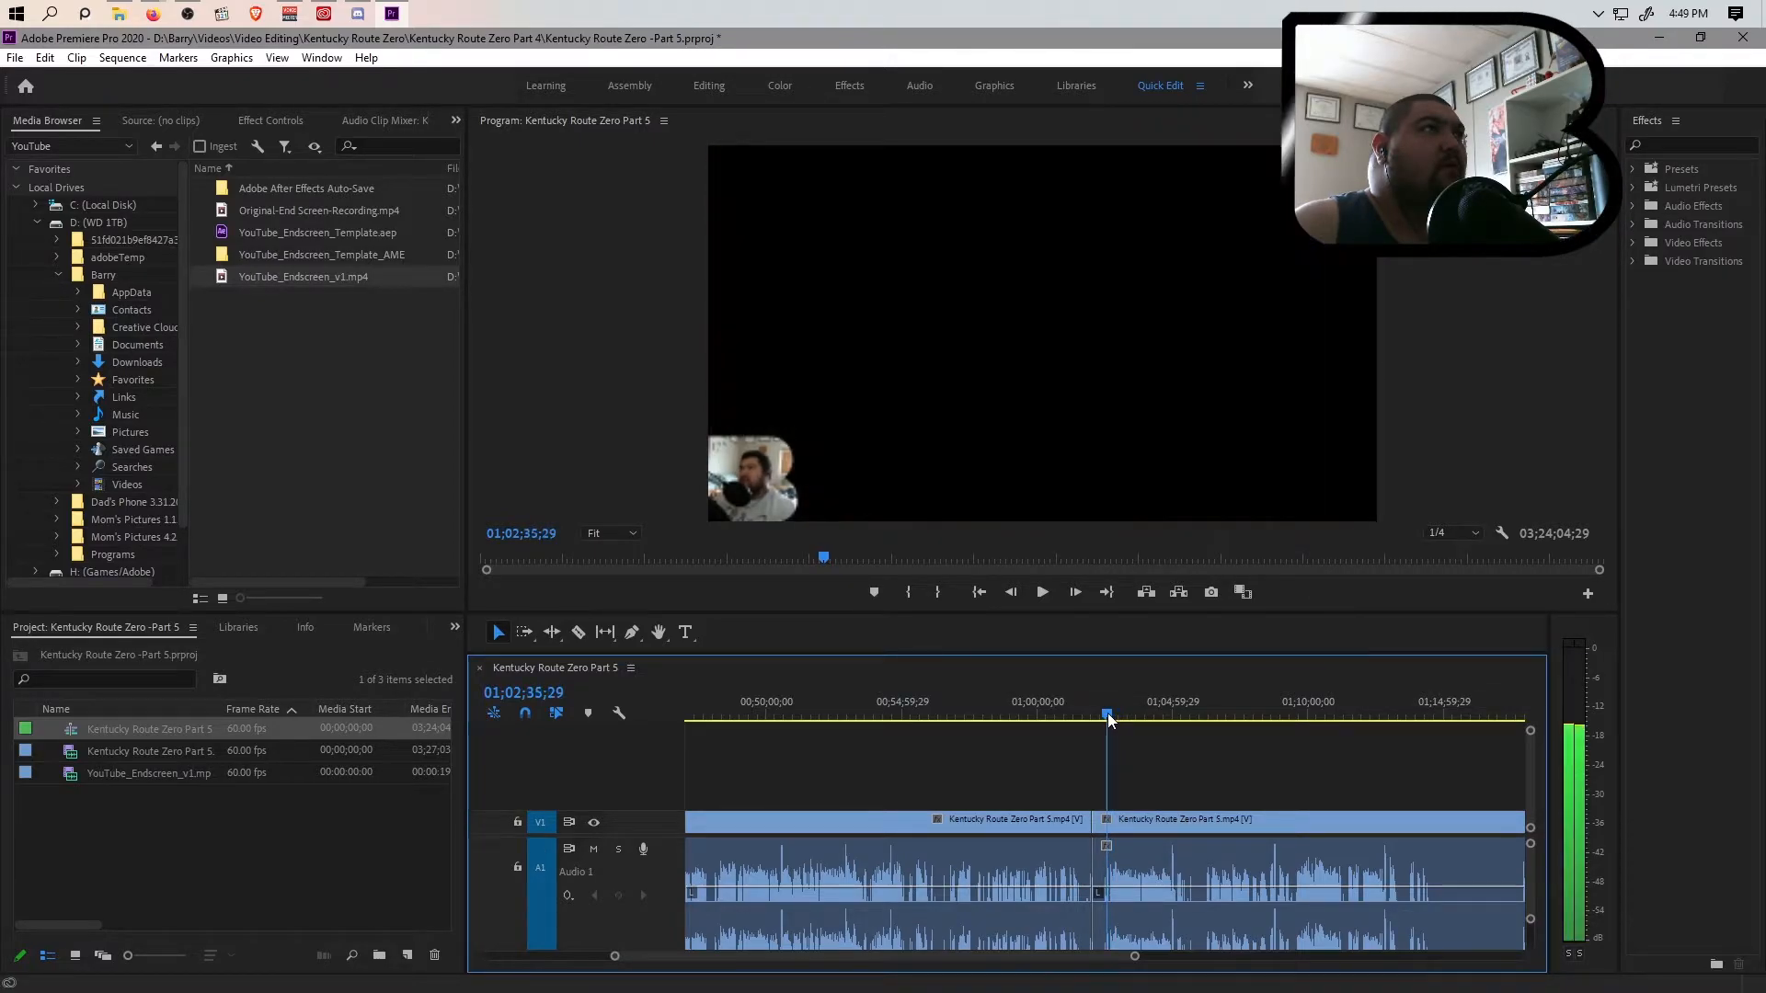
{"action": "left_click_drag", "start_coordinate": [1134, 956], "coordinate": [1012, 957]}
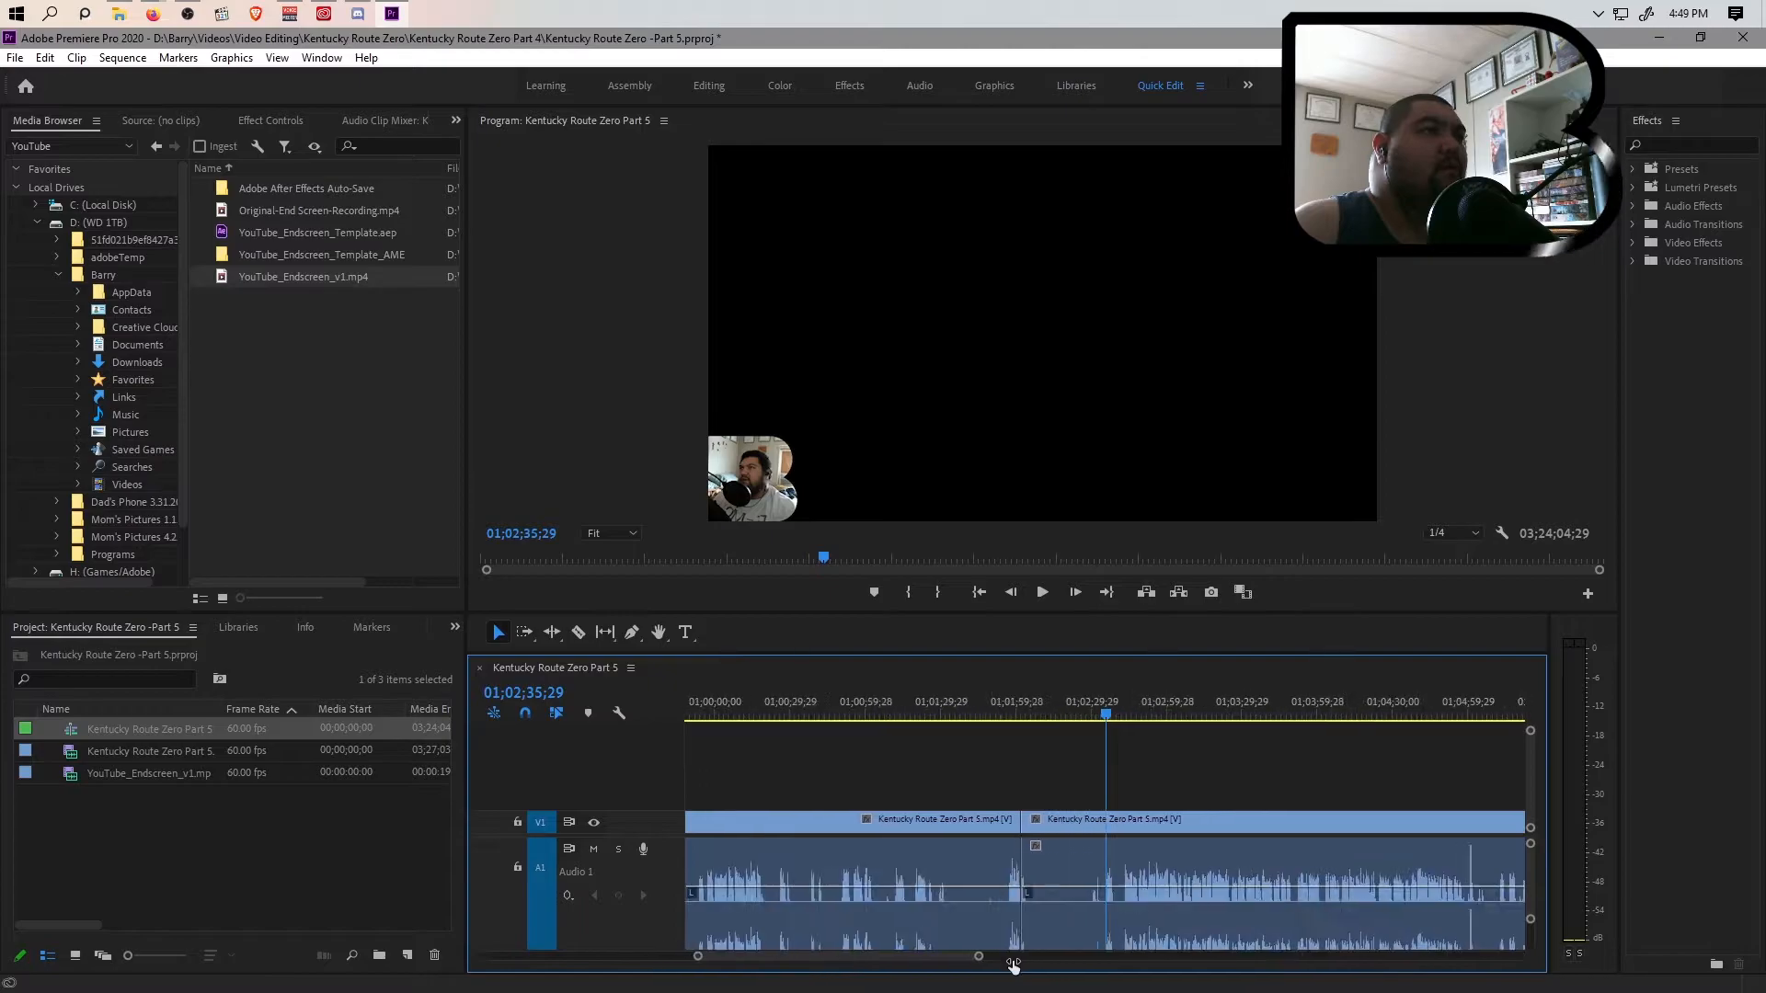
{"action": "key", "text": "space"}
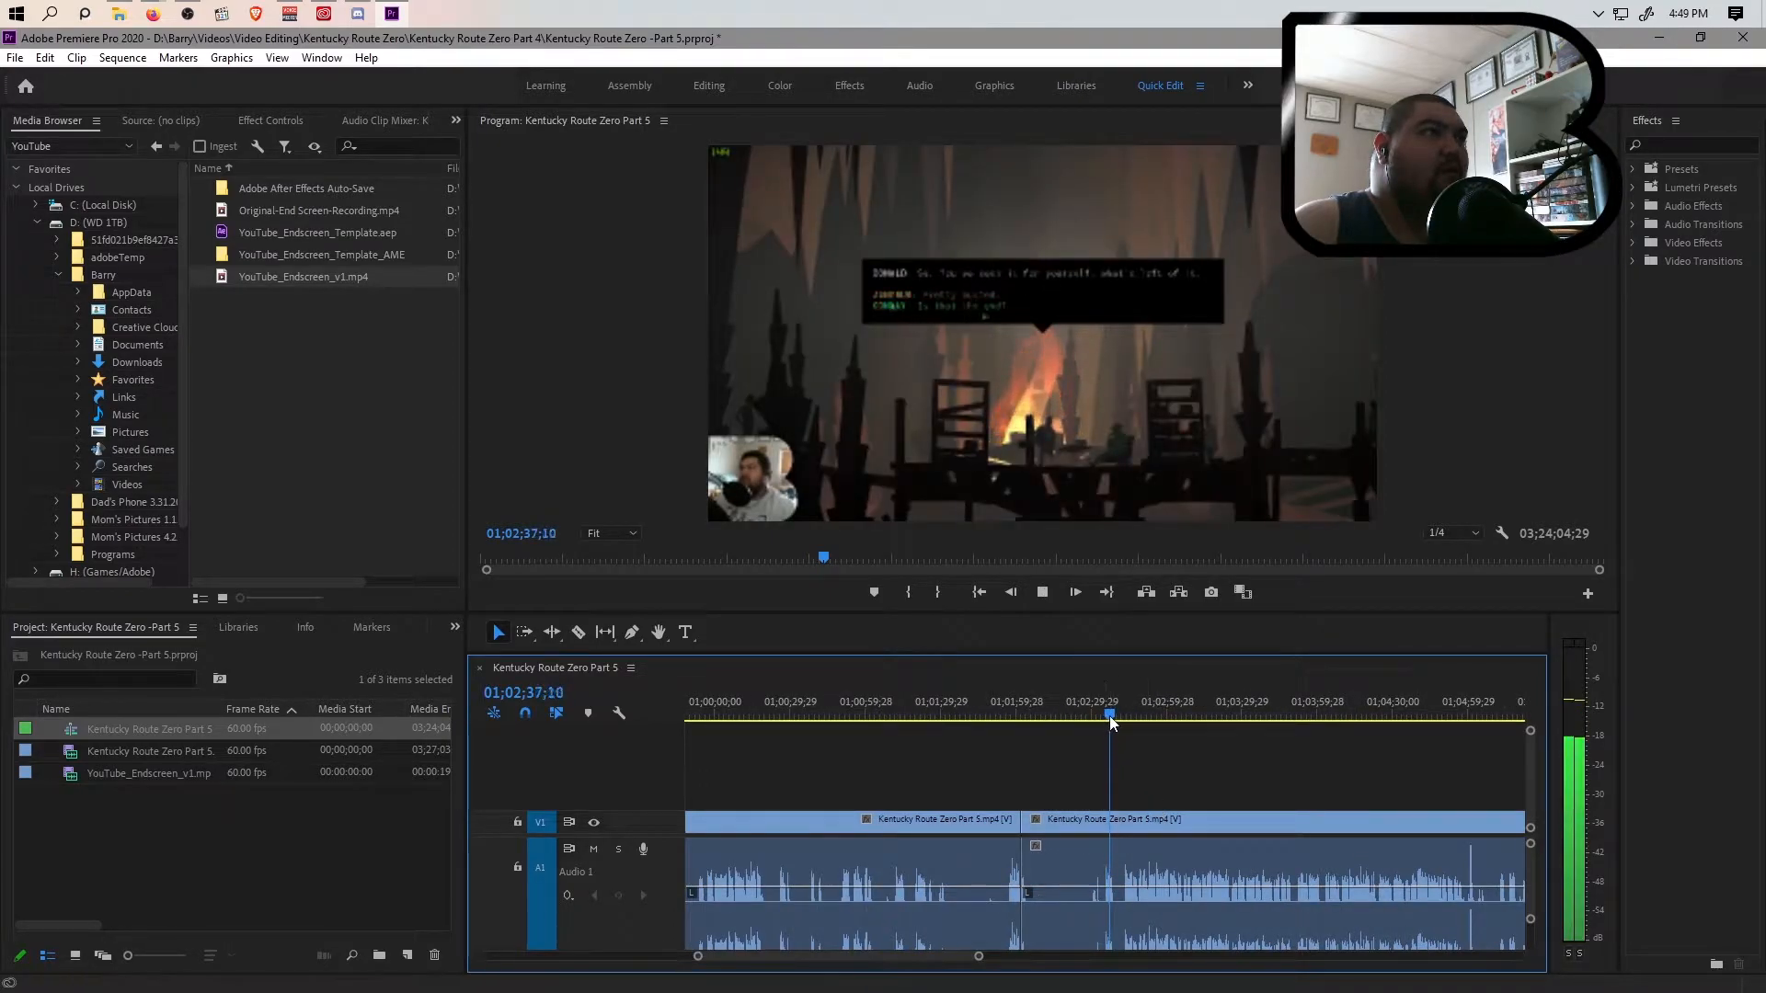
{"action": "left_click_drag", "start_coordinate": [1109, 716], "coordinate": [1095, 718]}
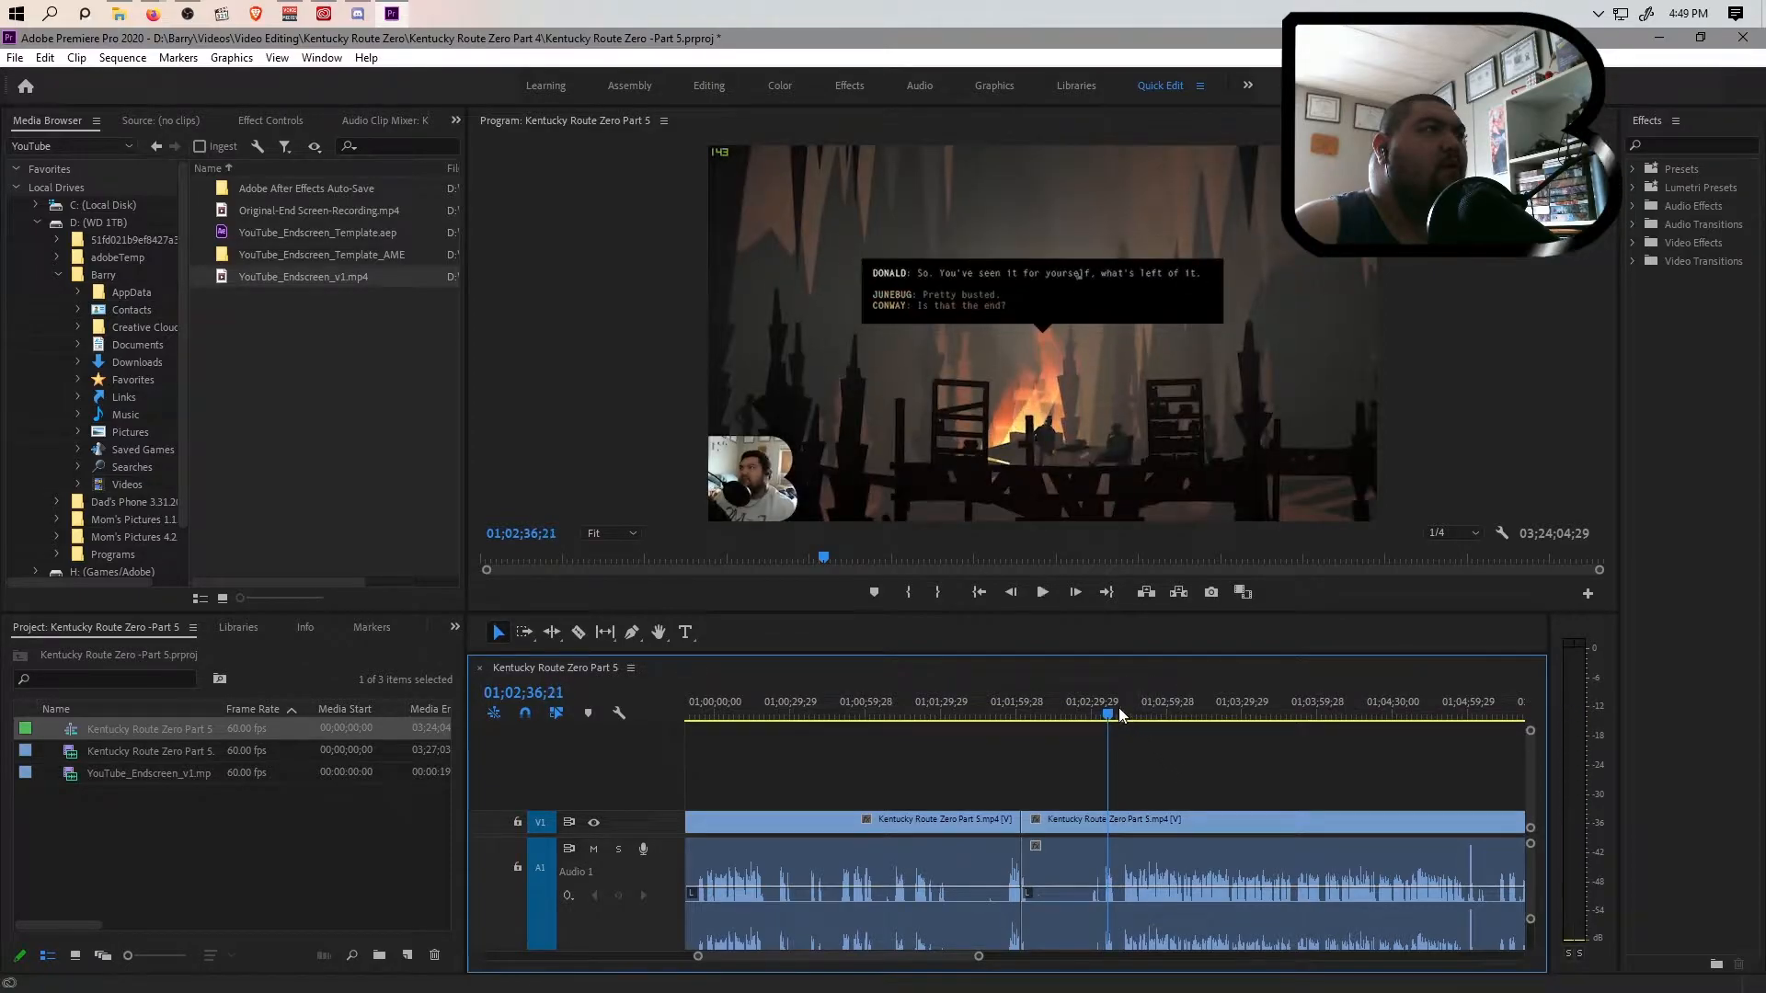
{"action": "left_click", "coordinate": [1103, 716]}
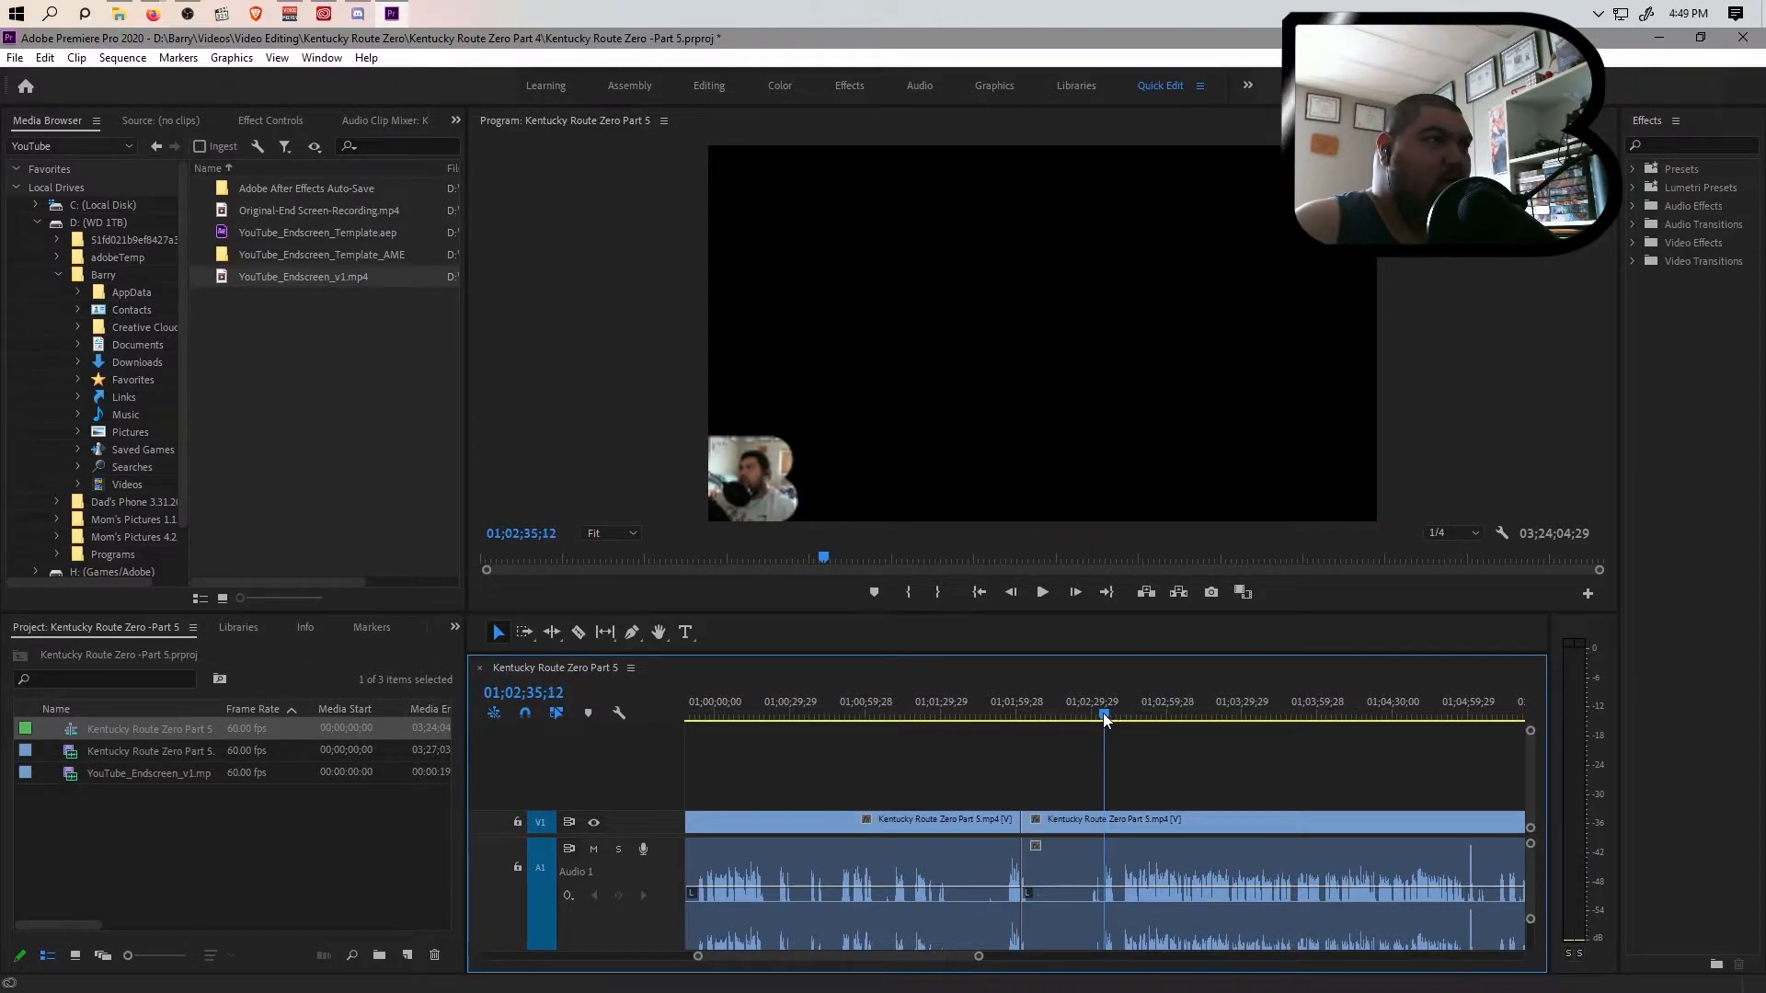
{"action": "left_click", "coordinate": [1104, 715]}
{"action": "key", "text": "ctrl+k"}
{"action": "left_click", "coordinate": [1080, 869]}
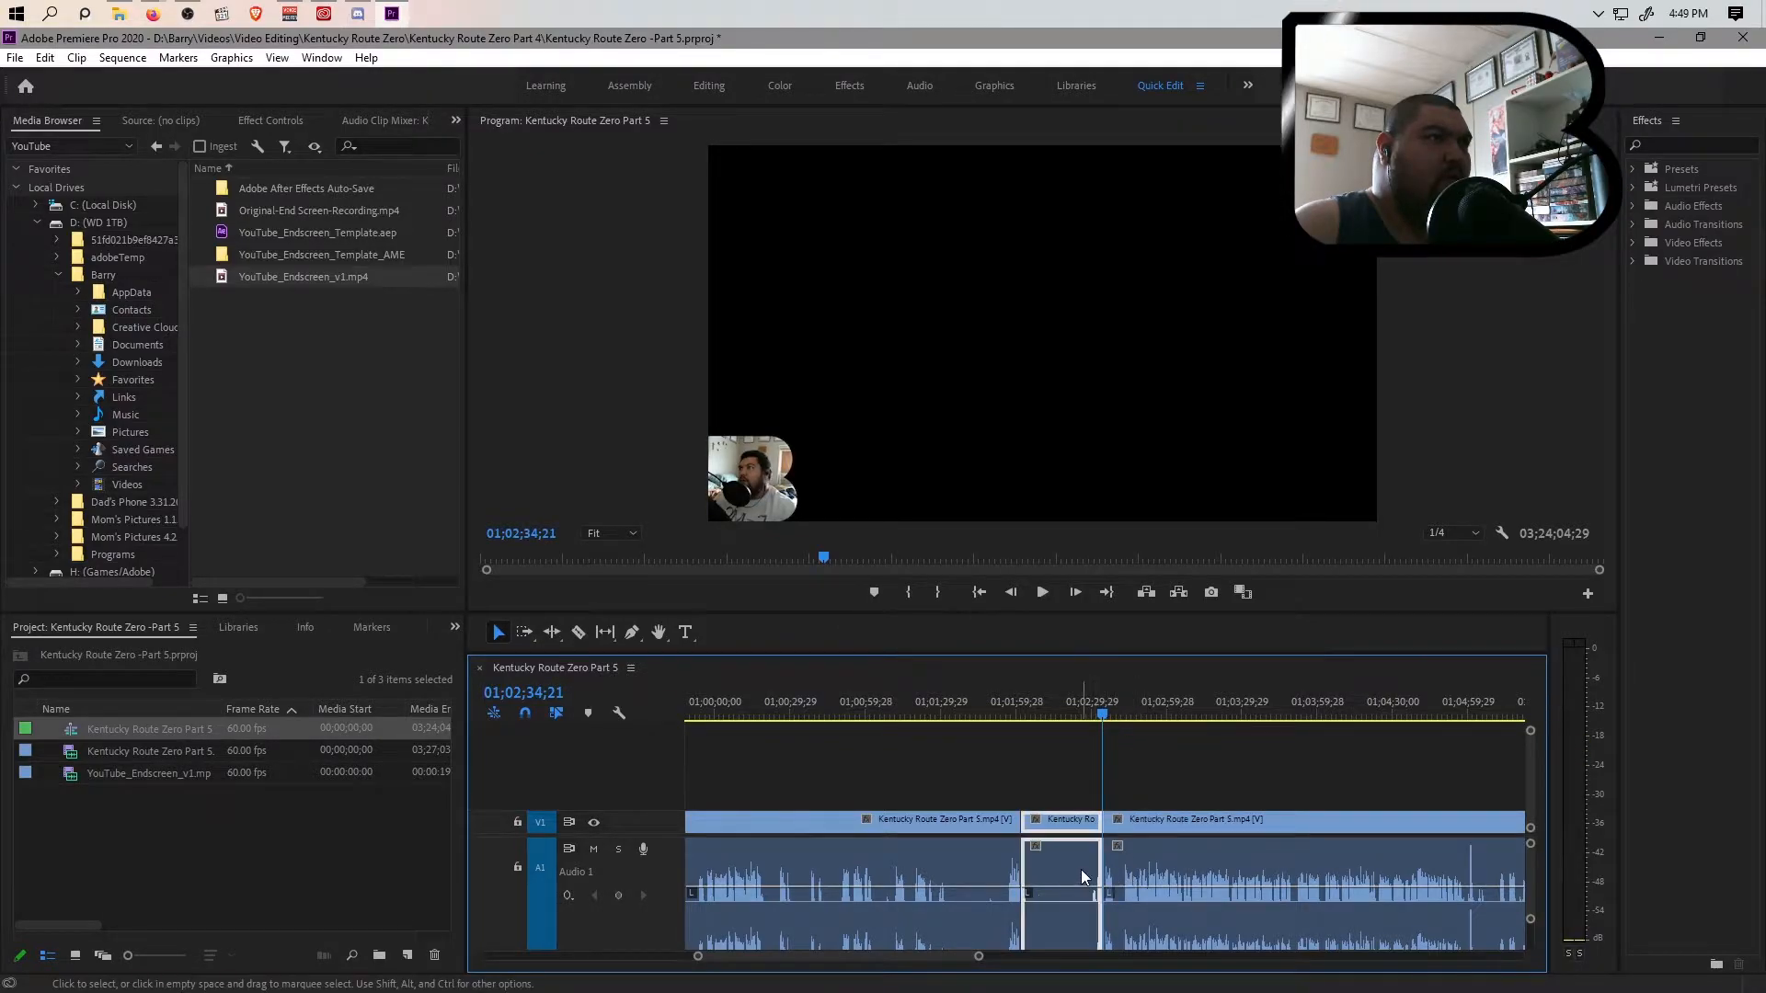
{"action": "key", "text": "shift+Delete"}
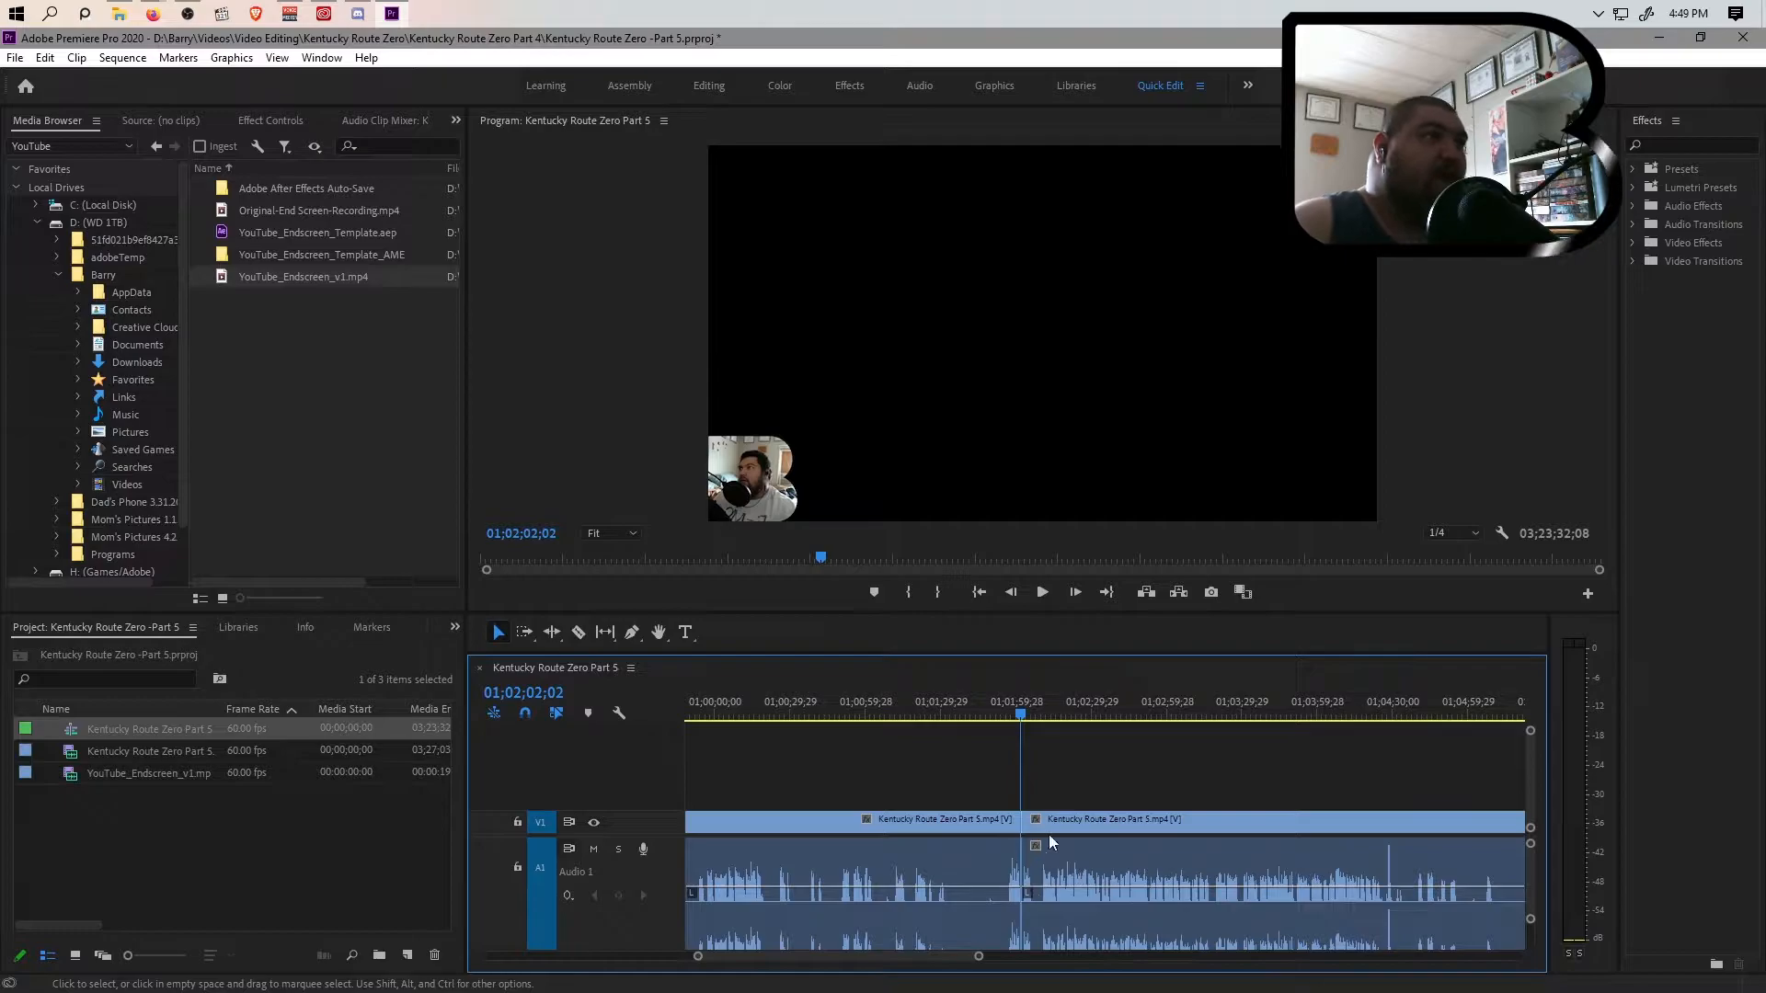
Move the clip after the latest cut further along the timeline, leaving a gap behind the already edited clips
{"action": "left_click", "coordinate": [1117, 851]}
{"action": "left_click_drag", "start_coordinate": [979, 956], "coordinate": [1330, 983]}
{"action": "left_click_drag", "start_coordinate": [1091, 880], "coordinate": [1155, 880]}
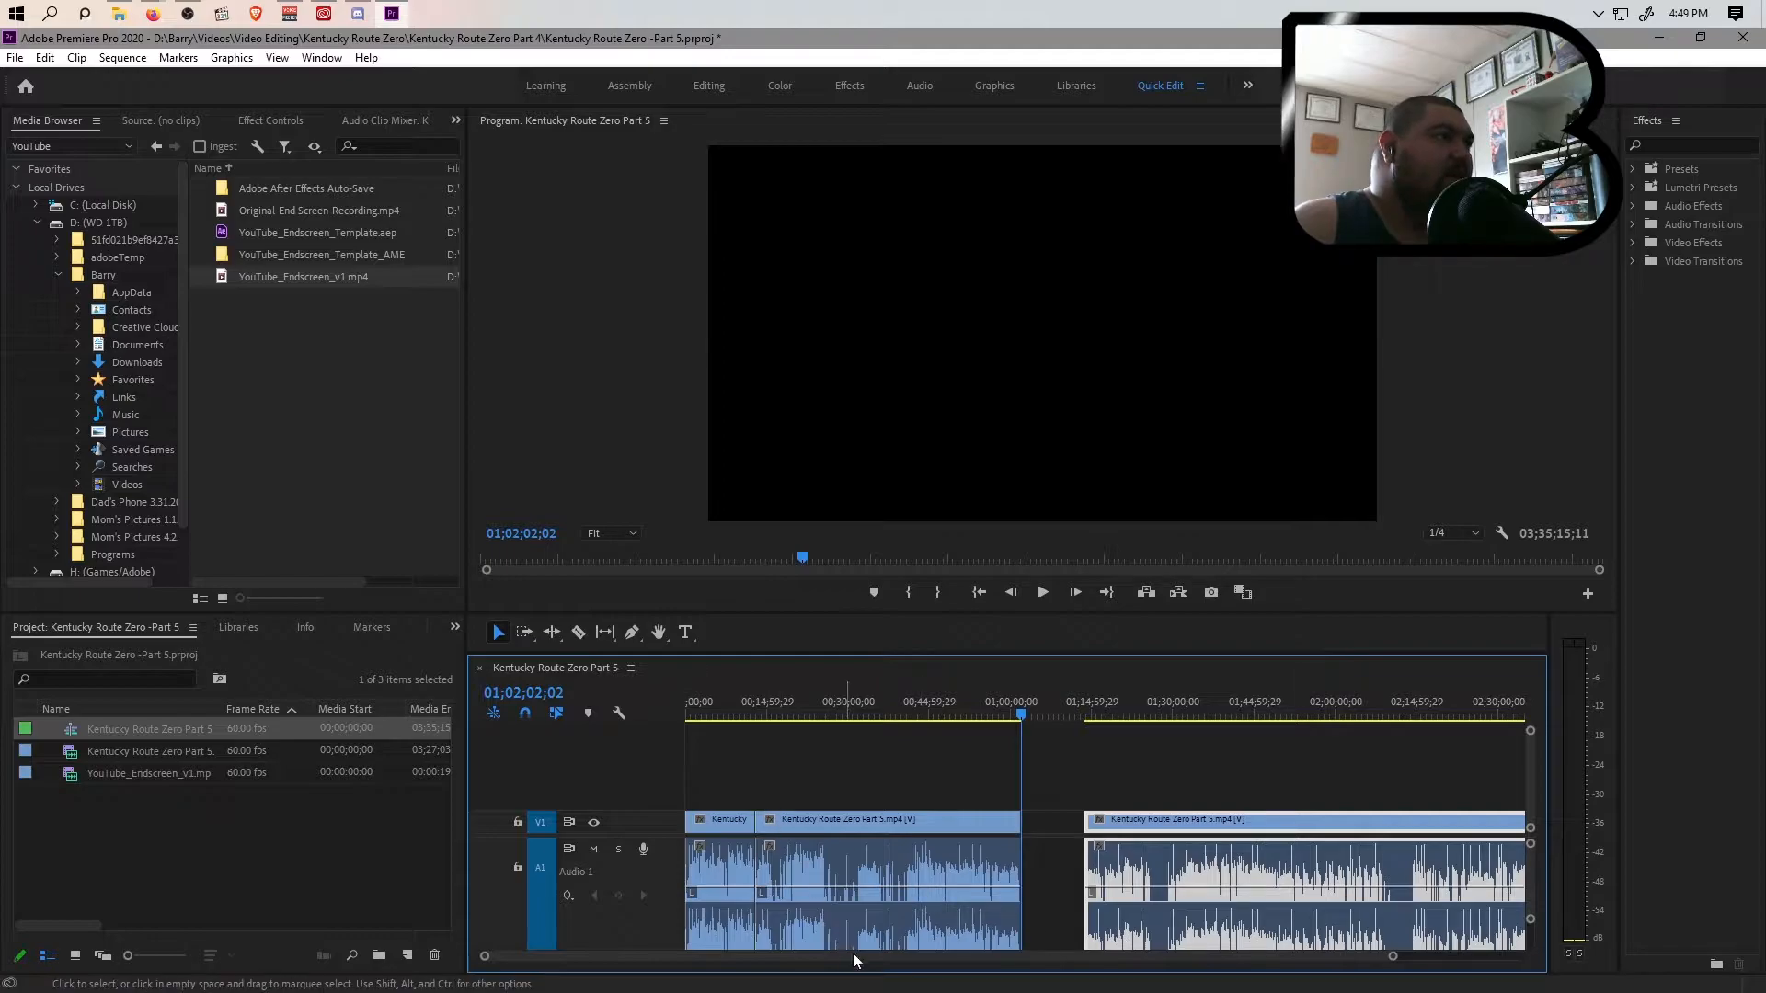
Give the two already edited clips before the gap a Green label
{"action": "left_click", "coordinate": [969, 899]}
{"action": "left_click", "coordinate": [740, 854]}
{"action": "left_click_drag", "start_coordinate": [723, 782], "coordinate": [881, 917]}
{"action": "right_click", "coordinate": [852, 878]}
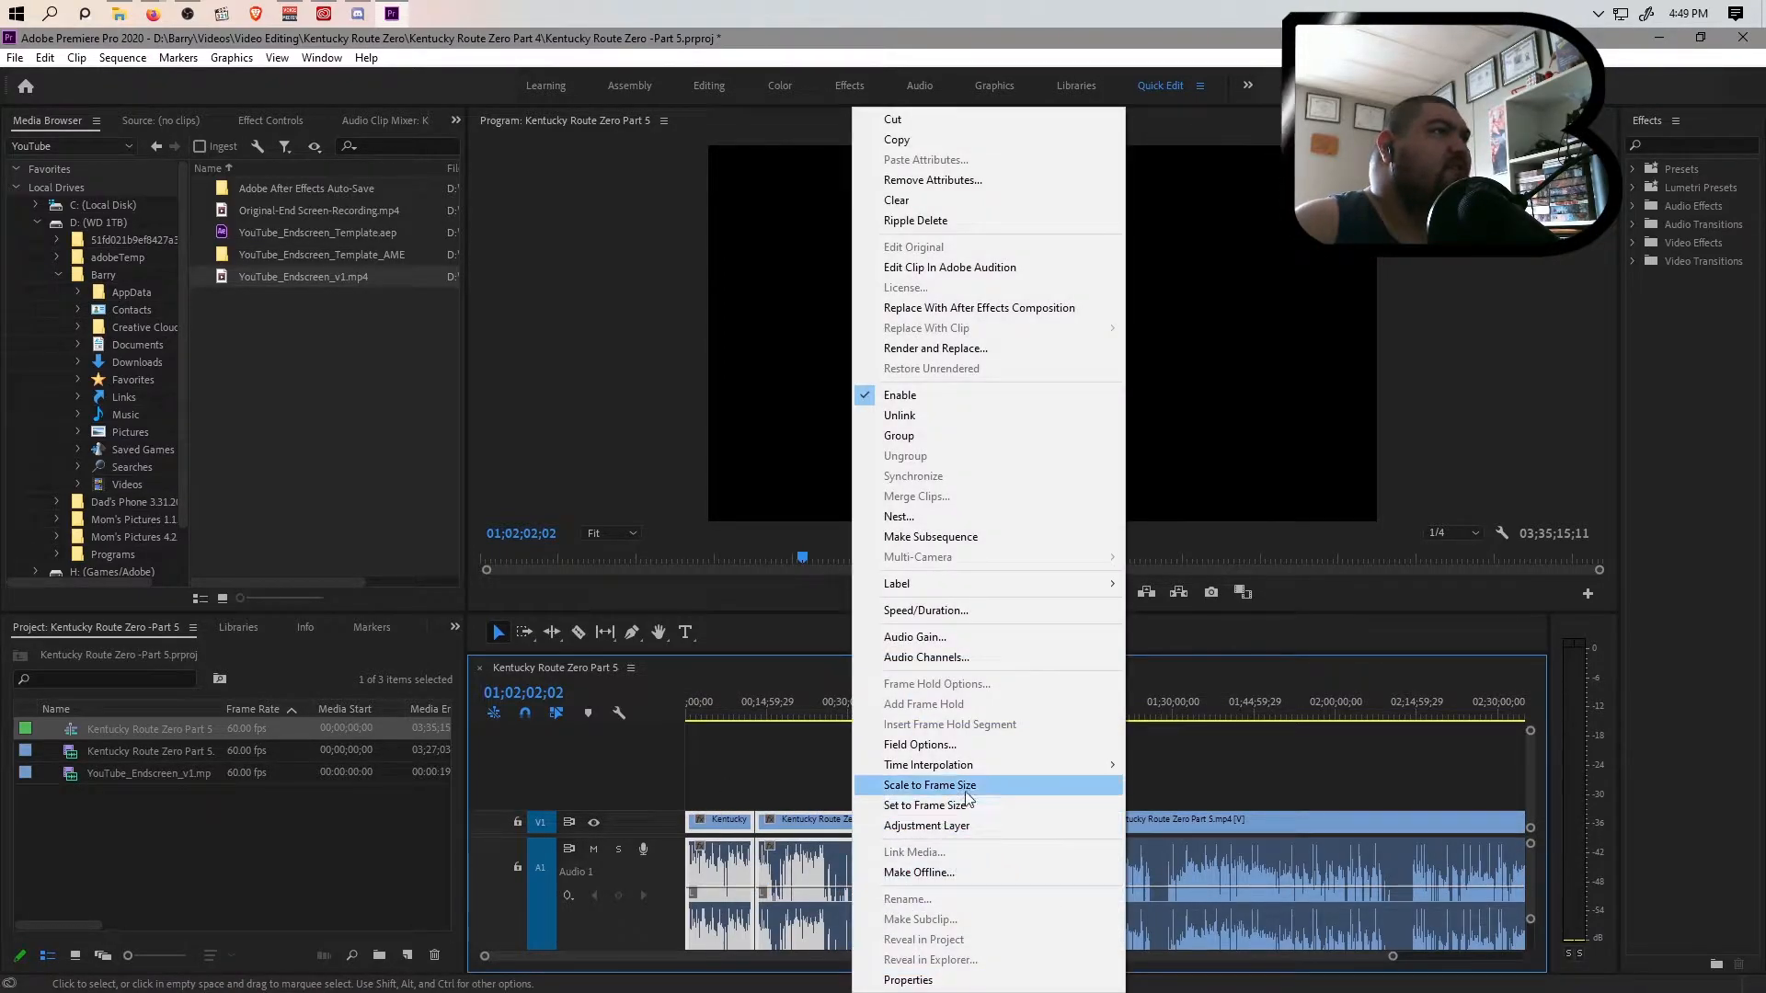
{"action": "mouse_move", "coordinate": [991, 583]}
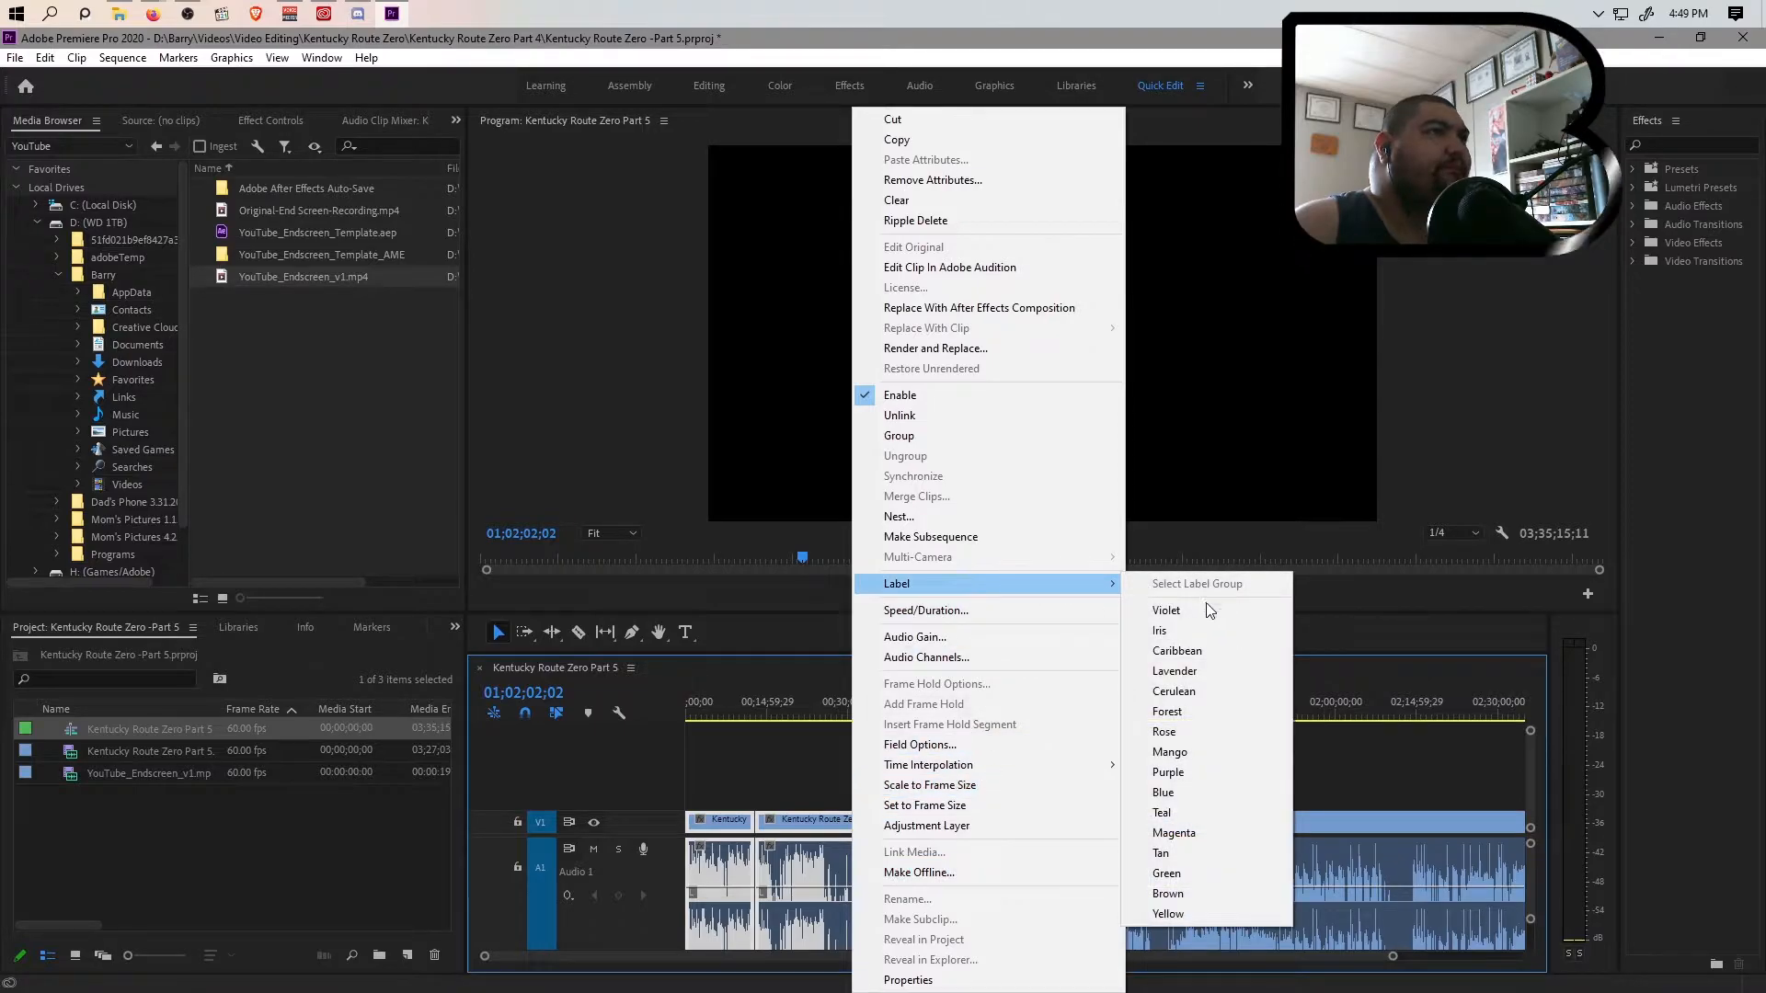
{"action": "left_click", "coordinate": [1186, 871]}
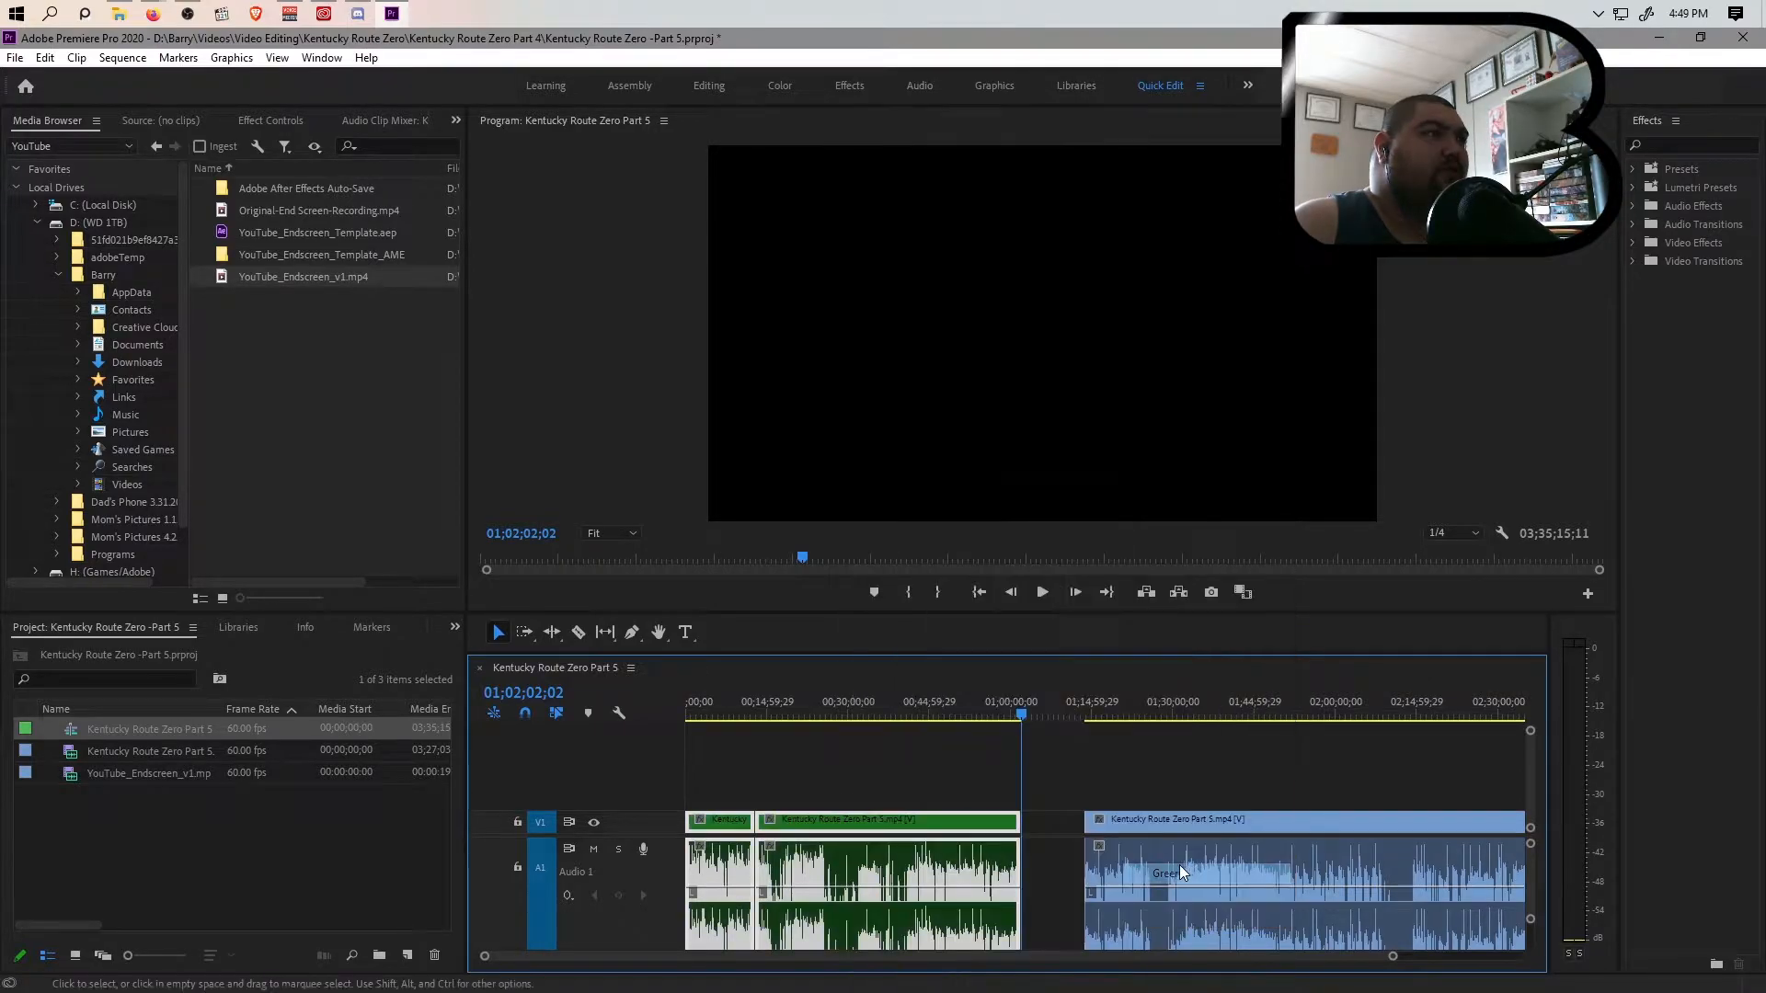
Move the remaining clip back against the end of the green clips to close the gap
{"action": "left_click", "coordinate": [1036, 860]}
{"action": "left_click_drag", "start_coordinate": [1045, 959], "coordinate": [1155, 964]}
{"action": "left_click", "coordinate": [805, 818]}
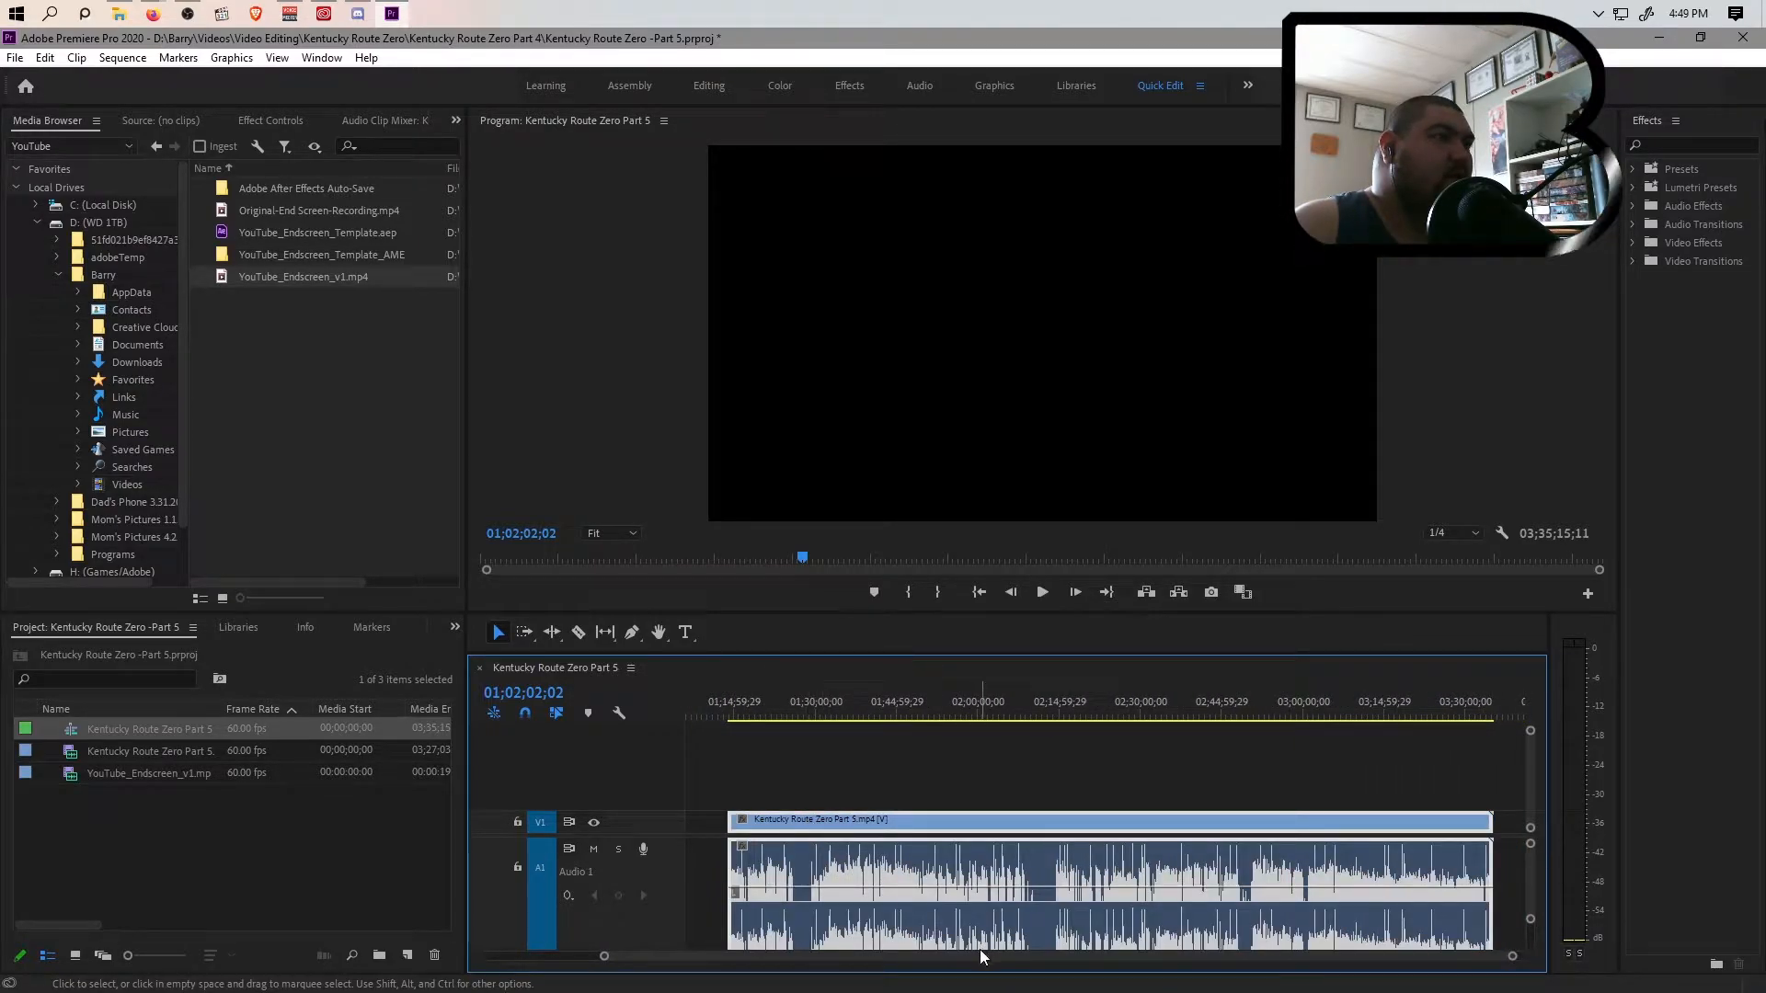
{"action": "left_click_drag", "start_coordinate": [979, 956], "coordinate": [936, 962]}
{"action": "left_click_drag", "start_coordinate": [940, 816], "coordinate": [887, 828]}
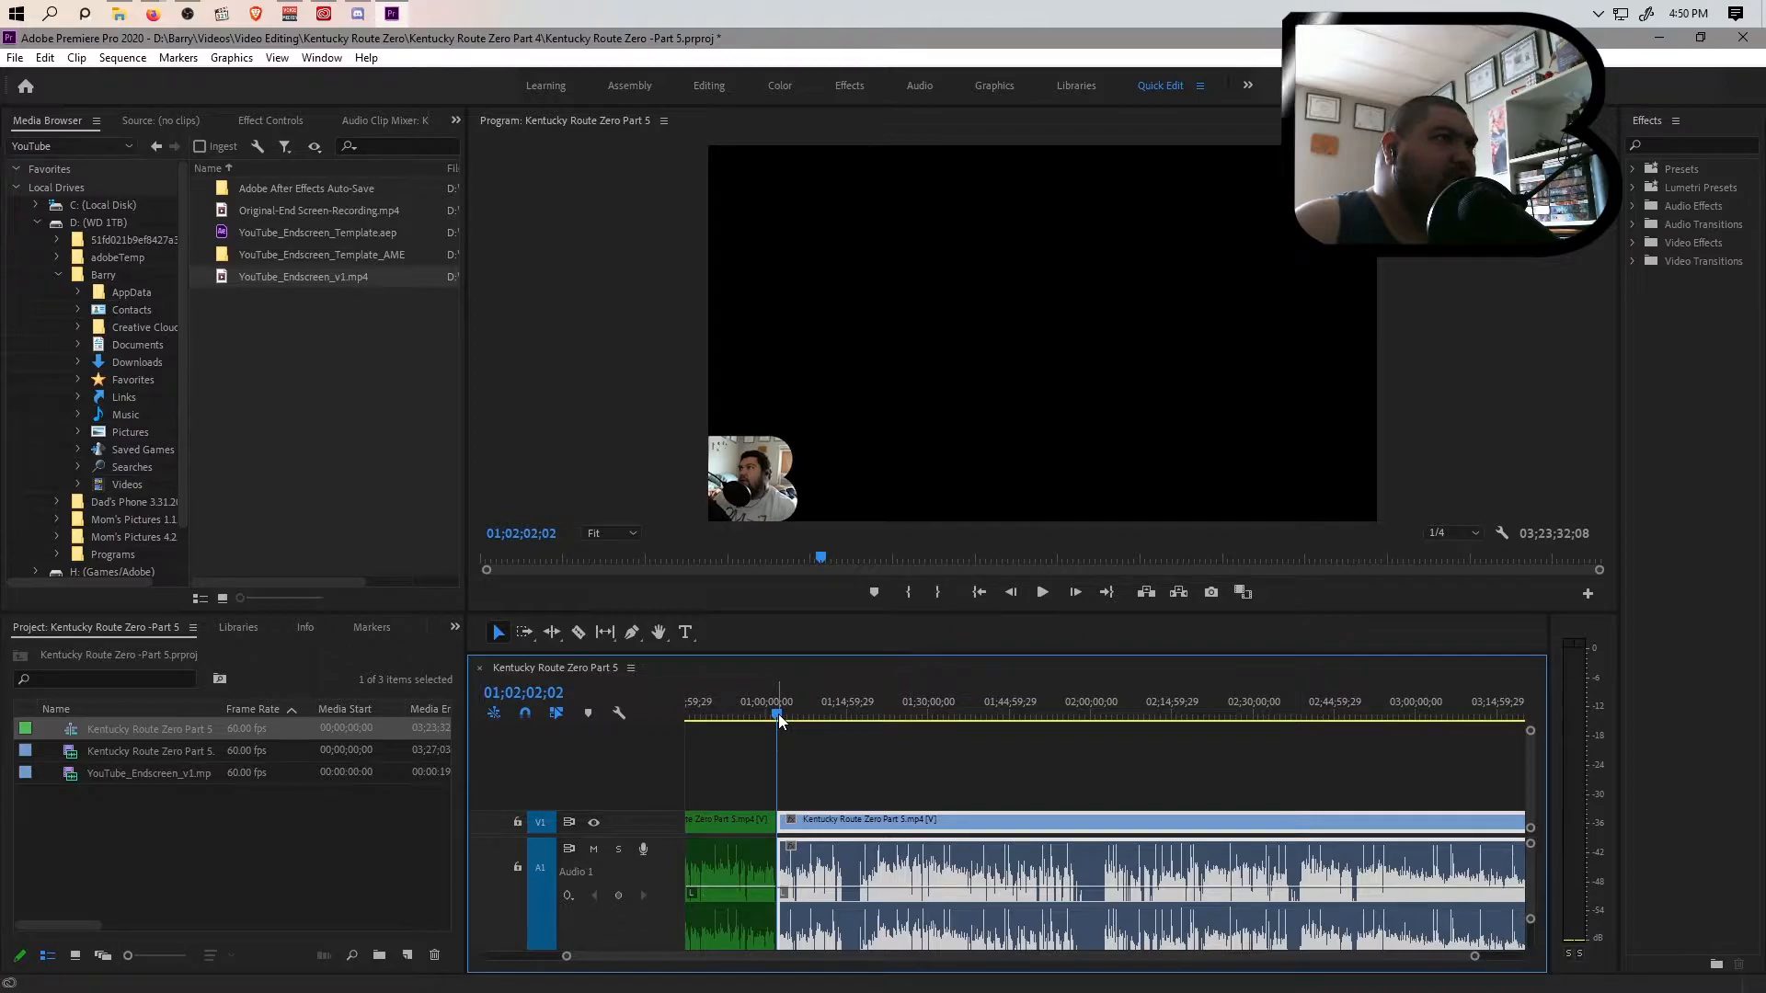
Examine the footage leading up to the BRB screen, from about 01;13;17 to 01;13;42, for the start of the interruption
{"action": "left_click", "coordinate": [848, 715]}
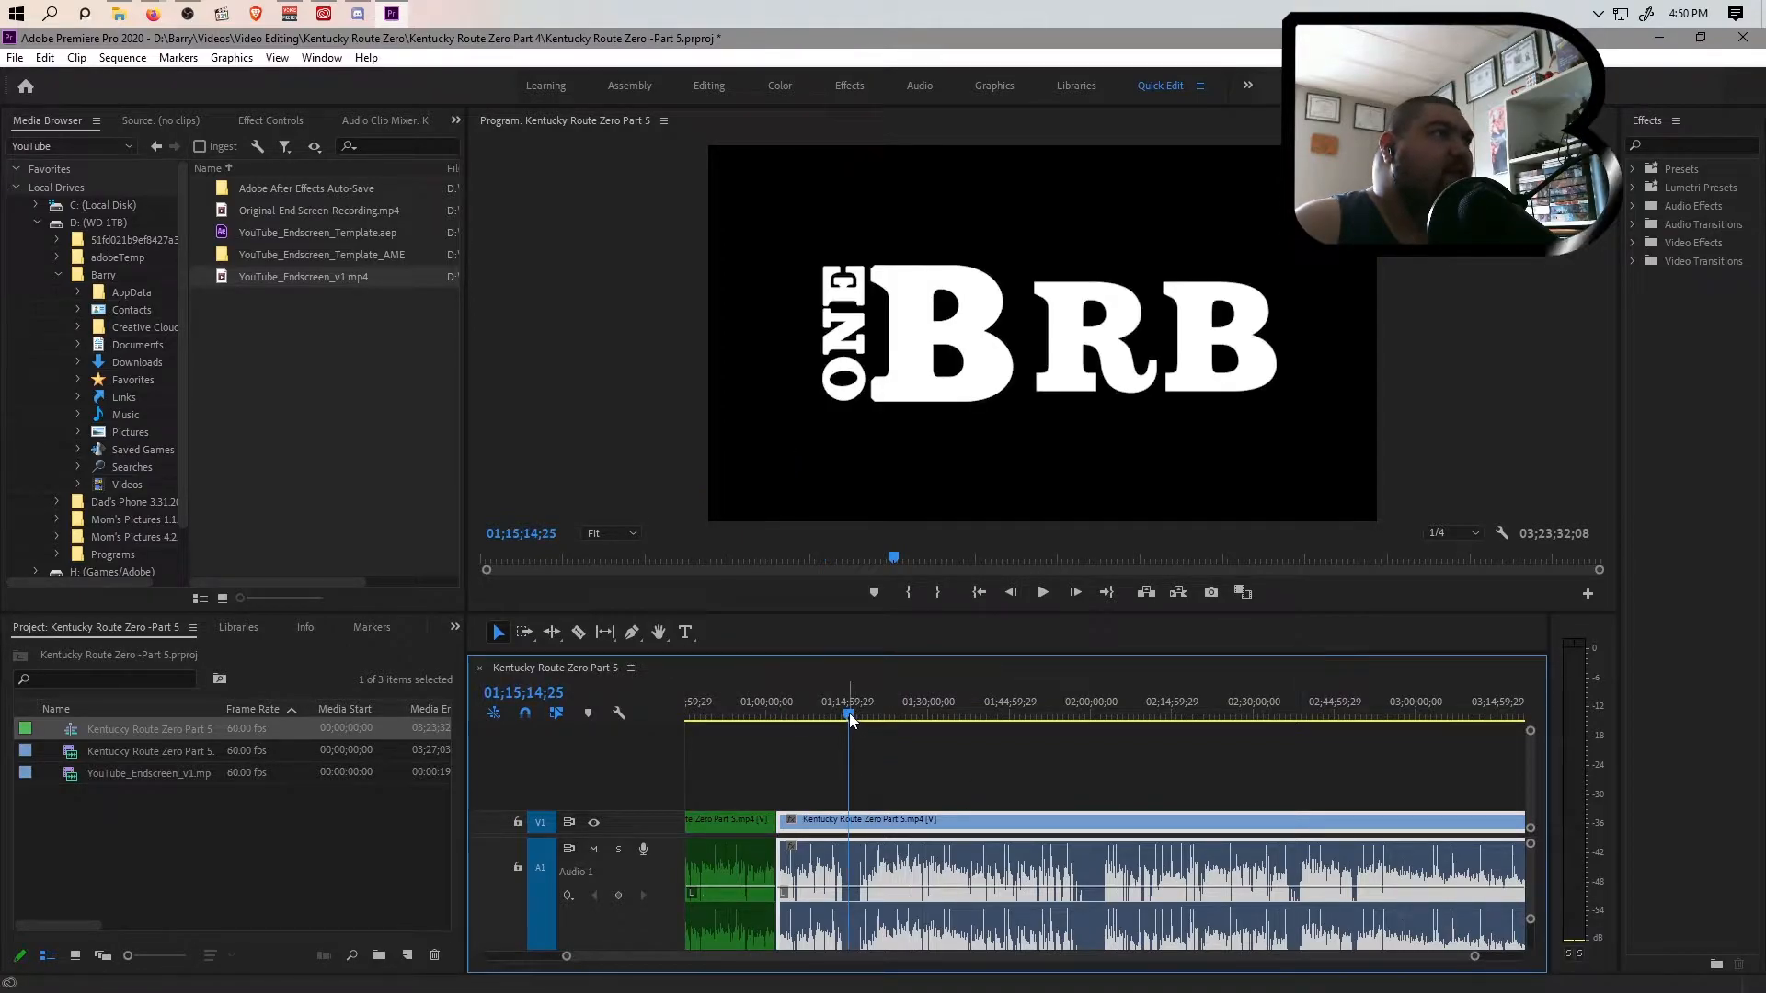
{"action": "left_click_drag", "start_coordinate": [848, 714], "coordinate": [836, 713]}
{"action": "key", "text": "space"}
{"action": "left_click_drag", "start_coordinate": [1474, 959], "coordinate": [1189, 956]}
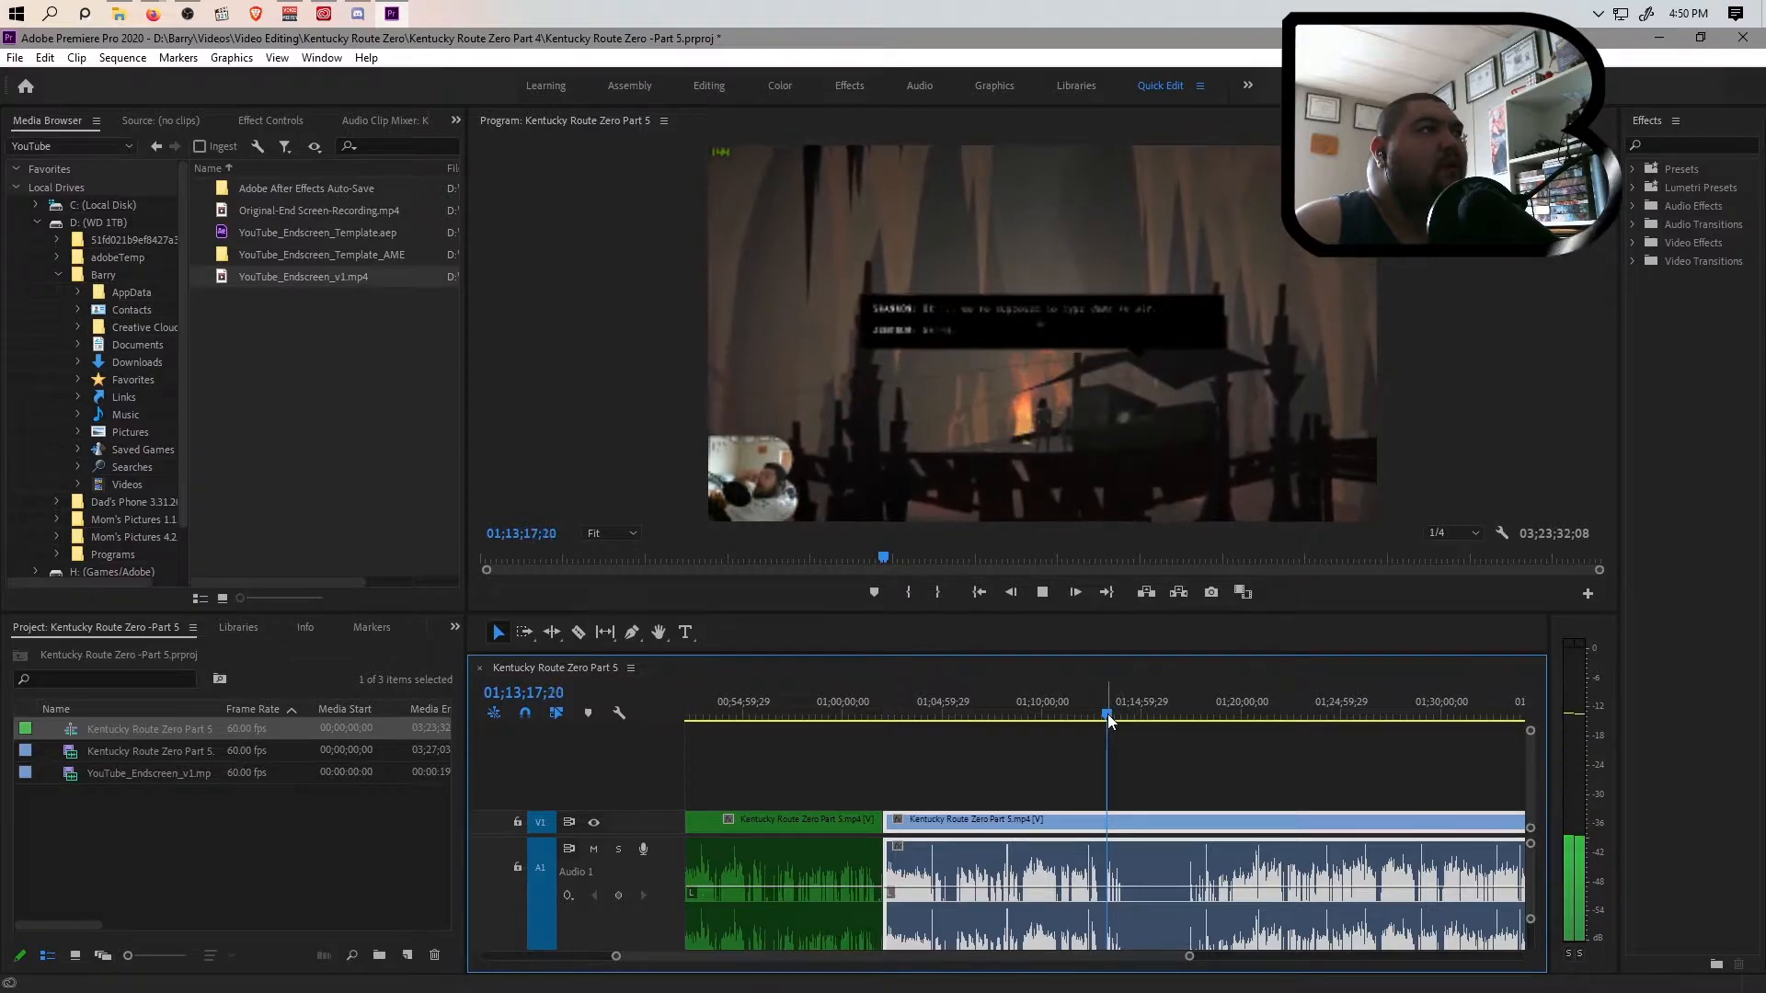
{"action": "left_click_drag", "start_coordinate": [1108, 714], "coordinate": [1113, 714]}
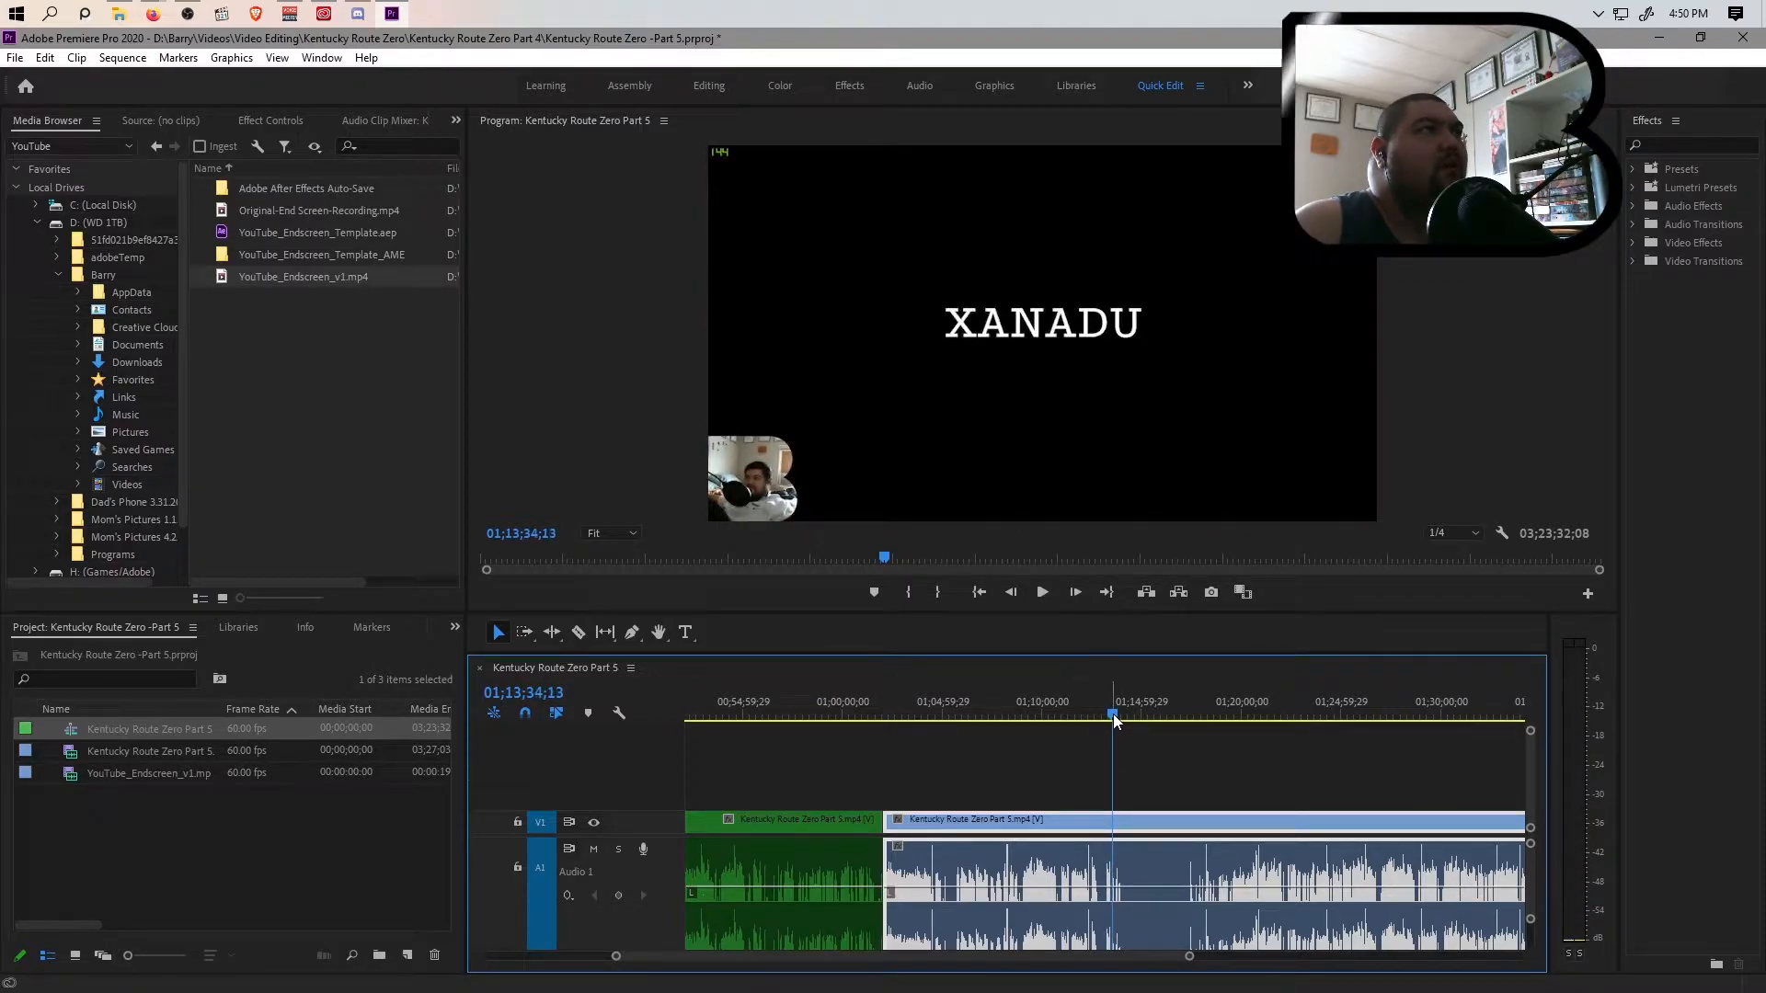
{"action": "key", "text": "space"}
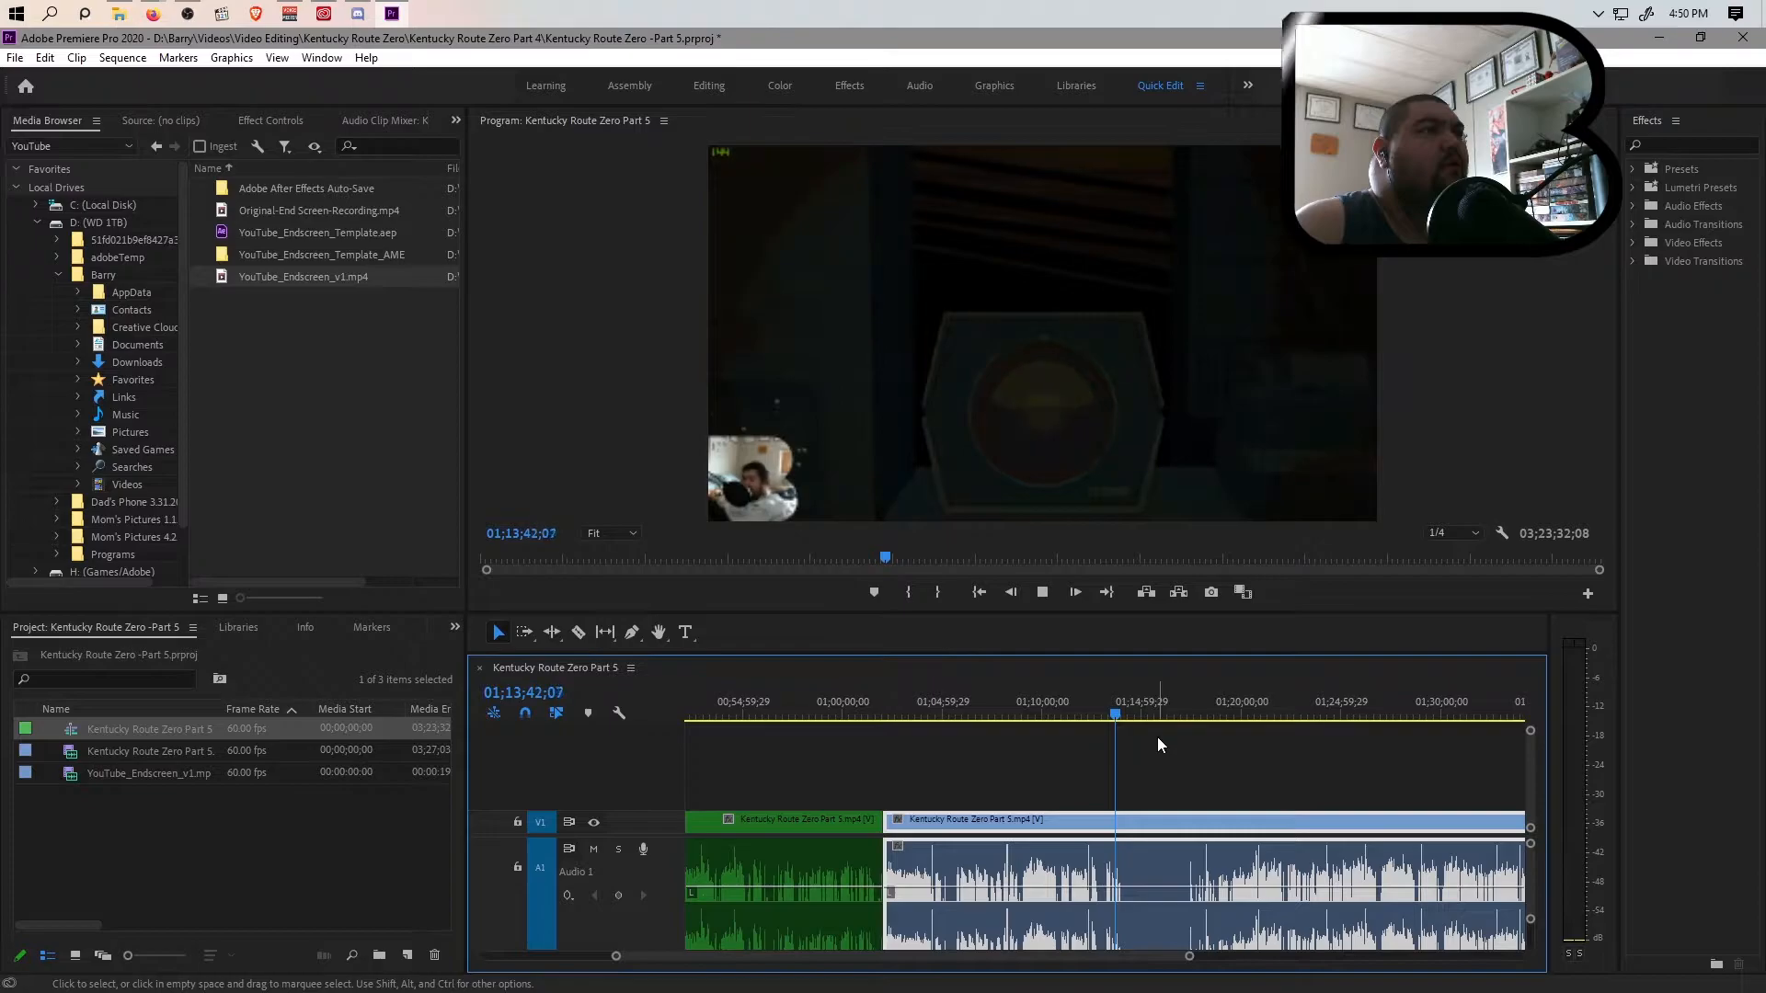
{"action": "key", "text": "space"}
Replay from about 01;13;37 and split the clip at 01;13;42;12, before the BRB interruption
{"action": "left_click", "coordinate": [1112, 713]}
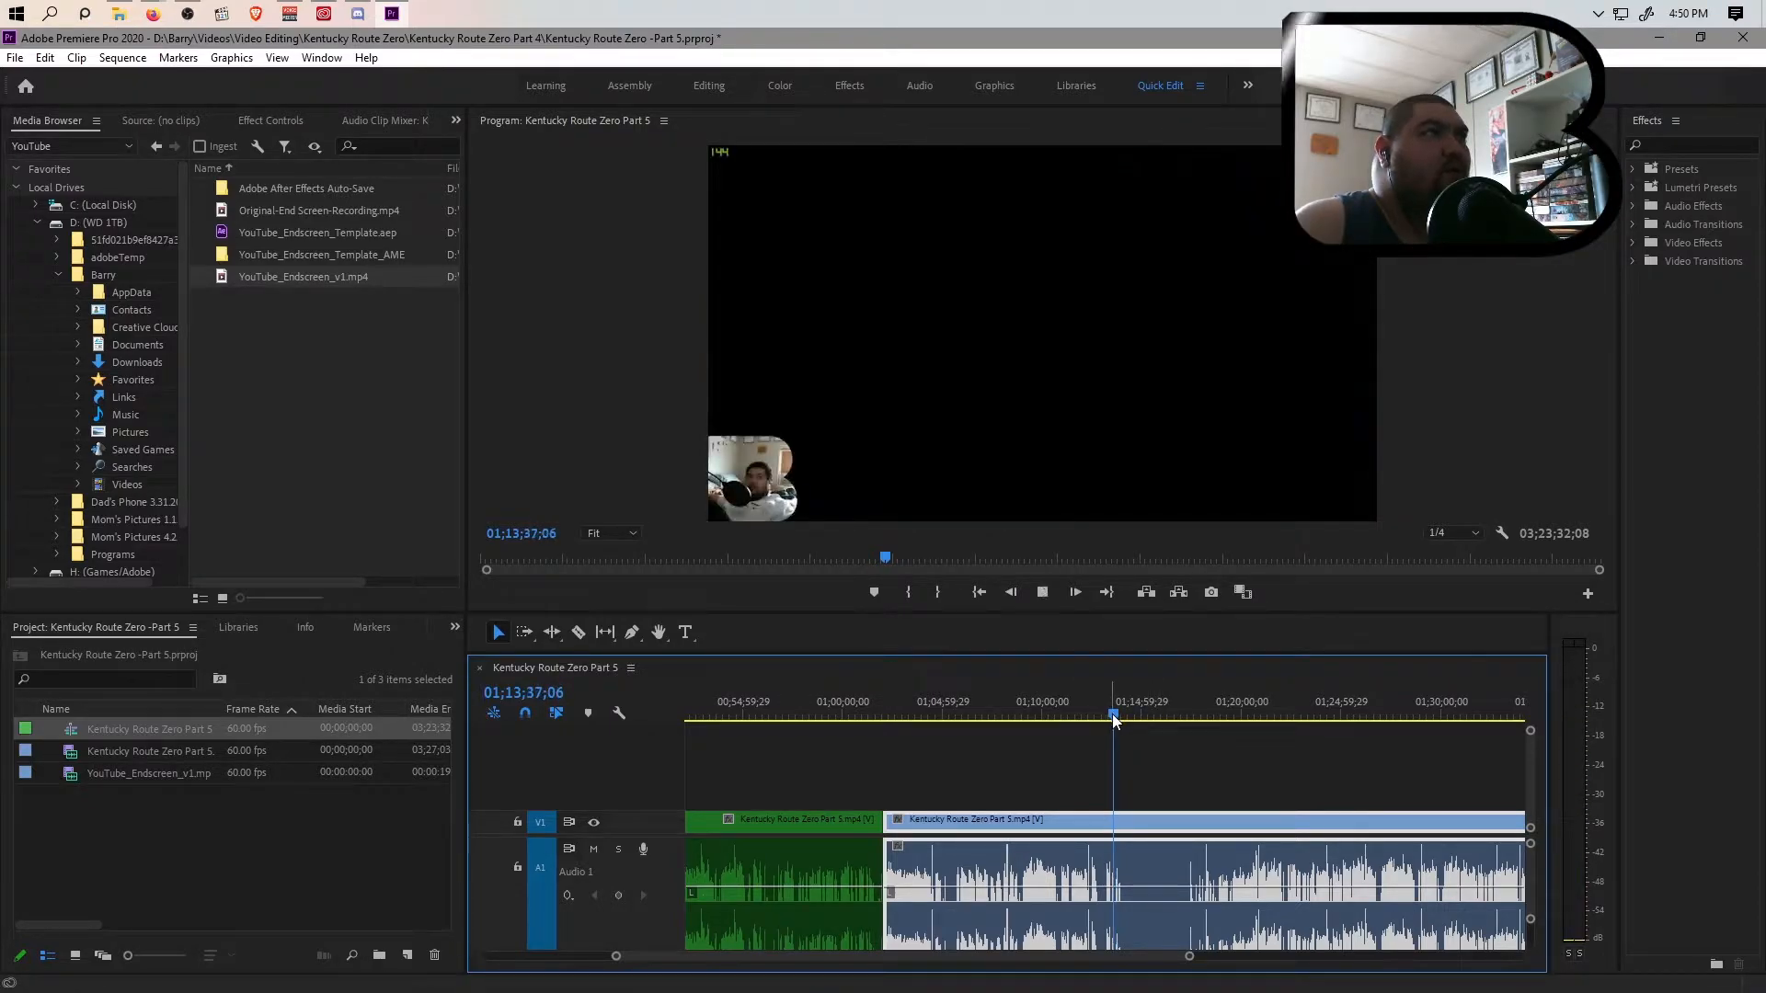
{"action": "key", "text": "space"}
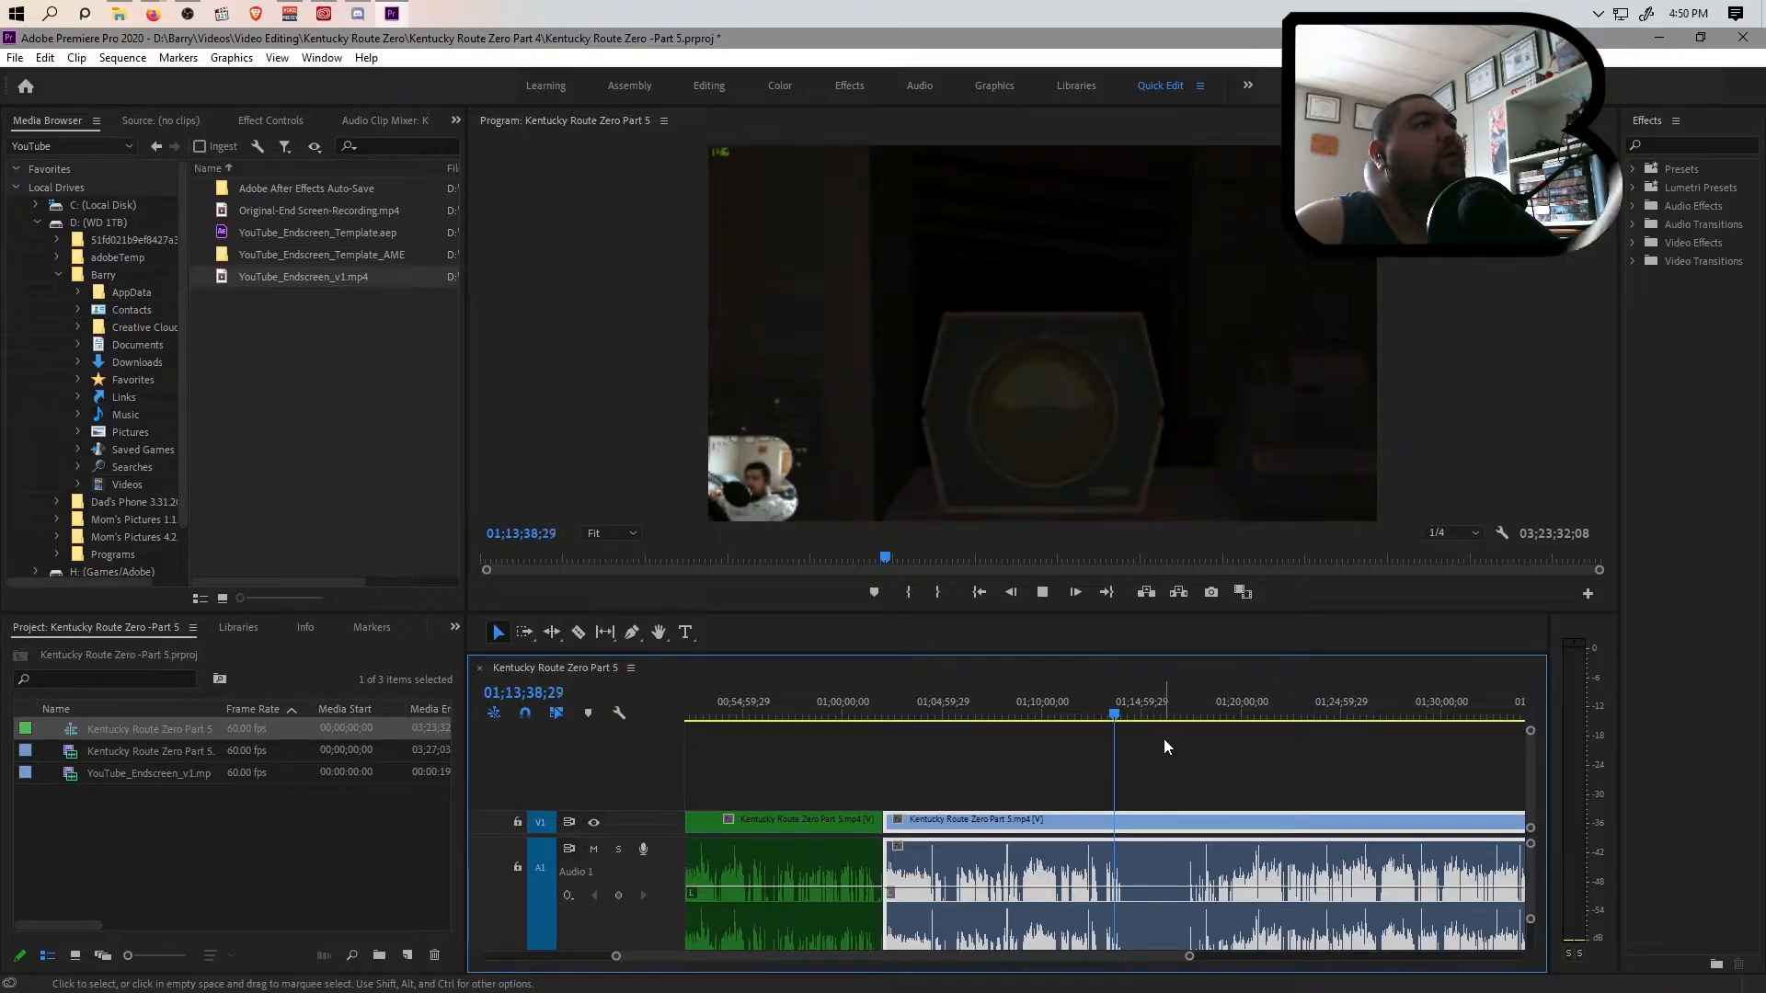
{"action": "key", "text": "space"}
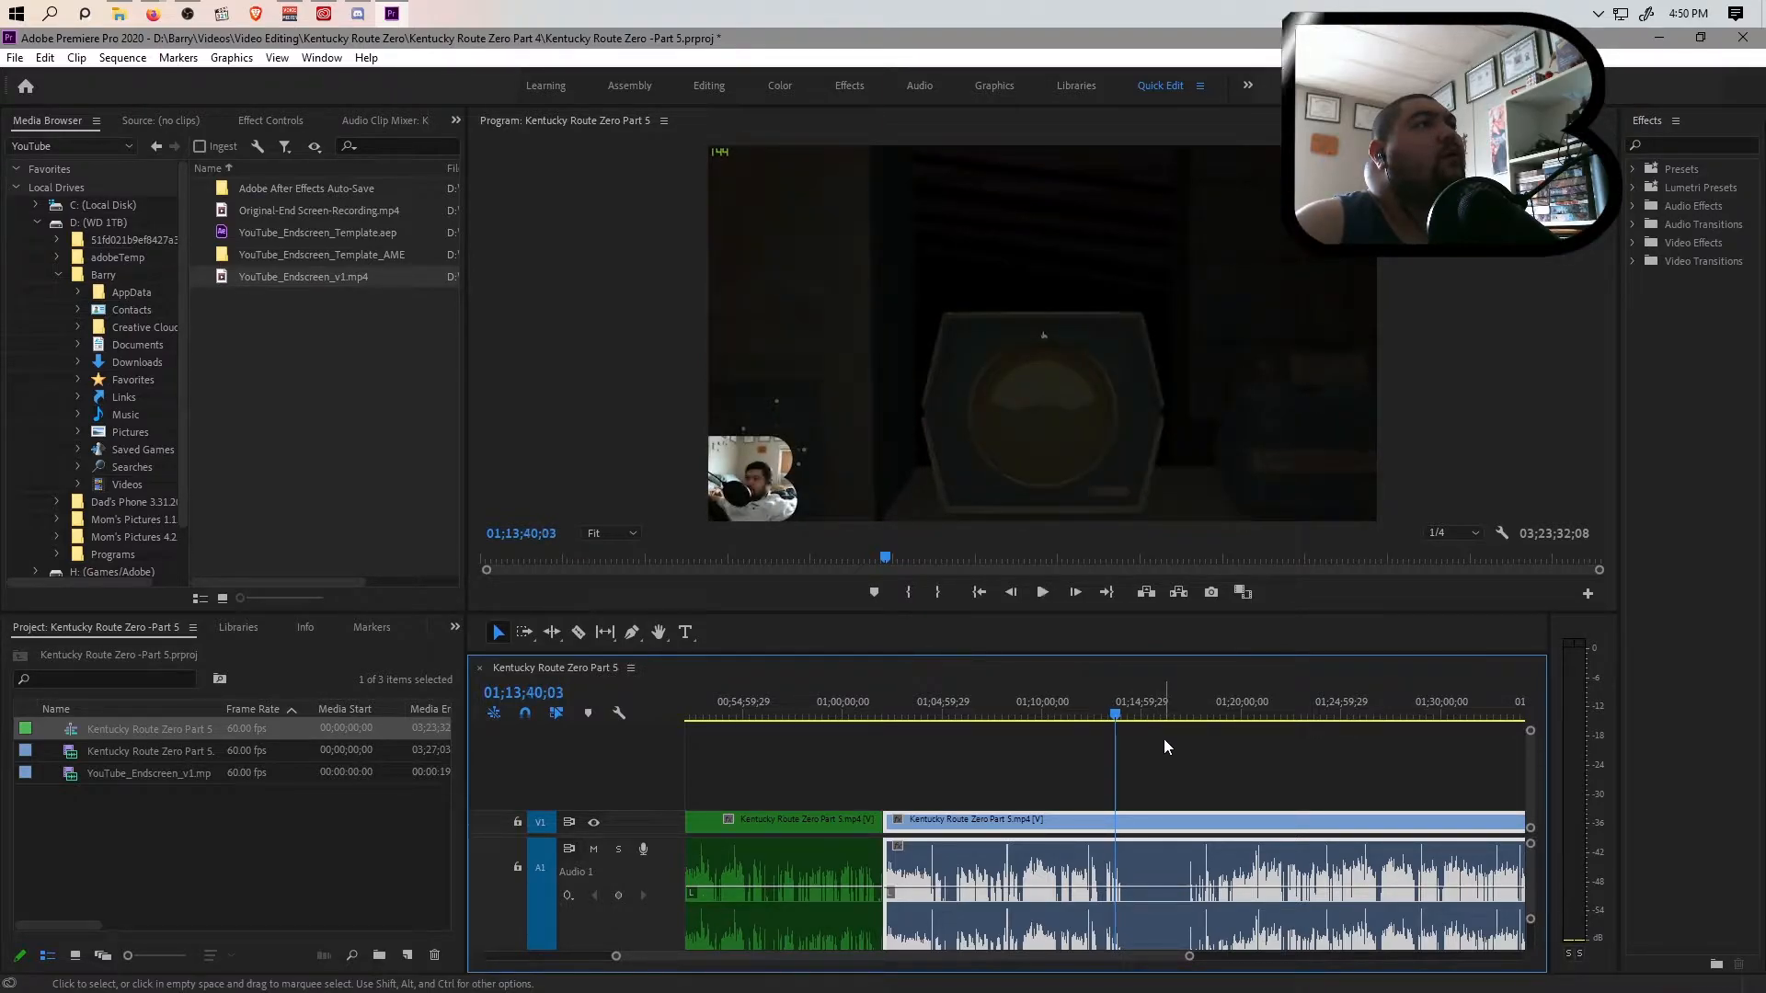
{"action": "key", "text": "space"}
{"action": "key", "text": "space"}
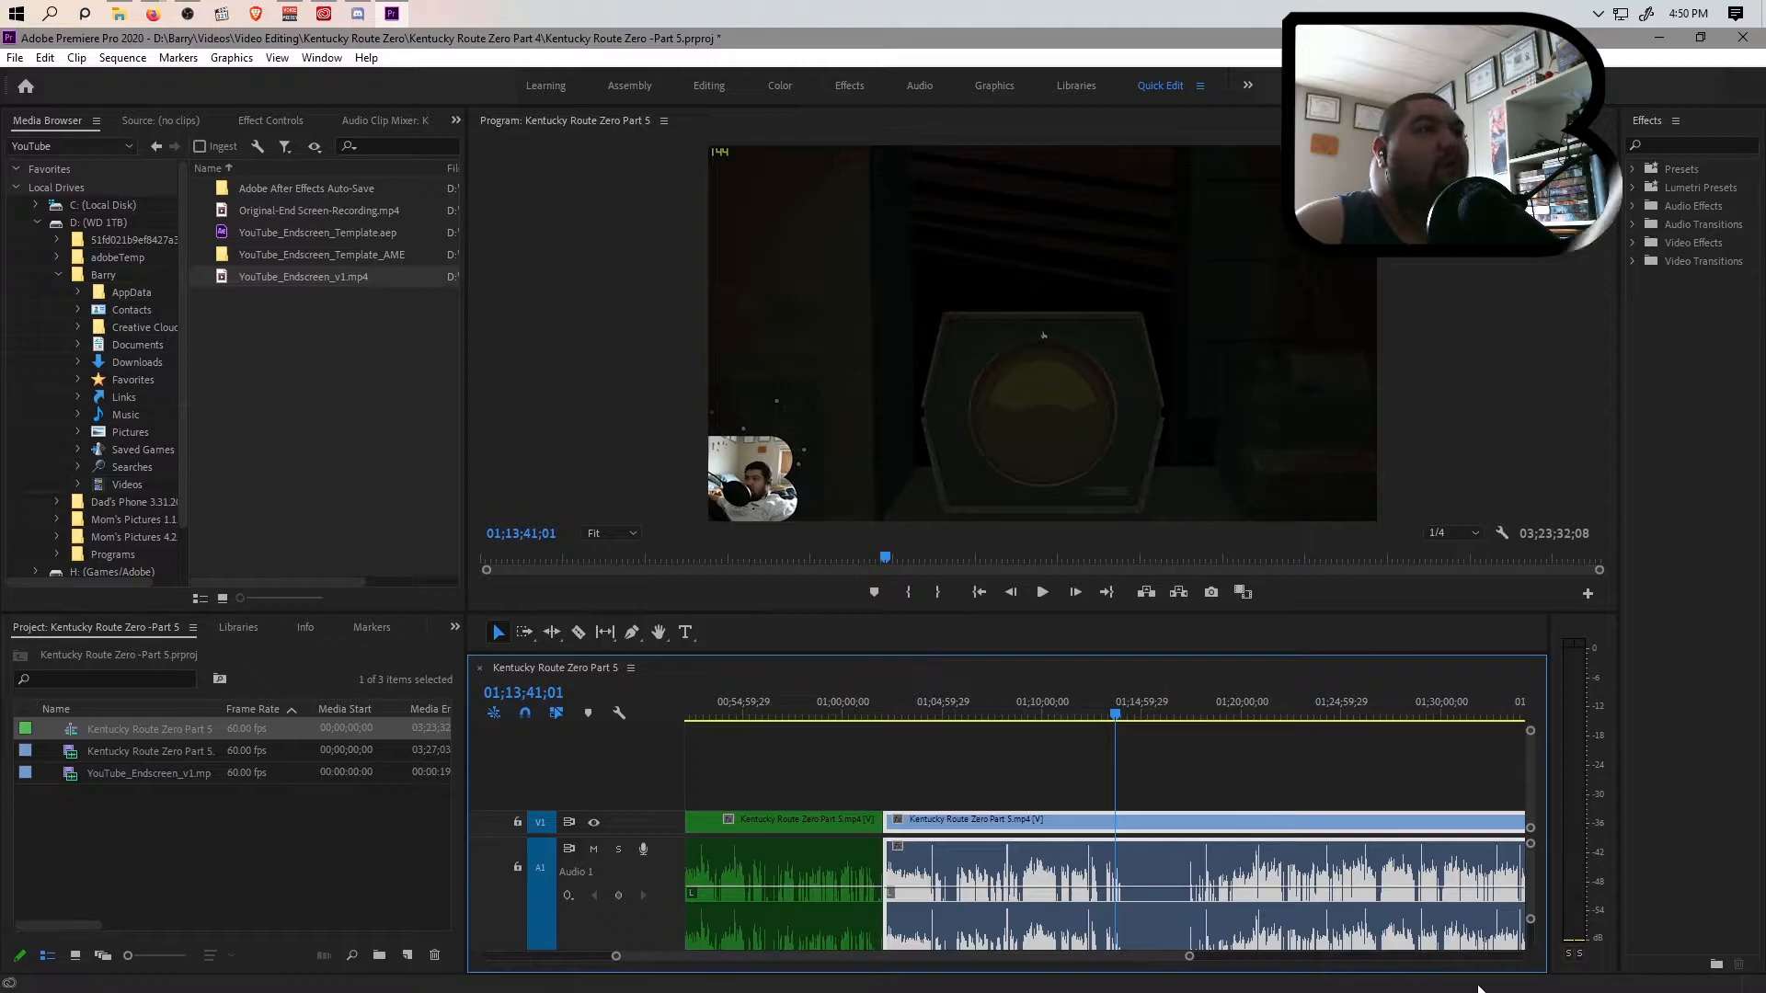
{"action": "left_click_drag", "start_coordinate": [1192, 960], "coordinate": [1051, 961]}
{"action": "key", "text": "space"}
{"action": "key", "text": "space"}
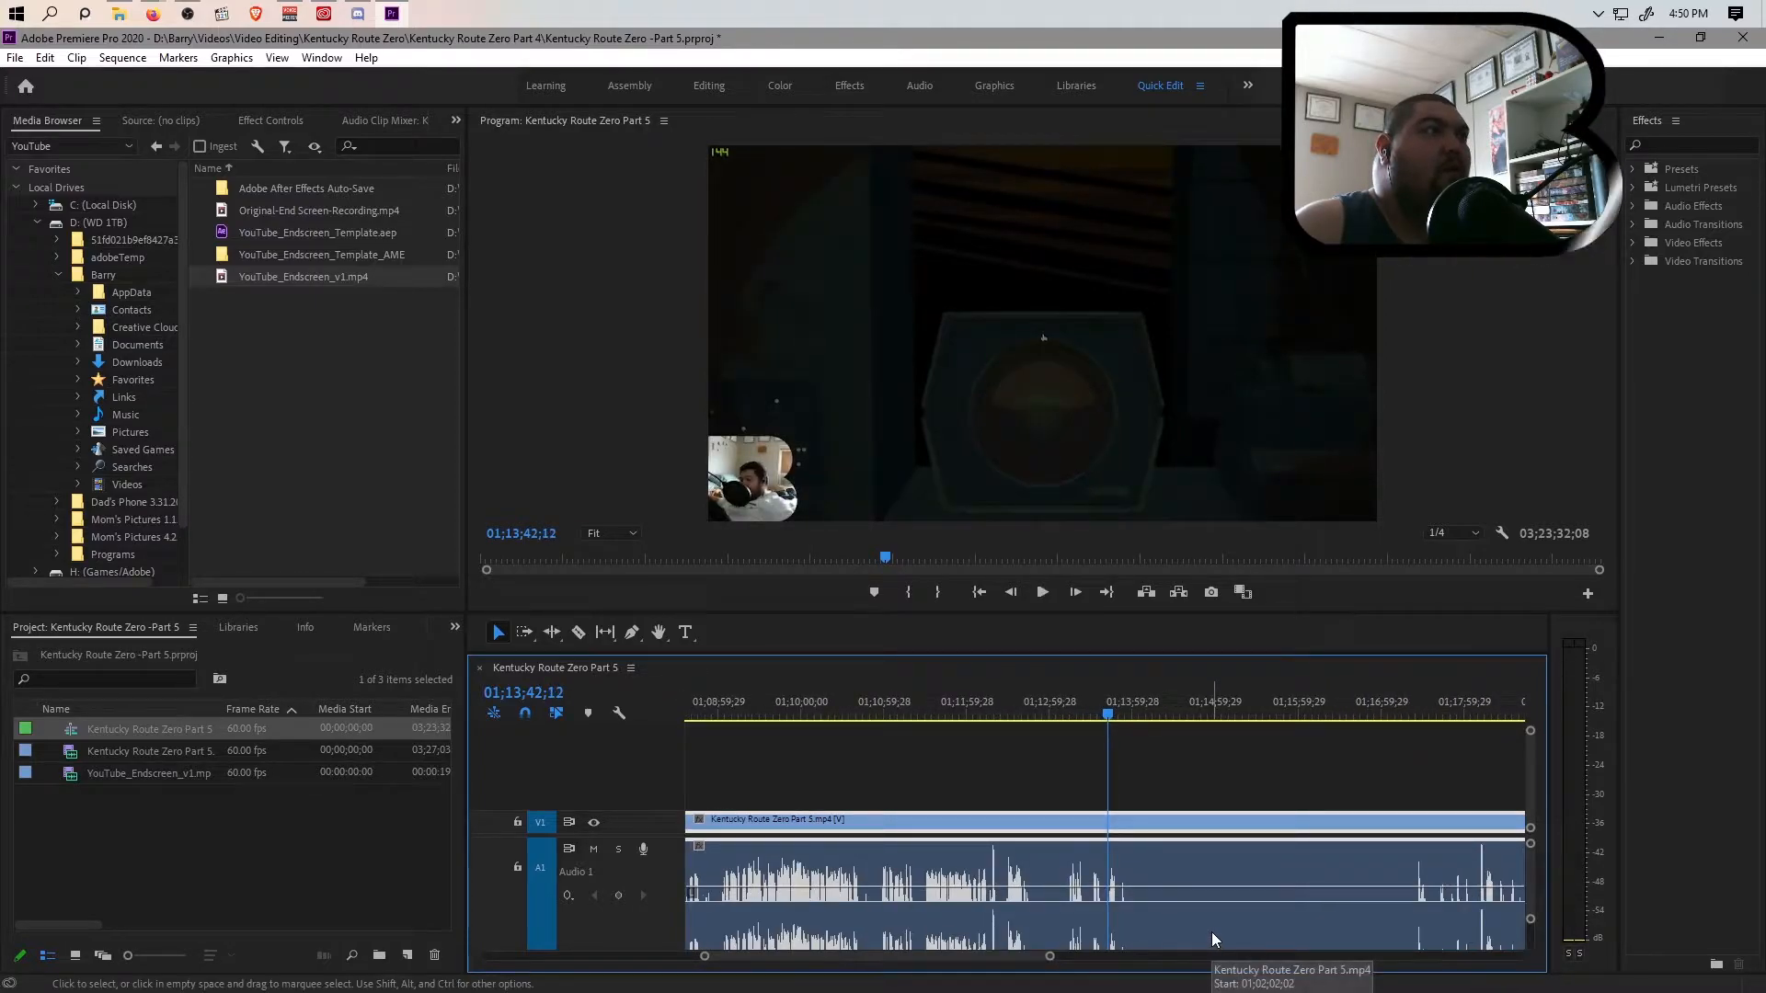
{"action": "key", "text": "ctrl+k"}
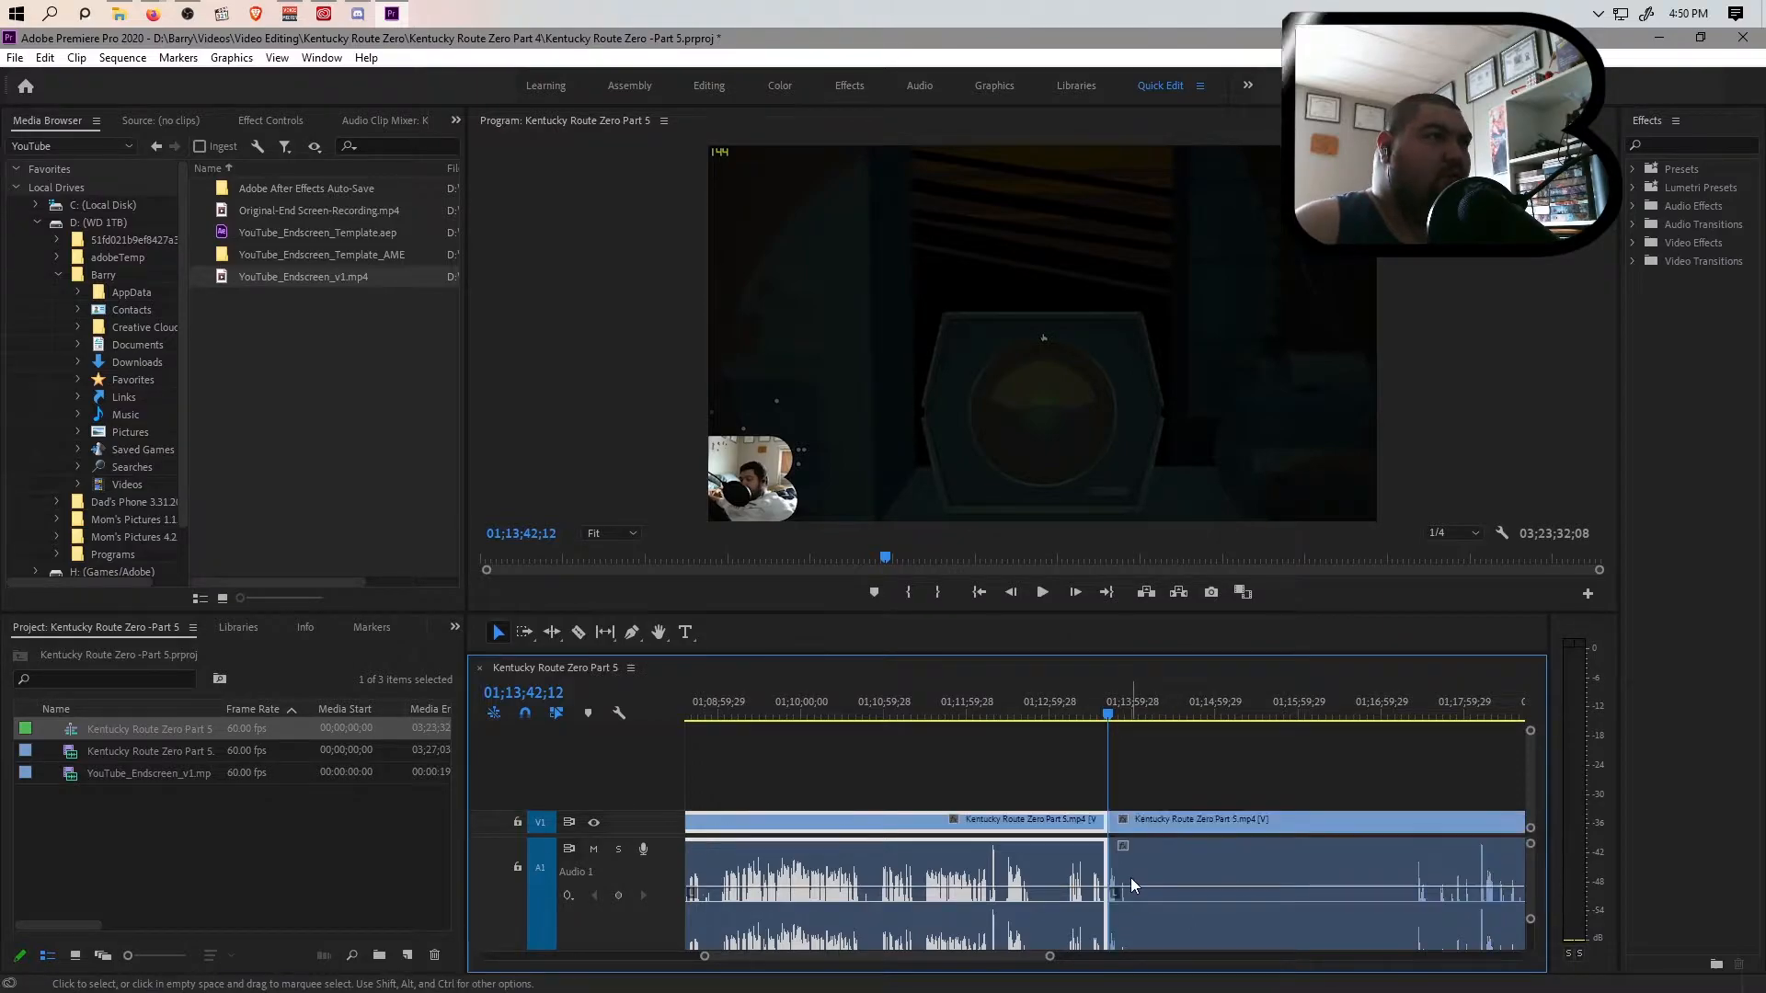
Split the clip at 01;17;32;19, where the gameplay resumes, ripple delete the BRB section between the cuts and play the join
{"action": "left_click_drag", "start_coordinate": [1419, 717], "coordinate": [1420, 720]}
{"action": "key", "text": "space"}
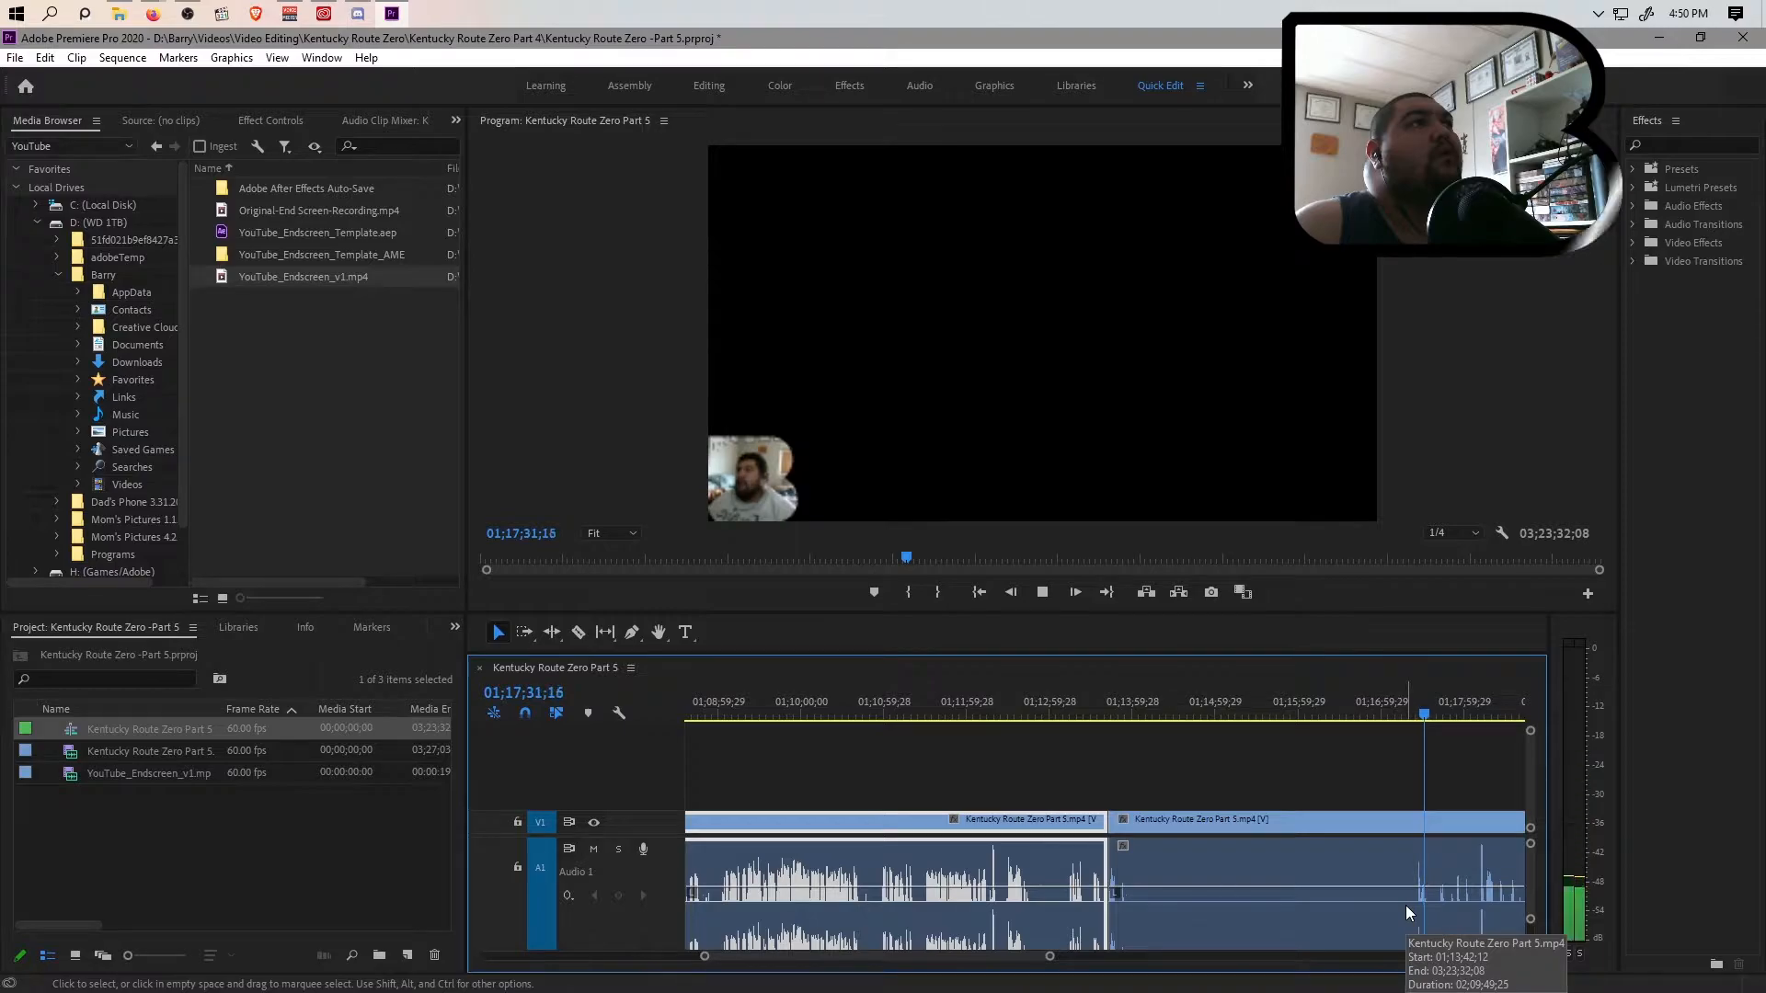
{"action": "key", "text": "space"}
{"action": "key", "text": "ctrl+k"}
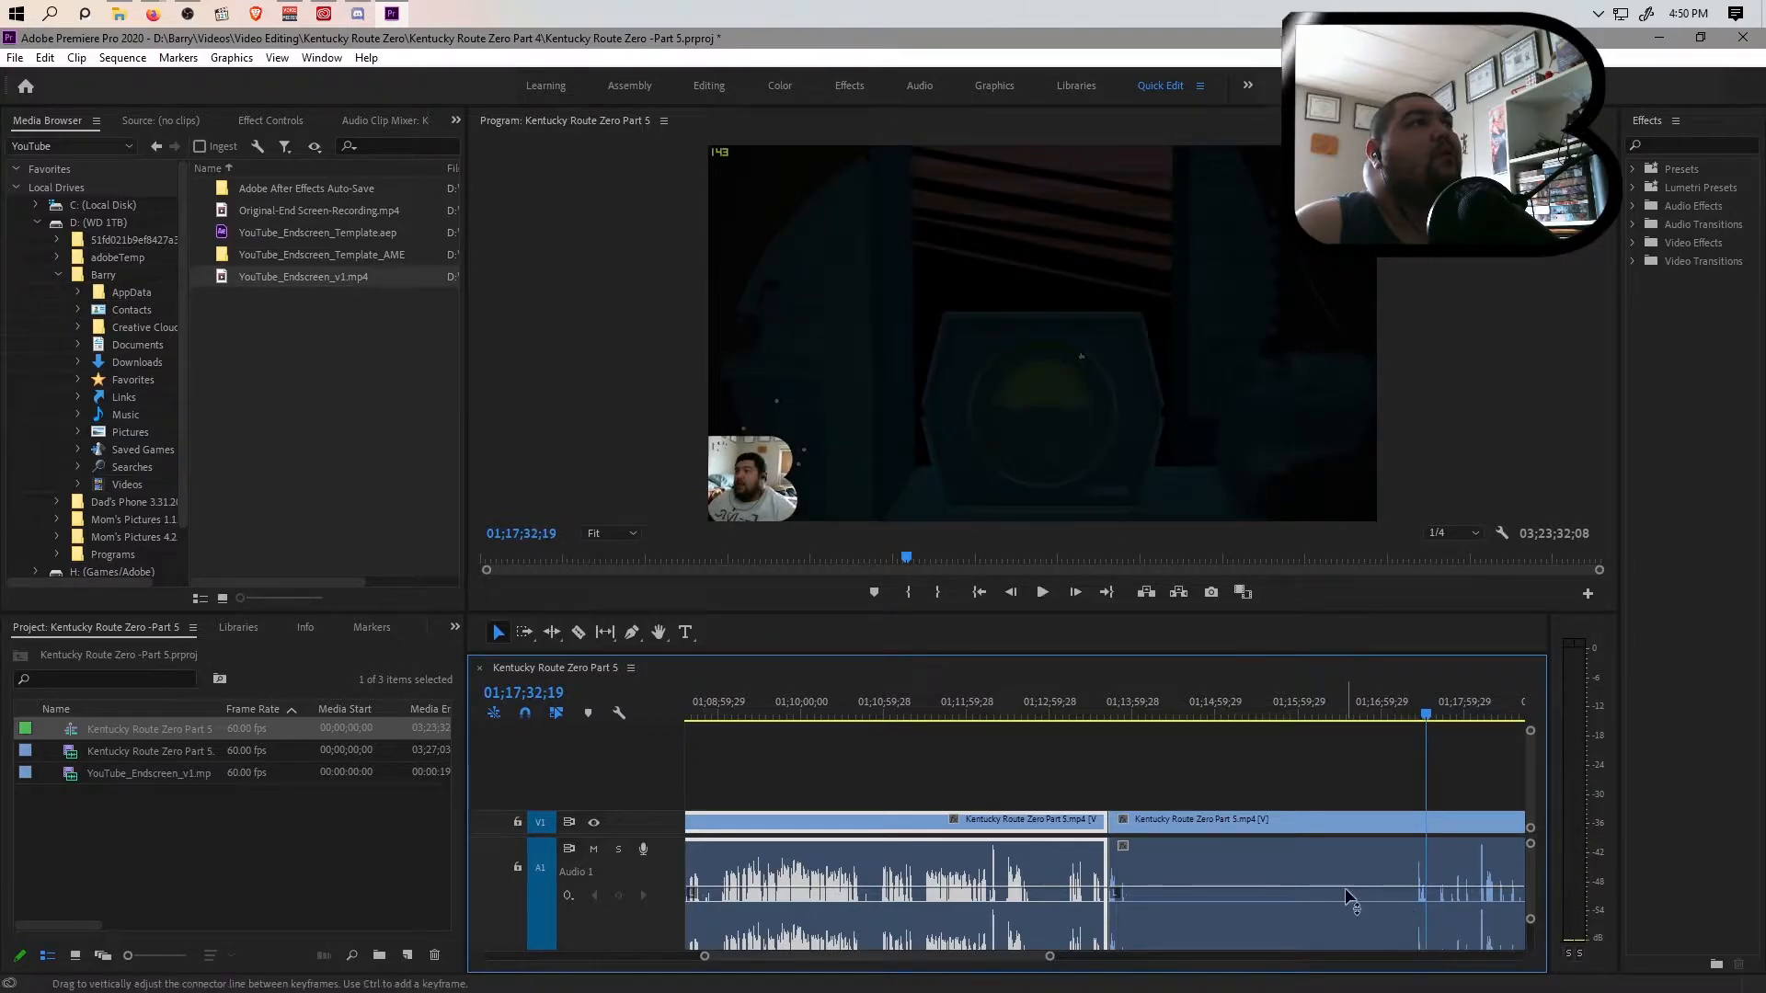
{"action": "left_click", "coordinate": [1338, 896]}
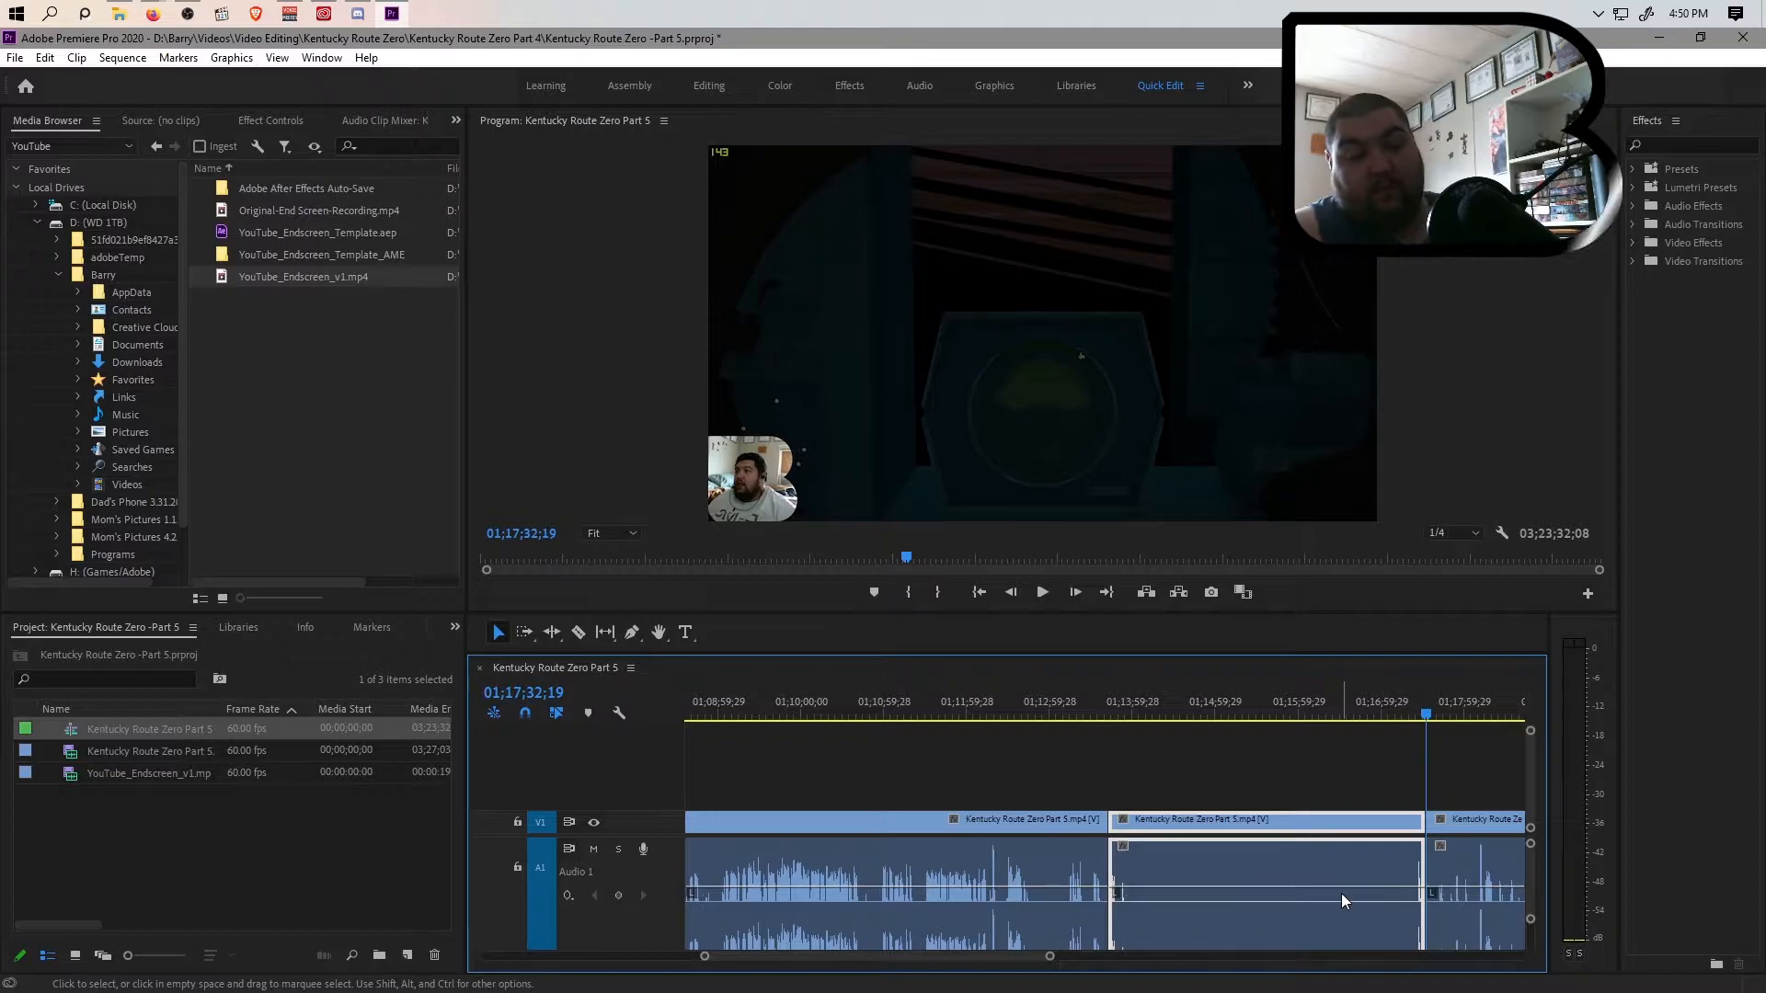
{"action": "key", "text": "q"}
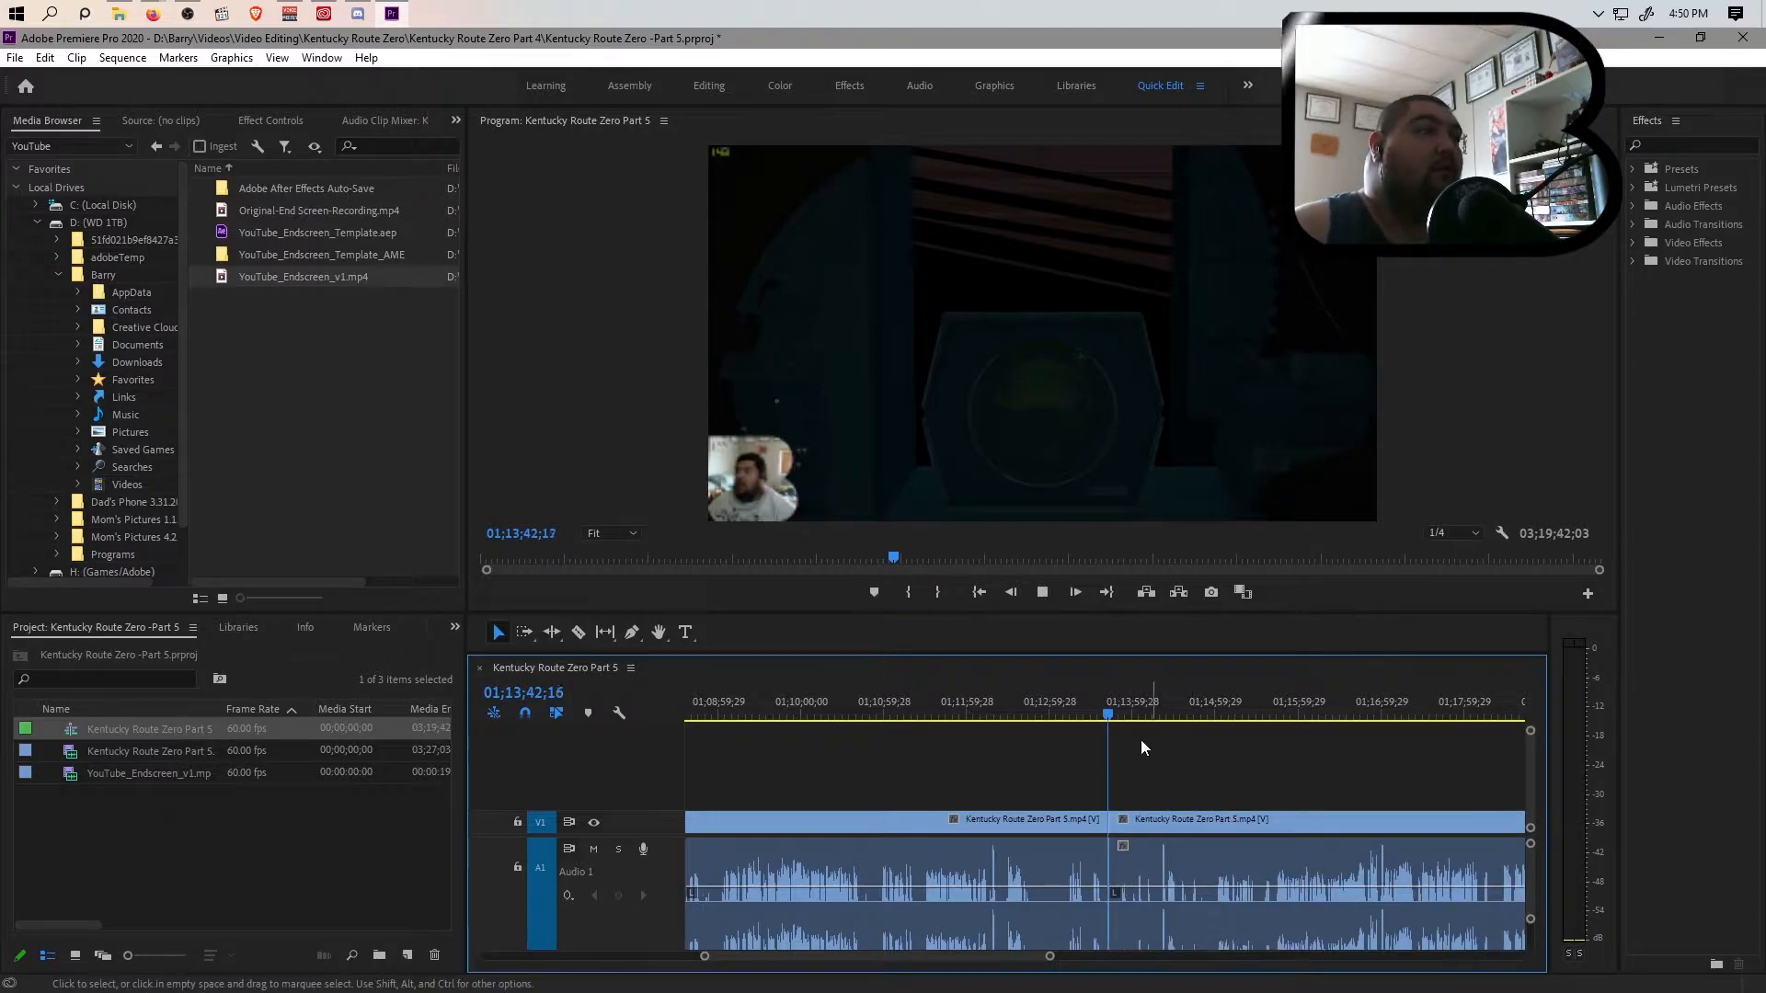
Scan the remaining footage up to about 02;05;10 for further interruptions, playing the muted passage near 01;22;55 and the part around 02;05;01
{"action": "left_click_drag", "start_coordinate": [1049, 957], "coordinate": [1140, 958]}
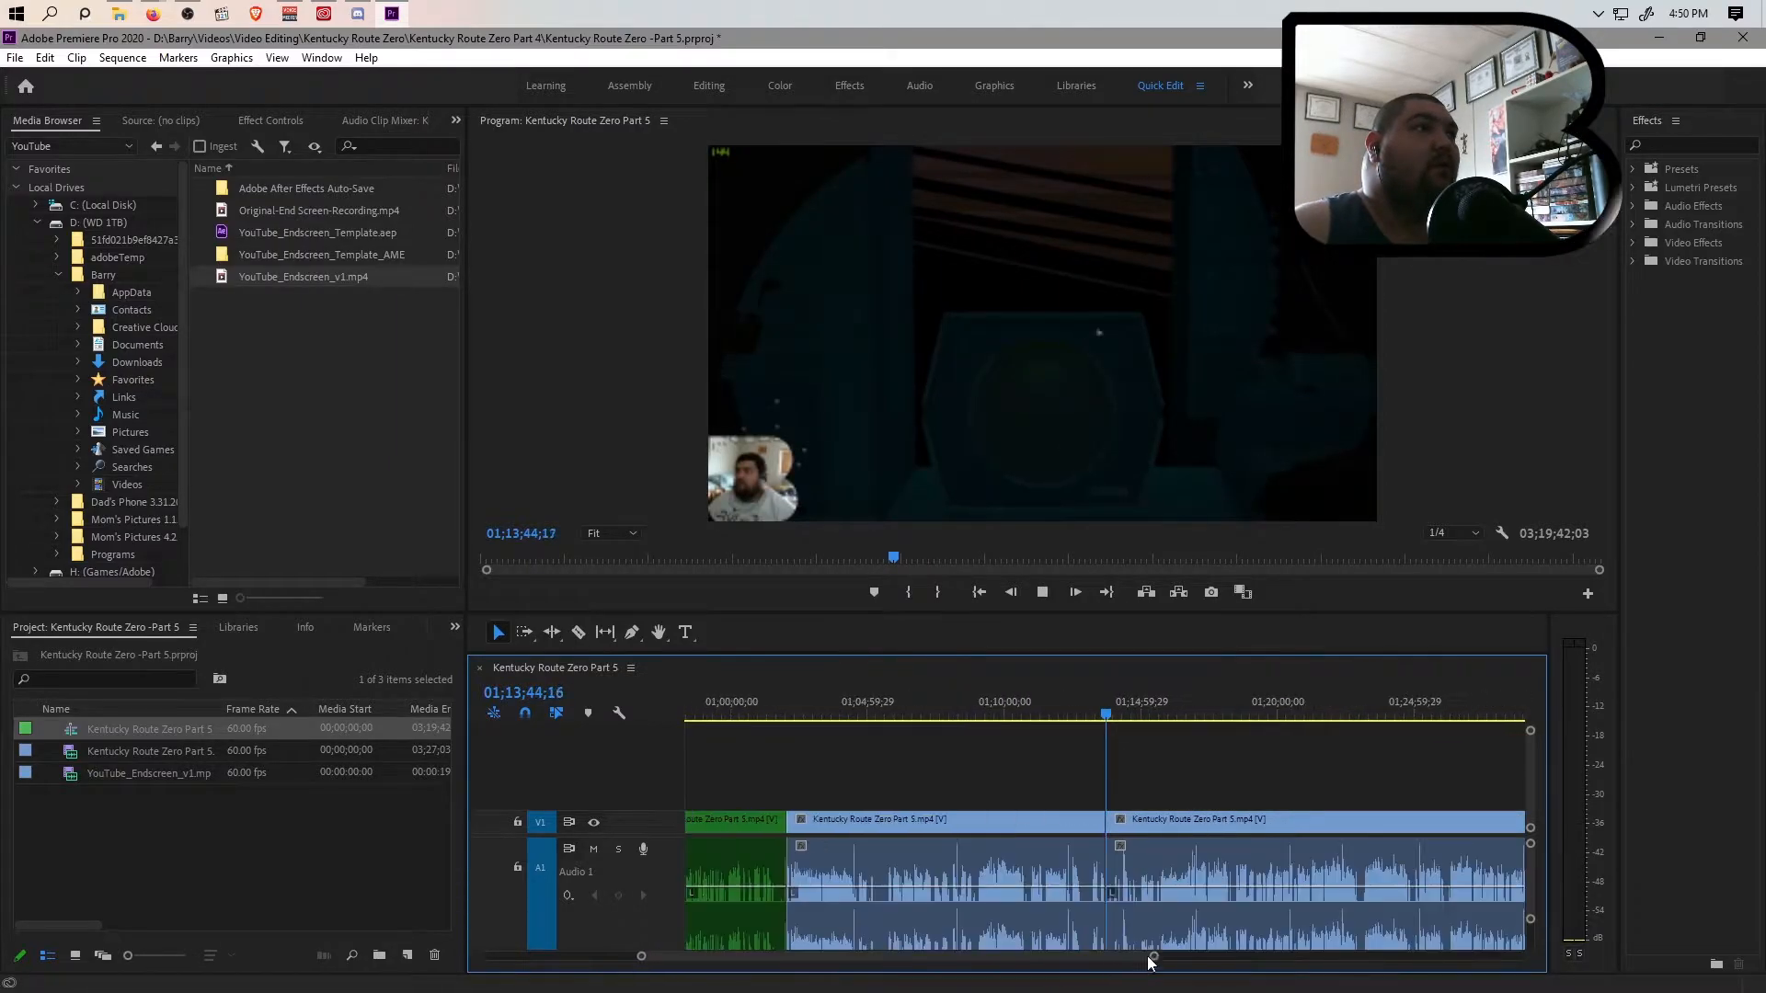
{"action": "left_click_drag", "start_coordinate": [1111, 732], "coordinate": [1357, 741]}
{"action": "key", "text": "space"}
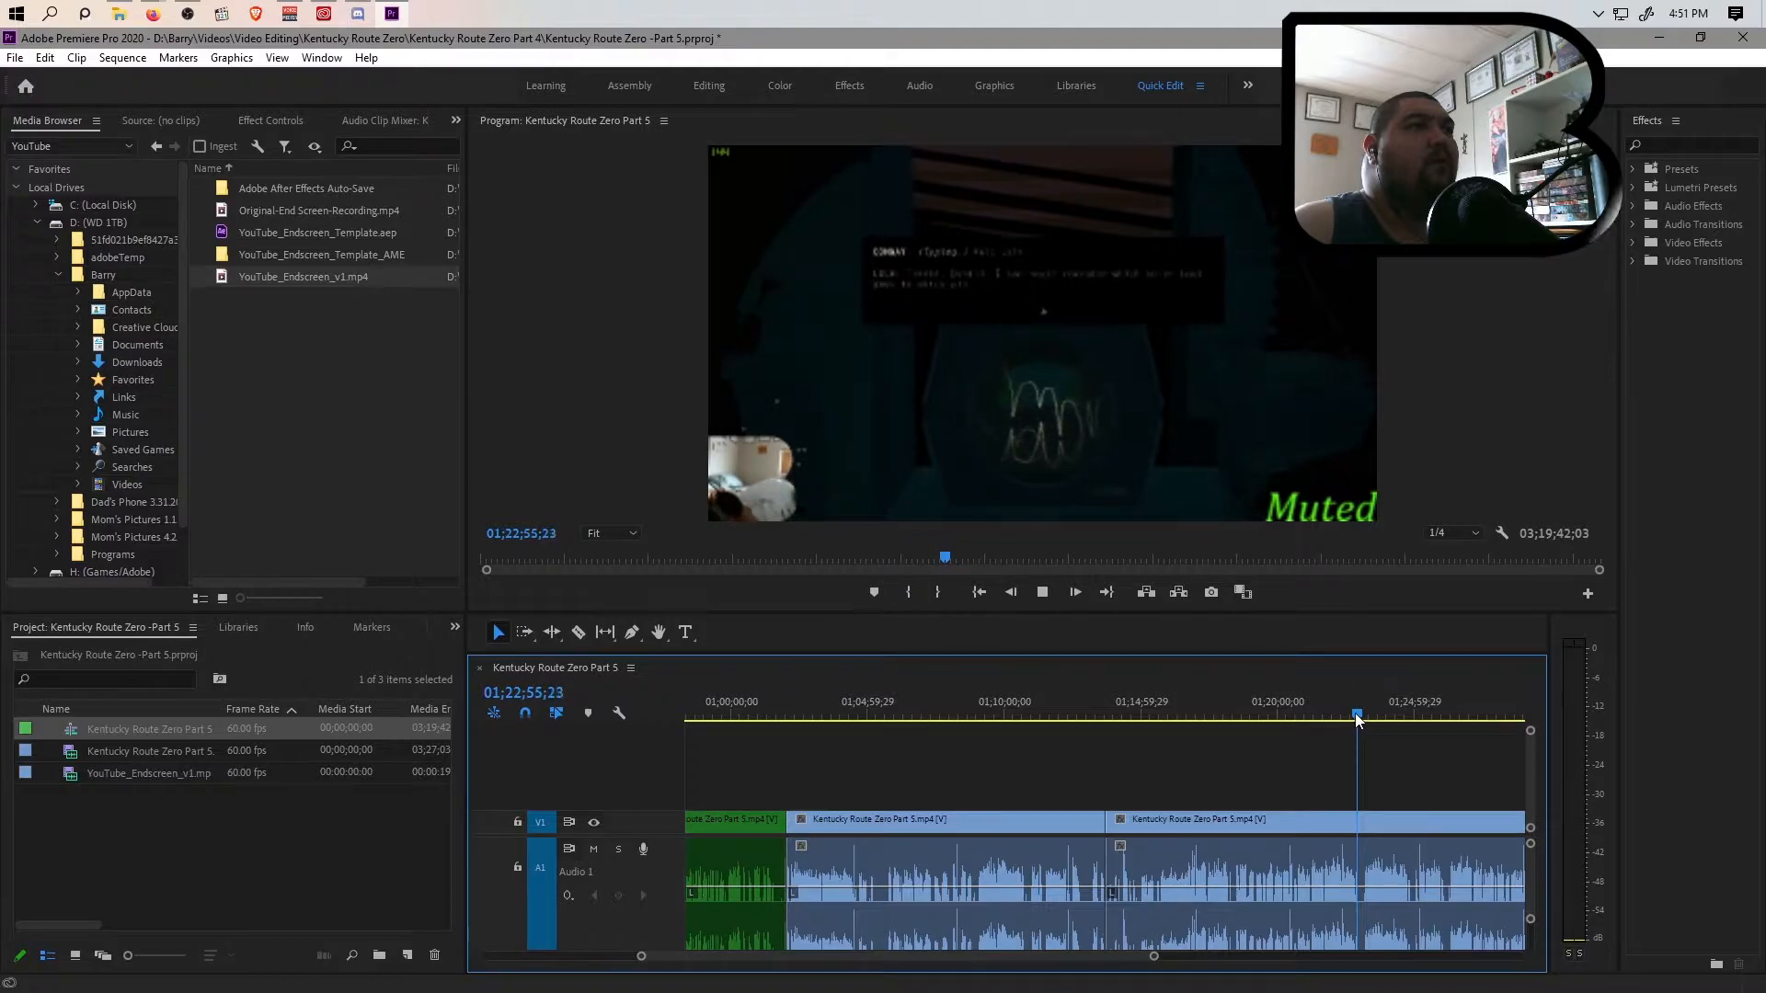
{"action": "left_click", "coordinate": [1355, 716]}
{"action": "key", "text": "space"}
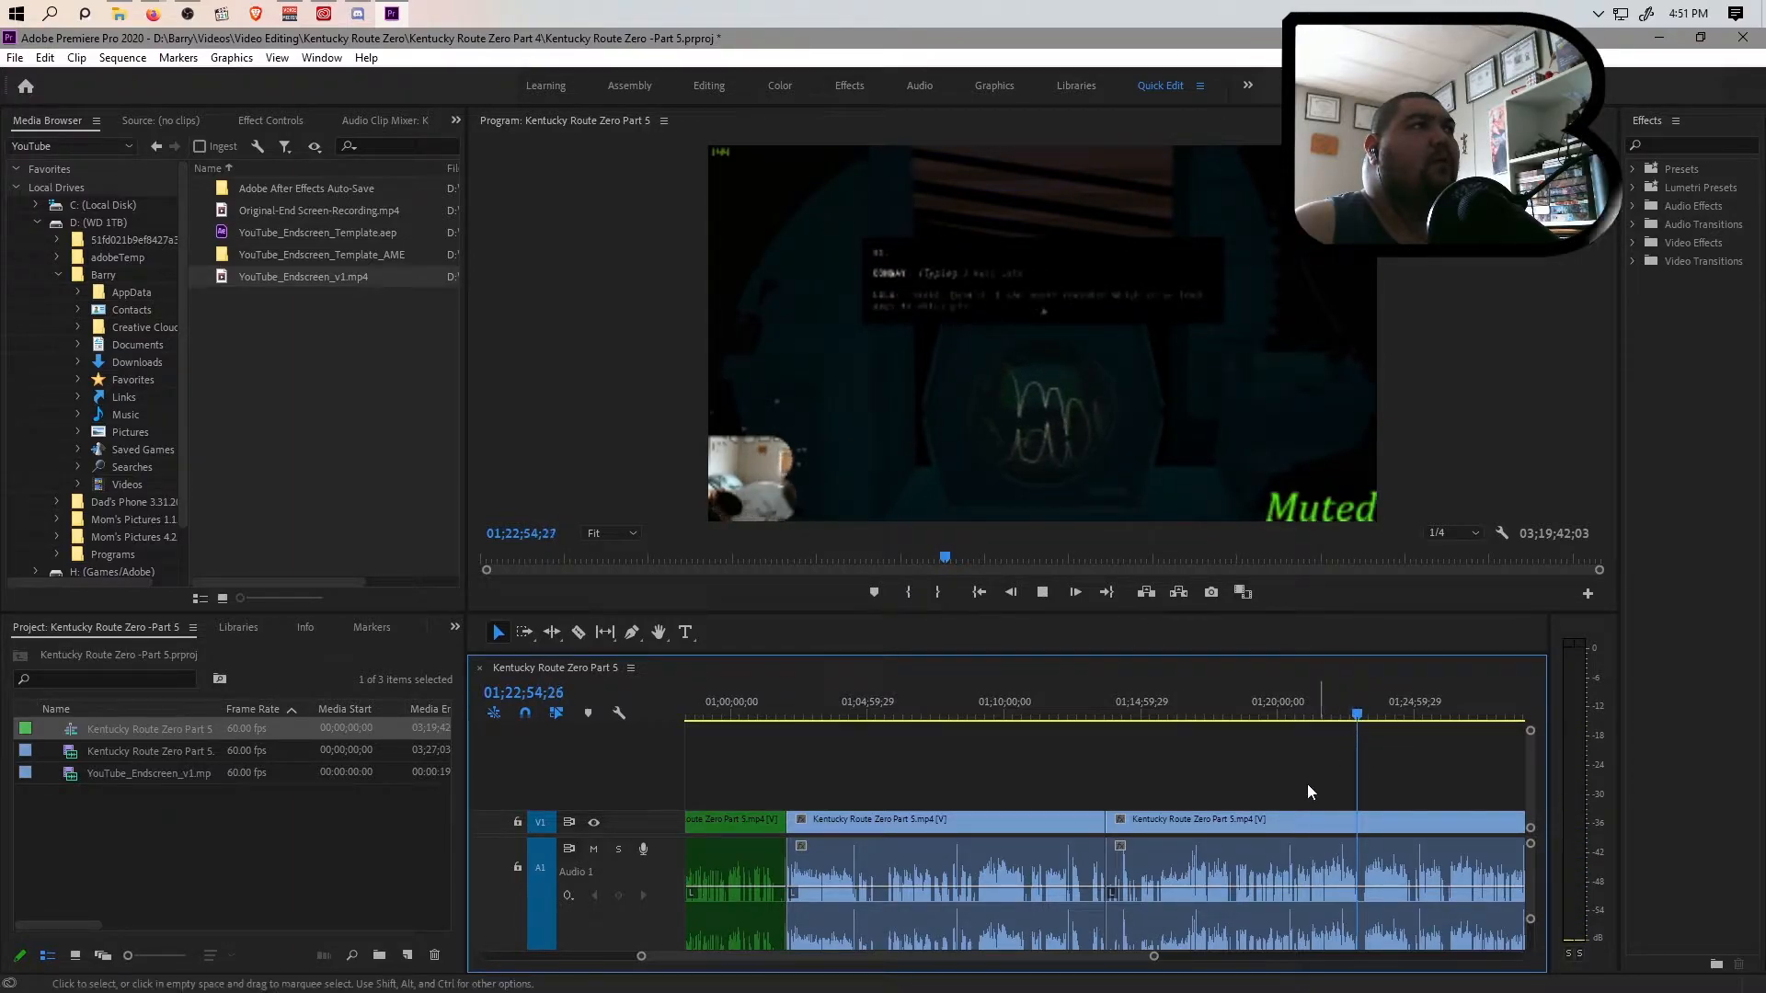
{"action": "left_click_drag", "start_coordinate": [1154, 956], "coordinate": [1223, 953]}
{"action": "left_click_drag", "start_coordinate": [1107, 720], "coordinate": [1432, 730]}
{"action": "left_click_drag", "start_coordinate": [1261, 959], "coordinate": [1367, 960]}
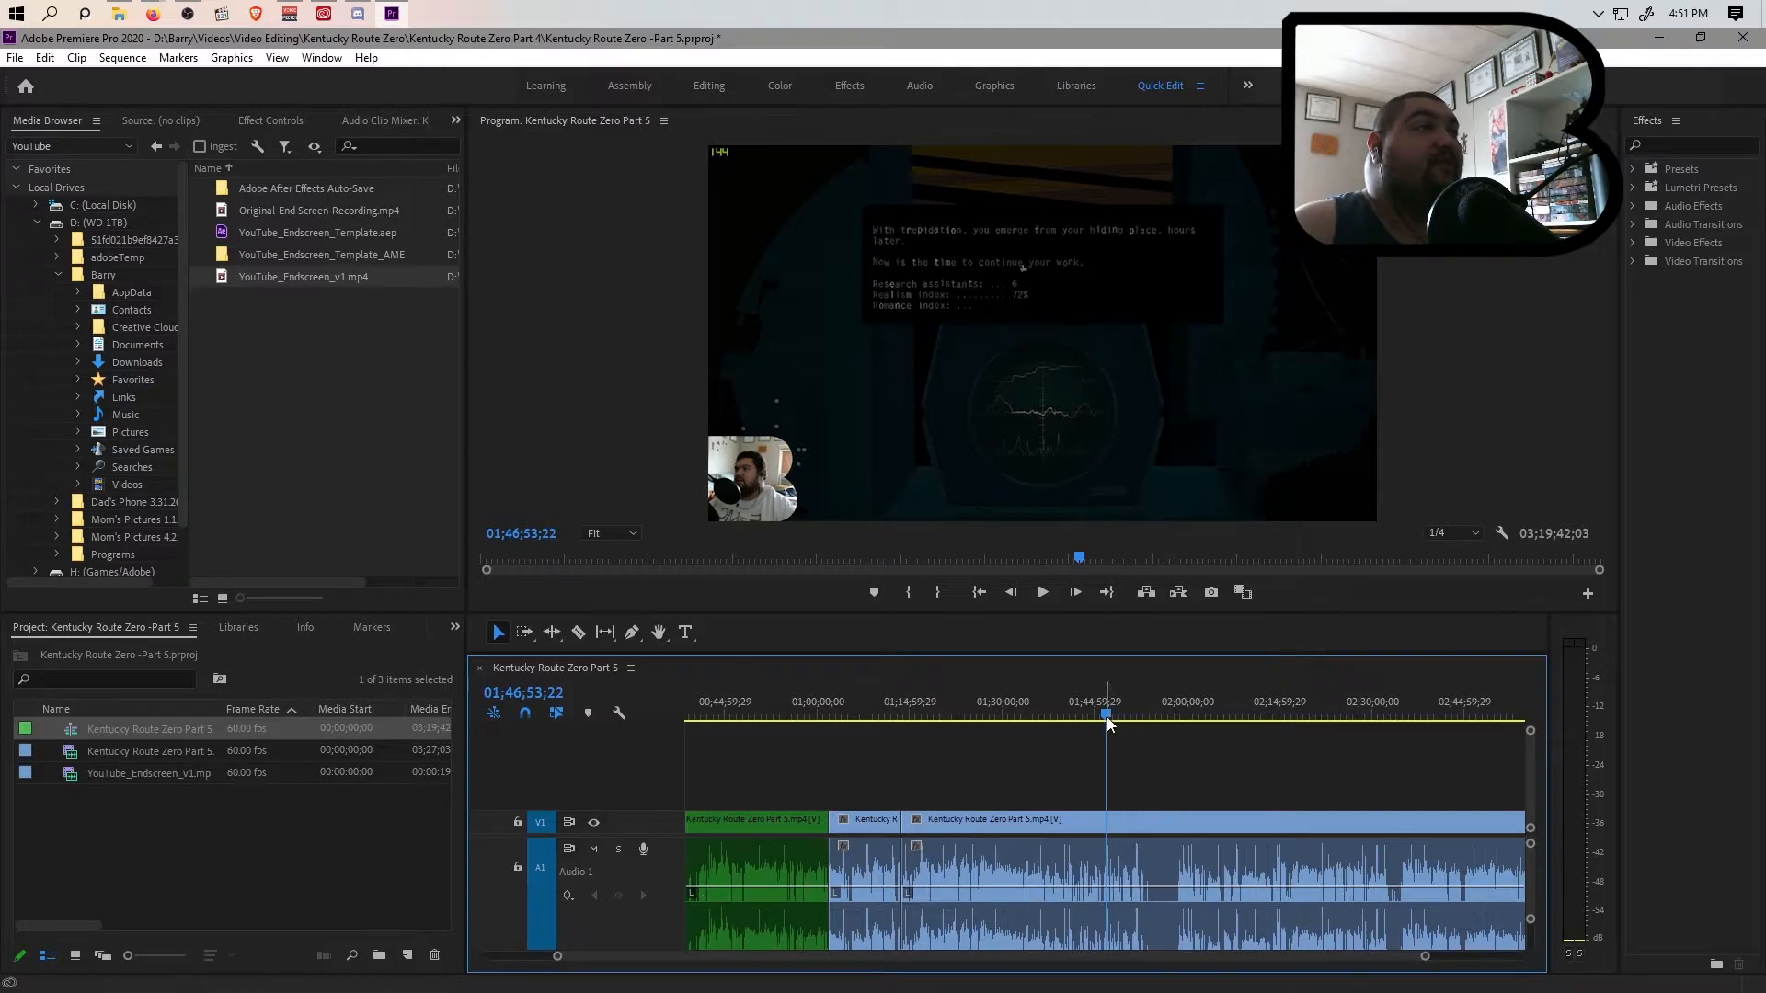
{"action": "left_click_drag", "start_coordinate": [1109, 723], "coordinate": [1218, 725]}
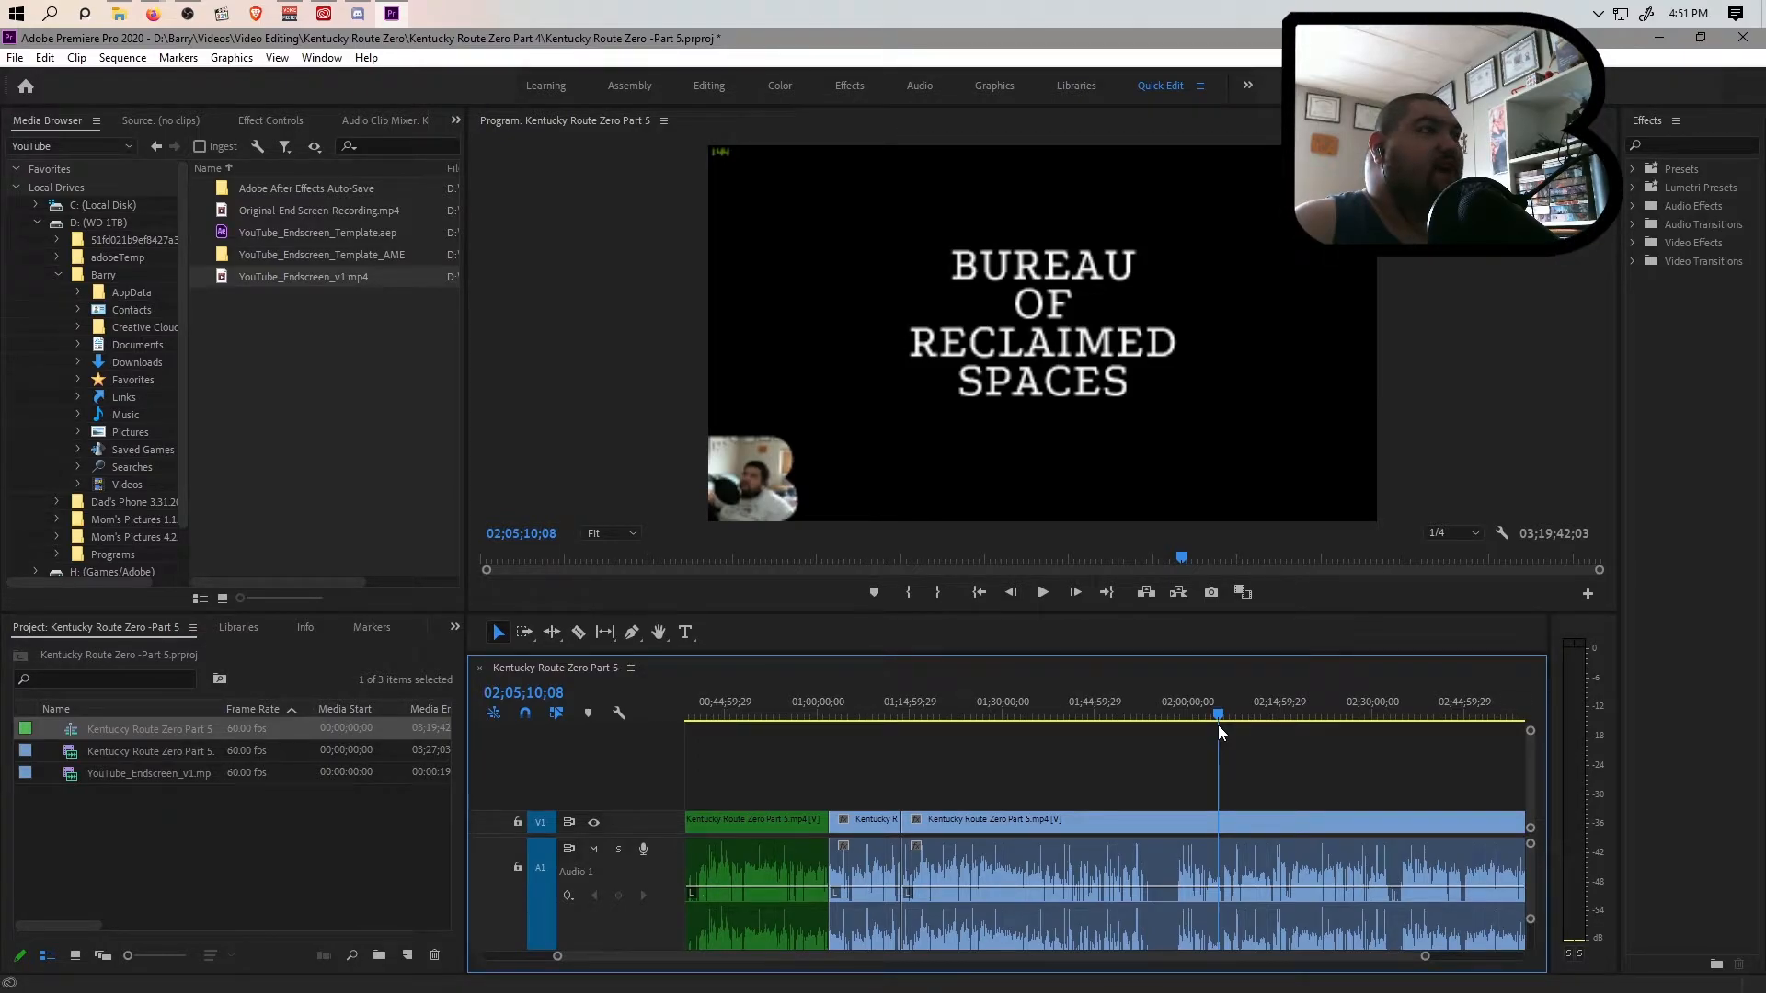
{"action": "left_click", "coordinate": [1216, 726]}
{"action": "key", "text": "space"}
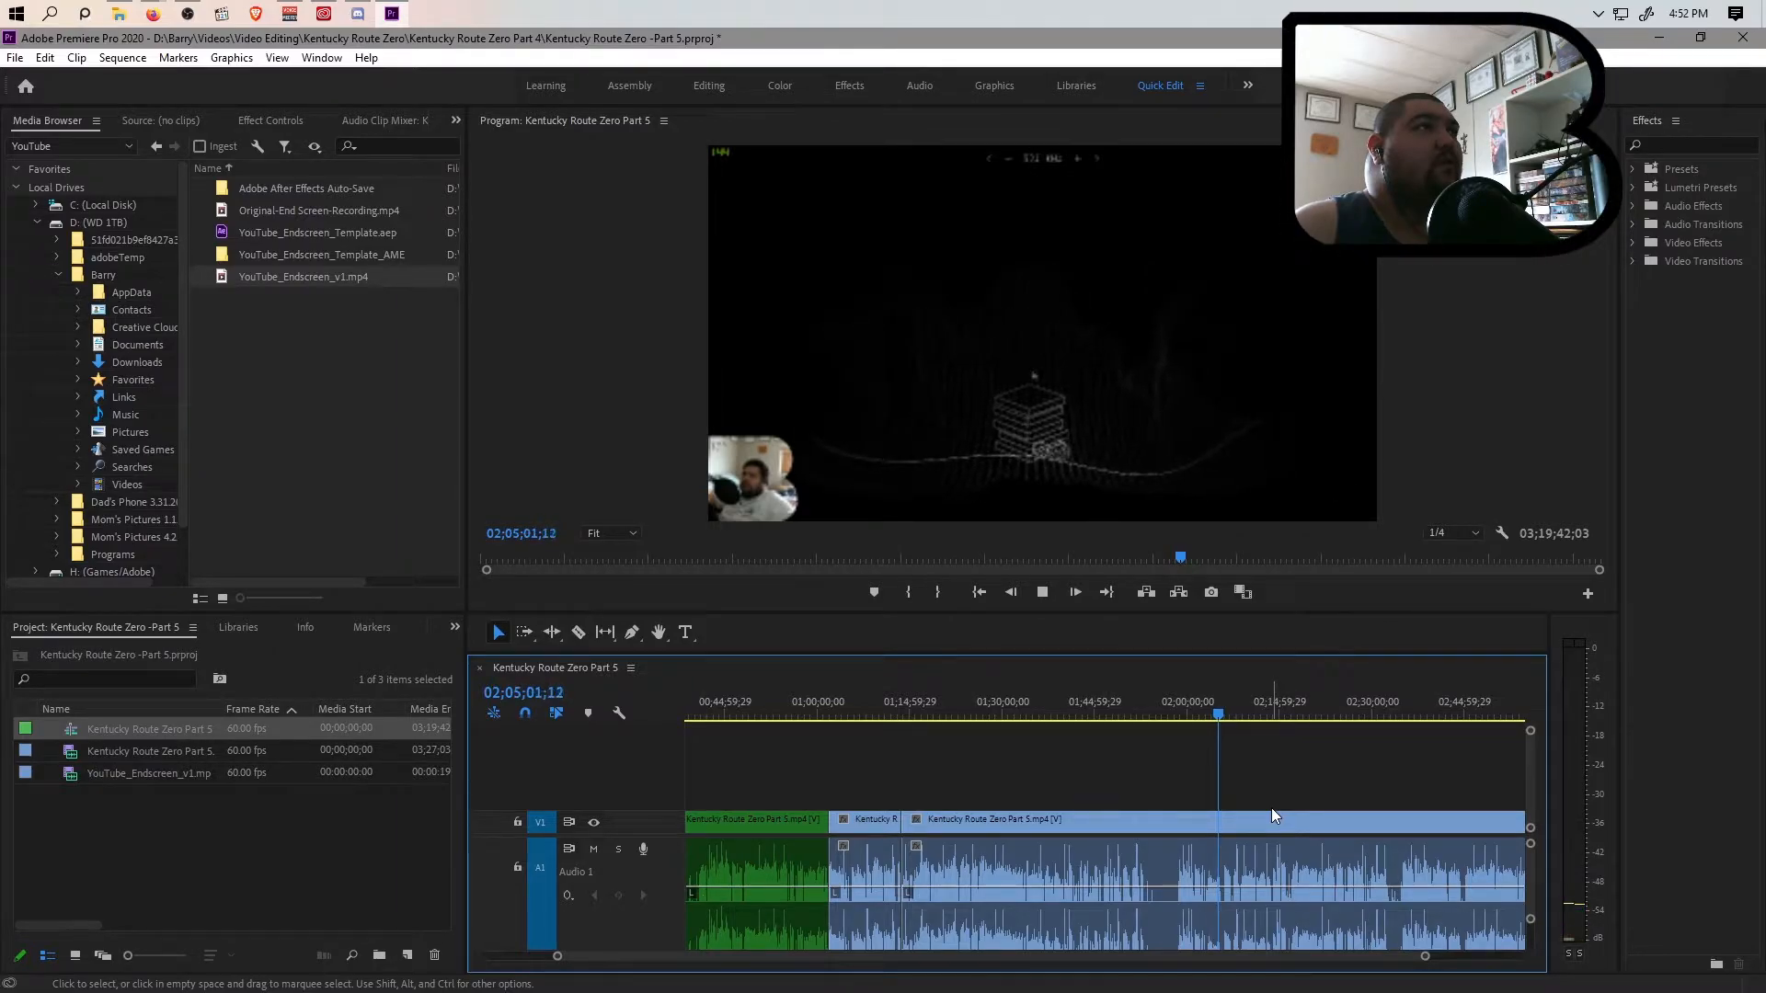
Stop playback at the black screen at 02;05;03;01 and split the clip there
{"action": "key", "text": "space"}
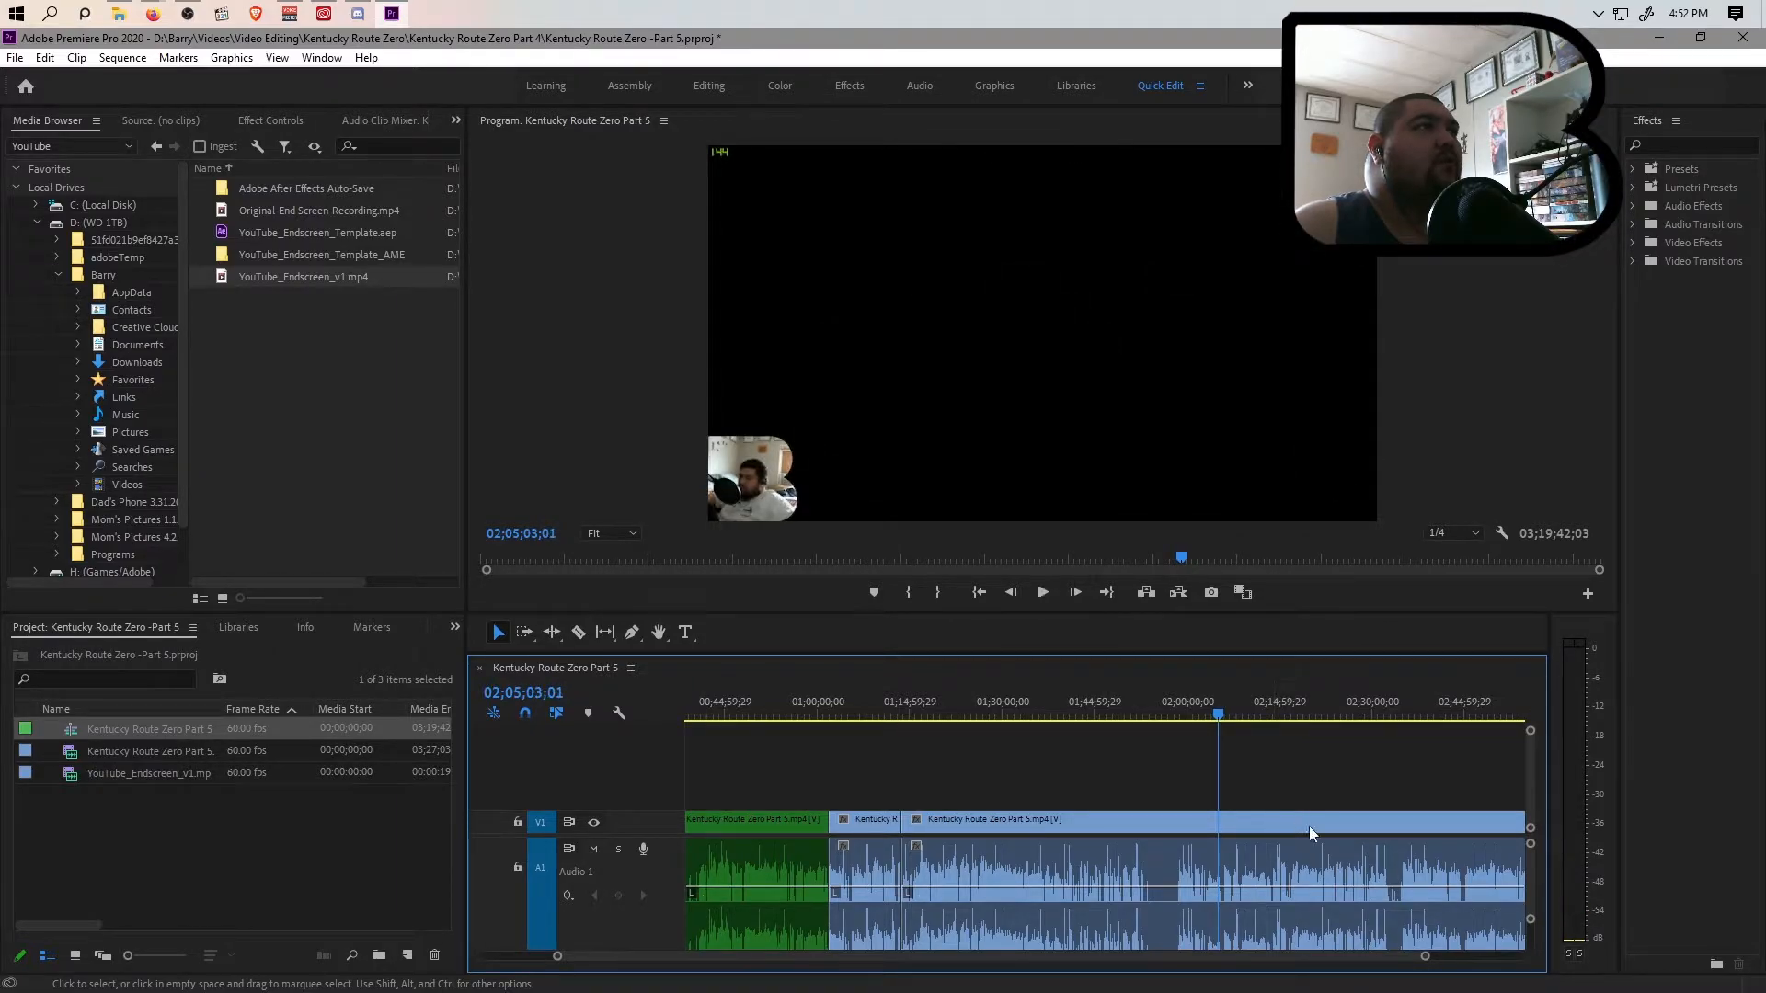
{"action": "left_click_drag", "start_coordinate": [1424, 956], "coordinate": [1268, 958]}
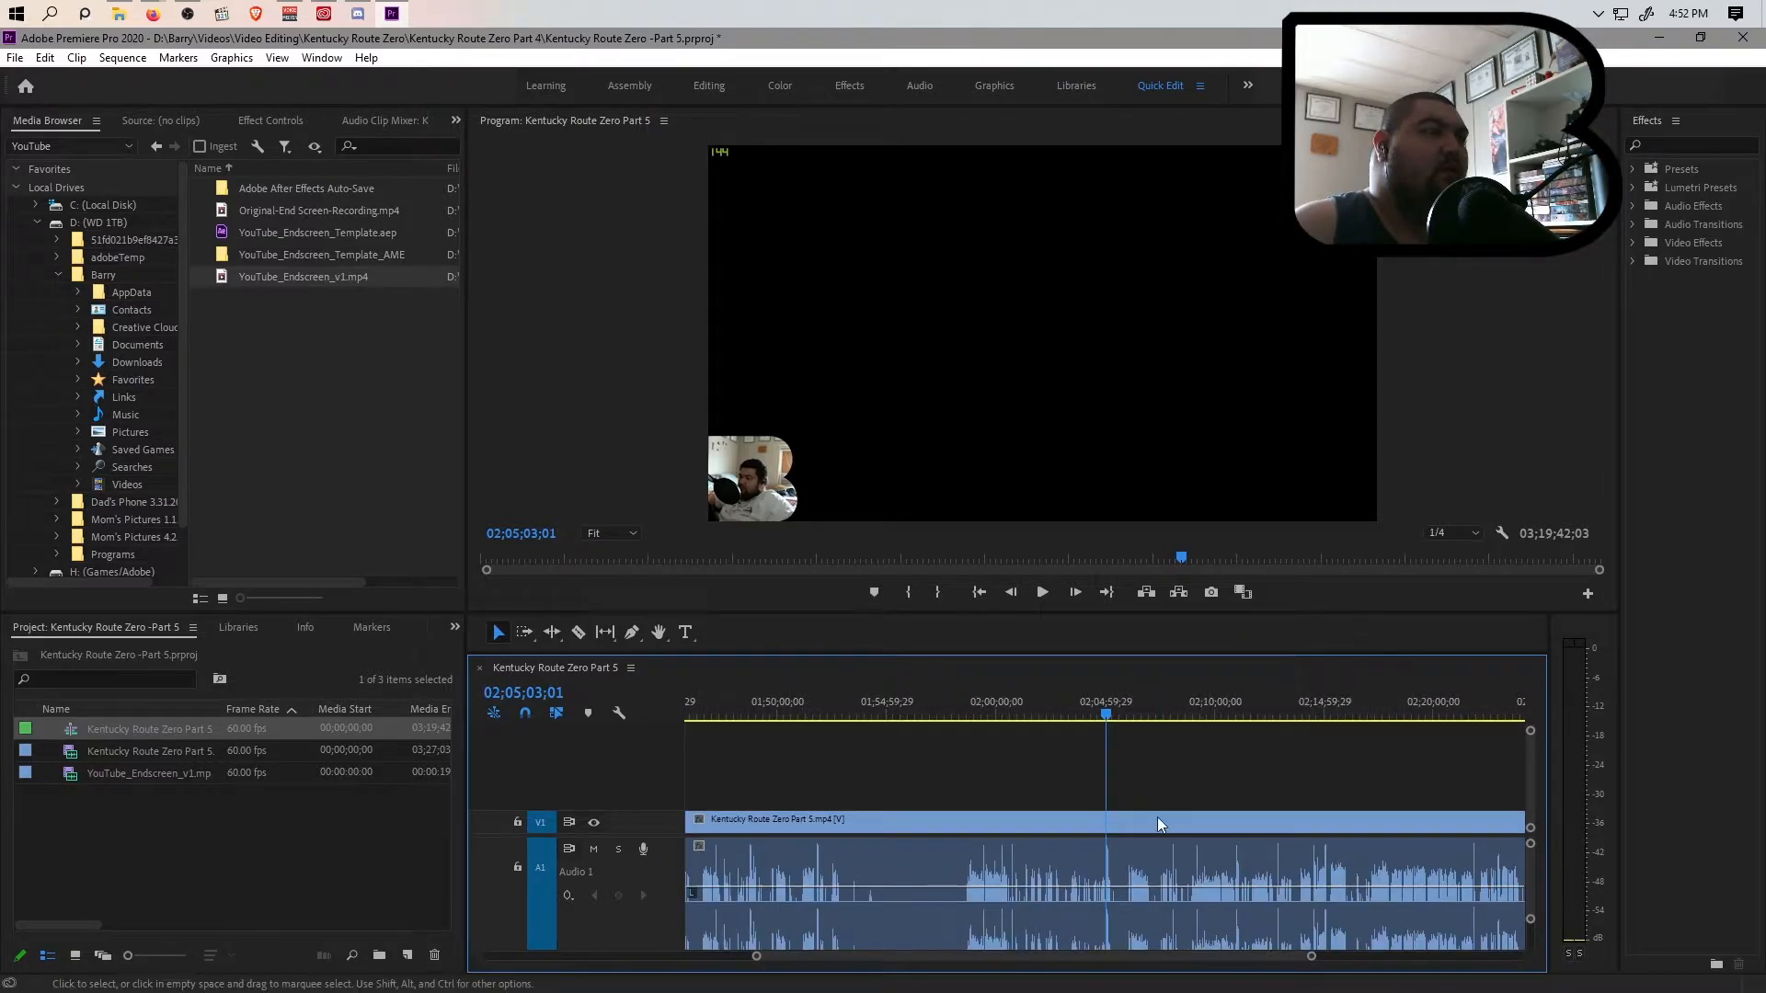
{"action": "left_click_drag", "start_coordinate": [1311, 955], "coordinate": [1497, 931]}
{"action": "key", "text": "ctrl+k"}
Select the two clips between the green clip and the 02;05;03;01 cut, label them Forest, and change the label of both to Violet
{"action": "left_click", "coordinate": [1021, 862]}
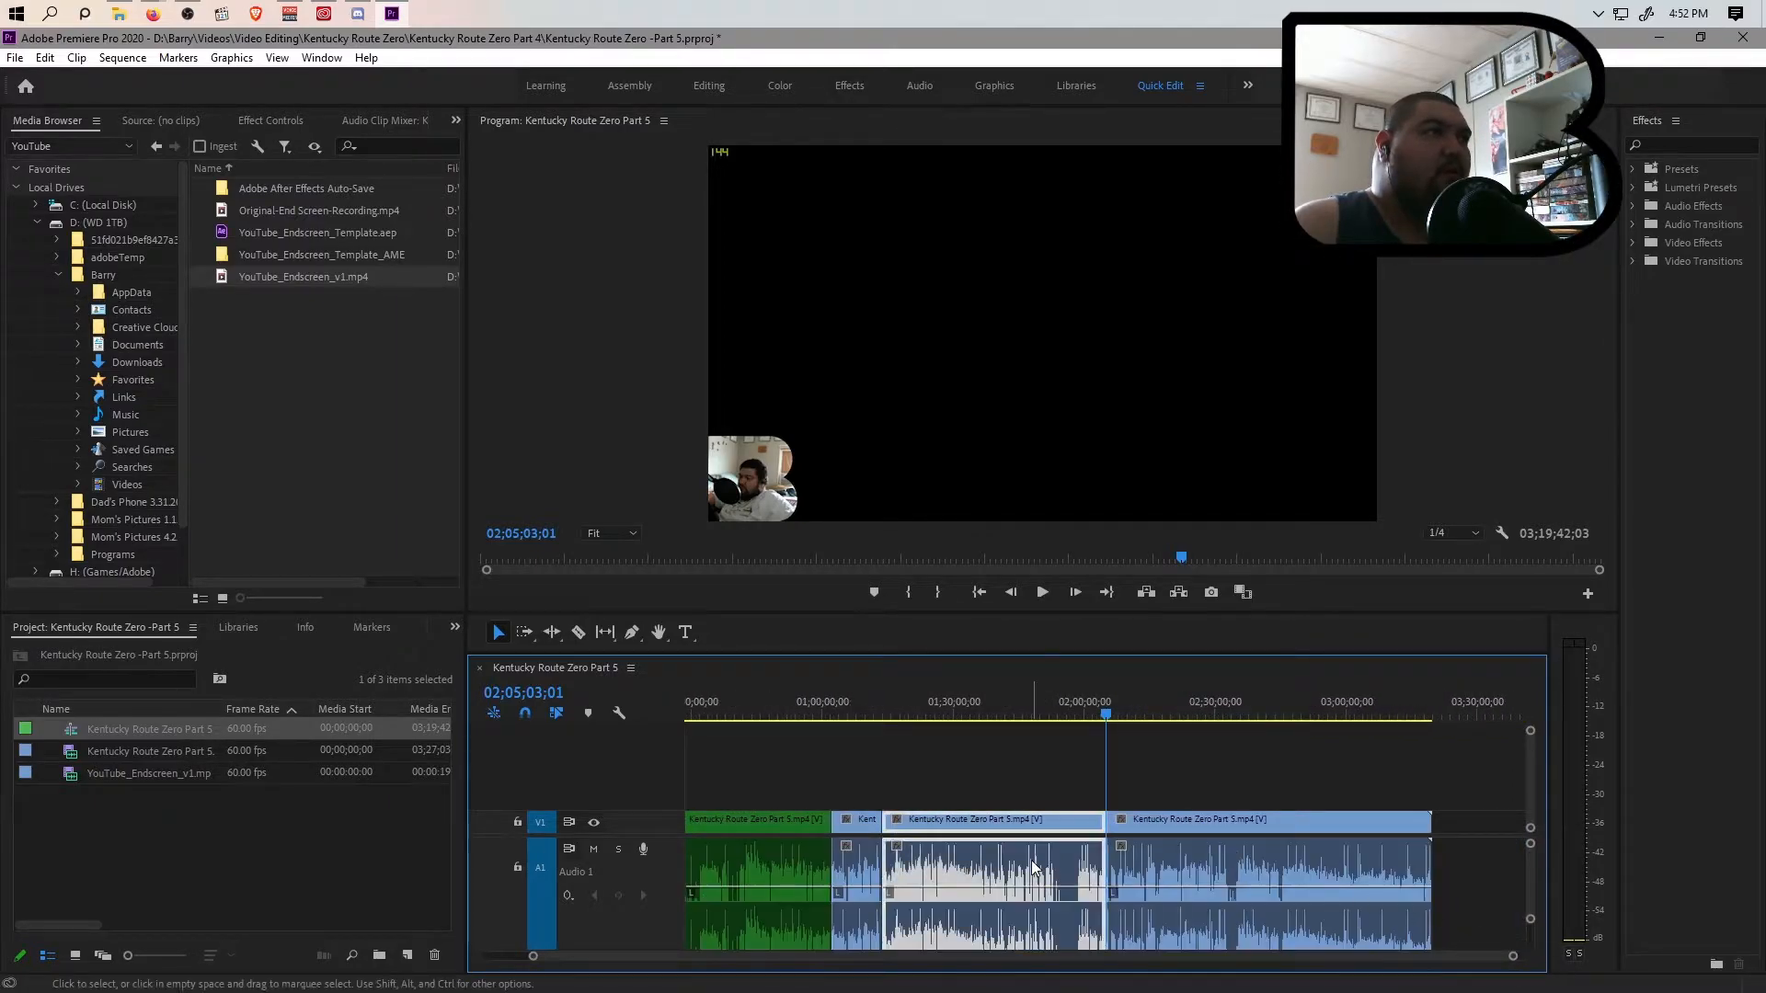
{"action": "left_click_drag", "start_coordinate": [880, 808], "coordinate": [1042, 933]}
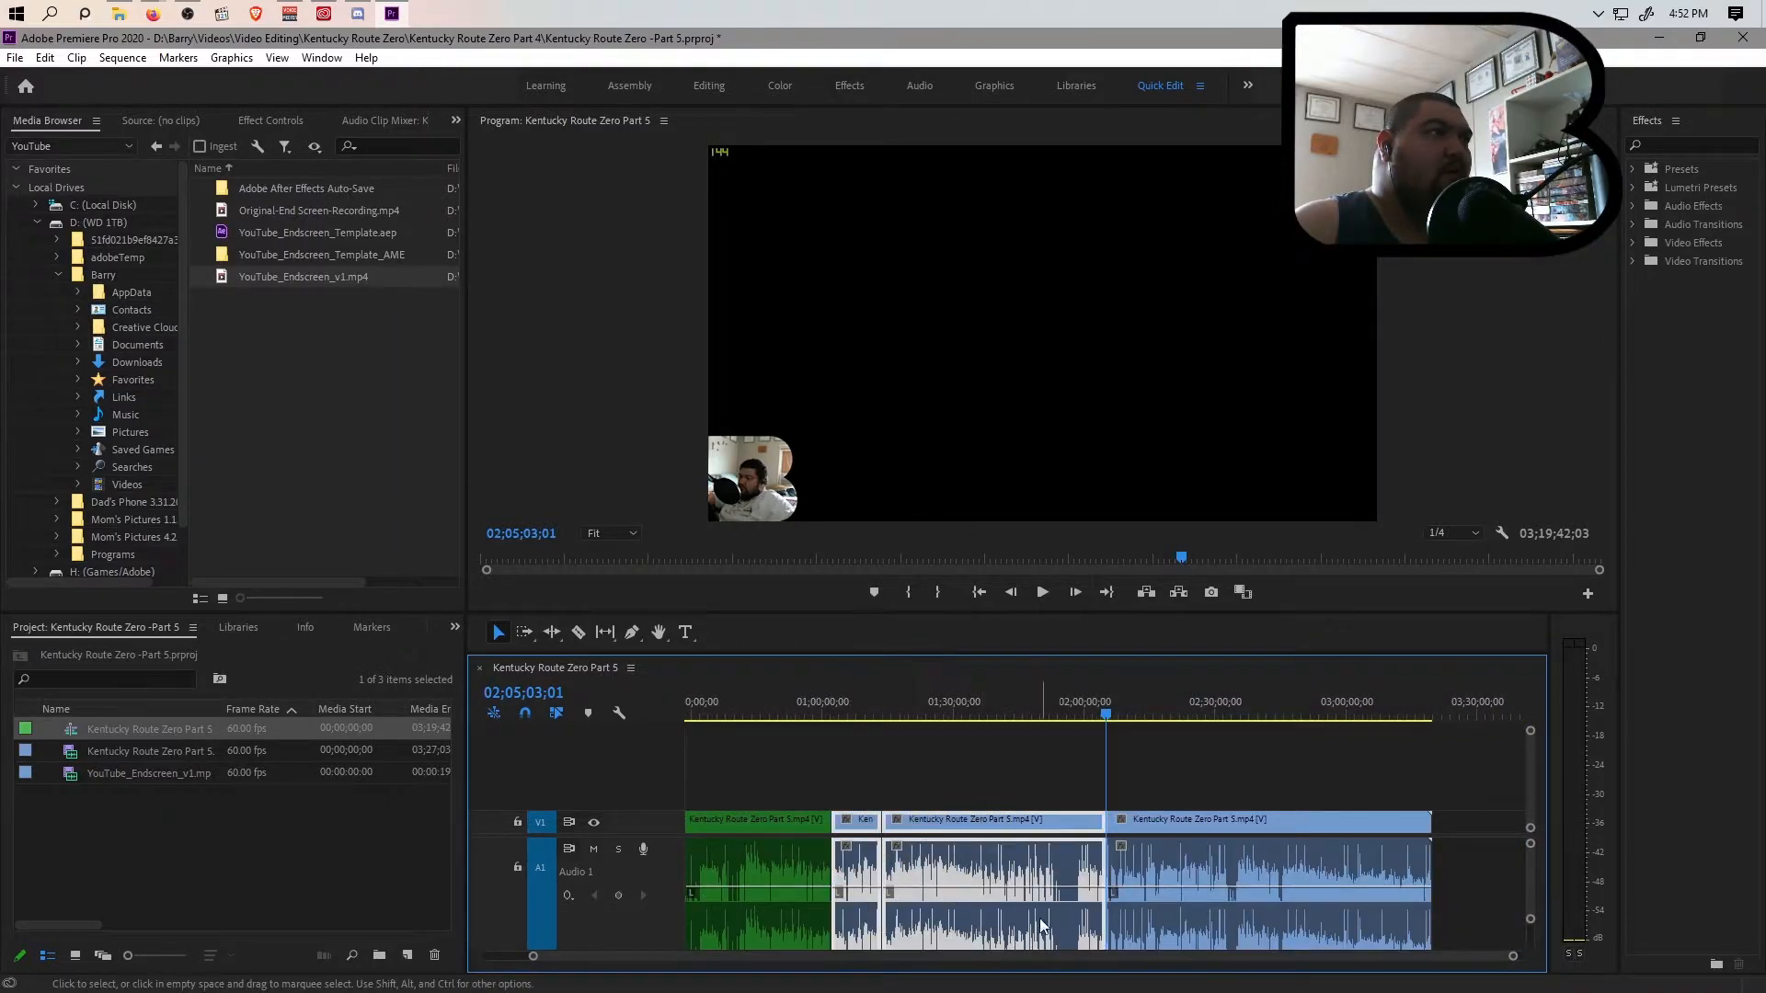
{"action": "right_click", "coordinate": [956, 862]}
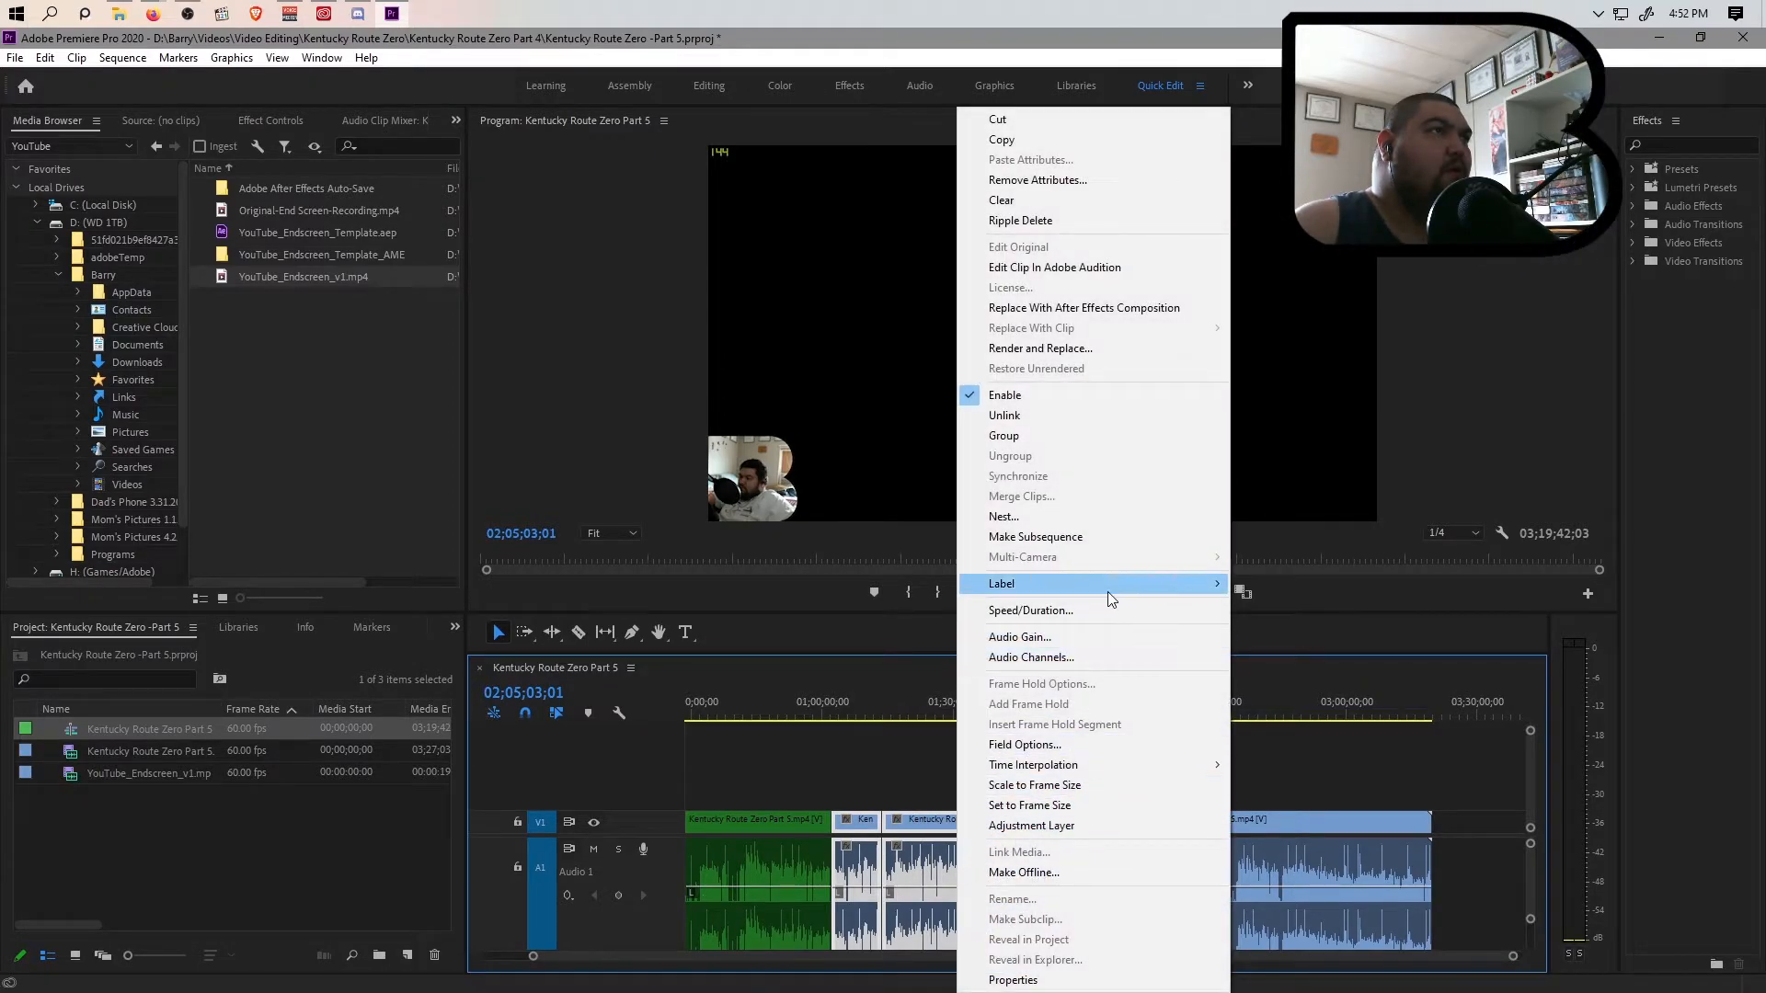
{"action": "mouse_move", "coordinate": [1108, 598]}
{"action": "left_click", "coordinate": [1315, 711]}
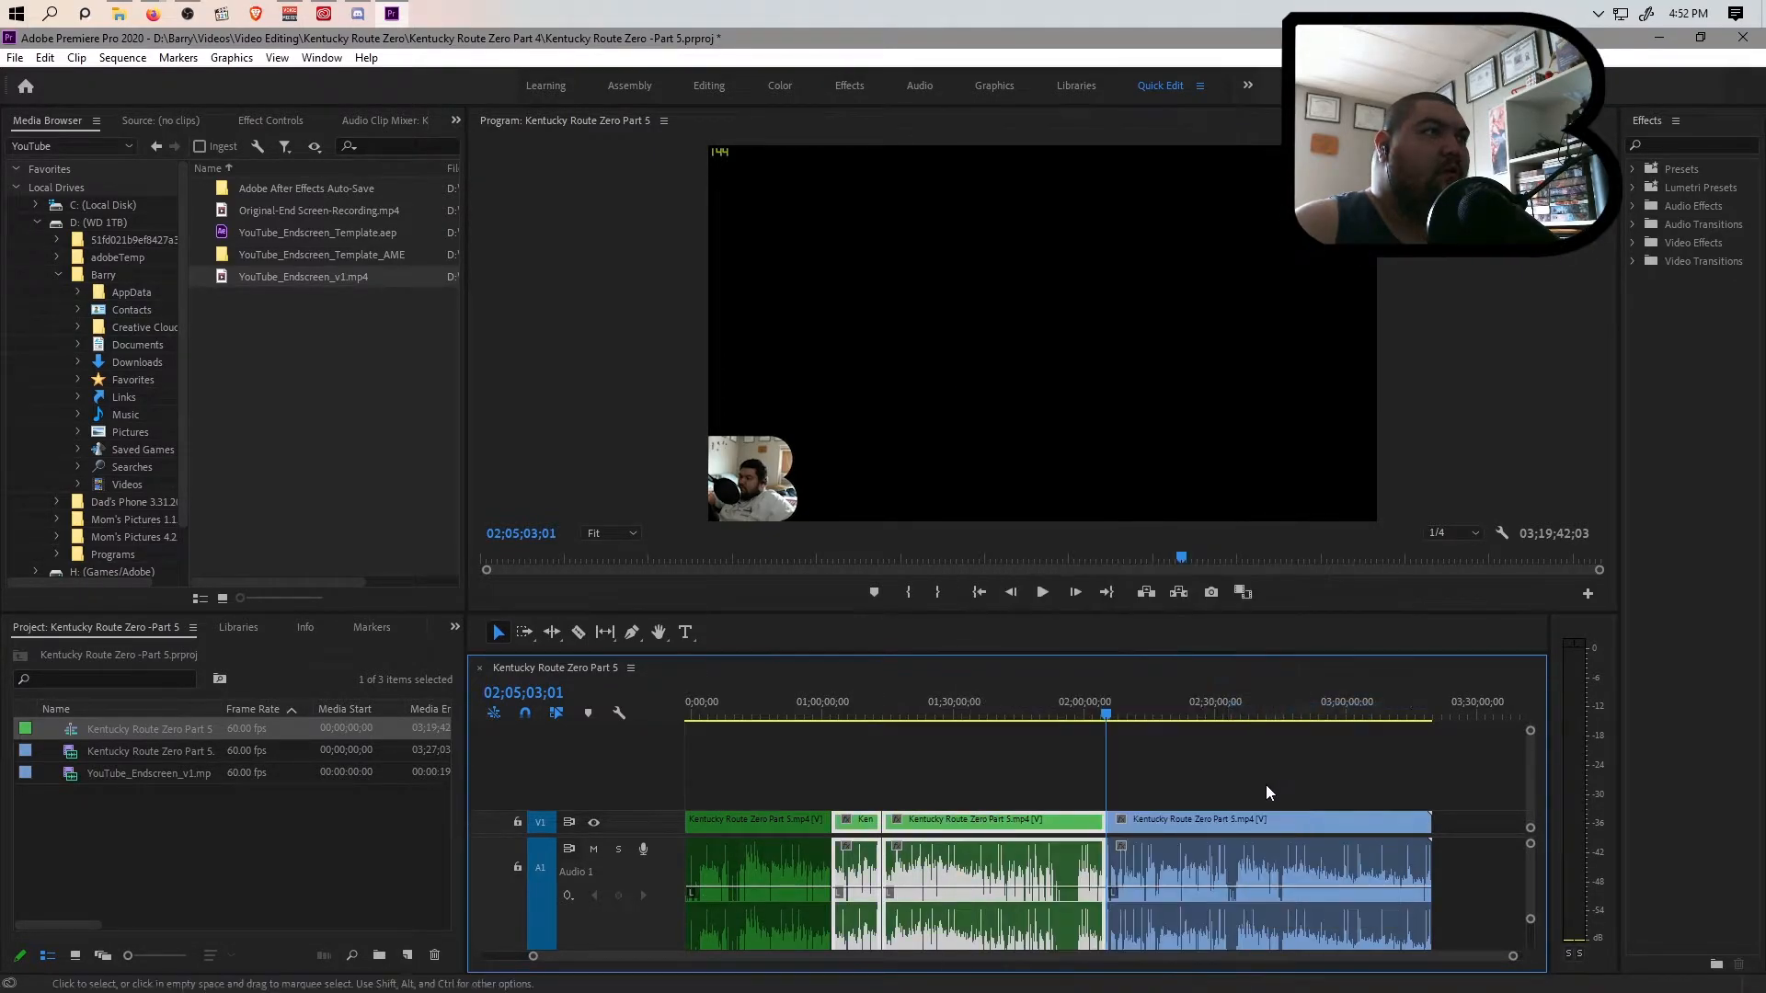
{"action": "right_click", "coordinate": [947, 844]}
{"action": "mouse_move", "coordinate": [1070, 582]}
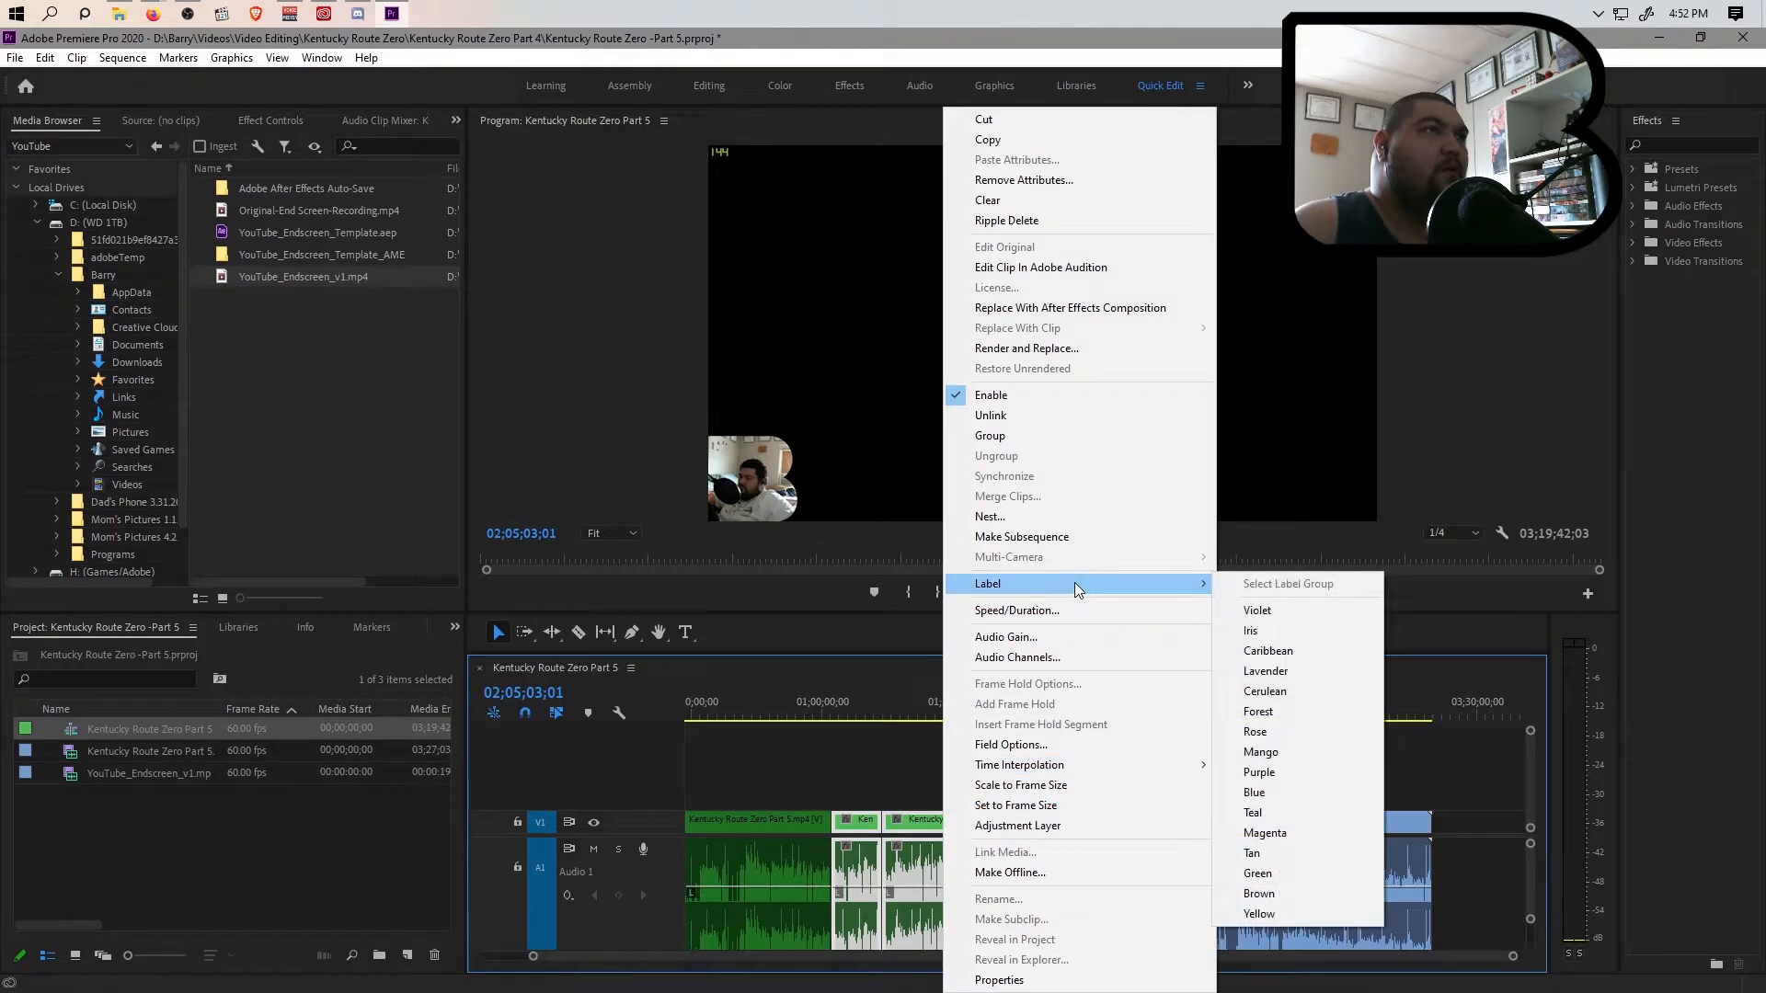
{"action": "left_click", "coordinate": [1300, 616]}
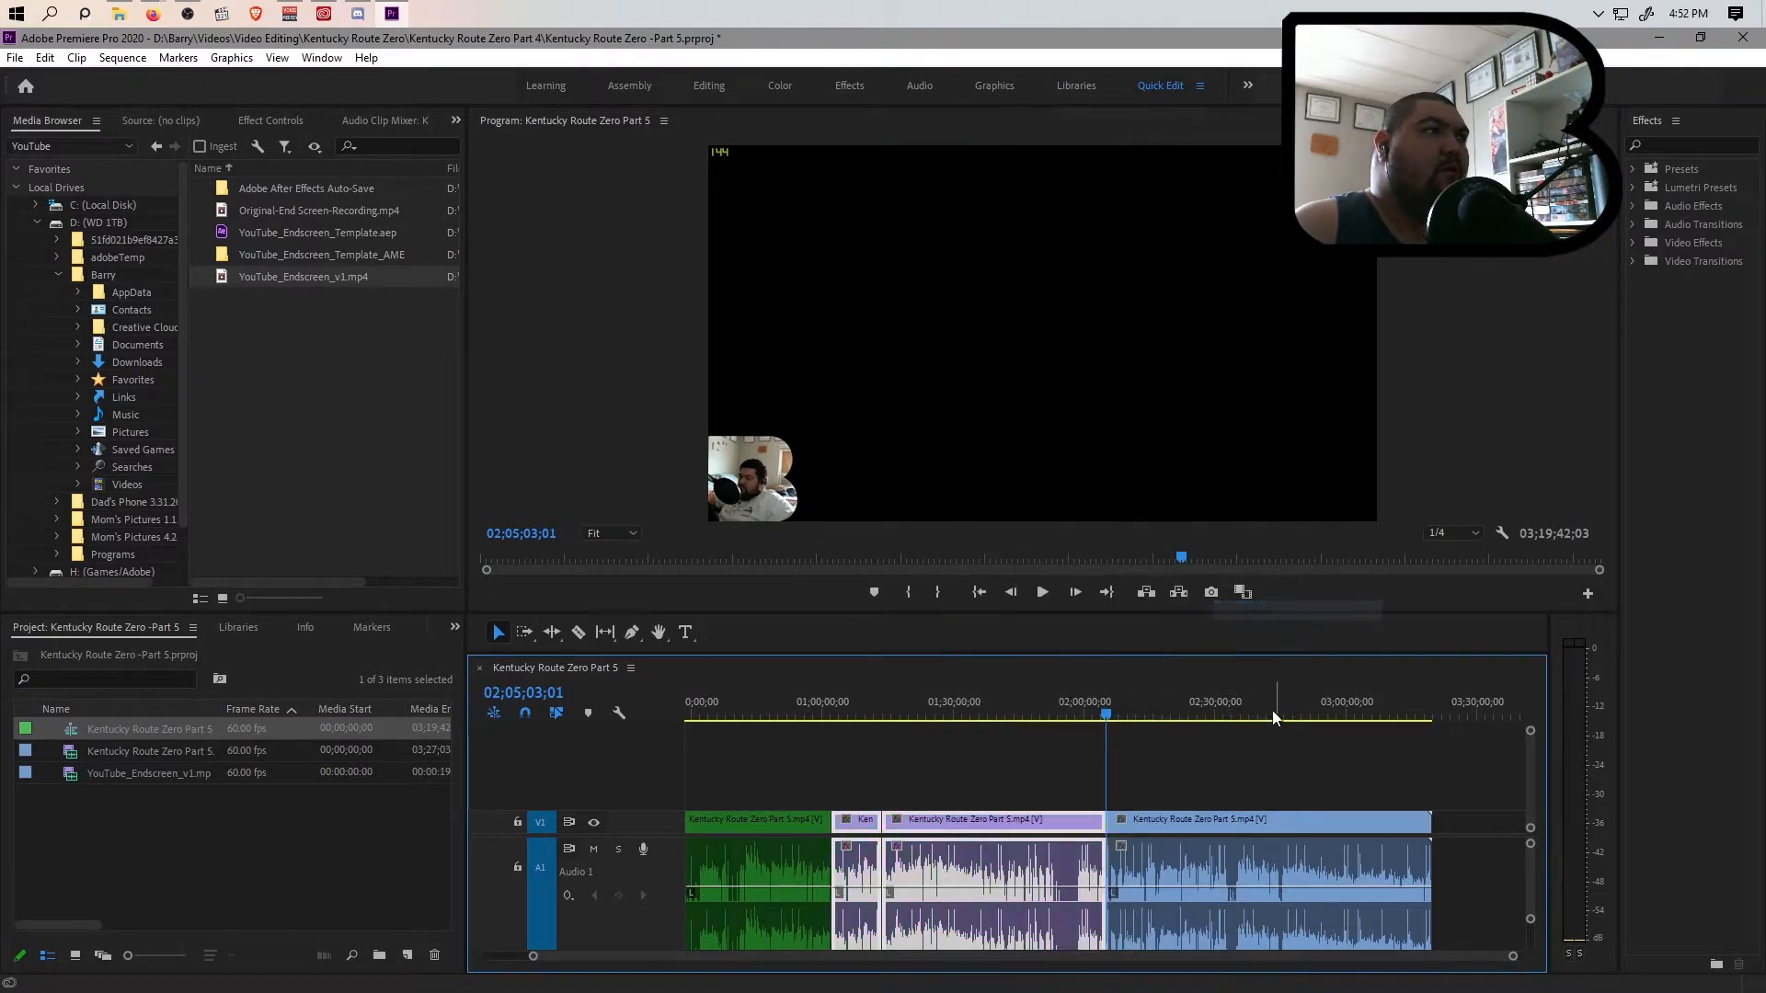
Scan the footage after the 02;05;03;01 cut for the next interruption, playing the parts near 02;31;17 and 02;32;21
{"action": "left_click", "coordinate": [1196, 831]}
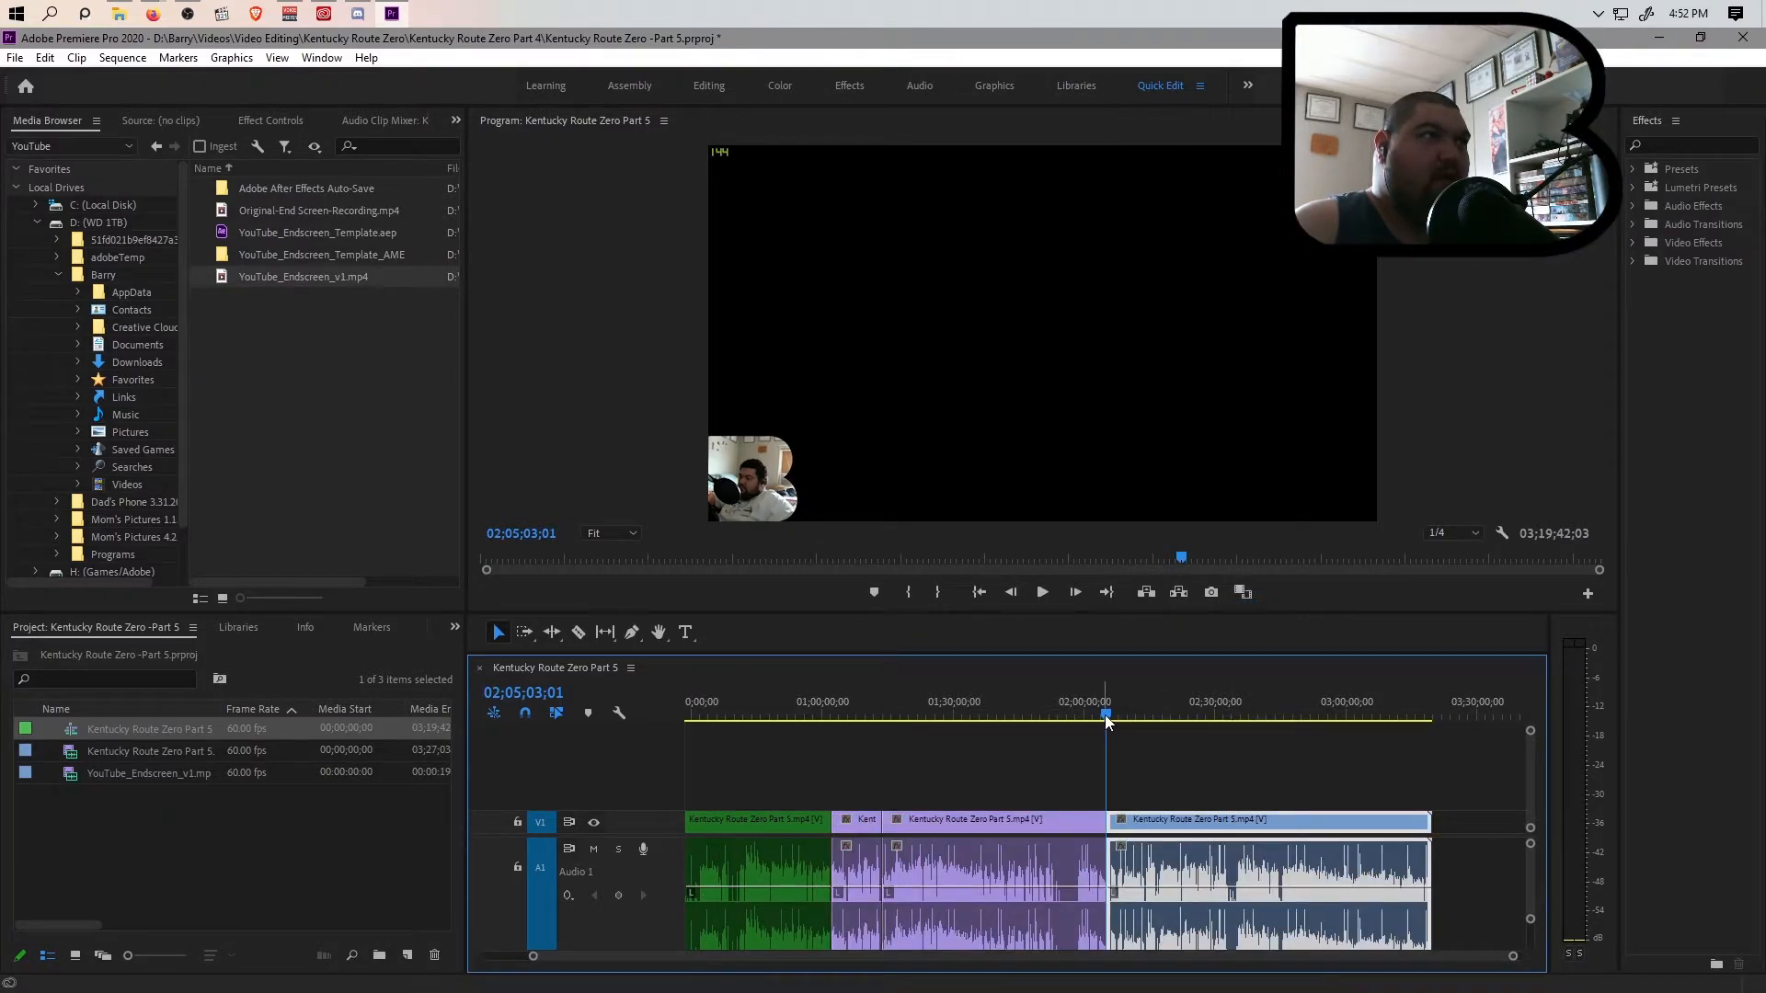
{"action": "left_click_drag", "start_coordinate": [1129, 715], "coordinate": [1219, 730]}
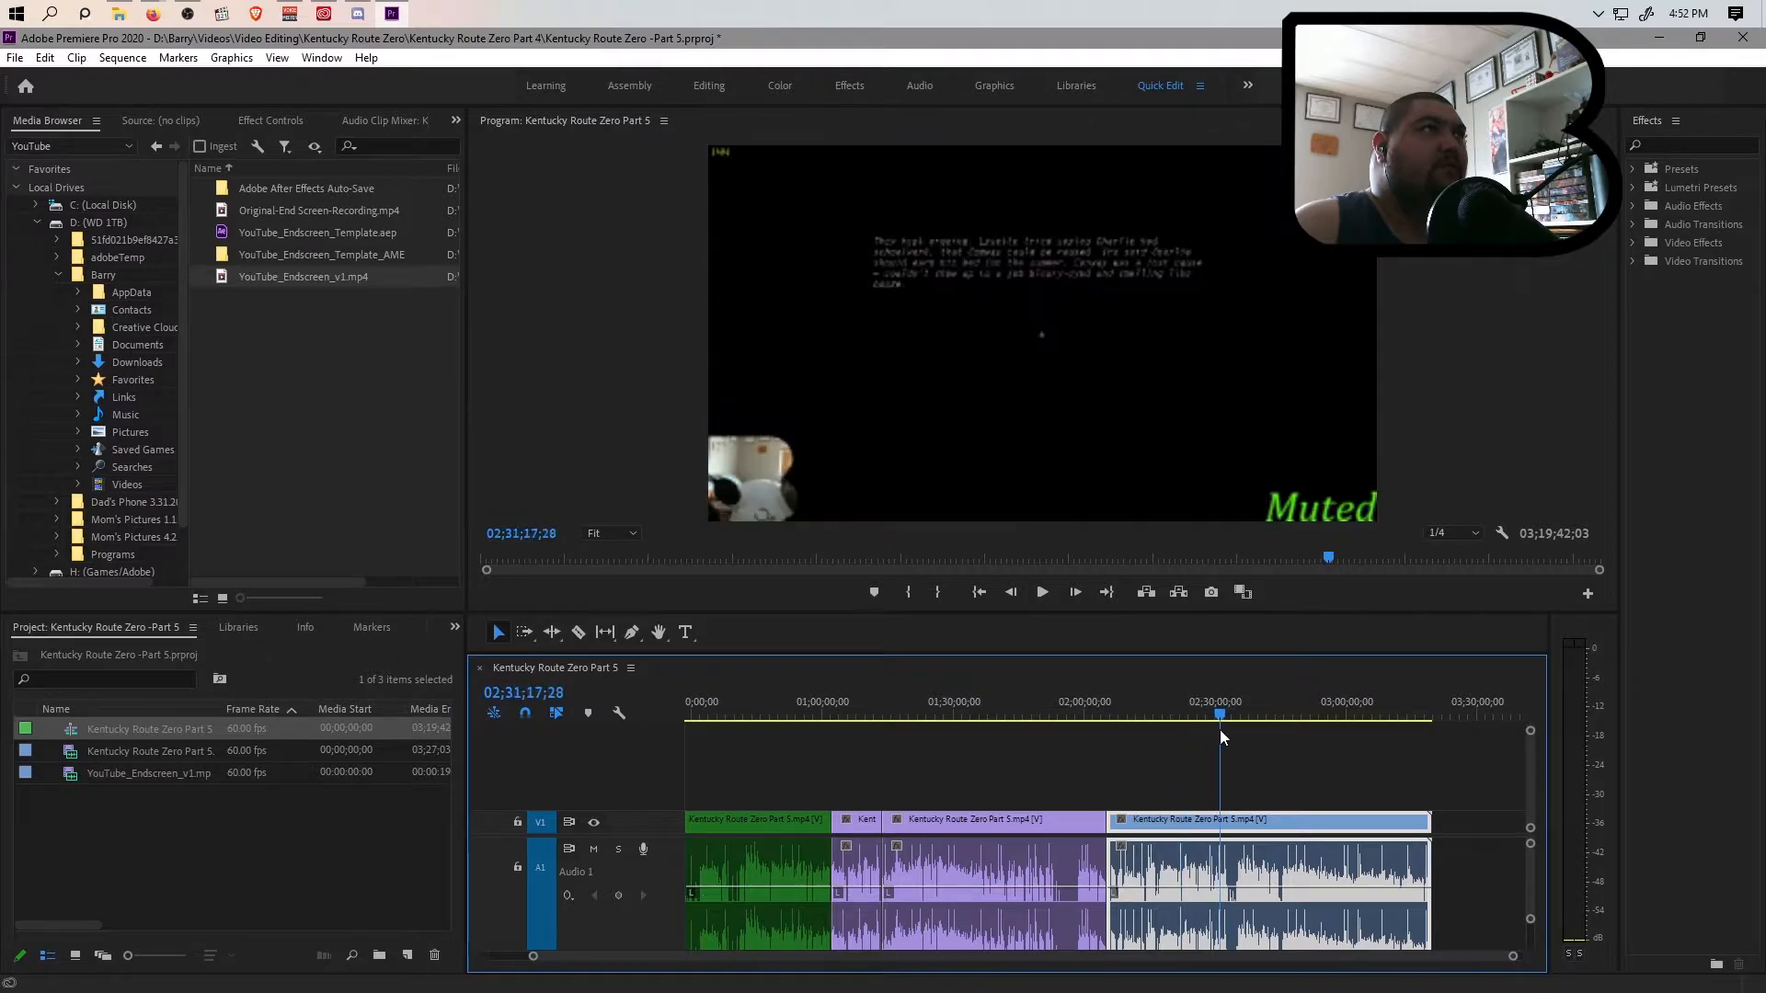
{"action": "key", "text": "space"}
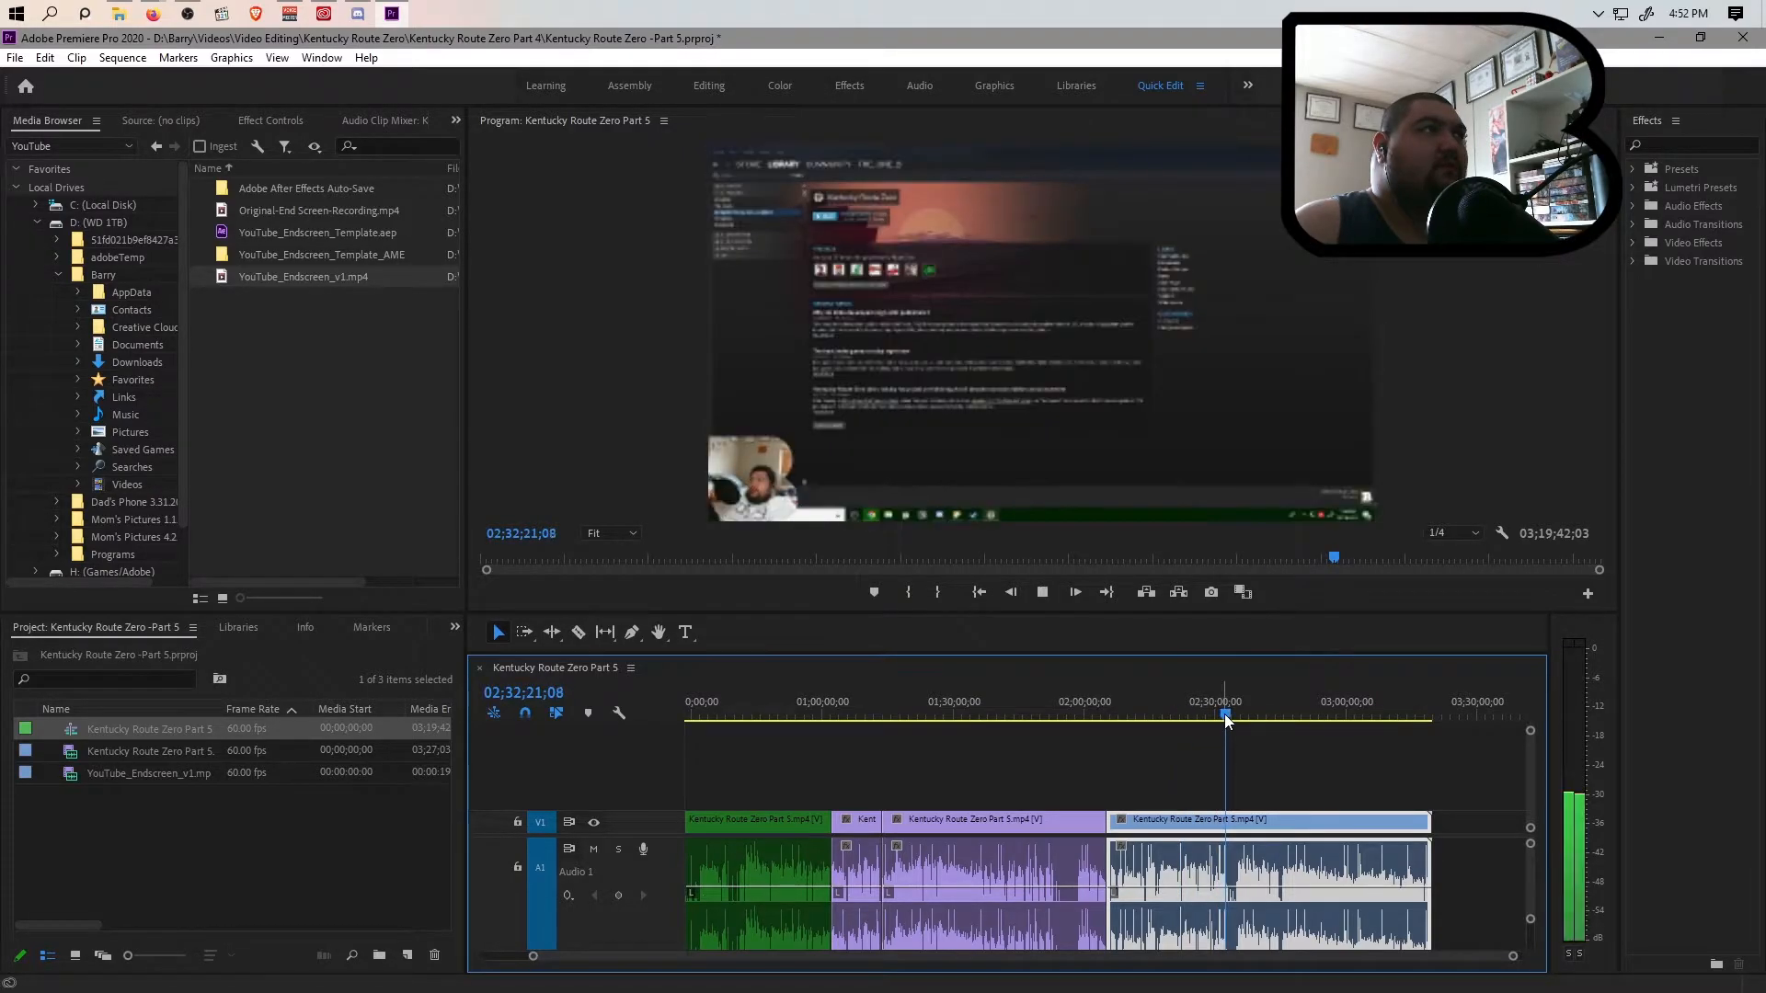
{"action": "scroll", "coordinate": [1286, 961], "scroll_direction": "up", "scroll_amount": 4}
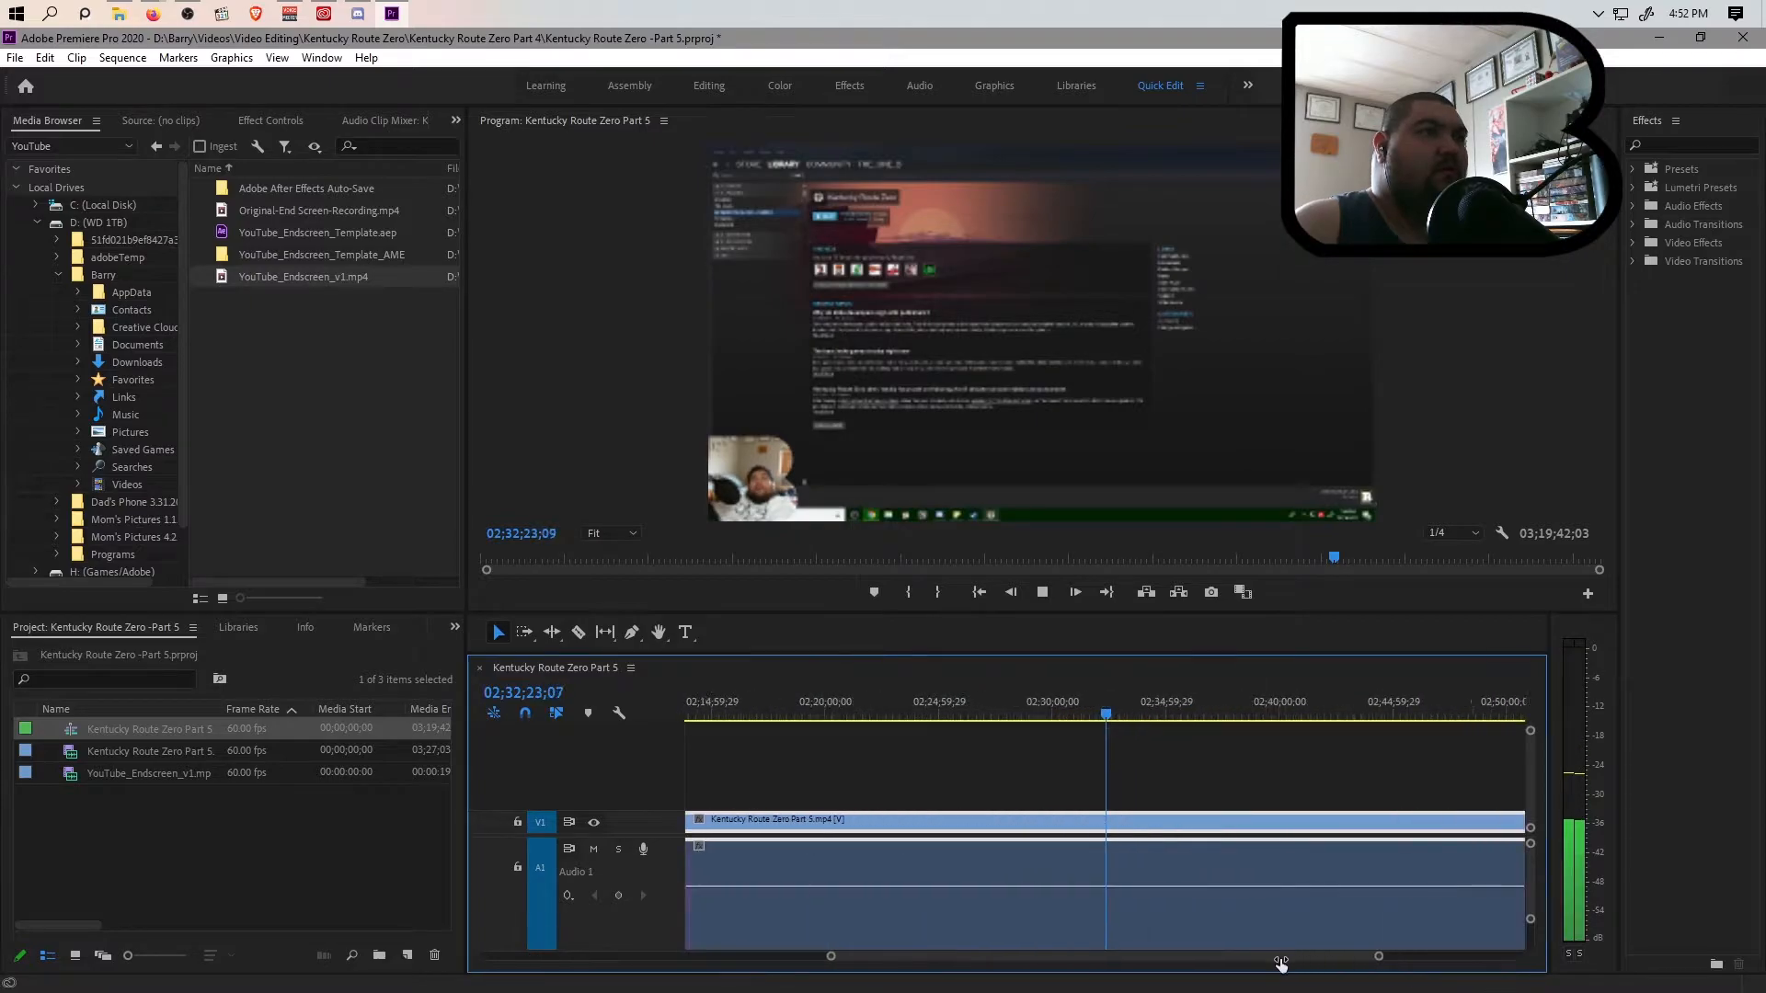
{"action": "scroll", "coordinate": [1286, 961], "scroll_direction": "up", "scroll_amount": 2}
{"action": "left_click", "coordinate": [1094, 716]}
{"action": "key", "text": "space"}
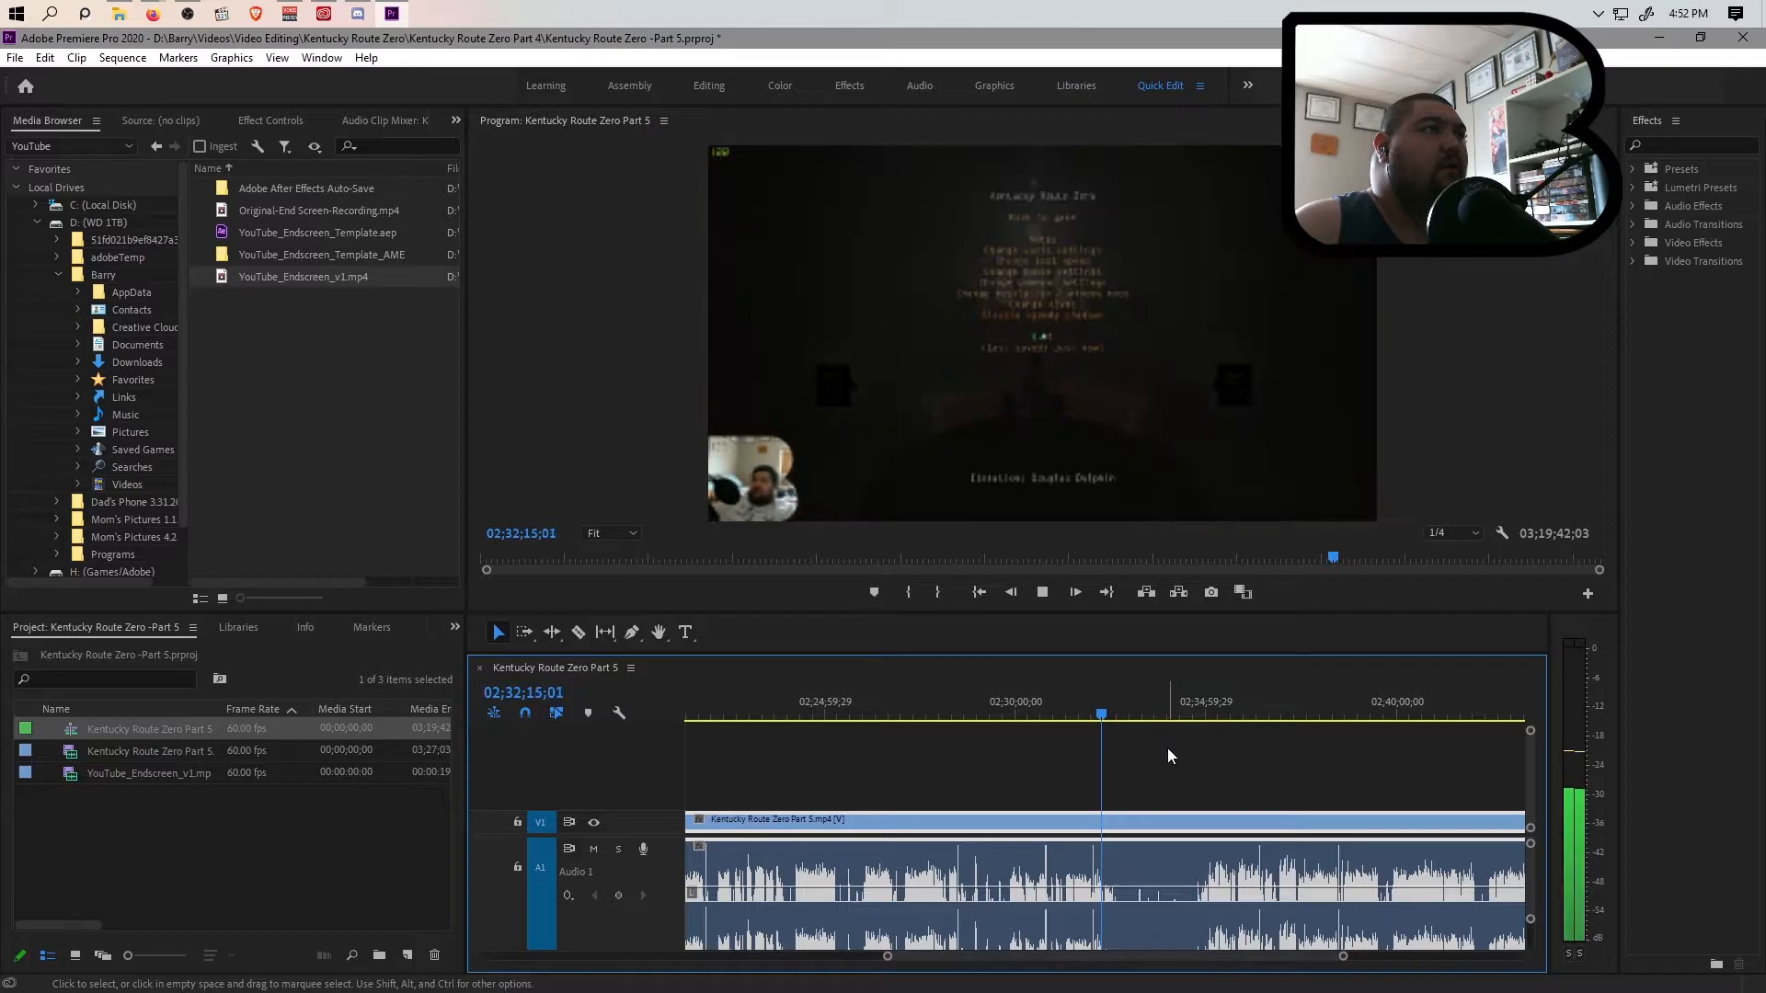
Replay the footage around 02;32;13 and split the clip at 02;32;14;24, just before the pause menu opens
{"action": "left_click", "coordinate": [1178, 715]}
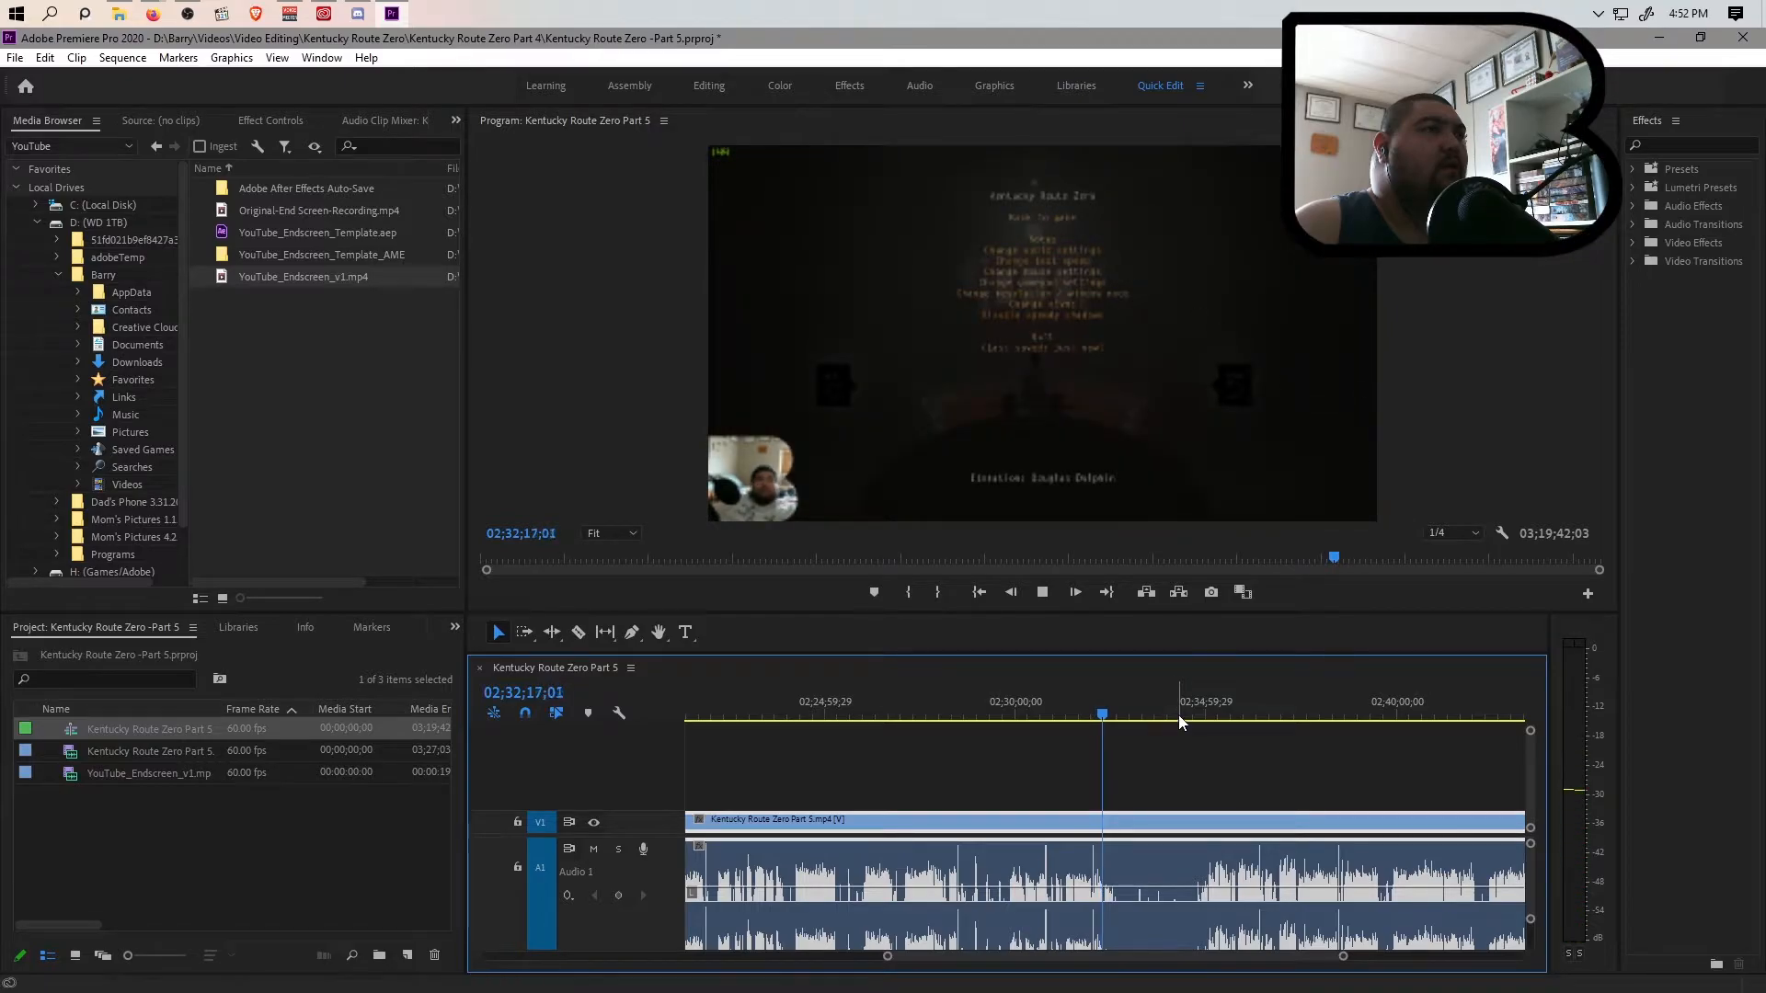
{"action": "left_click_drag", "start_coordinate": [1179, 711], "coordinate": [1100, 742]}
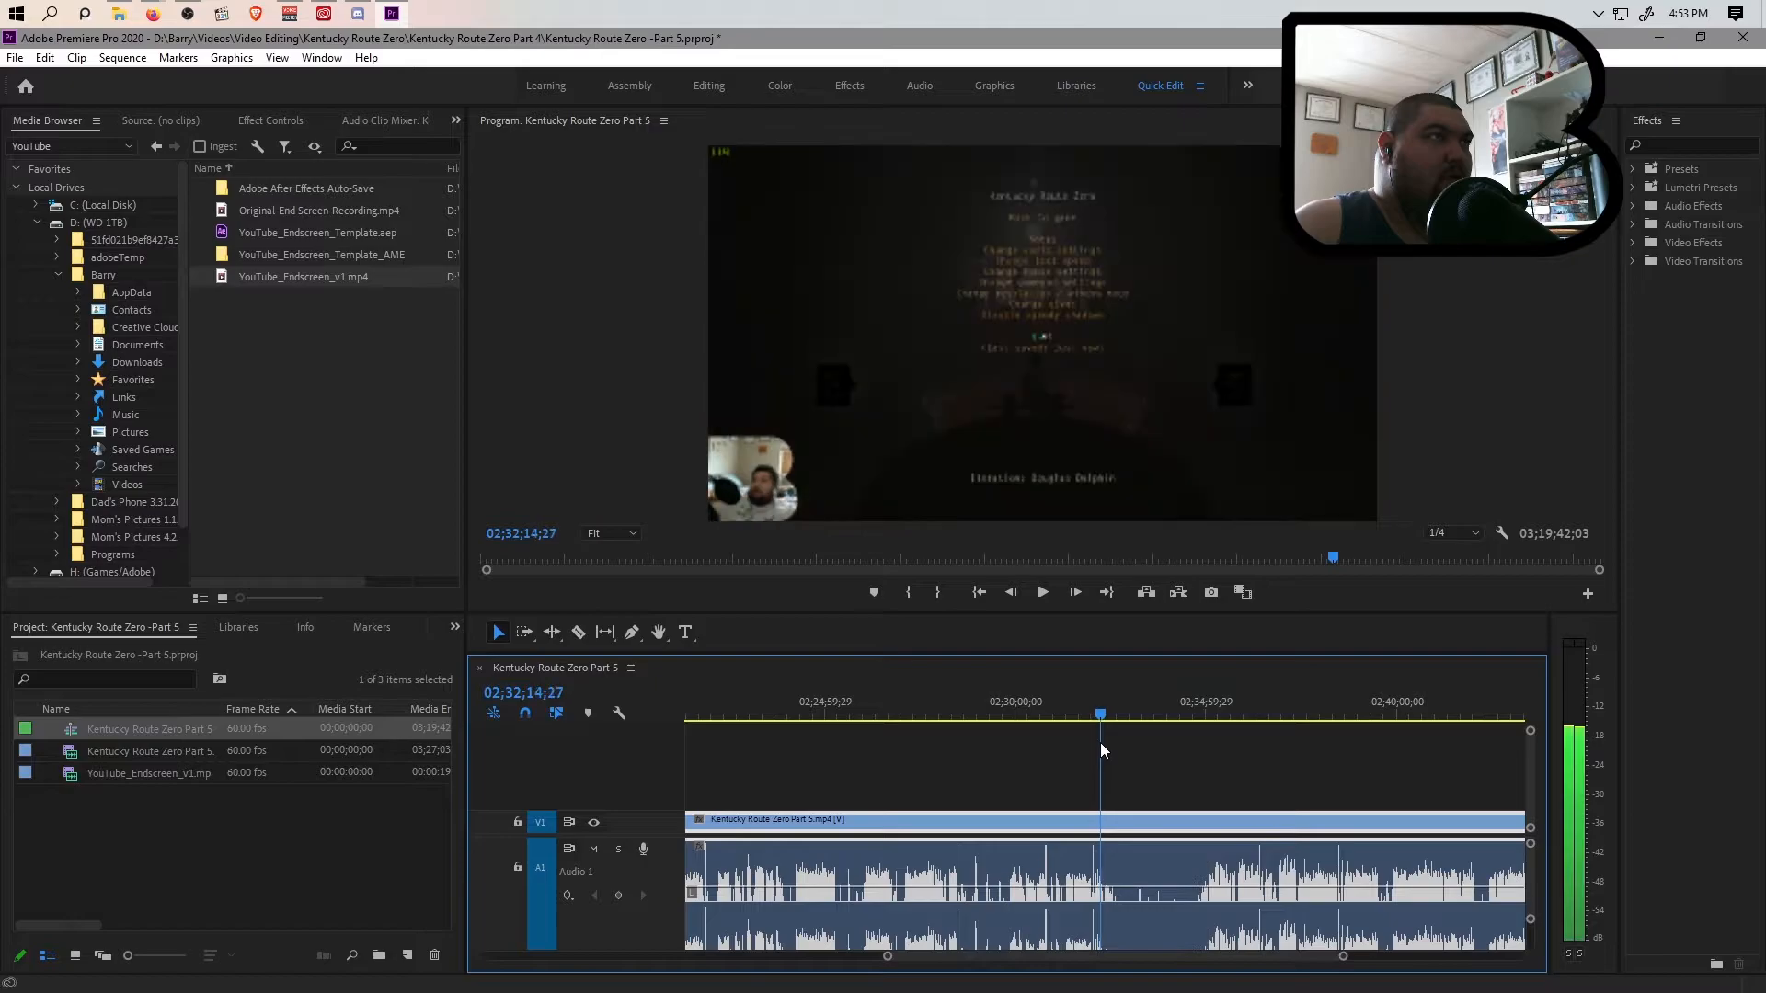
{"action": "key", "text": "space"}
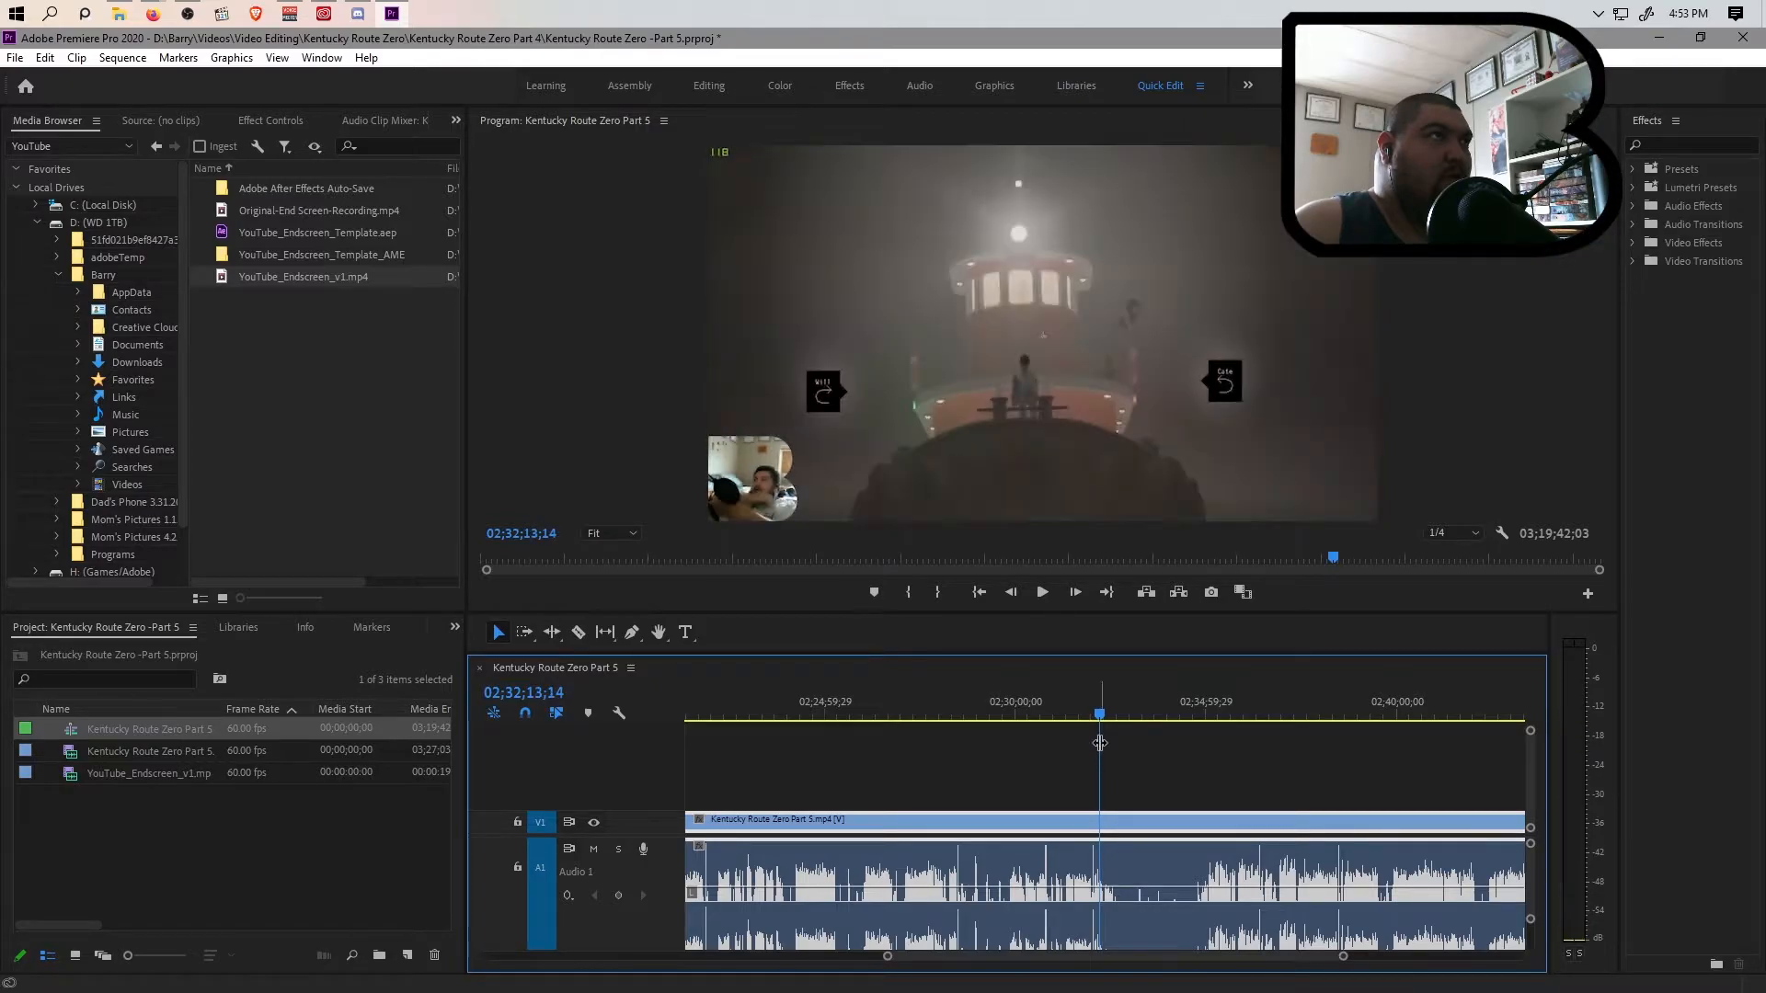
{"action": "key", "text": "space"}
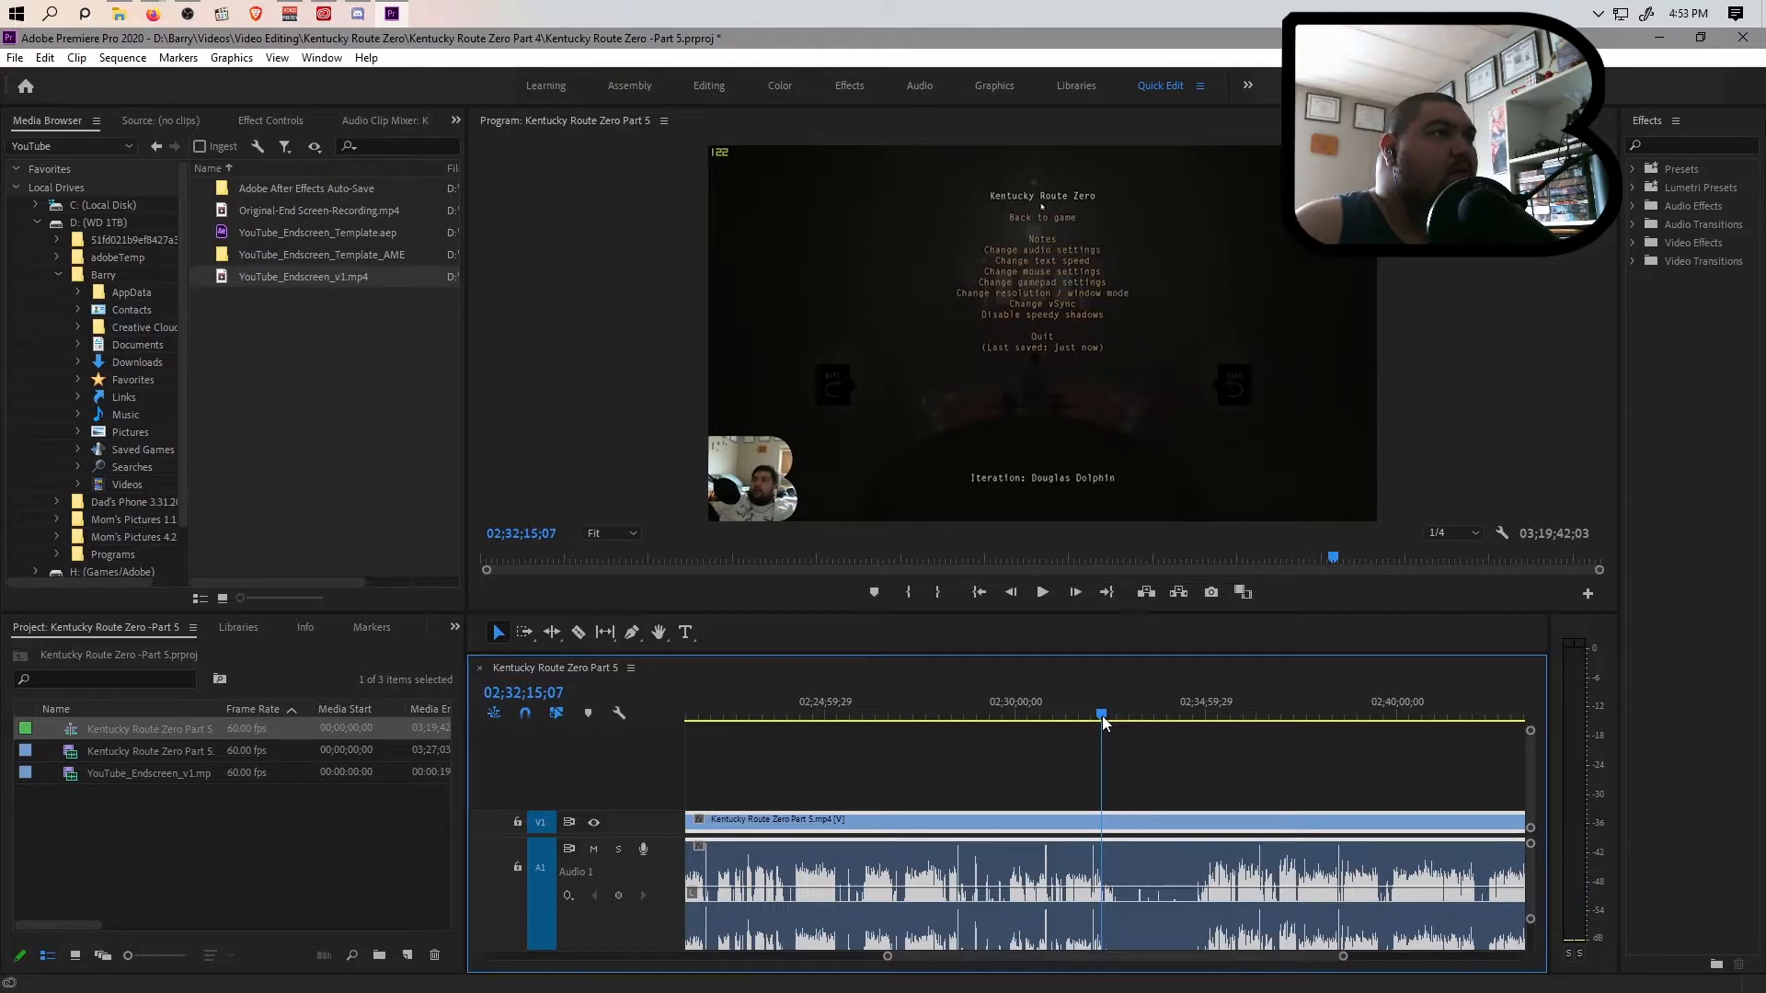
{"action": "left_click", "coordinate": [1101, 716]}
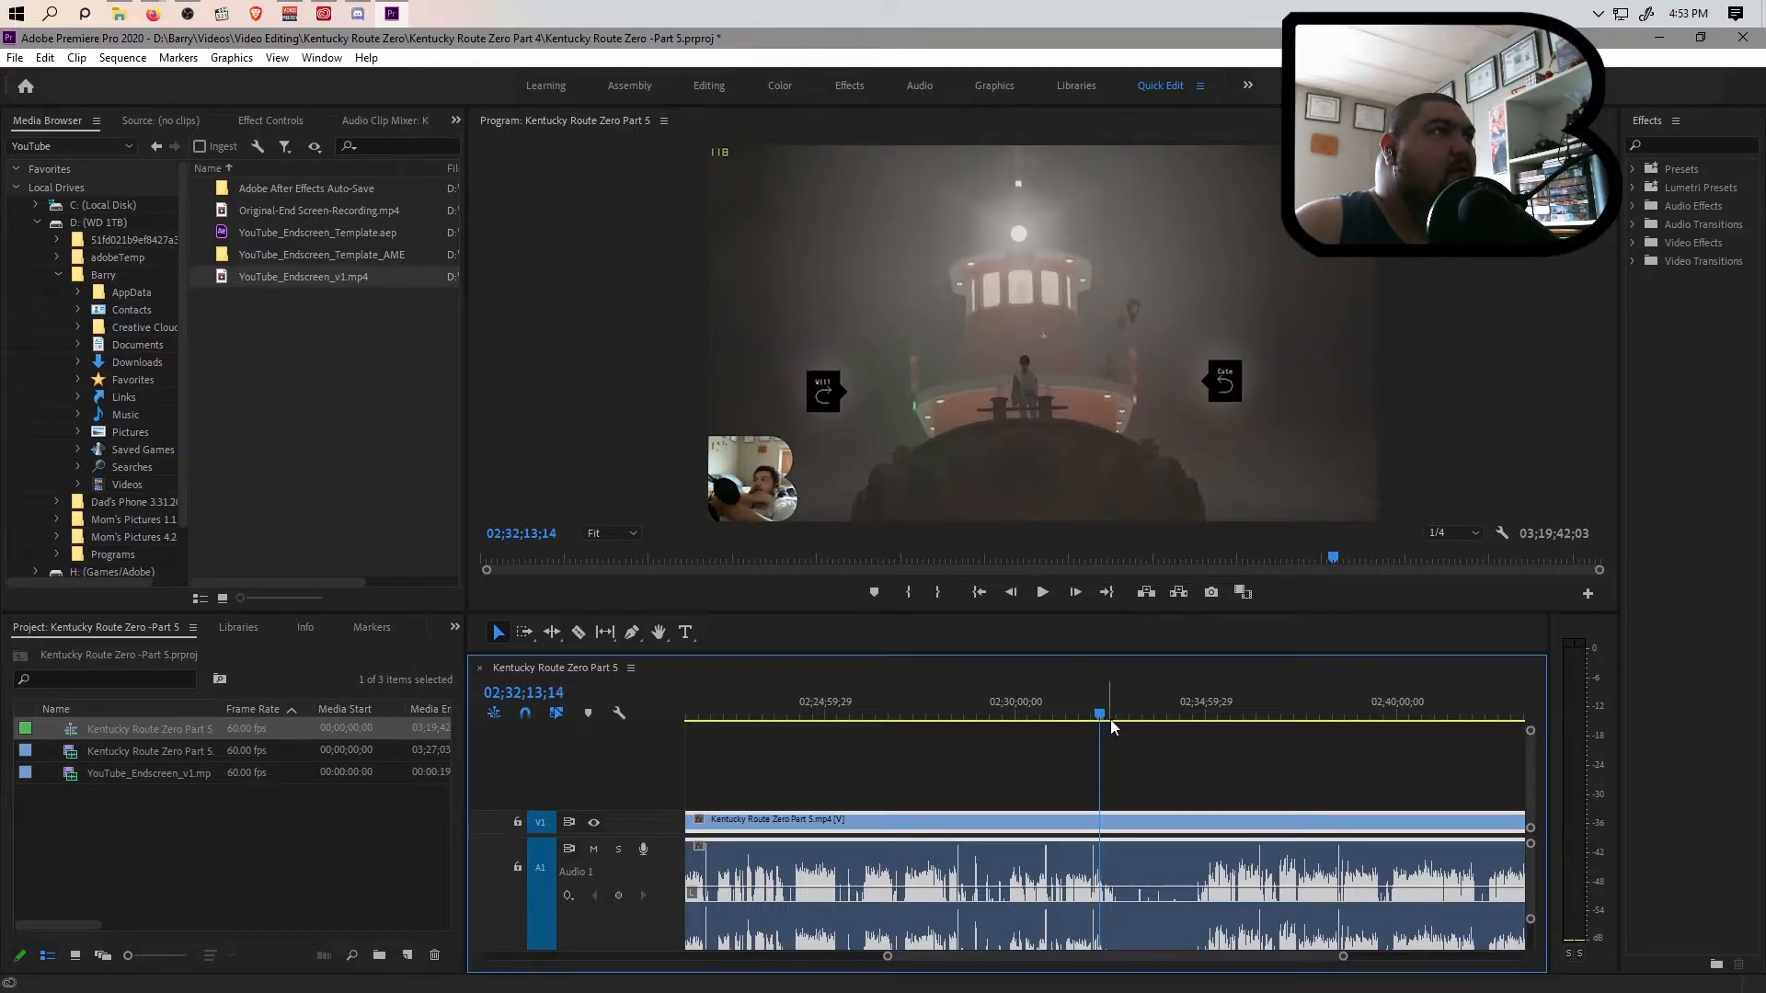
{"action": "left_click_drag", "start_coordinate": [1346, 963], "coordinate": [1255, 939]}
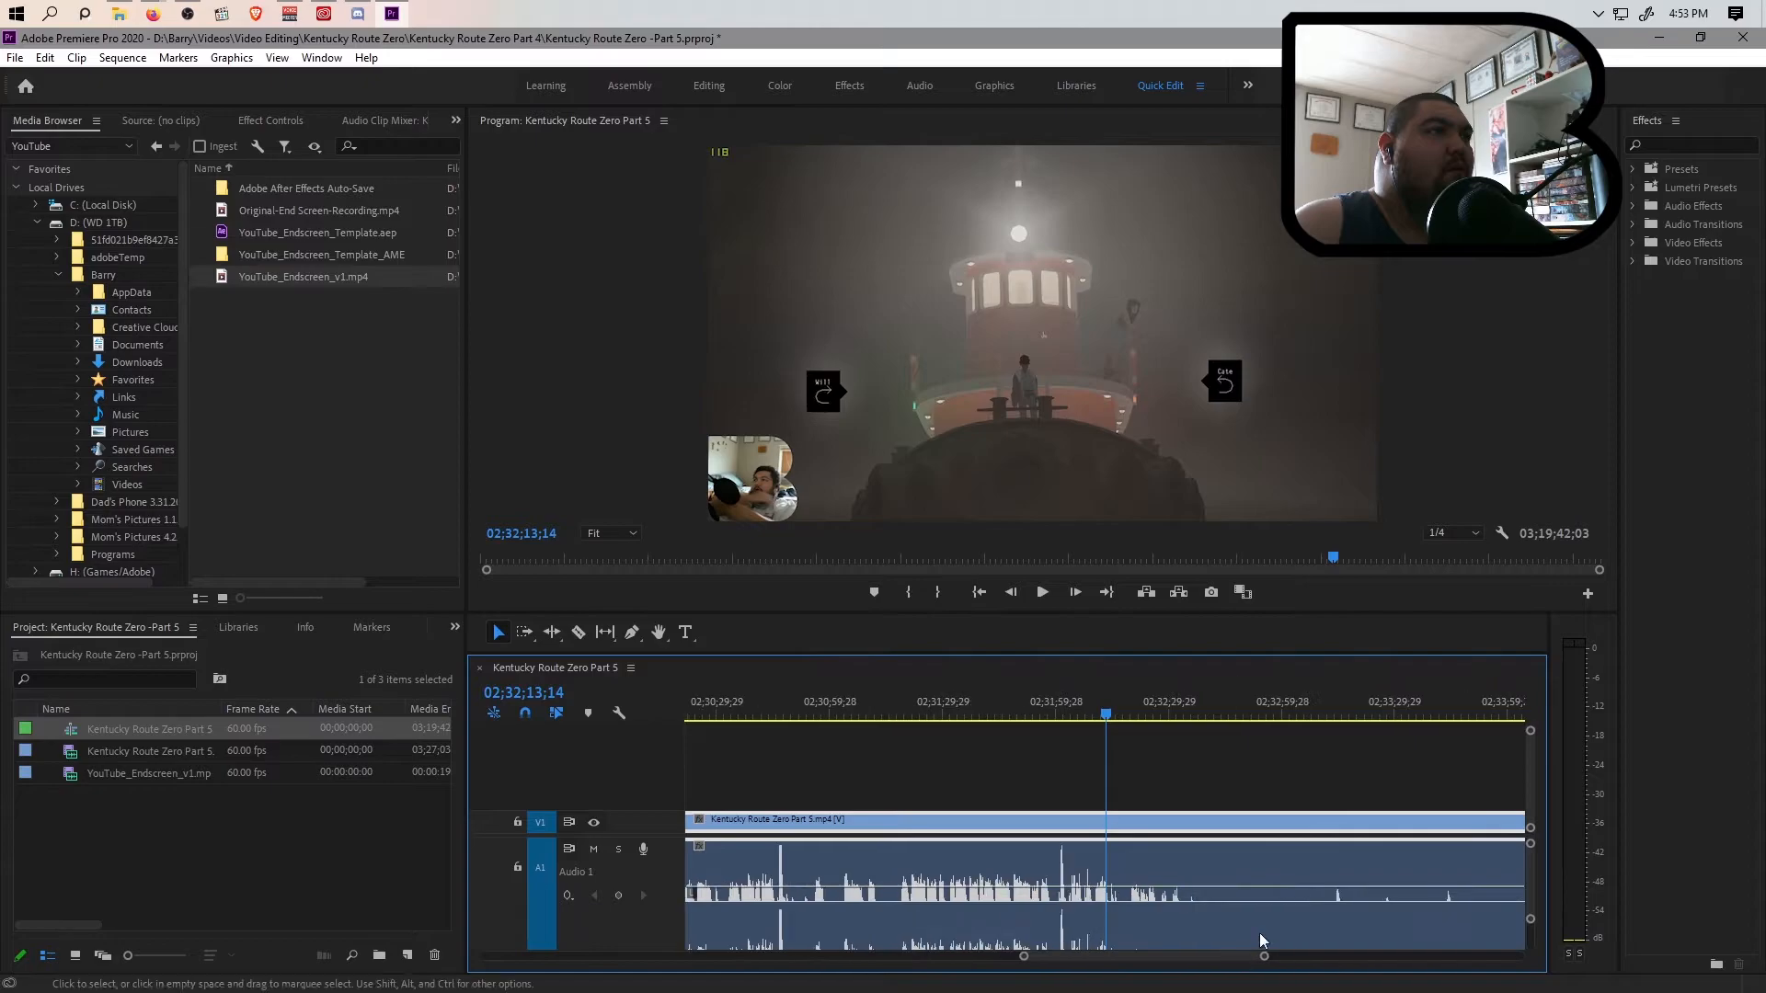
{"action": "key", "text": "space"}
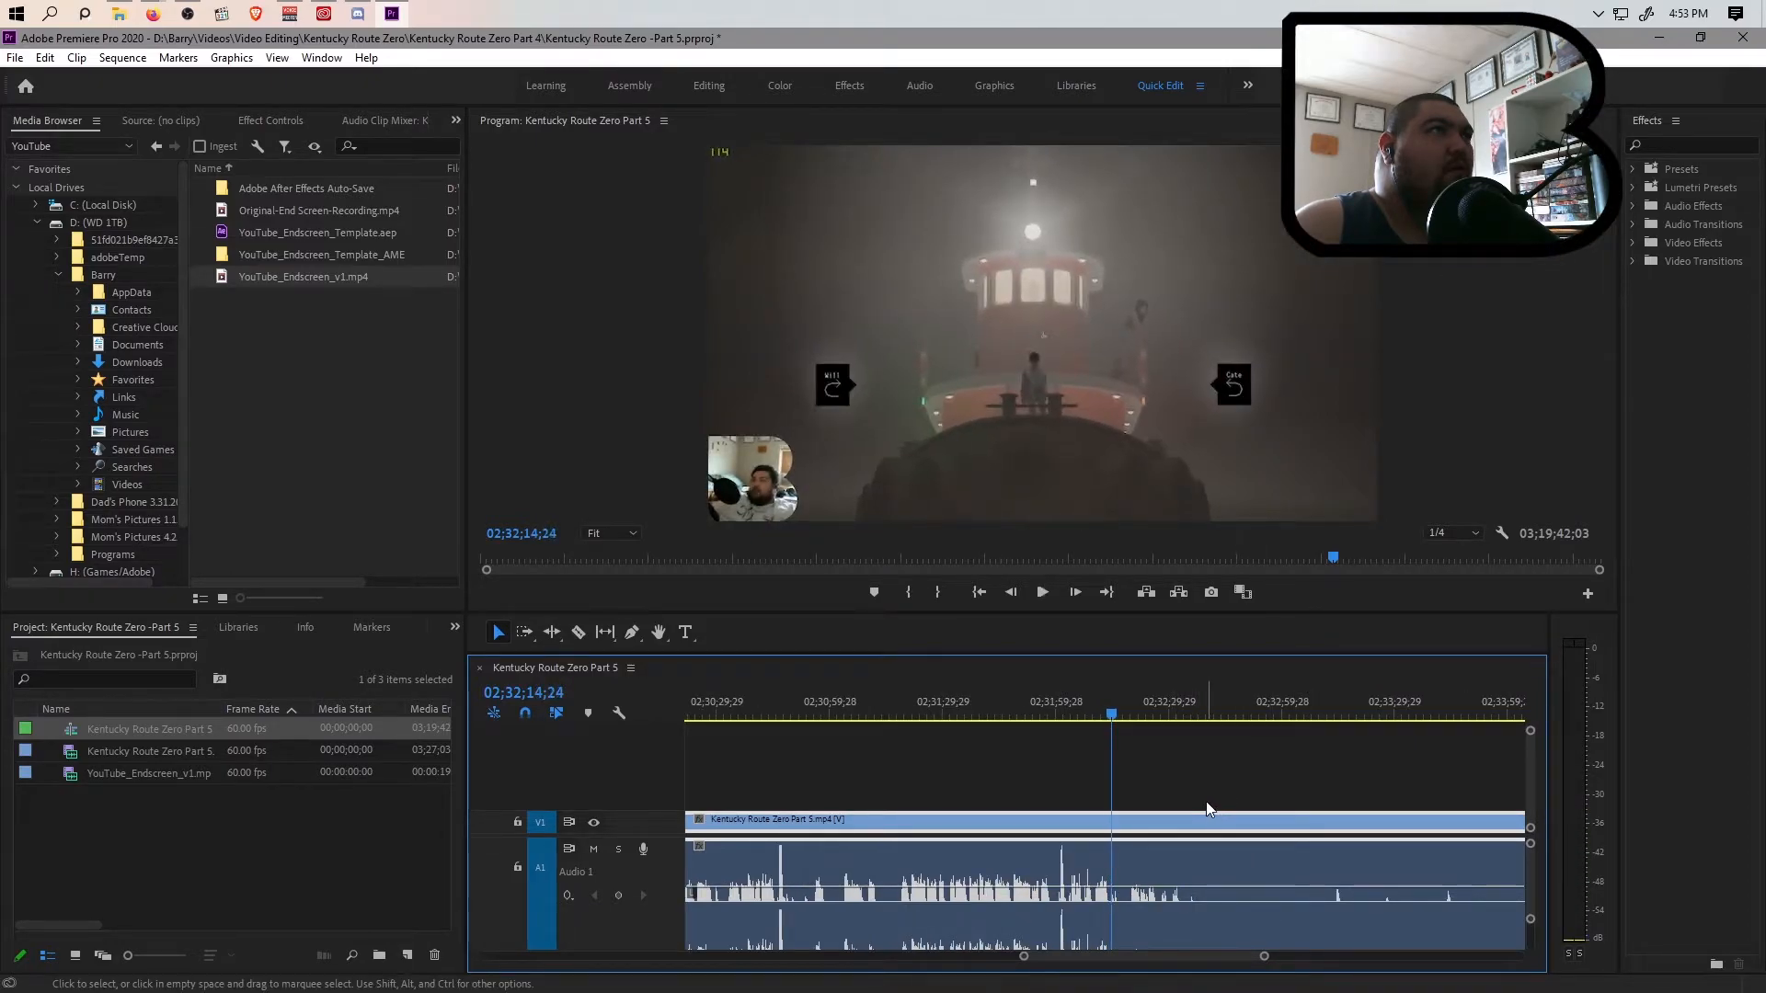
{"action": "key", "text": "space"}
{"action": "left_click_drag", "start_coordinate": [1111, 718], "coordinate": [1111, 720]}
{"action": "left_click_drag", "start_coordinate": [1265, 956], "coordinate": [1199, 959]}
{"action": "left_click_drag", "start_coordinate": [1106, 714], "coordinate": [1105, 715]}
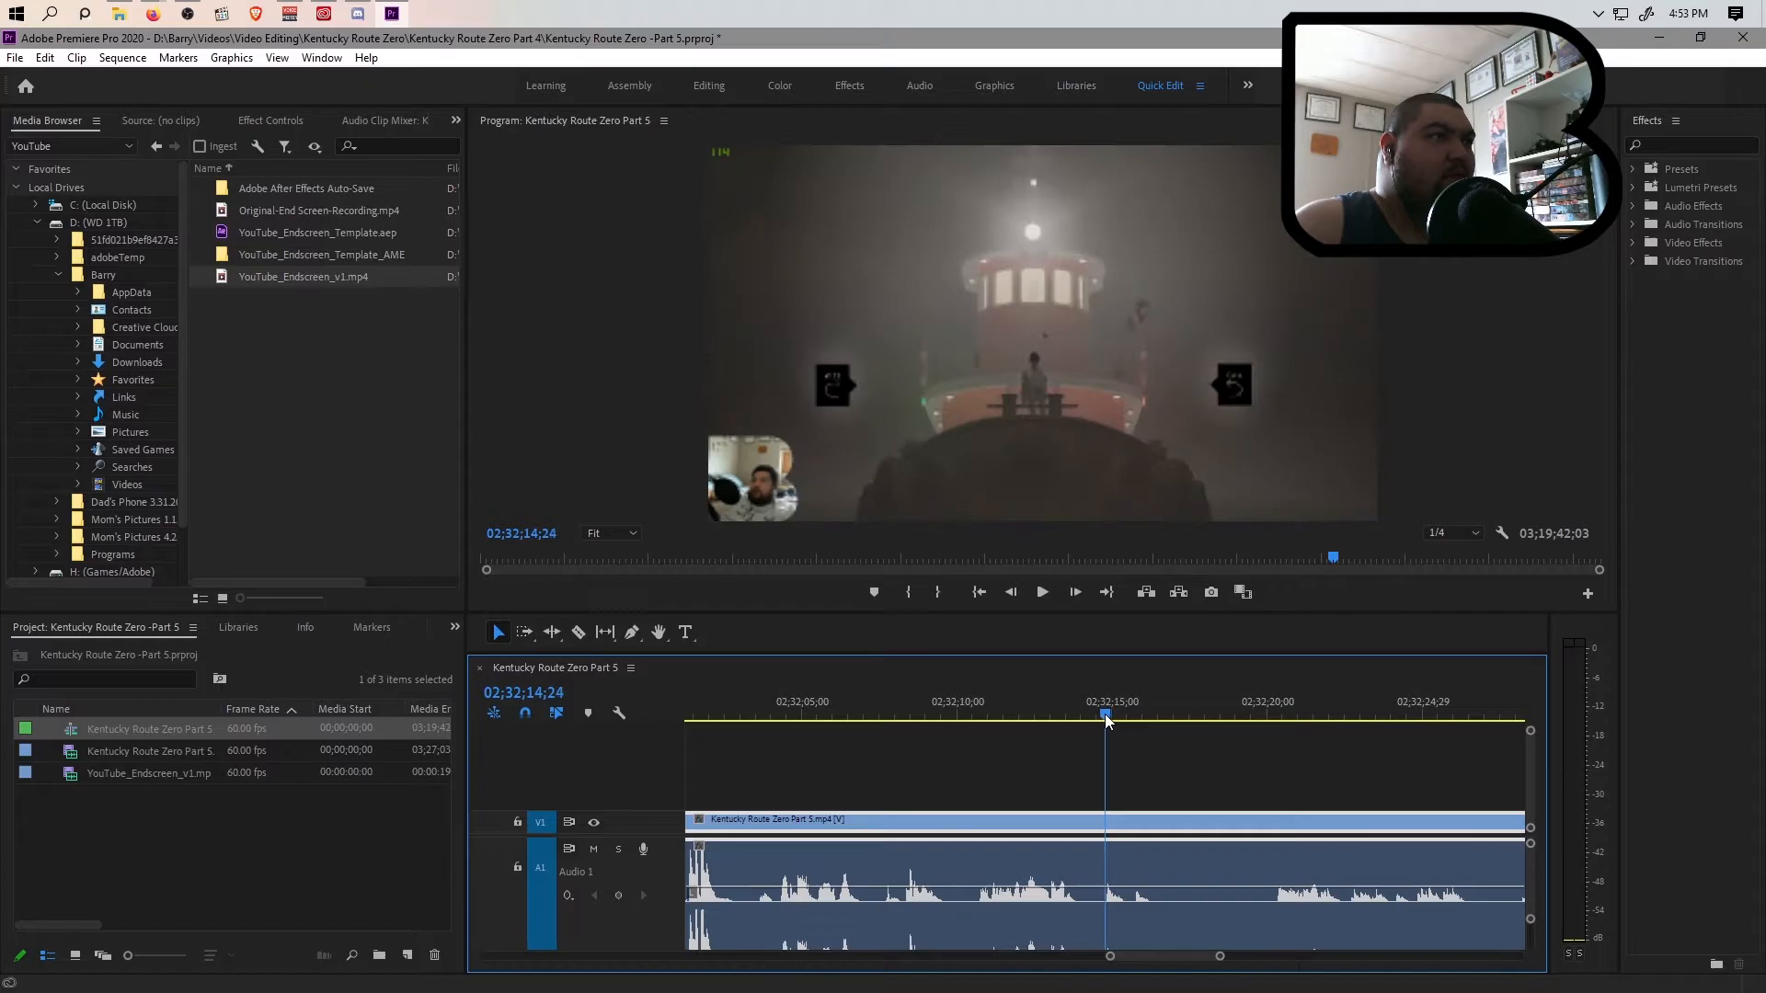
{"action": "key", "text": "ctrl+k"}
Split the clip at 02;36;45;05, where the gameplay resumes after the pause menu, and ripple delete the section between the two cuts
{"action": "left_click_drag", "start_coordinate": [1219, 956], "coordinate": [1324, 968]}
{"action": "left_click_drag", "start_coordinate": [1120, 726], "coordinate": [1226, 742]}
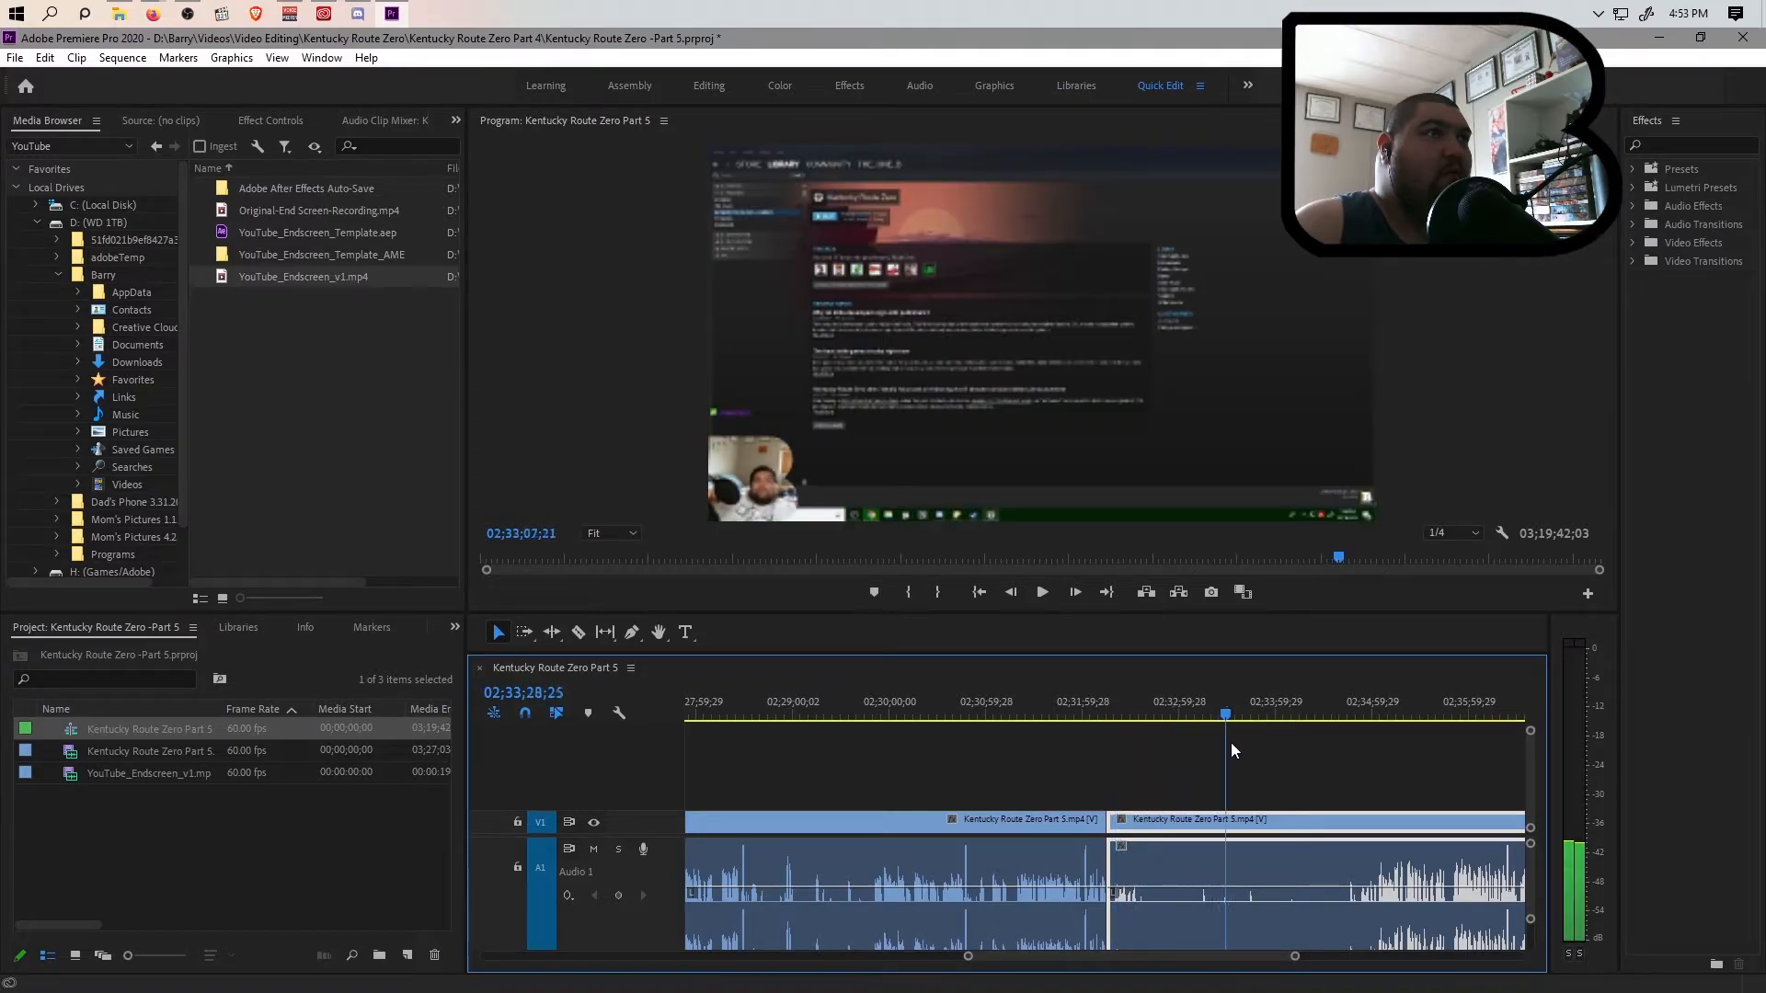
{"action": "left_click_drag", "start_coordinate": [1338, 751], "coordinate": [1379, 752]}
{"action": "key", "text": "space"}
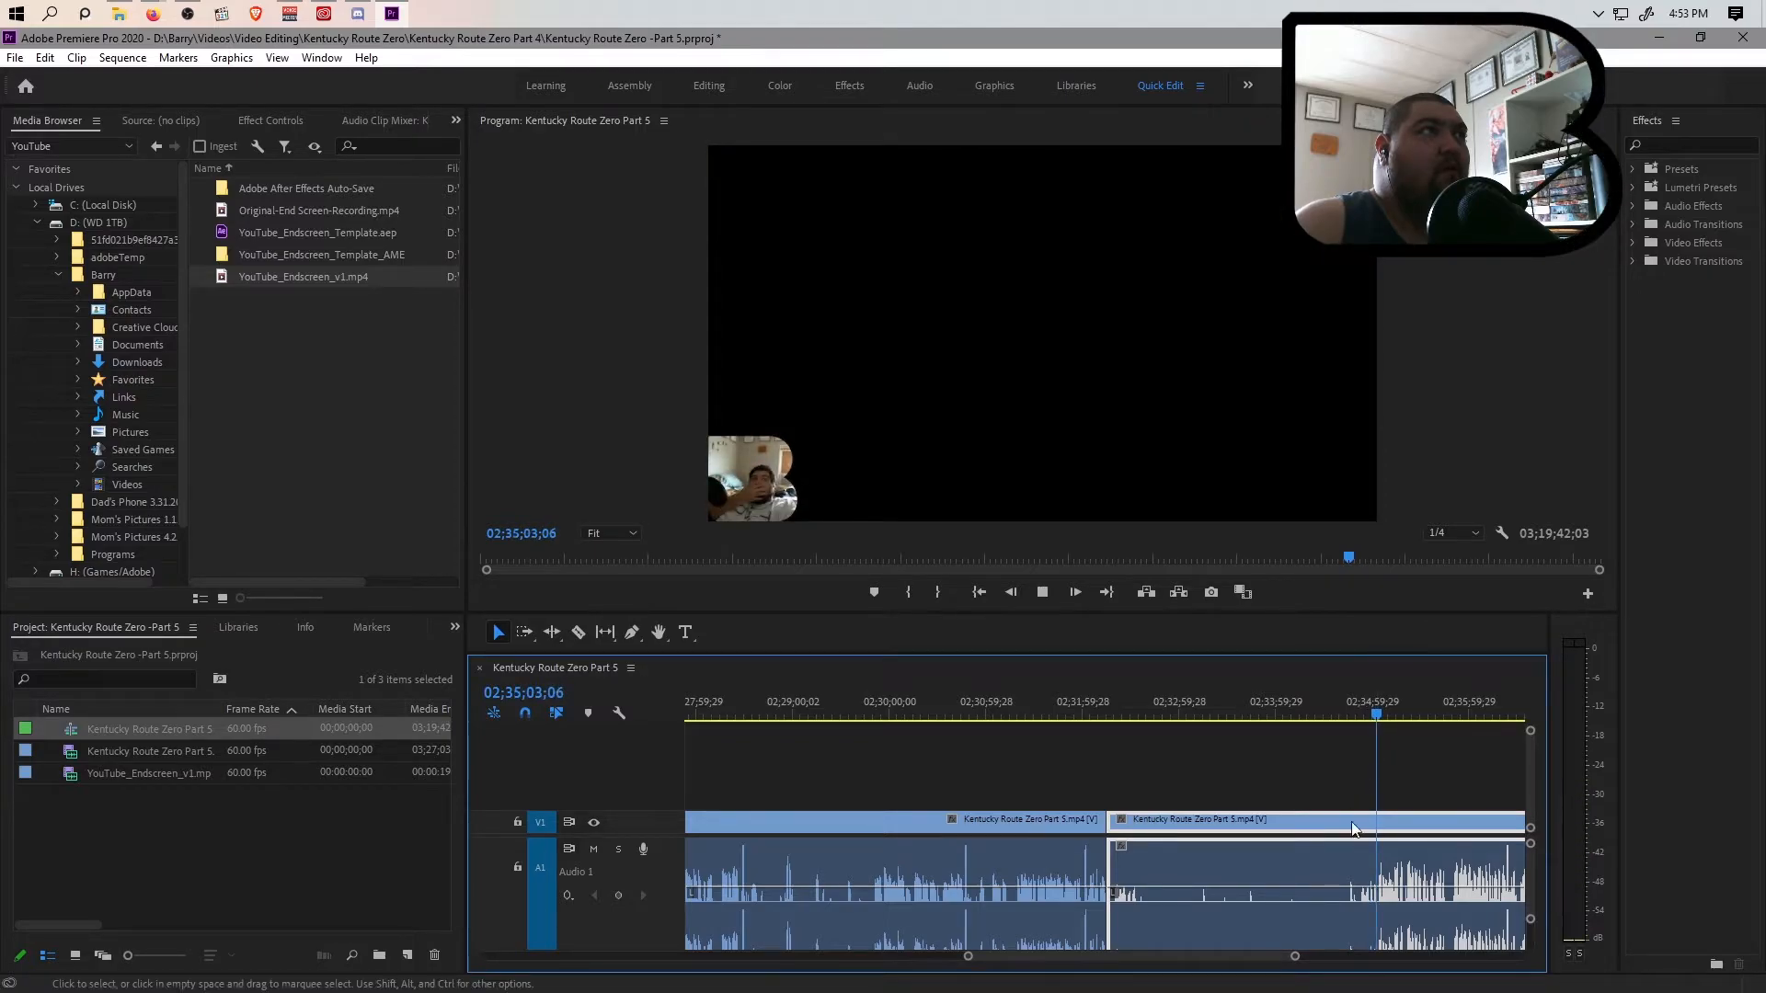
{"action": "left_click_drag", "start_coordinate": [1294, 956], "coordinate": [1272, 958]}
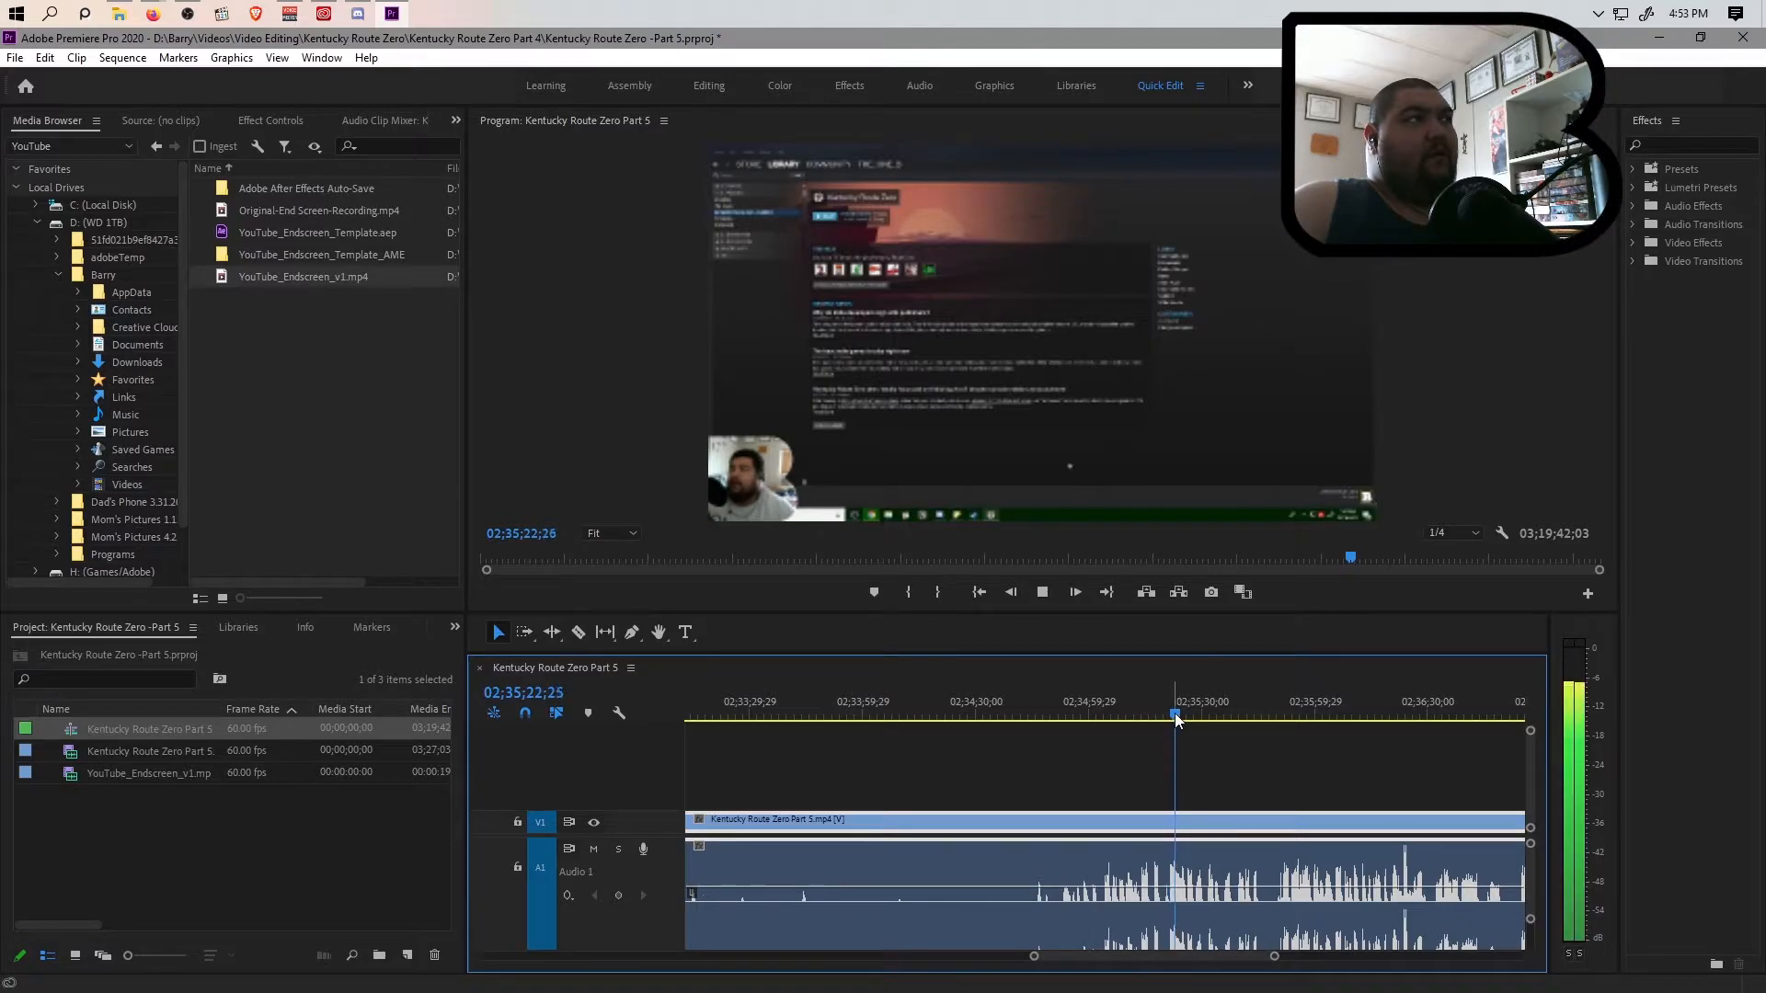
{"action": "key", "text": "space"}
{"action": "left_click_drag", "start_coordinate": [1181, 716], "coordinate": [1477, 726]}
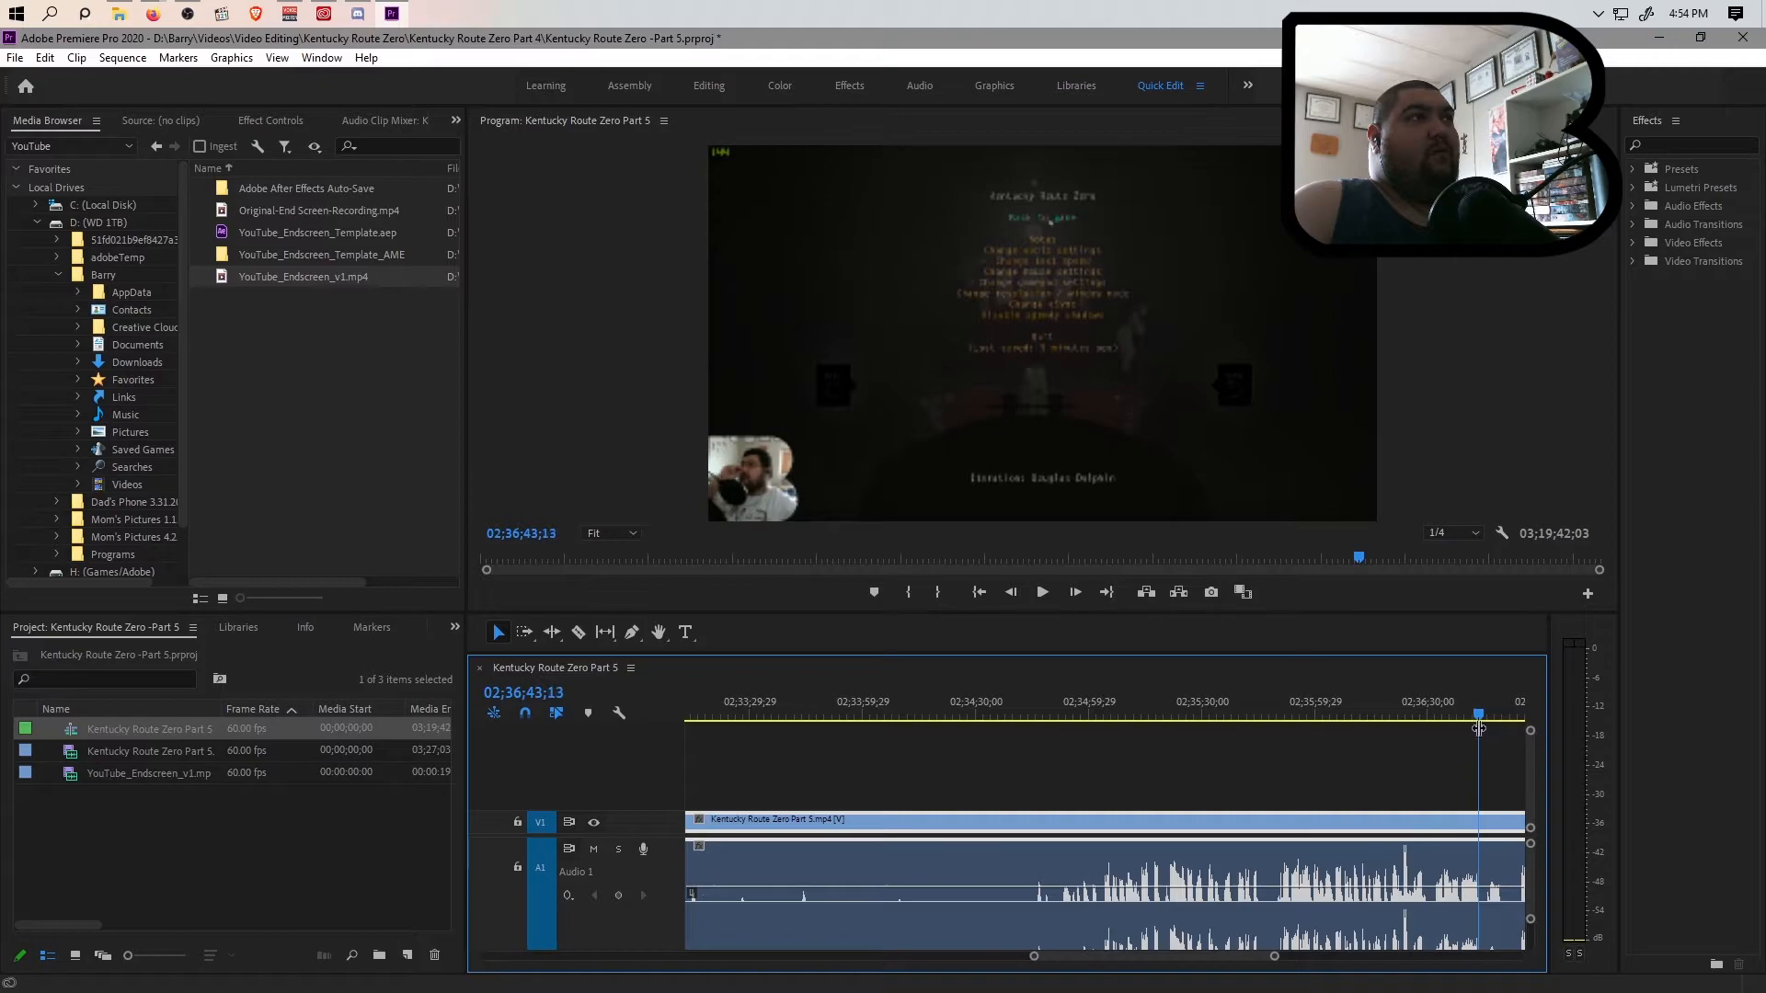
{"action": "scroll", "coordinate": [1235, 876], "scroll_direction": "down", "scroll_amount": 3}
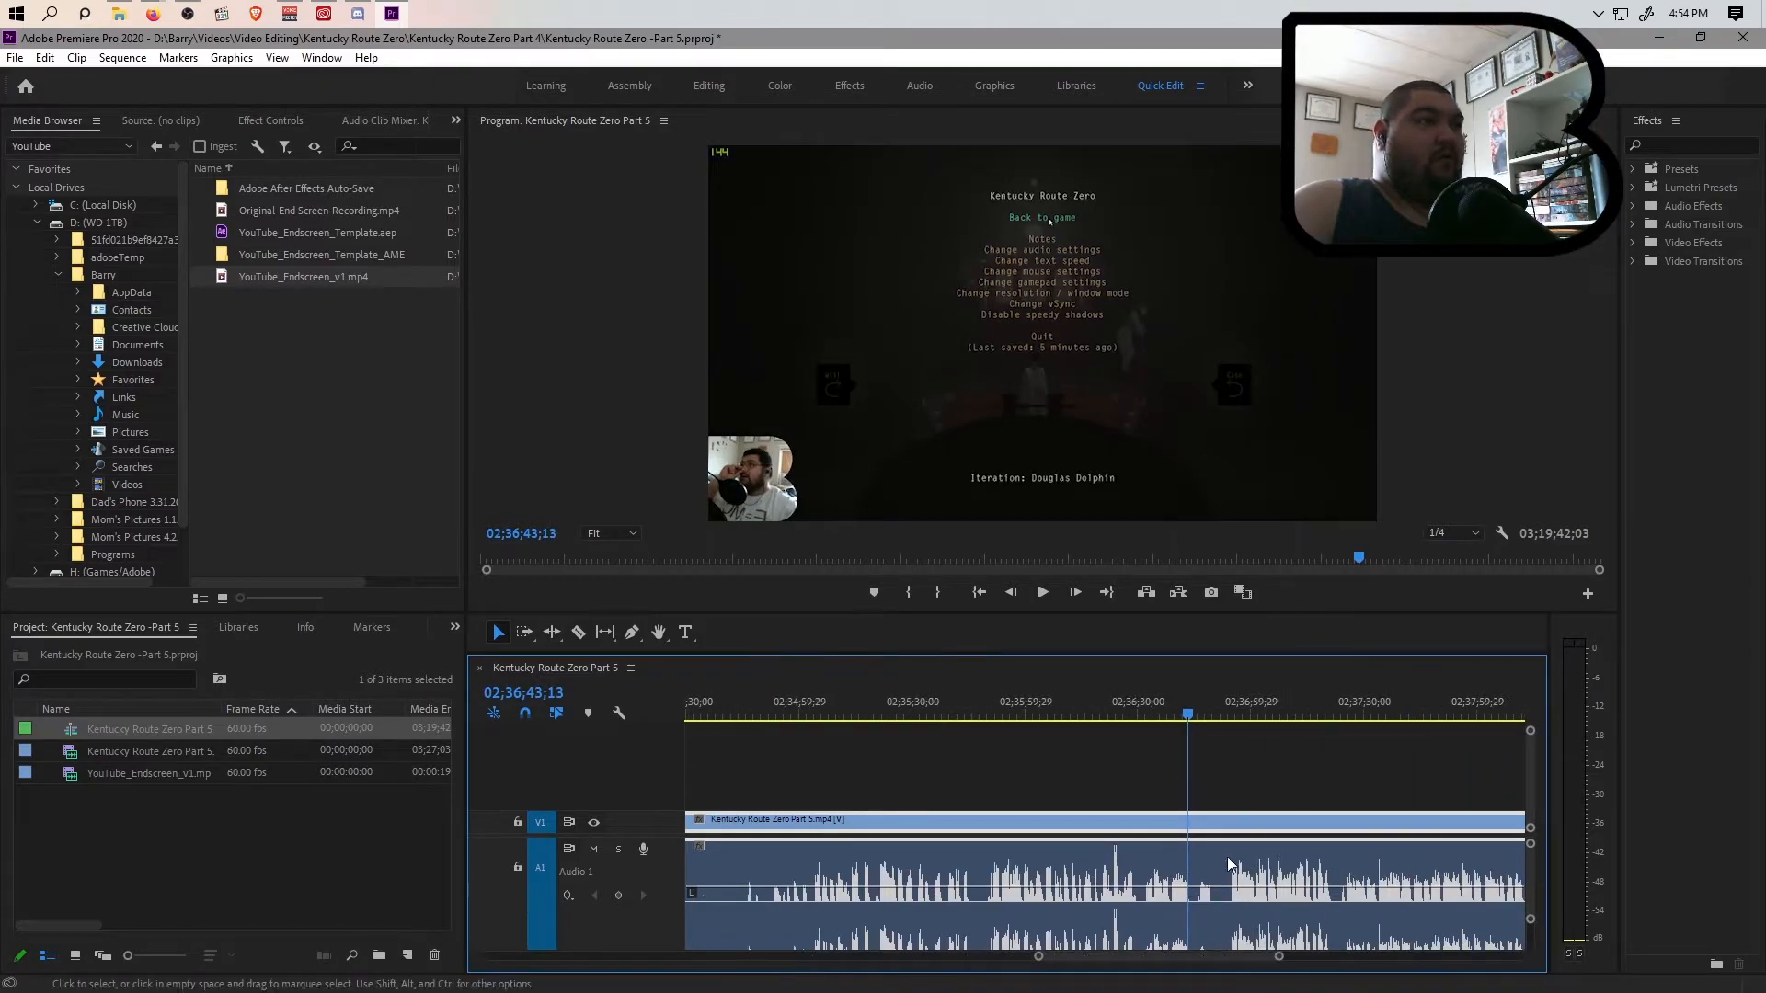
{"action": "left_click_drag", "start_coordinate": [1187, 719], "coordinate": [1195, 721]}
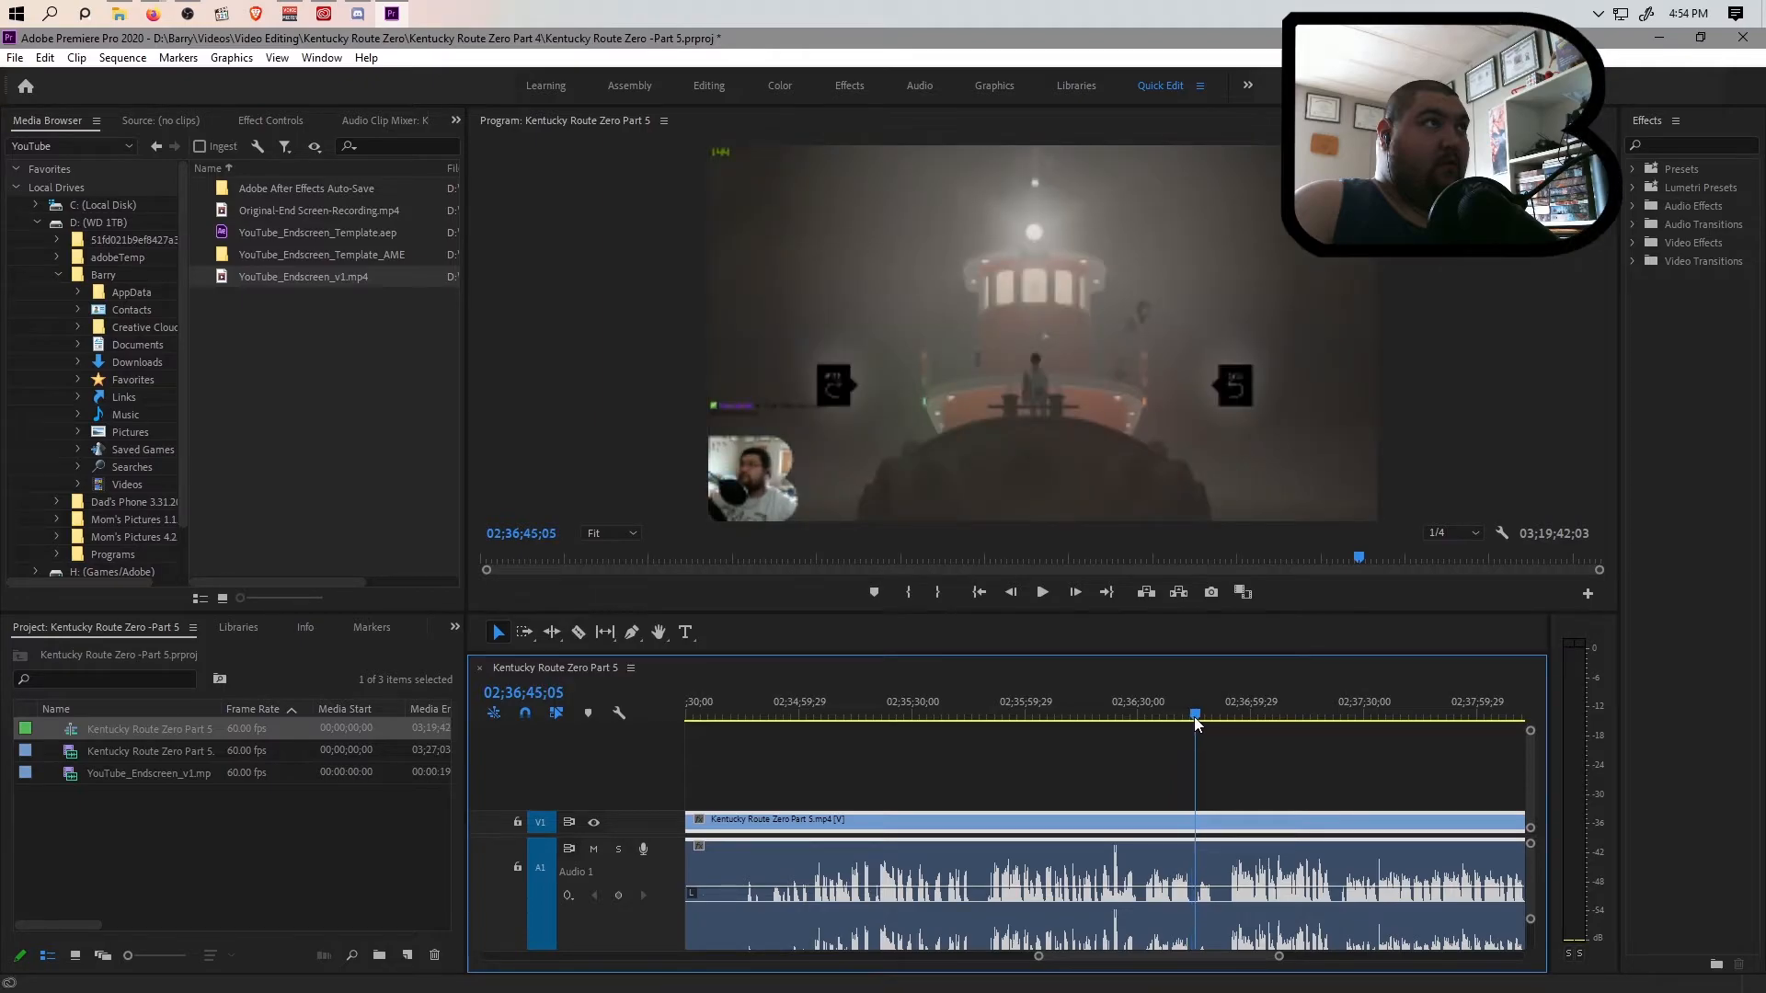
{"action": "key", "text": "ctrl+k"}
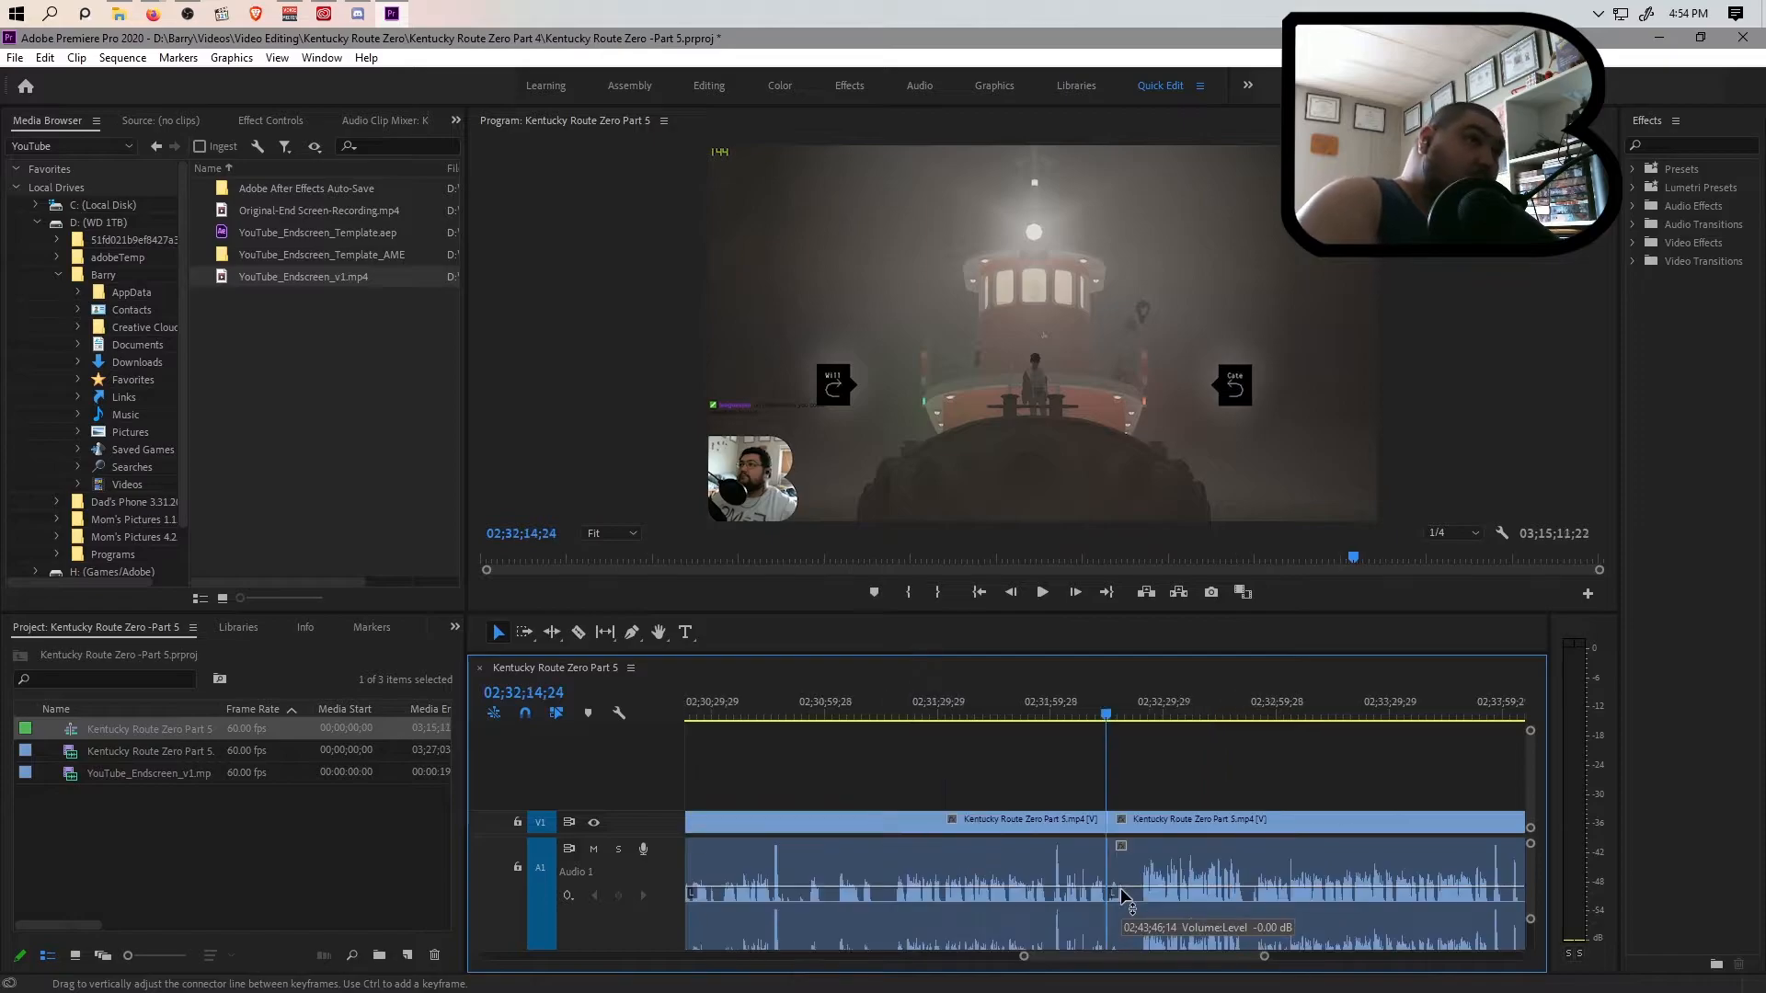
{"action": "key", "text": "Up"}
Scan the footage from the 02;32;14;24 cut to the end, playing around 03;13;27 to locate where the final menu opens
{"action": "left_click_drag", "start_coordinate": [1023, 957], "coordinate": [762, 980]}
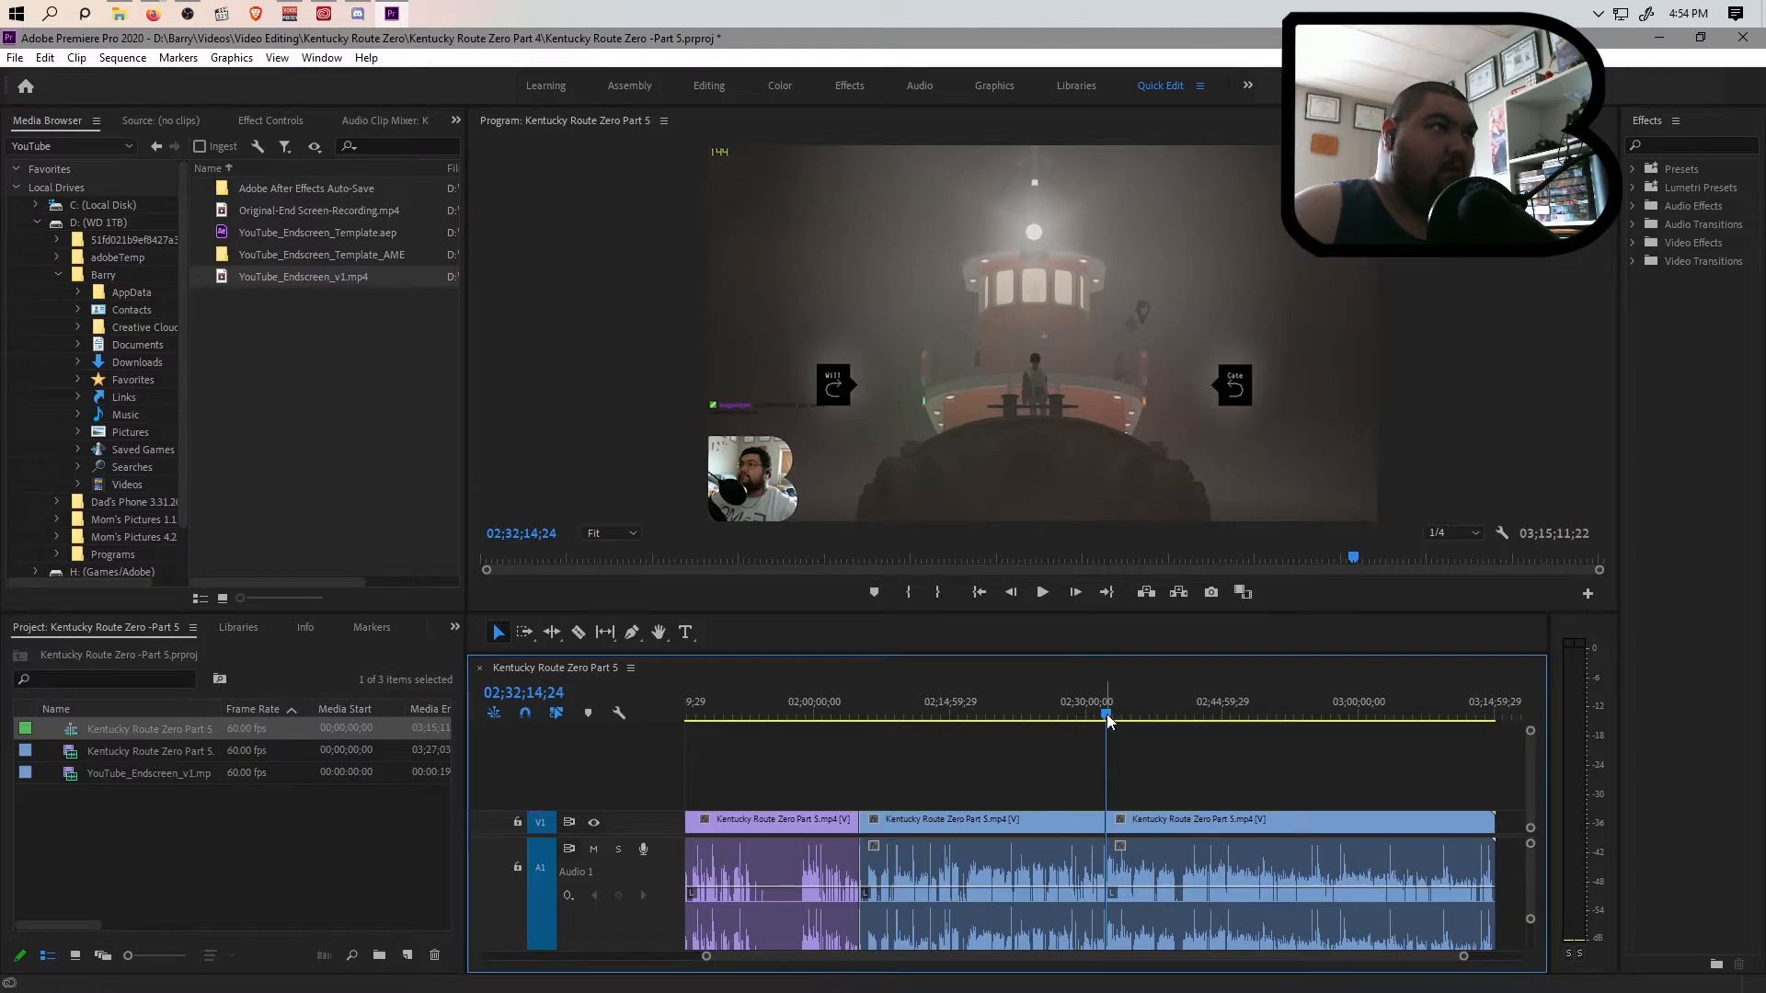
{"action": "left_click_drag", "start_coordinate": [1106, 720], "coordinate": [1484, 798]}
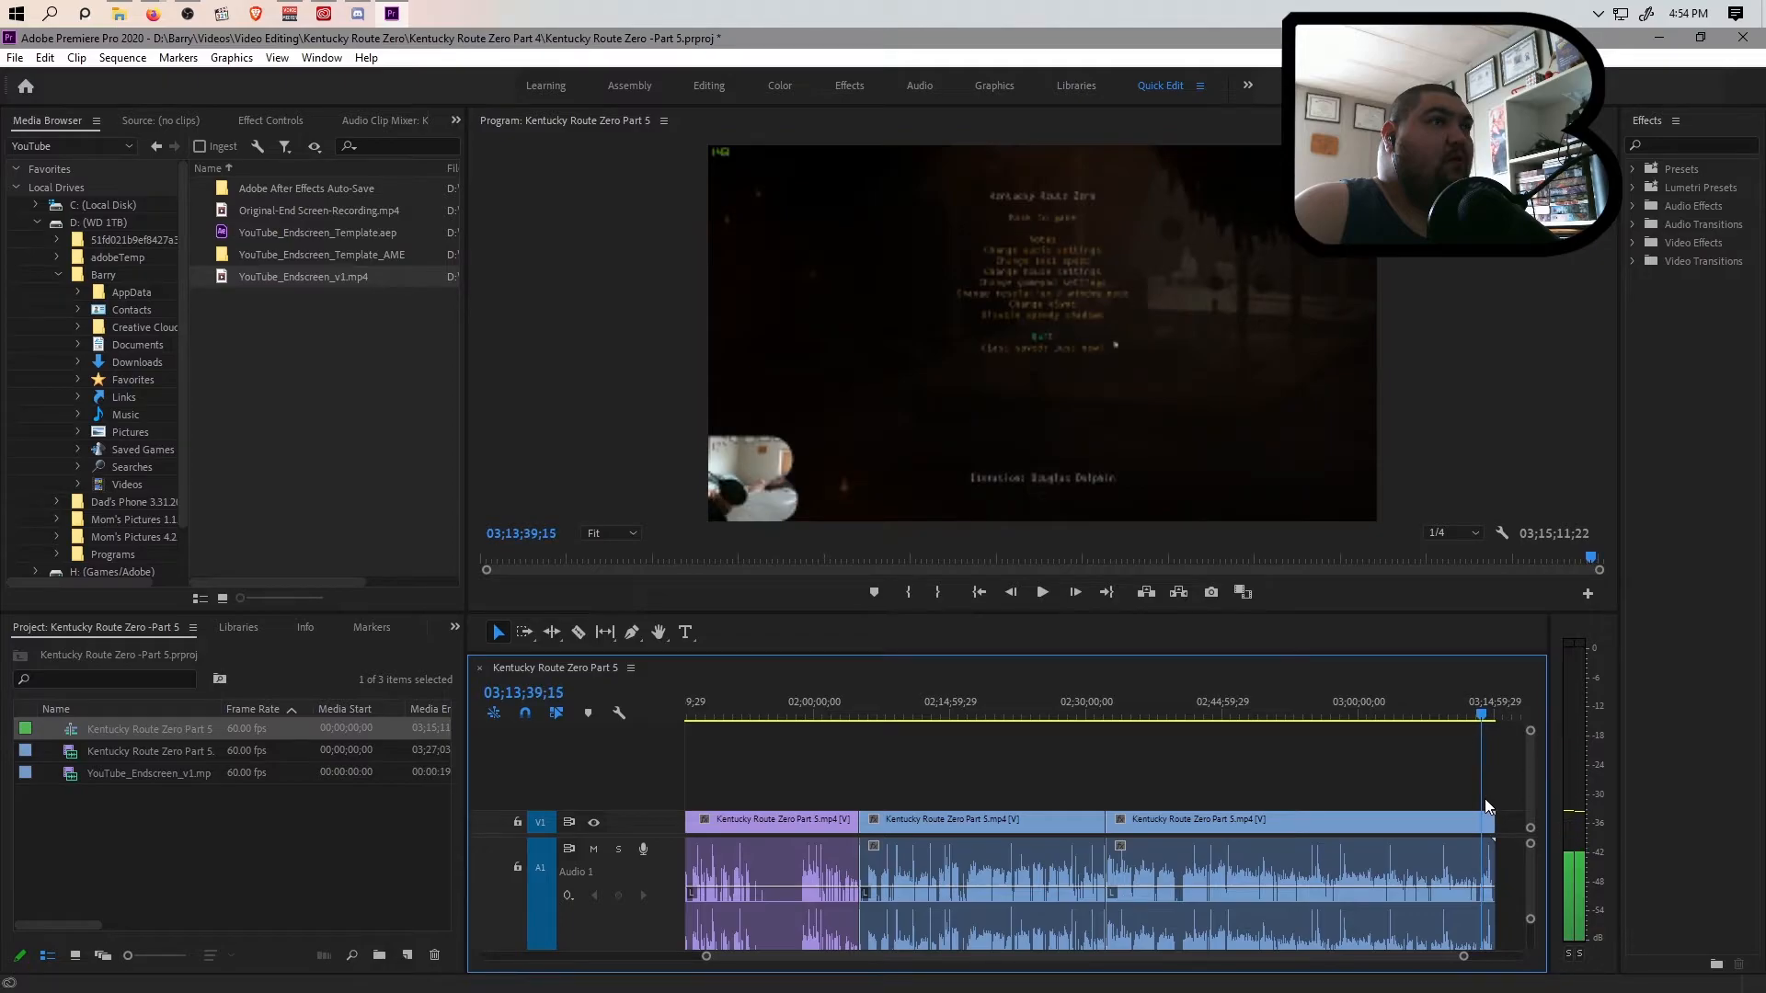
{"action": "left_click_drag", "start_coordinate": [1461, 956], "coordinate": [1286, 974]}
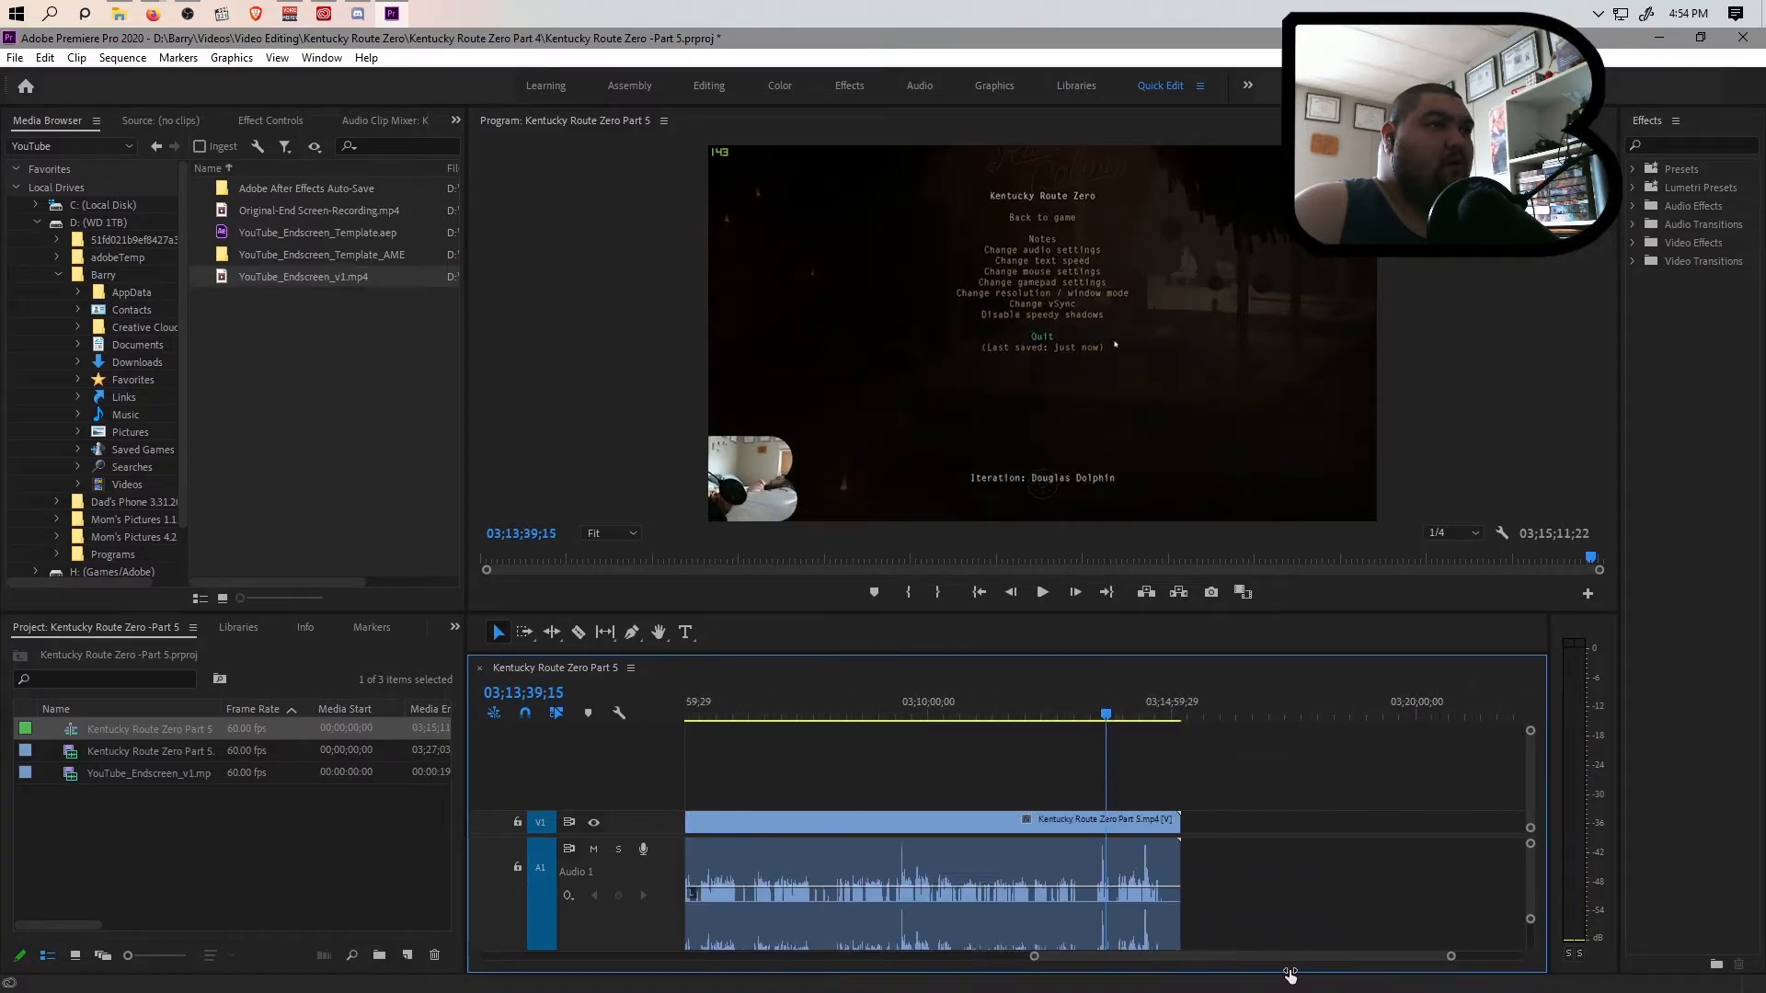
{"action": "left_click_drag", "start_coordinate": [1105, 716], "coordinate": [1074, 718]}
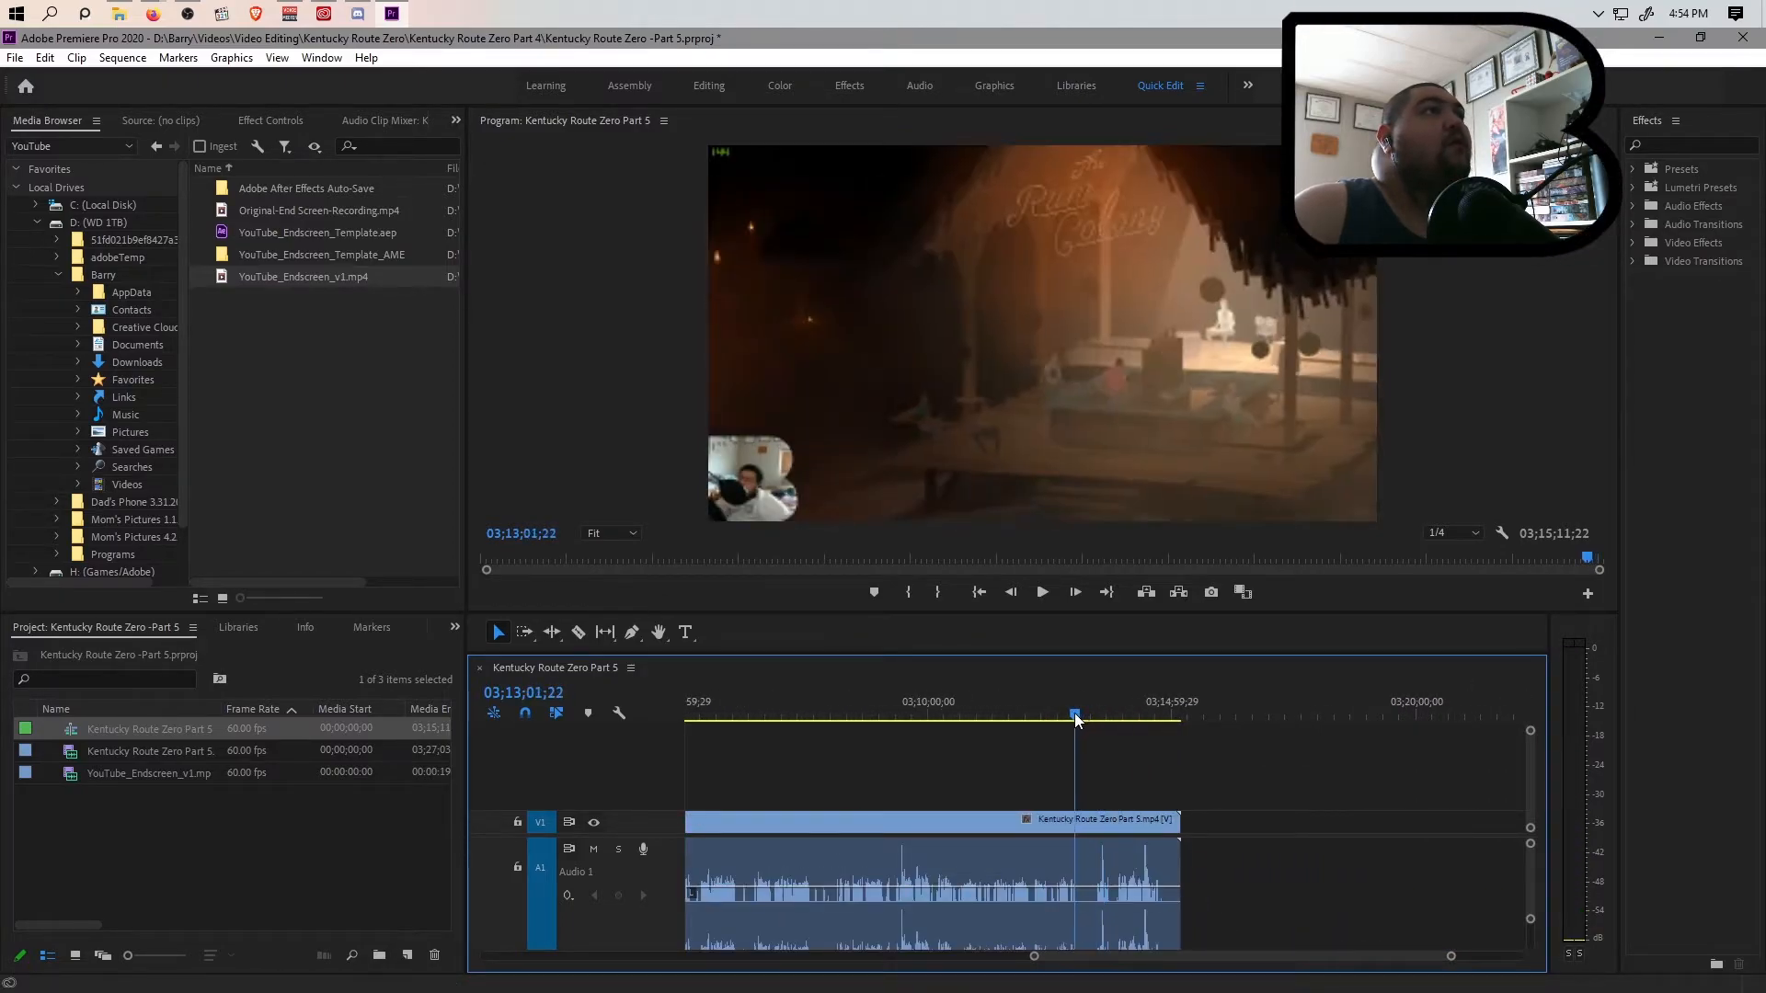
{"action": "key", "text": "space"}
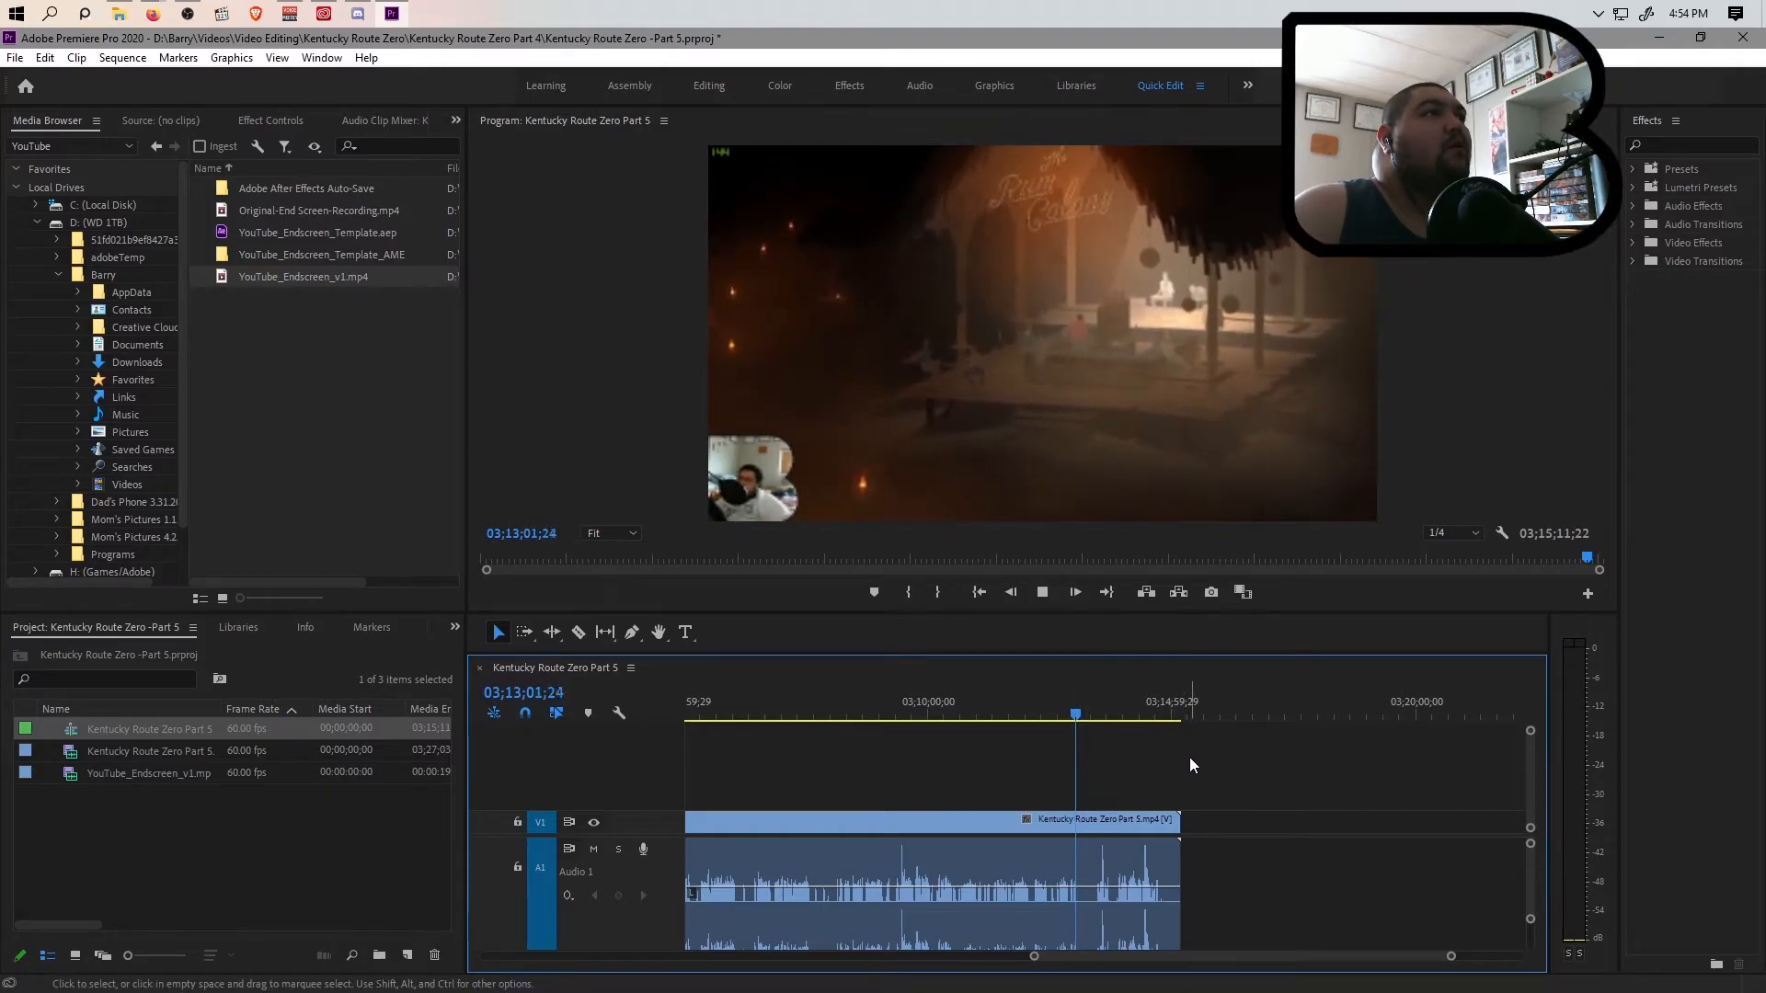
{"action": "left_click_drag", "start_coordinate": [1074, 718], "coordinate": [1092, 718]}
{"action": "key", "text": "space"}
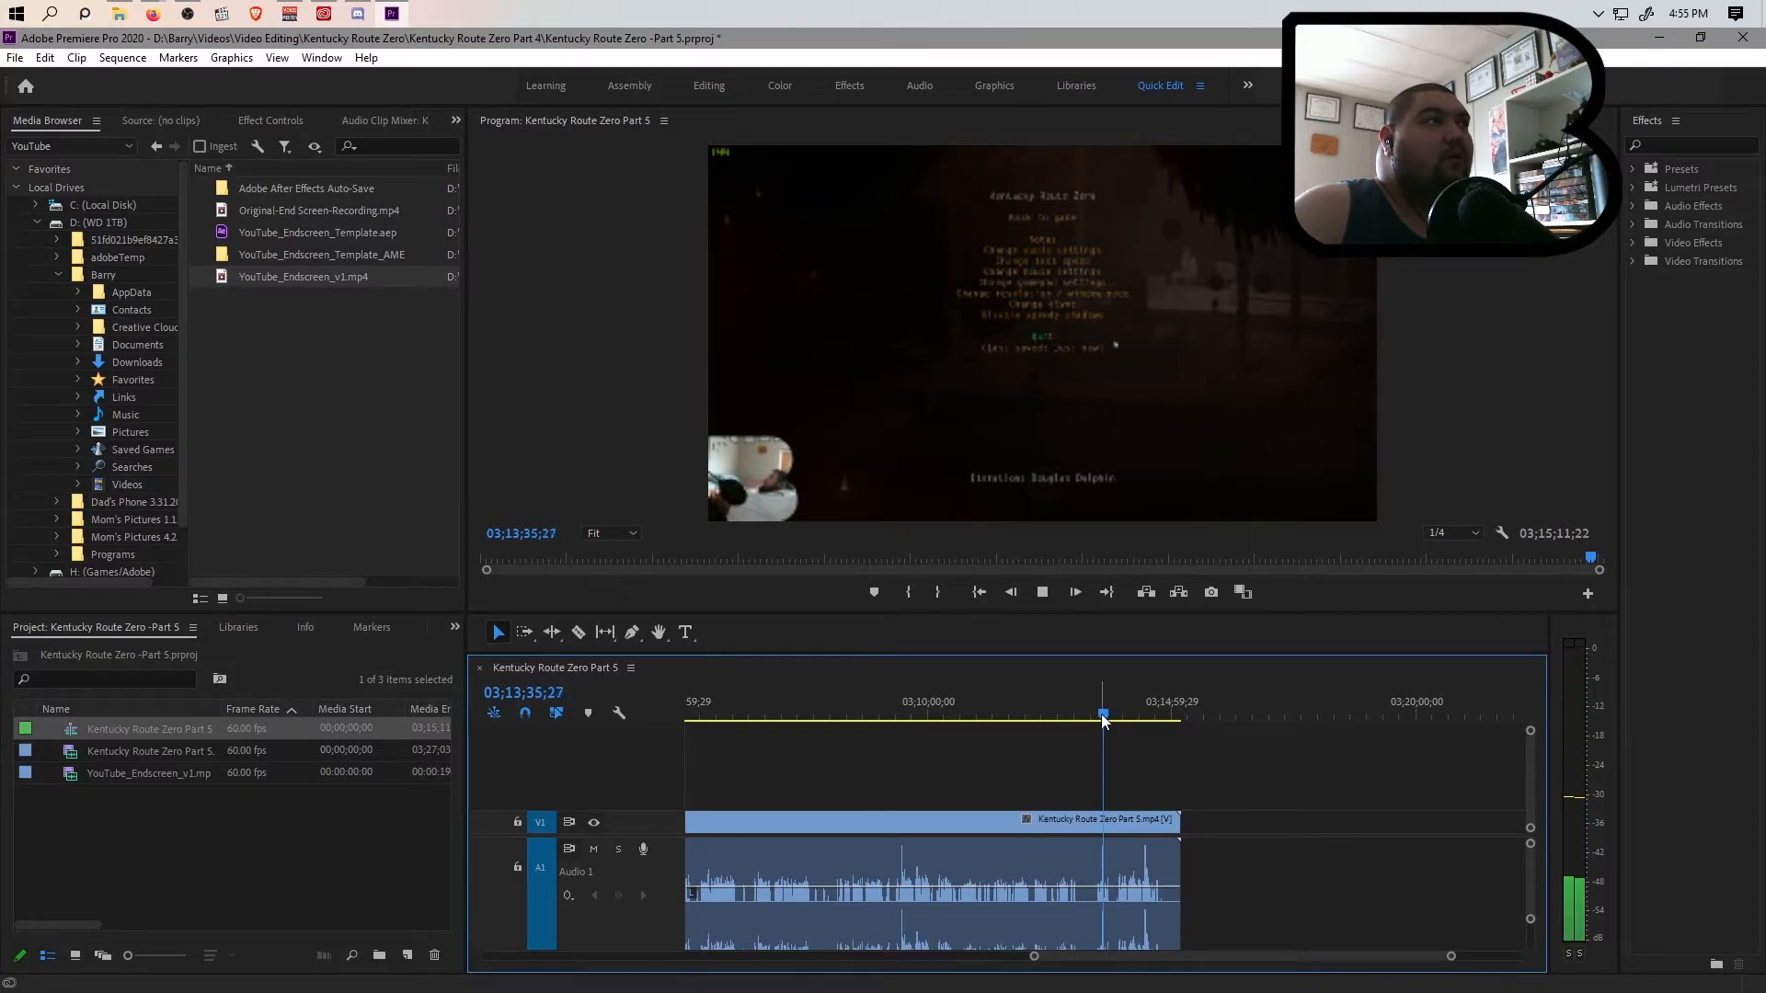
{"action": "mouse_move", "coordinate": [1100, 715]}
{"action": "left_mouse_down"}
{"action": "mouse_move", "coordinate": [1185, 727]}
{"action": "mouse_move", "coordinate": [1095, 725]}
{"action": "left_mouse_up"}
{"action": "key", "text": "space"}
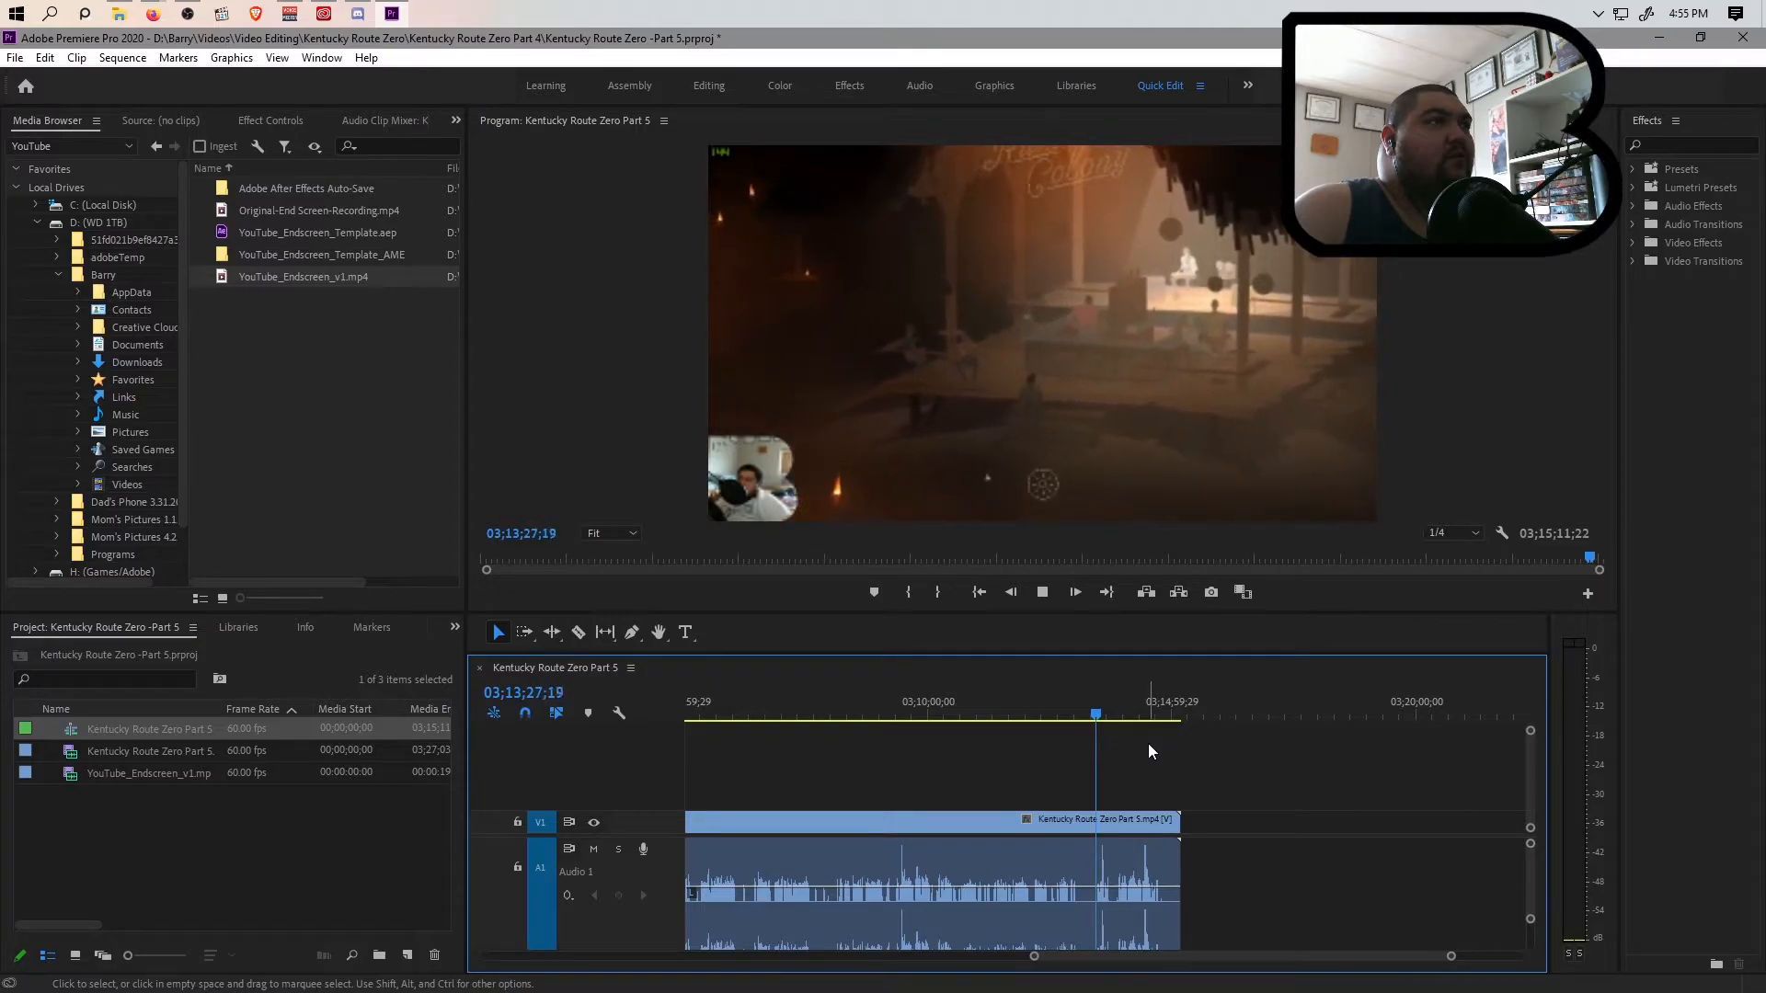
{"action": "key", "text": "space"}
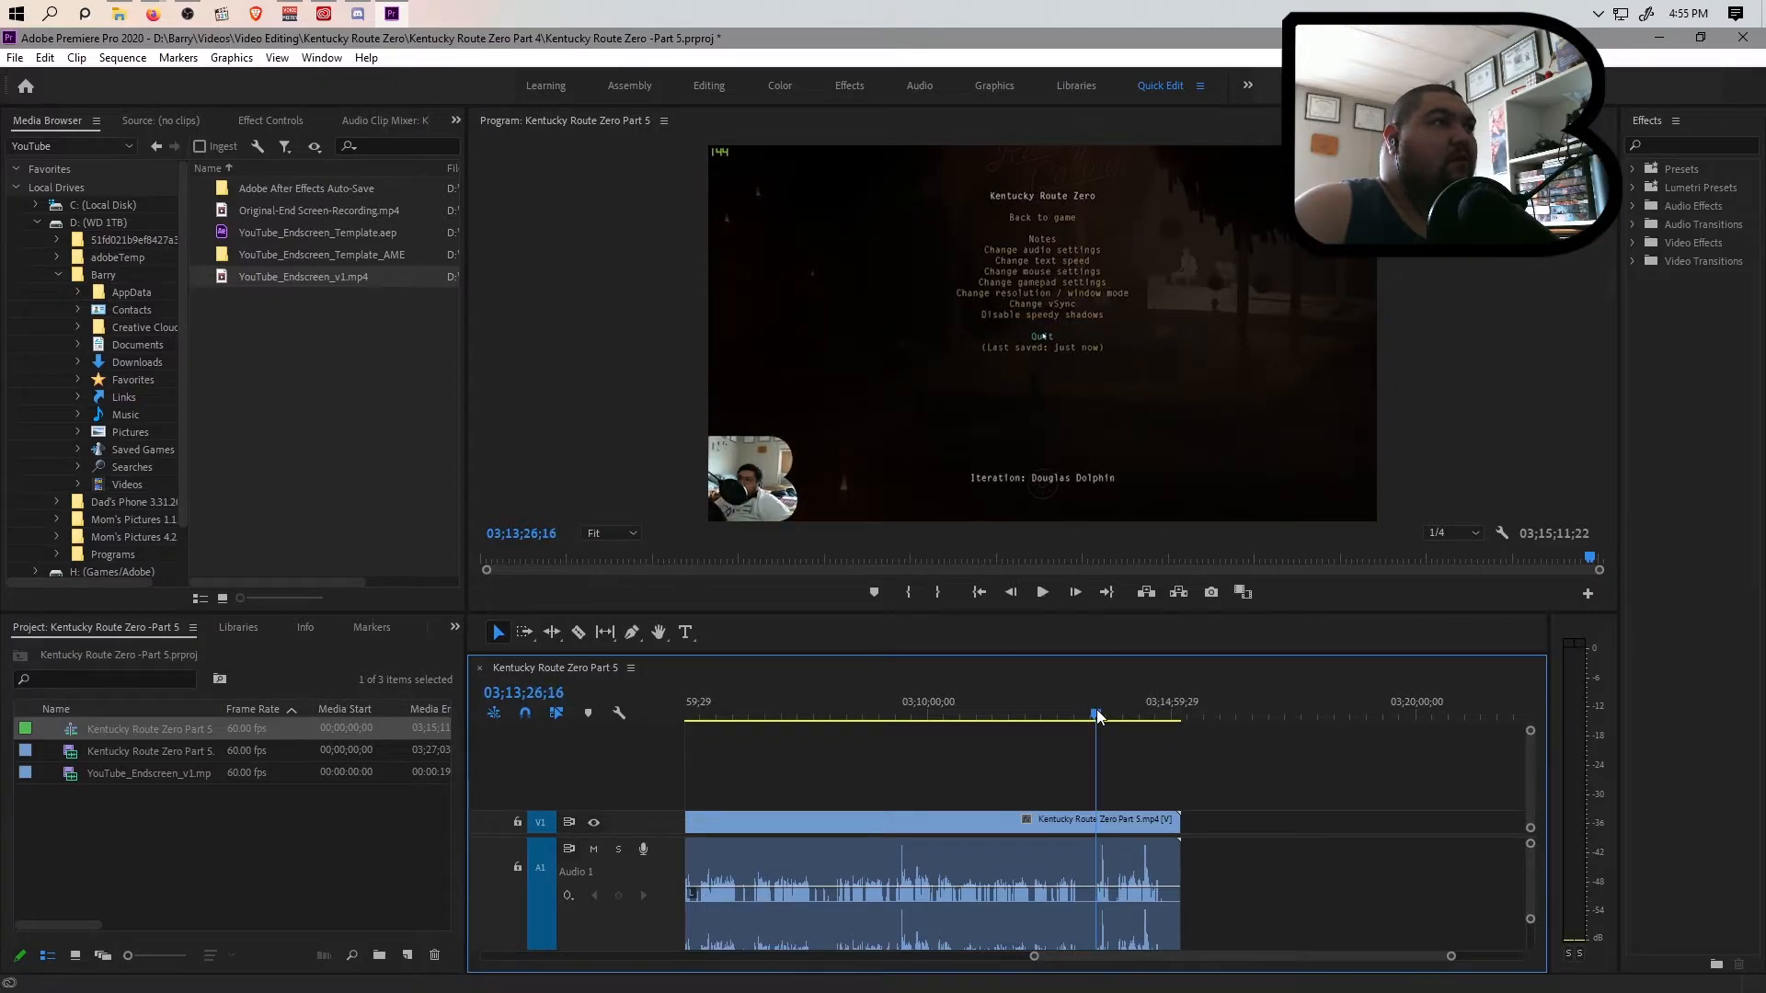
Split the clip at 03;13;27;27, where the quit menu is open, and delete everything after the cut
{"action": "left_click_drag", "start_coordinate": [1450, 956], "coordinate": [1349, 956]}
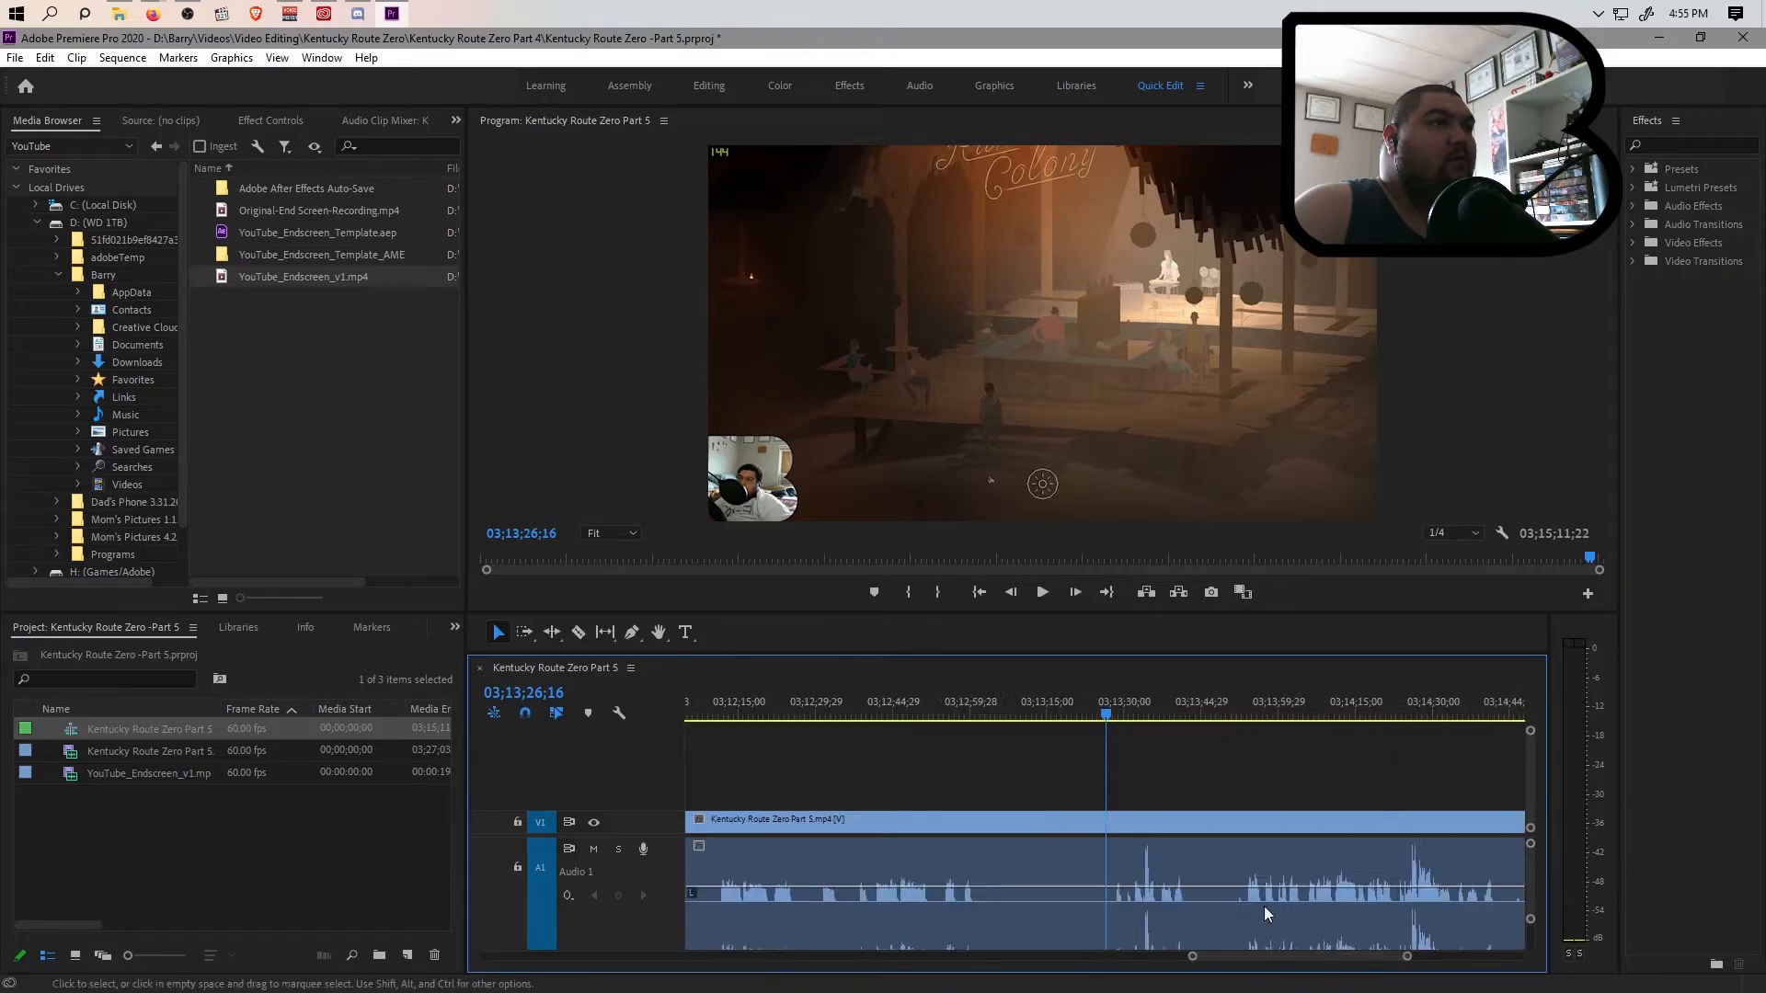
{"action": "left_click_drag", "start_coordinate": [1100, 715], "coordinate": [1112, 713]}
{"action": "key", "text": "ctrl+k"}
{"action": "left_click", "coordinate": [1160, 843]}
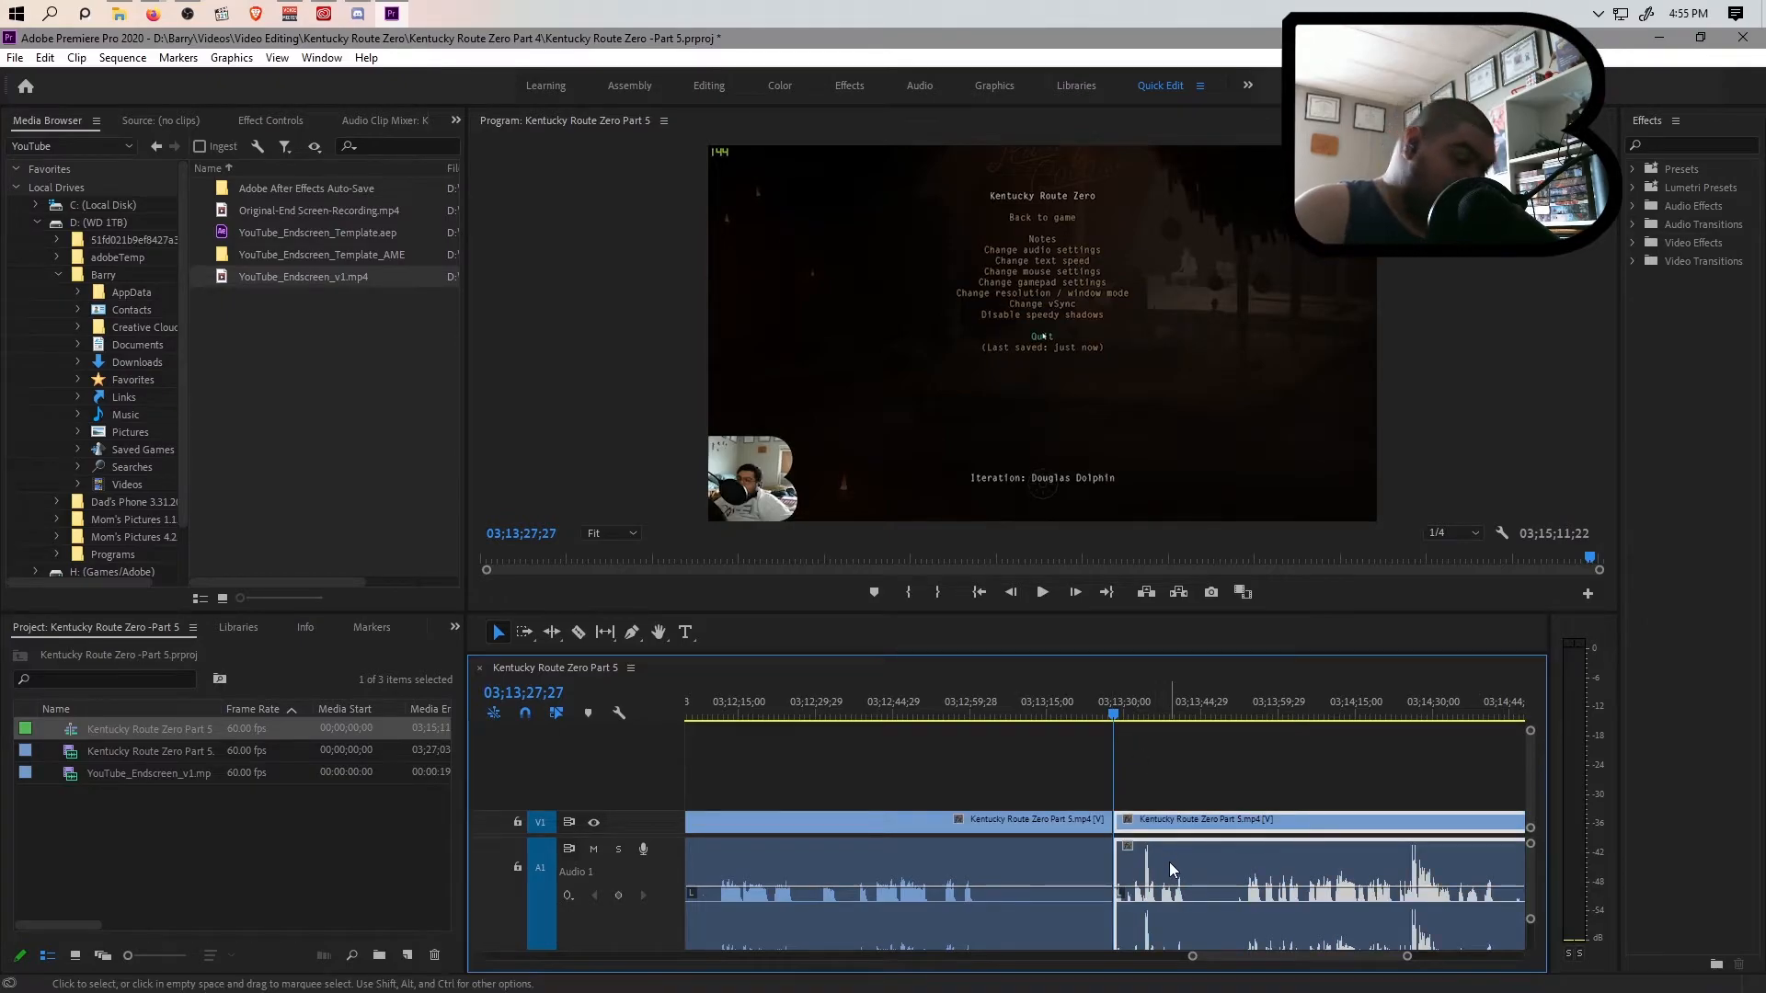
{"action": "key", "text": "Delete"}
Move the two blue clips about 27 minutes and the two violet clips about 15 minutes further along the timeline, leaving gaps between the colour groups
{"action": "left_click_drag", "start_coordinate": [1192, 956], "coordinate": [565, 990]}
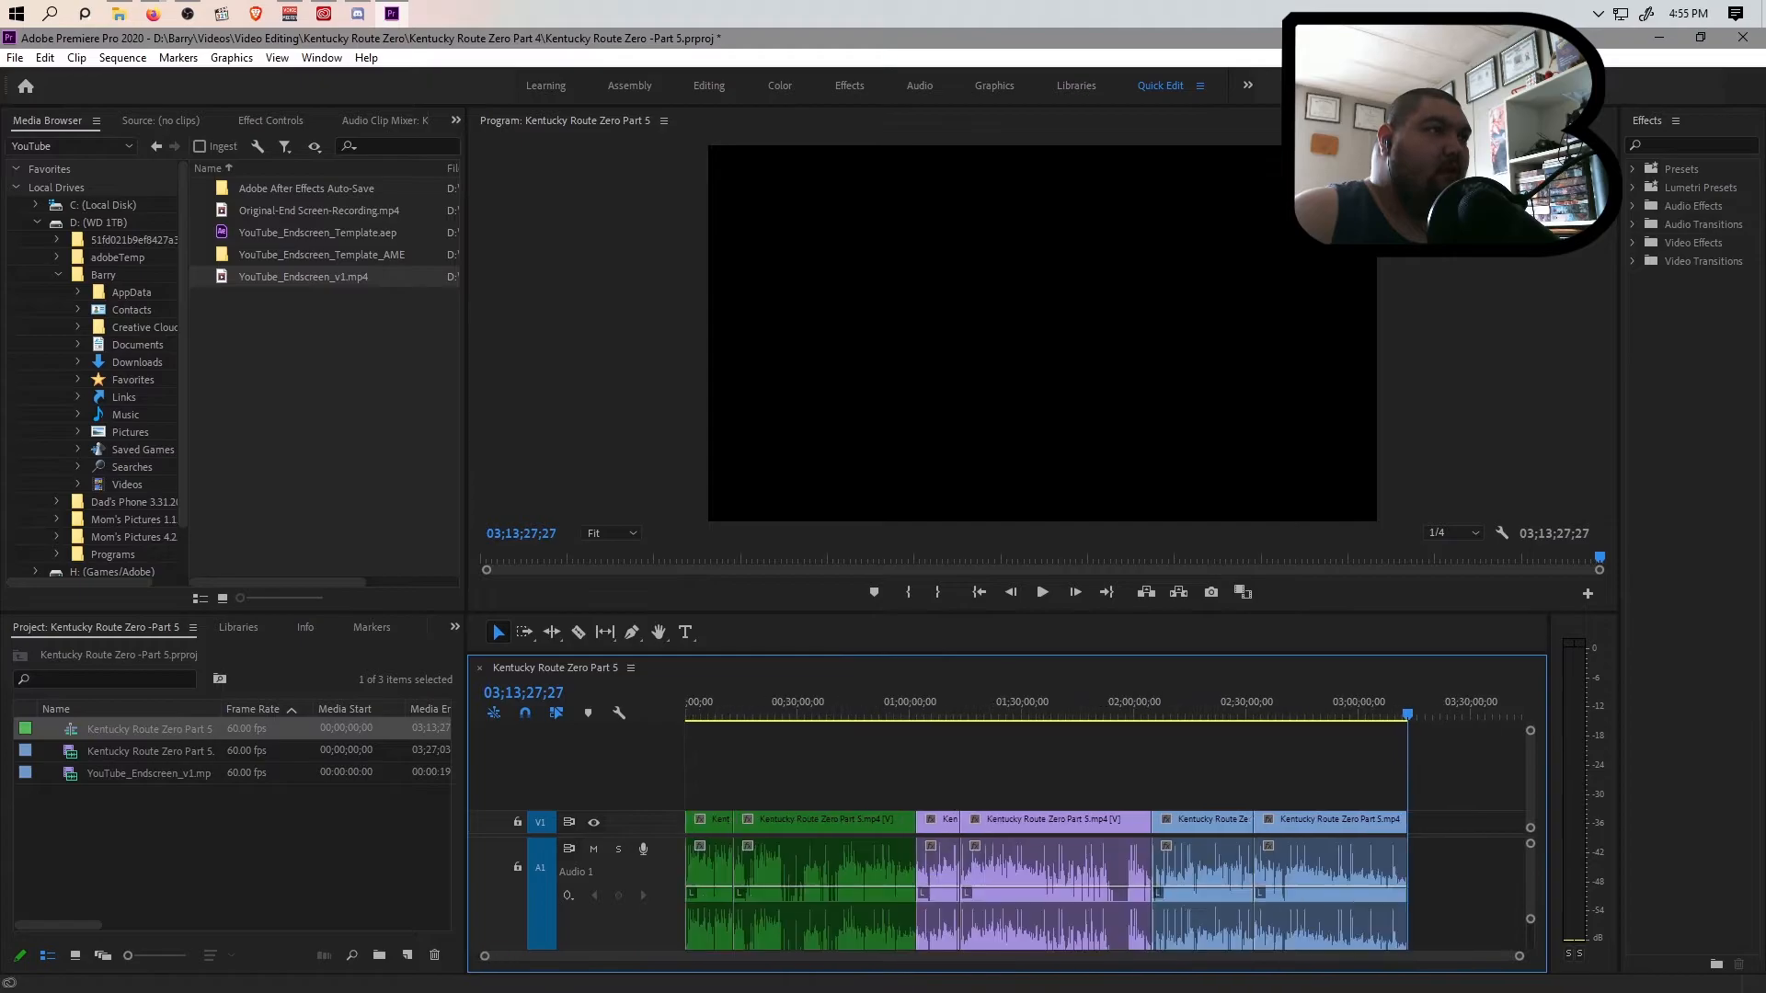
{"action": "left_click_drag", "start_coordinate": [1216, 719], "coordinate": [918, 730]}
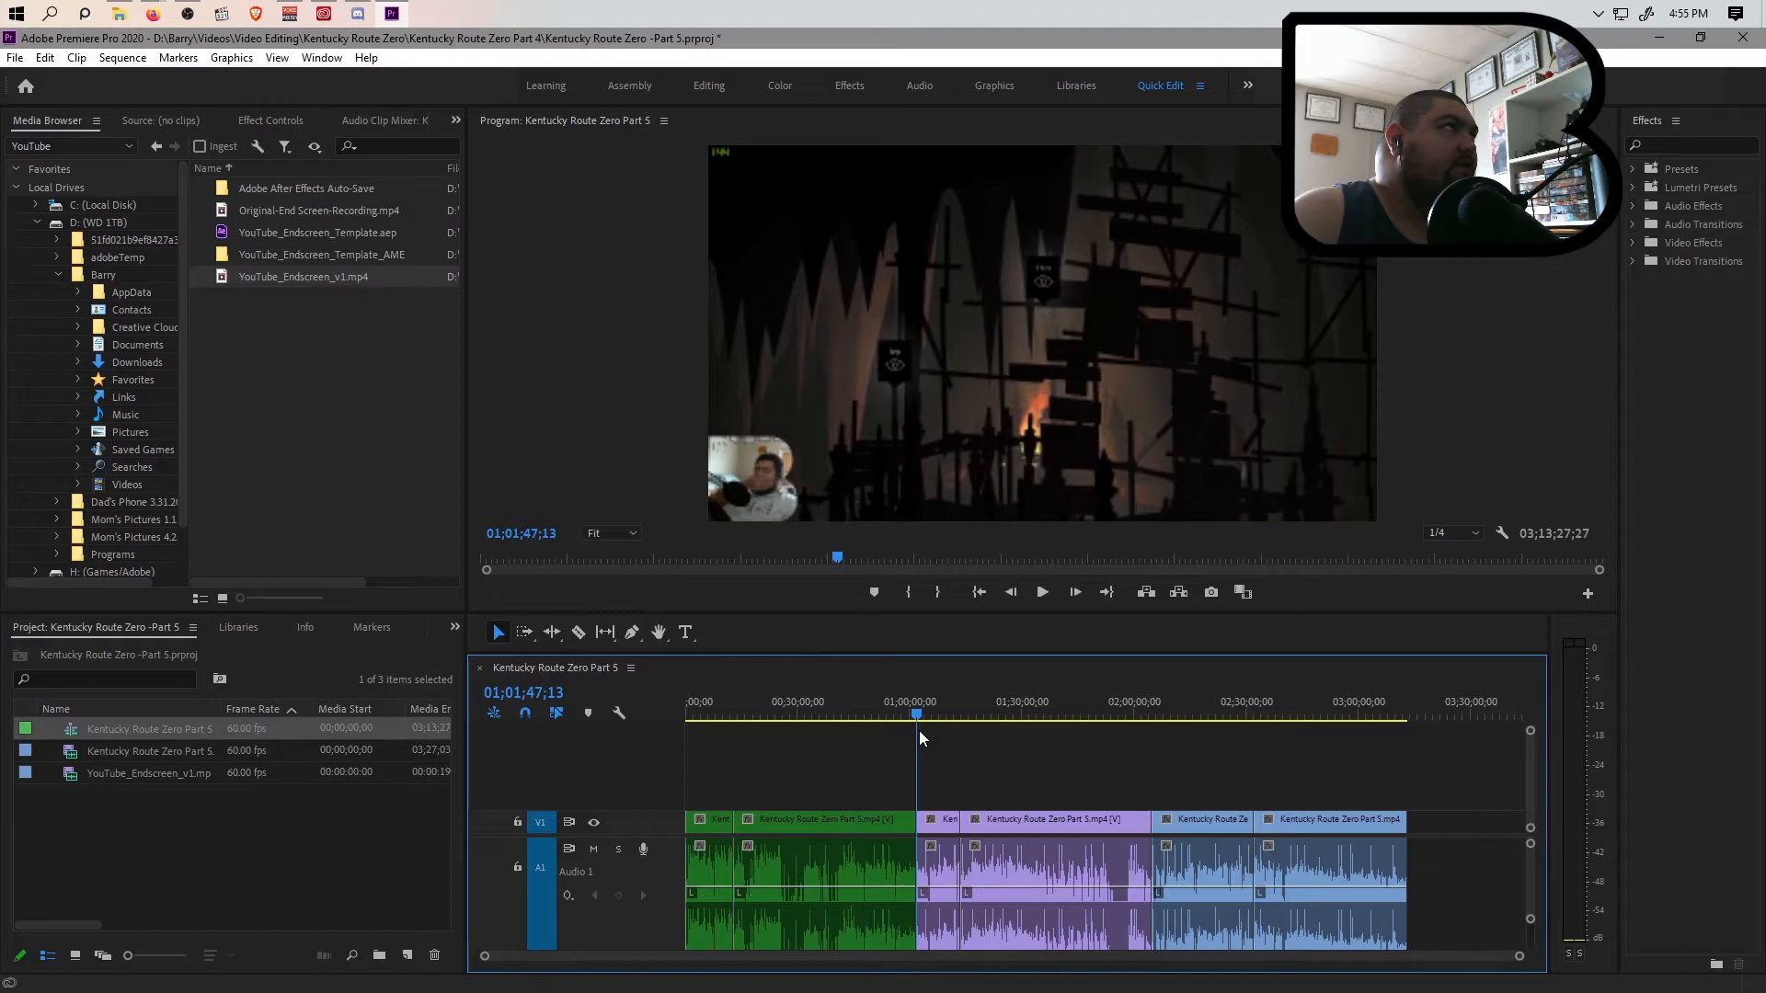
{"action": "left_click_drag", "start_coordinate": [919, 730], "coordinate": [1113, 752]}
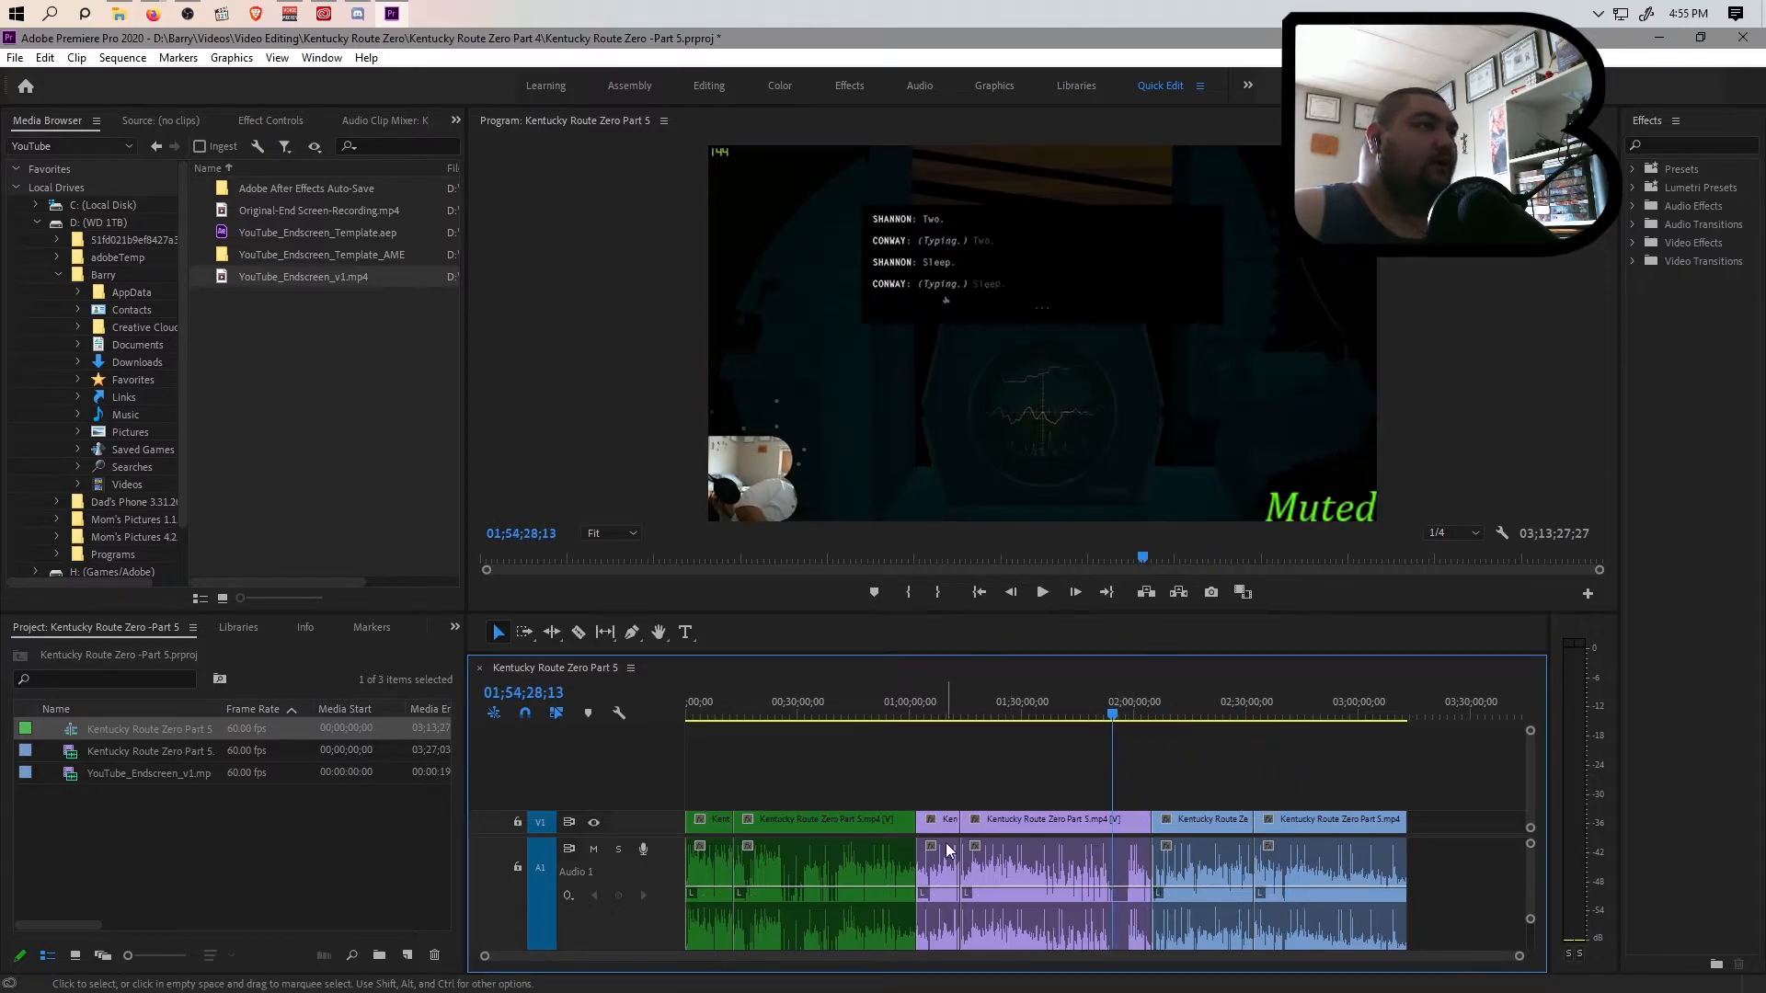
{"action": "left_click_drag", "start_coordinate": [1214, 785], "coordinate": [1394, 872]}
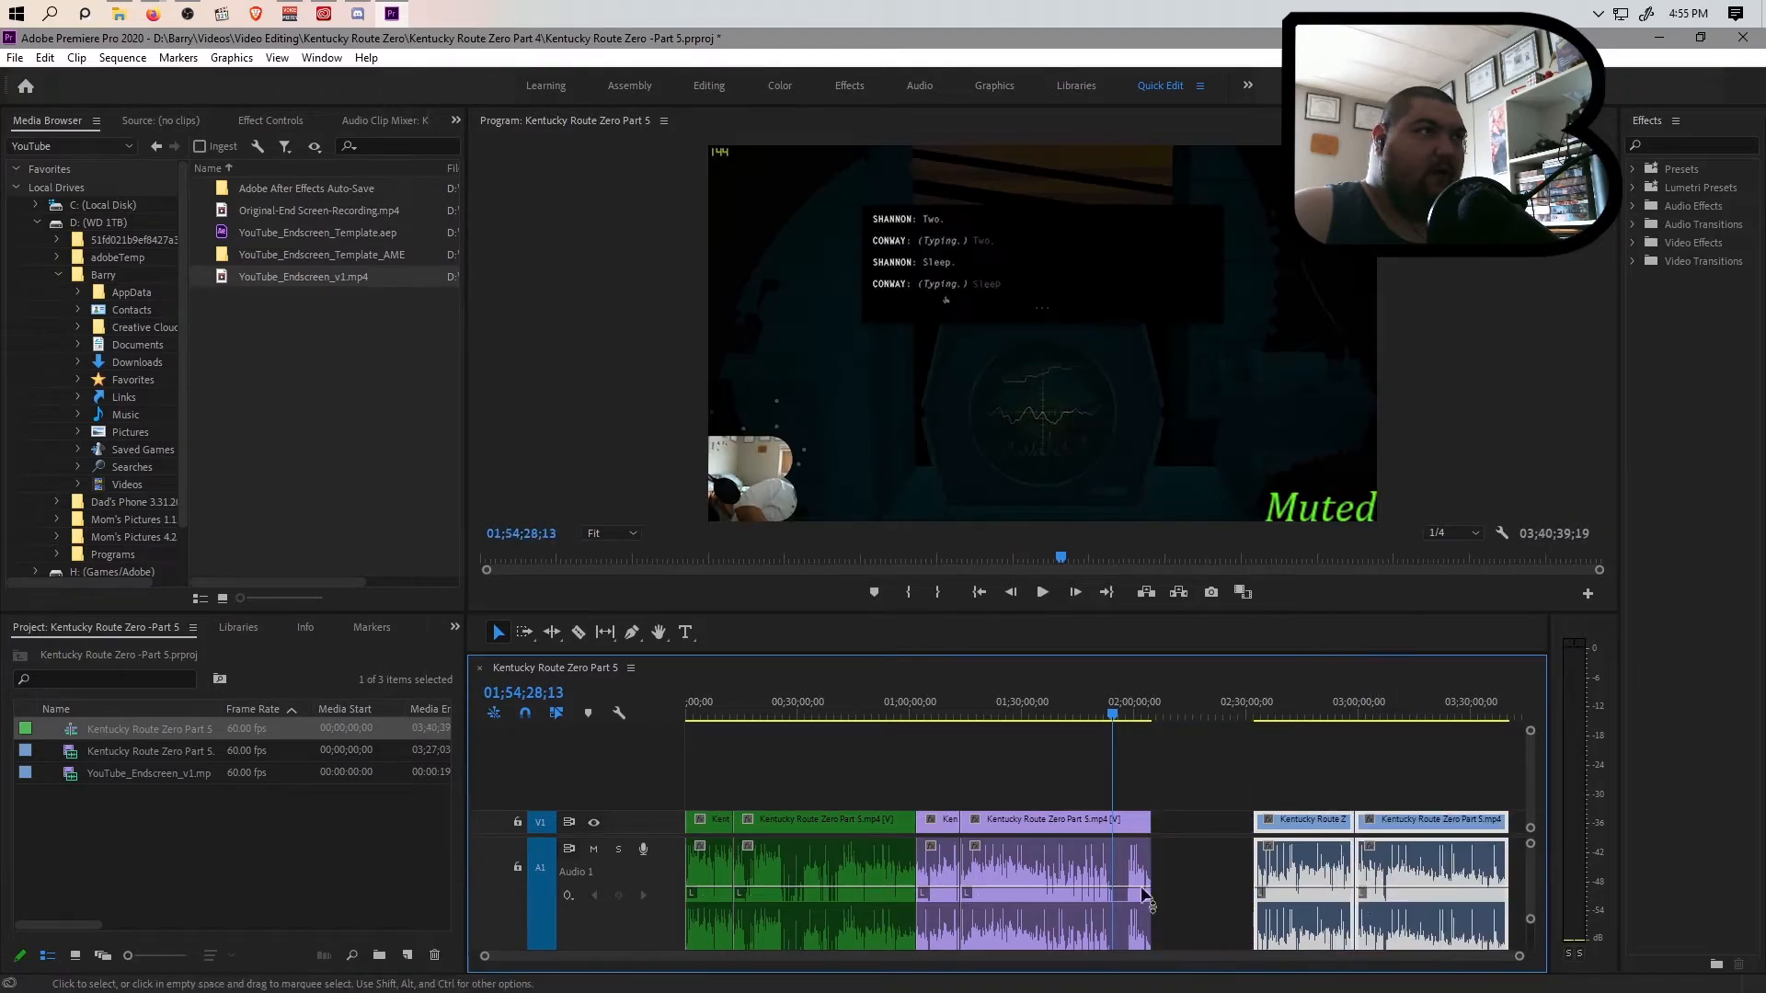
{"action": "left_click_drag", "start_coordinate": [950, 794], "coordinate": [1089, 866]}
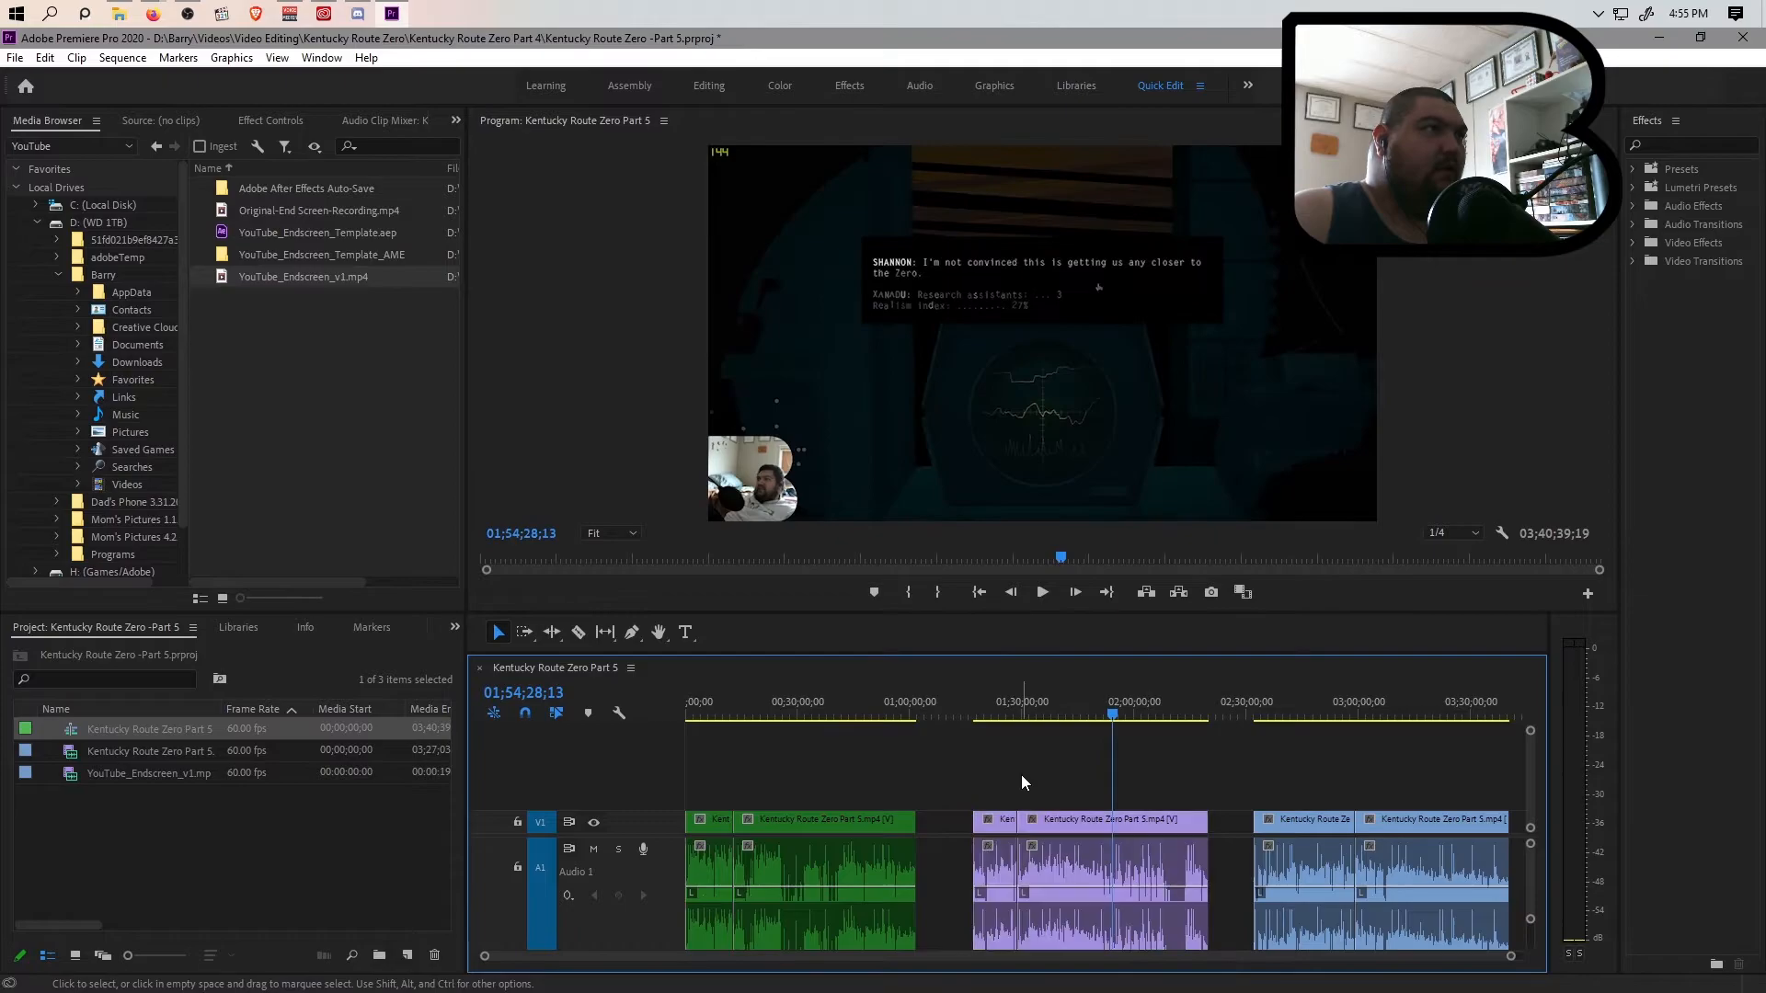
{"action": "left_click", "coordinate": [197, 772]}
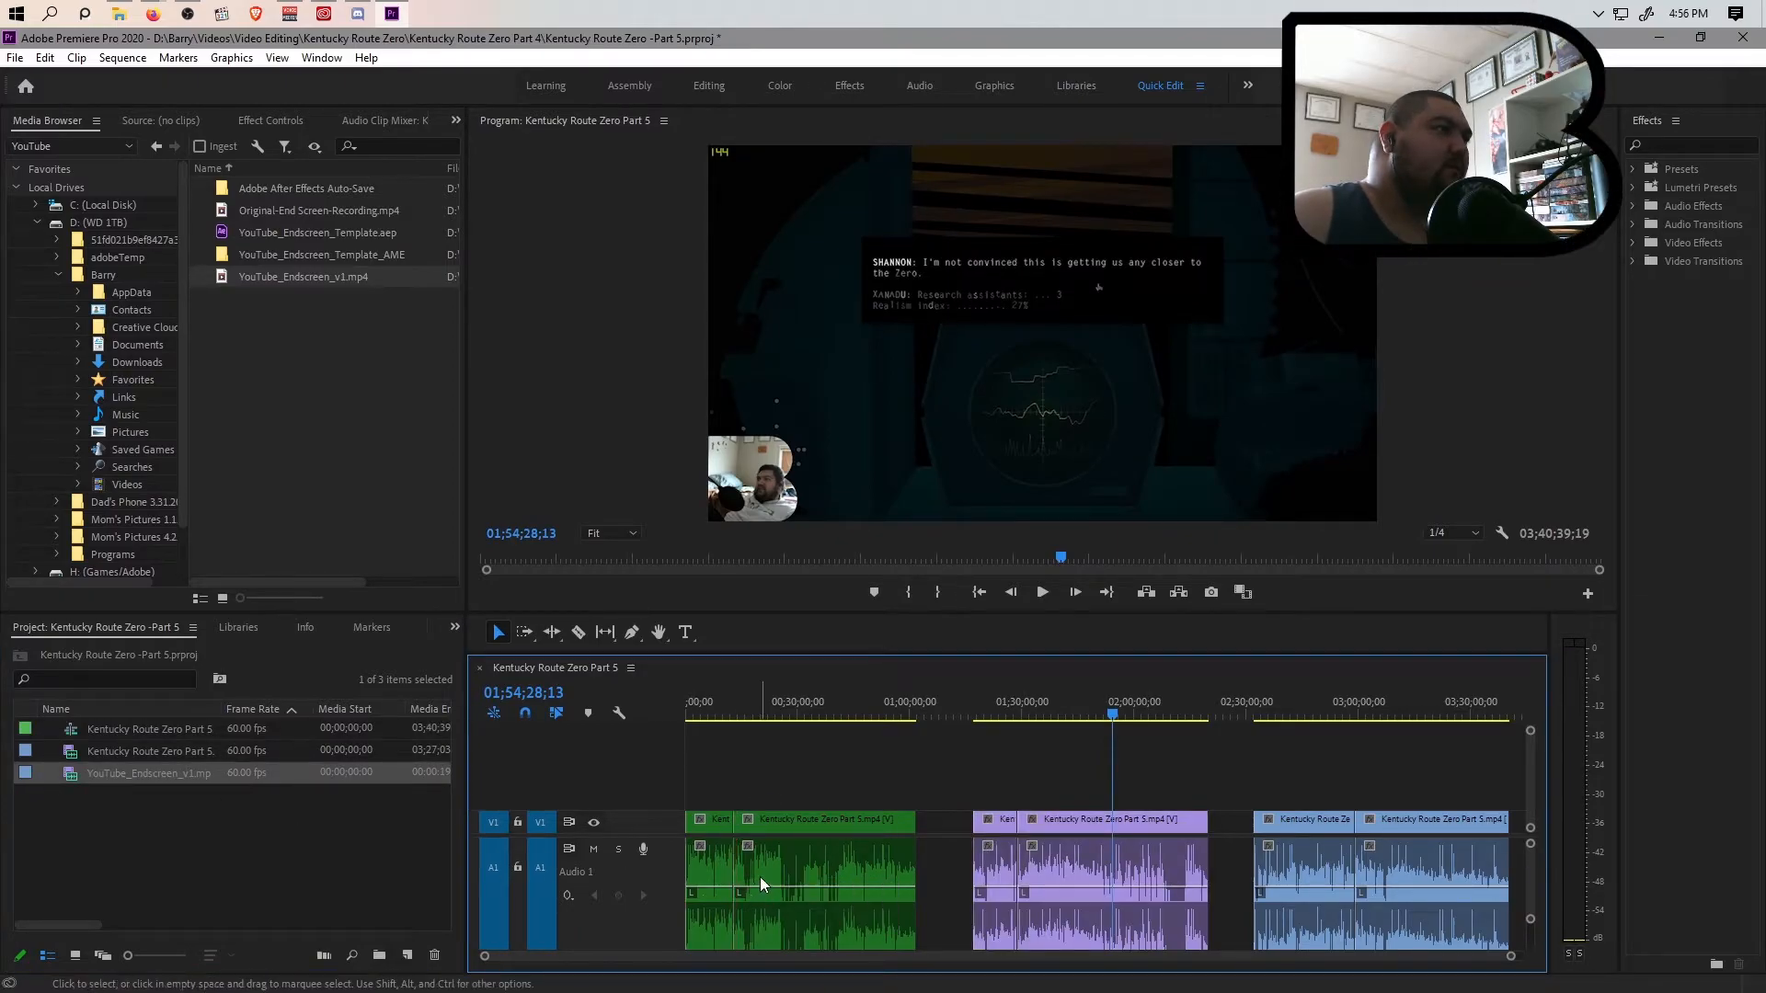
{"action": "key", "text": "ctrl+z"}
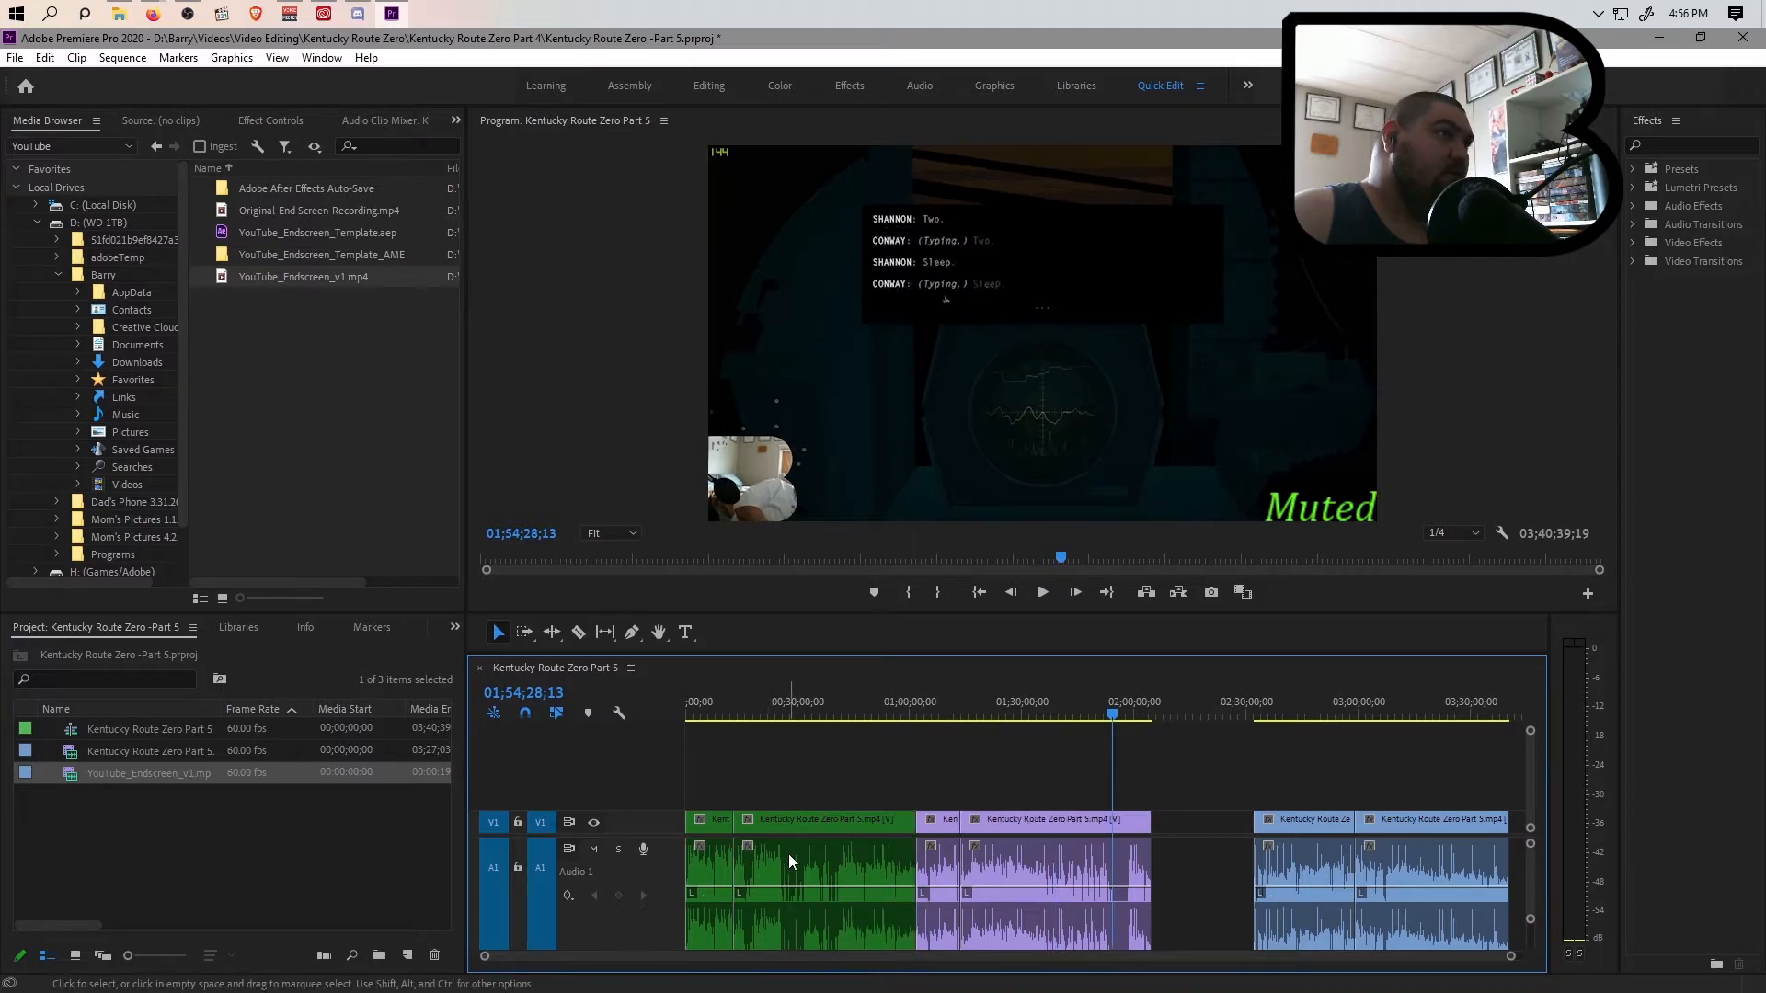
{"action": "key", "text": "ctrl+z"}
Play the second green clip at 00;20;55;14 to check its audio, and return to the start of the sequence
{"action": "left_click", "coordinate": [788, 857]}
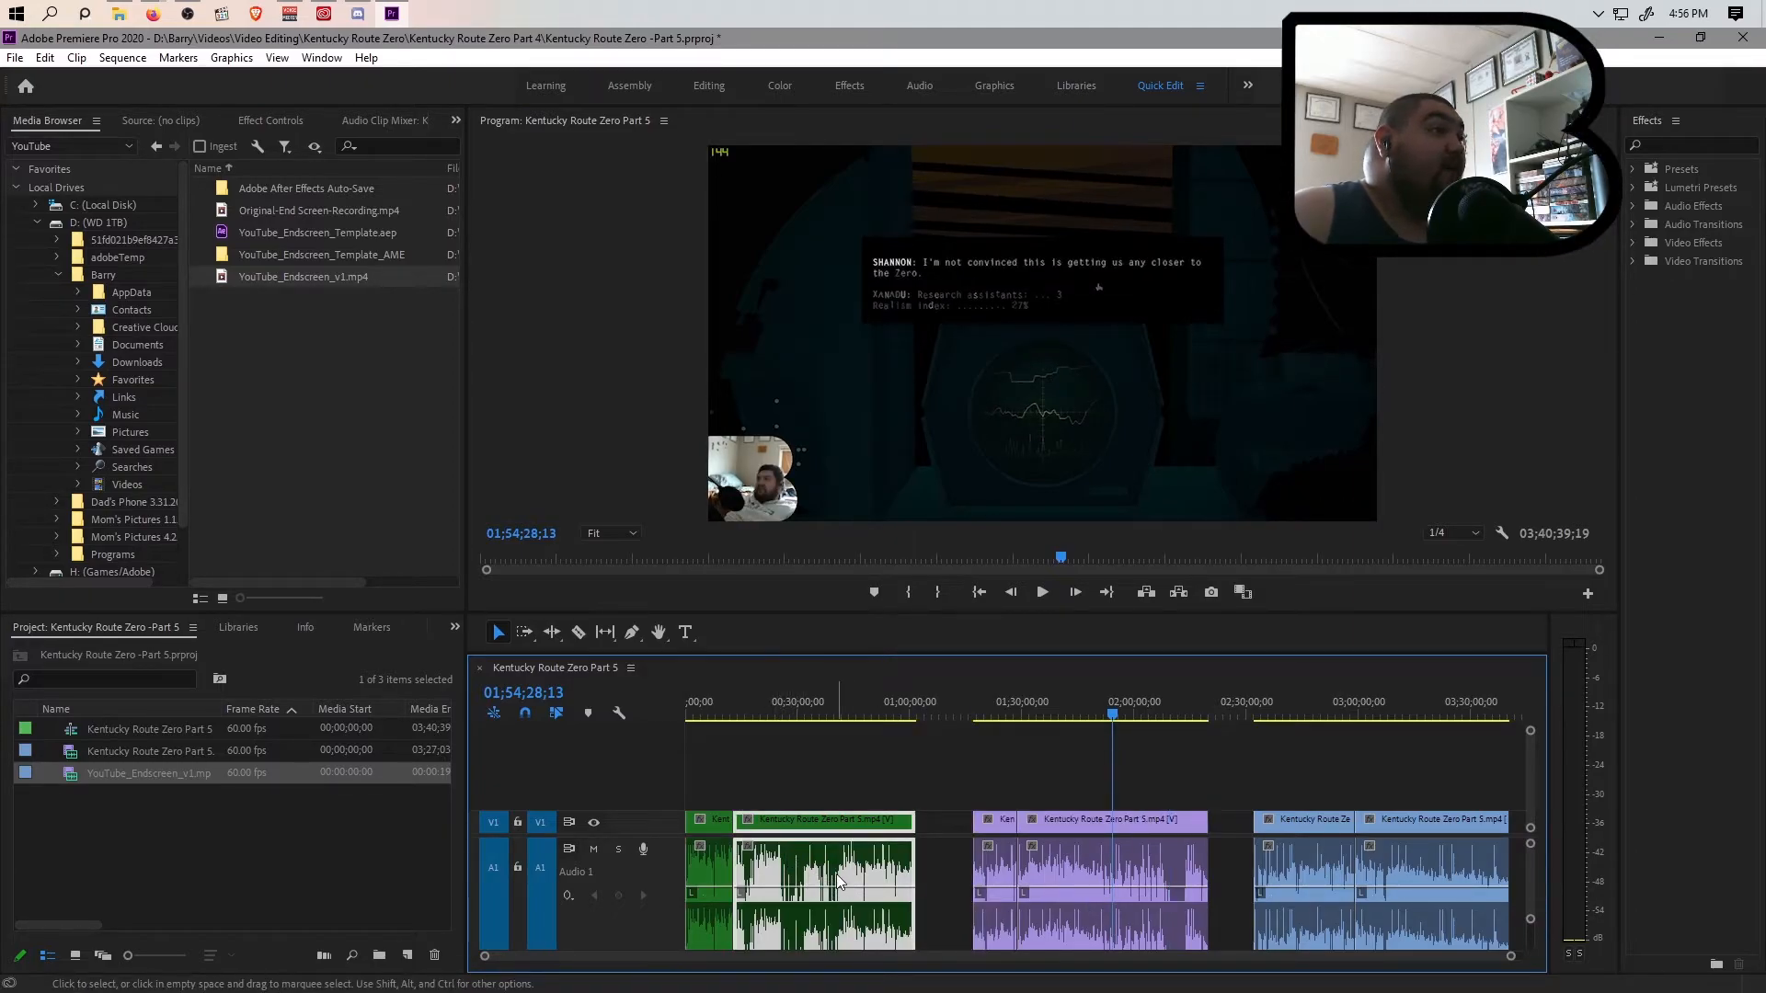
{"action": "left_click", "coordinate": [765, 710]}
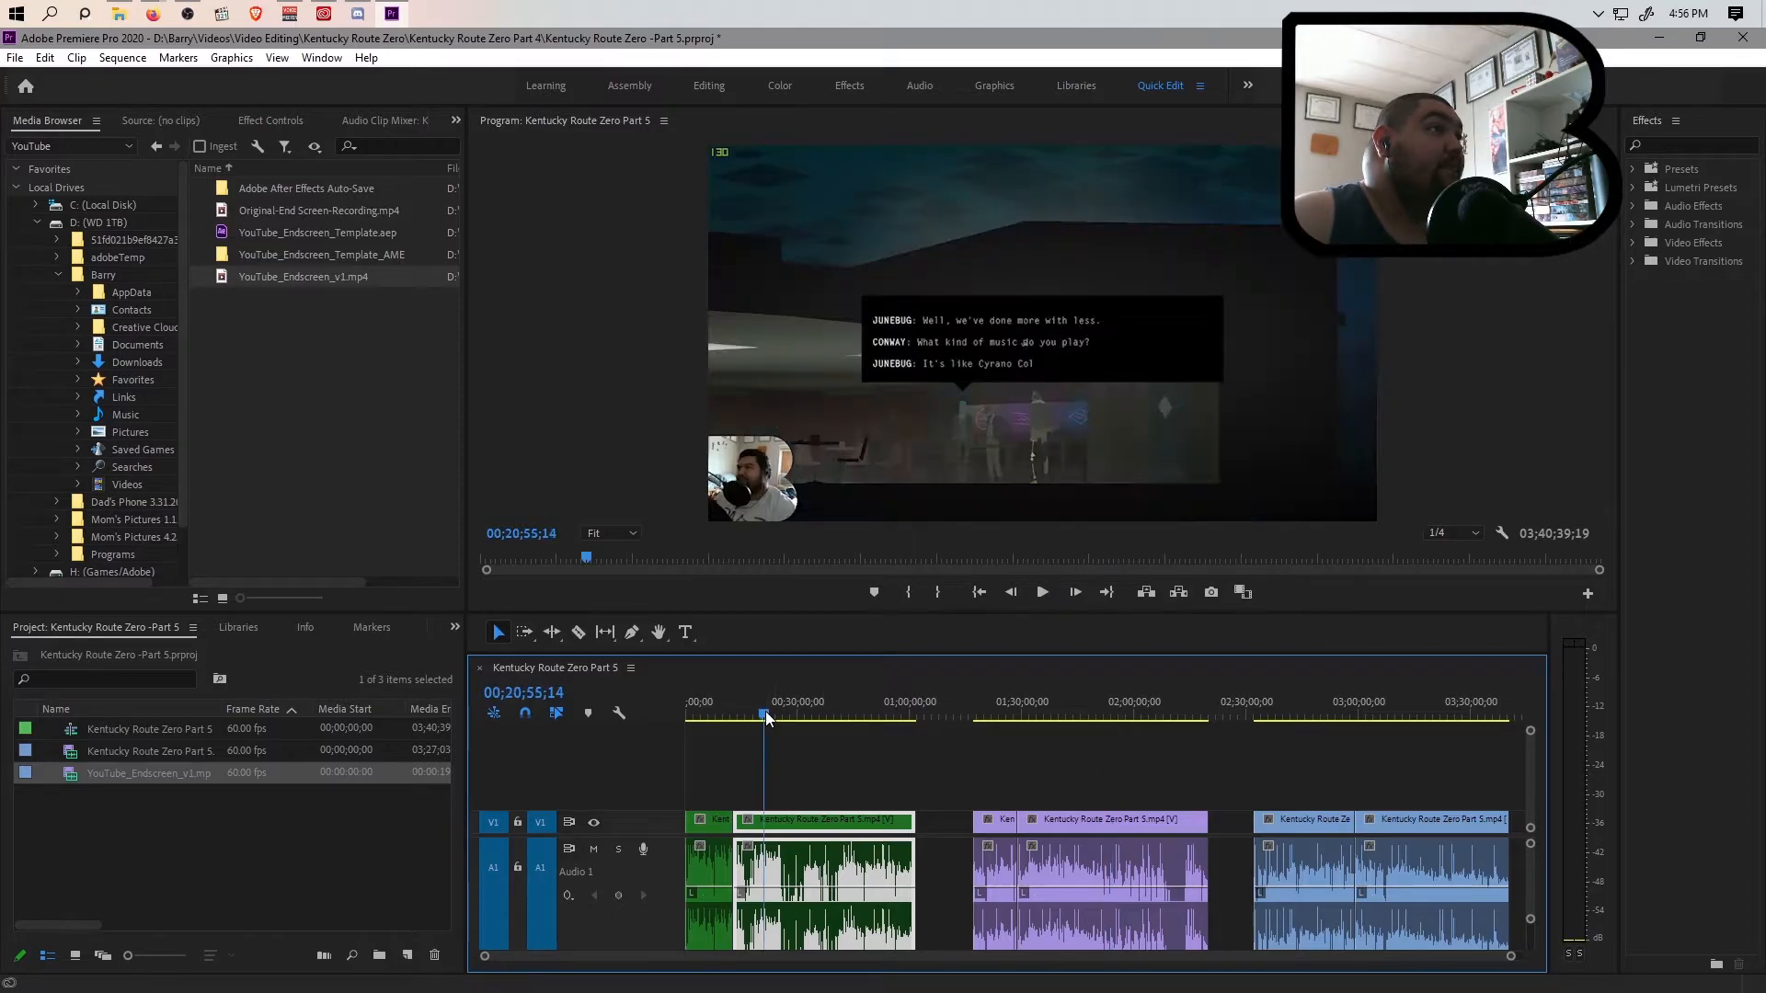
{"action": "key", "text": "space"}
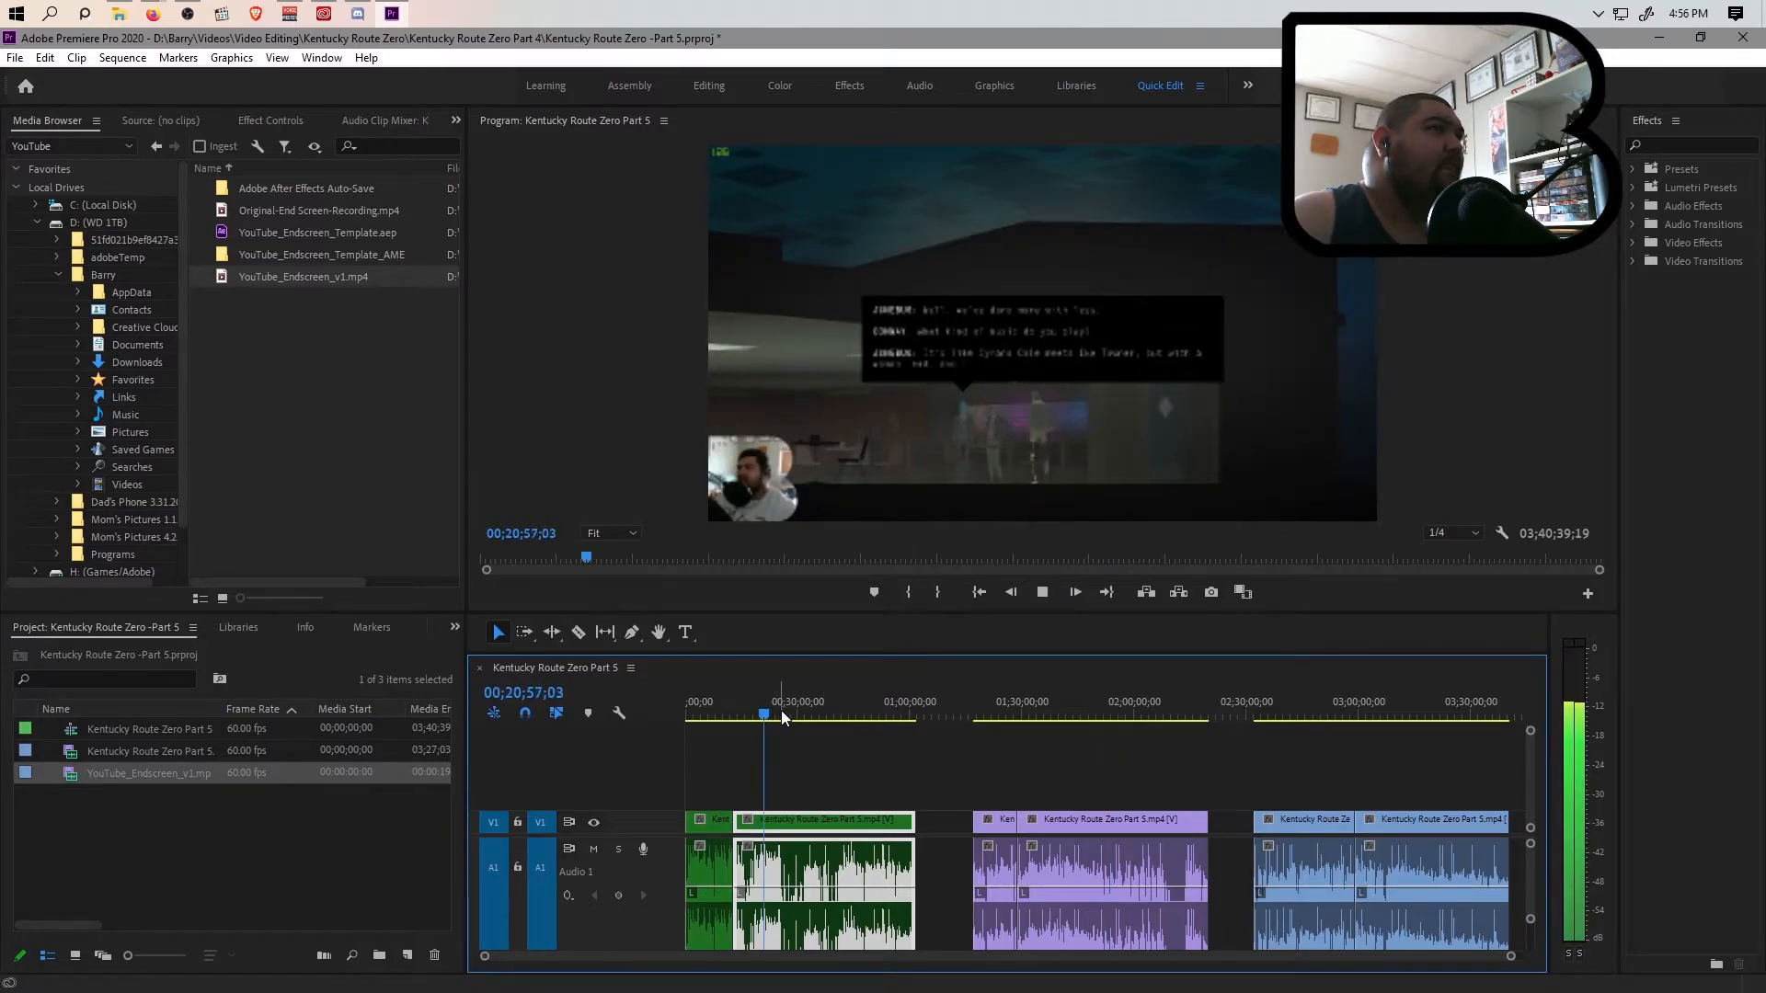
{"action": "key", "text": "space"}
{"action": "left_click_drag", "start_coordinate": [765, 716], "coordinate": [659, 734]}
{"action": "key", "text": "space"}
{"action": "key", "text": "space"}
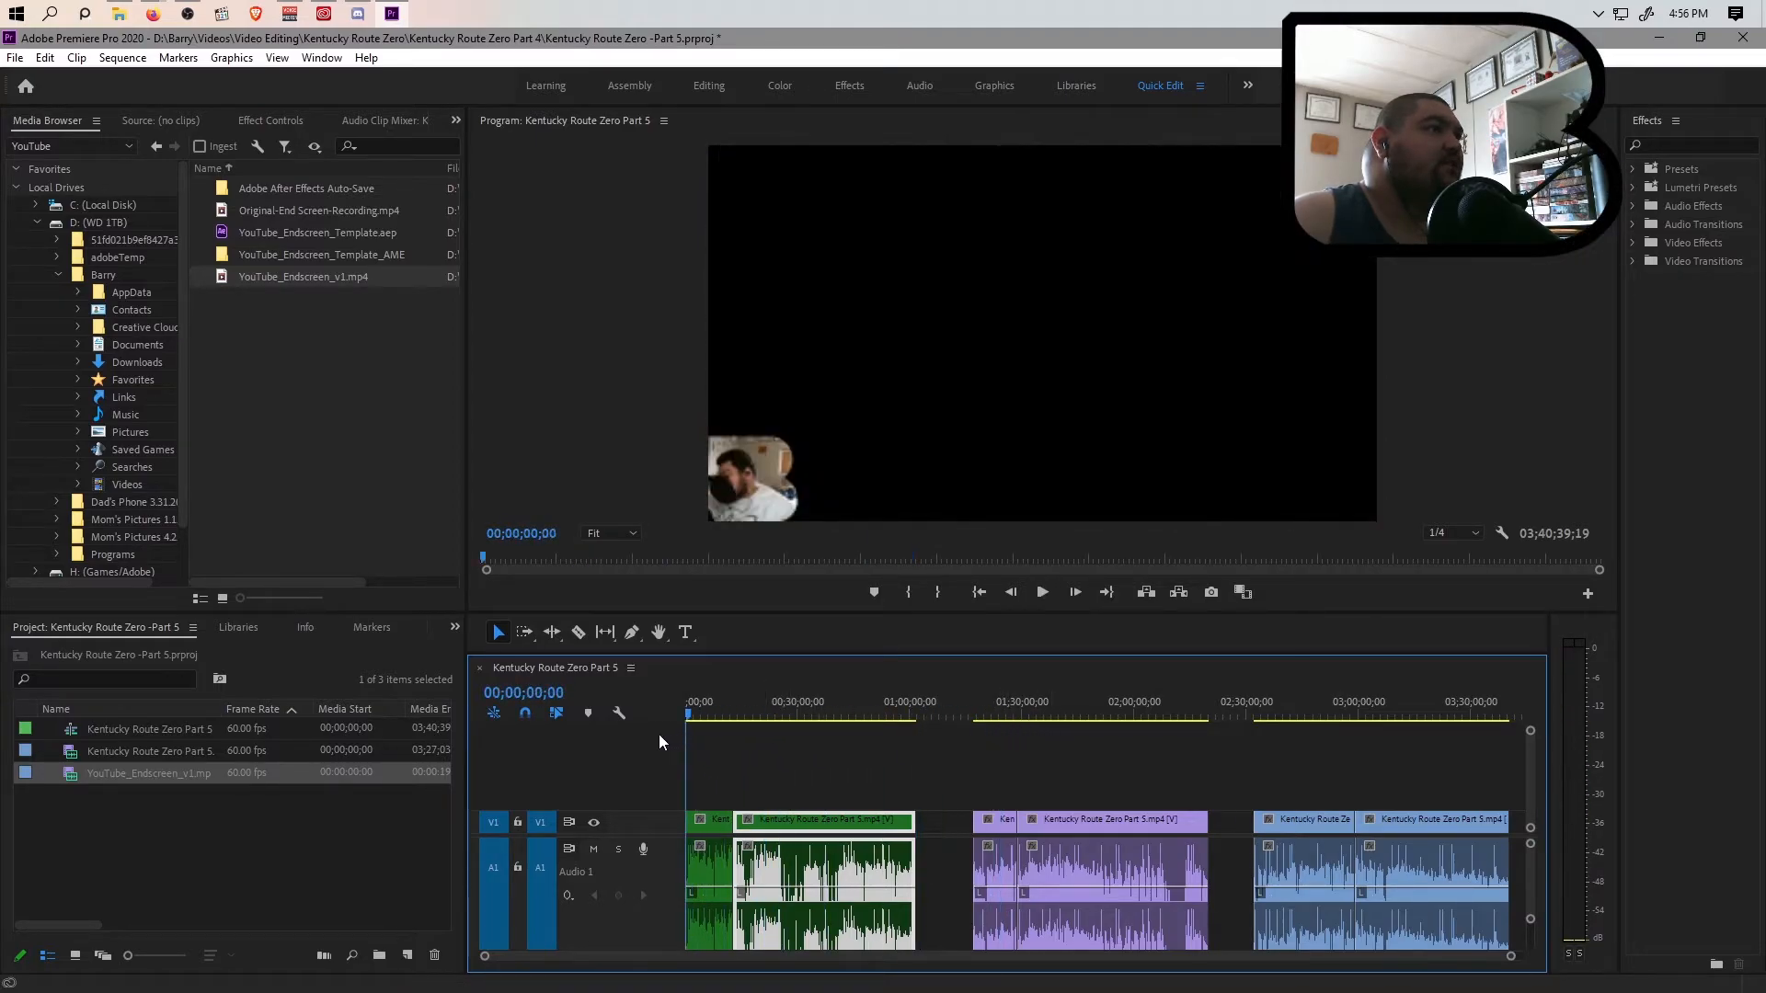
Display the effect settings of the first green clip
{"action": "left_click", "coordinate": [717, 873]}
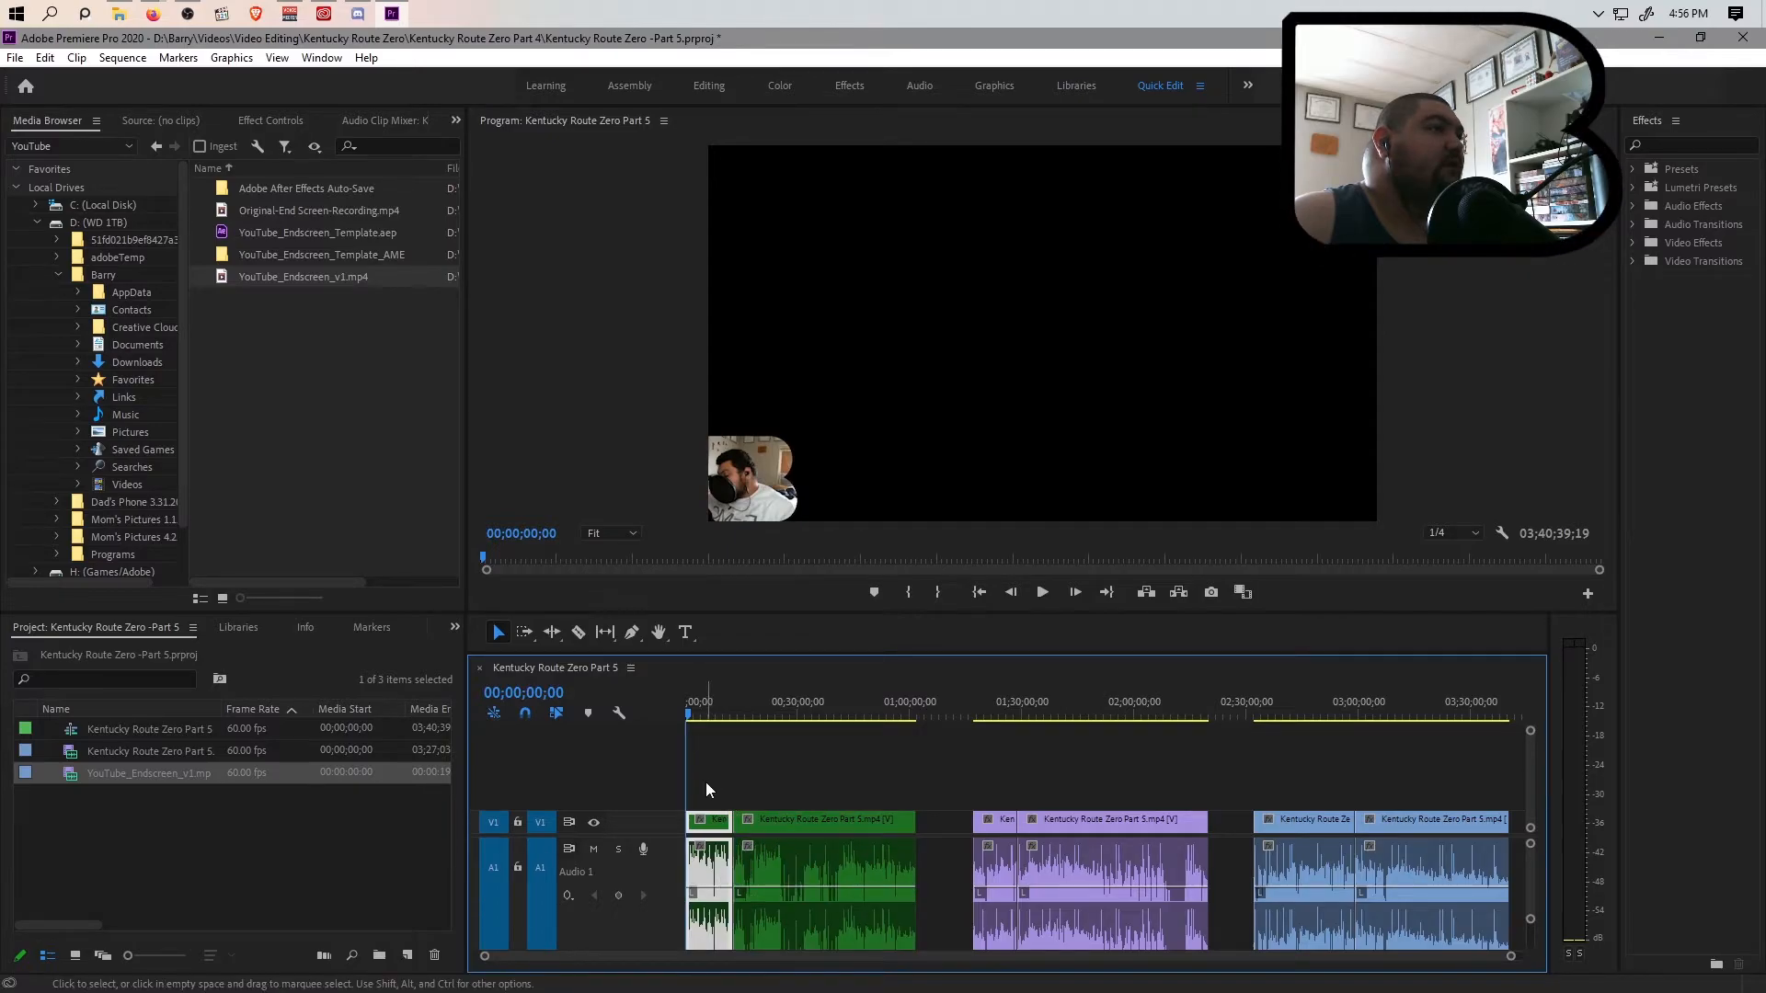
{"action": "left_click_drag", "start_coordinate": [700, 782], "coordinate": [832, 906]}
{"action": "left_click", "coordinate": [271, 122]}
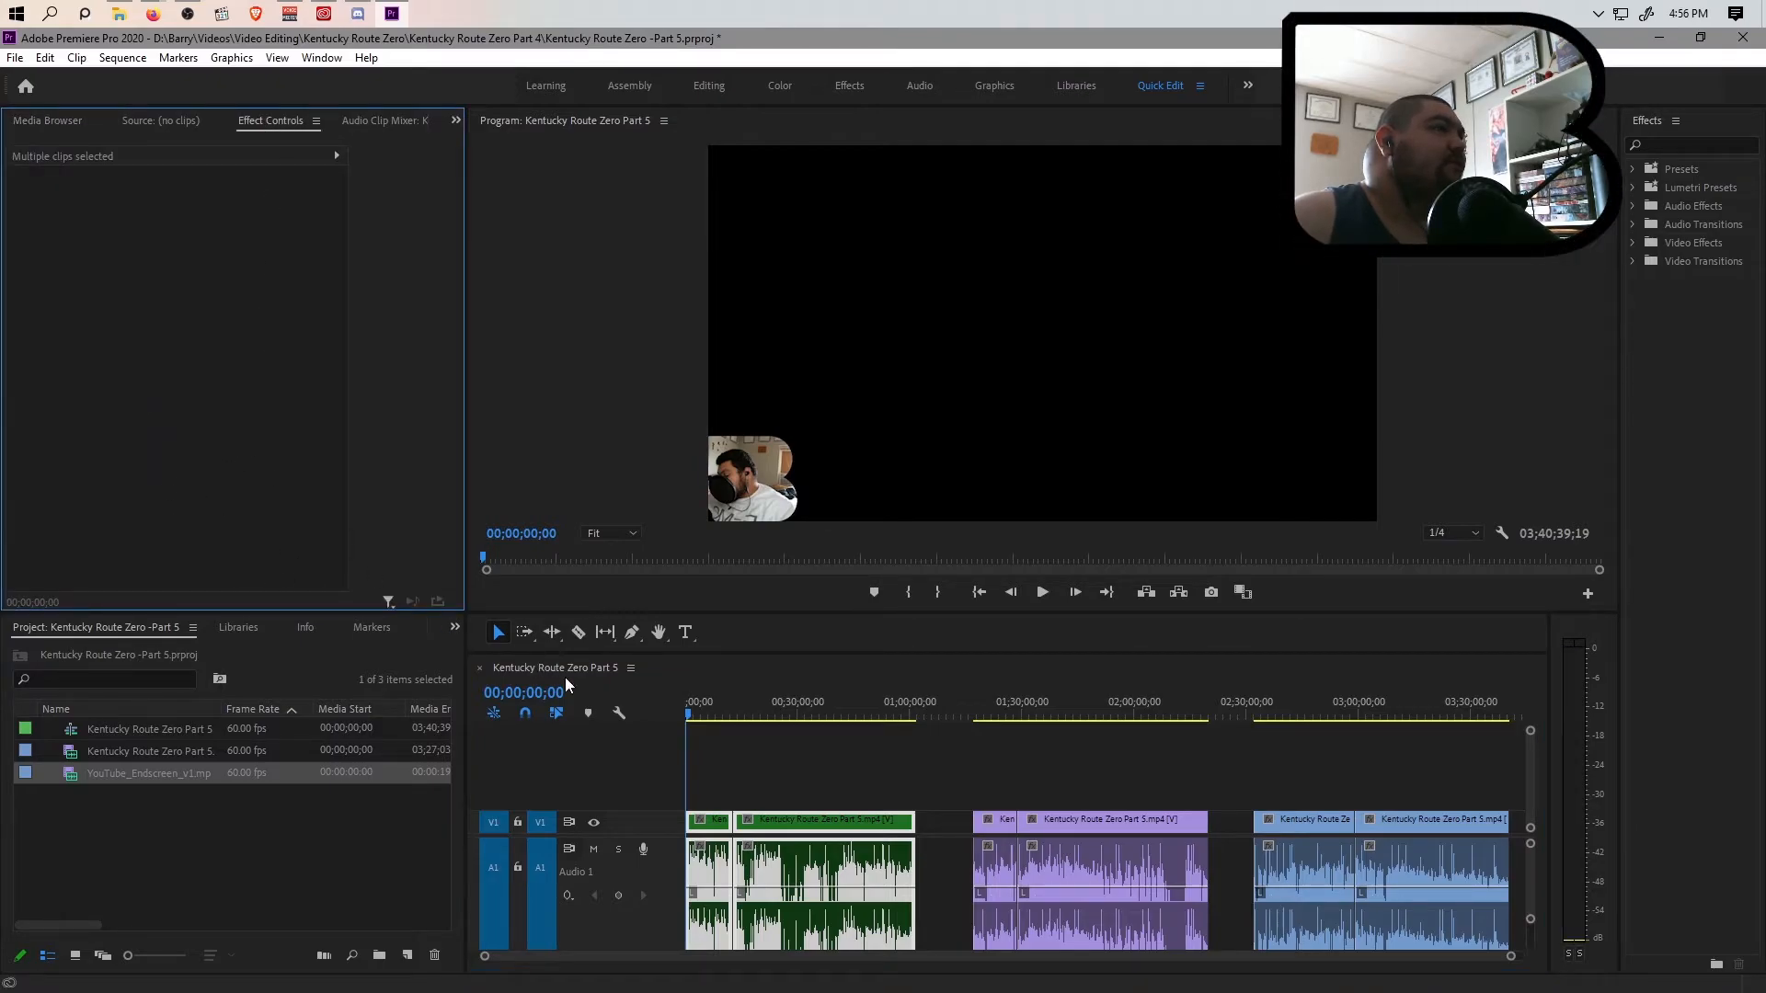
{"action": "left_click", "coordinate": [719, 791]}
{"action": "left_click", "coordinate": [708, 874]}
Set the first green clip's volume level to 15 dB and play its opening to check the loudness
{"action": "left_click", "coordinate": [198, 445]}
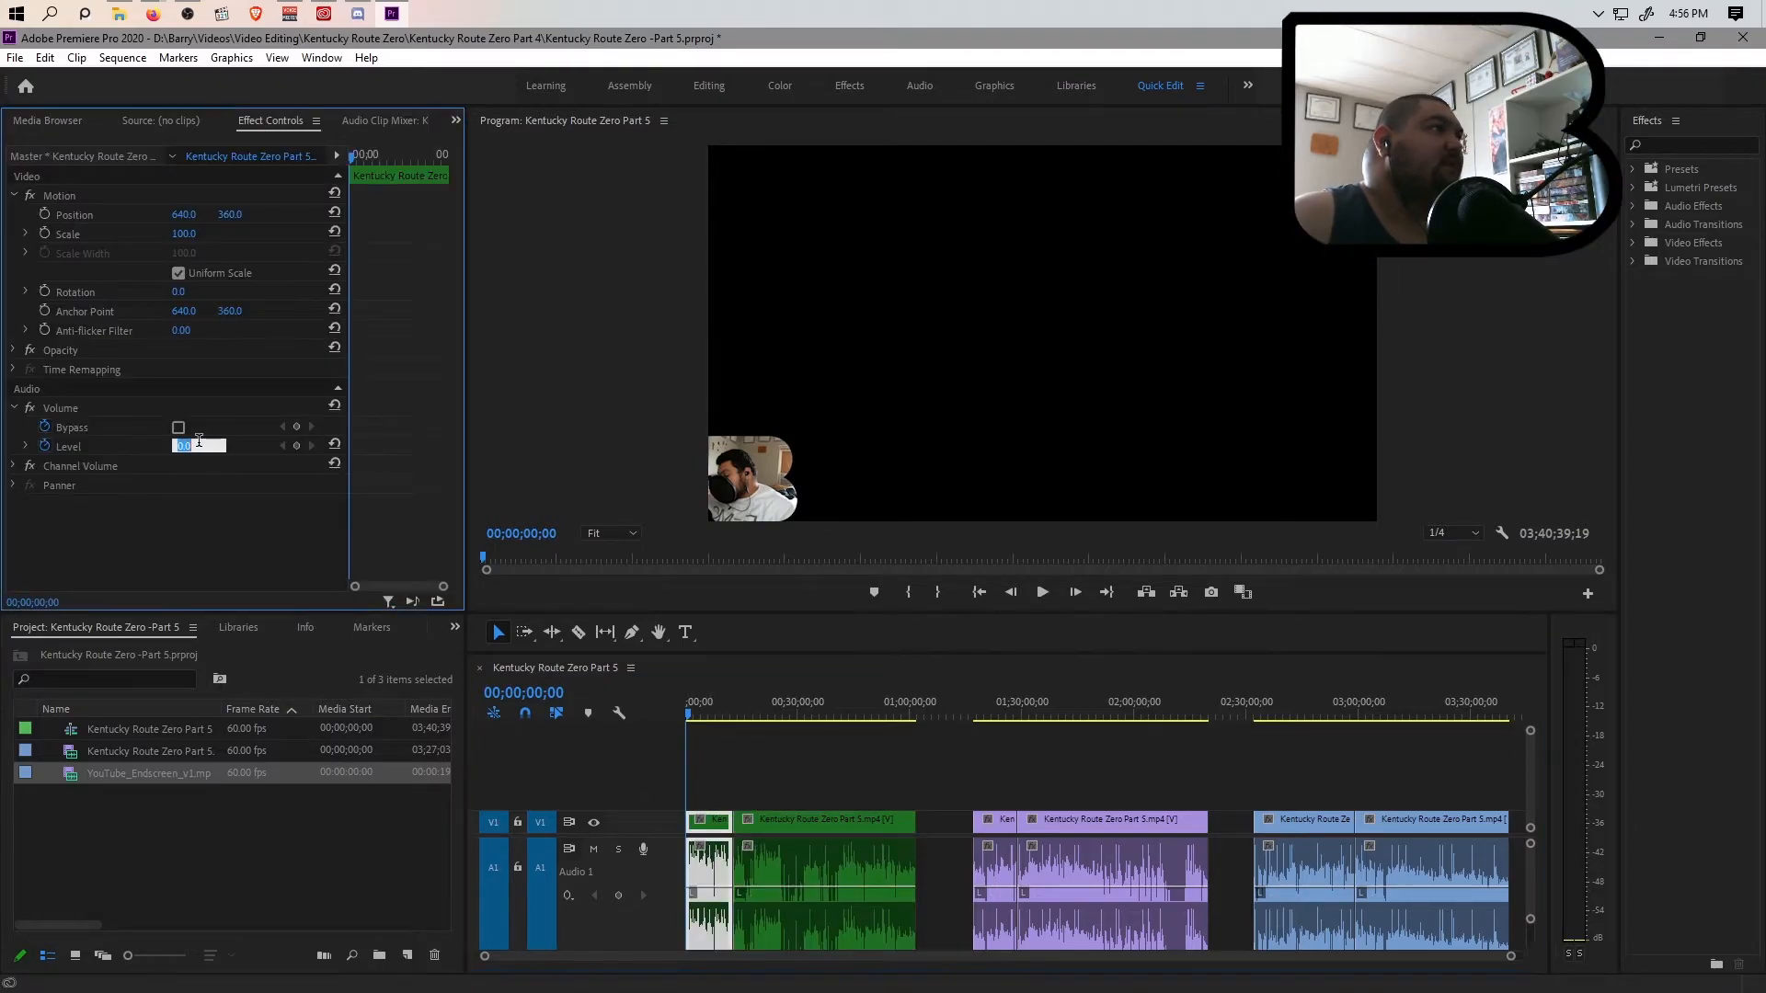
{"action": "type", "text": "15"}
{"action": "key", "text": "Return"}
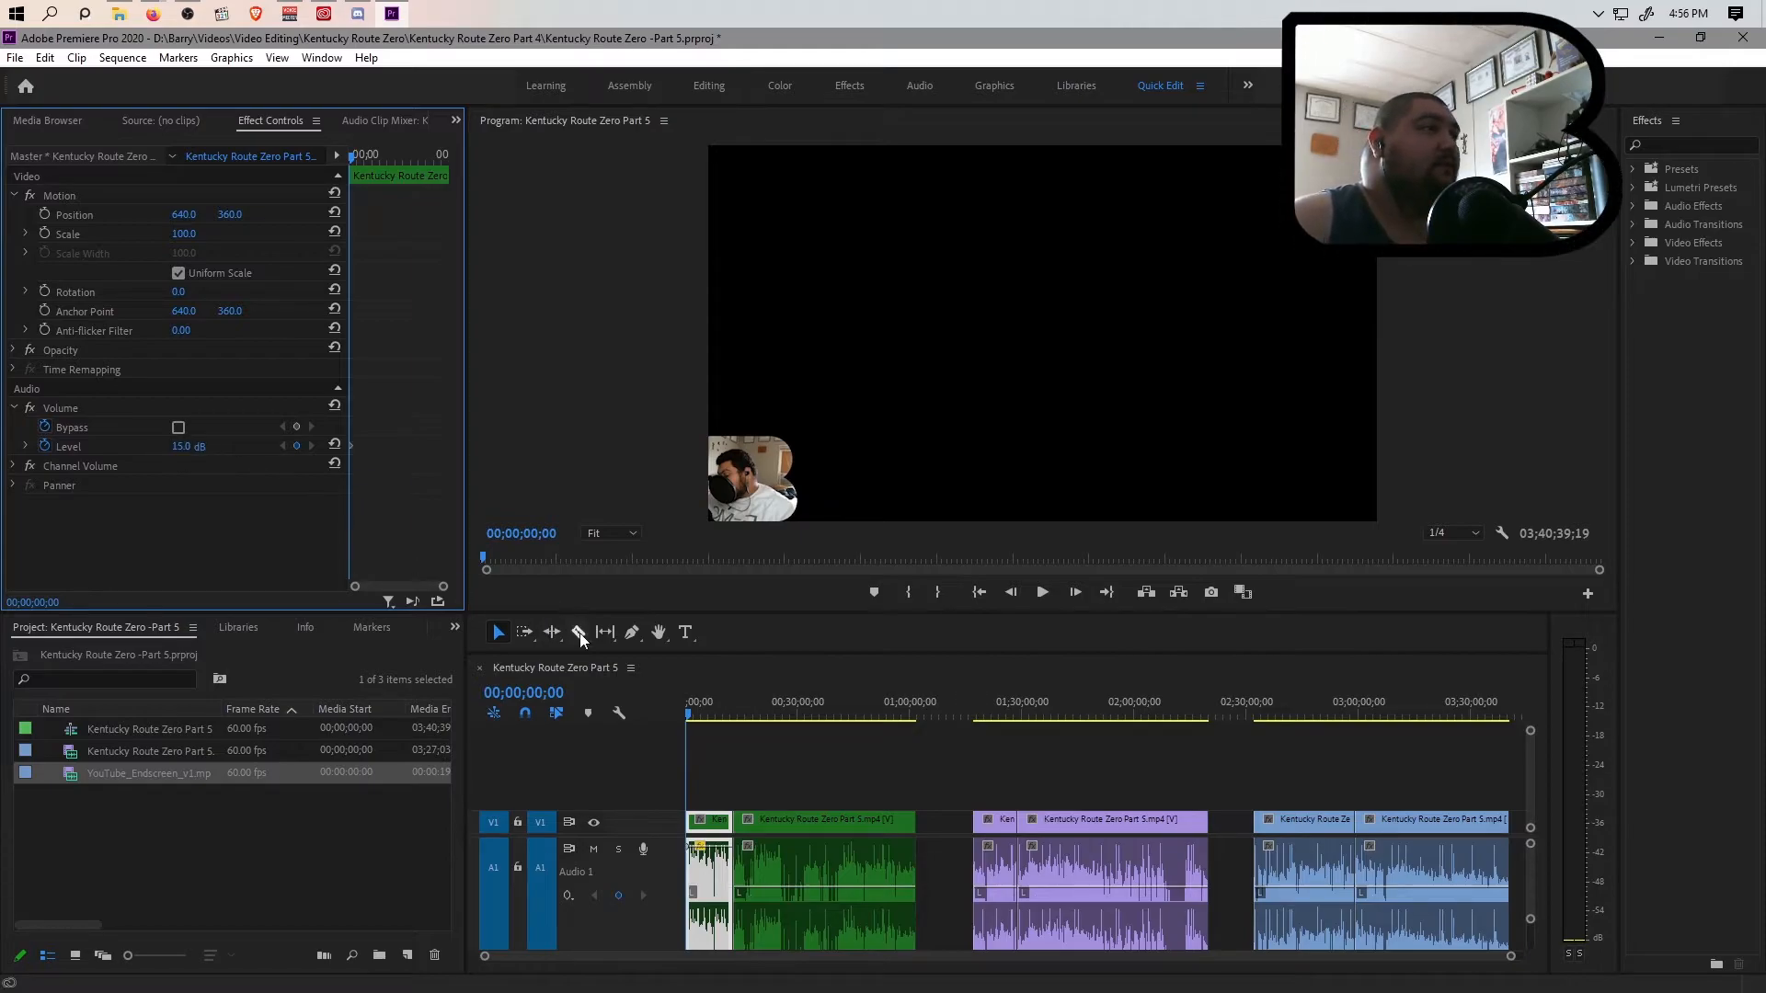
{"action": "key", "text": "space"}
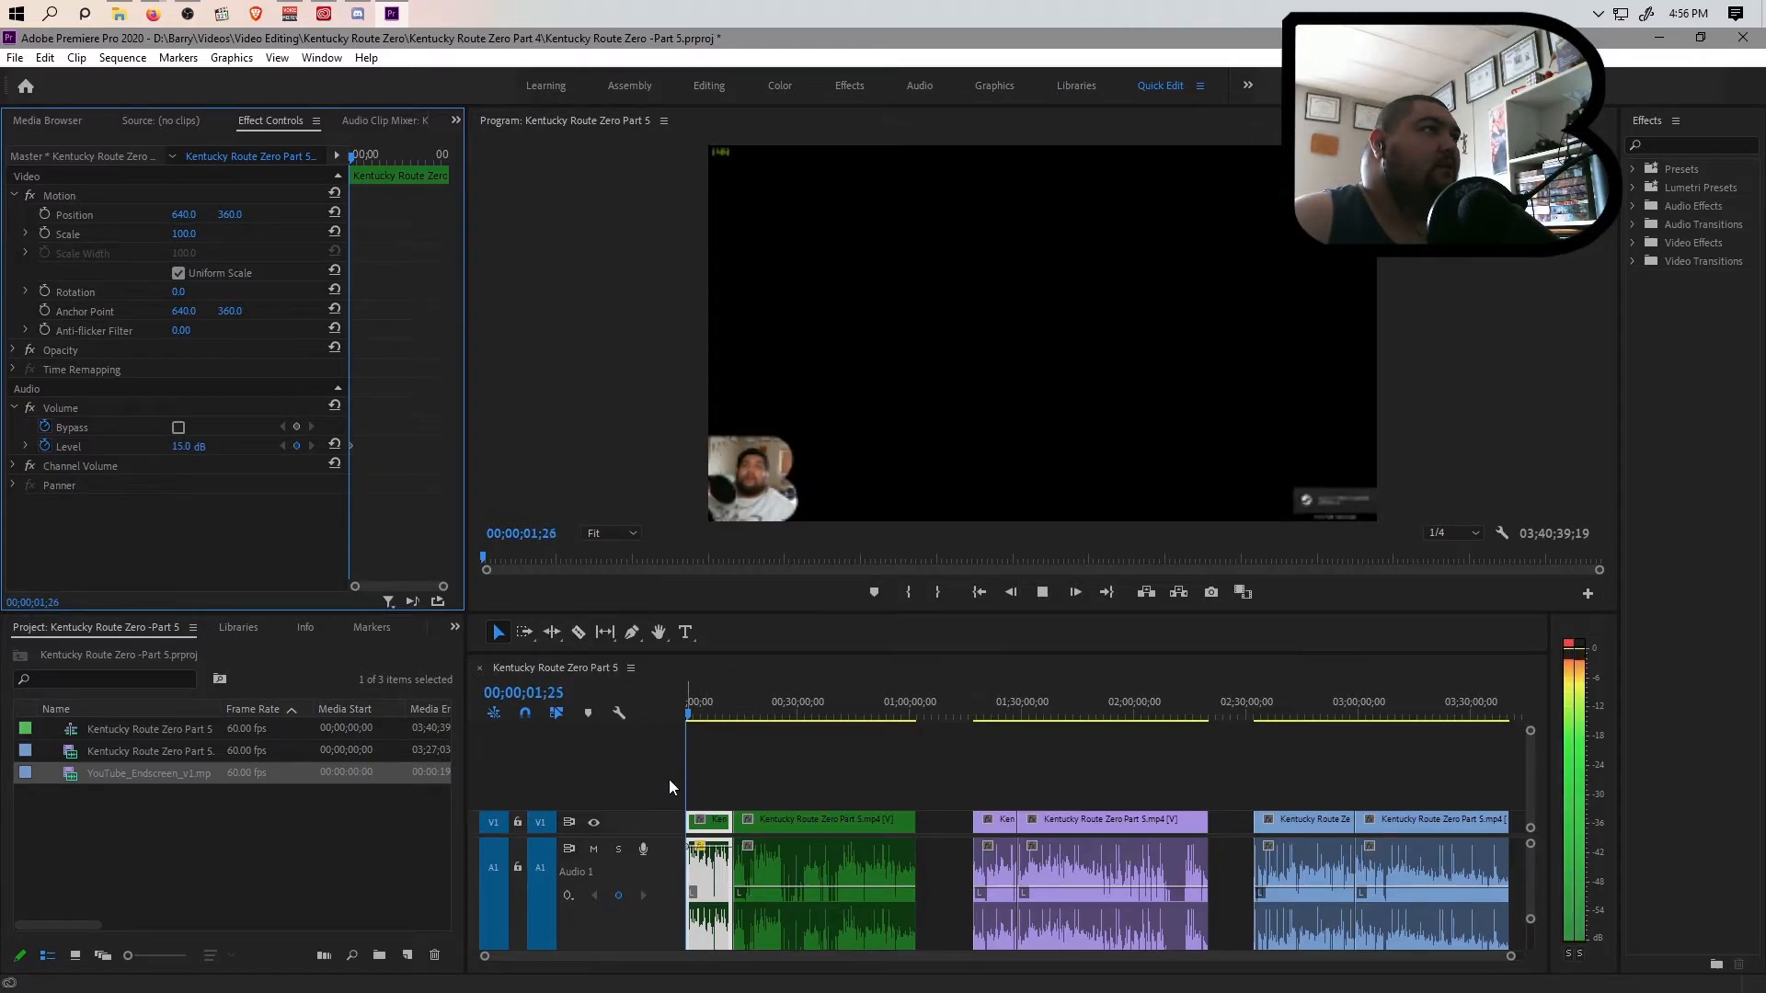
{"action": "key", "text": "space"}
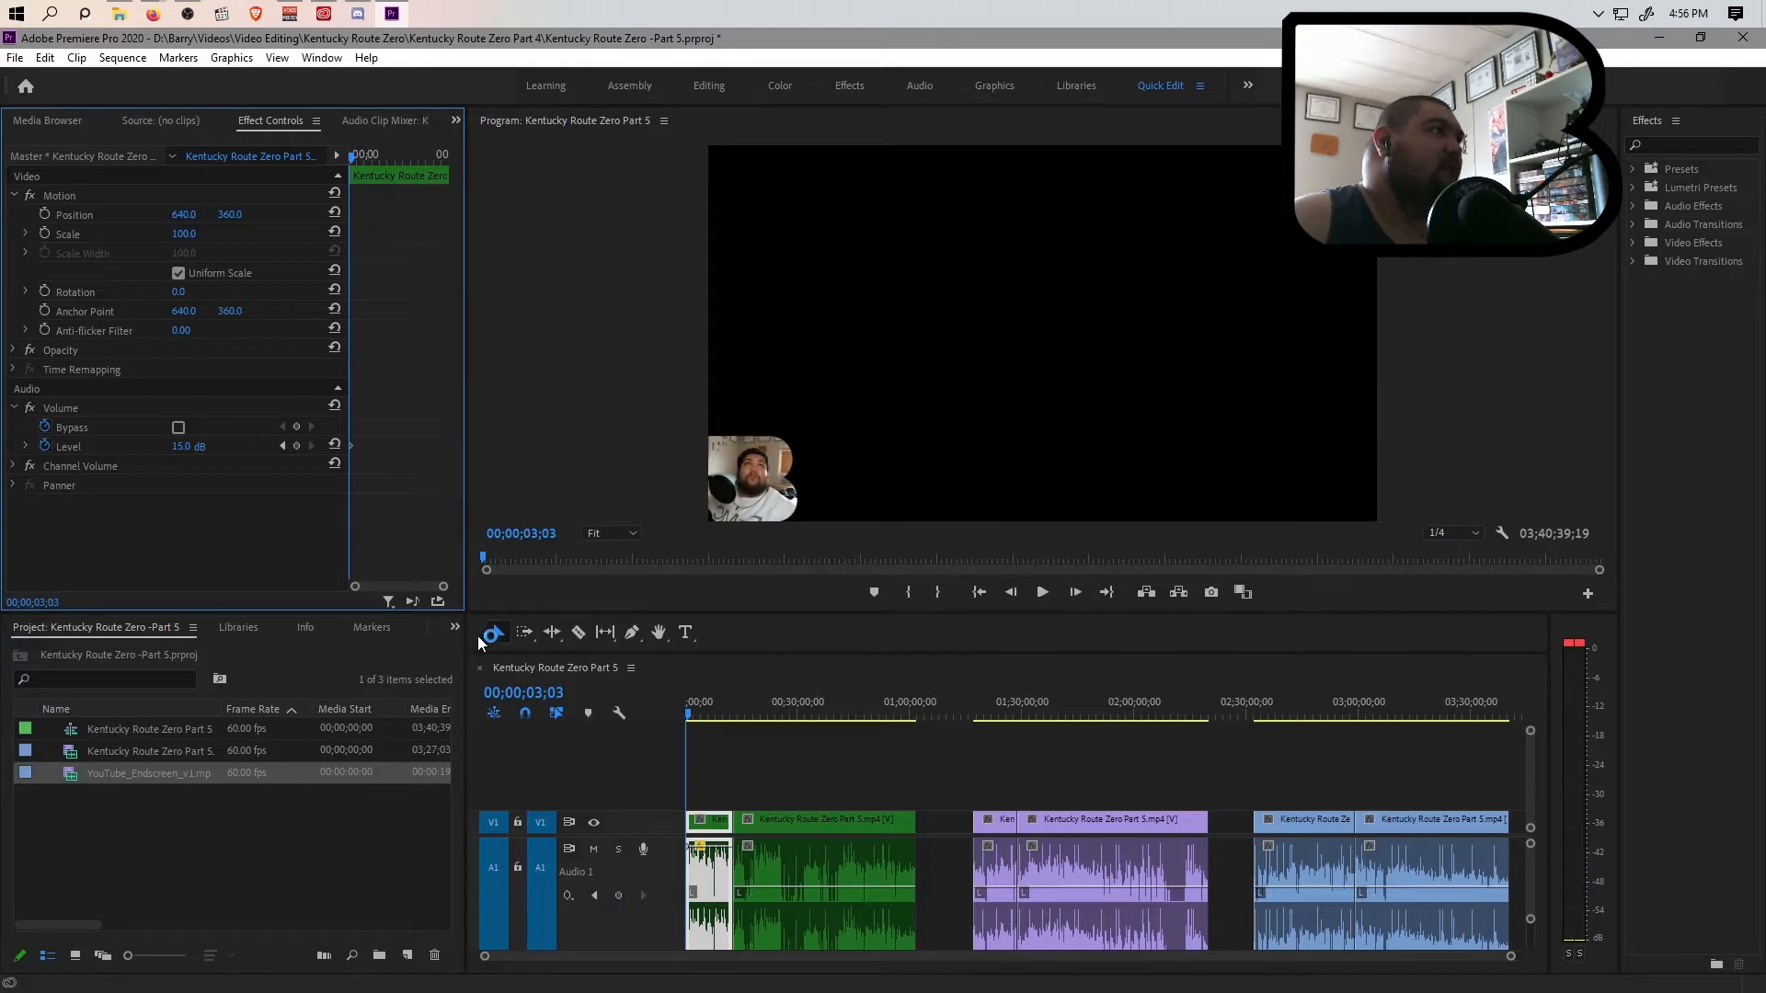
Set the first green clip's volume level to 10 dB at the sequence start and replay the opening
{"action": "left_click", "coordinate": [688, 713]}
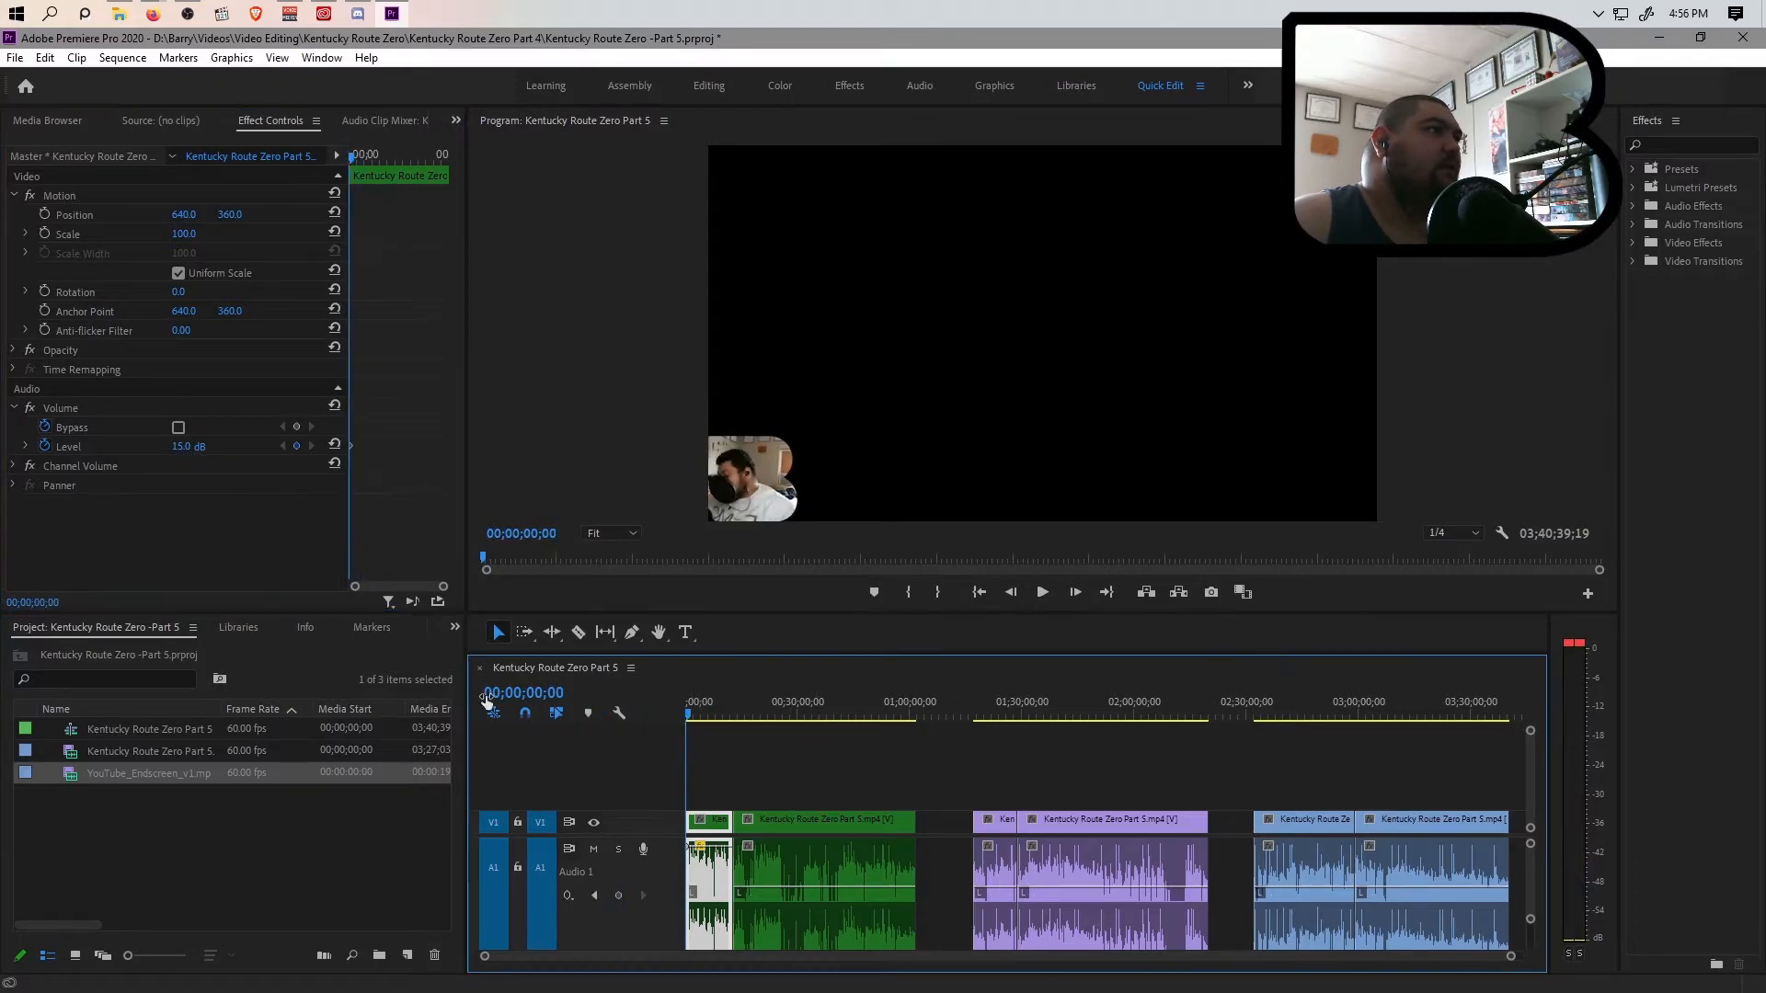
{"action": "left_click", "coordinate": [186, 446]}
{"action": "key", "text": "Return"}
{"action": "key", "text": "space"}
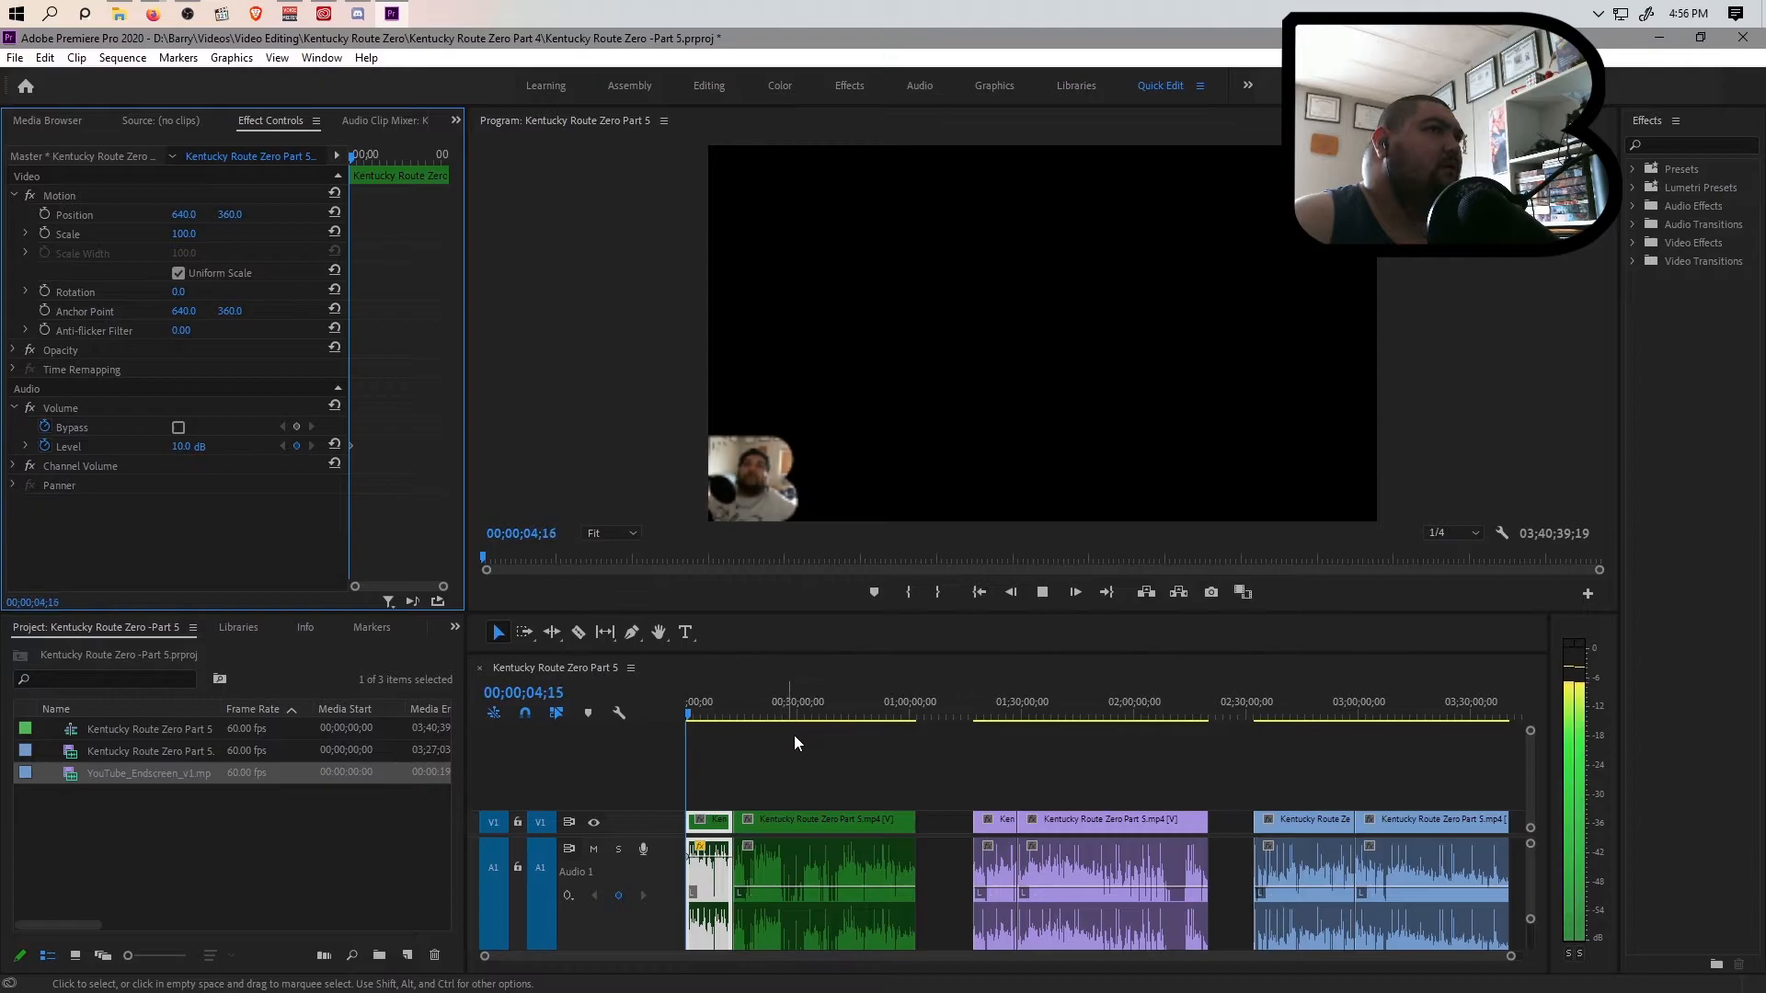
{"action": "key", "text": "space"}
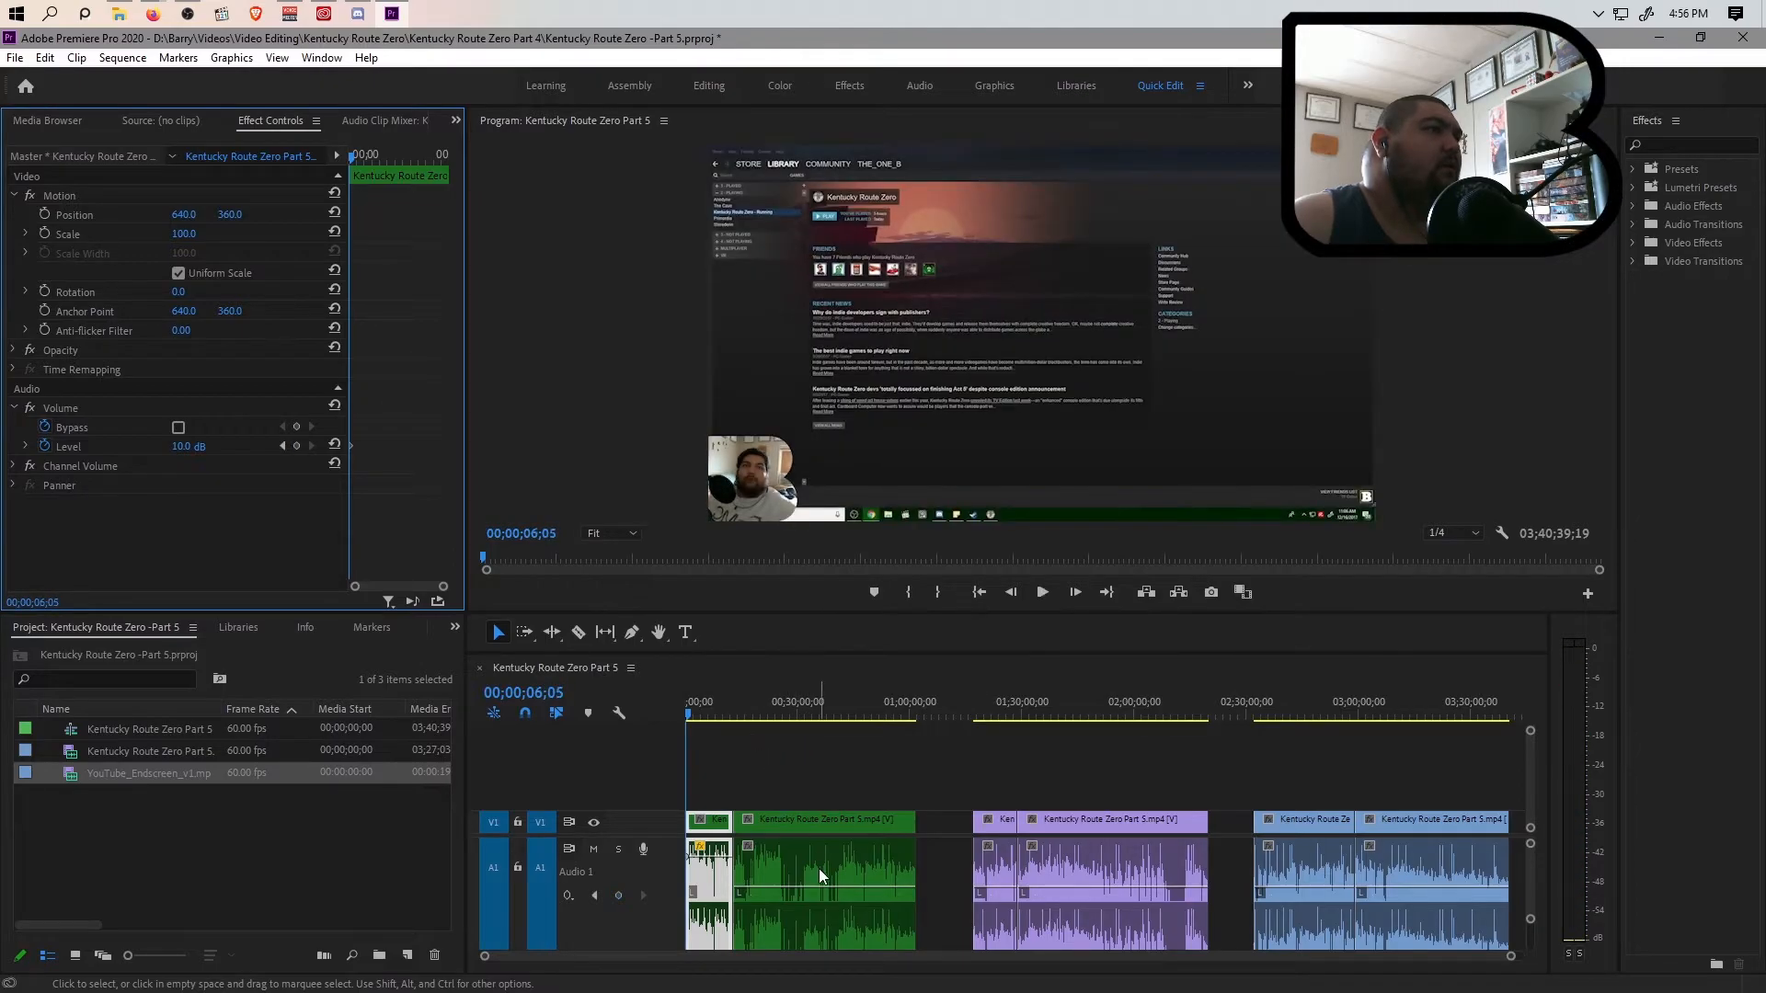
Set the volume level of the second green clip to 10 dB
{"action": "left_click", "coordinate": [818, 874]}
{"action": "left_click", "coordinate": [199, 444]}
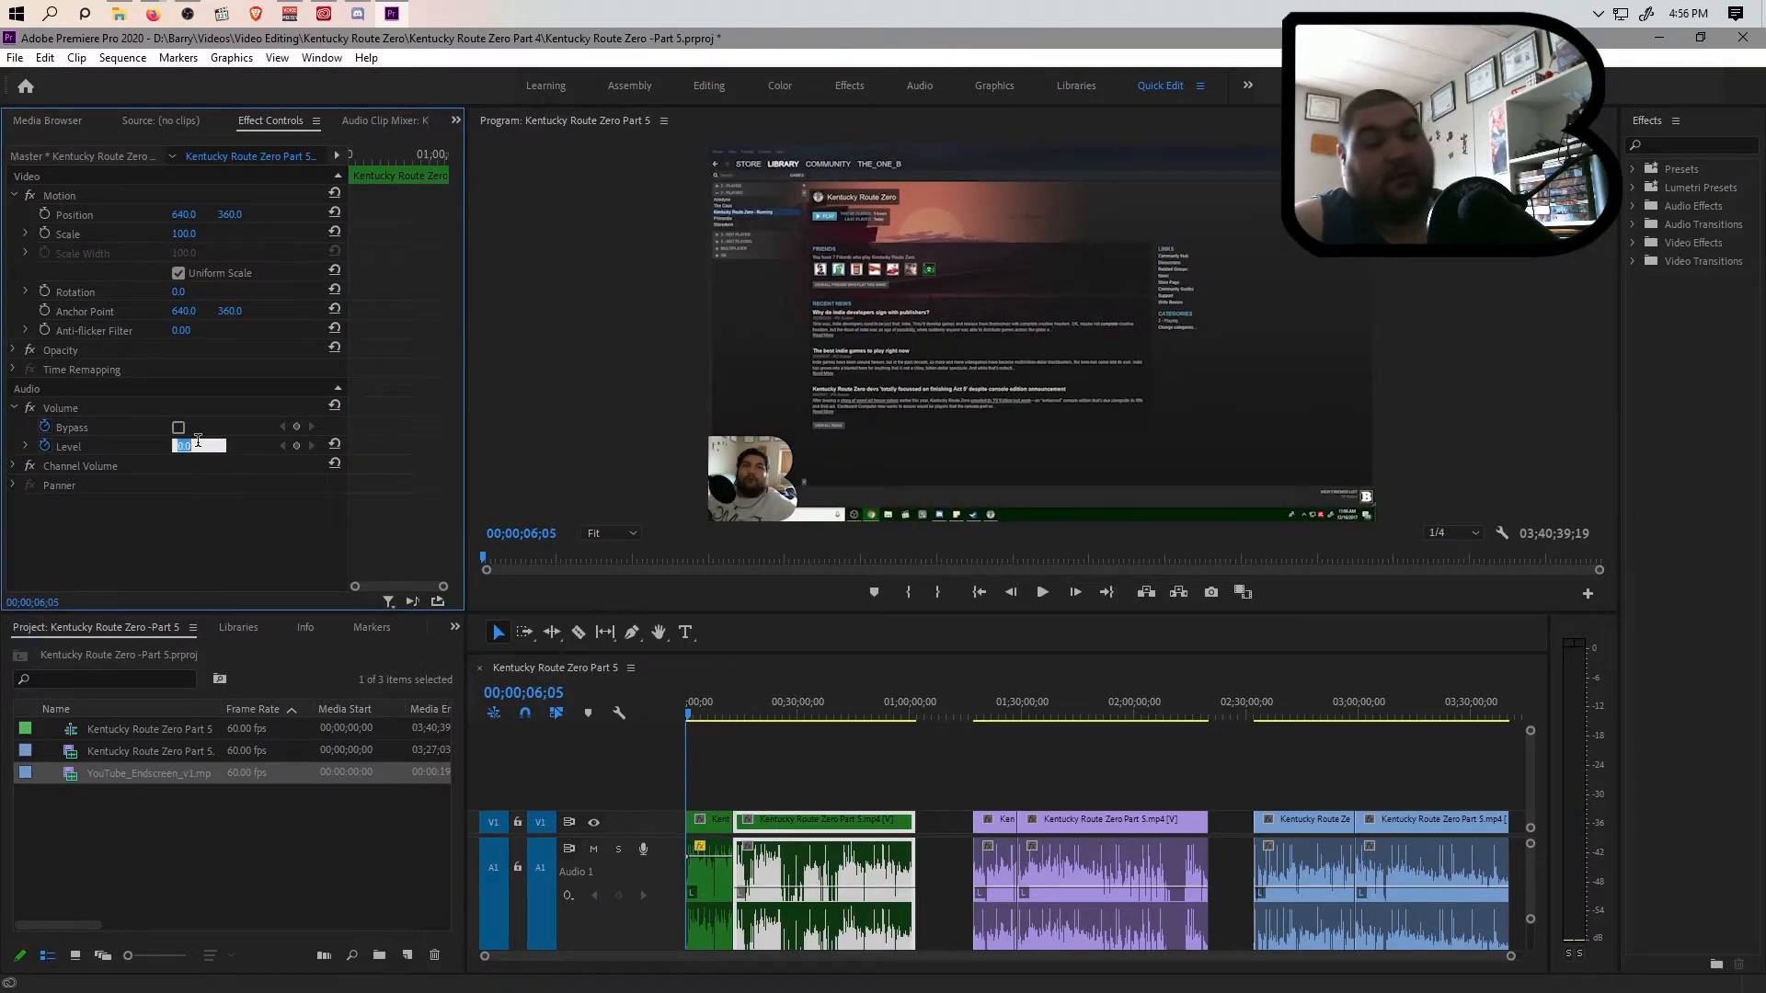
{"action": "type", "text": "10"}
Set the volume level of both violet clips to 10 dB
{"action": "left_click", "coordinate": [1002, 886]}
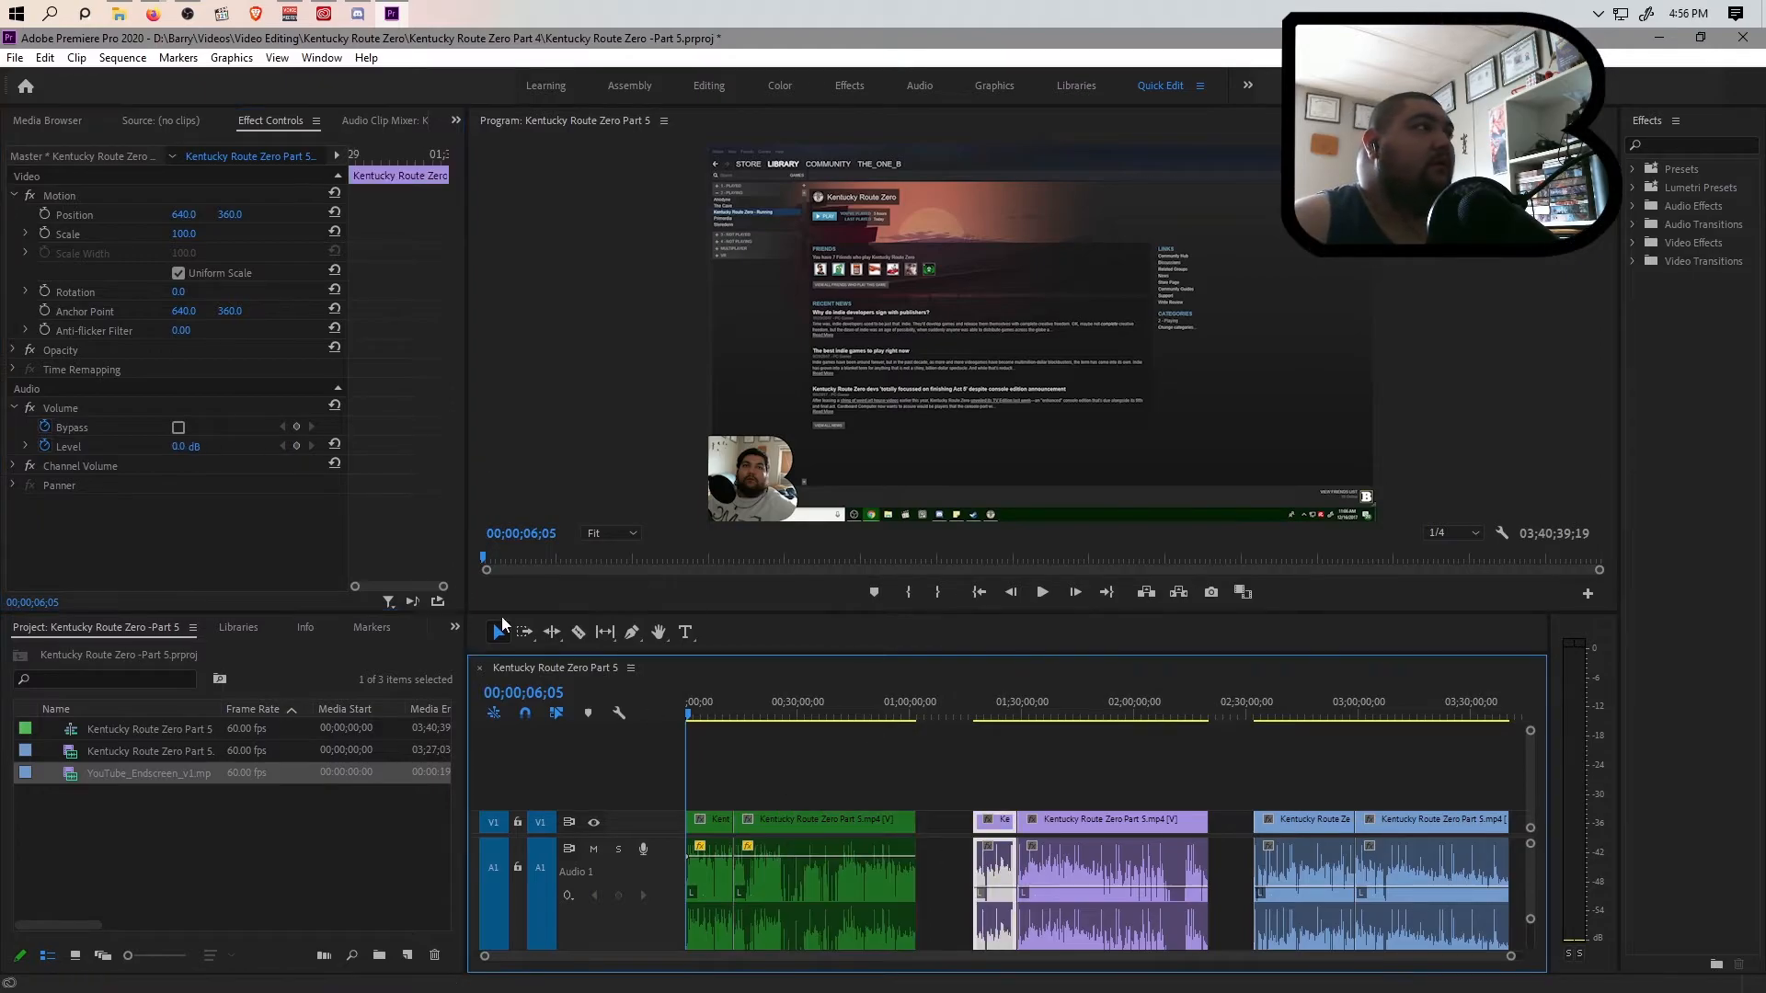
{"action": "left_click", "coordinate": [199, 443]}
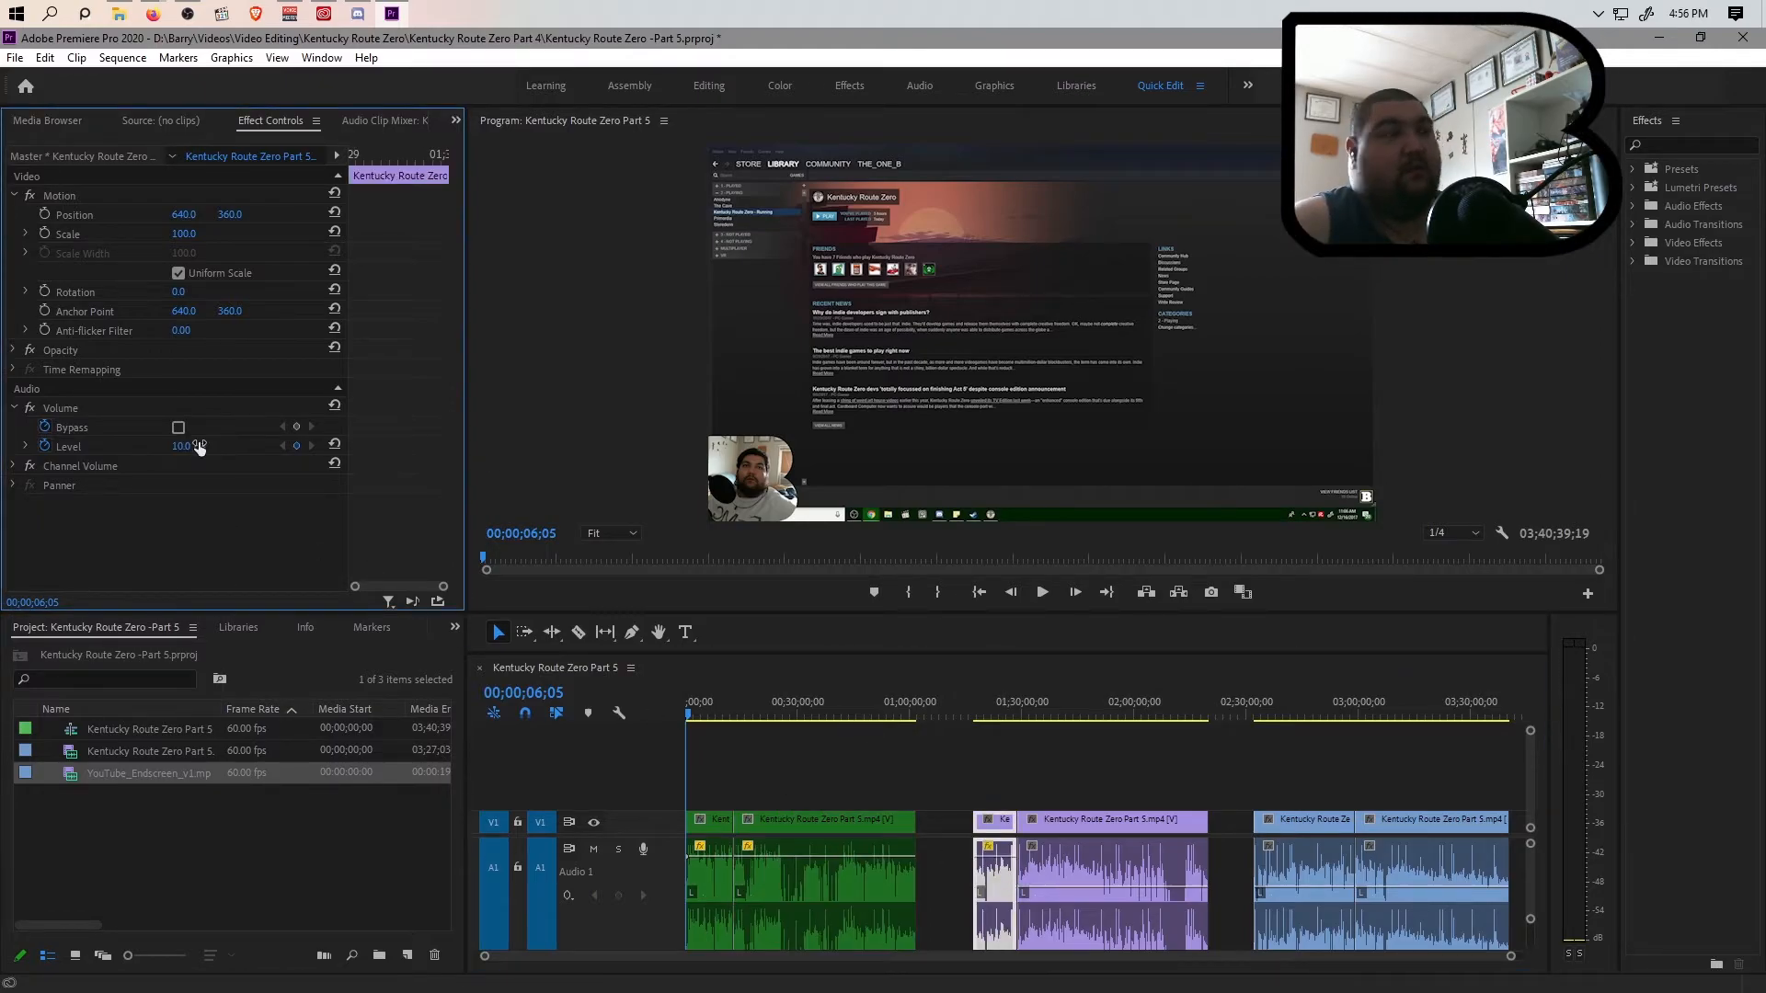
{"action": "left_click", "coordinate": [1049, 878]}
{"action": "left_click", "coordinate": [199, 444]}
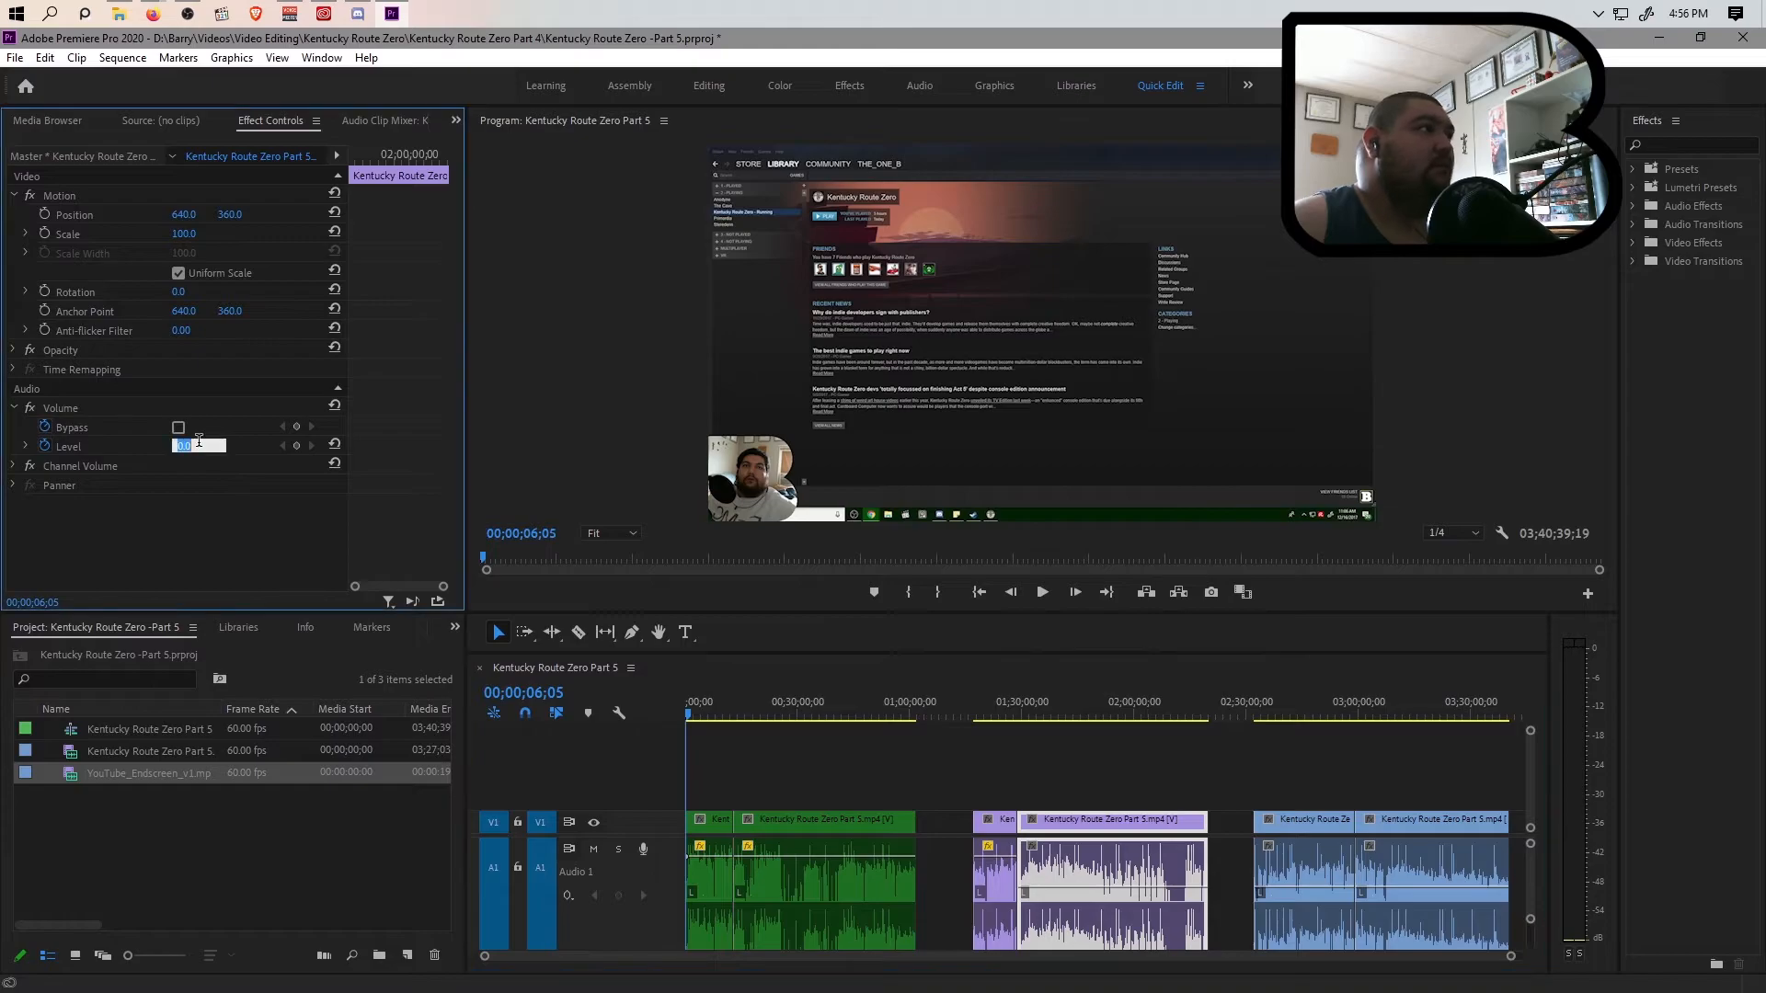
{"action": "type", "text": "10"}
{"action": "key", "text": "Return"}
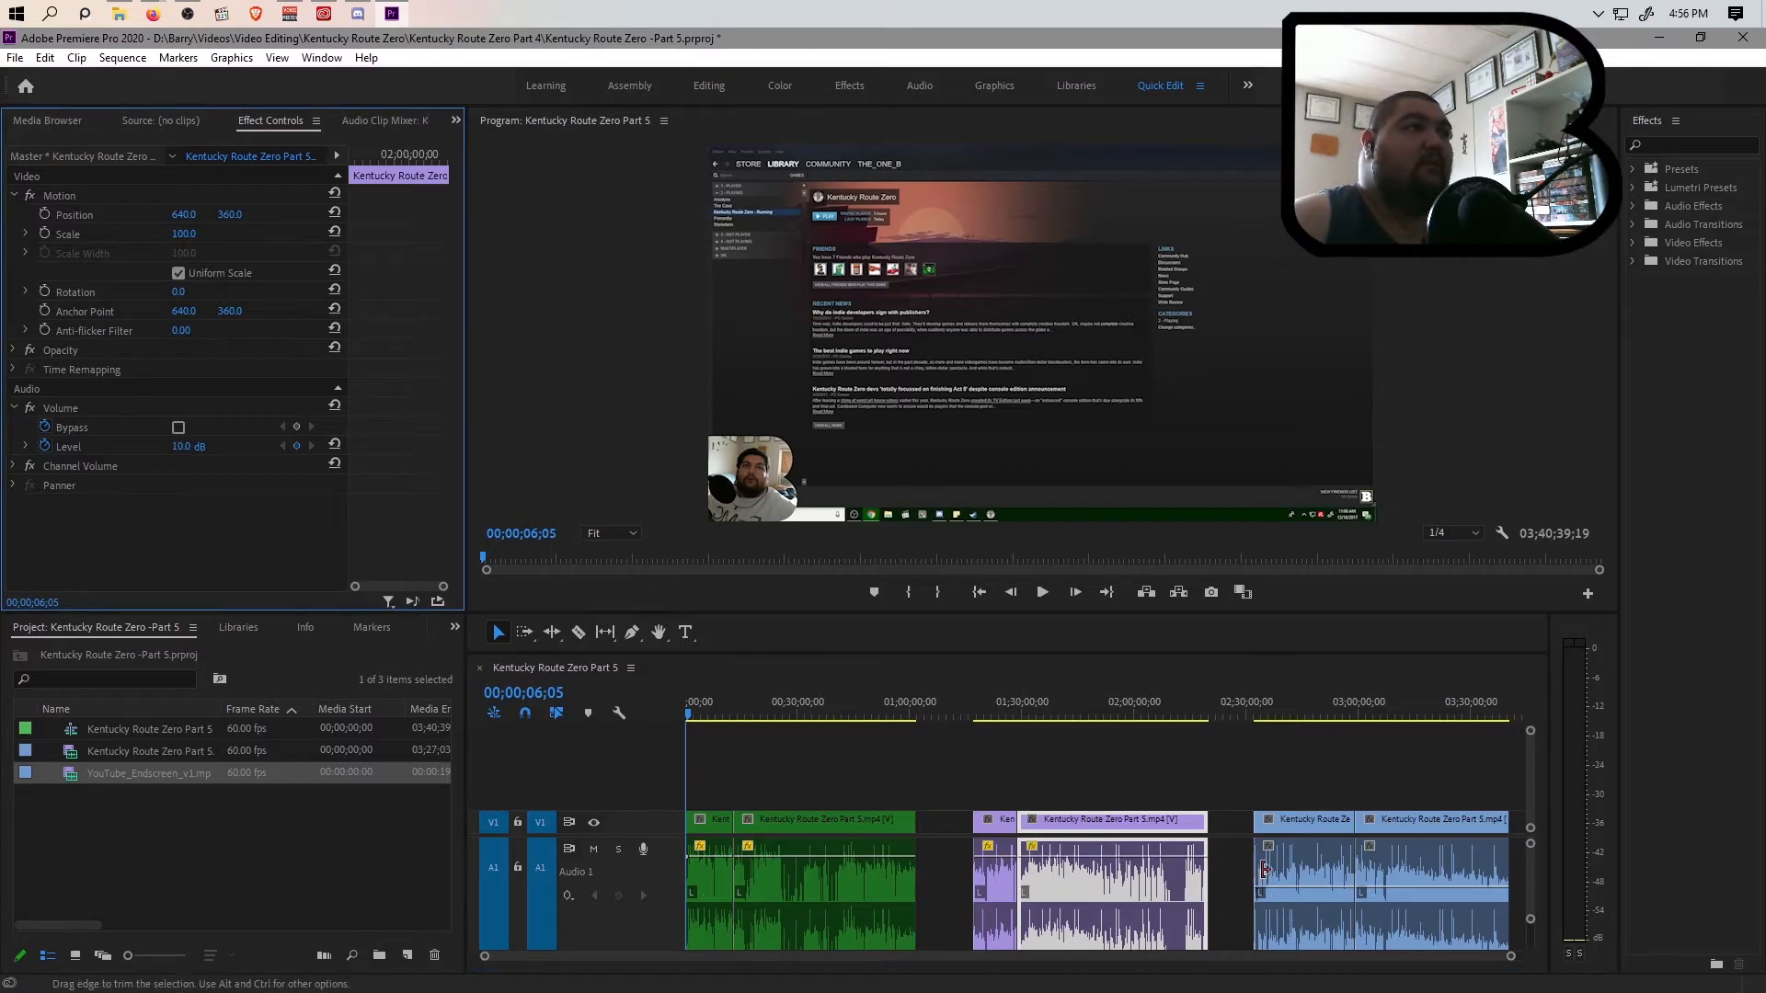
Set the volume level of both blue clips to 10 dB
{"action": "left_click", "coordinate": [1257, 868]}
{"action": "left_click", "coordinate": [1299, 858]}
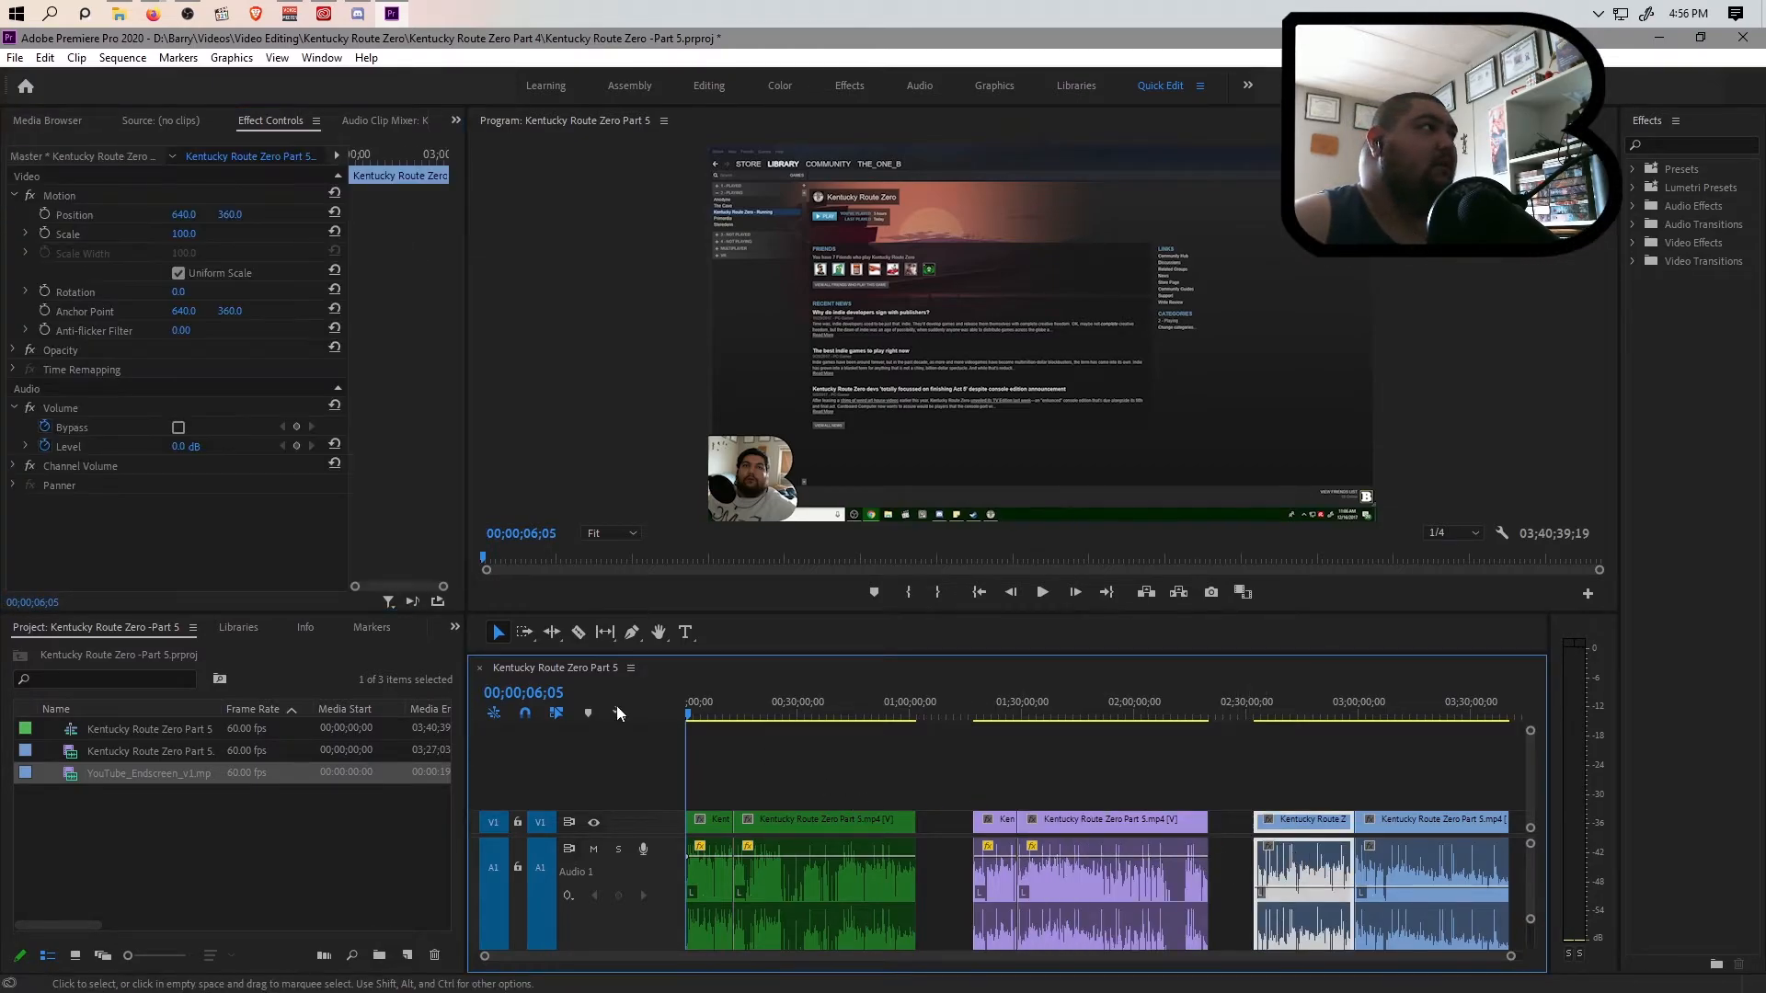
{"action": "left_click", "coordinate": [184, 446]}
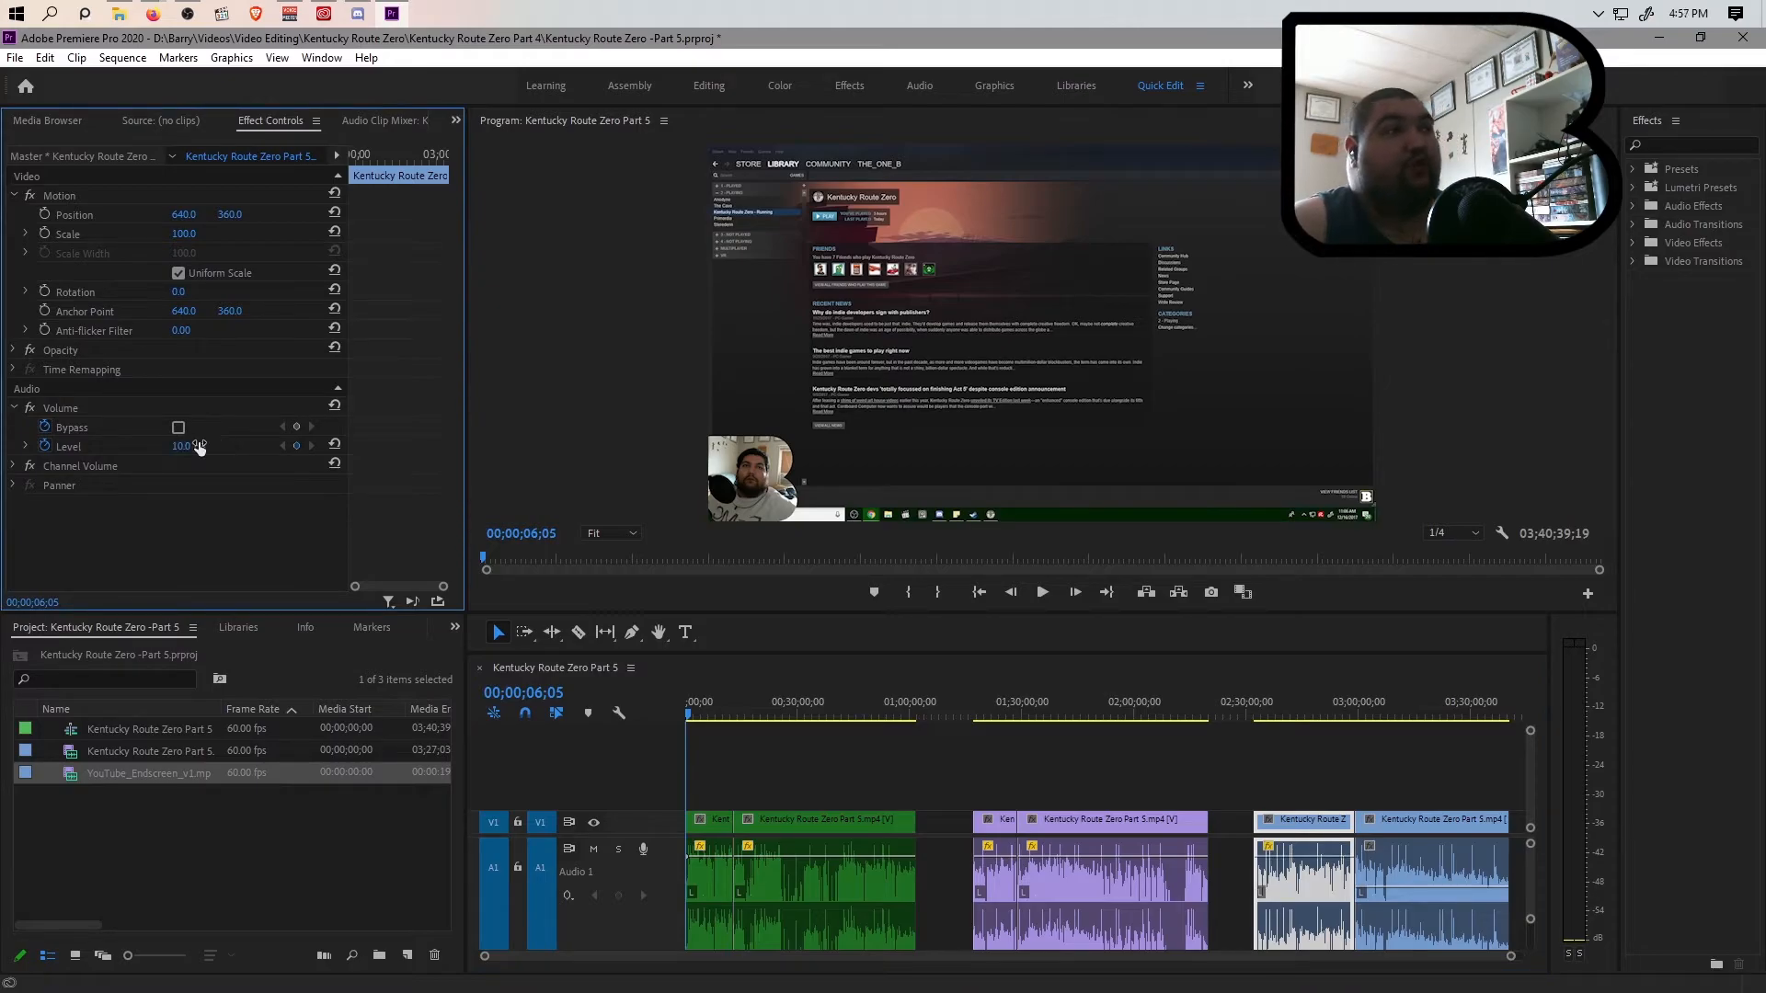
{"action": "left_click", "coordinate": [1430, 878]}
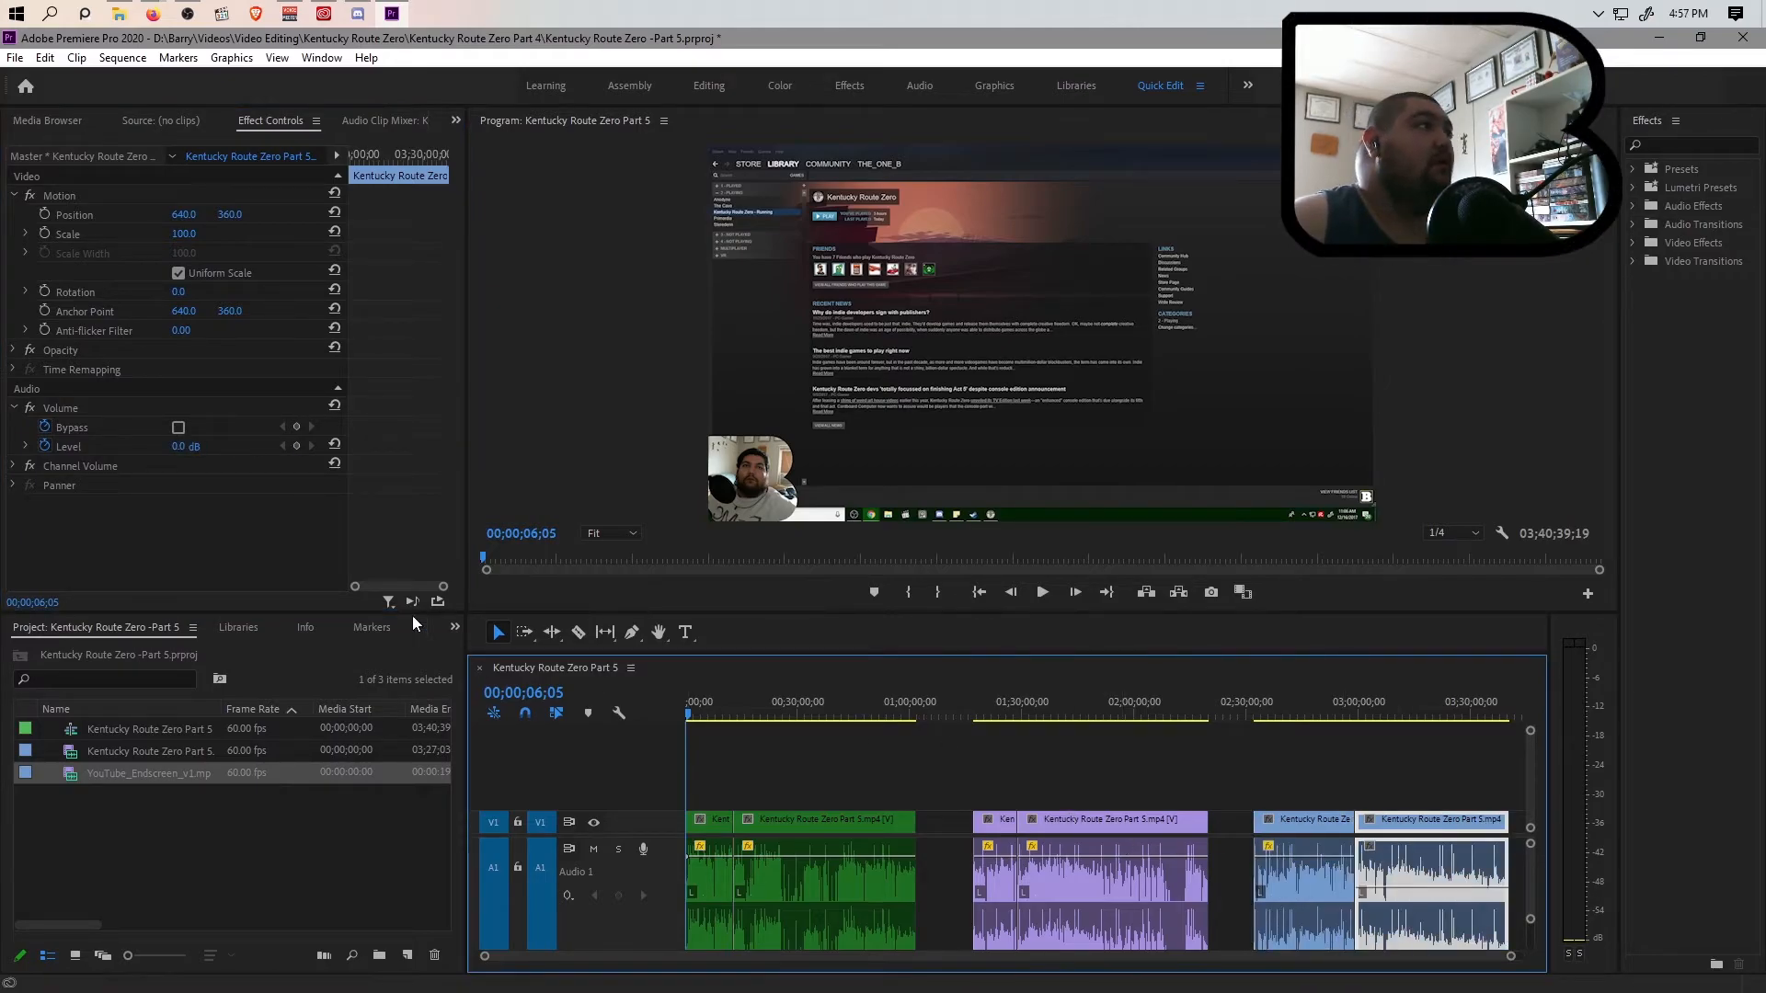
{"action": "left_click", "coordinate": [177, 448]}
{"action": "type", "text": "10"}
{"action": "key", "text": "Return"}
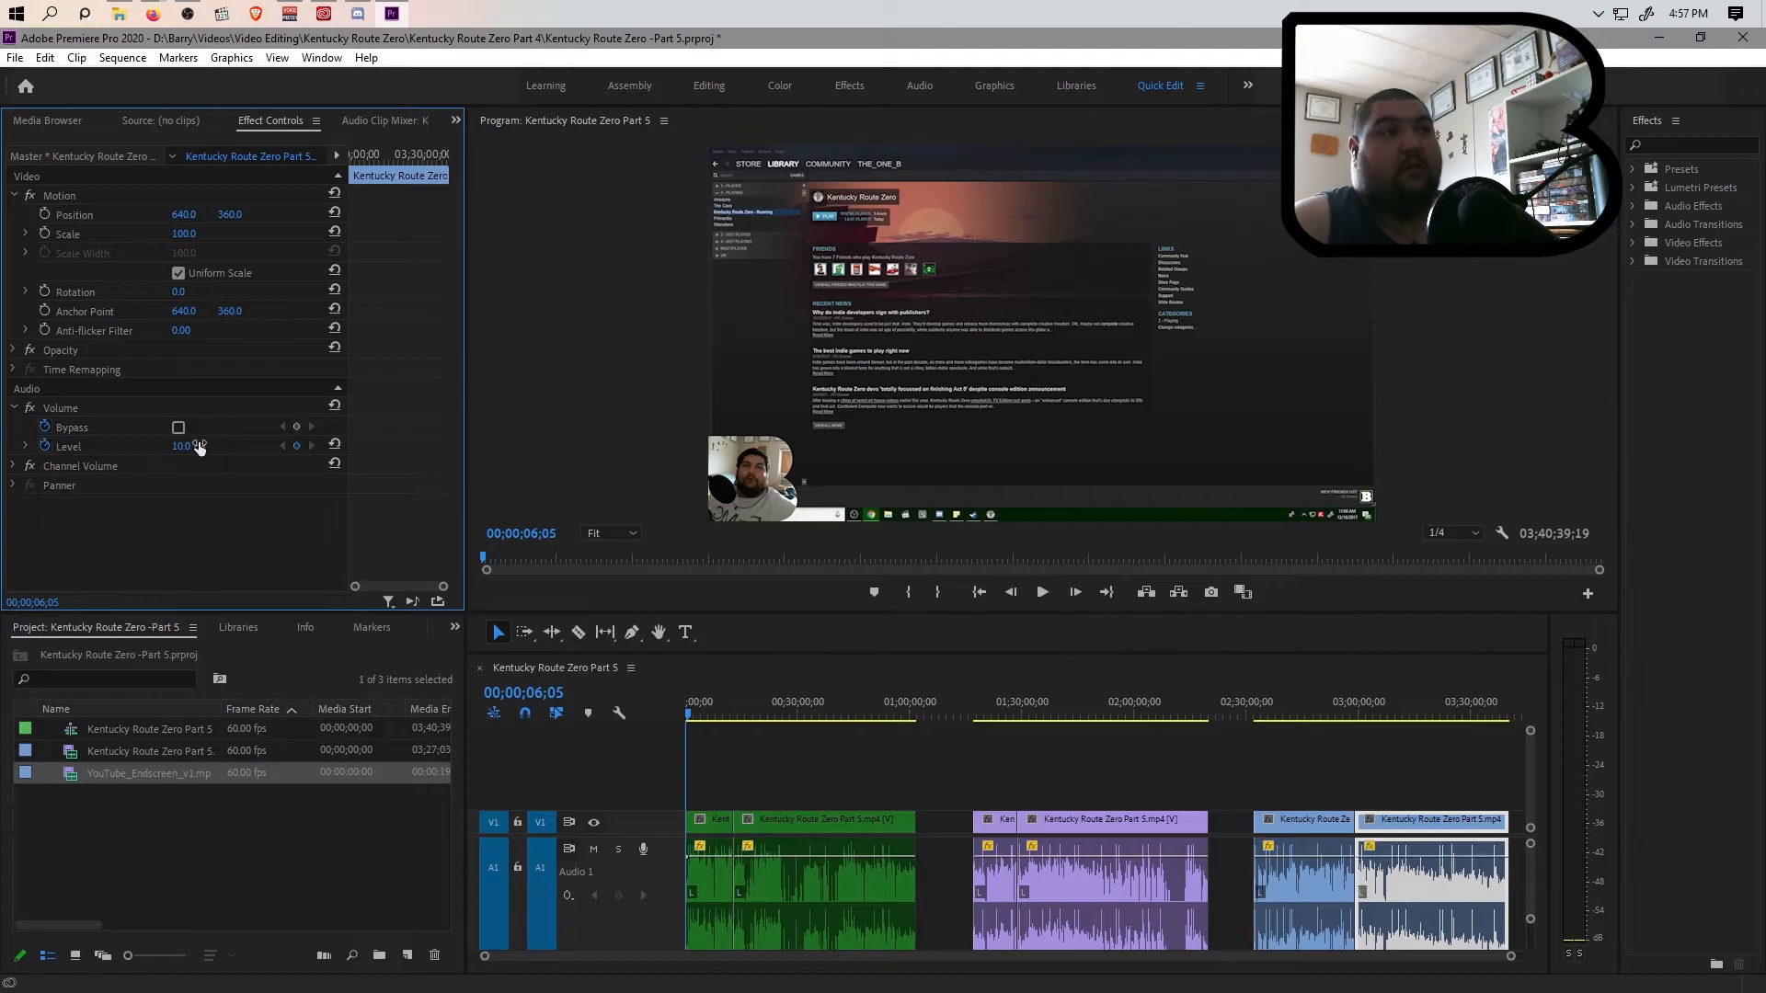
{"action": "left_click", "coordinate": [281, 849]}
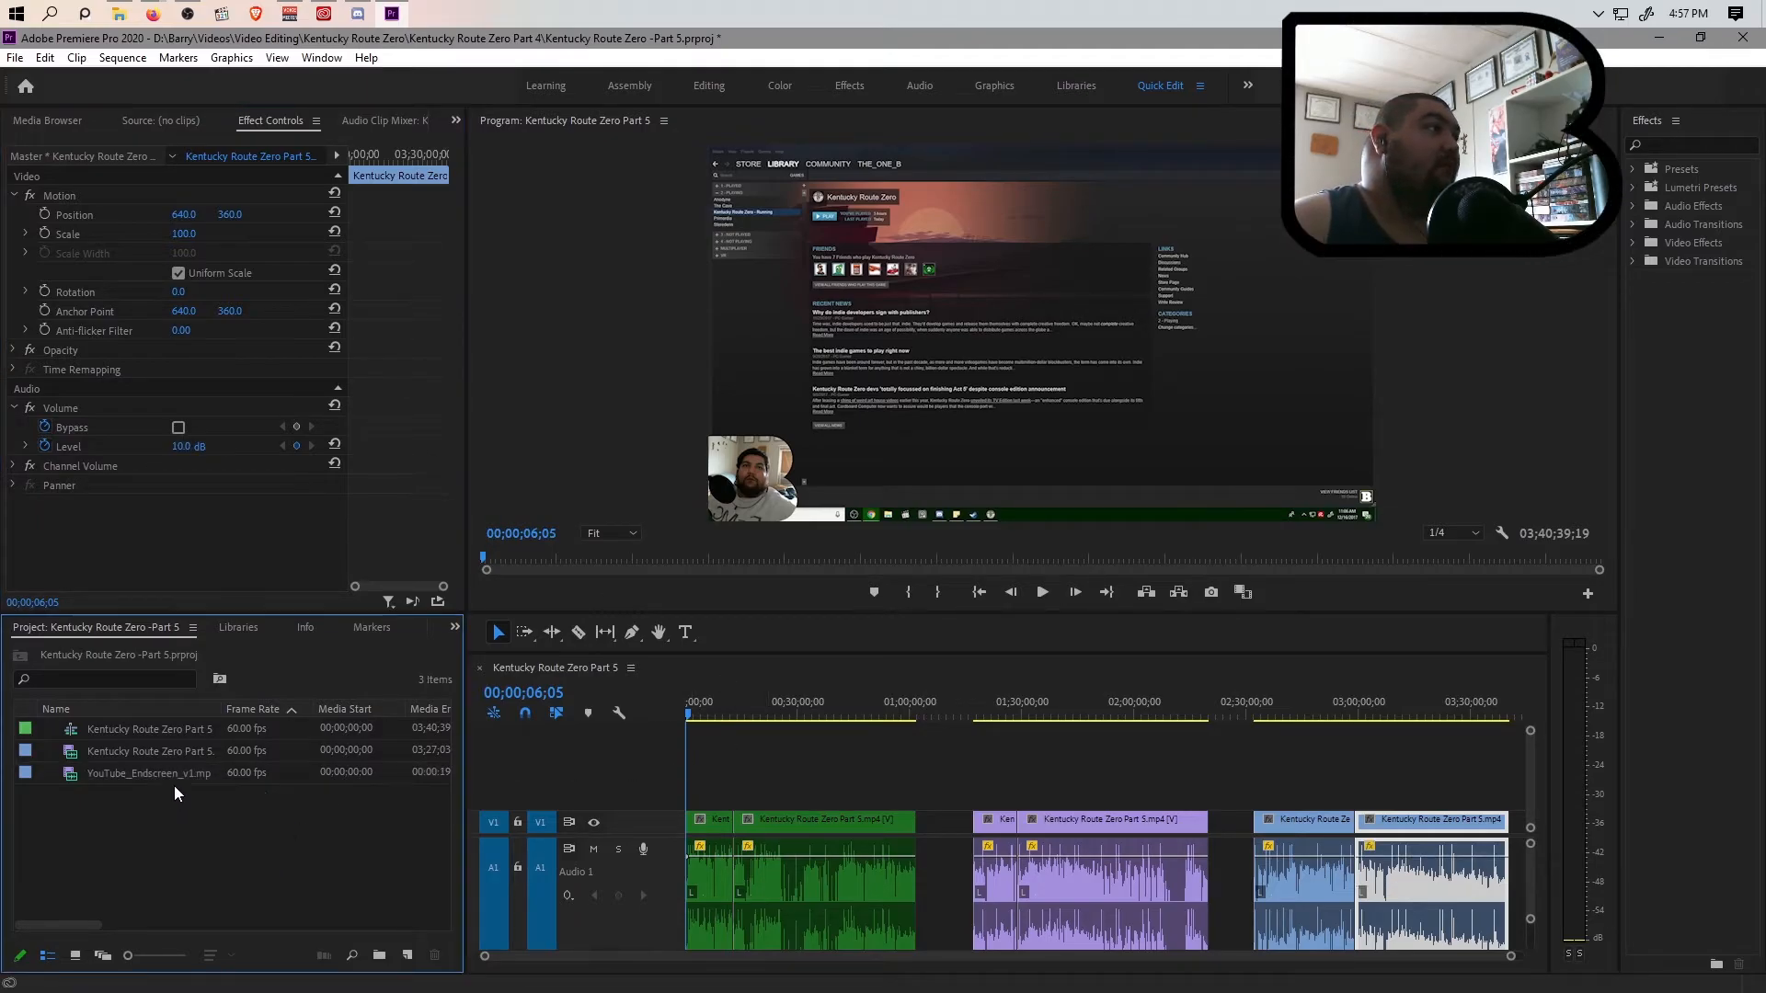
Place YouTube_Endscreen_v1.mp4 directly after the second green clip and set its volume level to 15 dB
{"action": "left_click_drag", "start_coordinate": [158, 777], "coordinate": [917, 832]}
{"action": "left_click_drag", "start_coordinate": [1510, 960], "coordinate": [1225, 969]}
{"action": "mouse_move", "coordinate": [1027, 962]}
{"action": "left_mouse_down"}
{"action": "mouse_move", "coordinate": [1174, 956]}
{"action": "mouse_move", "coordinate": [1018, 962]}
{"action": "left_mouse_up"}
{"action": "left_click", "coordinate": [917, 883]}
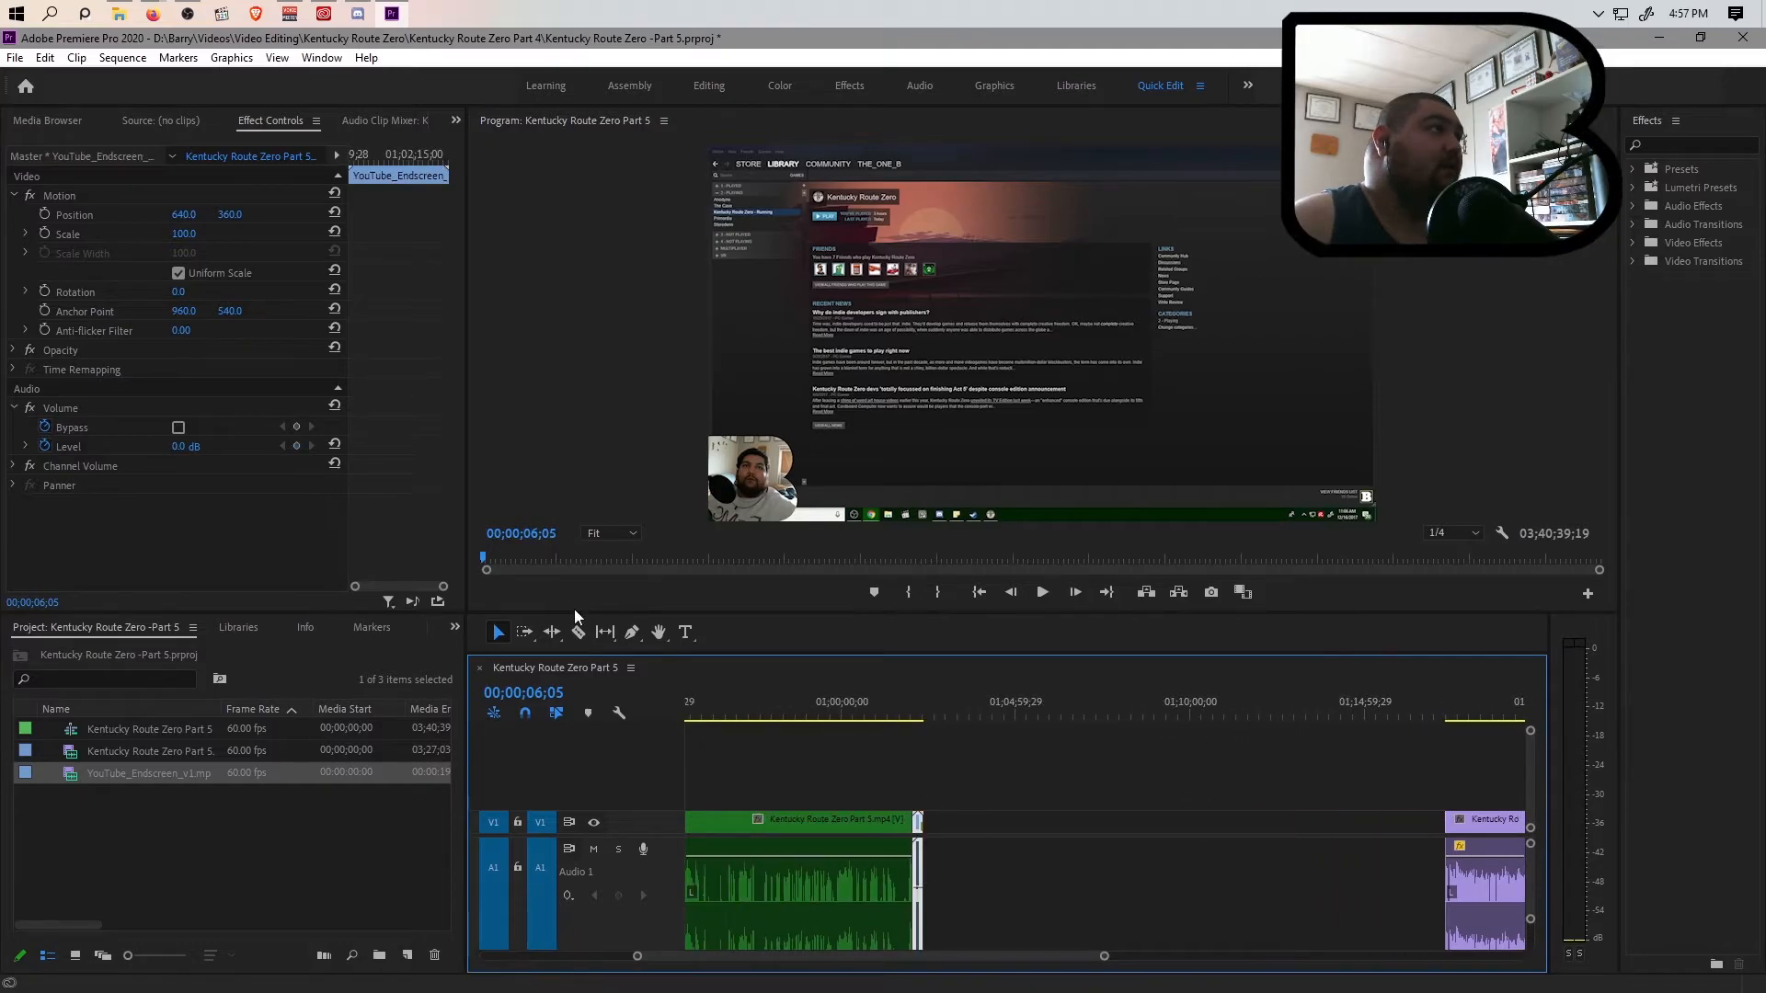
{"action": "left_click", "coordinate": [196, 445]}
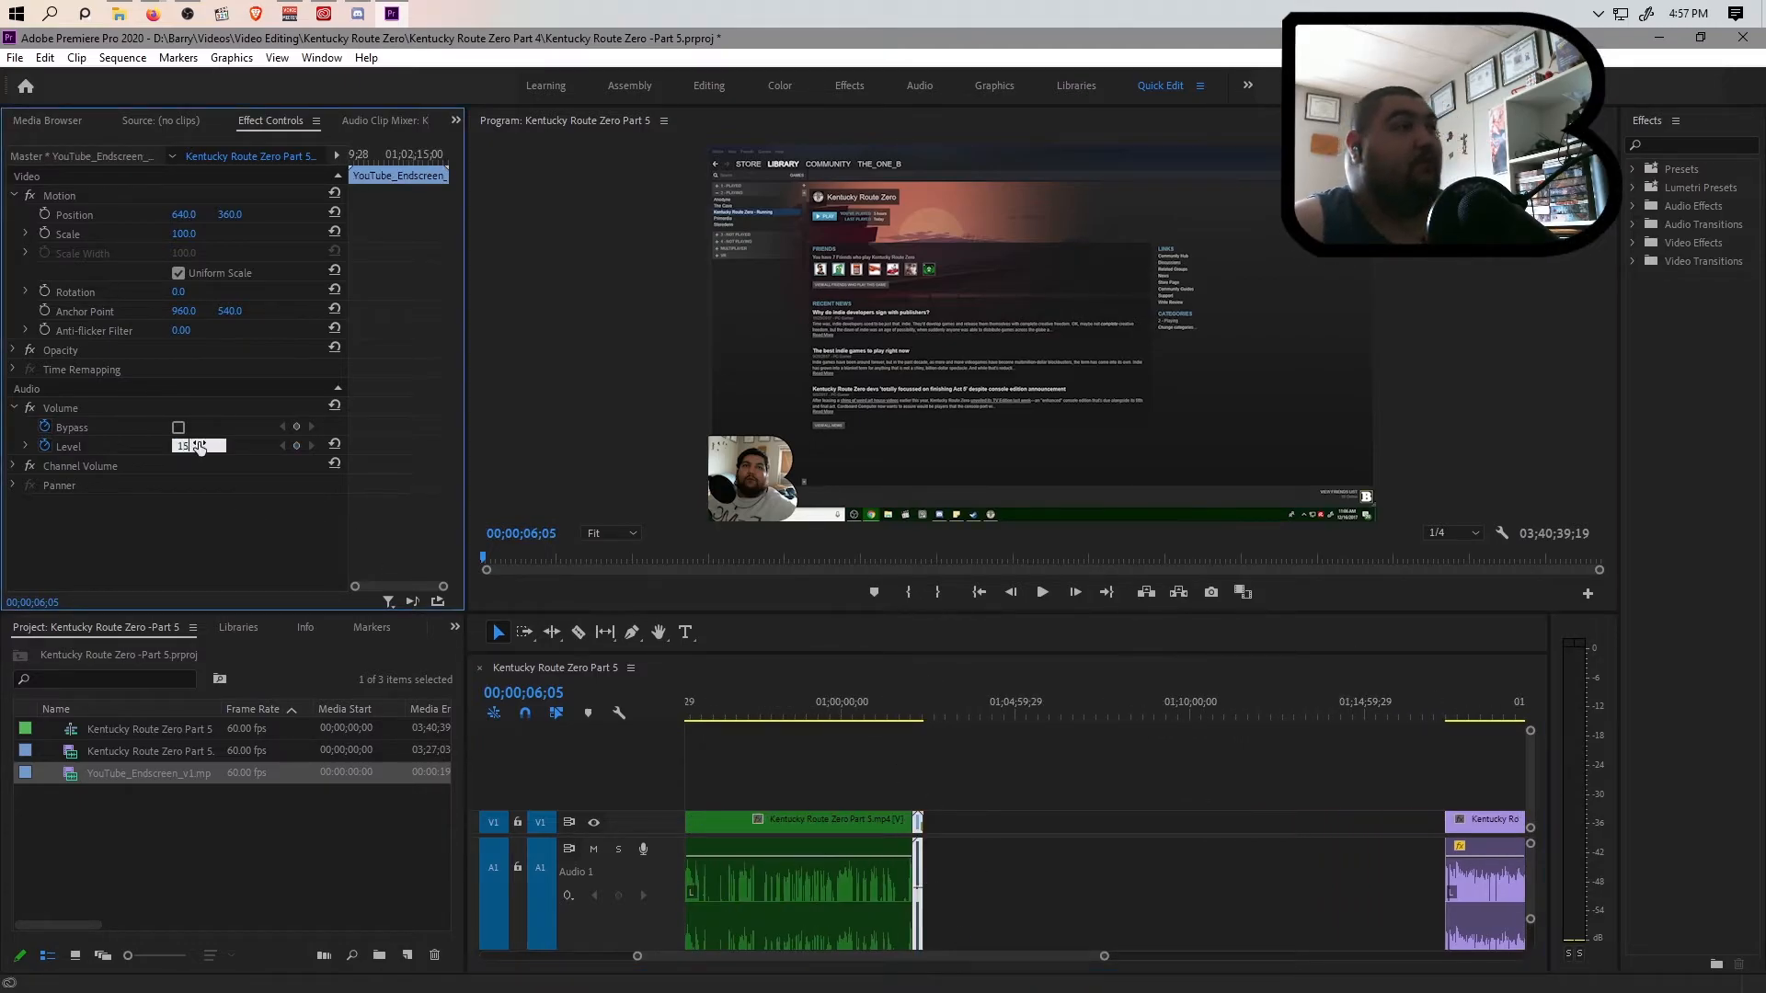
Scale the end screen clip after the green section to the frame size and preview it
{"action": "right_click", "coordinate": [918, 879]}
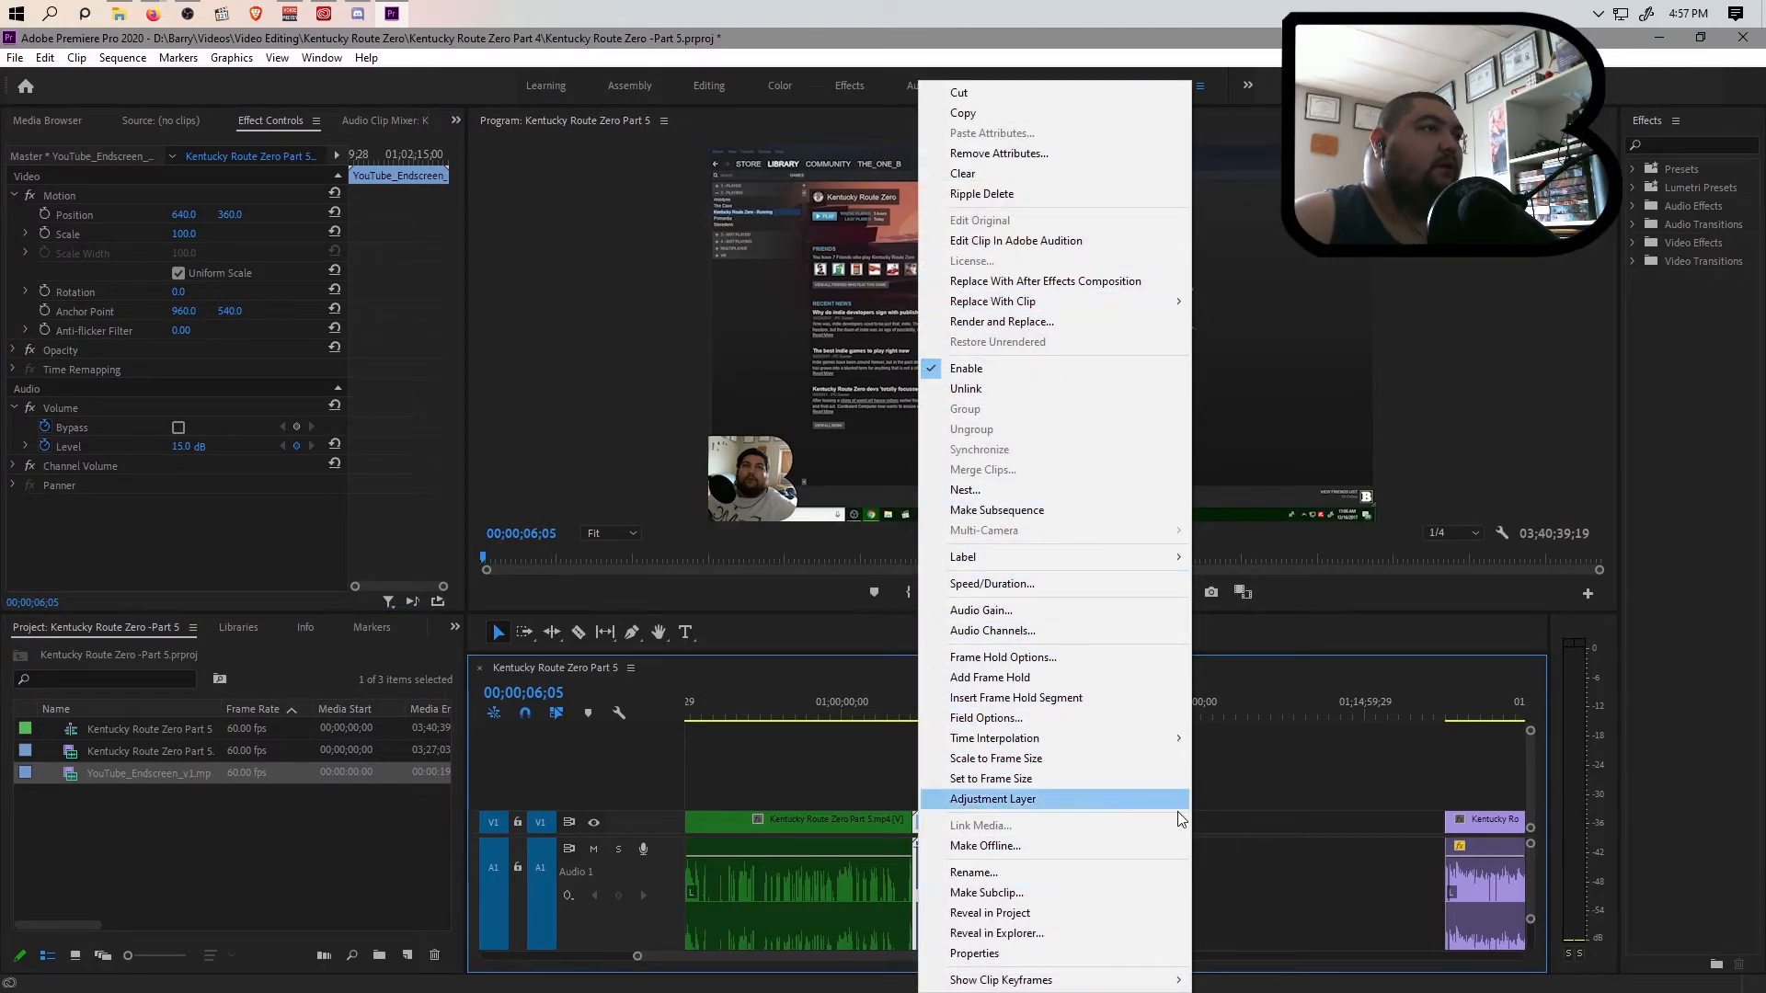
{"action": "left_click", "coordinate": [1061, 761]}
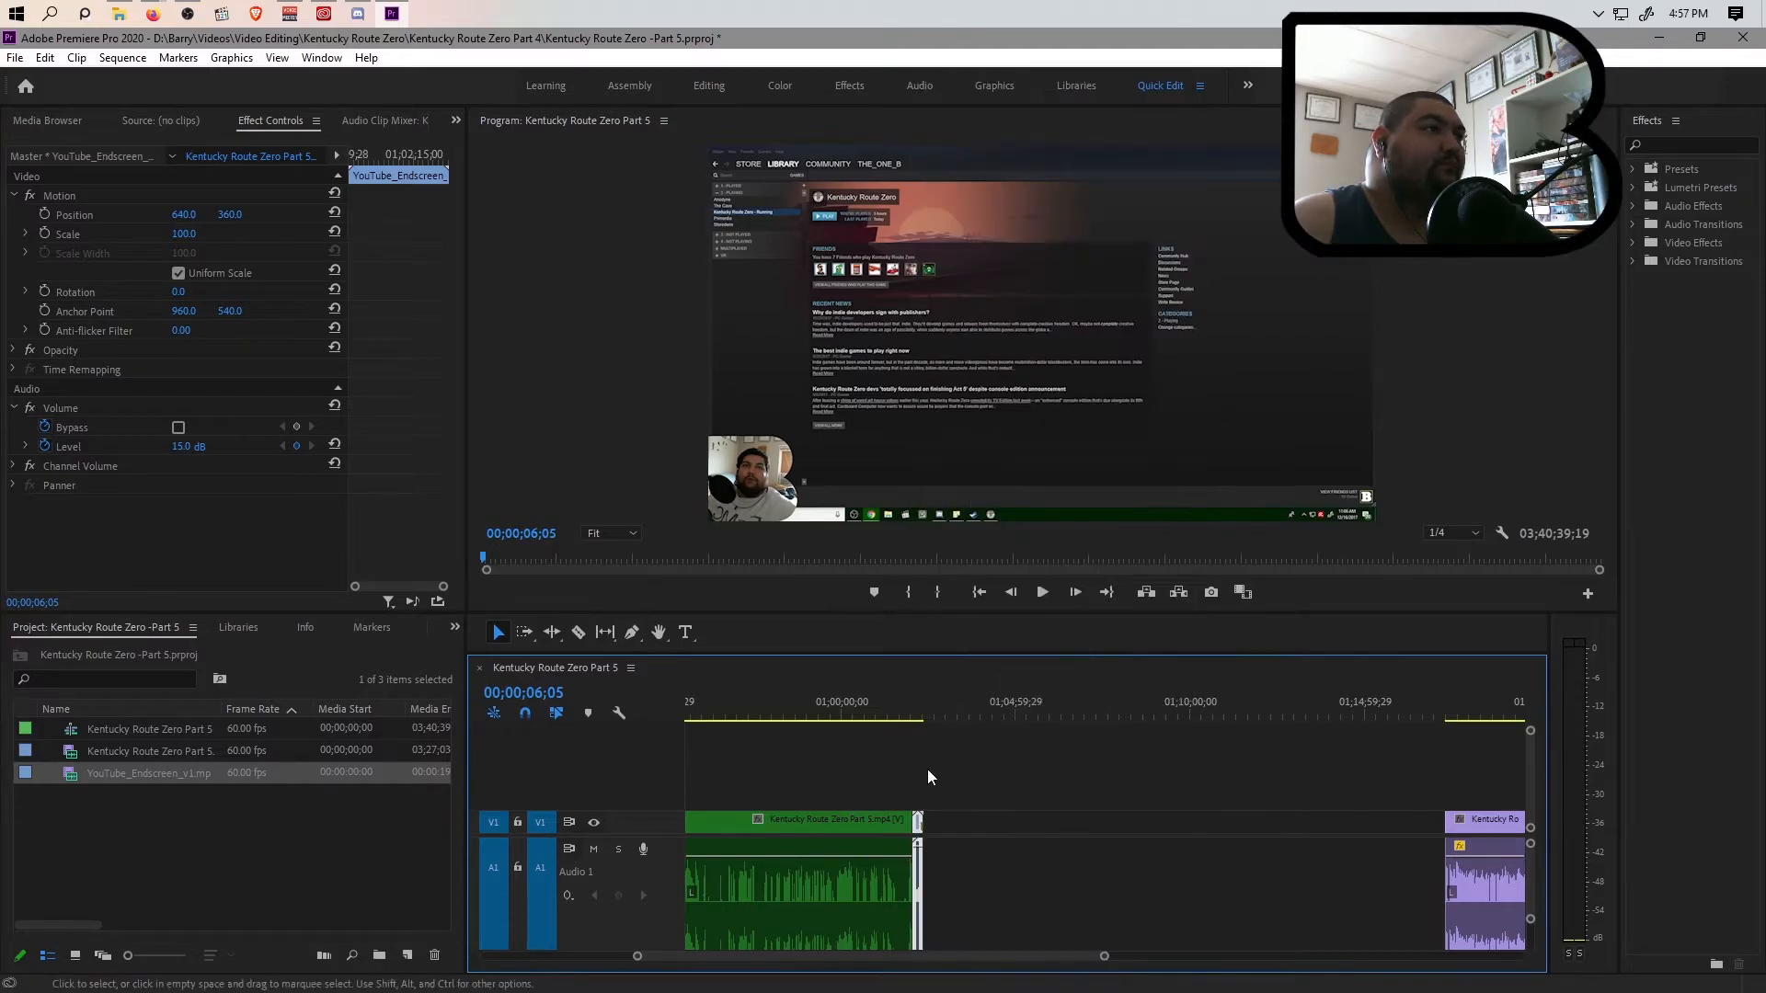
{"action": "left_click", "coordinate": [918, 714]}
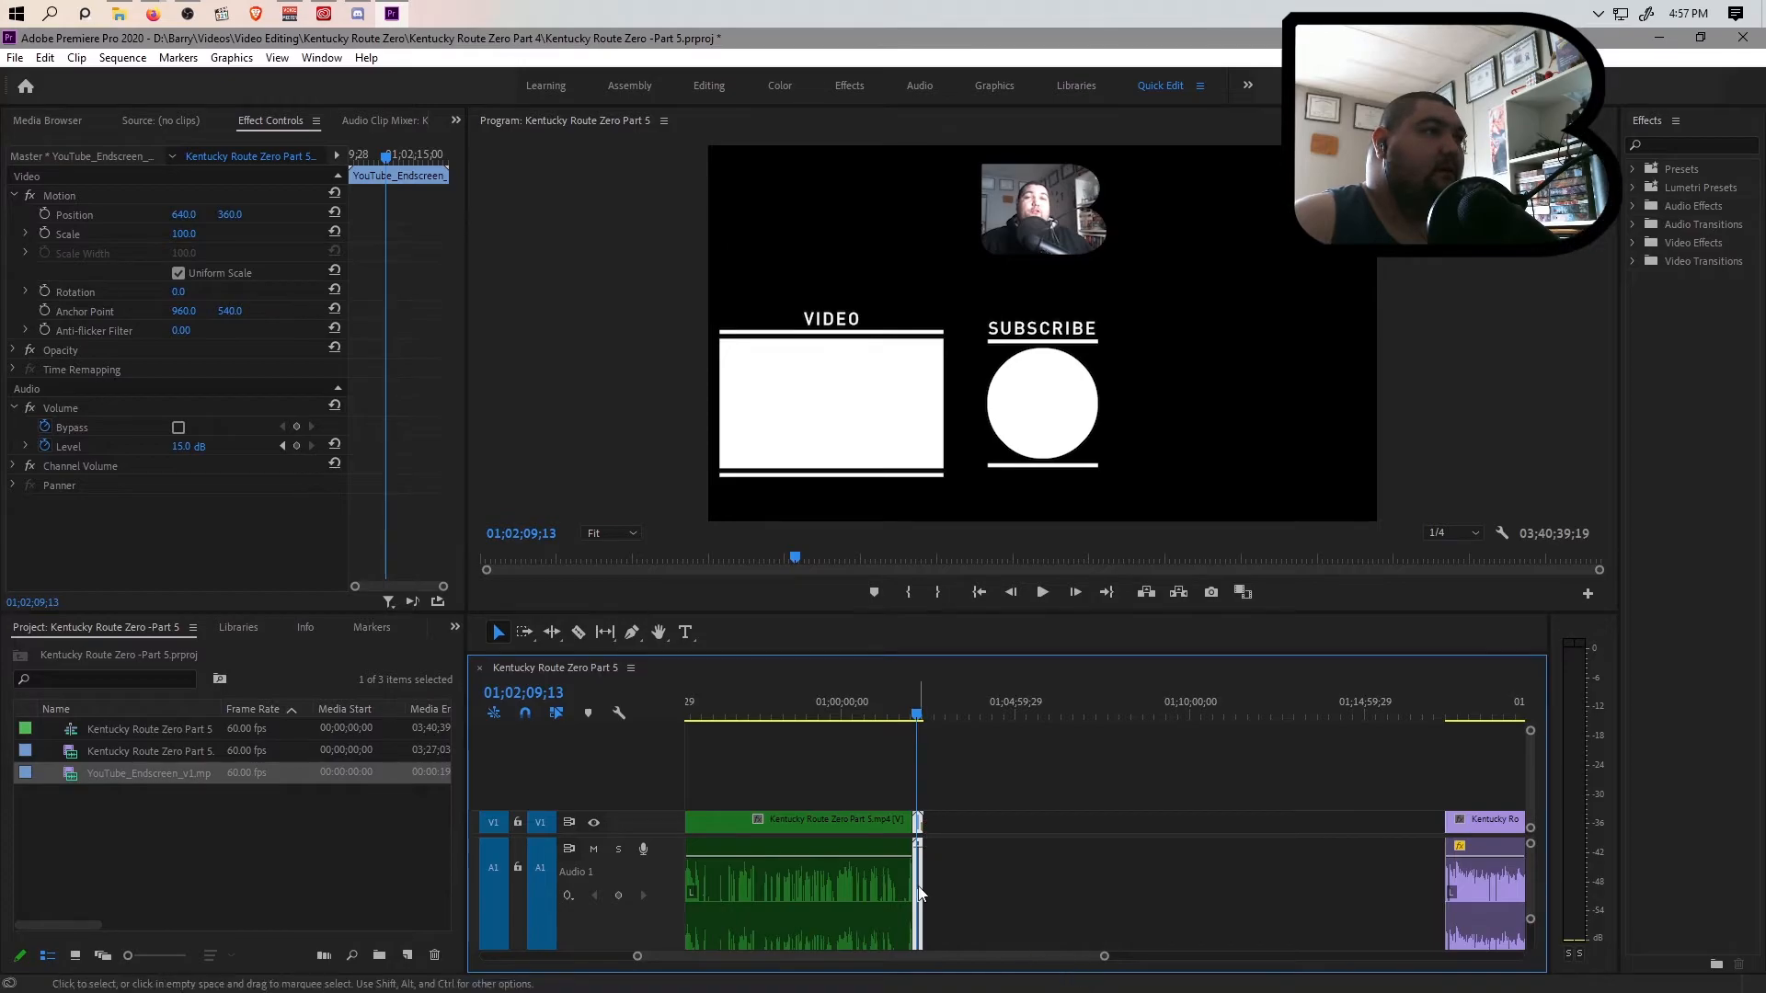
Paste a copy of the end screen clip after the violet section and move it flush against the last violet clip
{"action": "left_click_drag", "start_coordinate": [1031, 957], "coordinate": [1225, 971]}
{"action": "left_click", "coordinate": [1236, 713]}
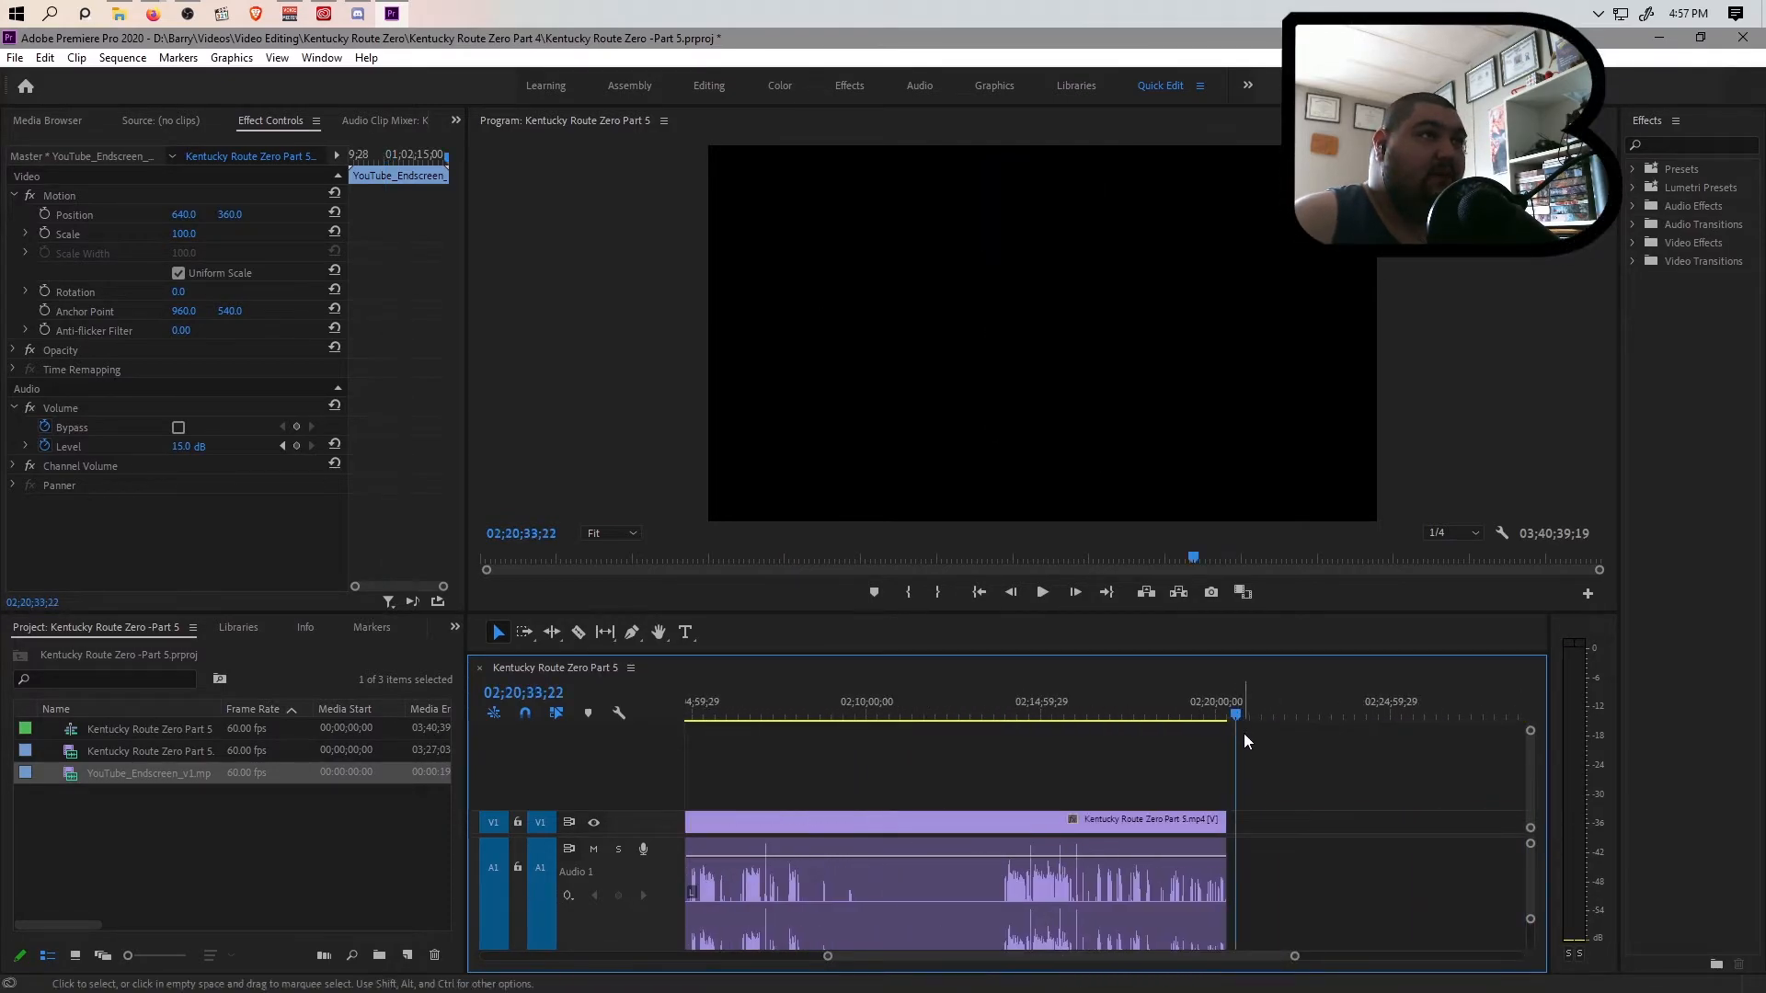
{"action": "key", "text": "ctrl+v"}
{"action": "left_click_drag", "start_coordinate": [1294, 957], "coordinate": [1153, 971]}
{"action": "left_click_drag", "start_coordinate": [1044, 897], "coordinate": [940, 894]}
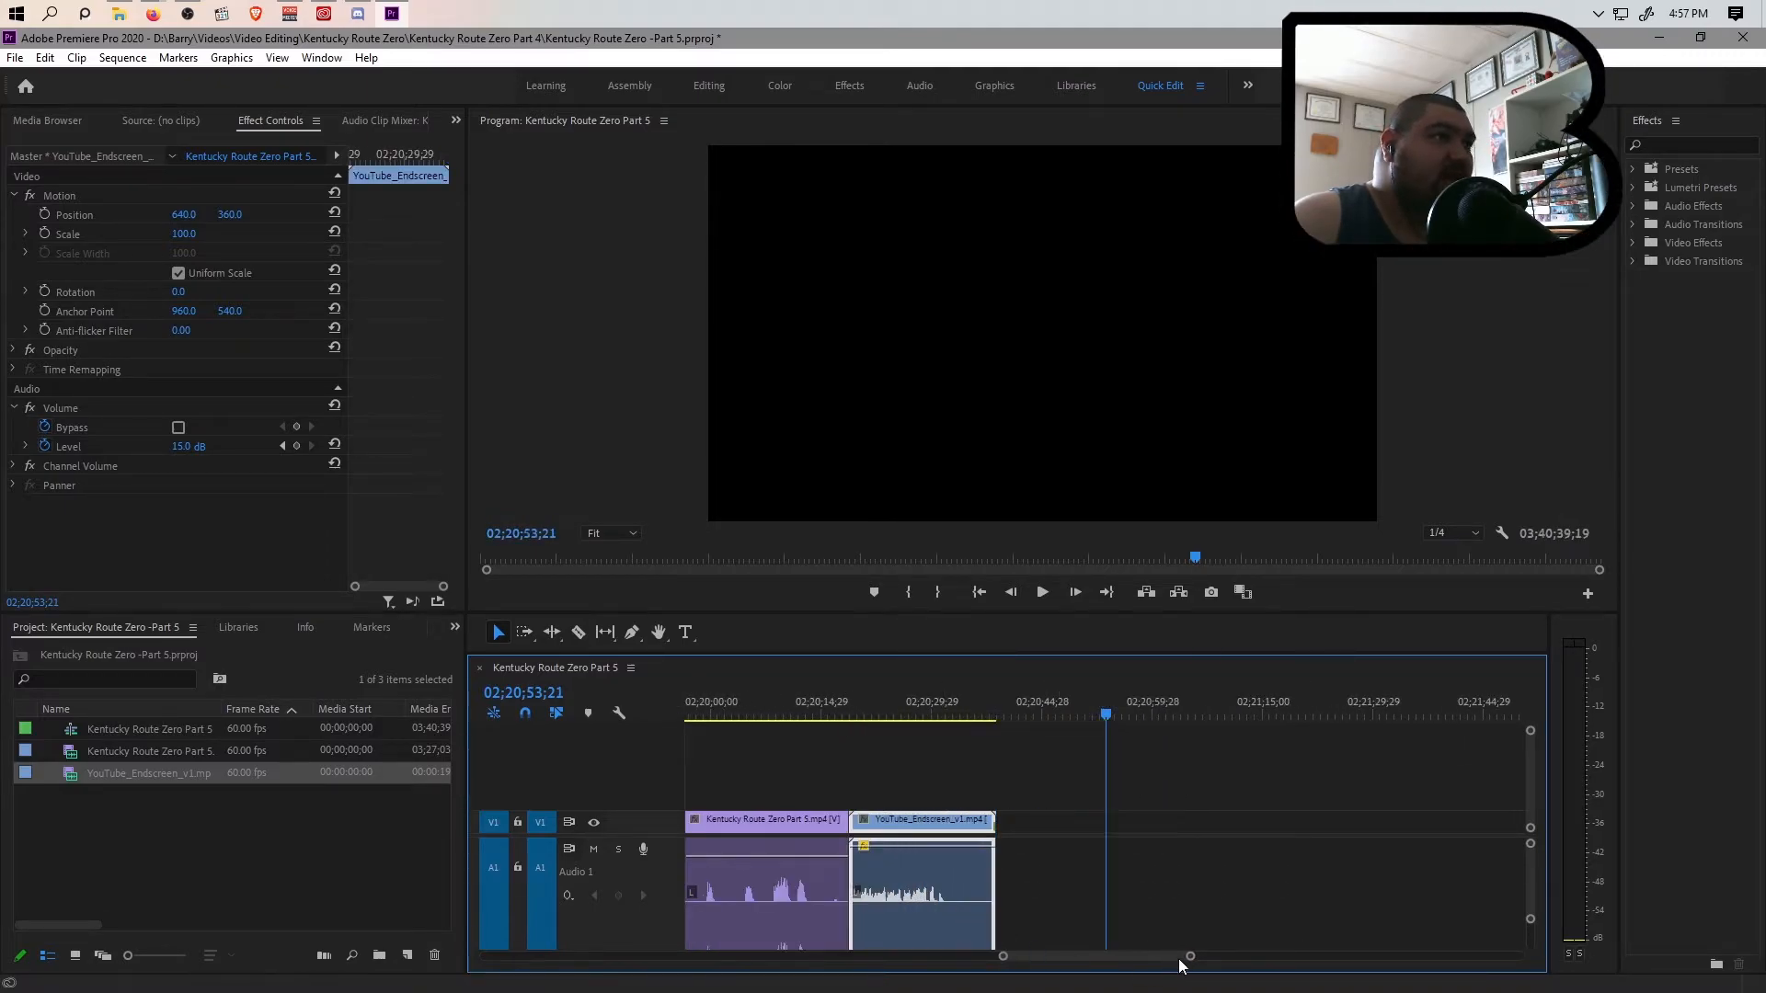
Paste another copy of the end screen after the blue section and move it flush against the last blue clip
{"action": "left_click_drag", "start_coordinate": [1175, 957], "coordinate": [1562, 940]}
{"action": "left_click", "coordinate": [1503, 858]}
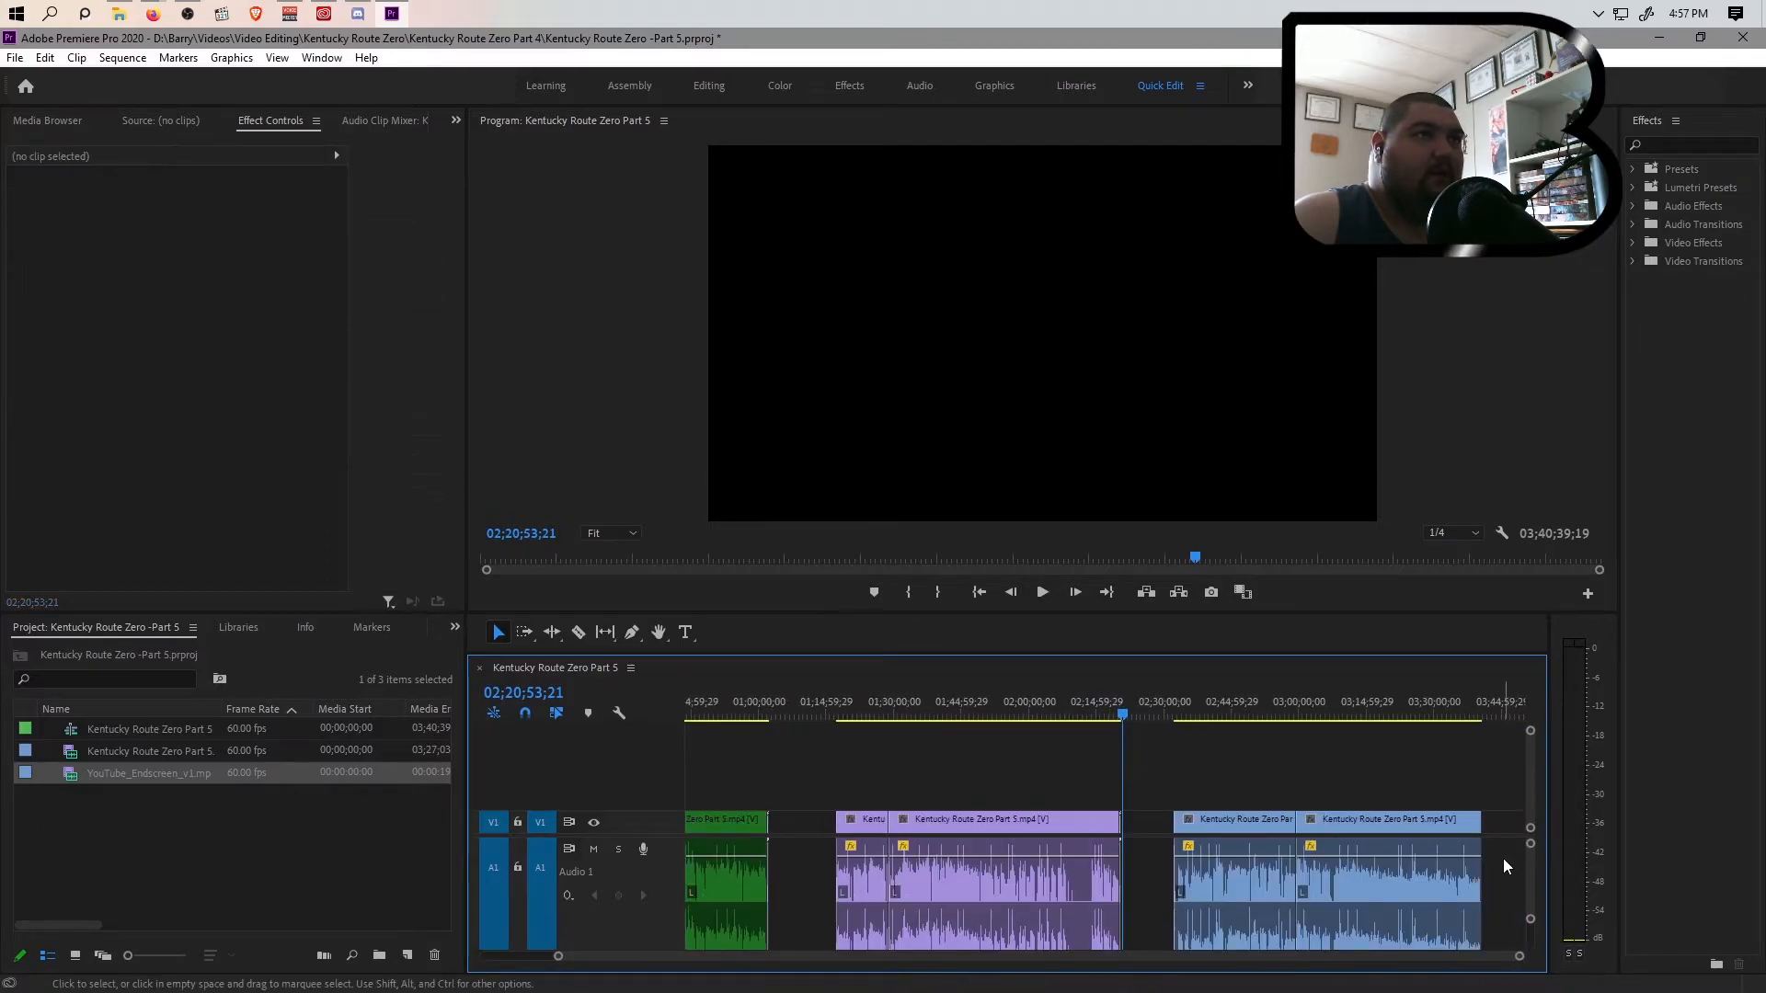
{"action": "left_click", "coordinate": [1493, 726]}
{"action": "left_click_drag", "start_coordinate": [557, 957], "coordinate": [1157, 957]}
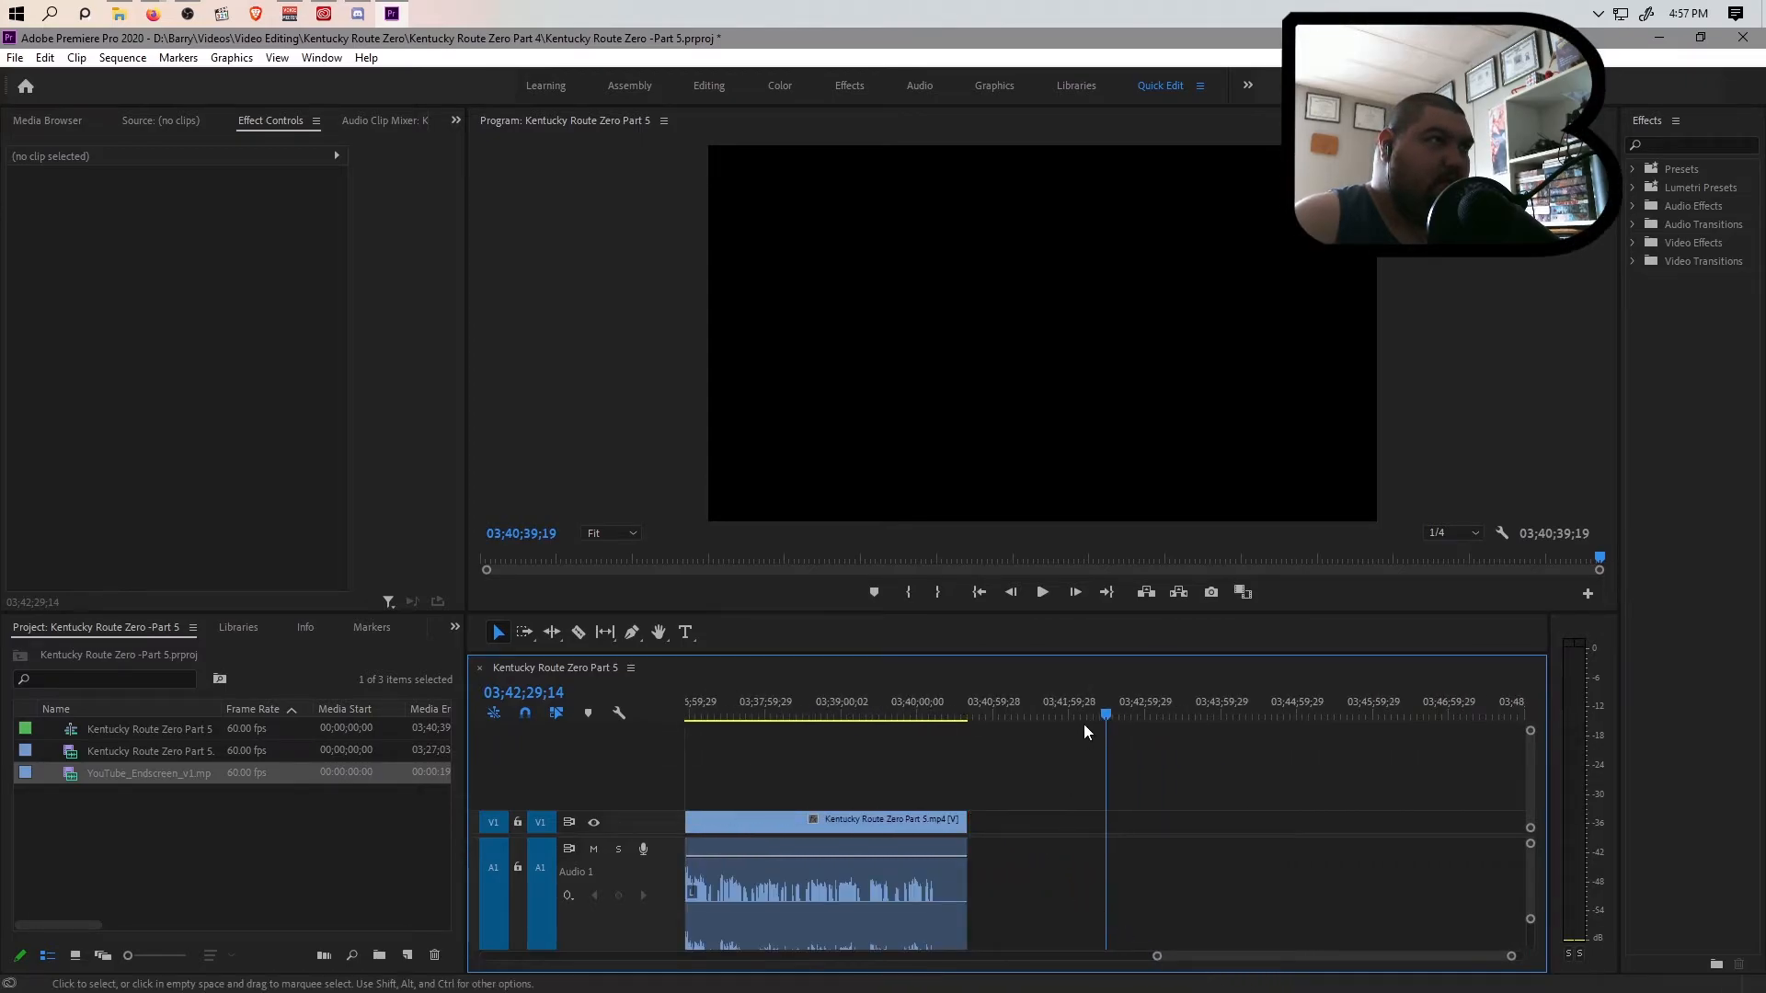
{"action": "left_click", "coordinate": [1005, 726]}
{"action": "key", "text": "ctrl+v"}
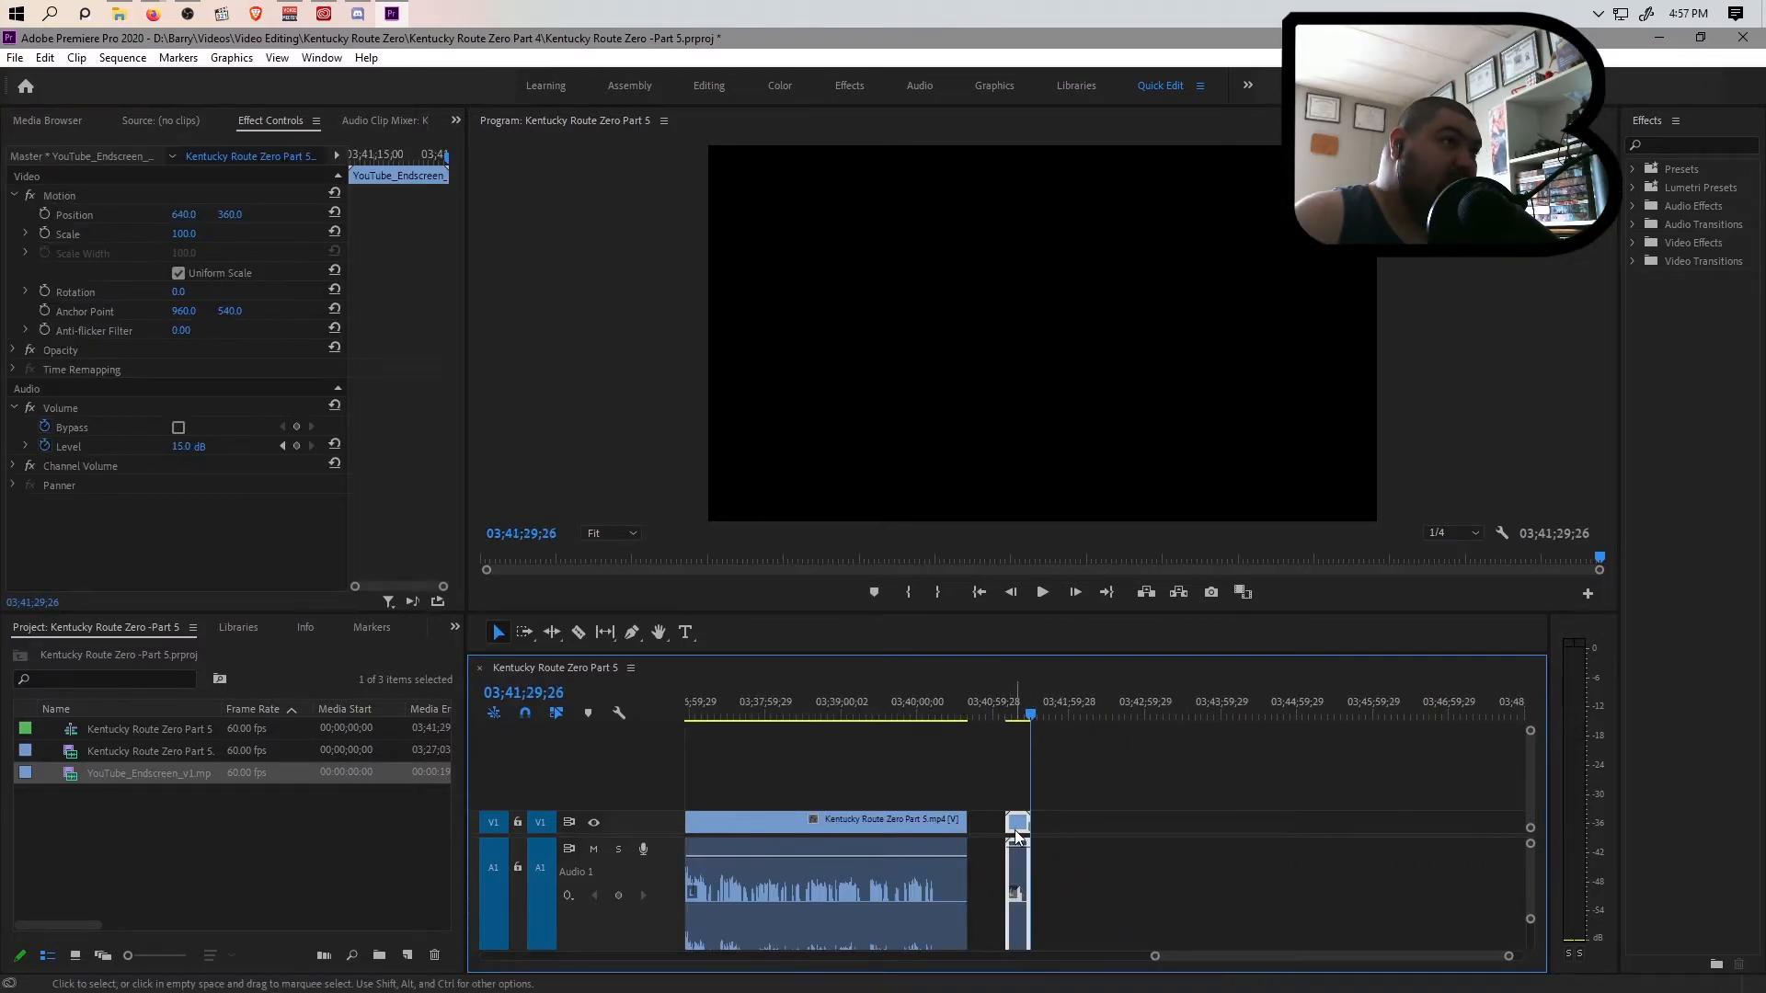
{"action": "left_click_drag", "start_coordinate": [1012, 819], "coordinate": [975, 819]}
Mark the range from the sequence start to the end of the green section's end screen at 01;02;22;01, and save the project
{"action": "left_click_drag", "start_coordinate": [1155, 956], "coordinate": [473, 984]}
{"action": "left_click_drag", "start_coordinate": [697, 709], "coordinate": [660, 720]}
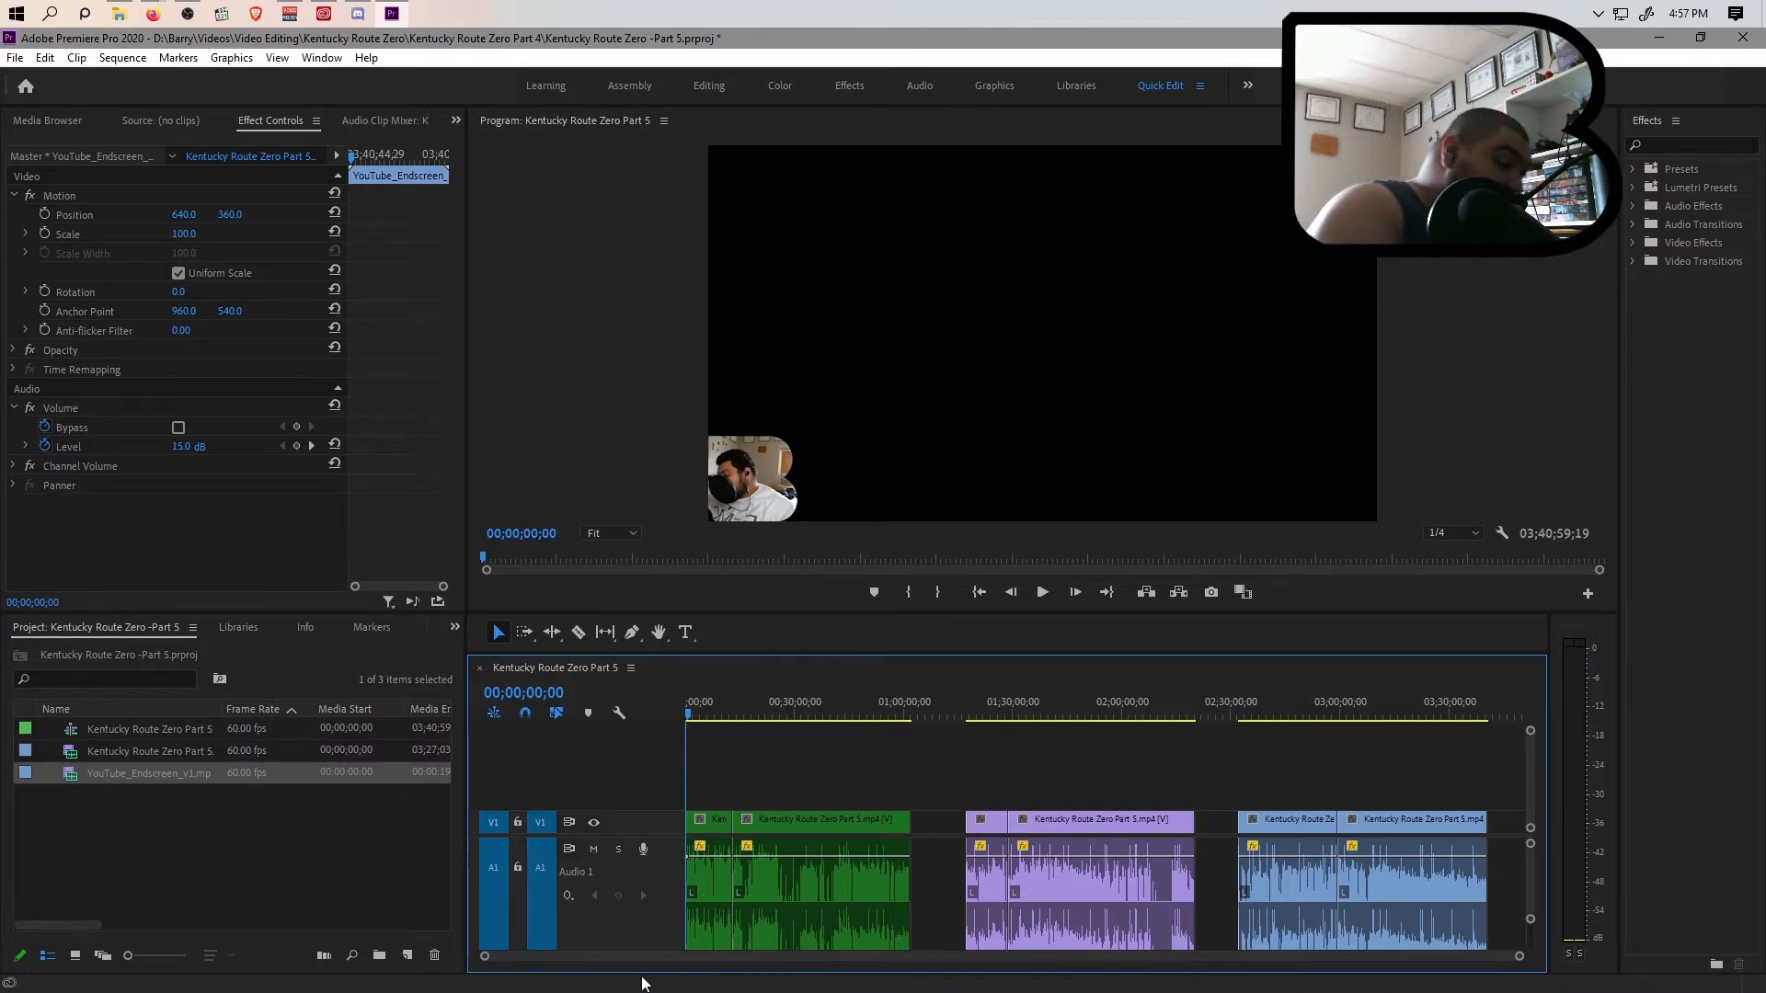
{"action": "left_click", "coordinate": [910, 704]}
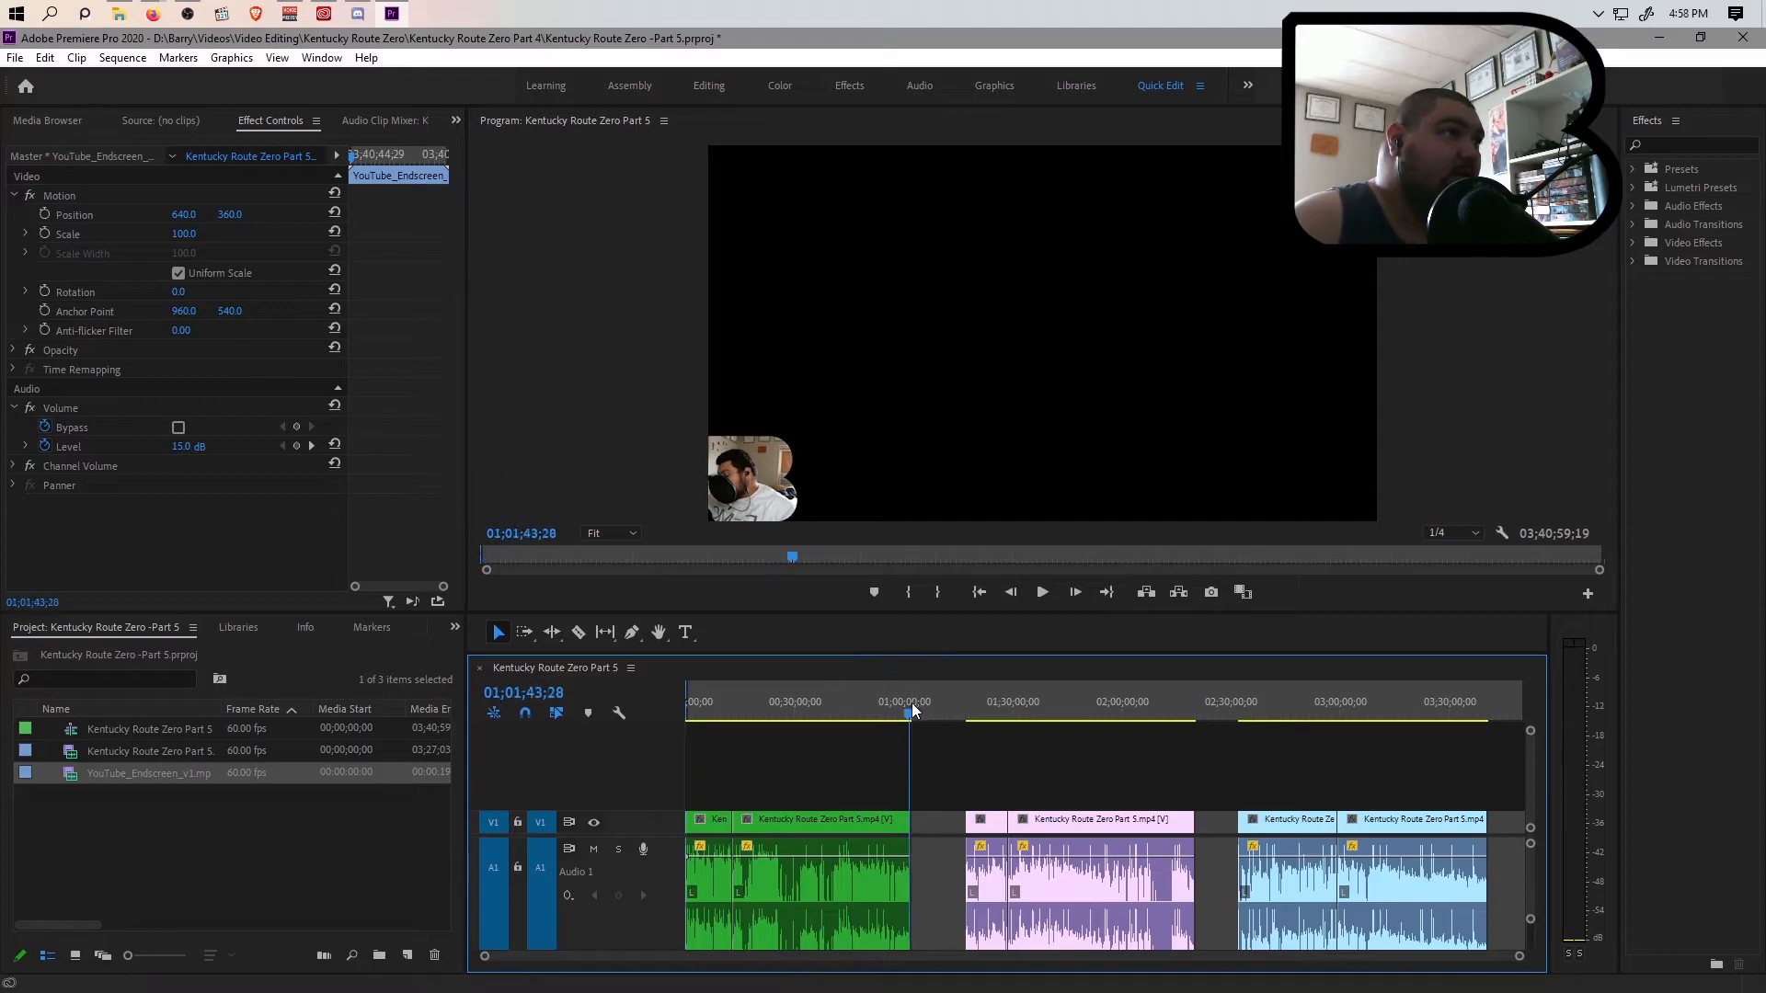
{"action": "left_click_drag", "start_coordinate": [1519, 958], "coordinate": [1153, 980]}
{"action": "left_click", "coordinate": [1201, 709]}
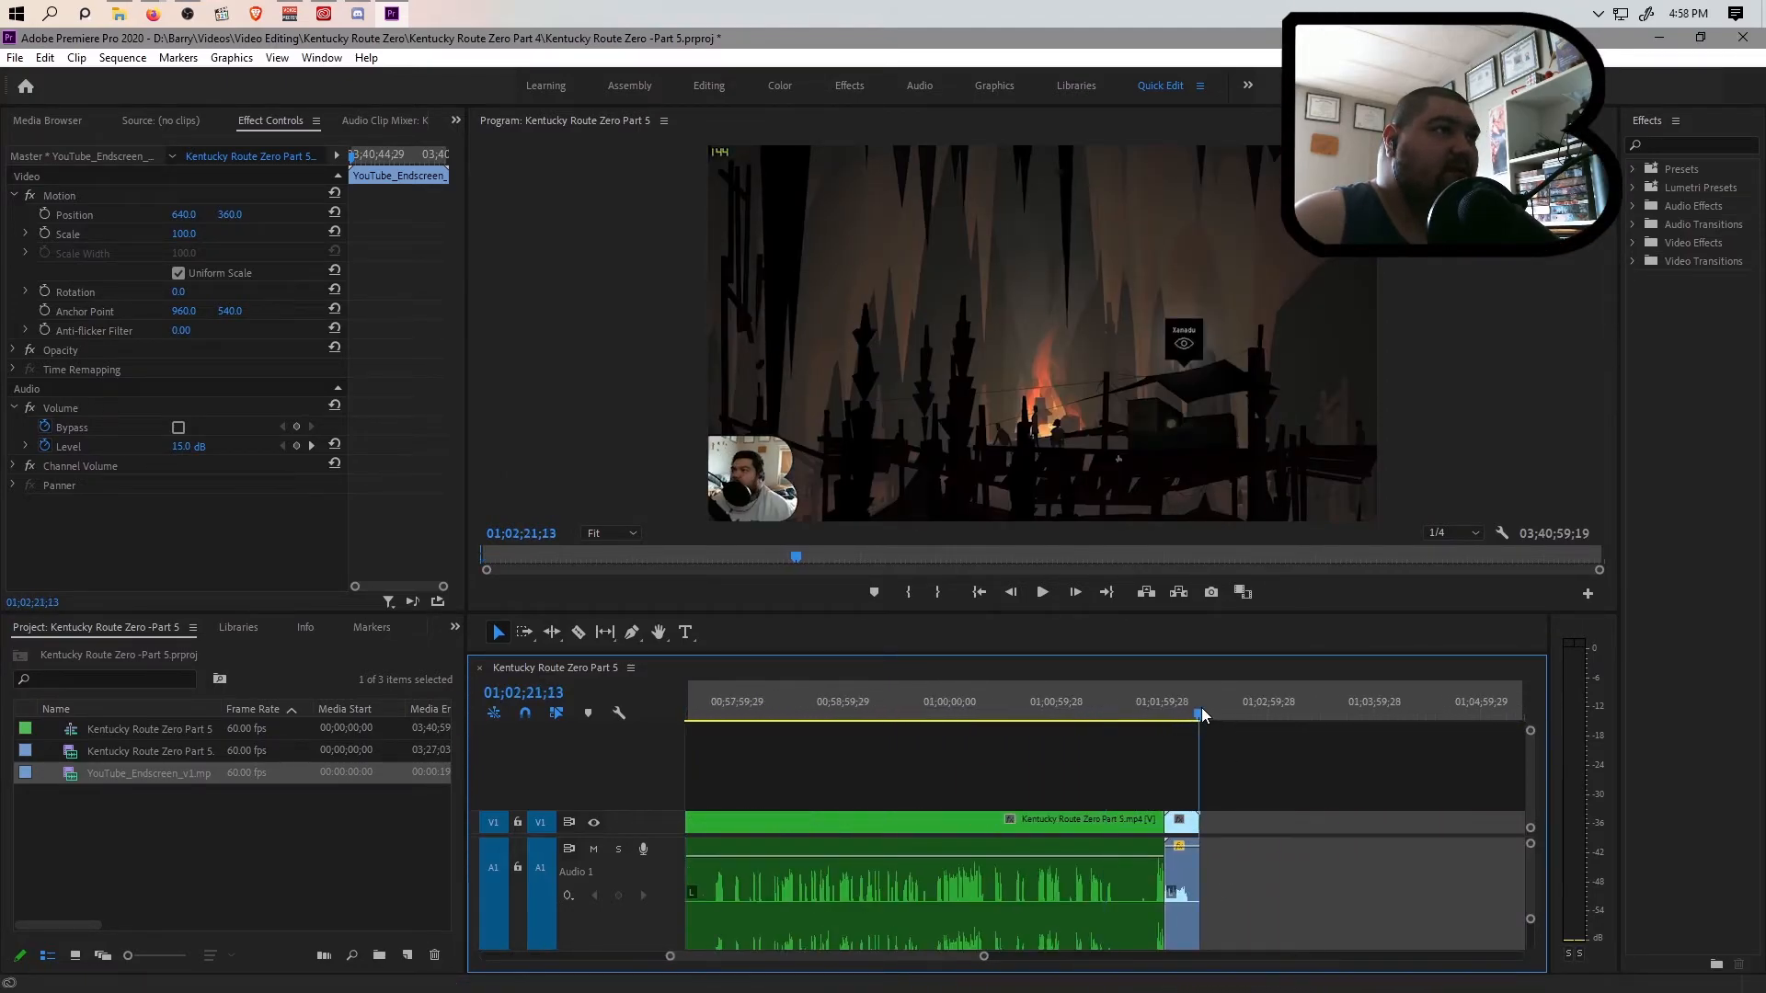
{"action": "left_click_drag", "start_coordinate": [1201, 708], "coordinate": [1200, 714]}
{"action": "left_click_drag", "start_coordinate": [980, 957], "coordinate": [847, 977]}
{"action": "left_click", "coordinate": [1317, 720]}
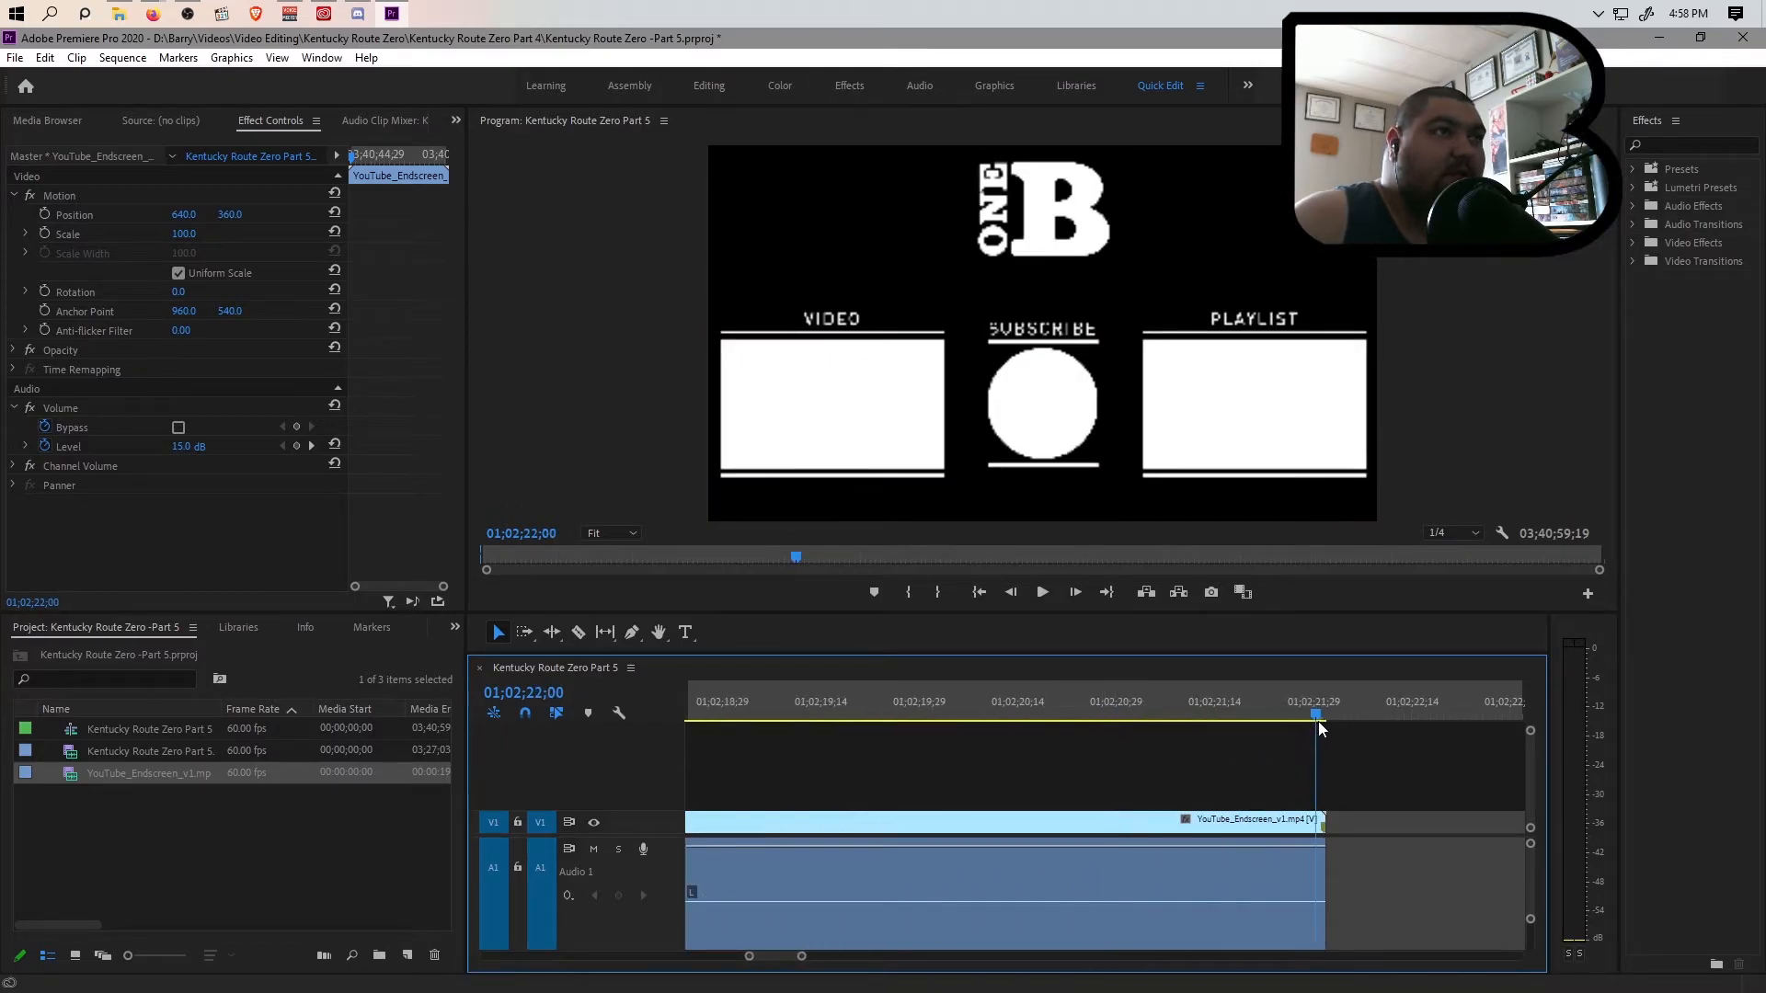
{"action": "left_click_drag", "start_coordinate": [1317, 721], "coordinate": [1324, 721]}
{"action": "left_click_drag", "start_coordinate": [803, 956], "coordinate": [755, 975]}
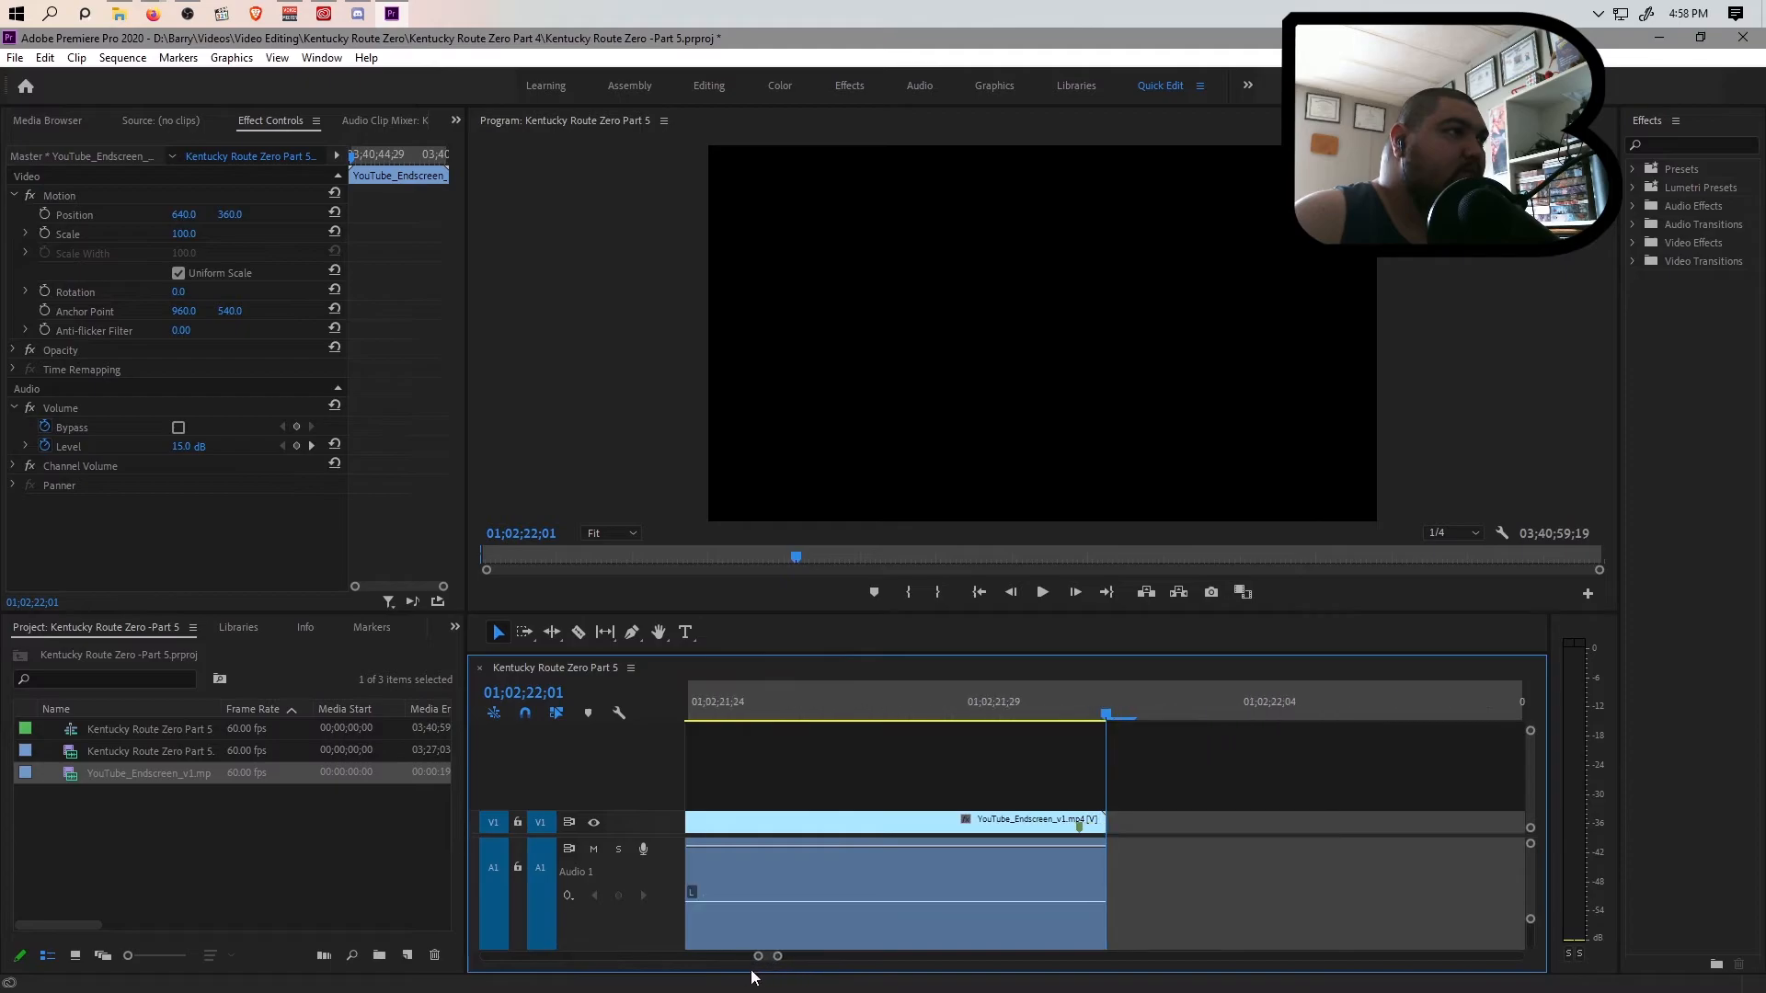
{"action": "key", "text": "o"}
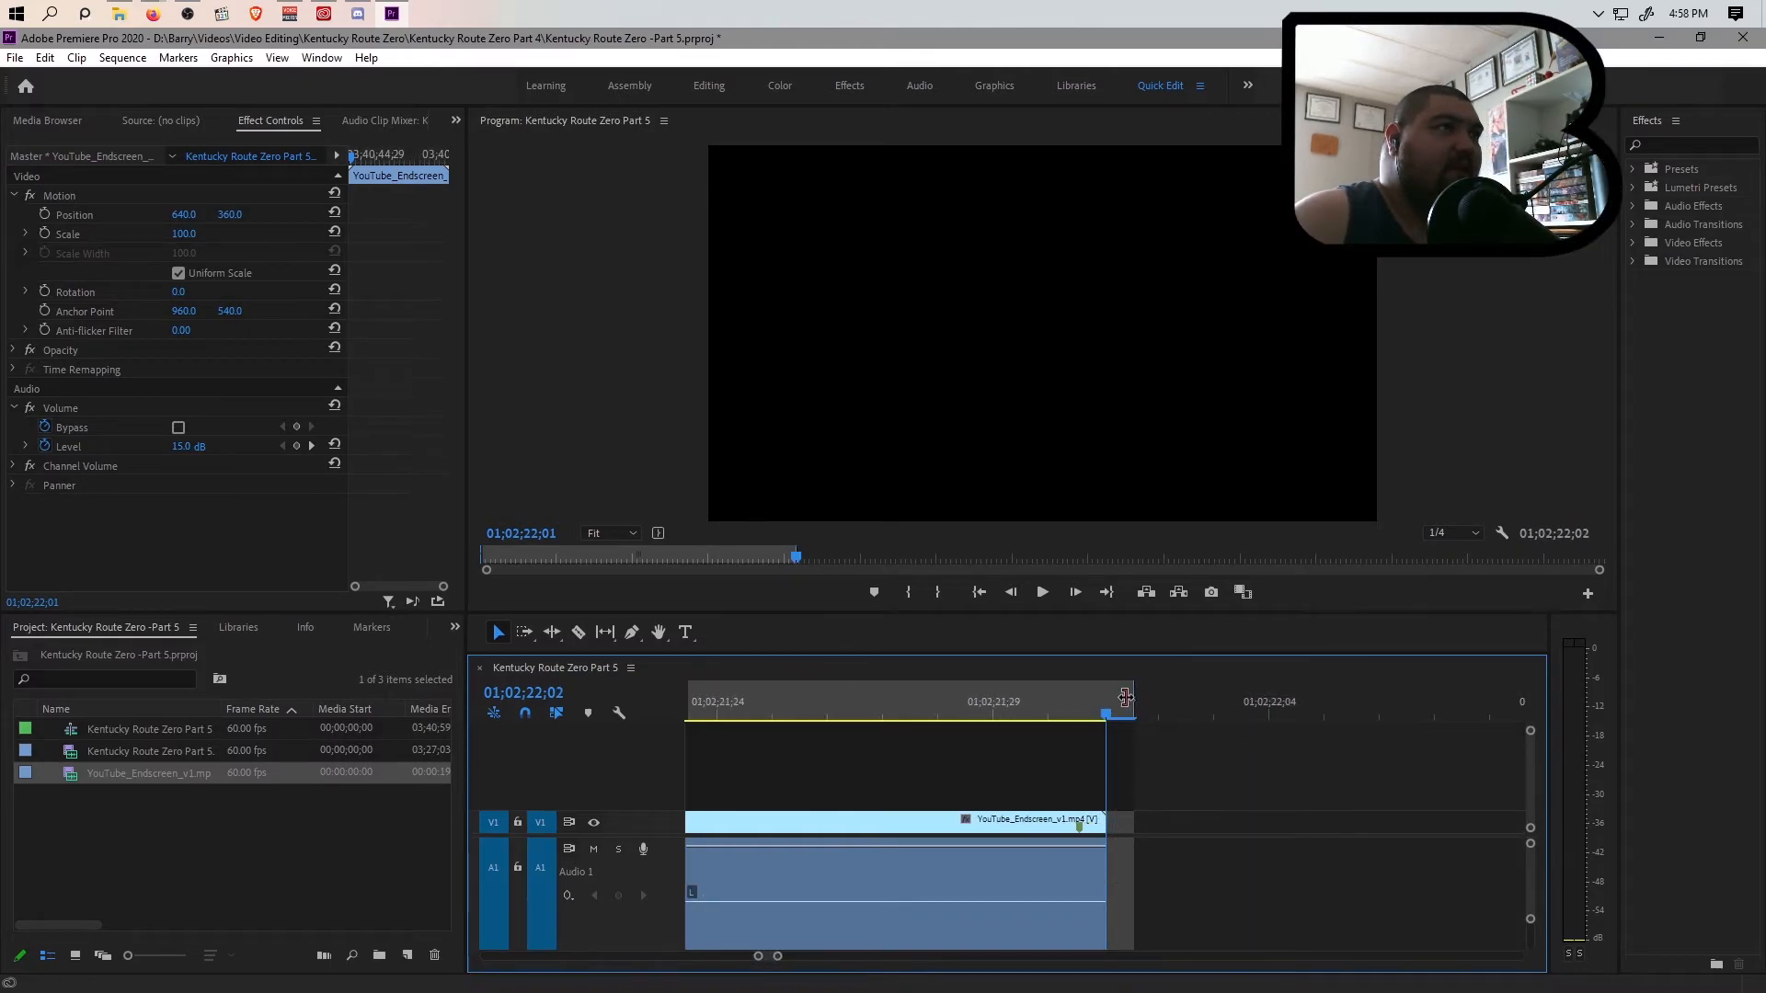
{"action": "left_click_drag", "start_coordinate": [758, 956], "coordinate": [157, 973]}
{"action": "key", "text": "ctrl+s"}
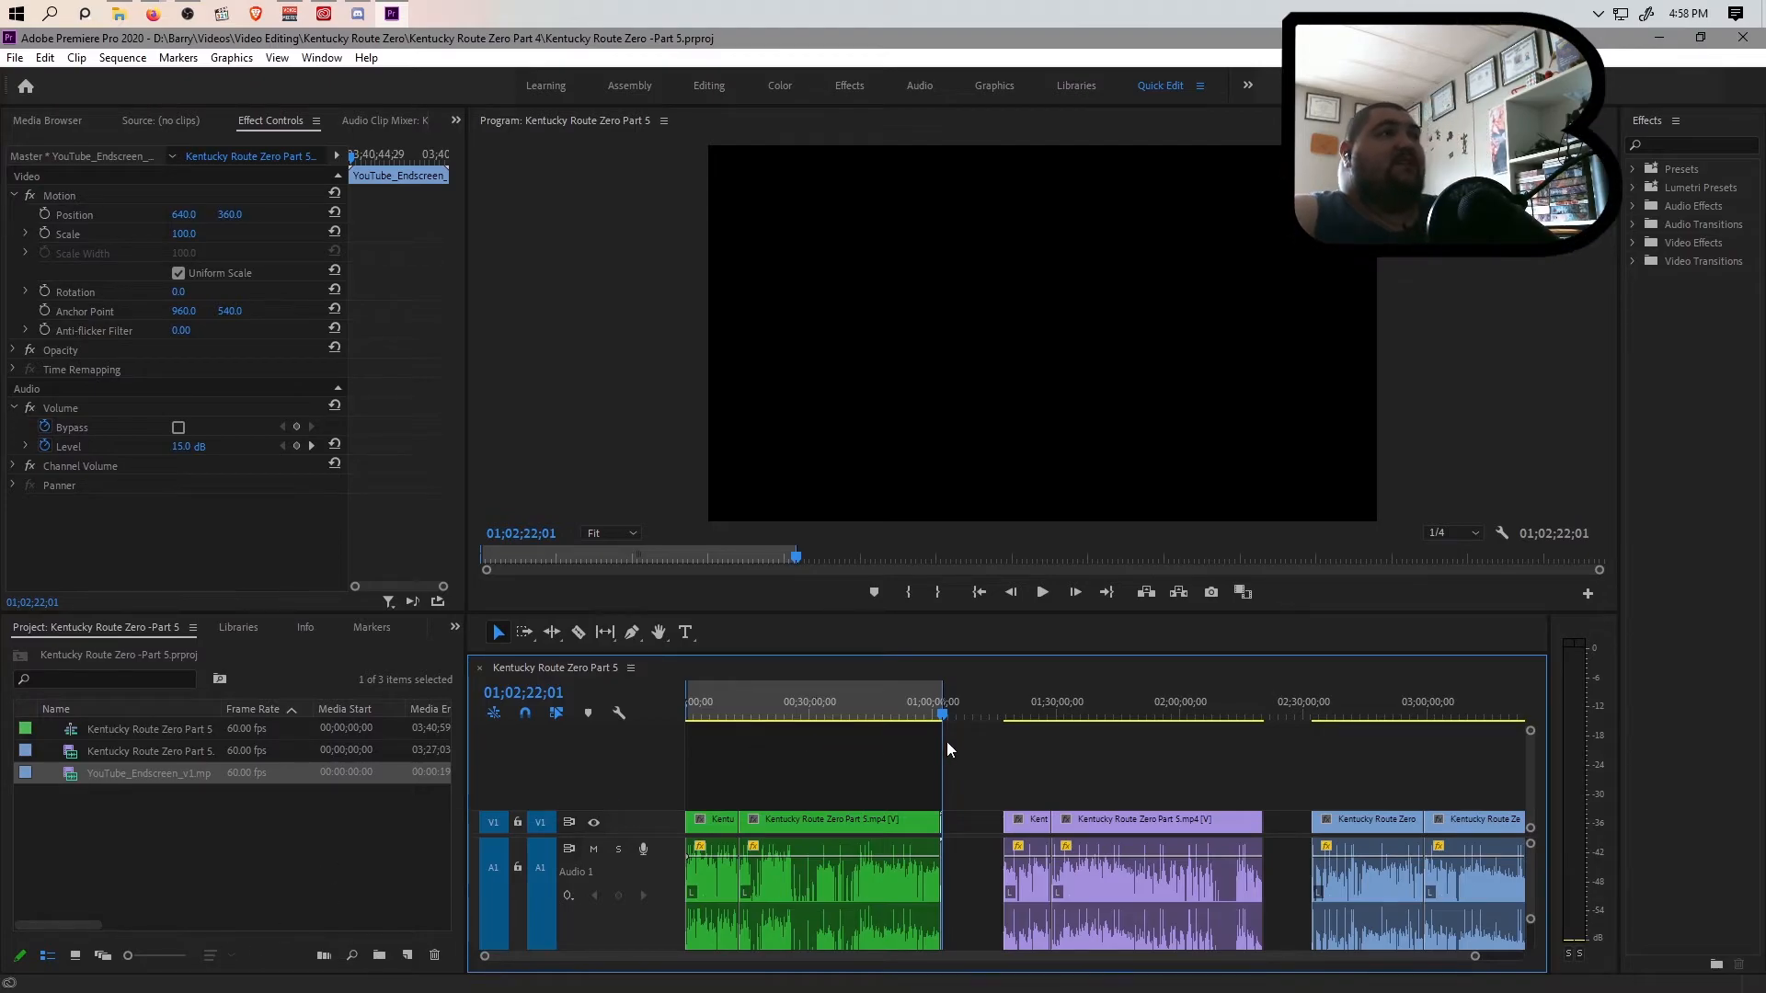
Open the export settings and name the output Kentucky Route Zero -Episode 6.mp4 in the Kentucky Route Zero Part 4 folder
{"action": "key", "text": "ctrl+m"}
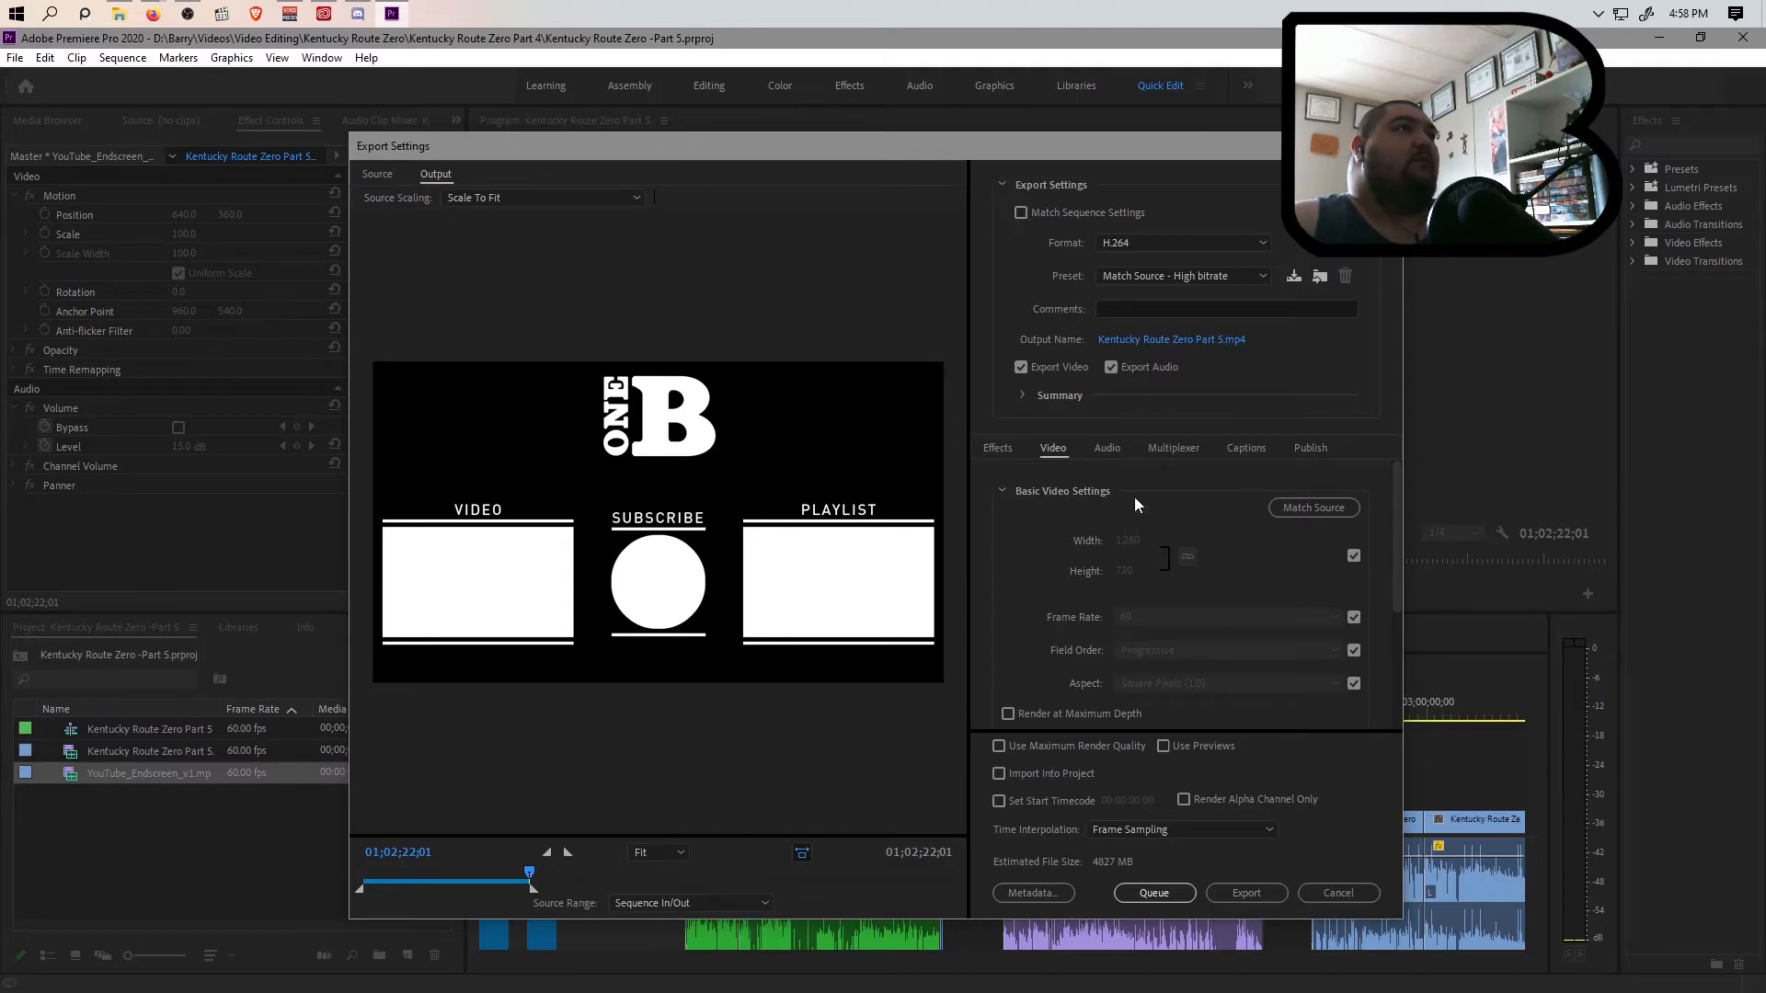
{"action": "left_click", "coordinate": [1209, 340]}
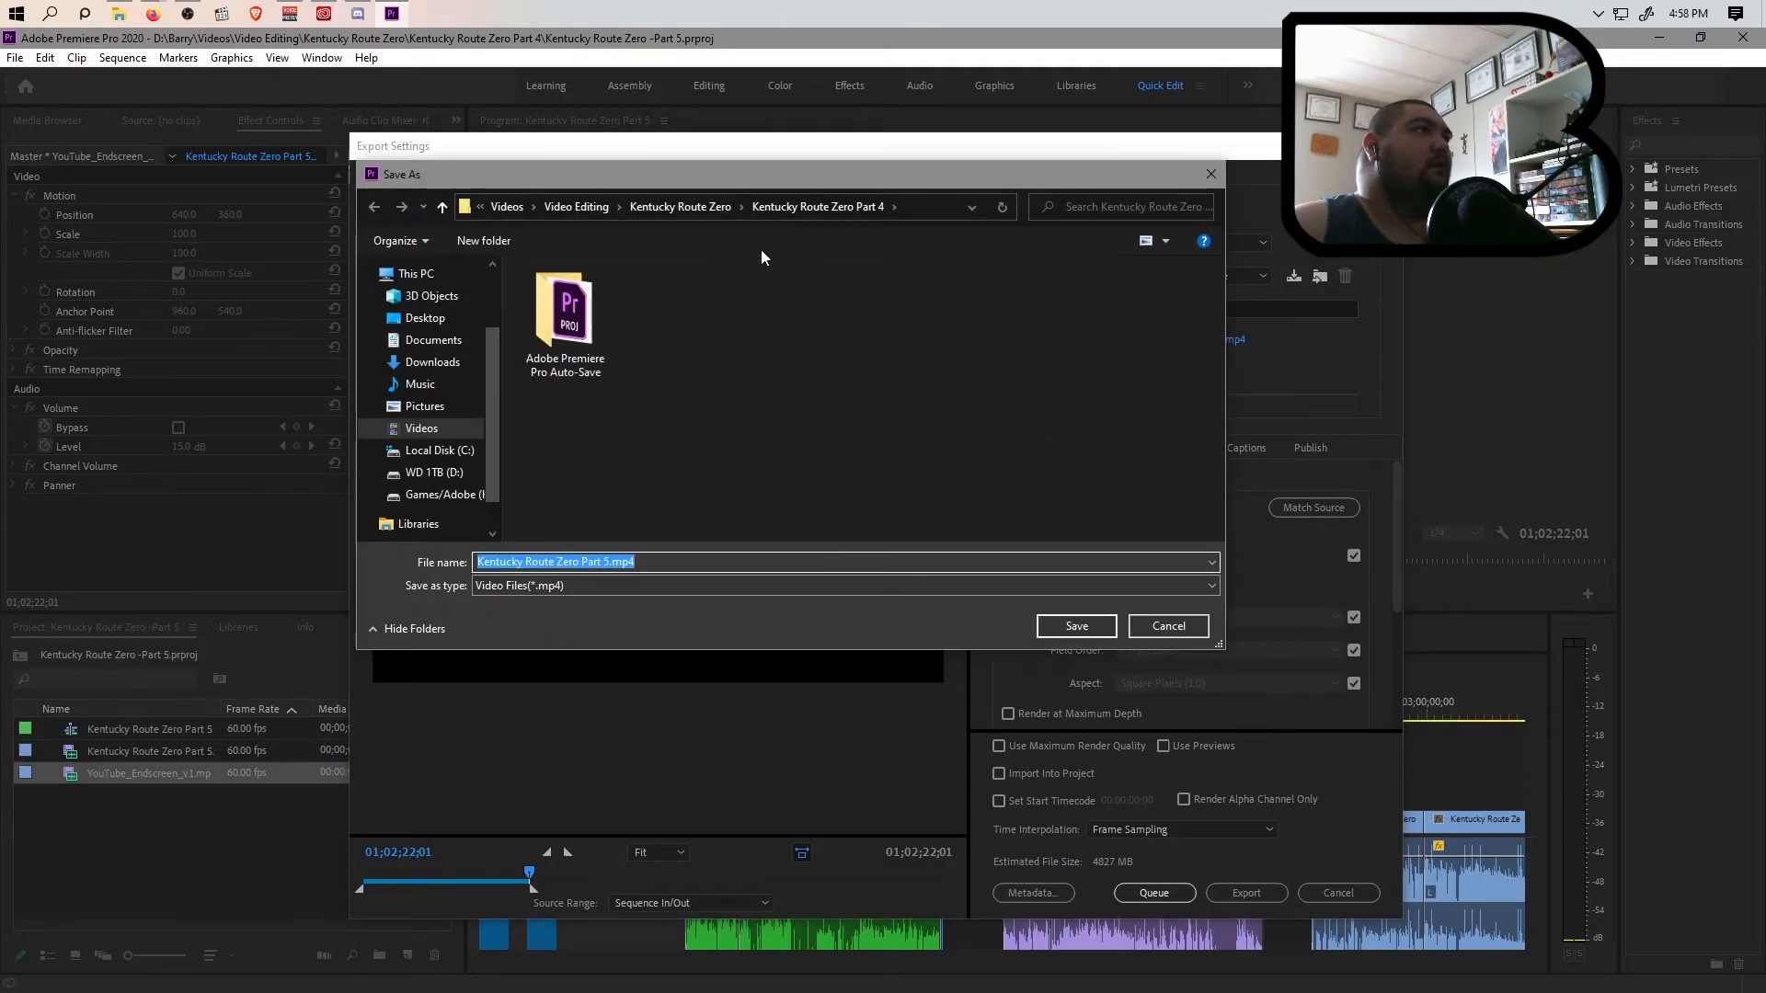
{"action": "left_click", "coordinate": [699, 207]}
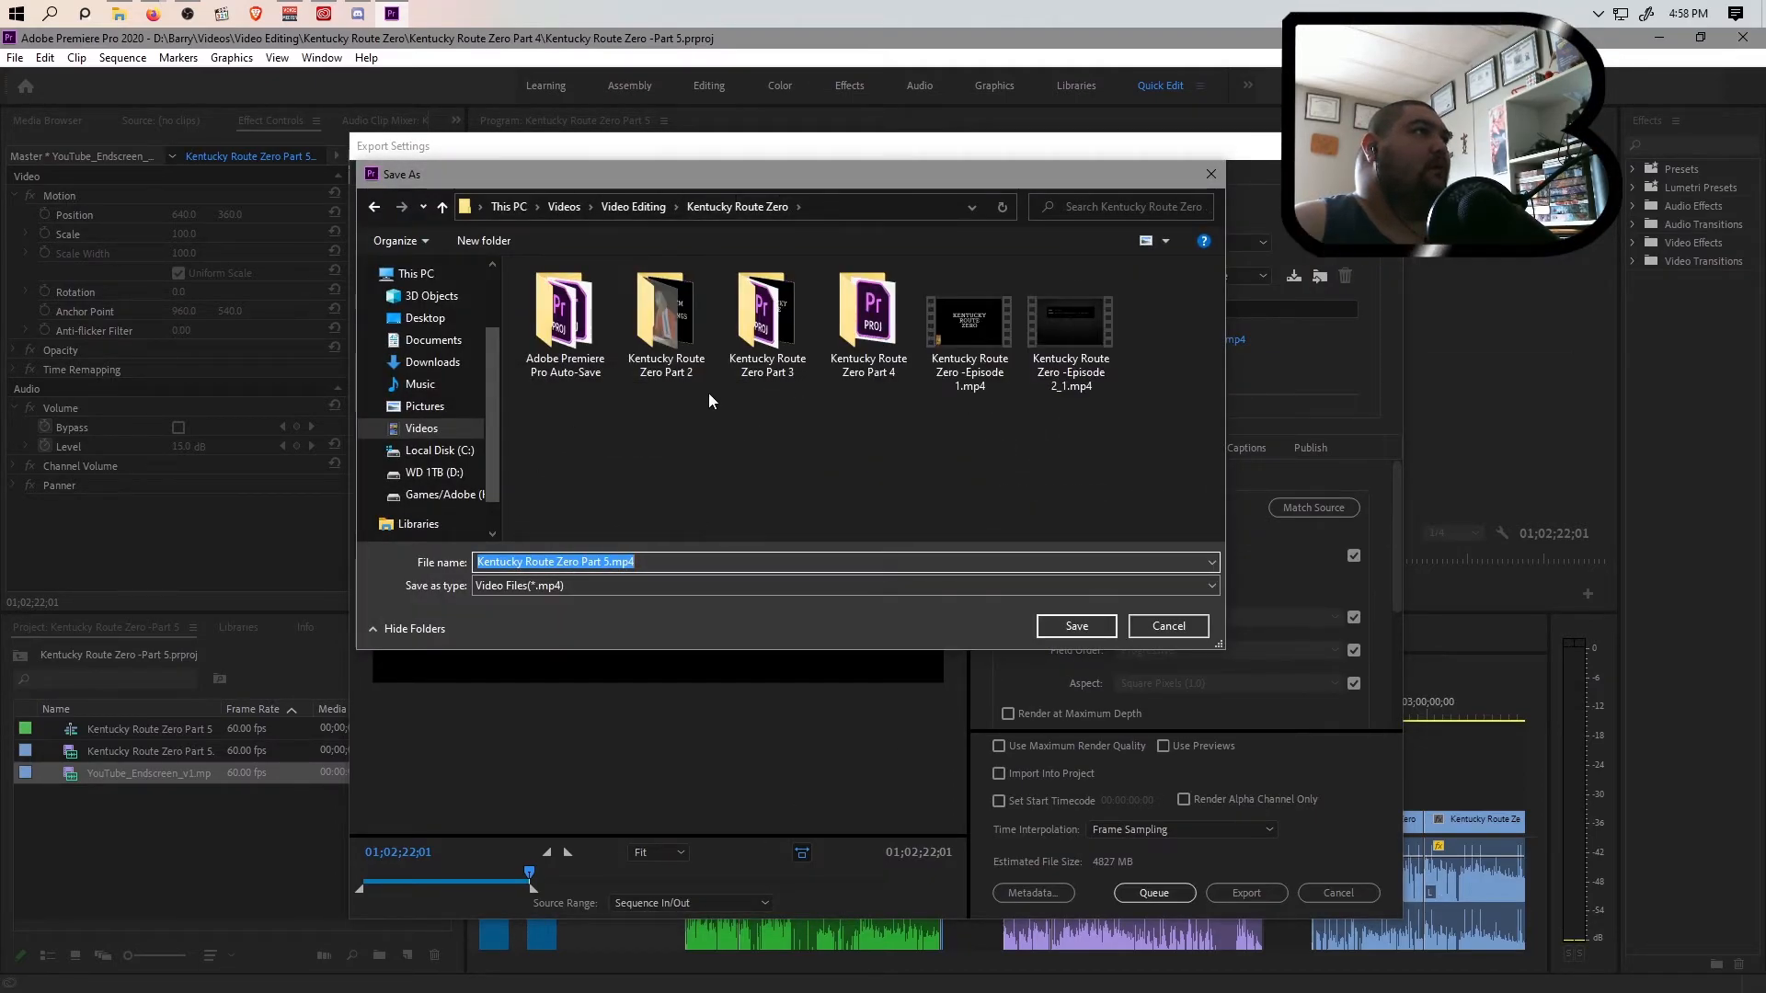
{"action": "double_click", "coordinate": [854, 335]}
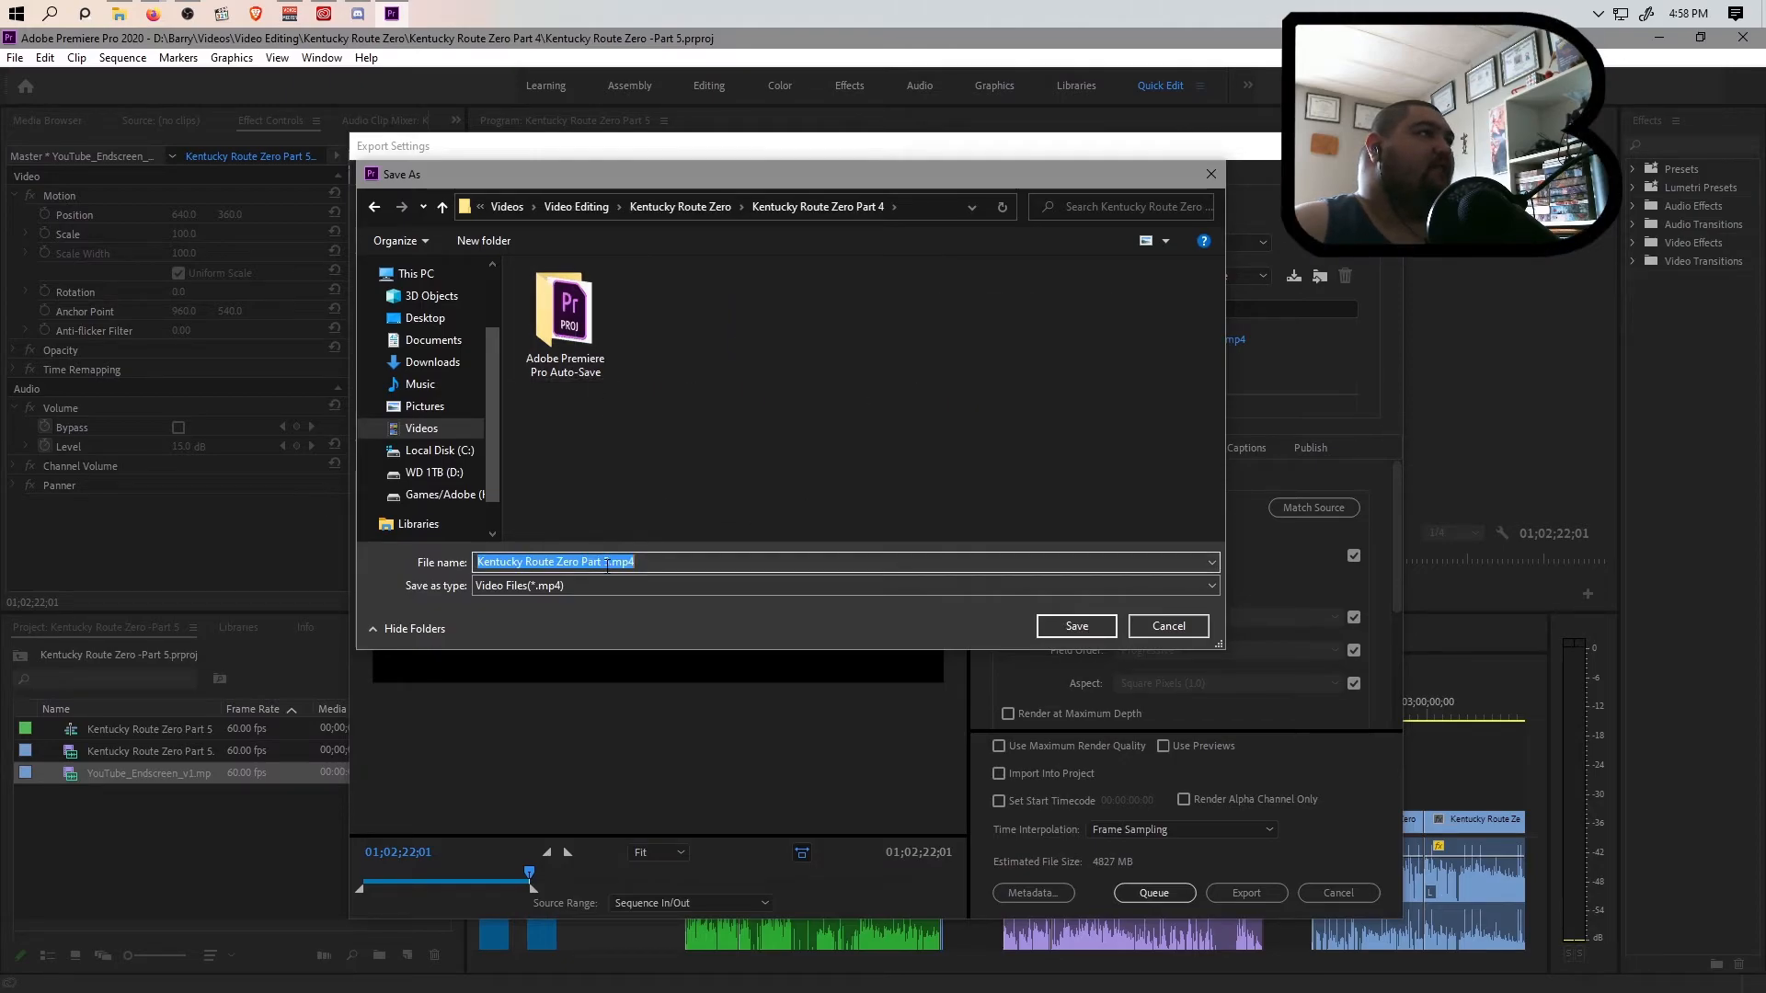
{"action": "left_click_drag", "start_coordinate": [606, 567], "coordinate": [582, 565]}
{"action": "type", "text": "-Episode"}
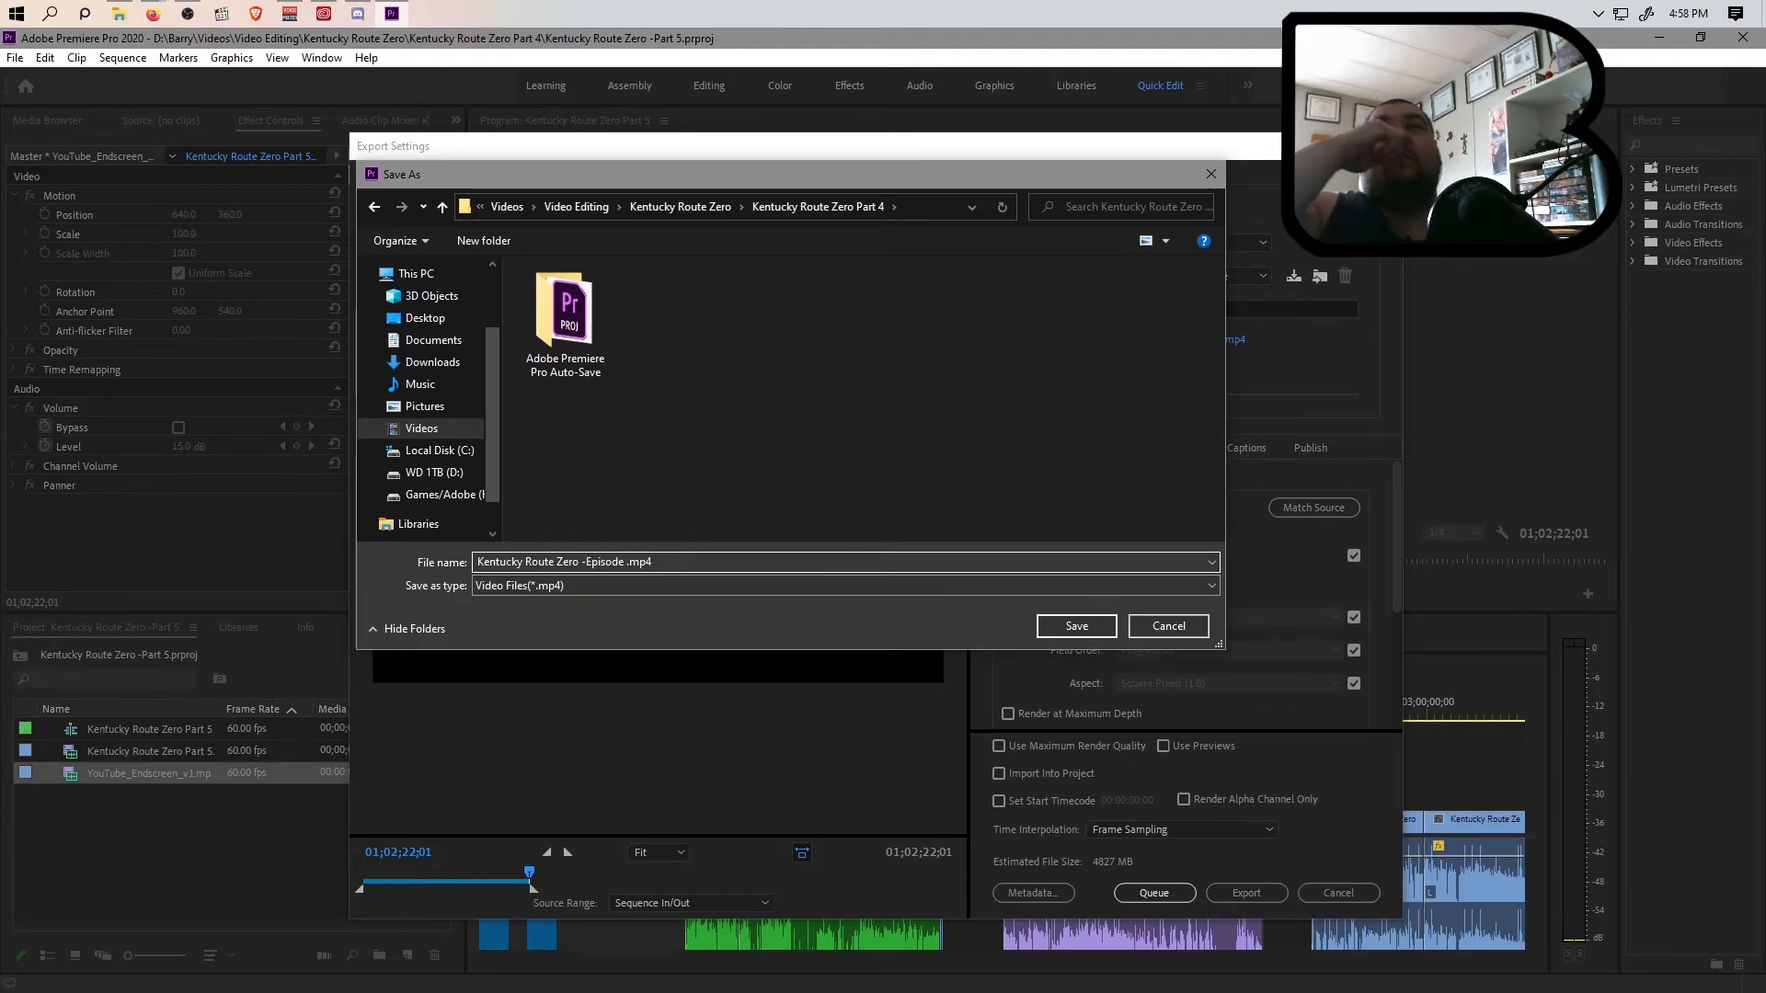
{"action": "type", "text": " 6"}
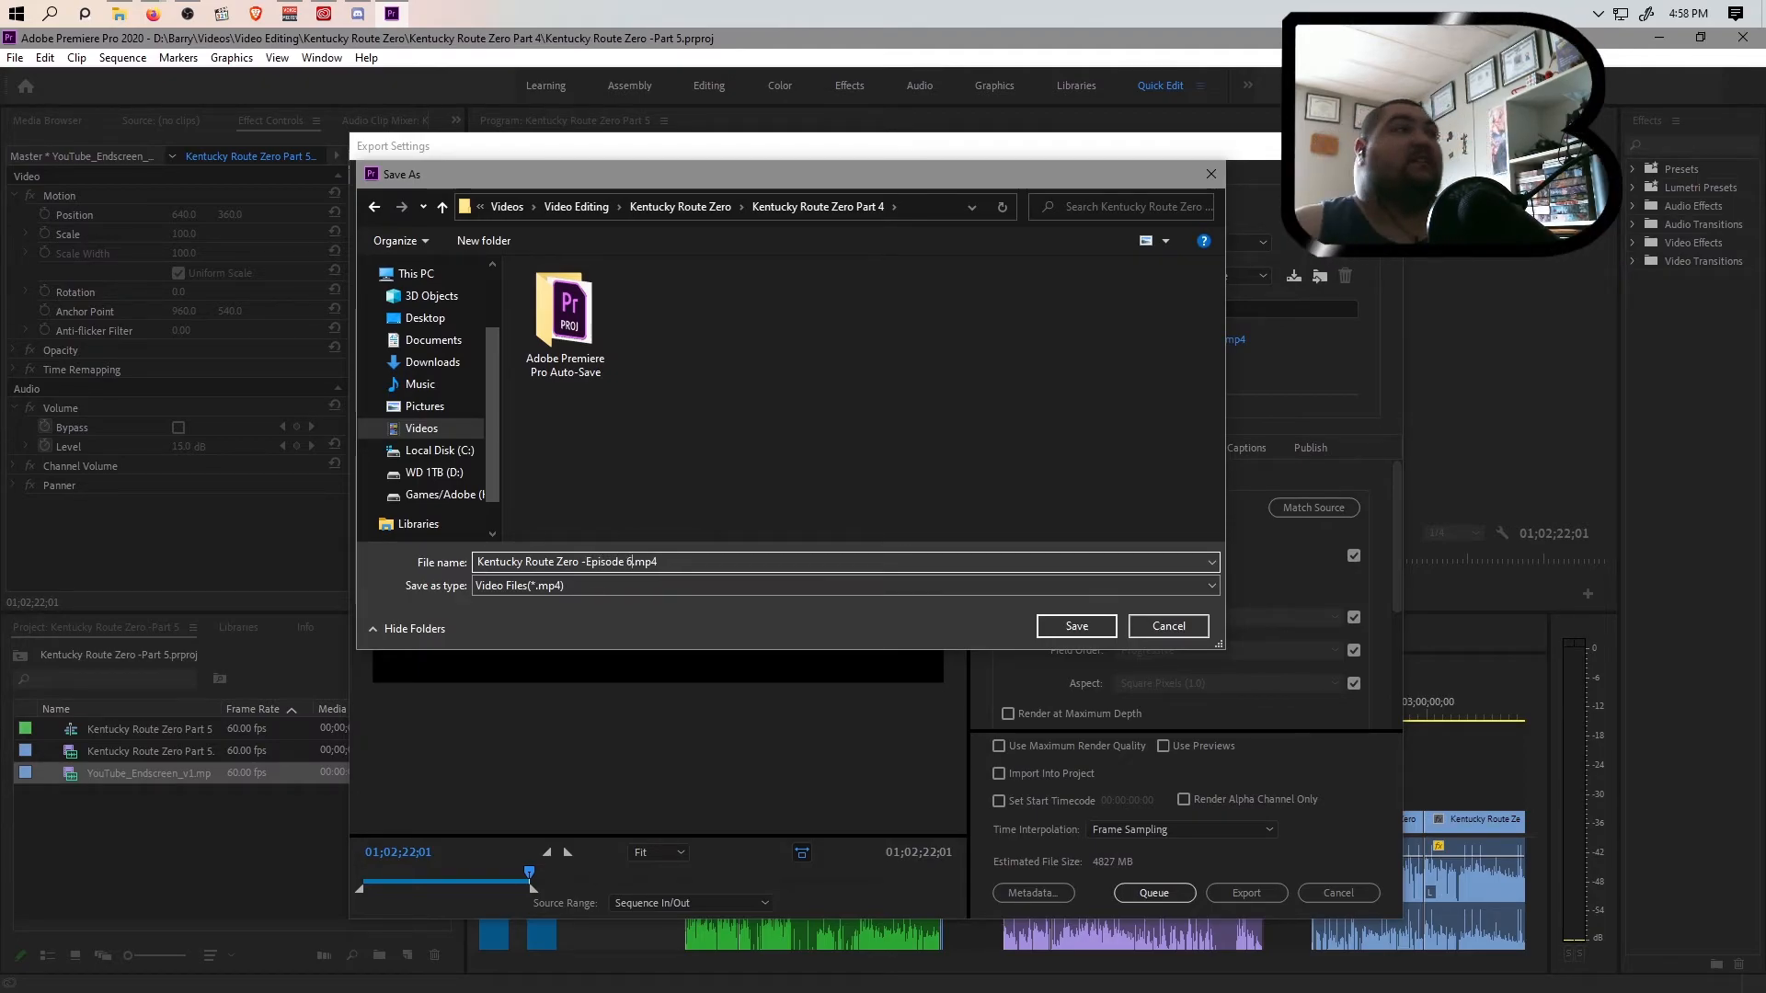
{"action": "left_click", "coordinate": [1064, 629]}
Queue the export, check the job in Adobe Media Encoder, and return to Premiere Pro
{"action": "left_click", "coordinate": [1152, 894]}
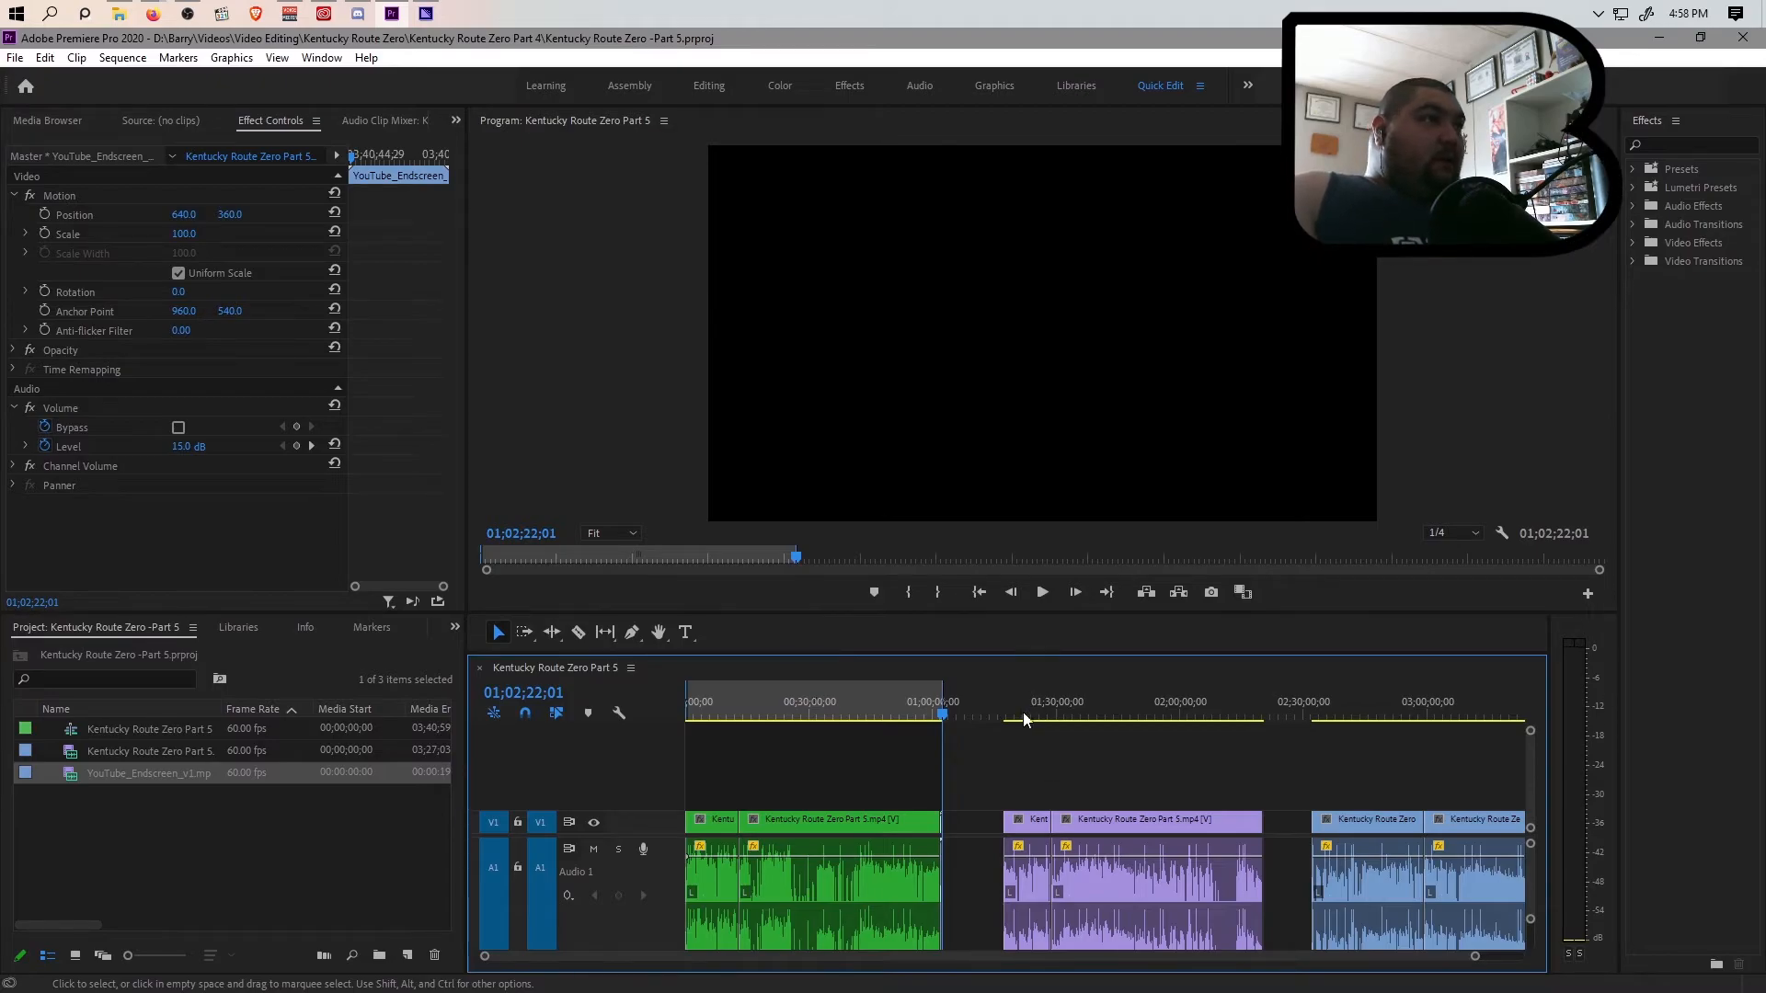
{"action": "left_click", "coordinate": [425, 14]}
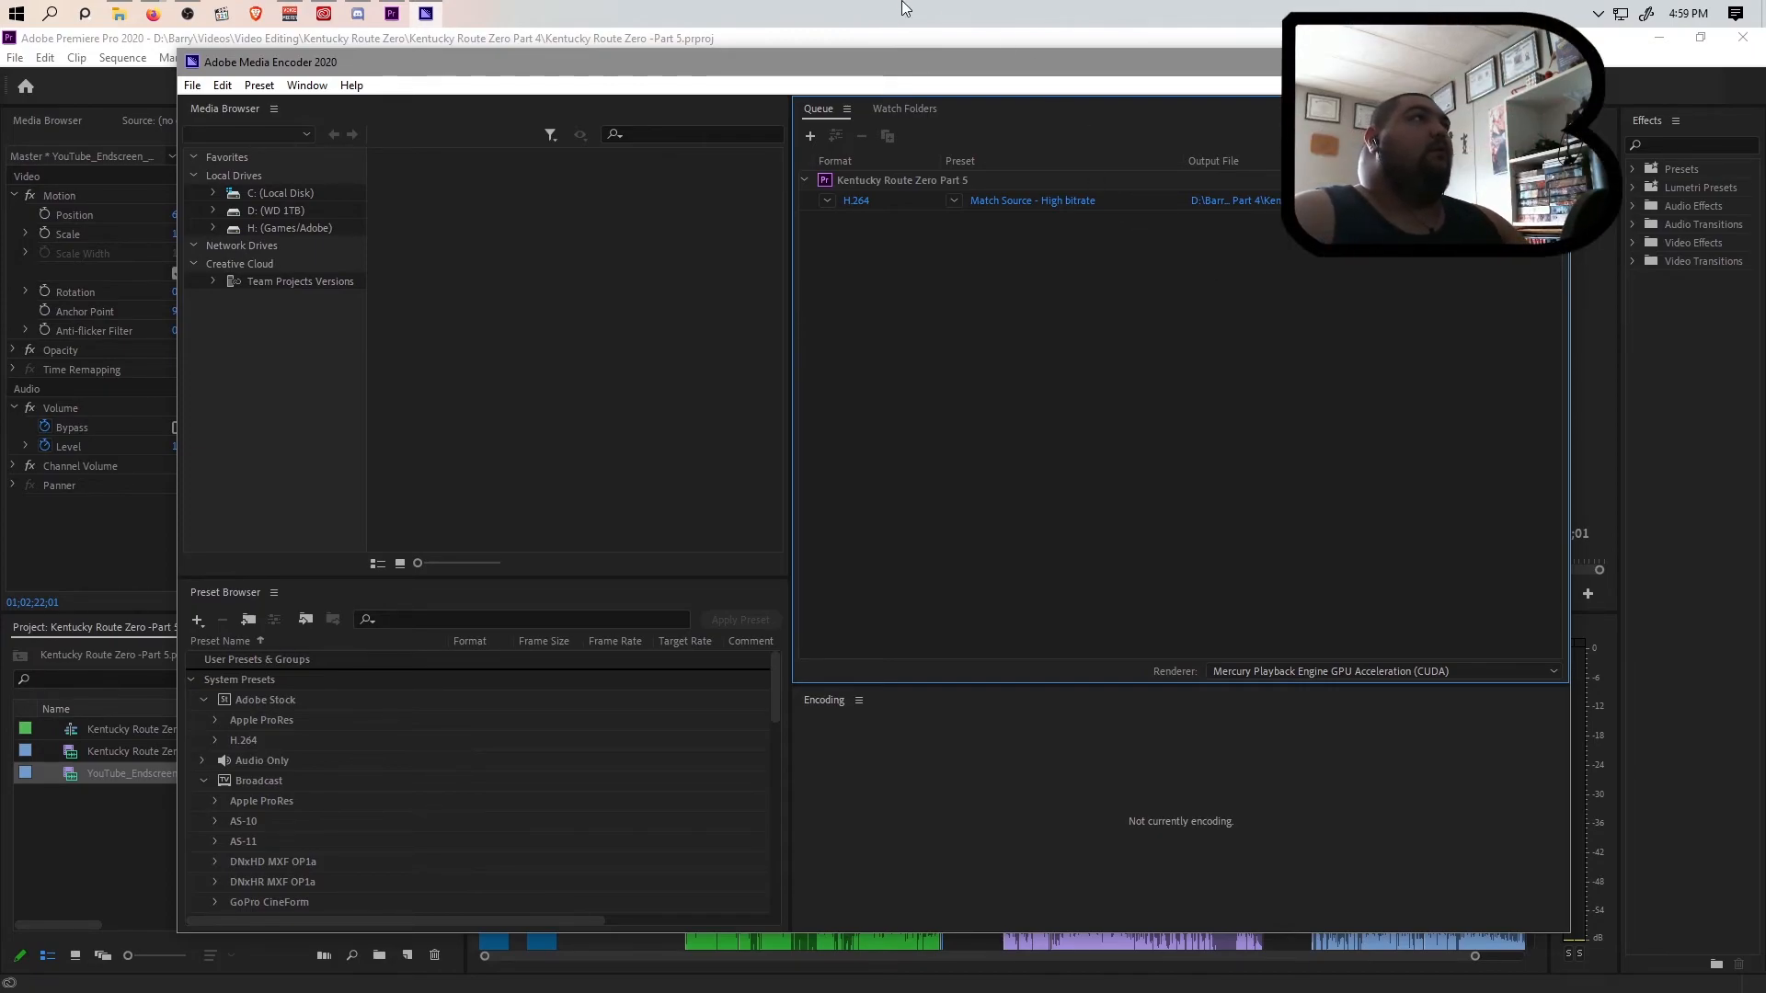
{"action": "left_click", "coordinate": [899, 35]}
Mark the in point at the start of the first violet clip, at 01;17;17;26
{"action": "key", "text": "Down"}
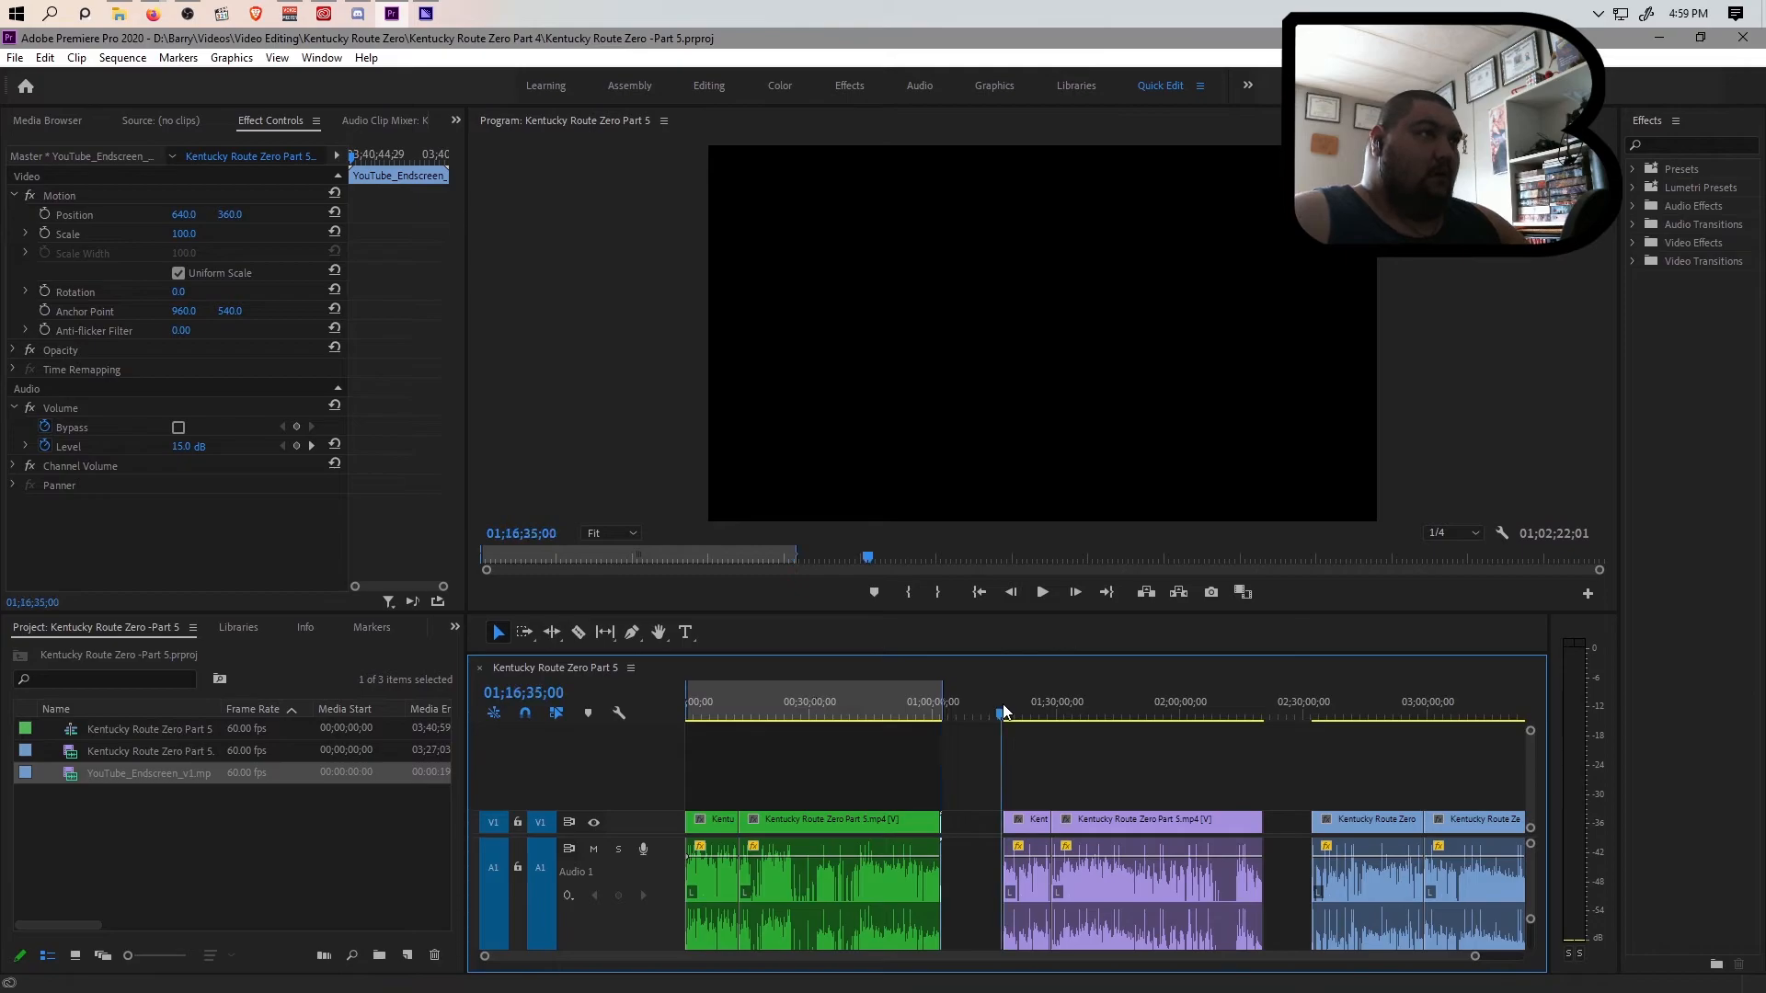
{"action": "left_click_drag", "start_coordinate": [1474, 956], "coordinate": [1242, 963]}
{"action": "key", "text": "="}
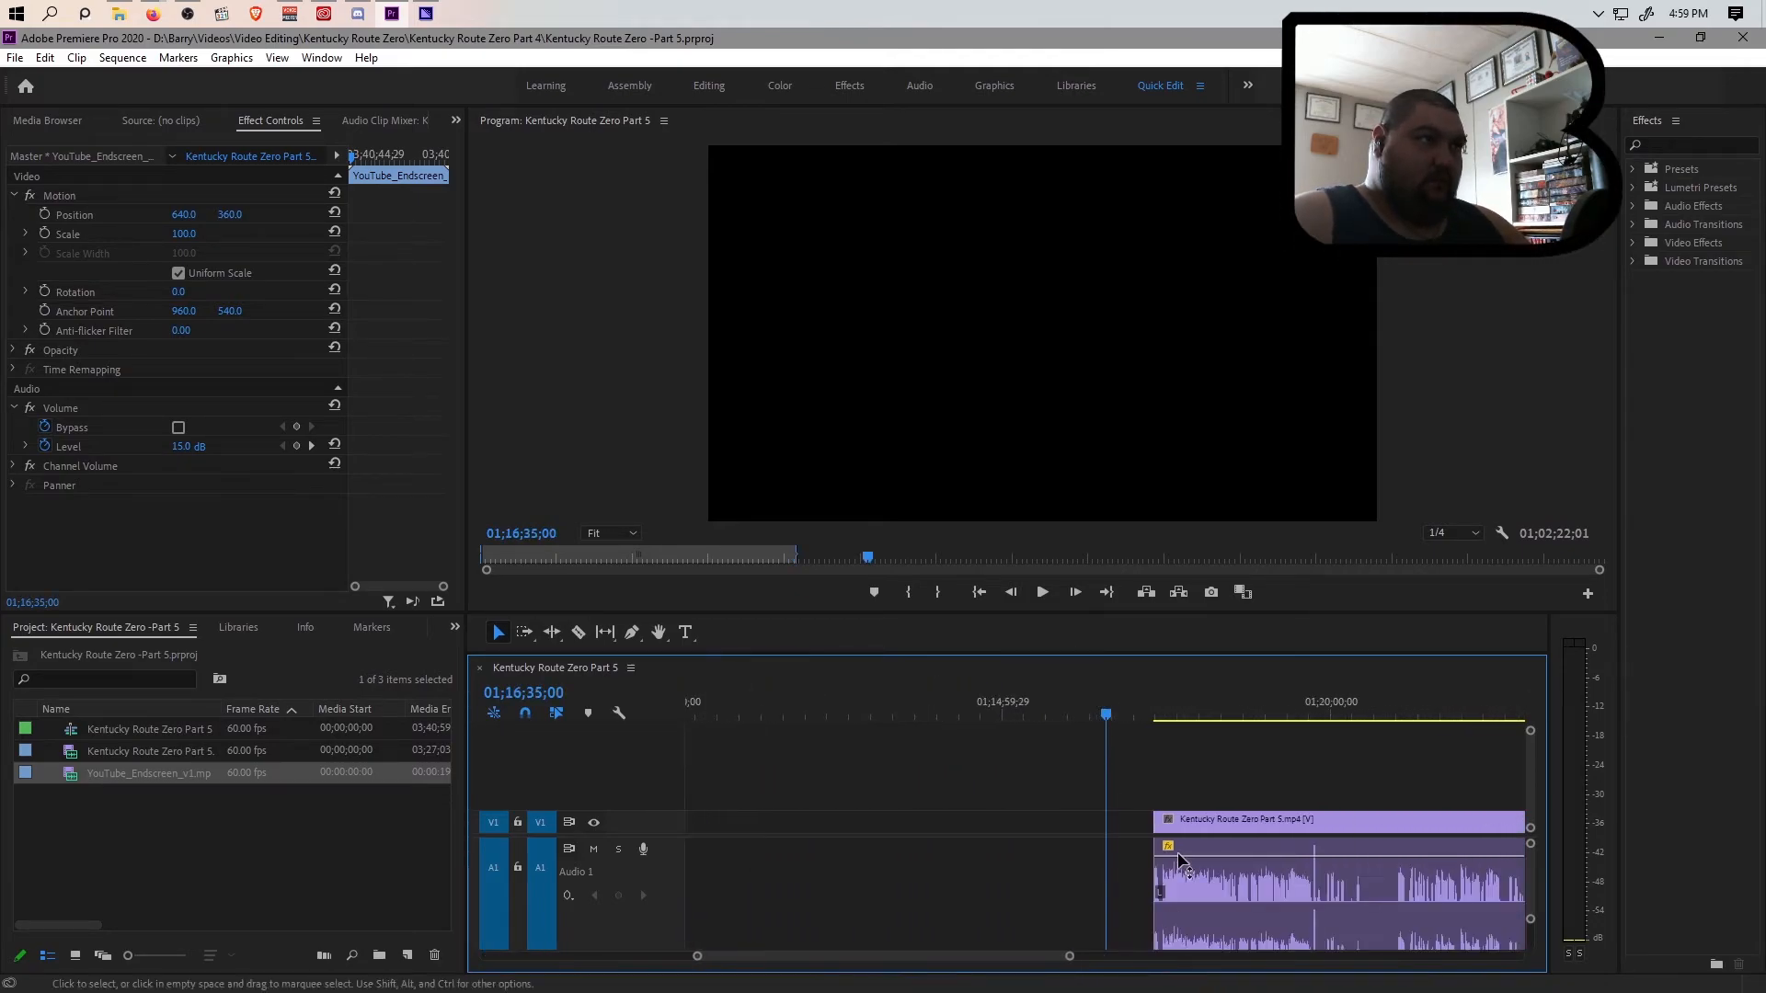
{"action": "left_click", "coordinate": [1151, 713]}
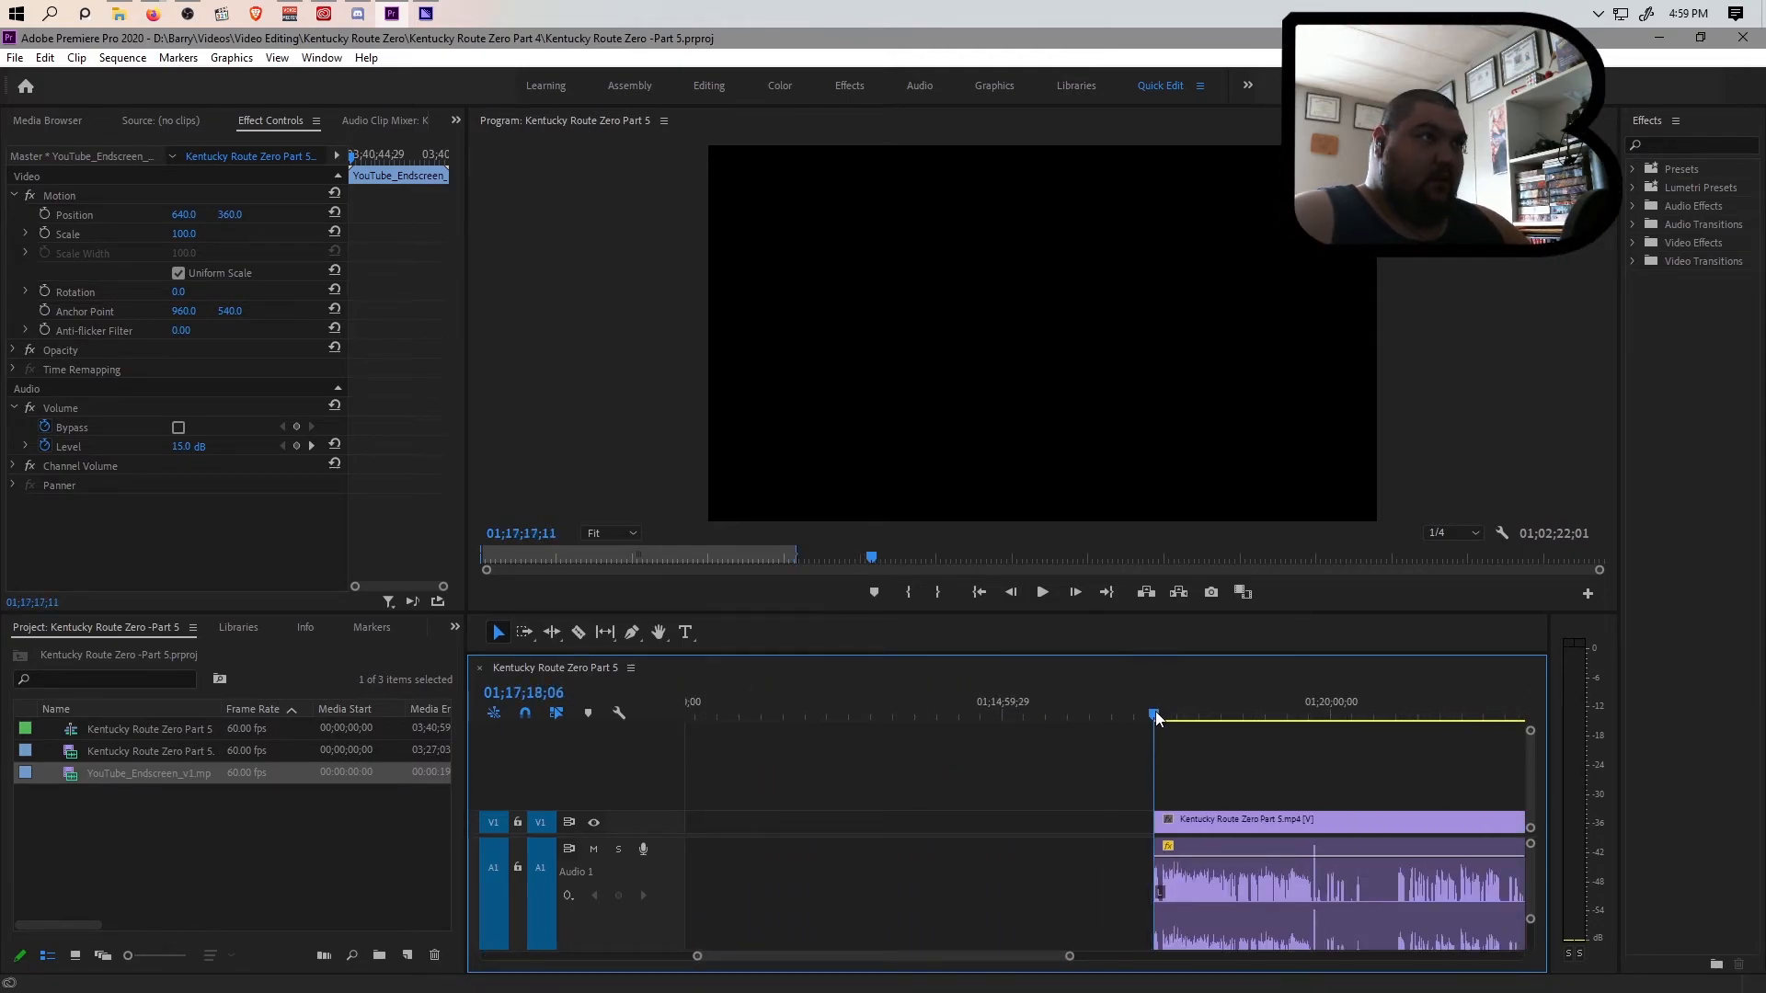
{"action": "mouse_move", "coordinate": [1067, 957]}
{"action": "left_mouse_down"}
{"action": "mouse_move", "coordinate": [760, 961]}
{"action": "mouse_move", "coordinate": [1219, 958]}
{"action": "left_mouse_up"}
{"action": "left_click", "coordinate": [1030, 714]}
{"action": "key", "text": "i"}
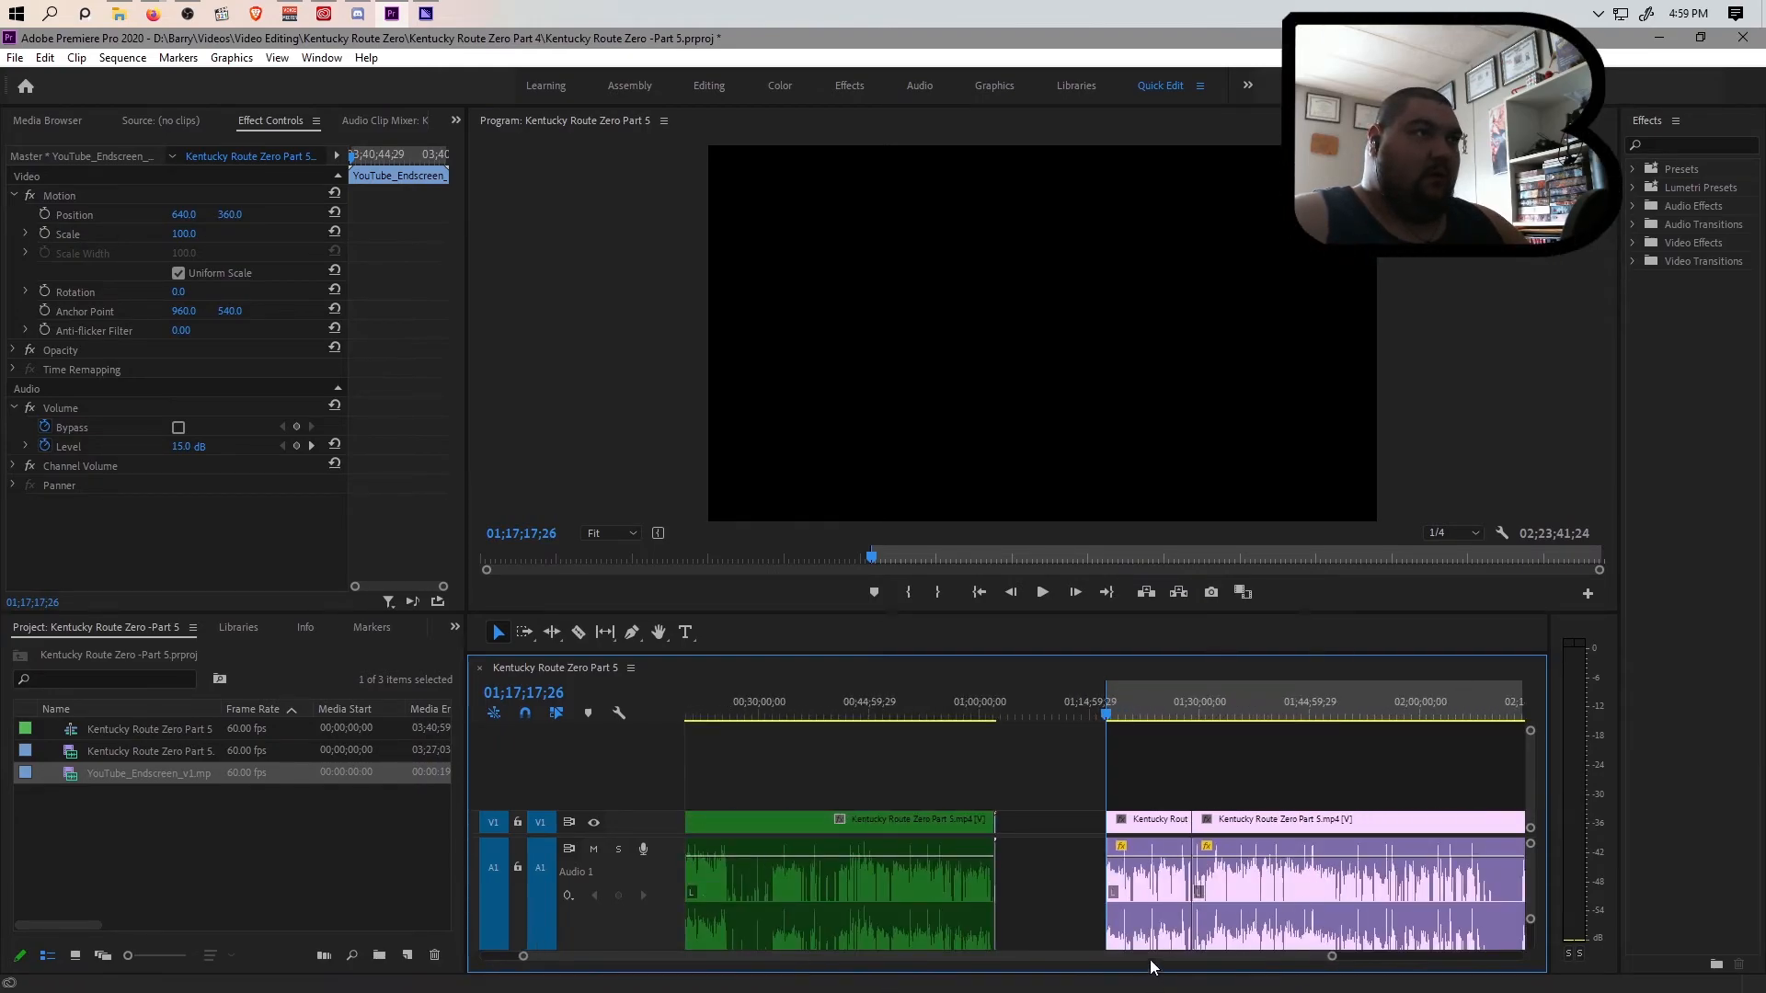
Mark the out point at the end of the violet section's end screen, at 02;20;38;23, and save the project
{"action": "scroll", "coordinate": [1208, 964], "scroll_direction": "down", "scroll_amount": 2}
{"action": "left_click", "coordinate": [1291, 715]}
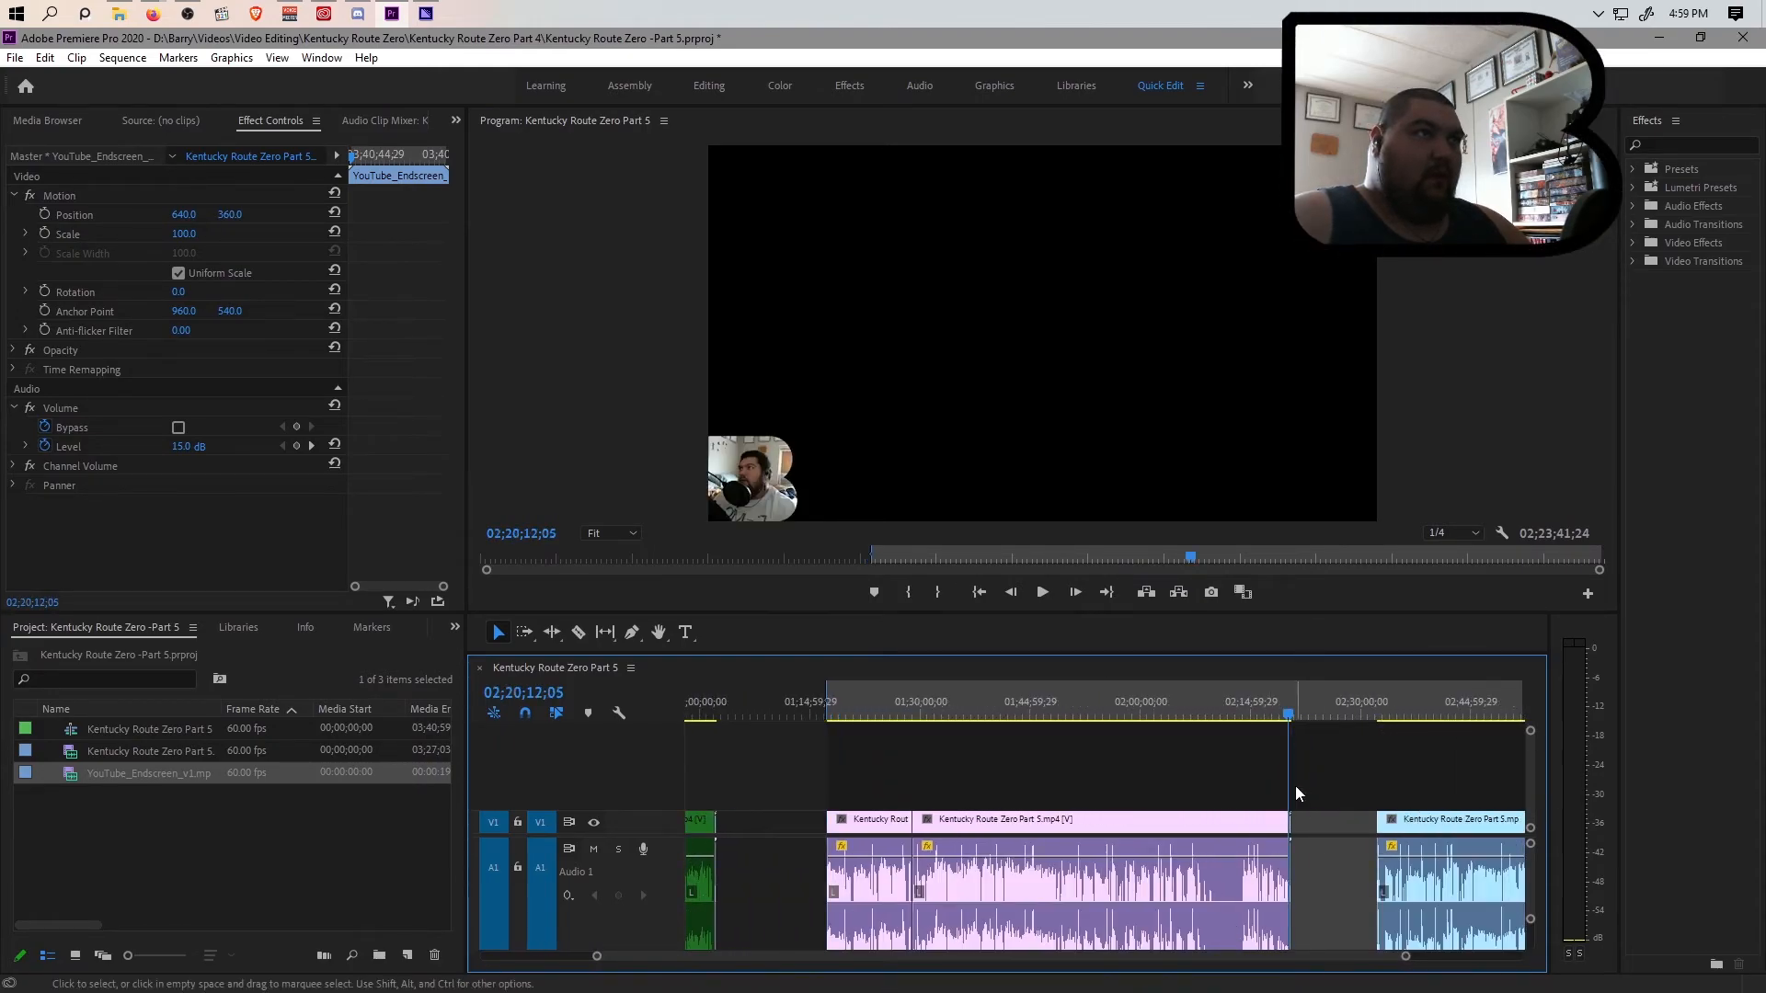
{"action": "left_click", "coordinate": [1289, 714]}
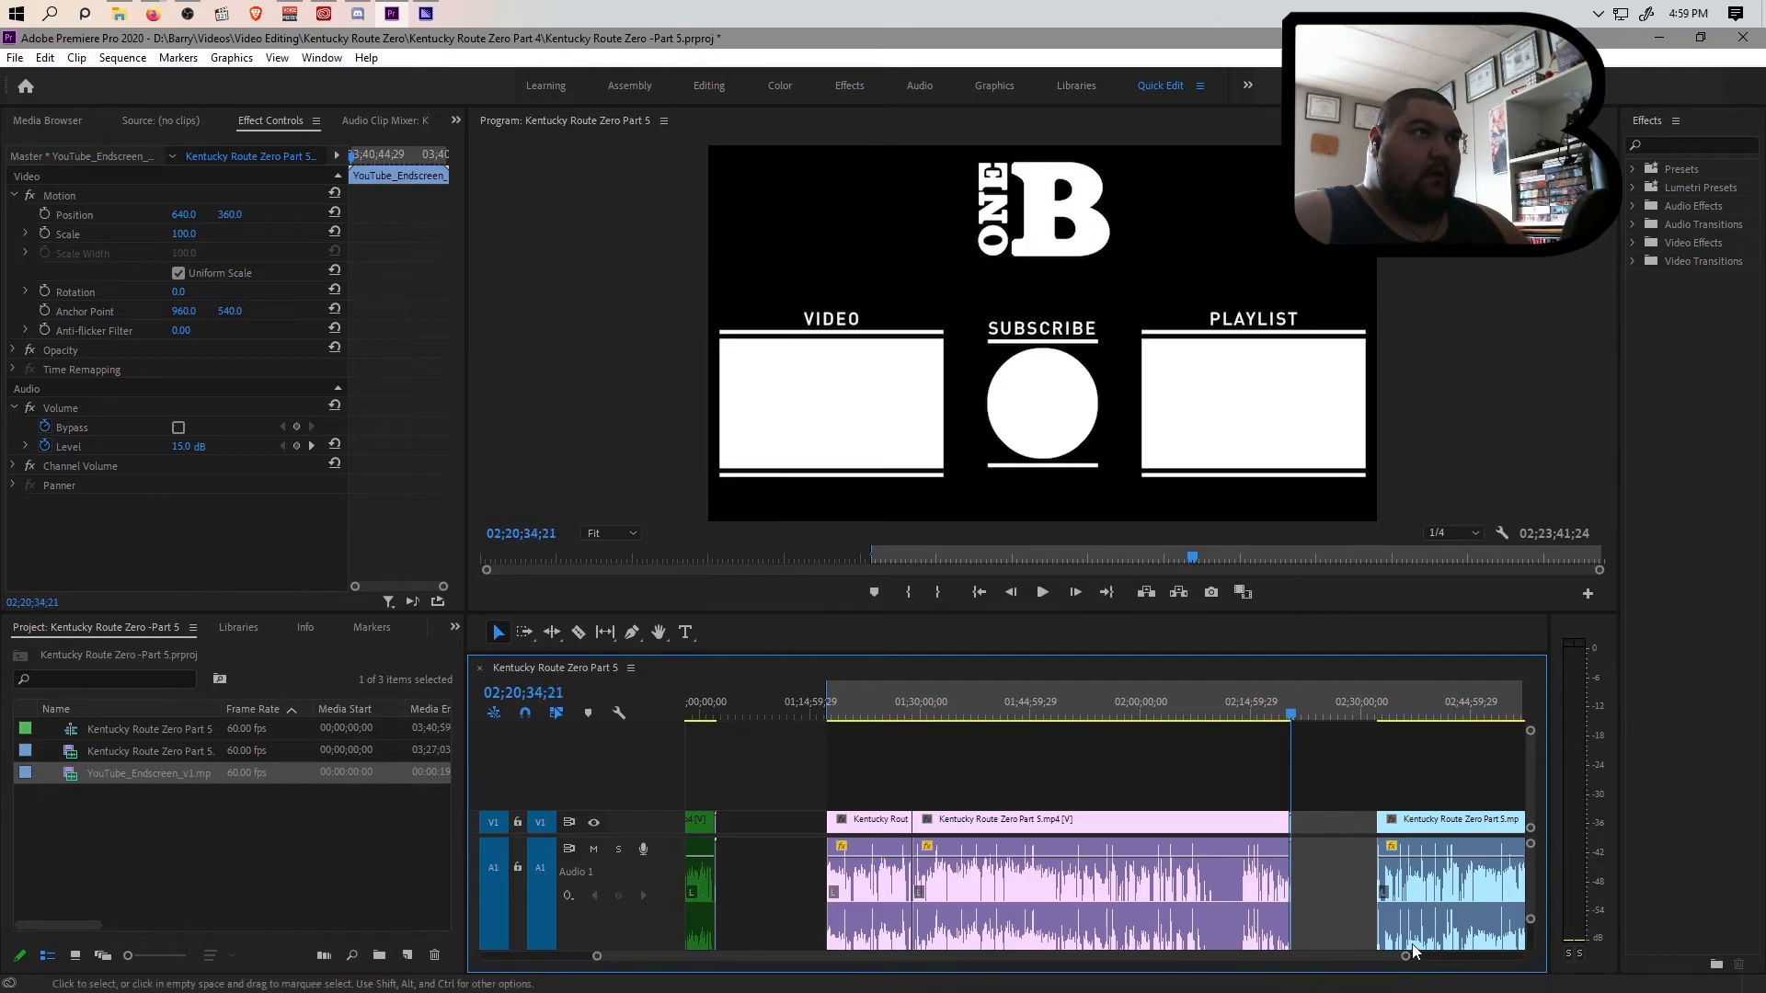
{"action": "left_click_drag", "start_coordinate": [1400, 959], "coordinate": [1039, 976]}
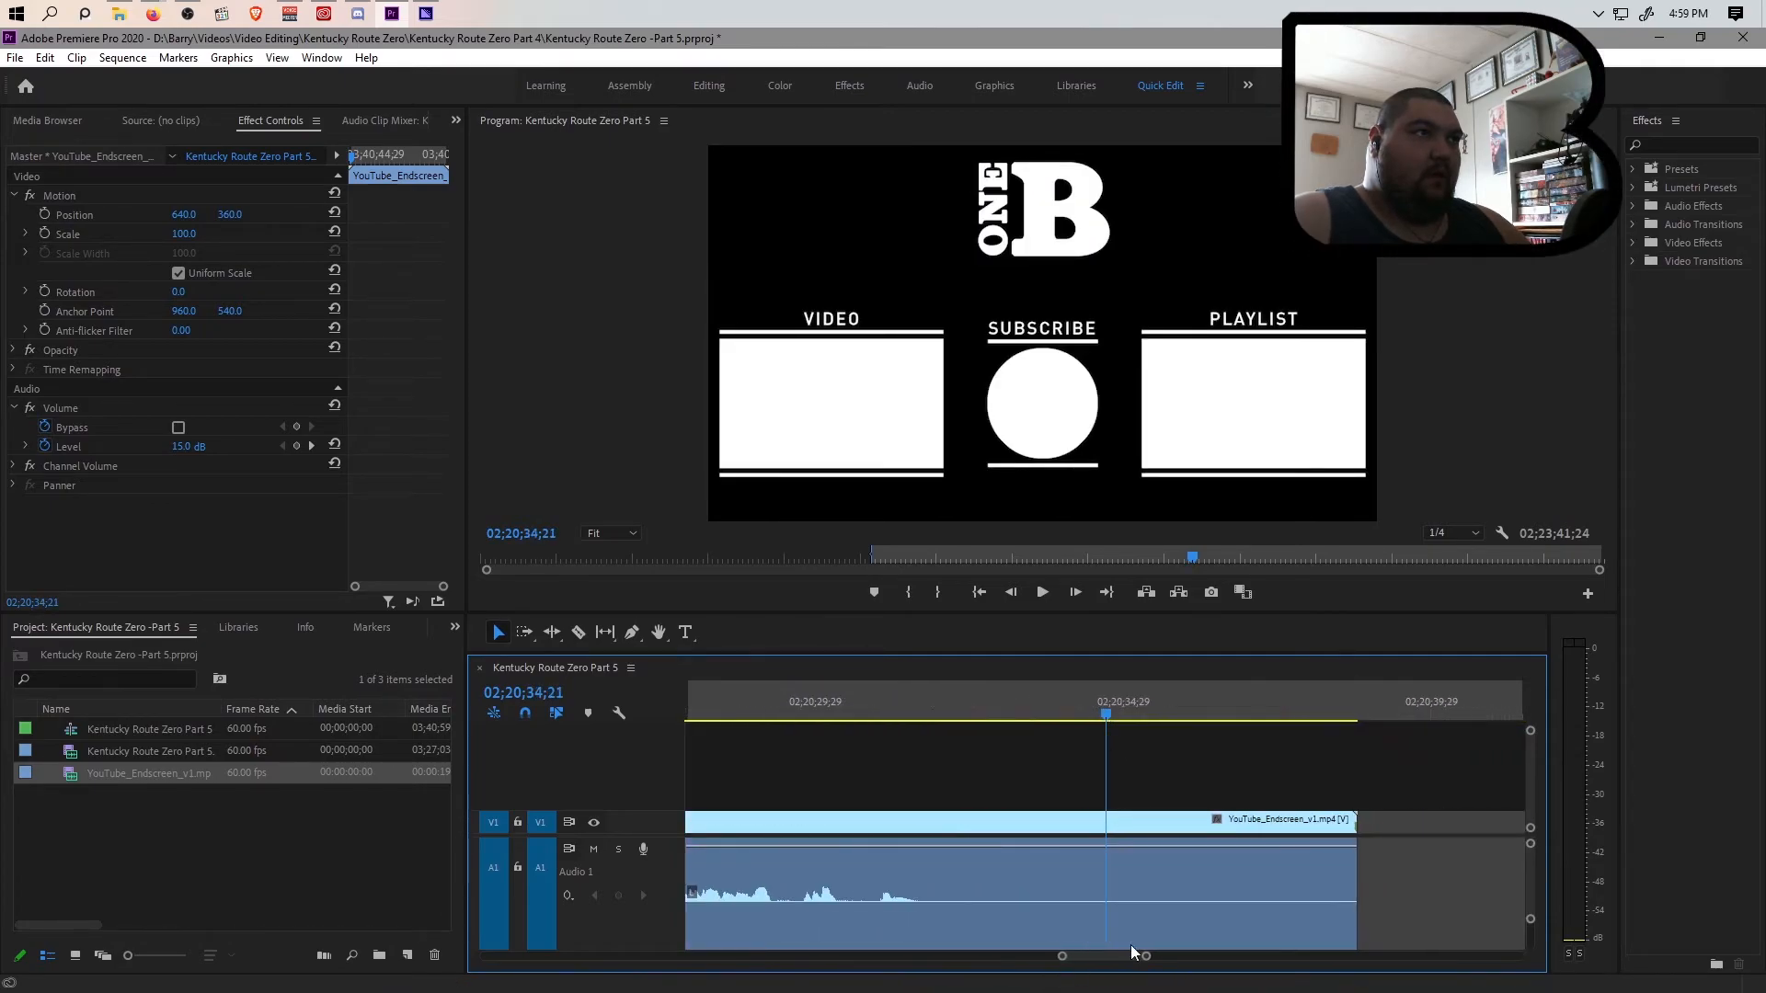
{"action": "left_click", "coordinate": [1360, 721]}
{"action": "left_click_drag", "start_coordinate": [1147, 958], "coordinate": [1048, 974]}
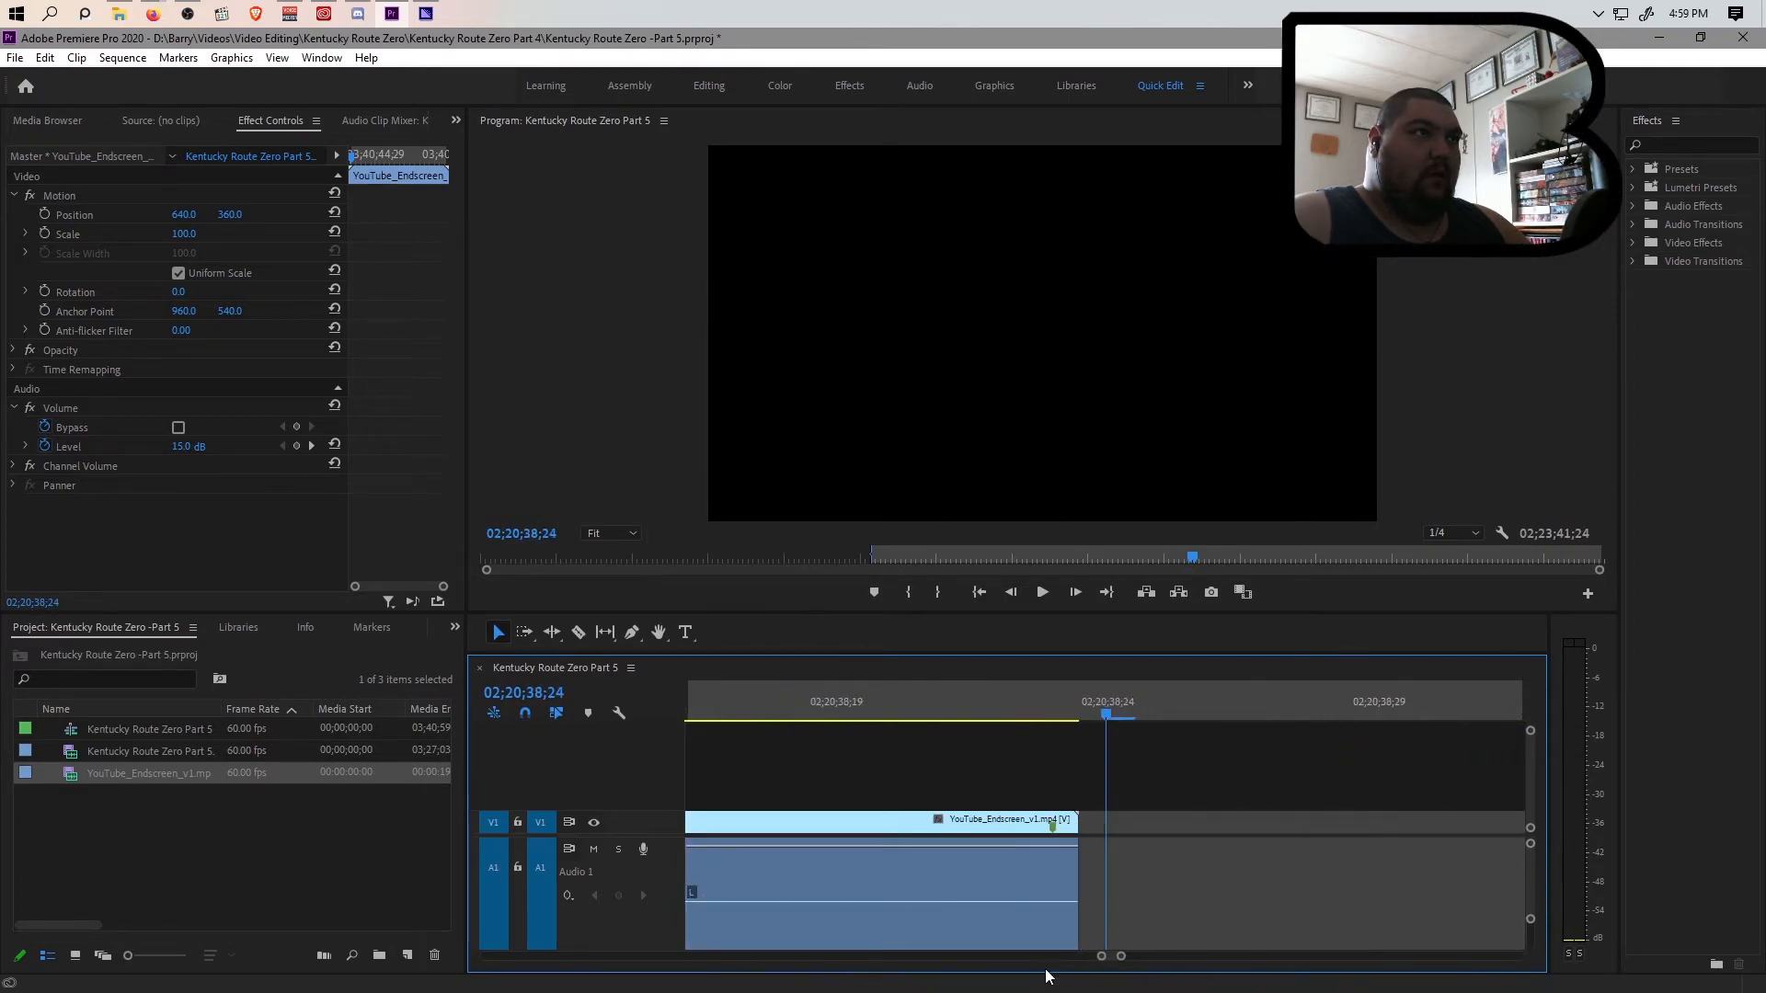
{"action": "left_click", "coordinate": [1088, 720]}
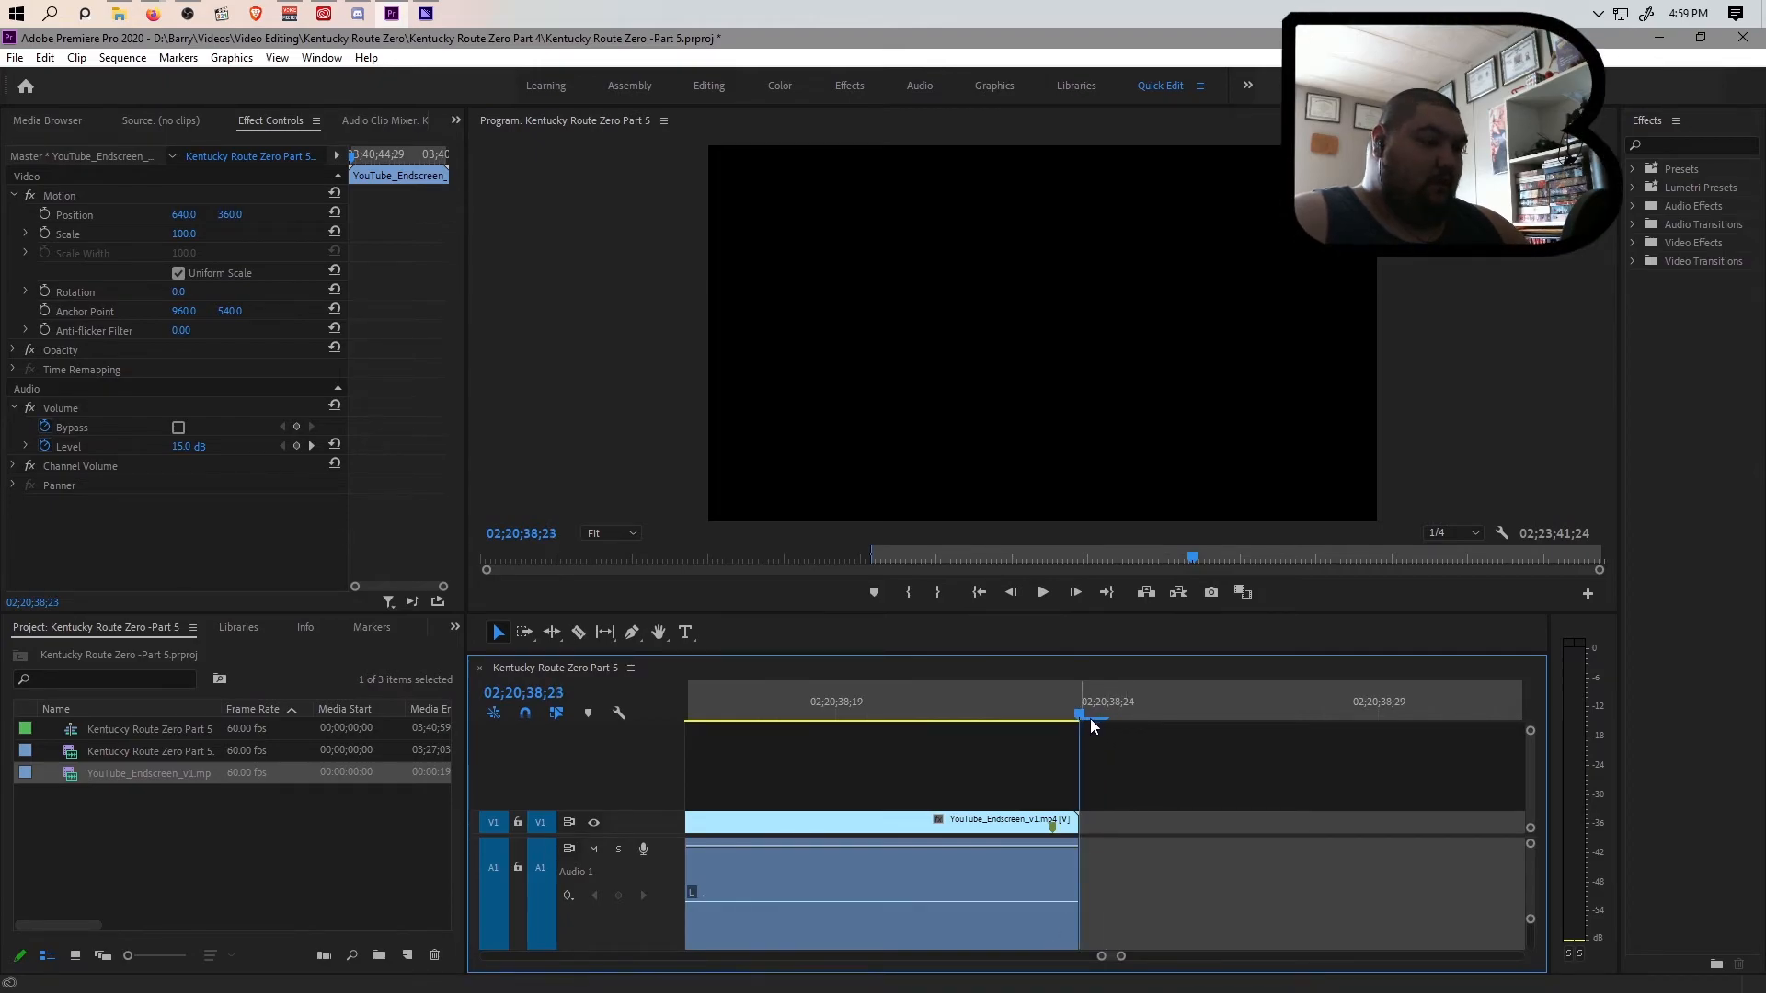
{"action": "key", "text": "o"}
{"action": "left_click_drag", "start_coordinate": [1105, 704], "coordinate": [1080, 712]}
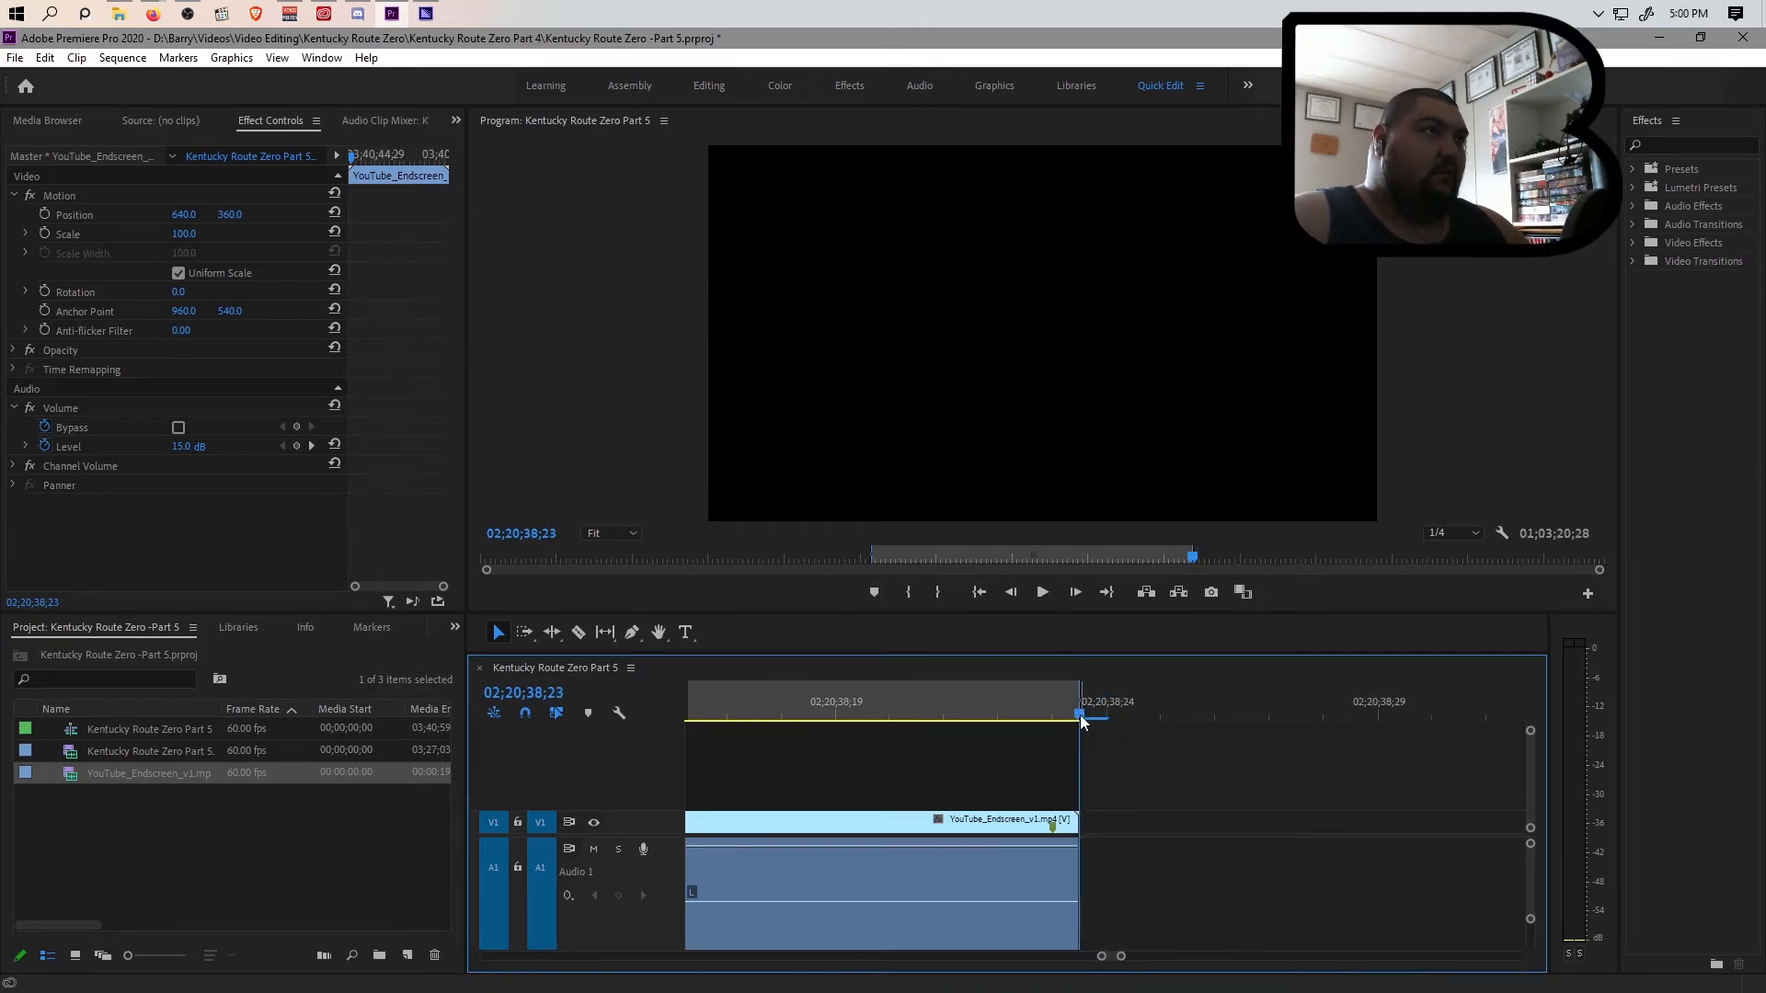
{"action": "left_click_drag", "start_coordinate": [1120, 956], "coordinate": [1630, 935]}
{"action": "key", "text": "ctrl+s"}
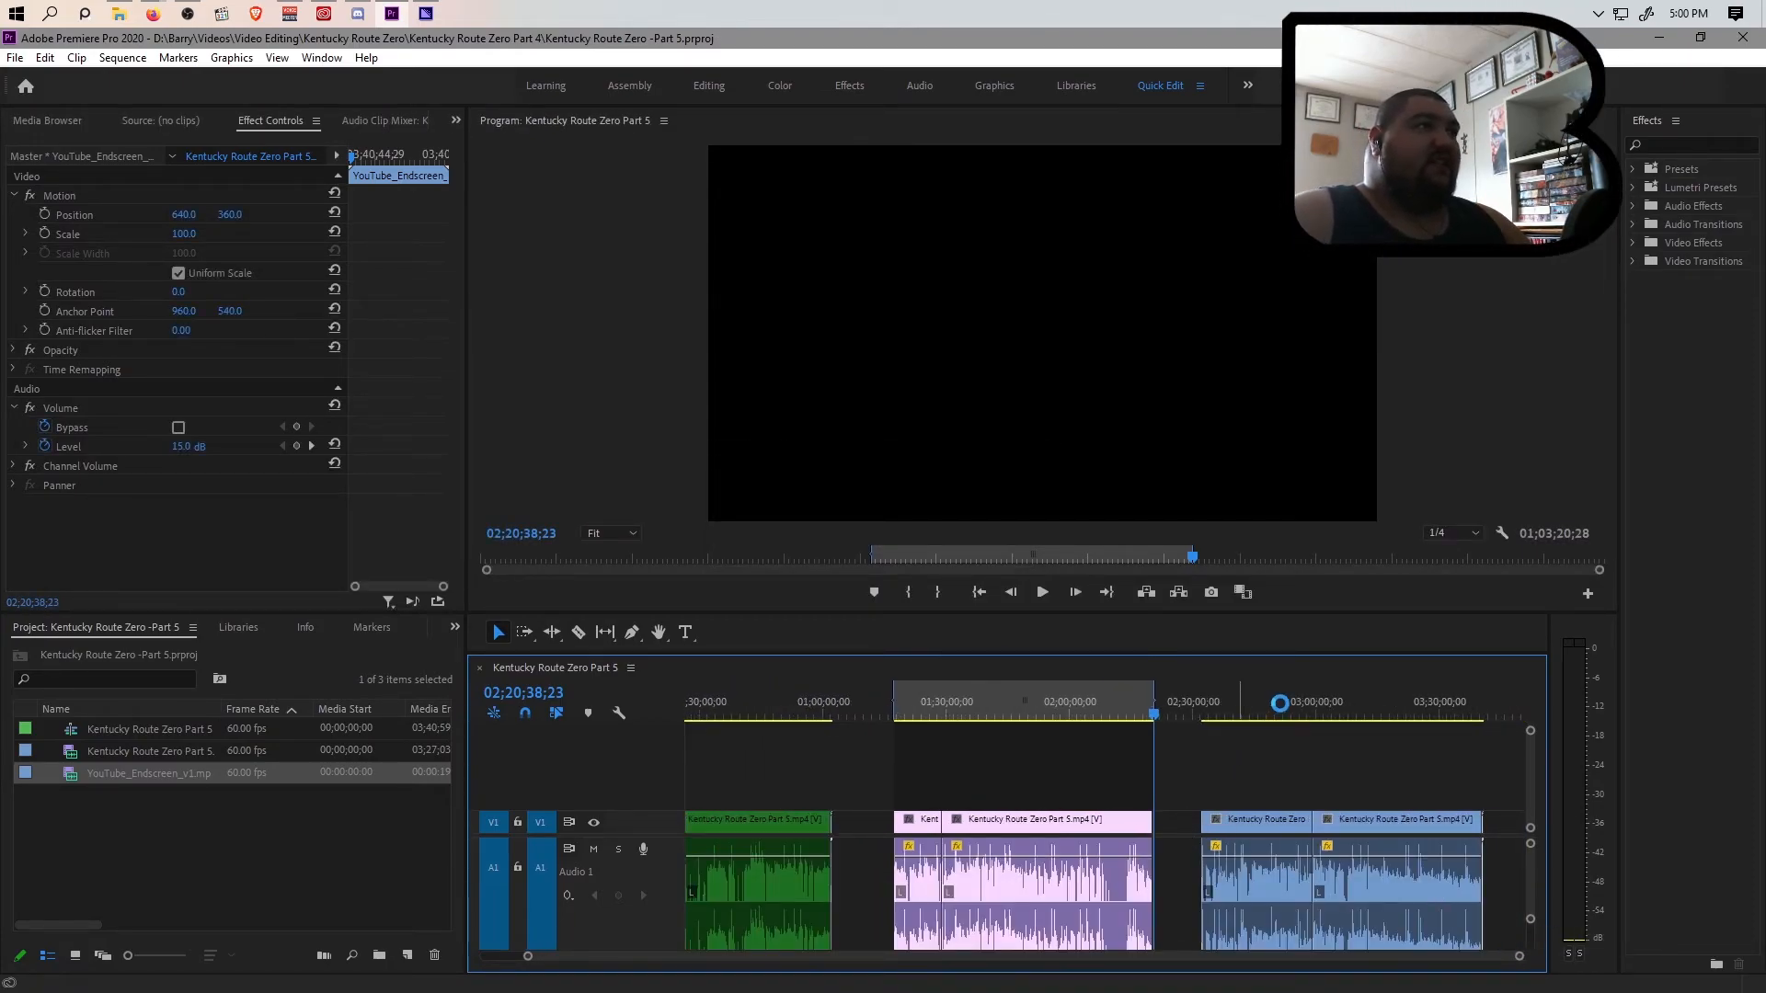
Queue the violet section's export under a Kentucky Route Zero -Episode name in the Kentucky Route Zero Part 4 folder, and return to Premiere Pro
{"action": "key", "text": "ctrl+m"}
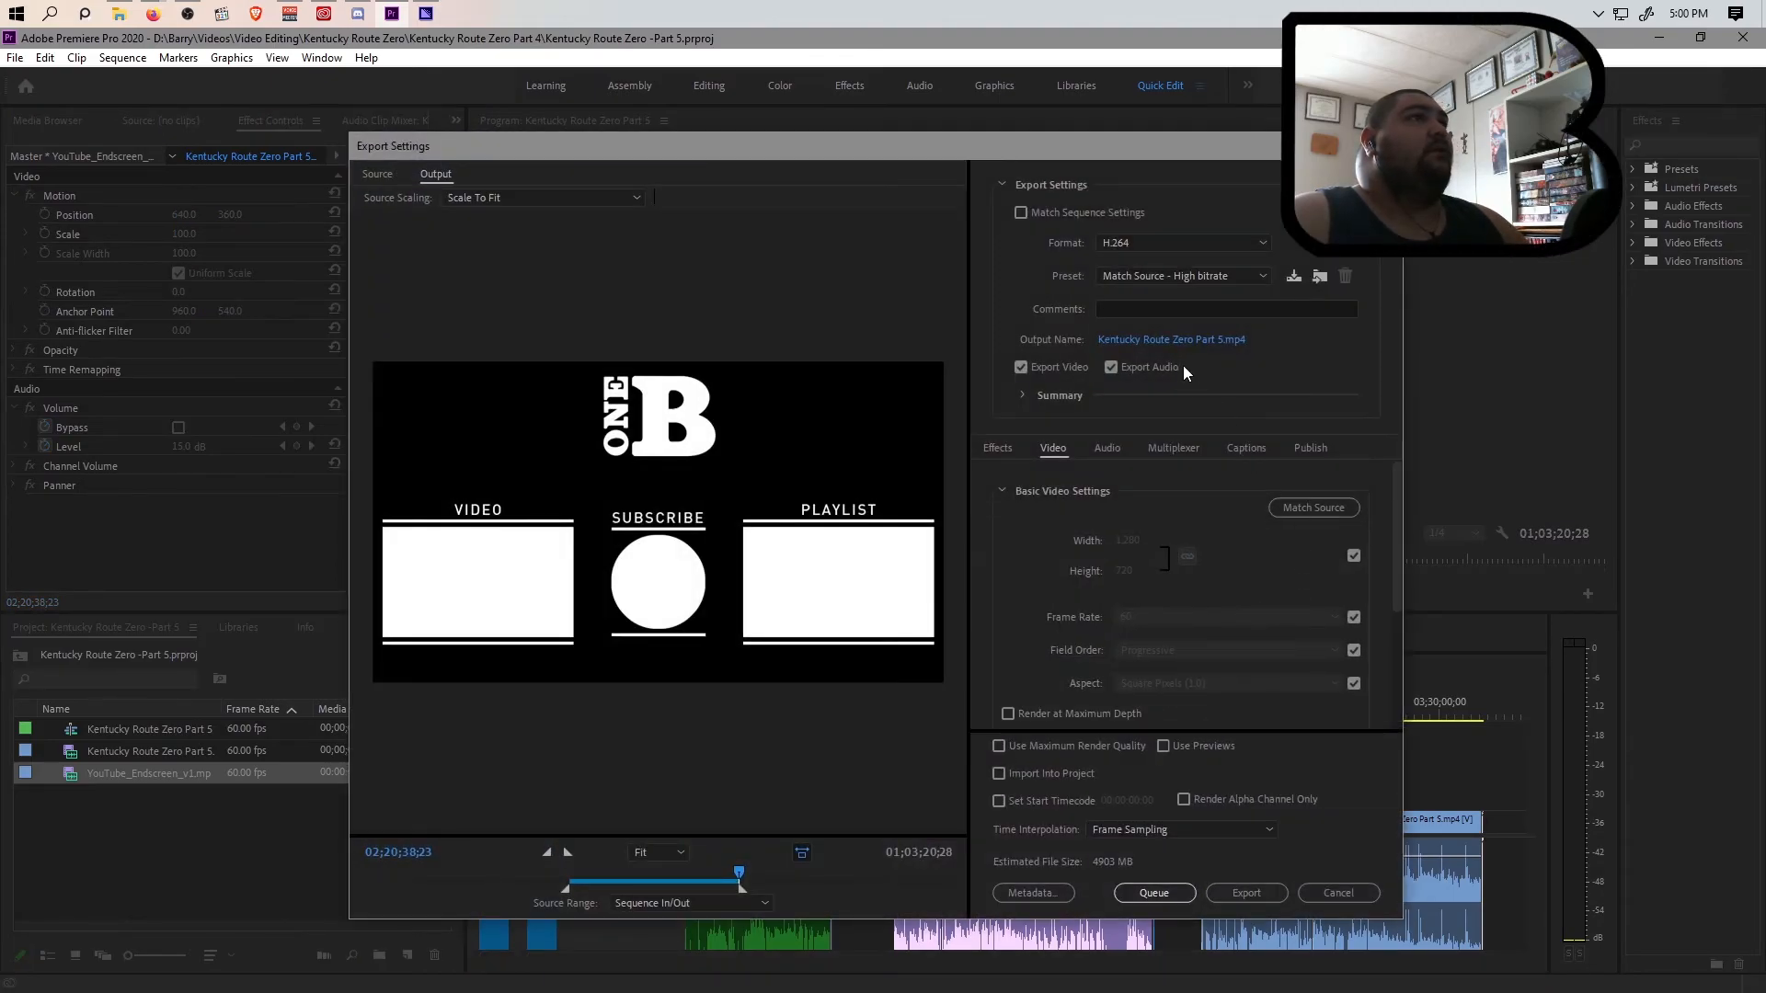
{"action": "left_click", "coordinate": [1184, 342]}
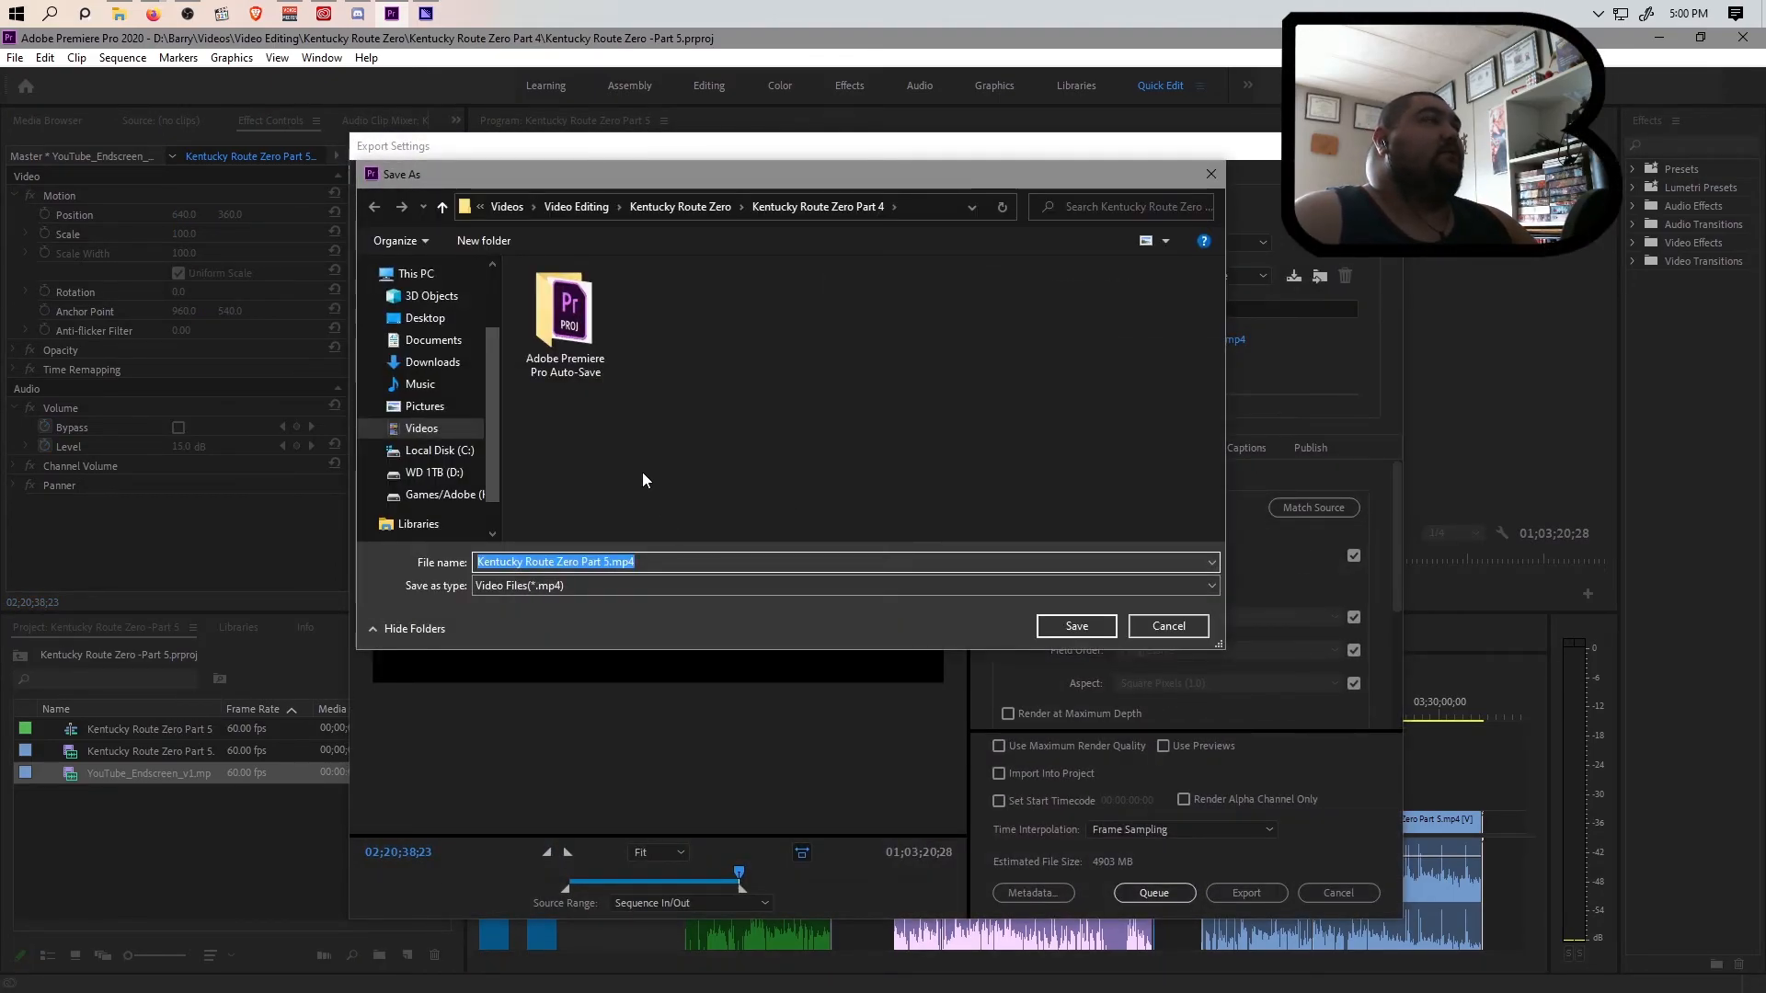
{"action": "left_click", "coordinate": [686, 204]}
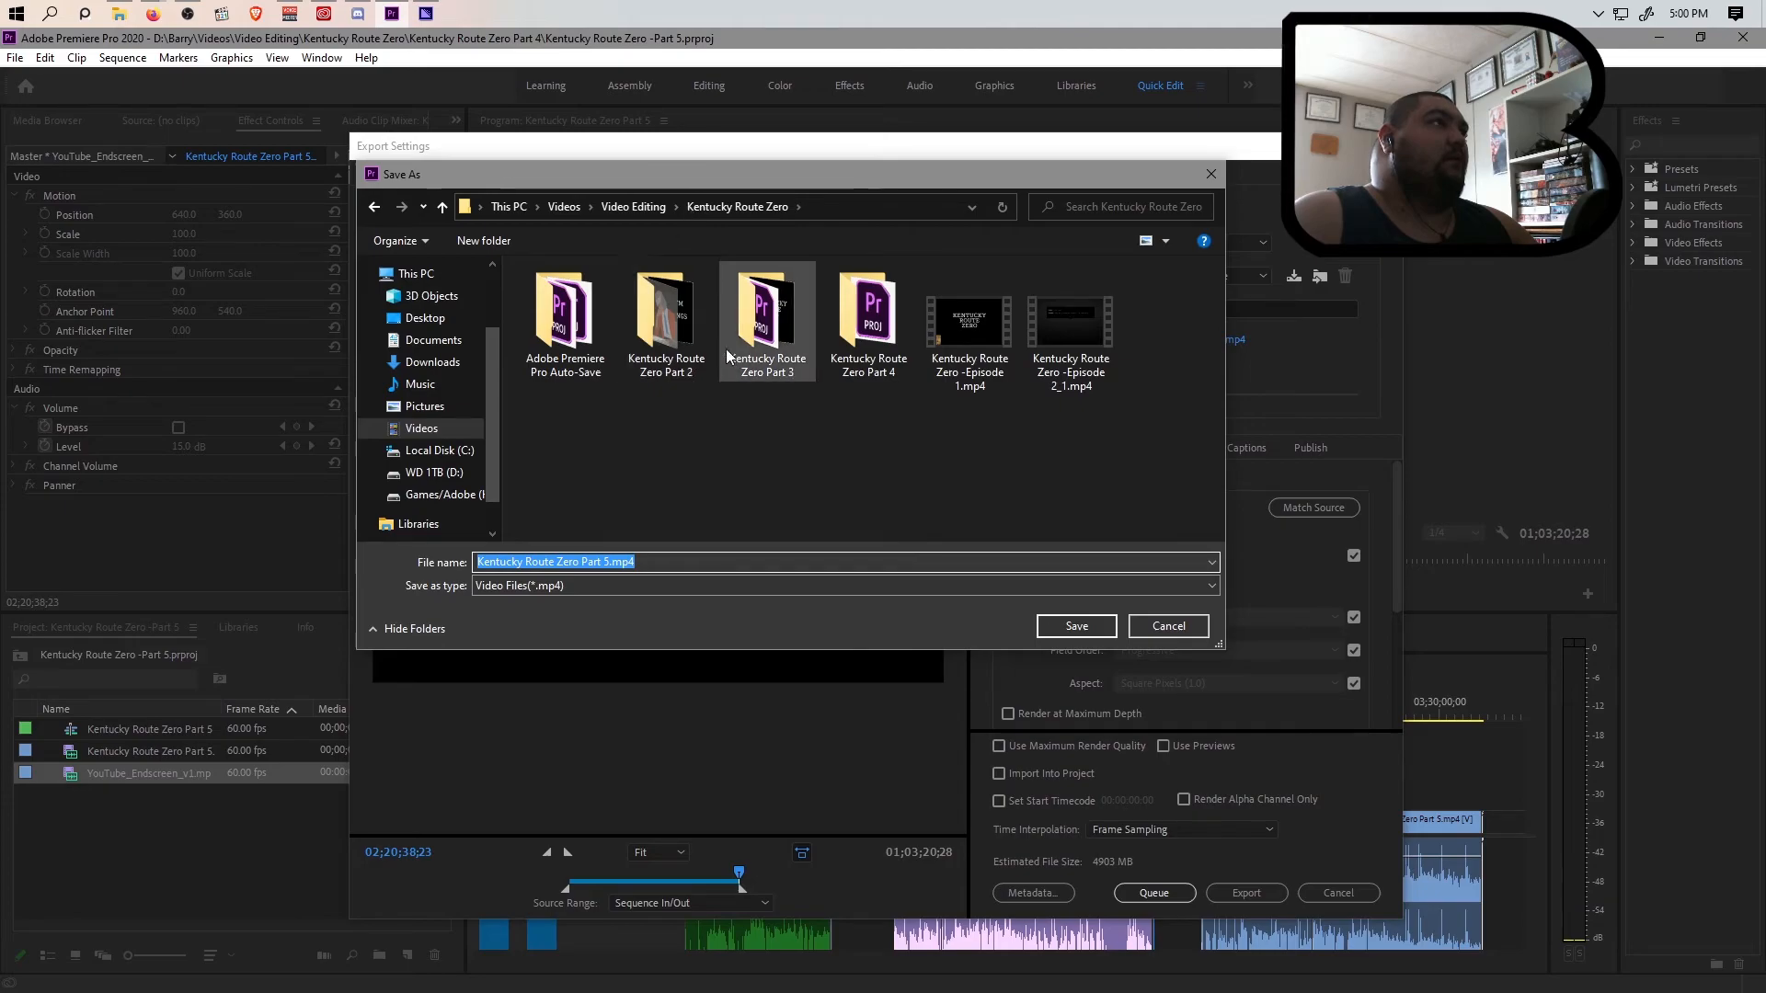
{"action": "double_click", "coordinate": [836, 346]}
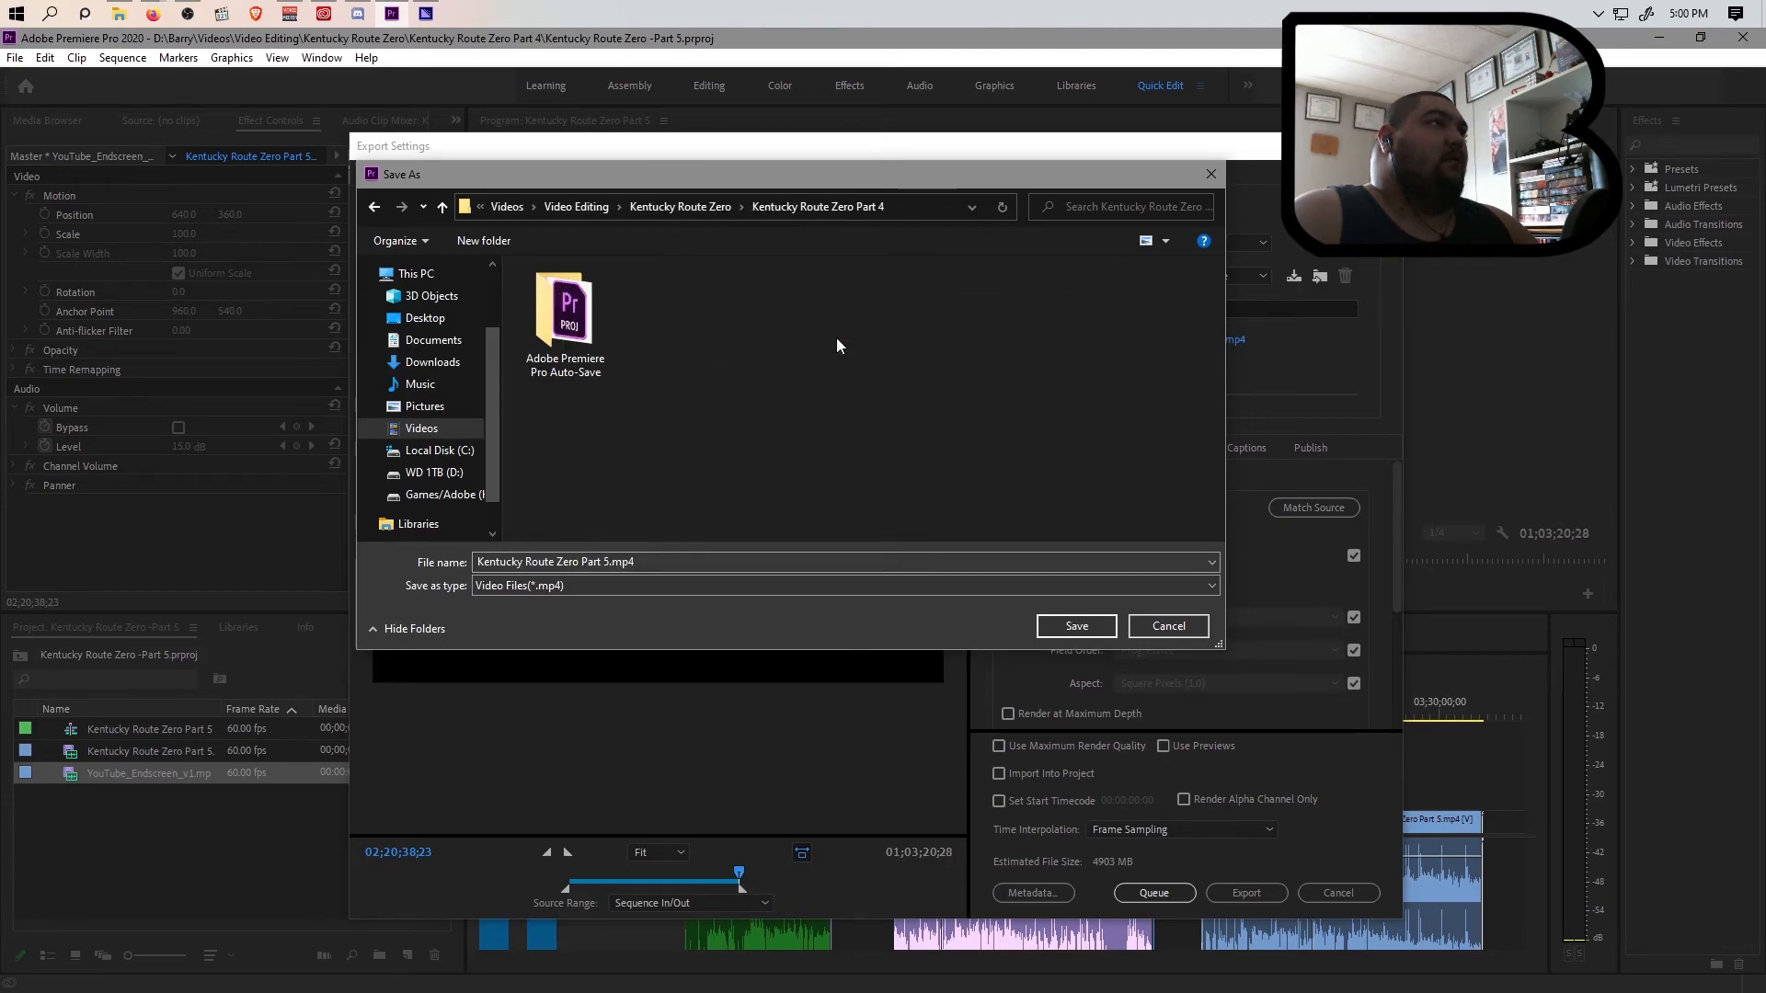
{"action": "left_click", "coordinate": [607, 562]}
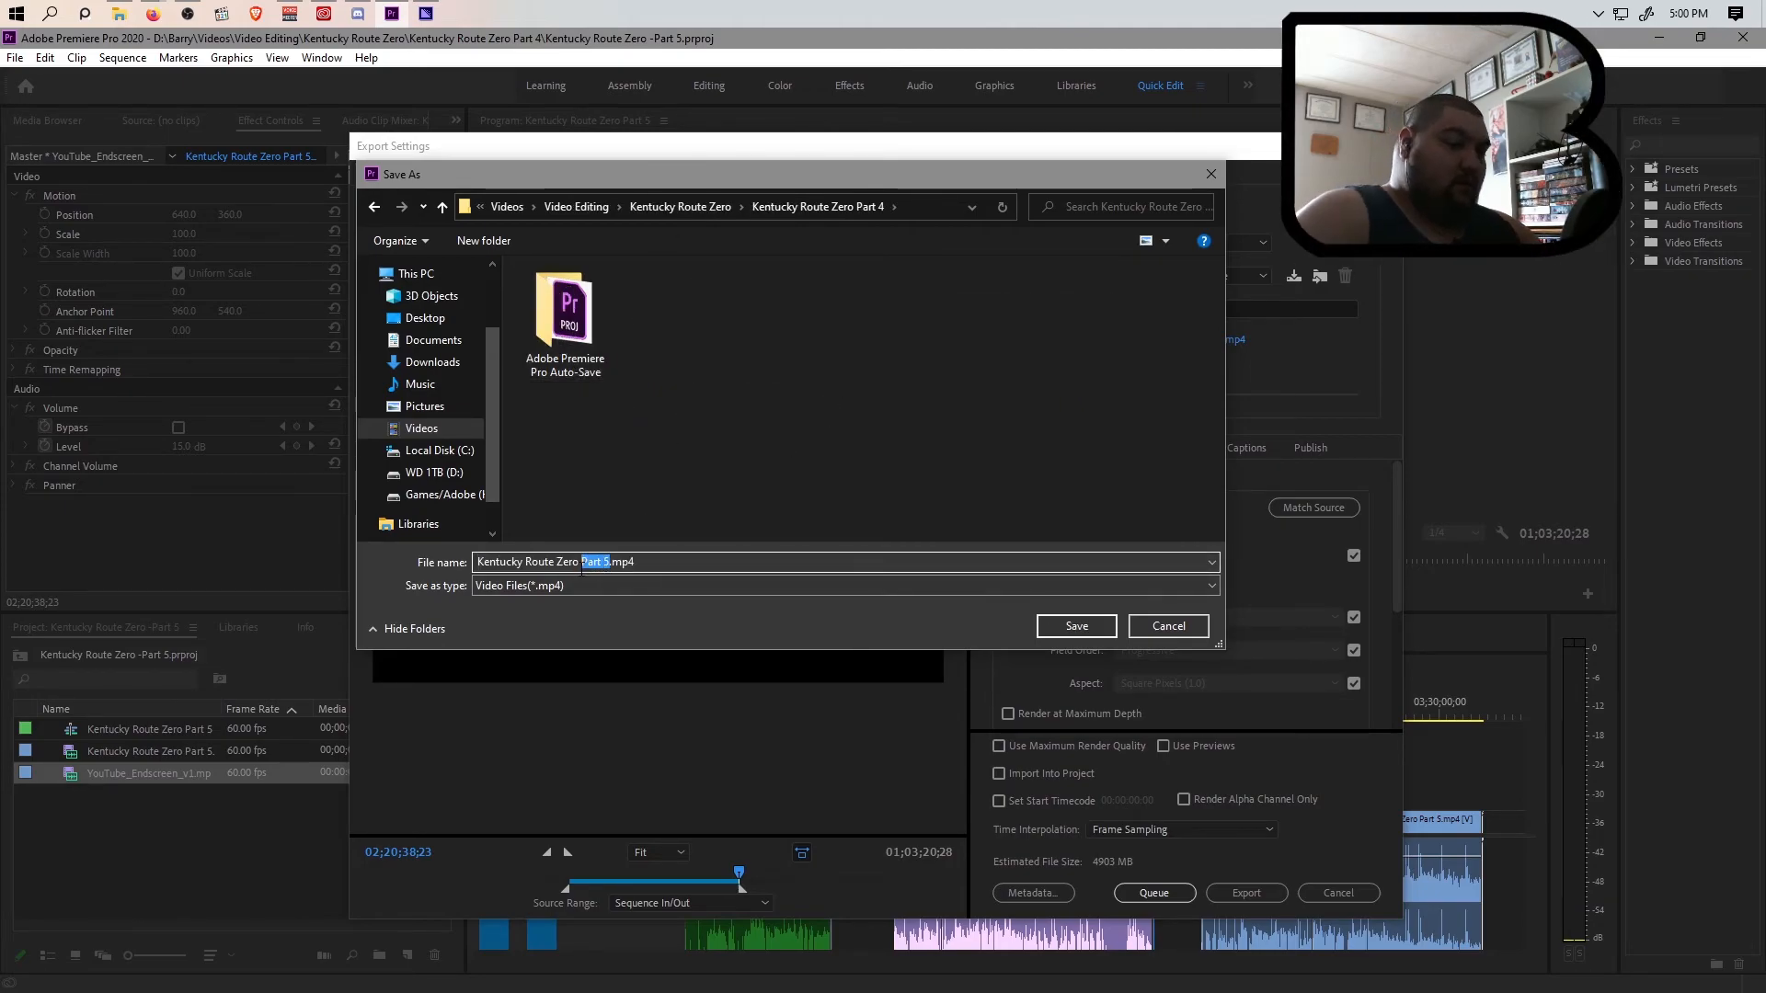
{"action": "type", "text": "-Episode"}
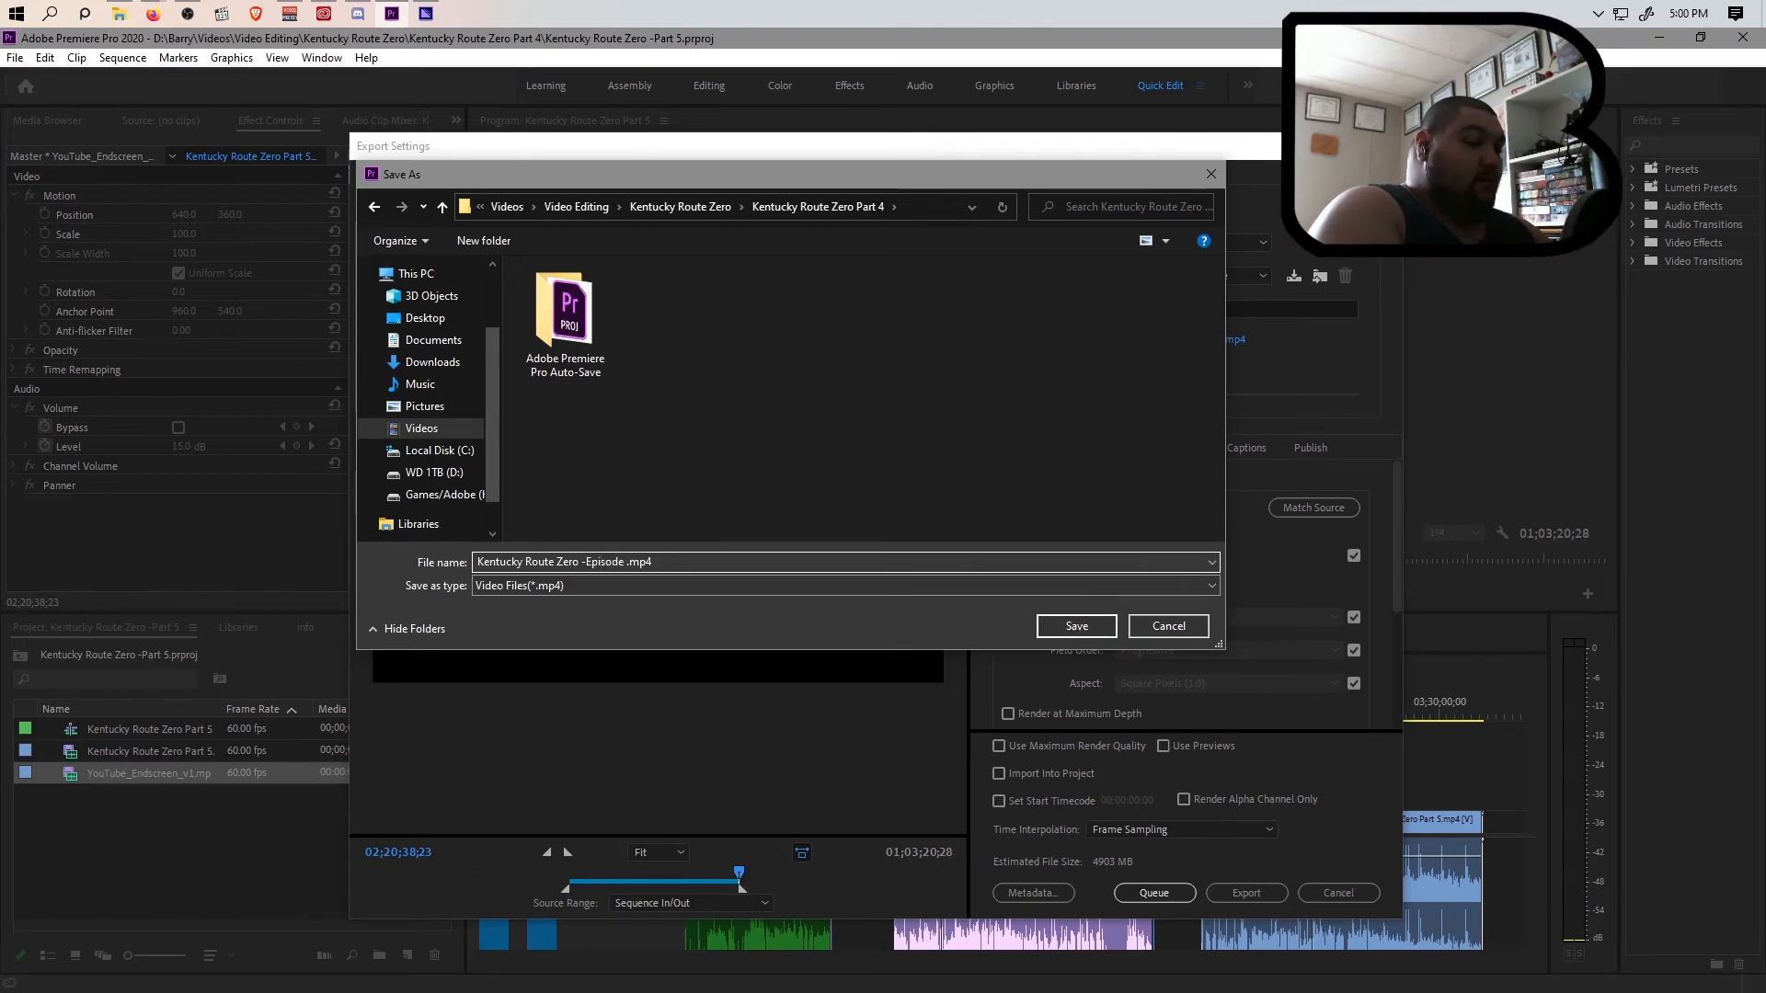
{"action": "left_click", "coordinate": [1083, 623]}
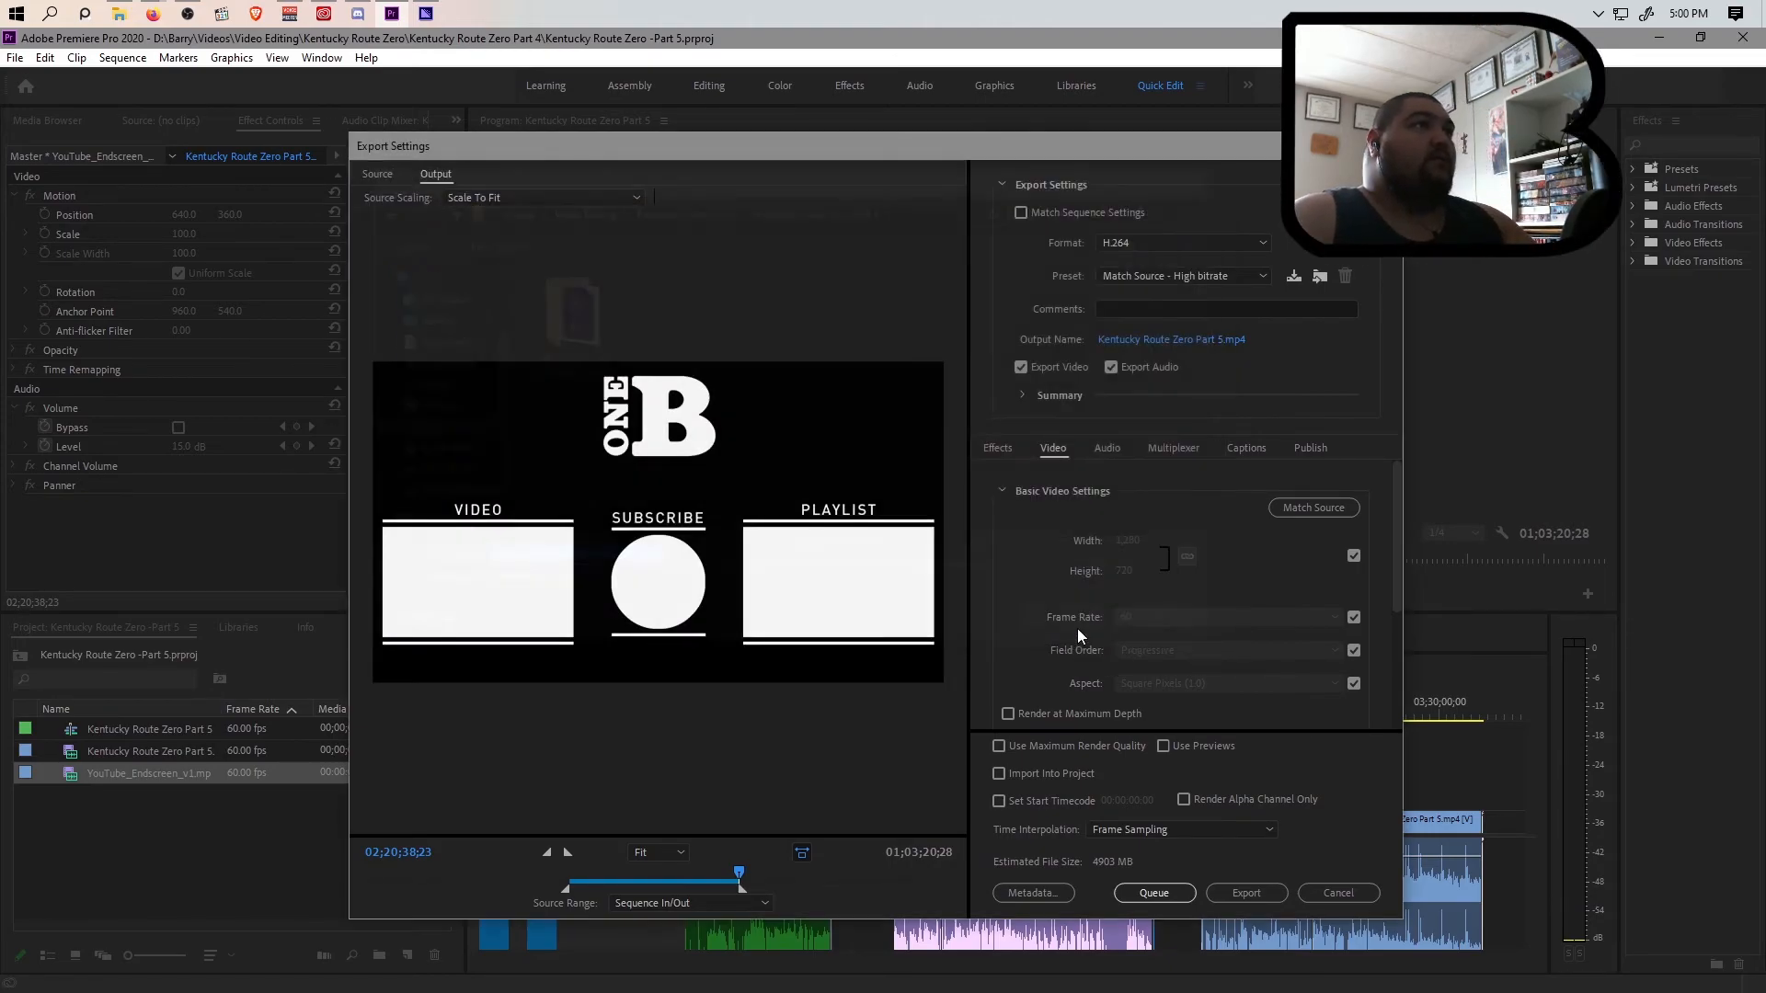
{"action": "left_click", "coordinate": [1186, 893]}
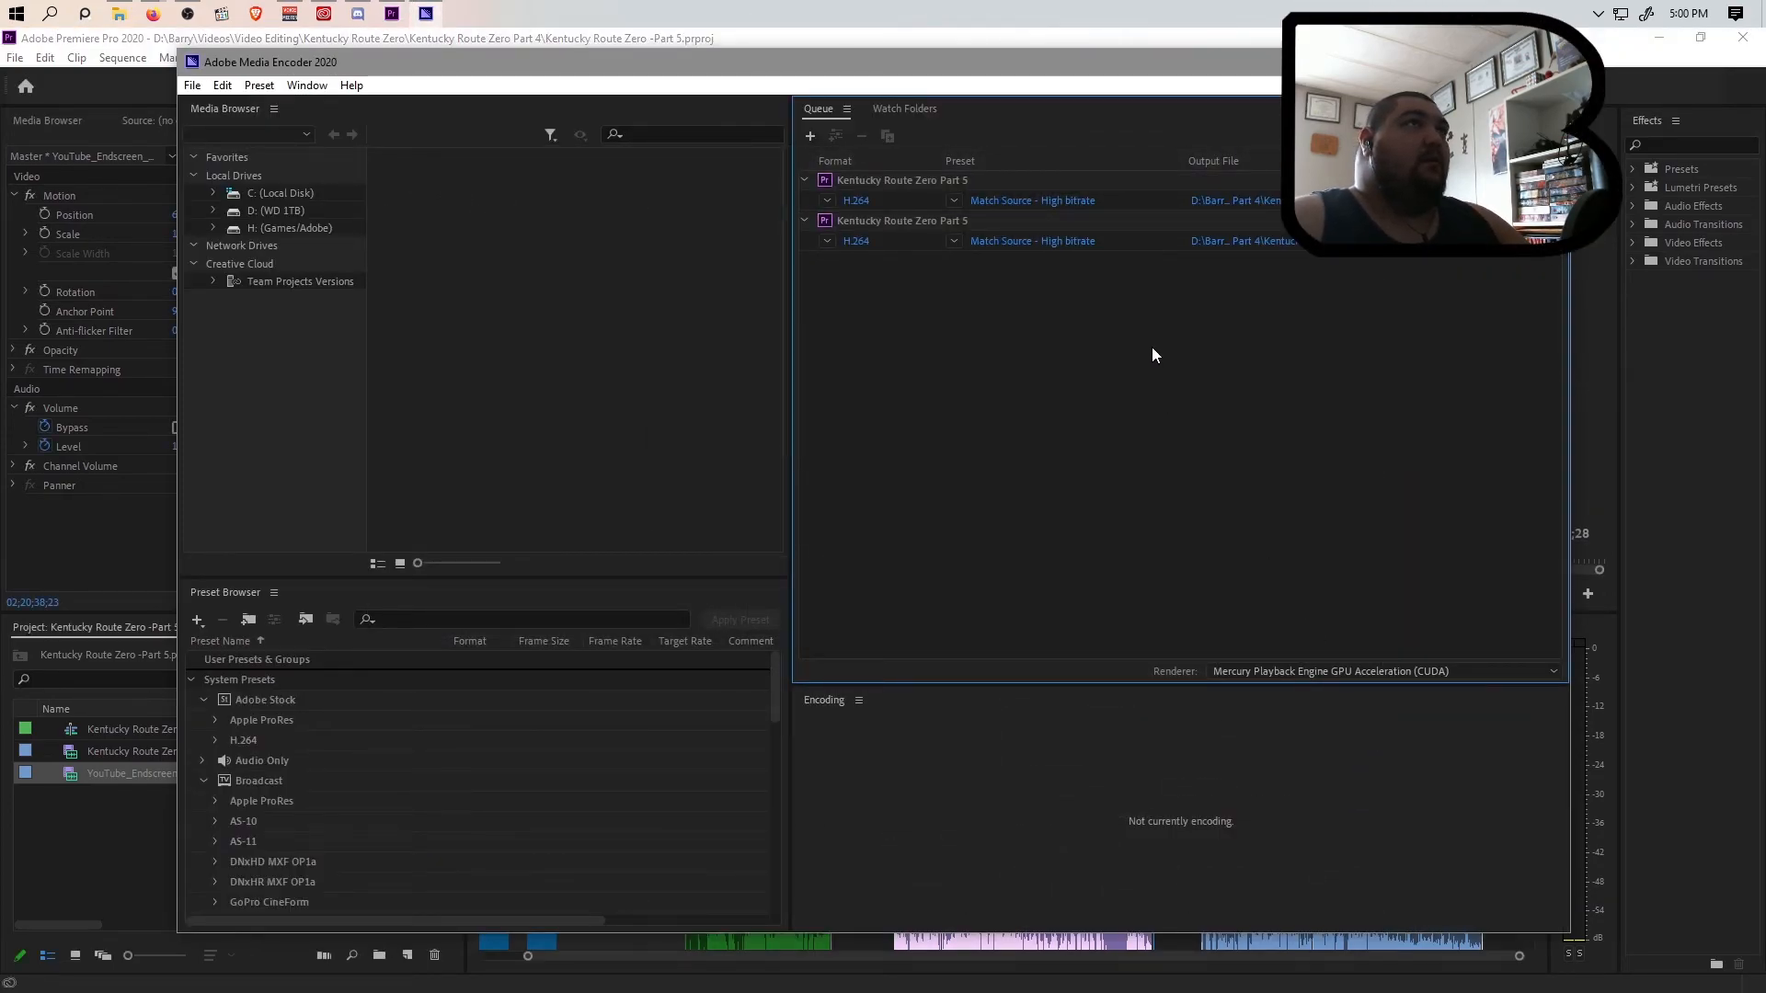
{"action": "left_click", "coordinate": [819, 33]}
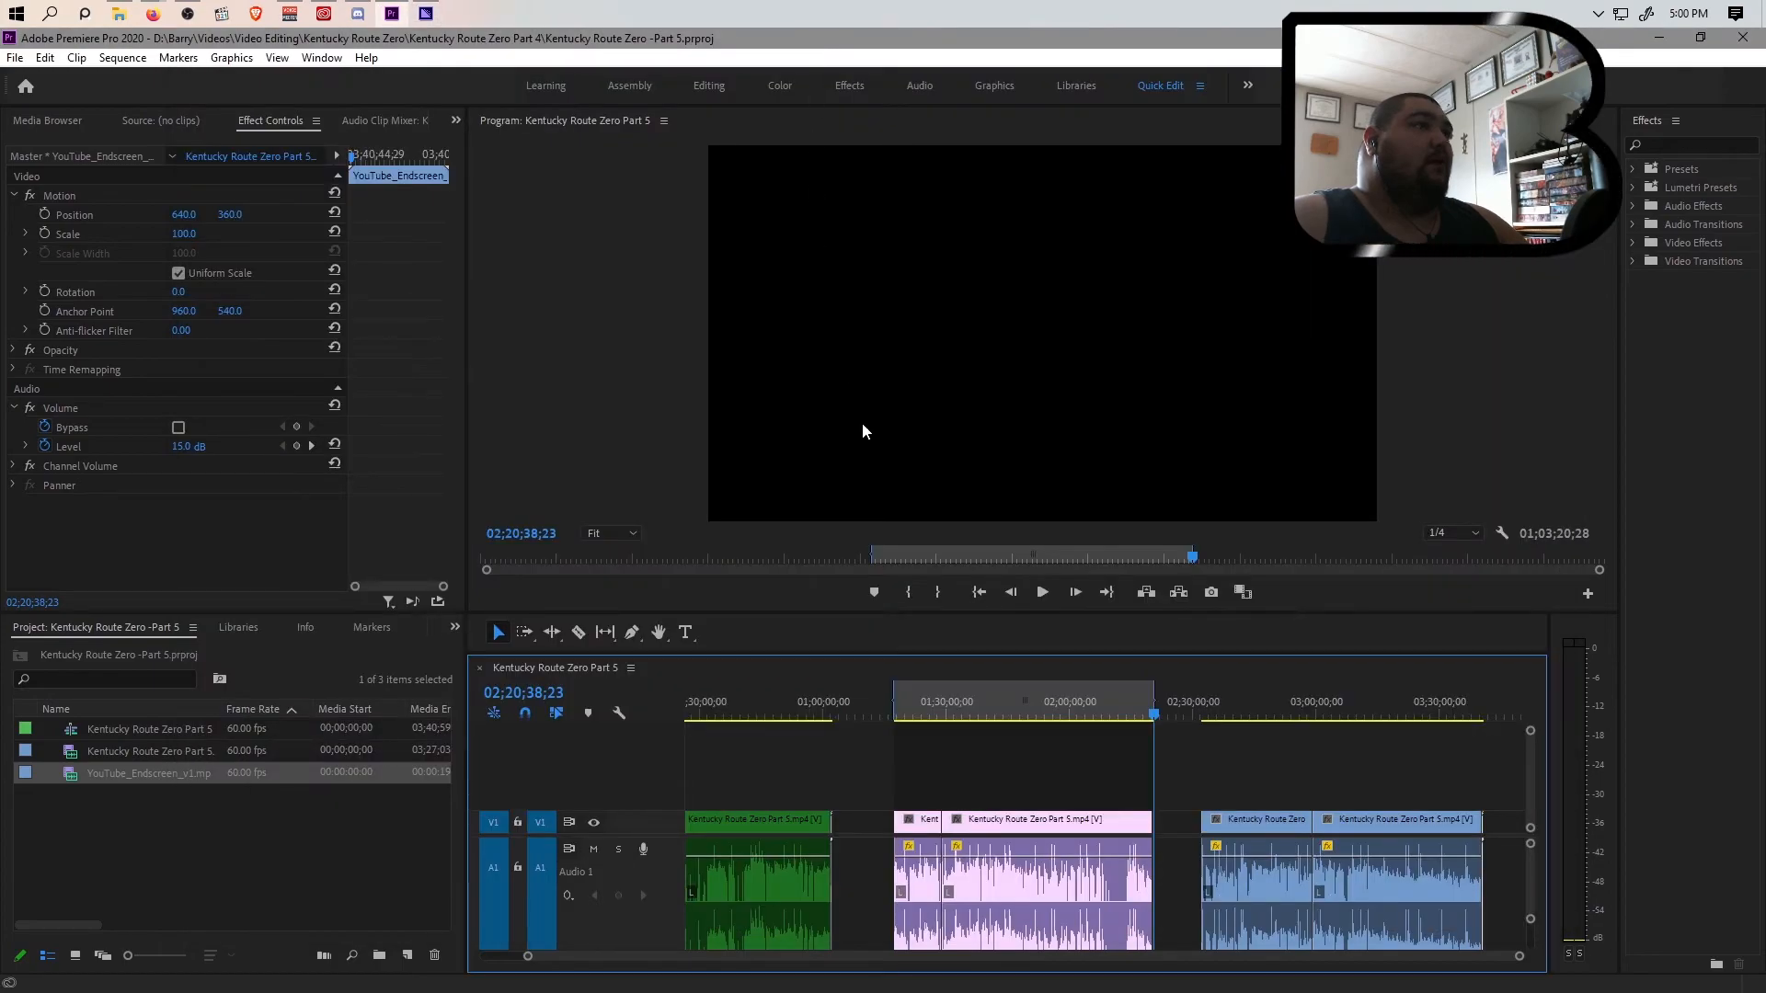
Mark the in point exactly at the start of the first blue clip
{"action": "left_click", "coordinate": [1201, 716]}
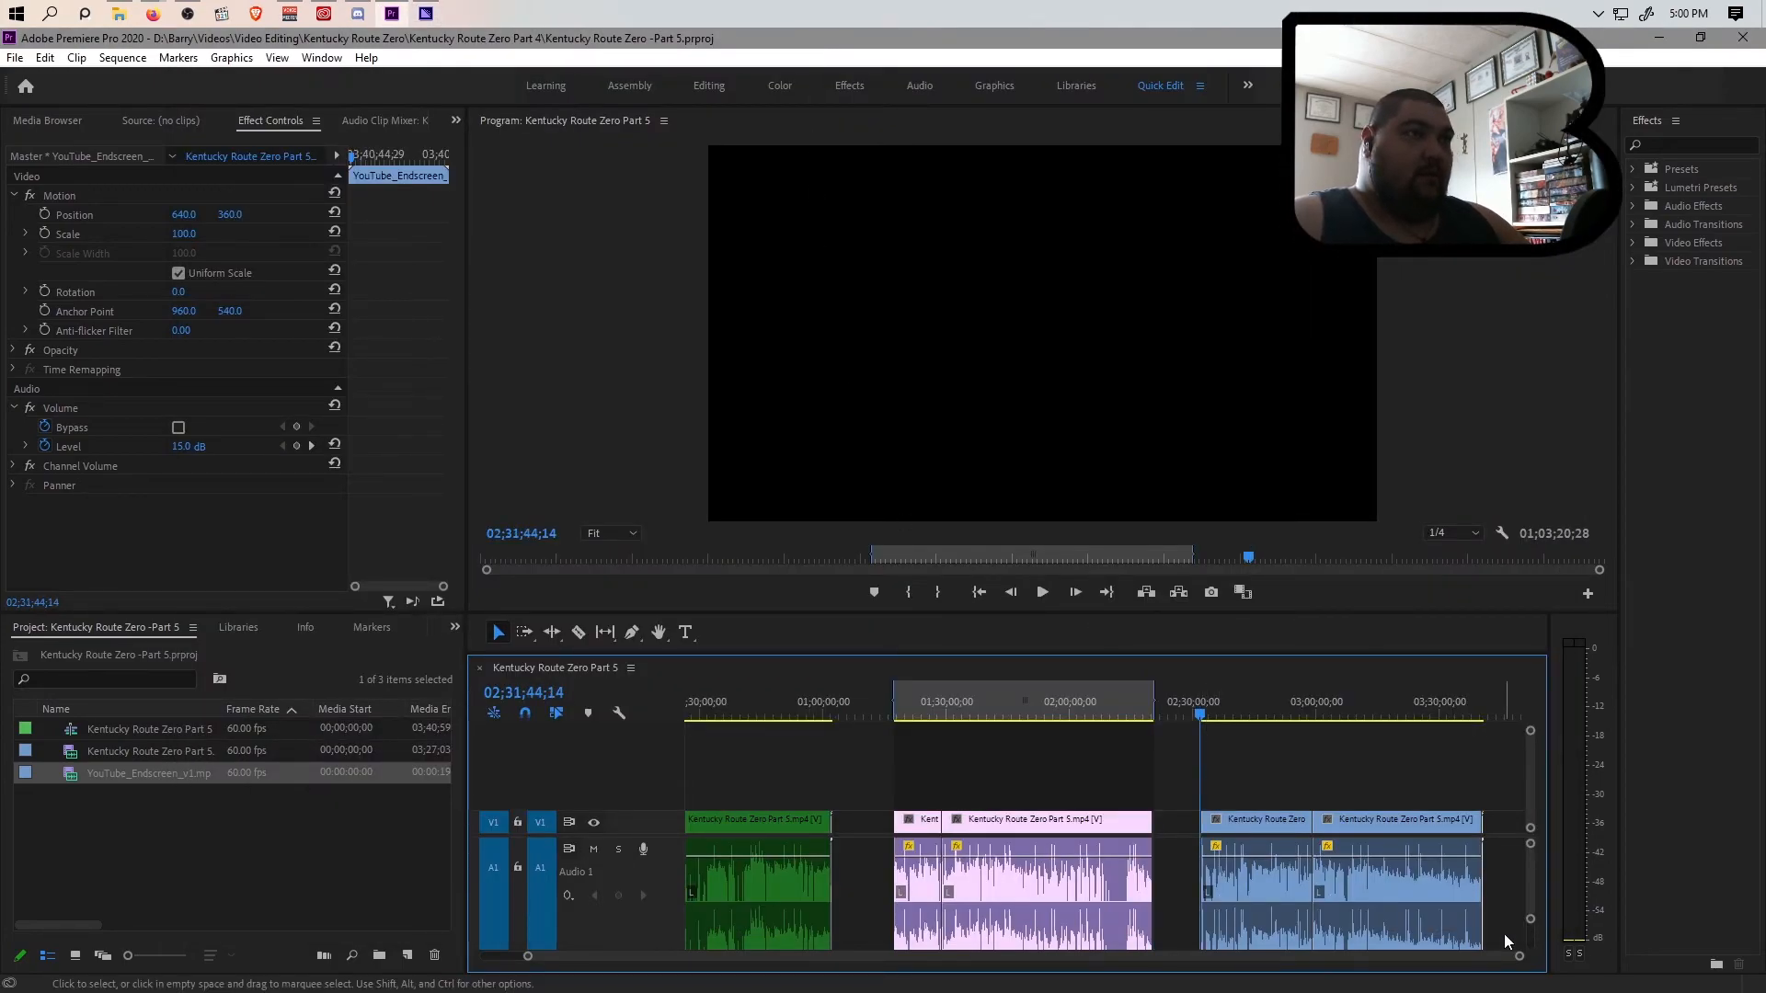
{"action": "left_click_drag", "start_coordinate": [1519, 958], "coordinate": [1134, 978]}
{"action": "left_click", "coordinate": [1212, 717]}
{"action": "mouse_move", "coordinate": [1249, 956]}
{"action": "left_mouse_down"}
{"action": "mouse_move", "coordinate": [1171, 956]}
{"action": "mouse_move", "coordinate": [1581, 960]}
{"action": "mouse_move", "coordinate": [1230, 977]}
{"action": "left_mouse_up"}
{"action": "key", "text": "minus"}
Mark the out point at the end of the blue section's end screen, at 03;40;59;18, and save the project
{"action": "left_click", "coordinate": [1289, 713]}
{"action": "left_click", "coordinate": [1486, 708]}
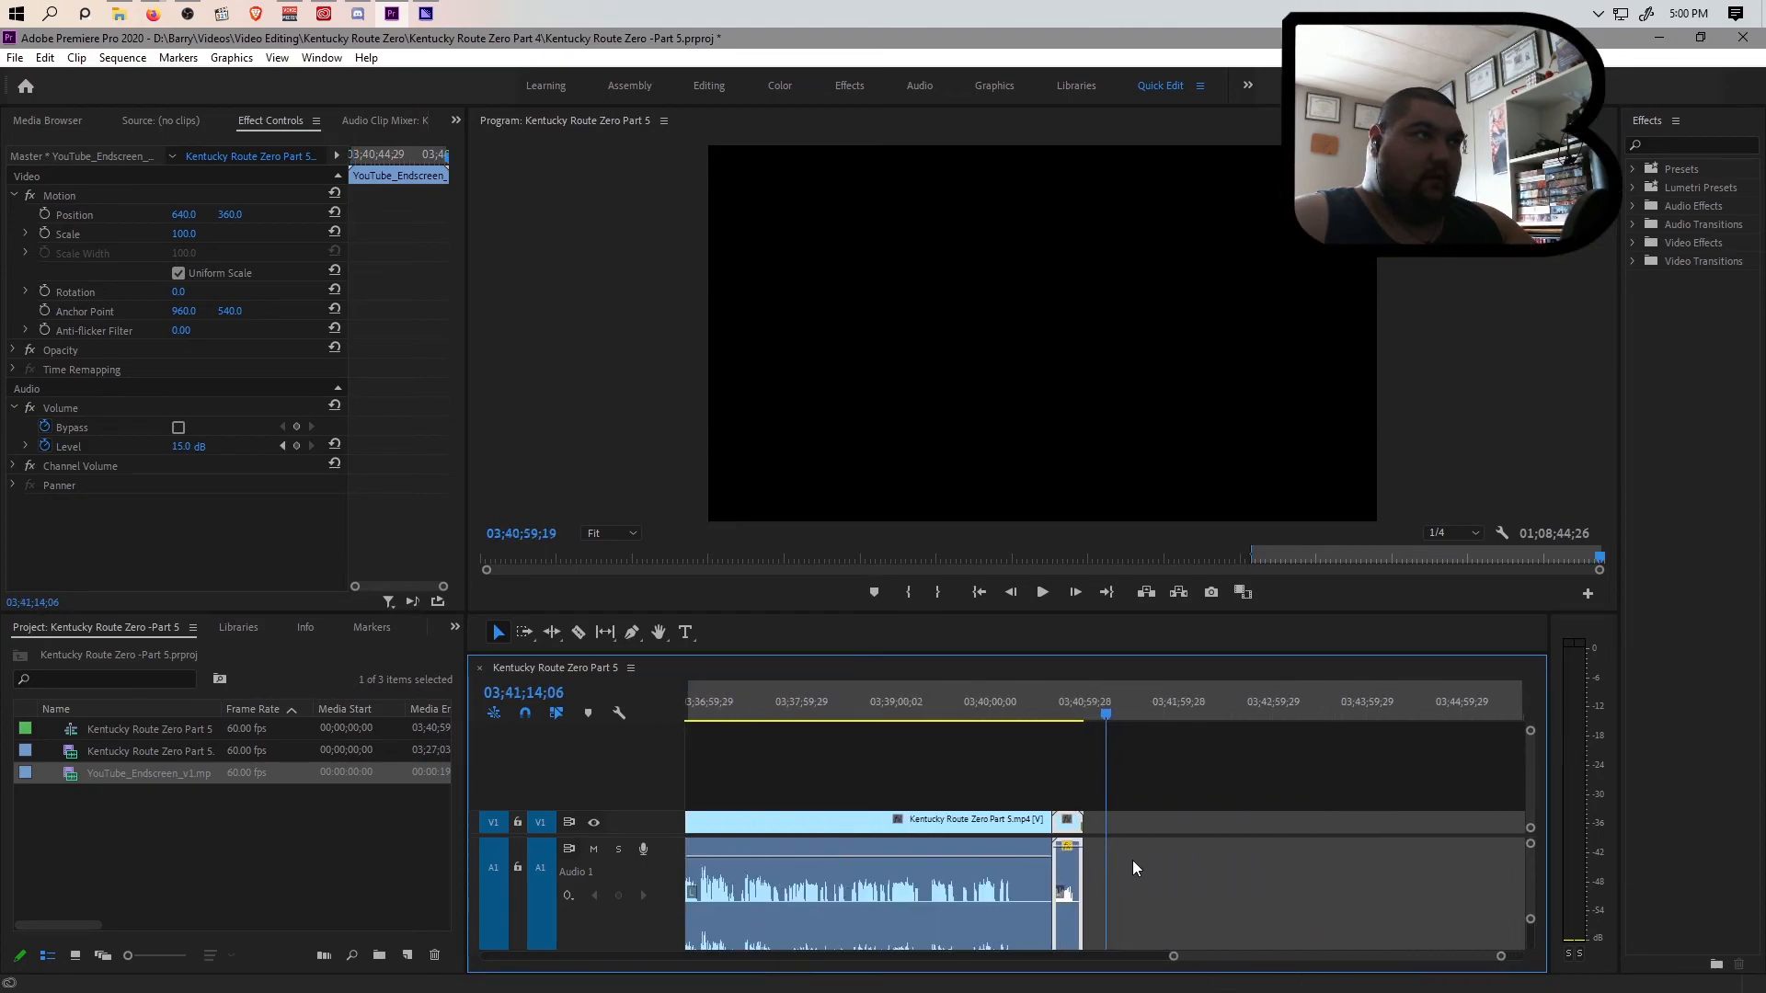
{"action": "left_click", "coordinate": [1086, 716]}
{"action": "left_click_drag", "start_coordinate": [1497, 959], "coordinate": [1458, 954]}
{"action": "mouse_move", "coordinate": [1107, 720]}
{"action": "left_mouse_down"}
{"action": "mouse_move", "coordinate": [1085, 720]}
{"action": "mouse_move", "coordinate": [1104, 720]}
{"action": "left_mouse_up"}
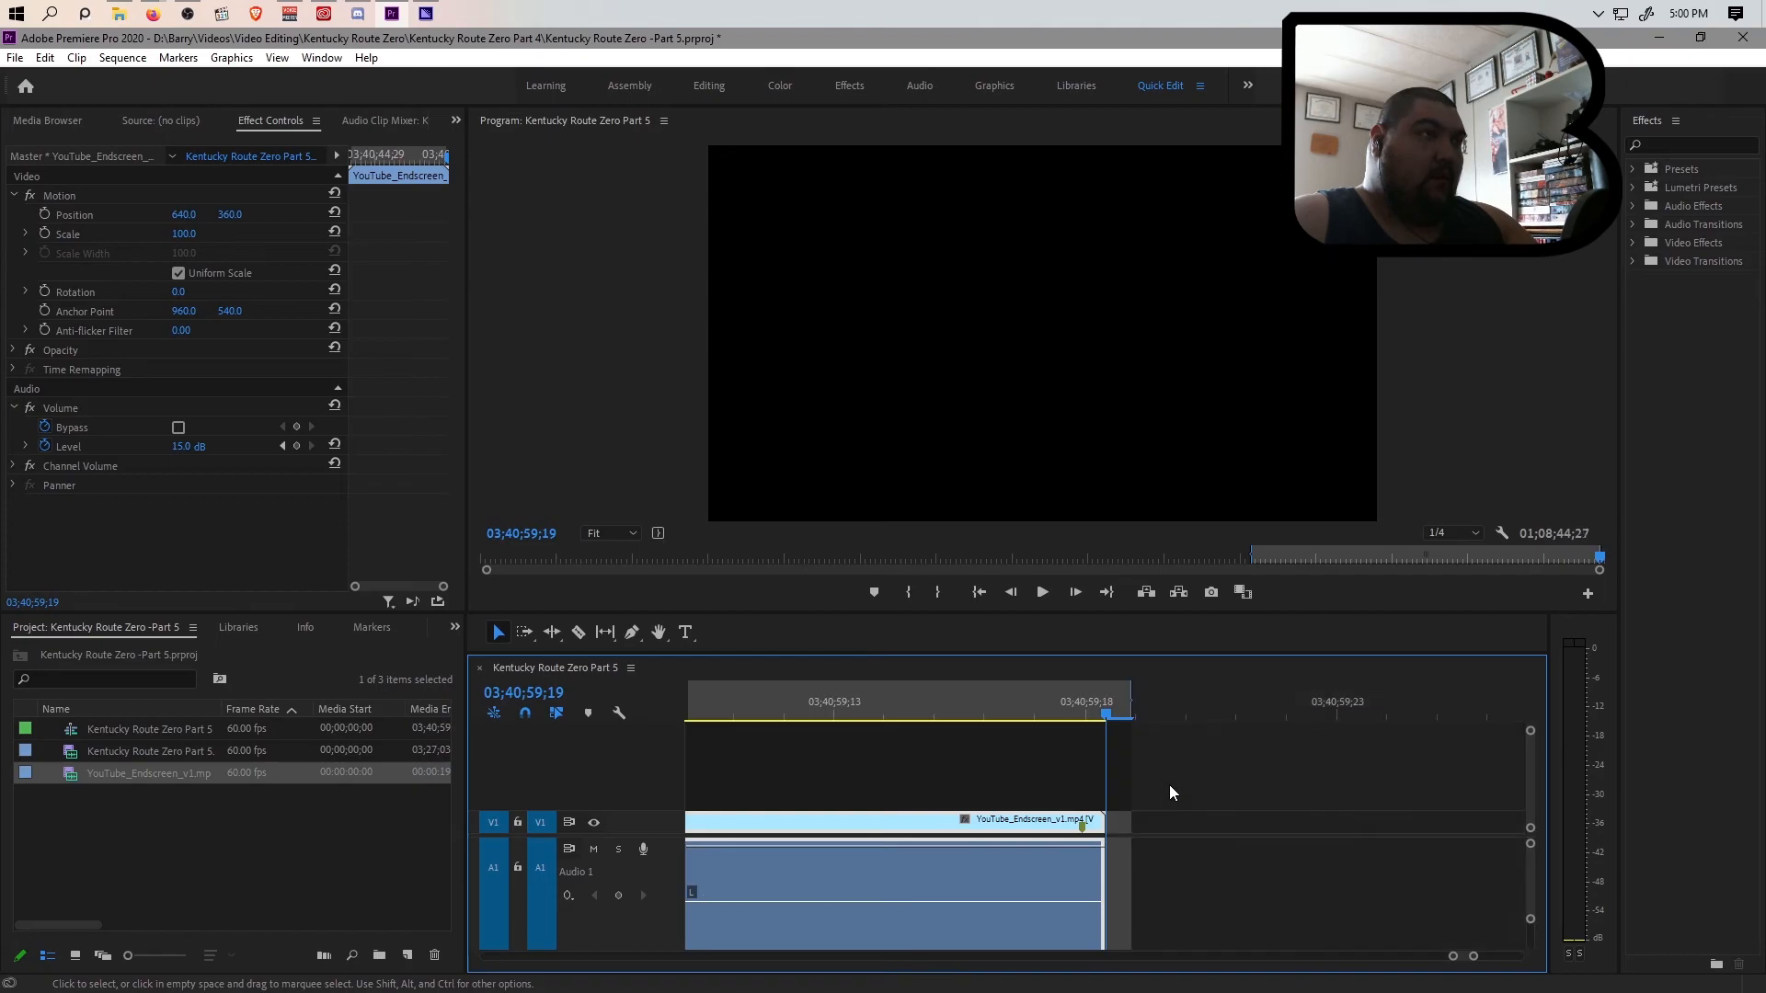
{"action": "left_click", "coordinate": [1131, 706]}
{"action": "left_click_drag", "start_coordinate": [1131, 704], "coordinate": [1107, 718]}
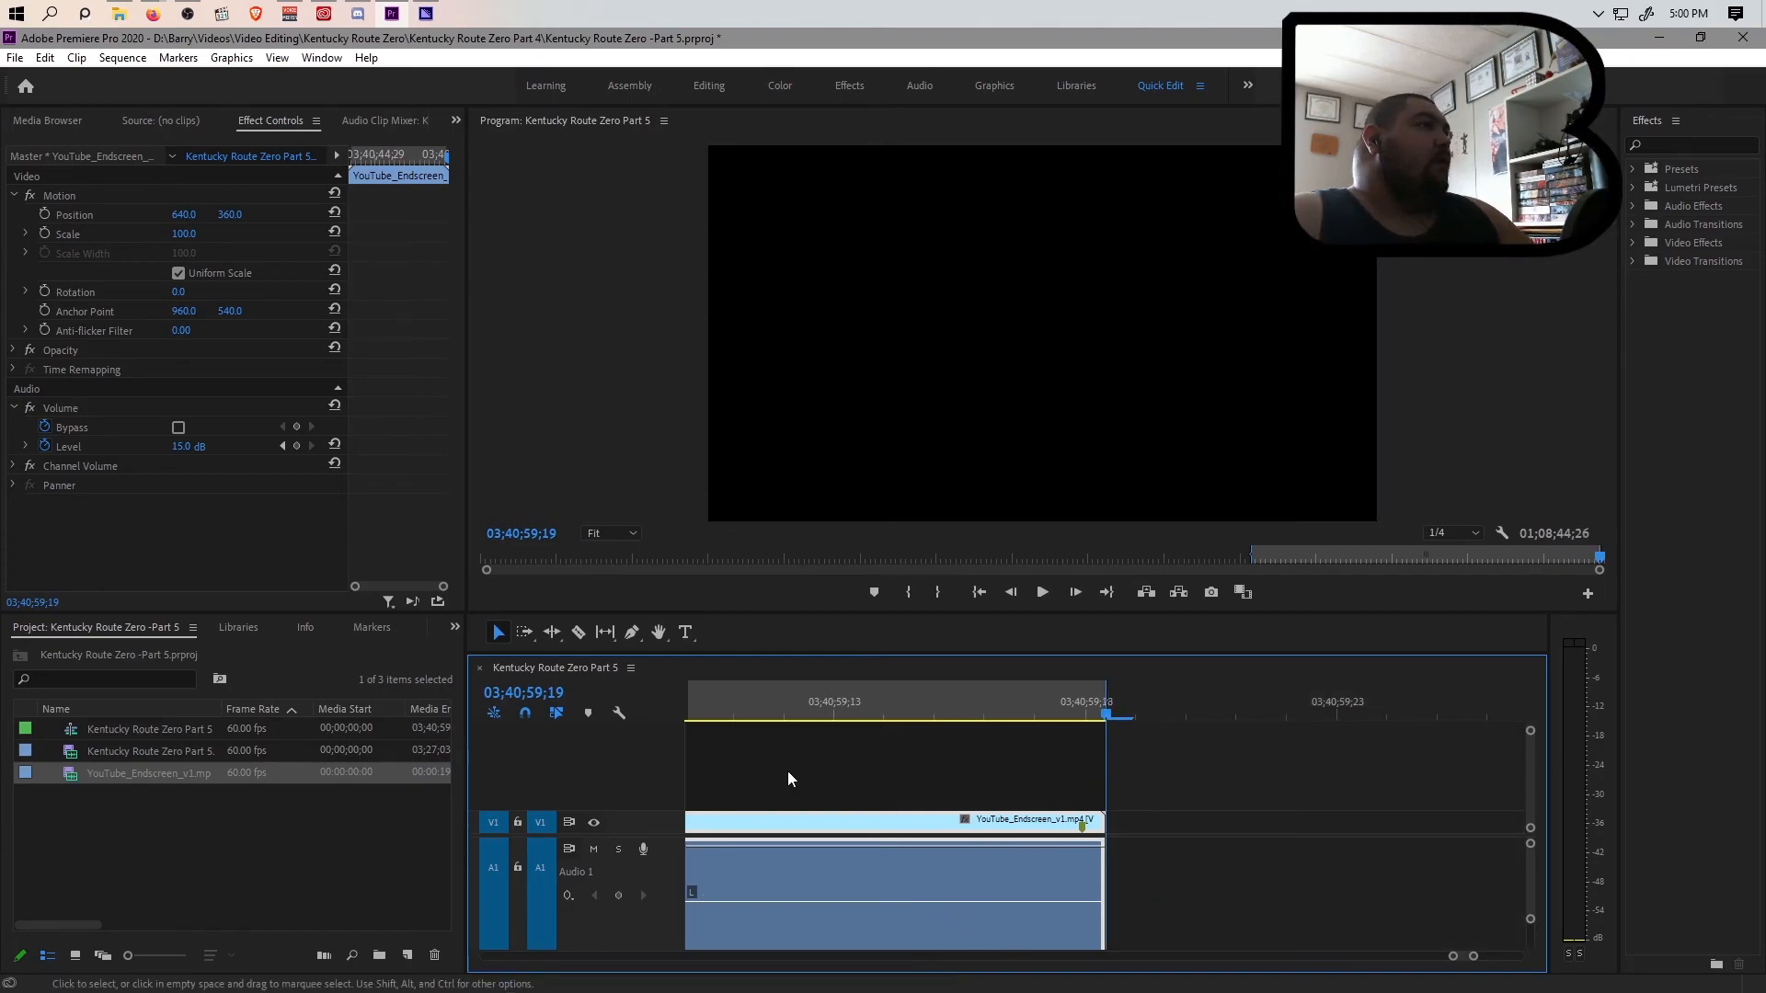
{"action": "key", "text": "ctrl+s"}
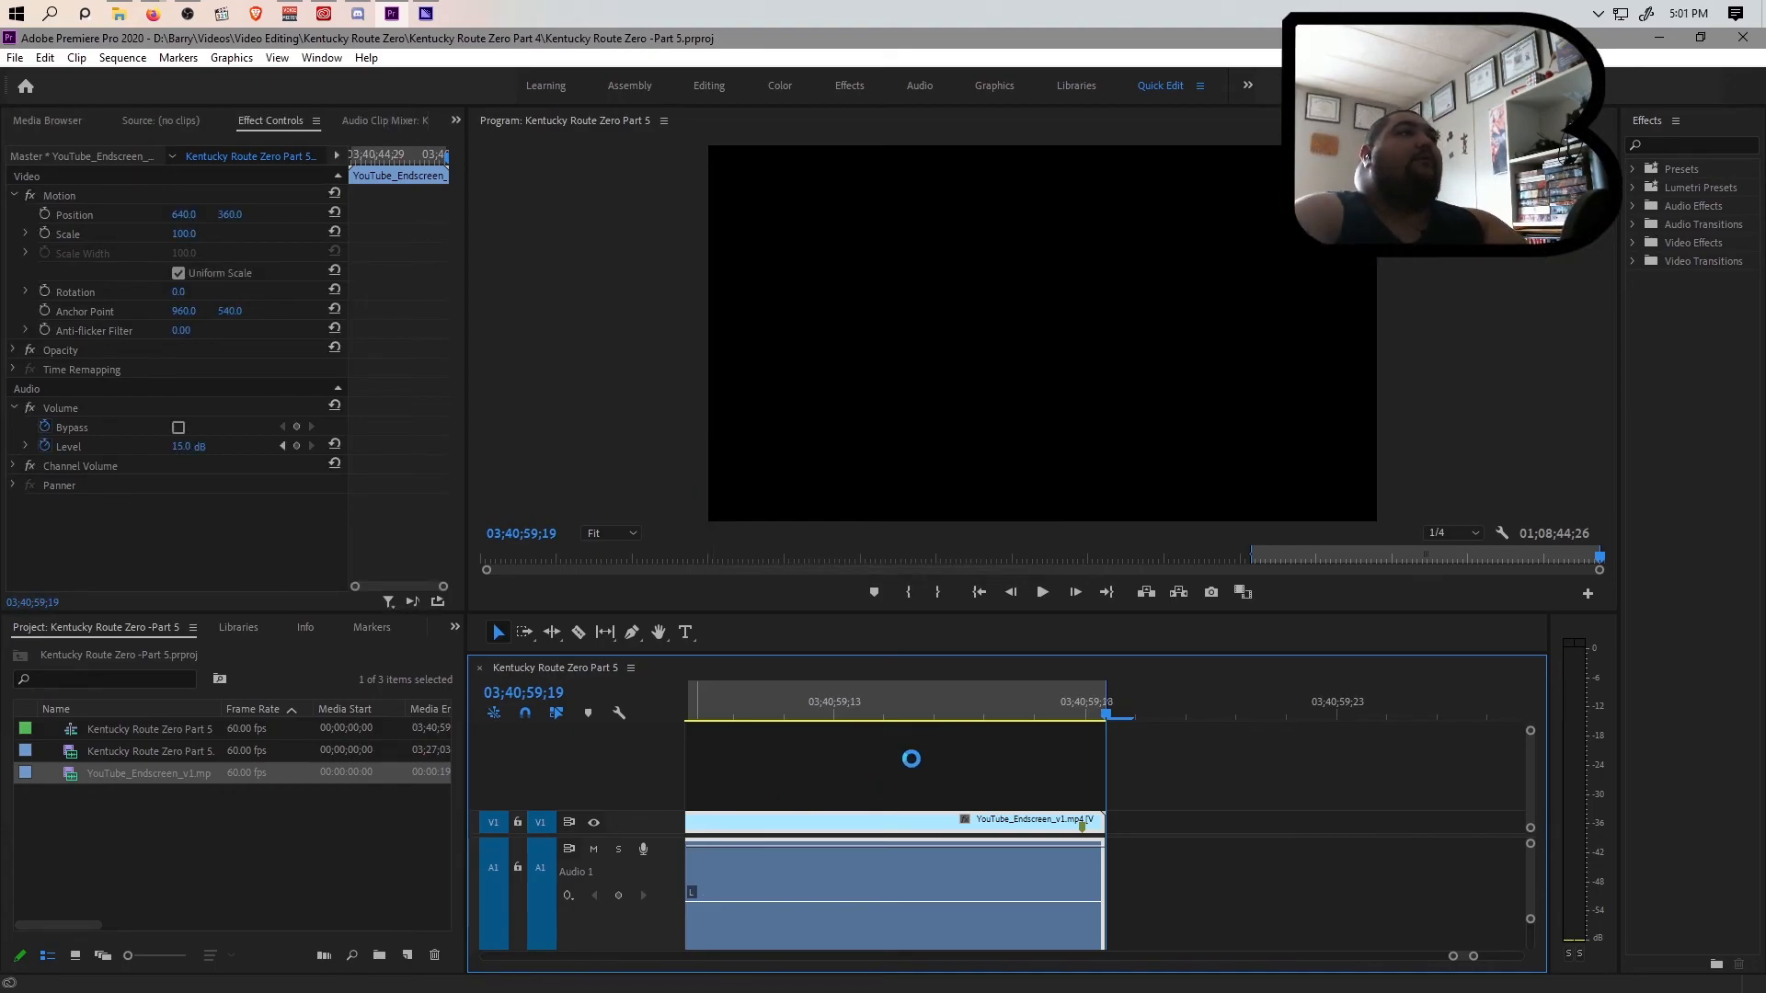
Queue the blue section's export as Kentucky Route Zero -Episode 8.mp4 in the Kentucky Route Zero Part 4 folder
{"action": "key", "text": "ctrl+m"}
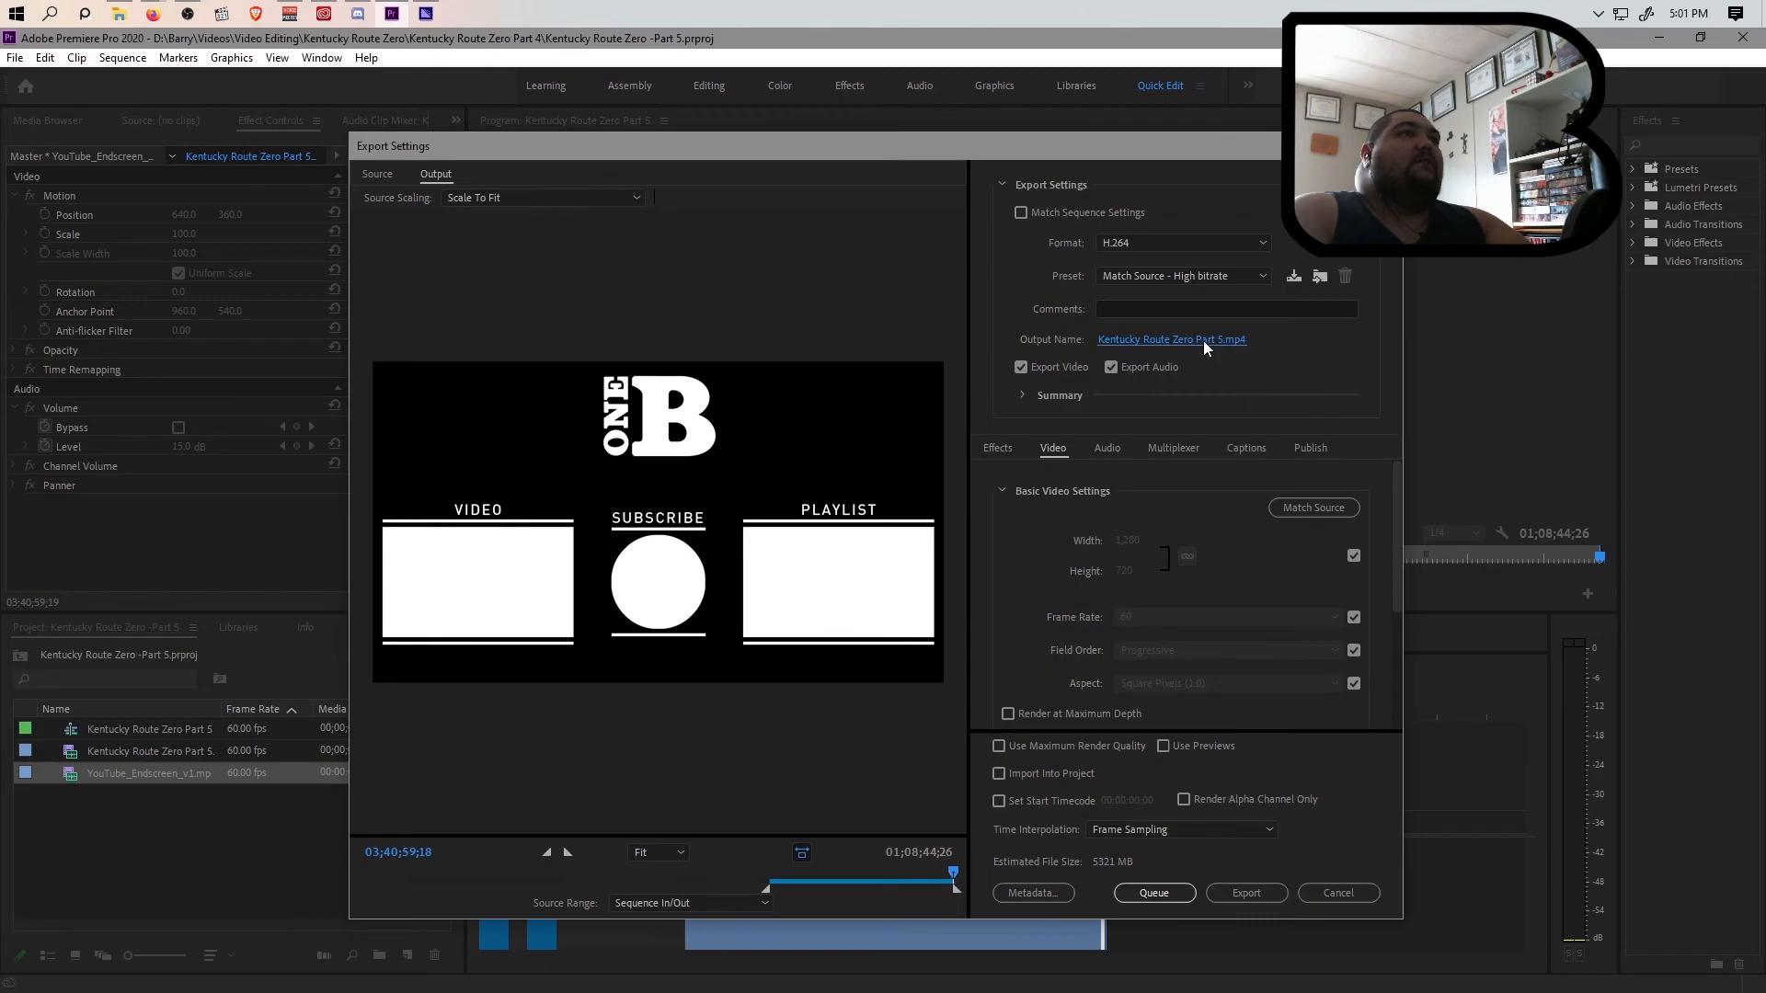
{"action": "left_click", "coordinate": [1202, 341]}
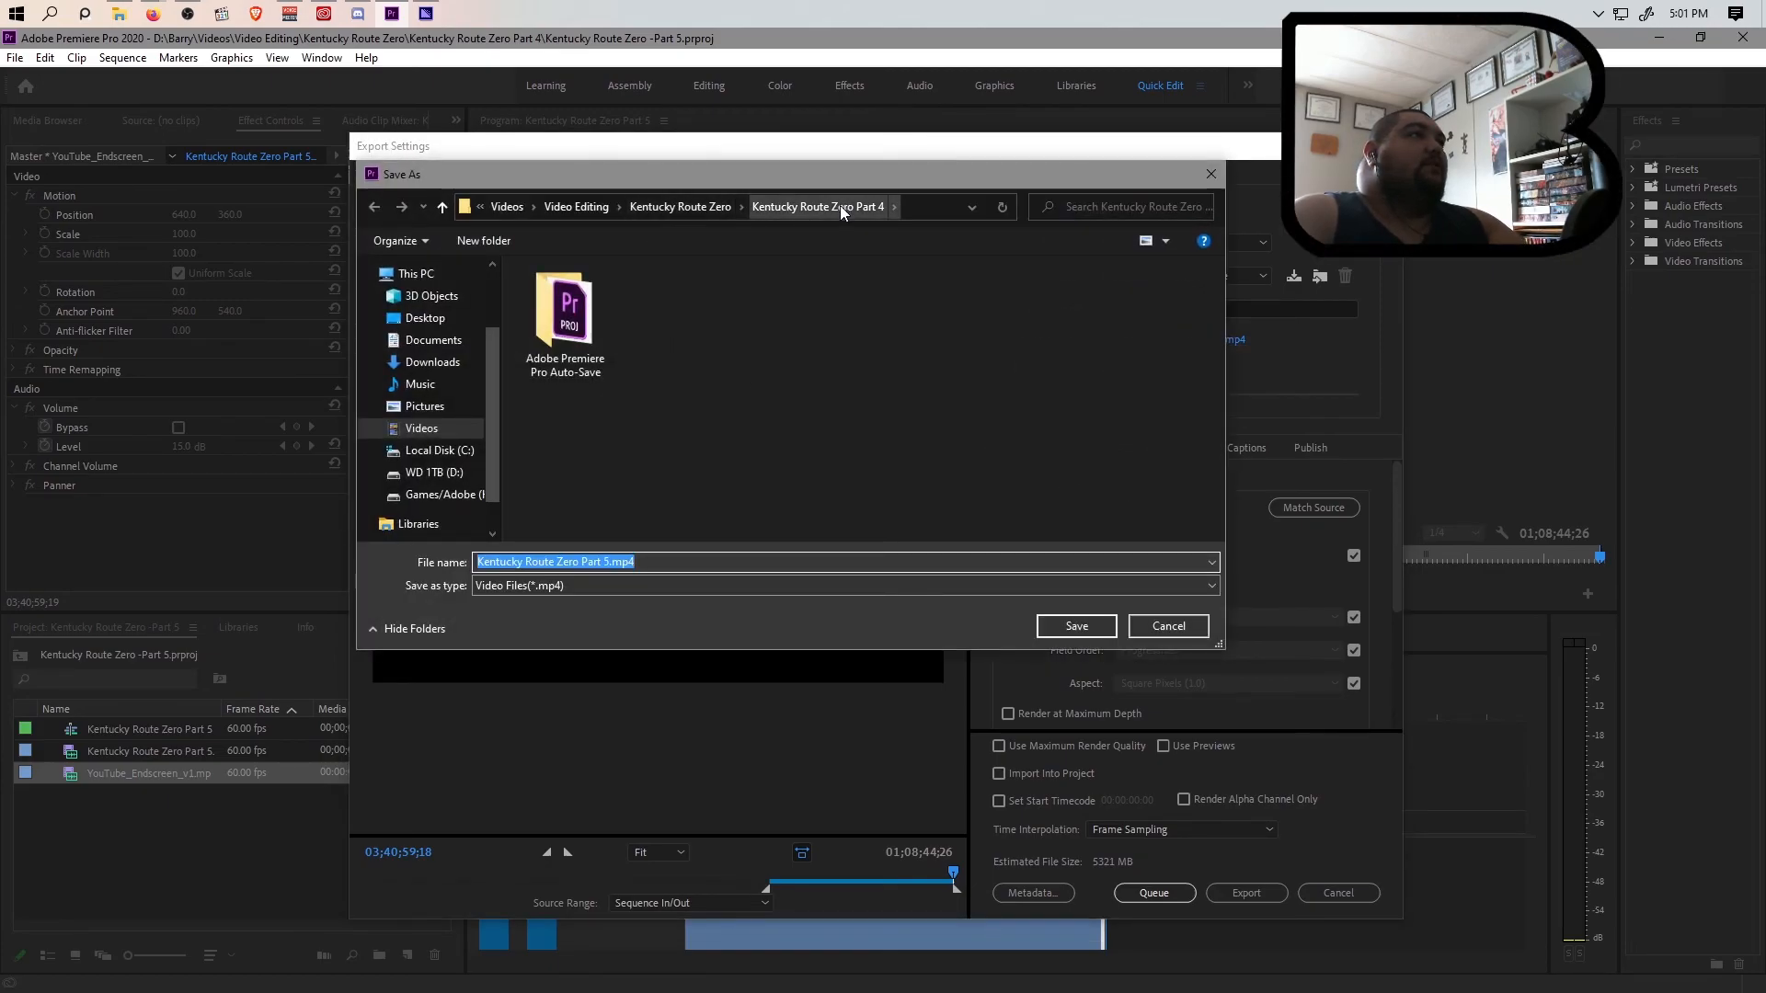
{"action": "left_click", "coordinate": [679, 208]}
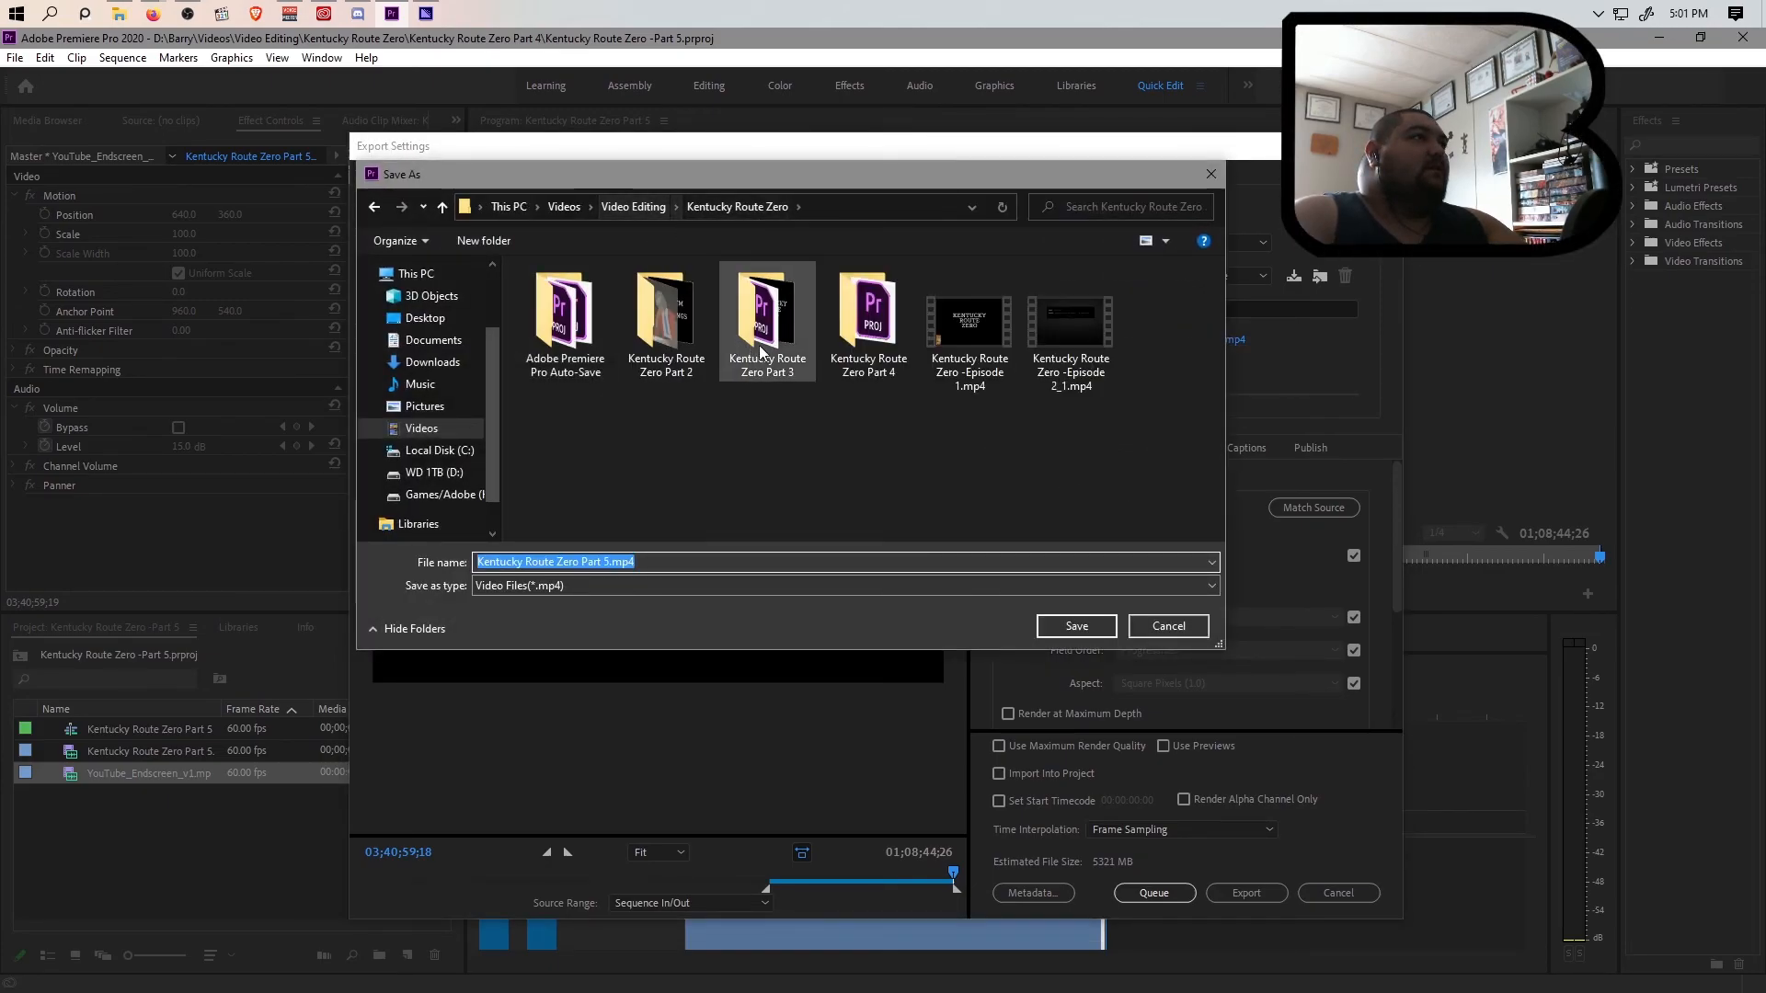
{"action": "double_click", "coordinate": [868, 317]}
{"action": "left_click", "coordinate": [609, 562]}
{"action": "left_click_drag", "start_coordinate": [609, 564], "coordinate": [581, 564]}
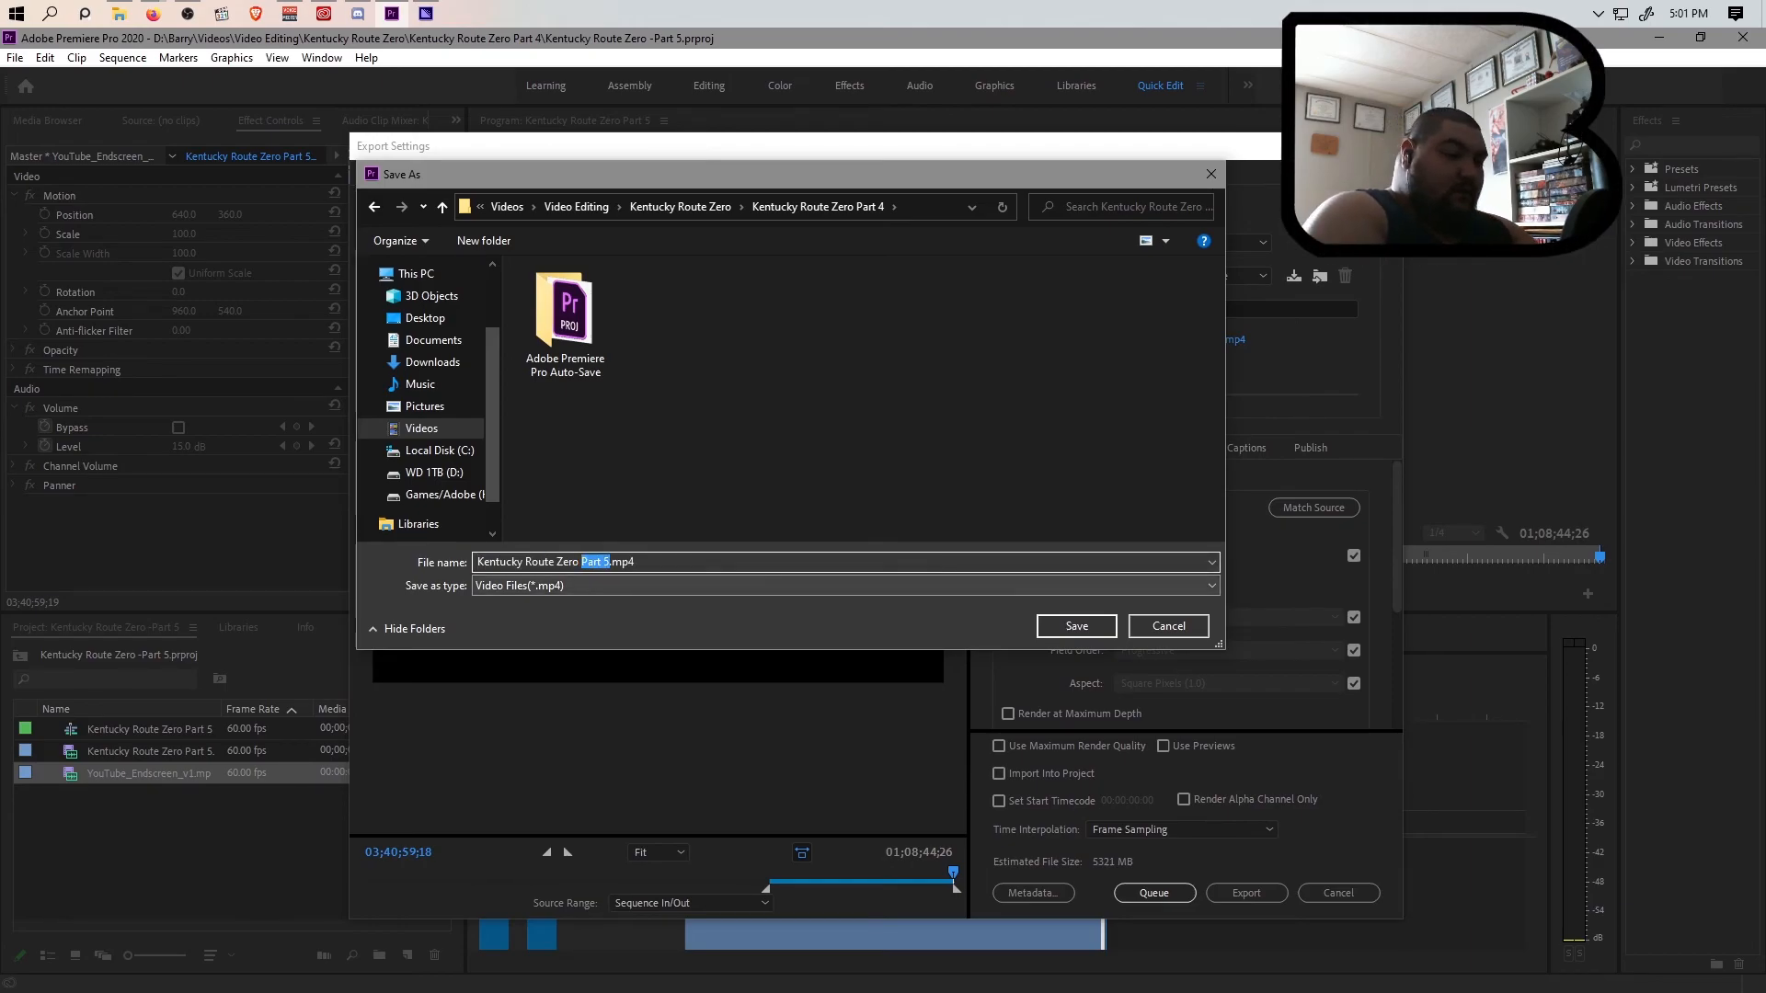
{"action": "type", "text": "Episode"}
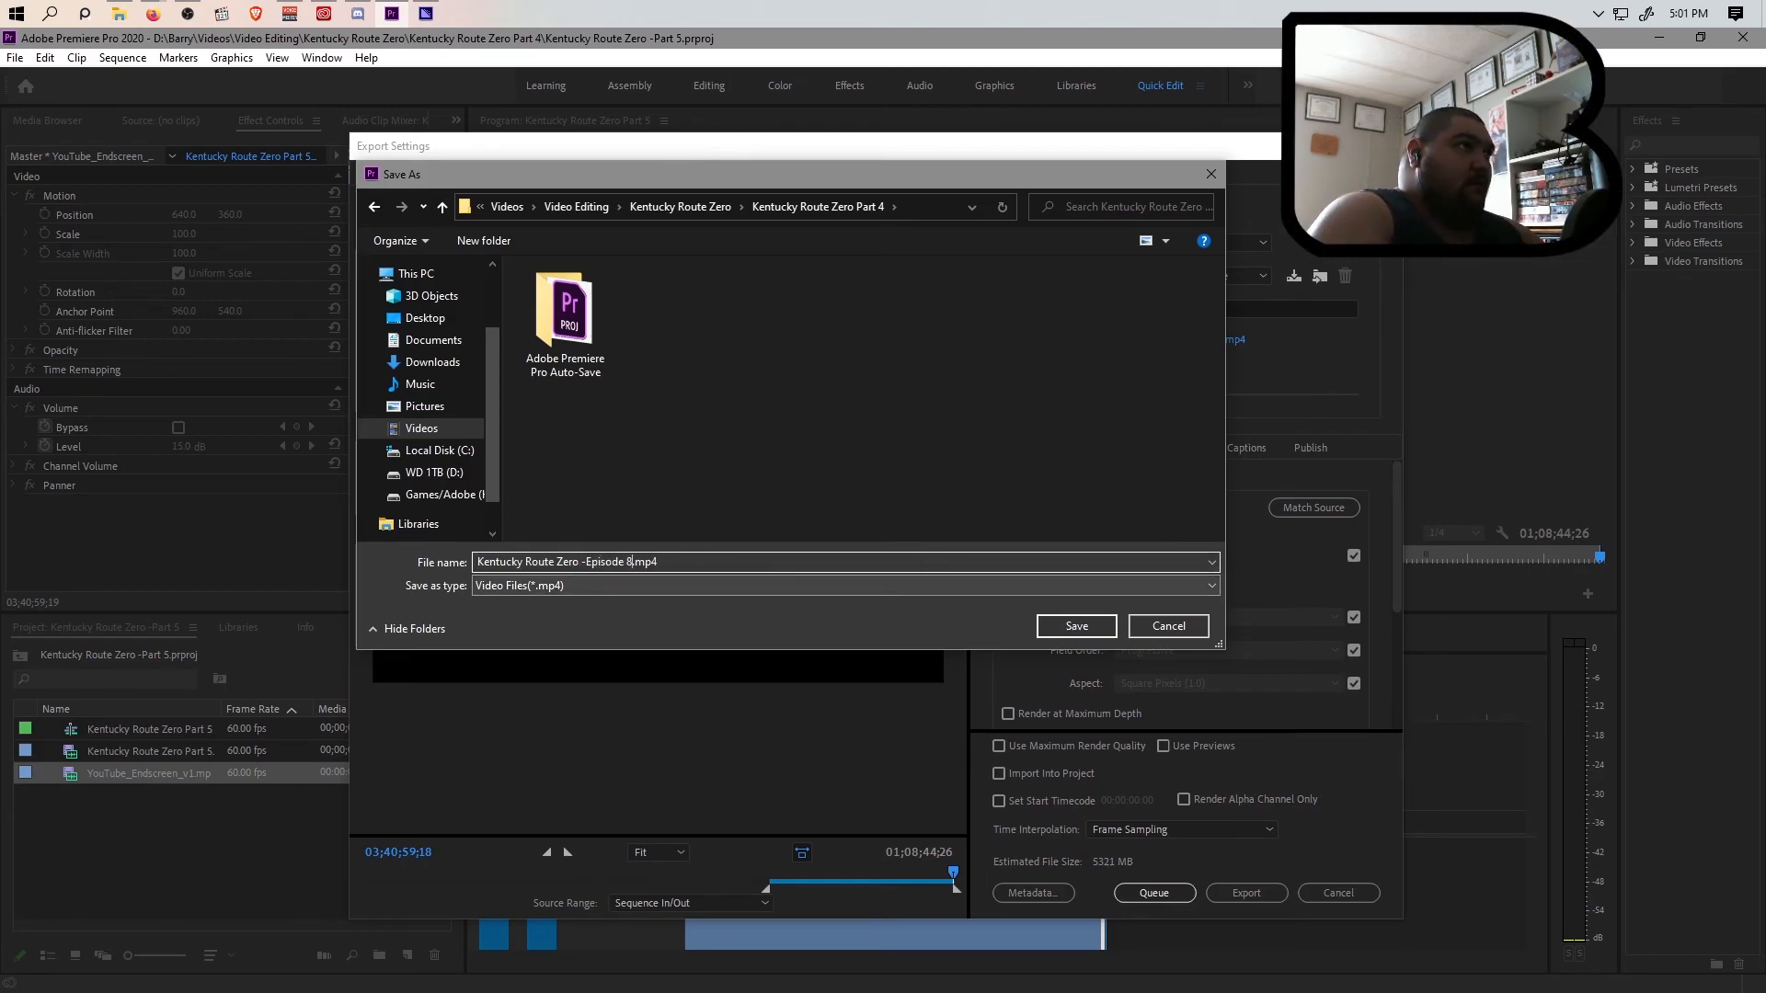
{"action": "left_click", "coordinate": [1062, 625]}
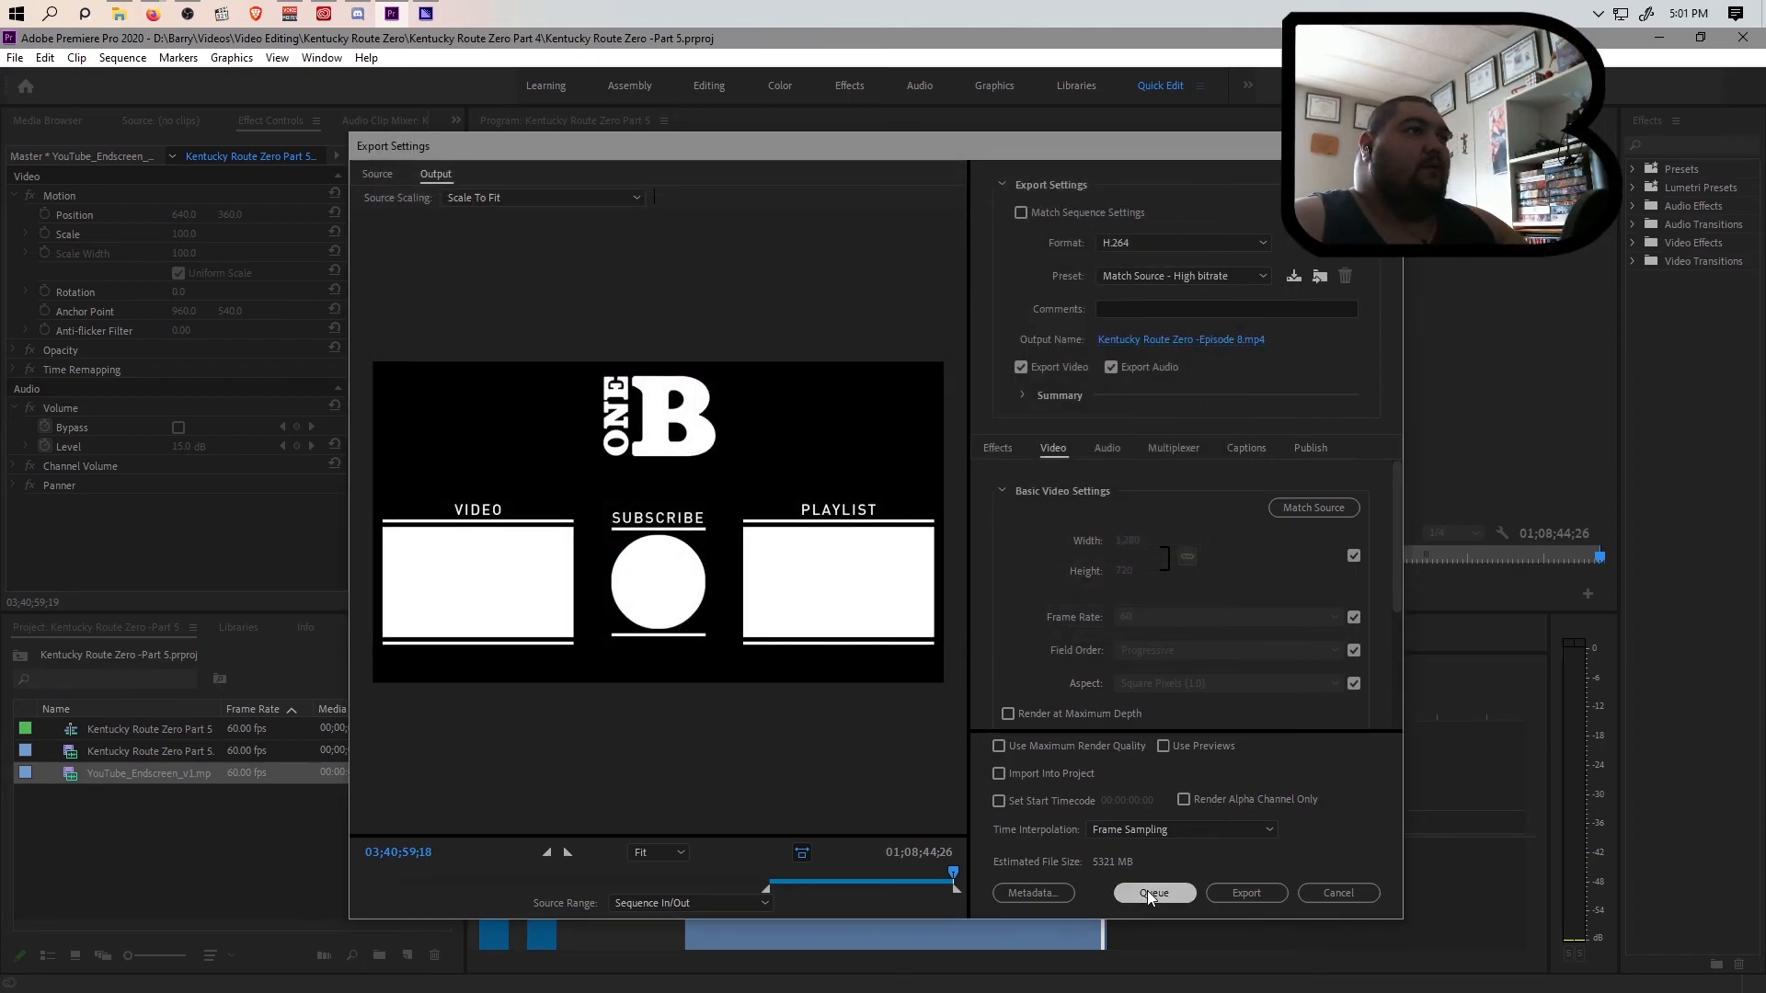
{"action": "left_click", "coordinate": [1149, 892]}
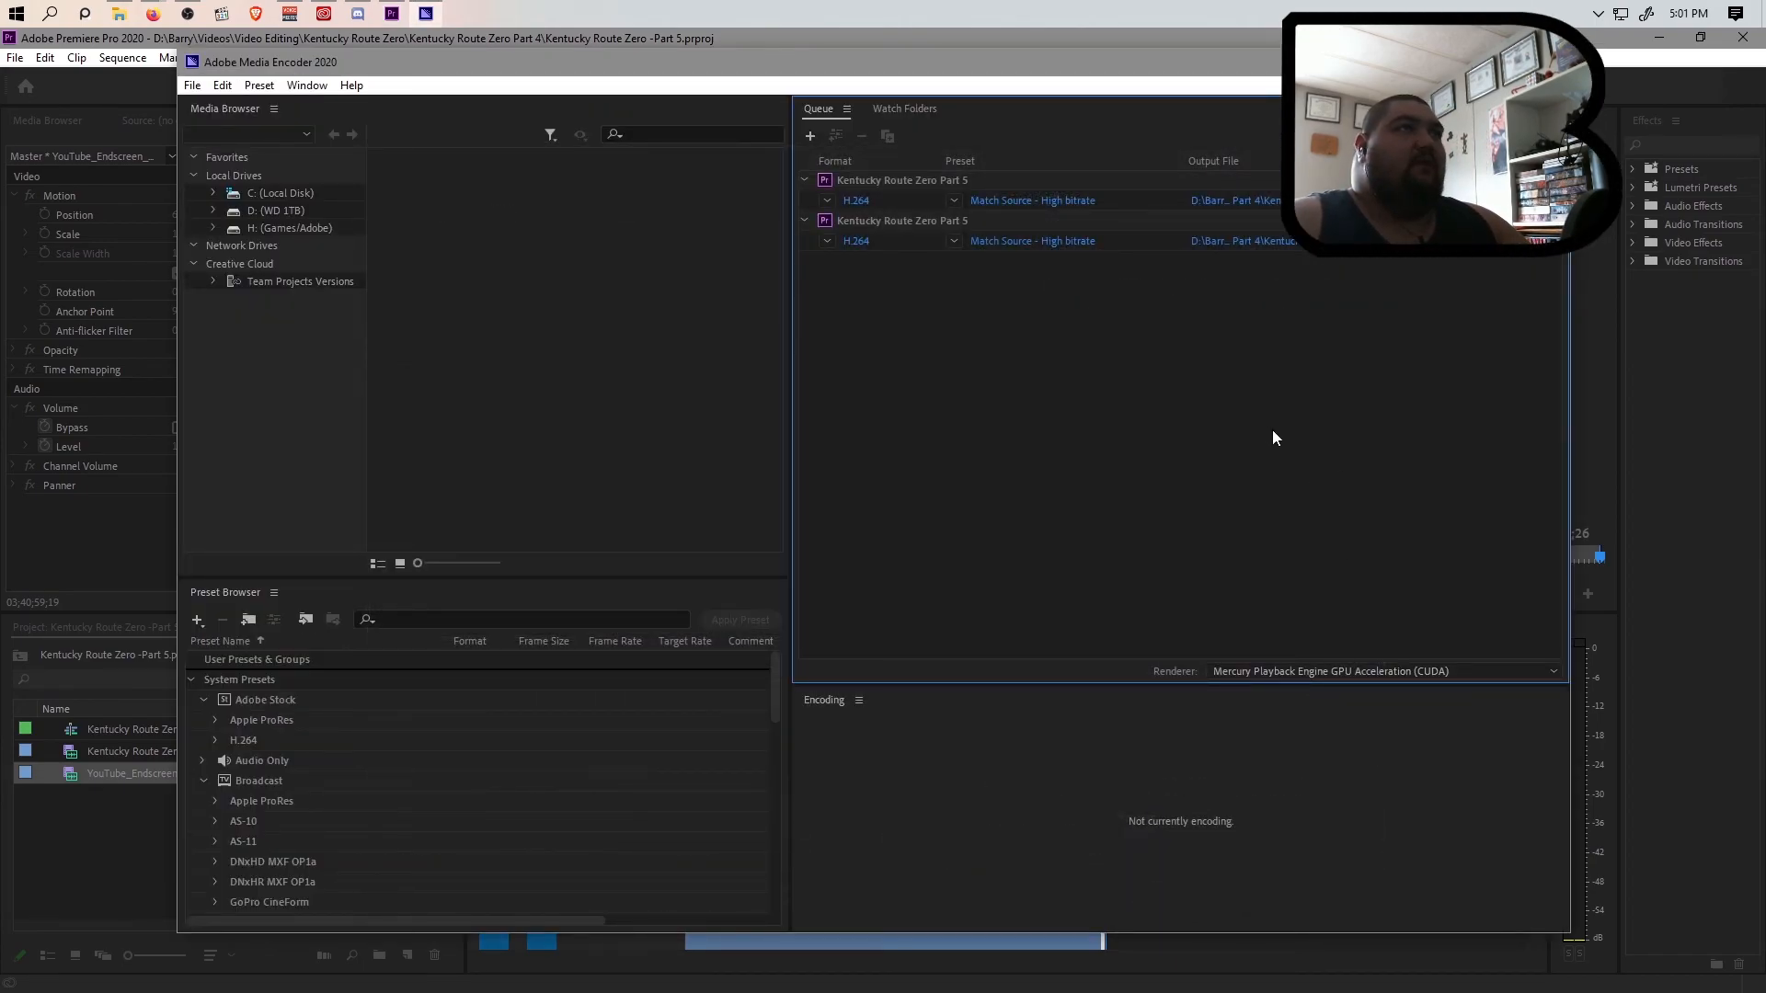